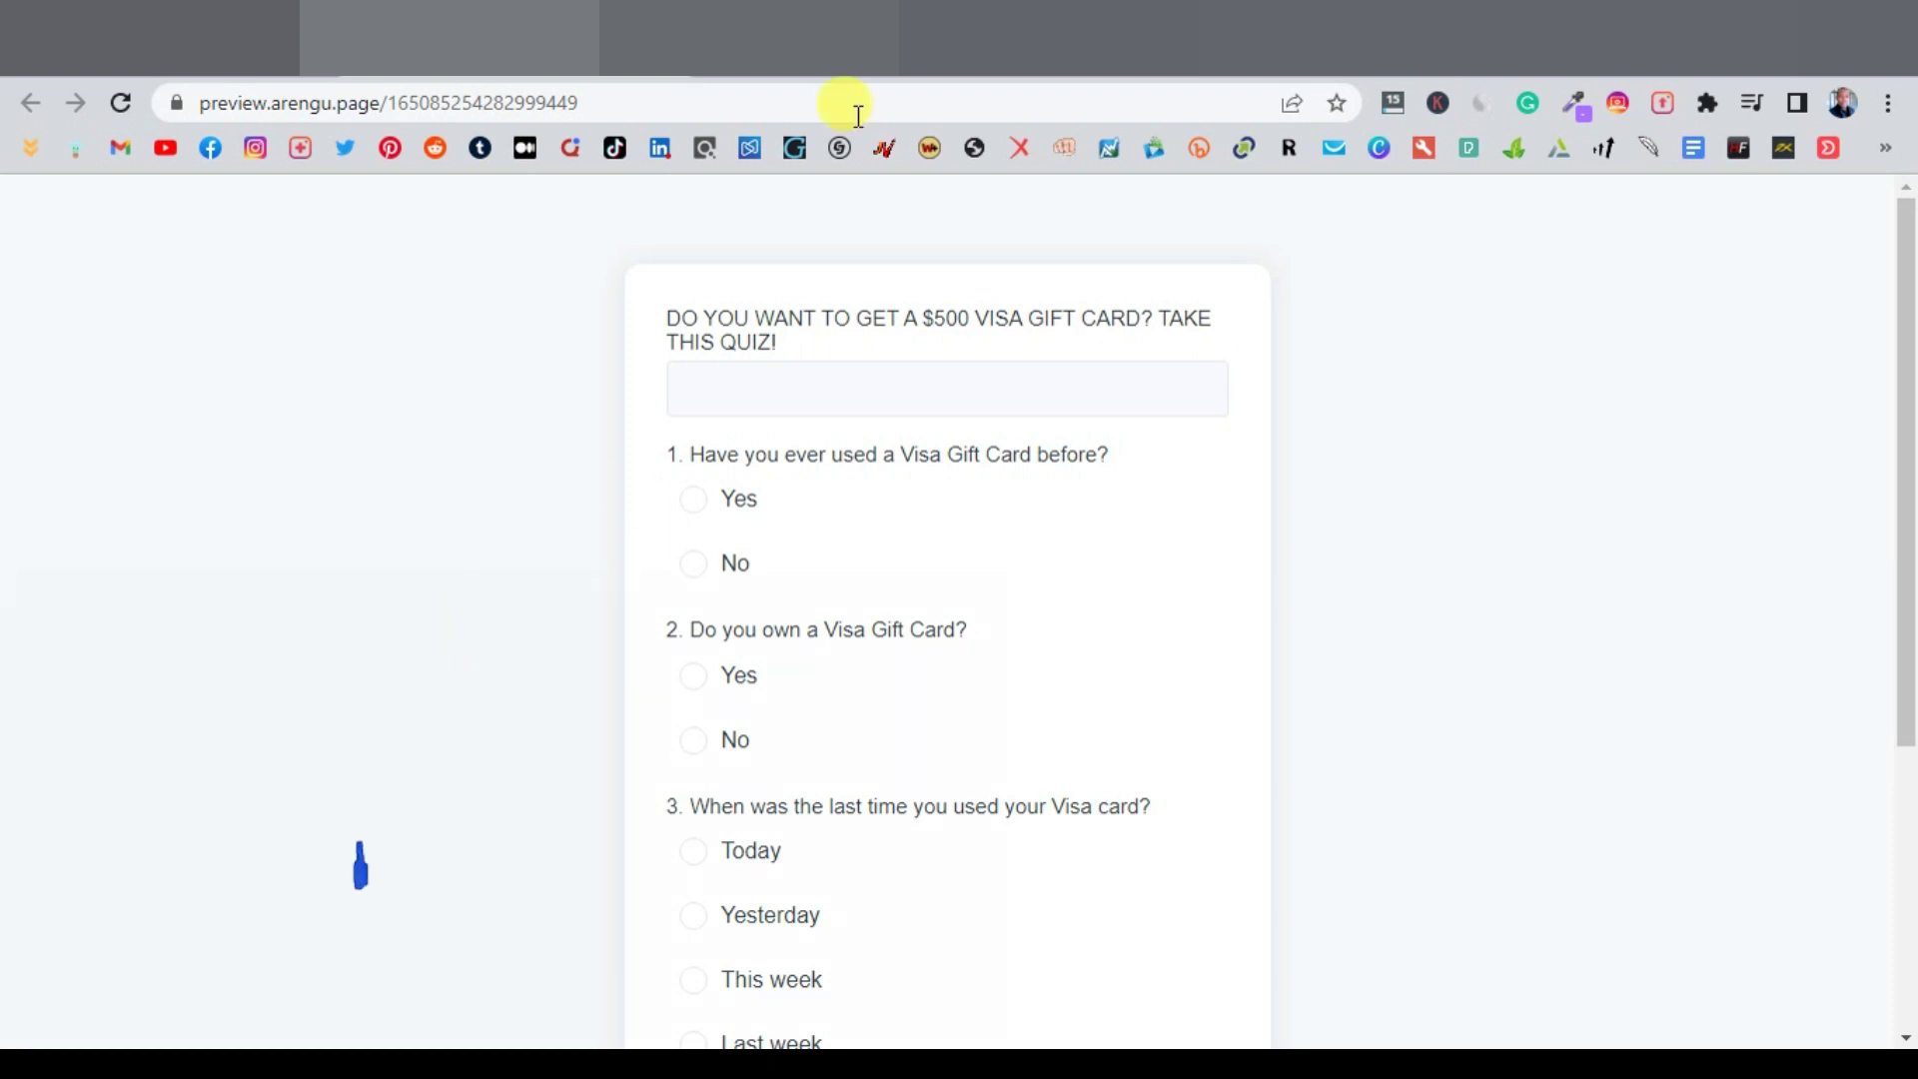
Switch to Google Ads and start creating a new campaign from the account overview
{"action": "left_click", "coordinate": [749, 38]}
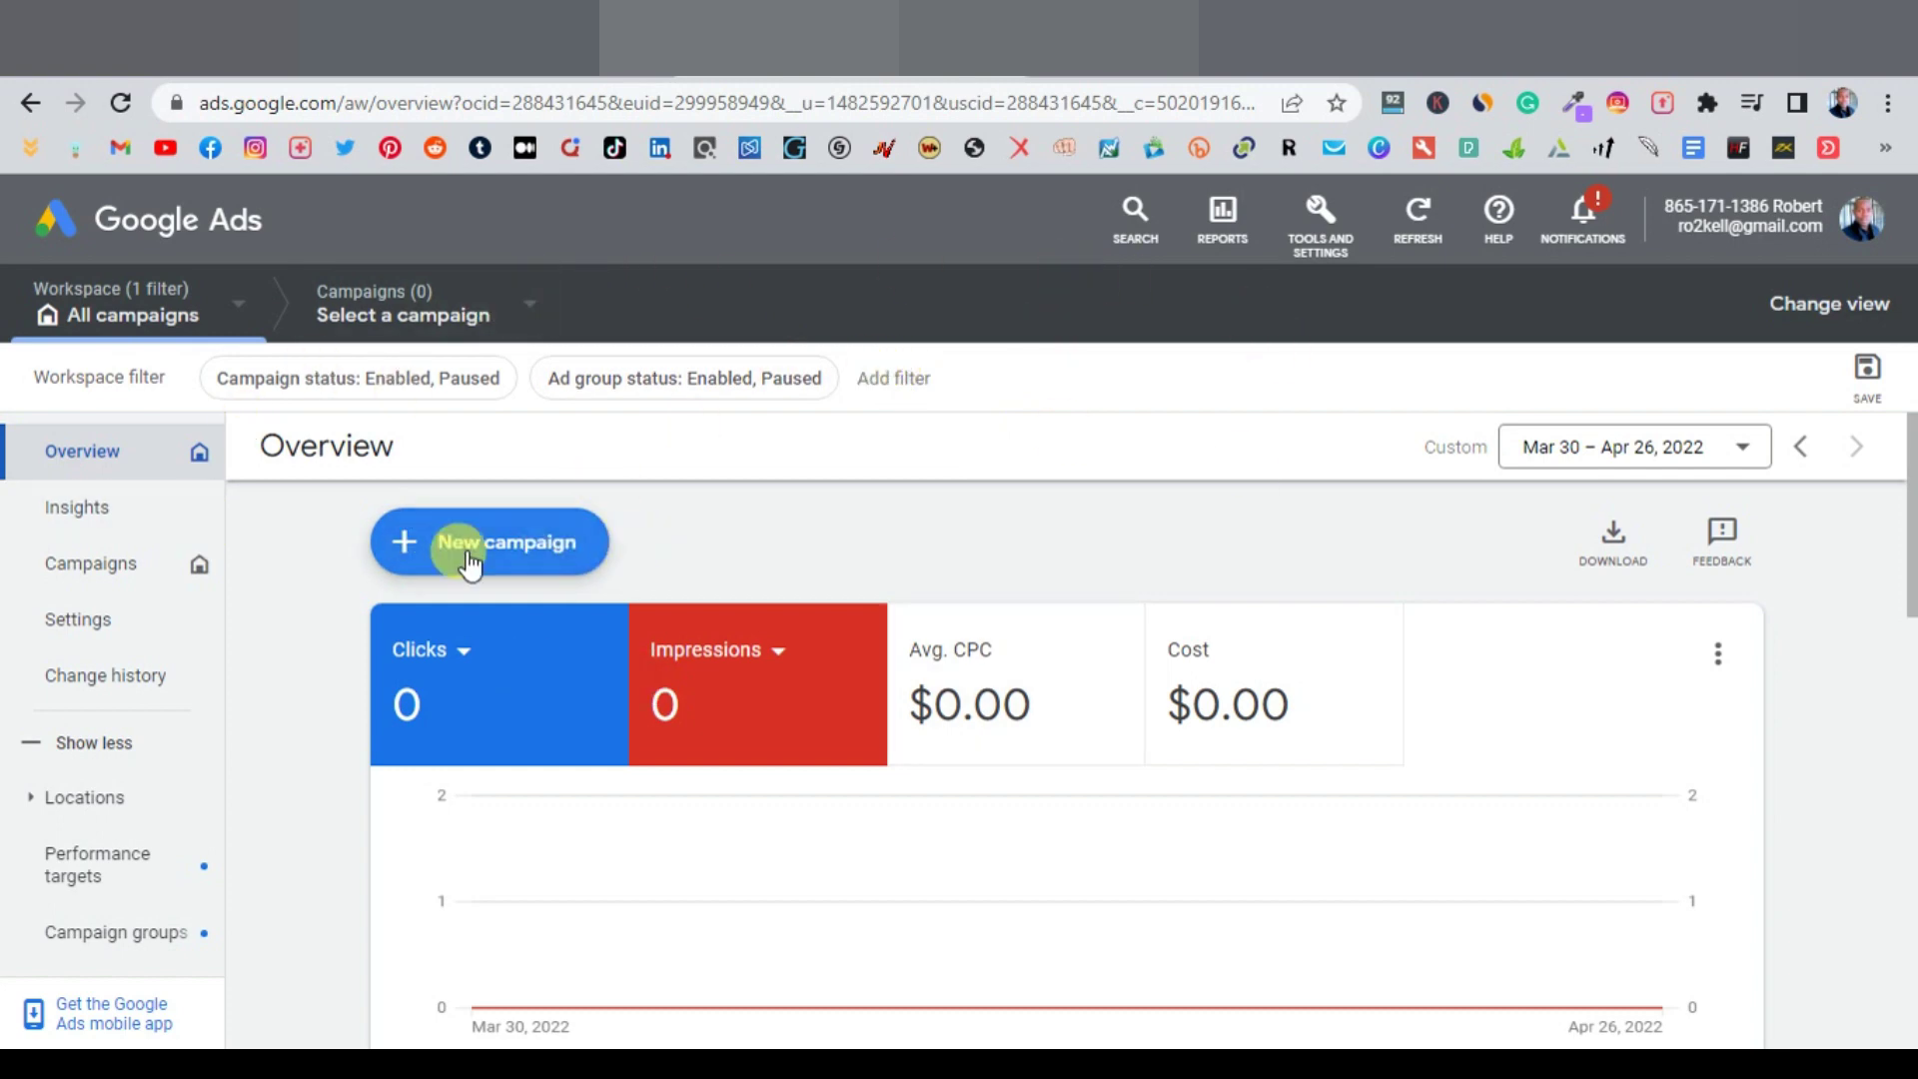
{"action": "left_click", "coordinate": [500, 544]}
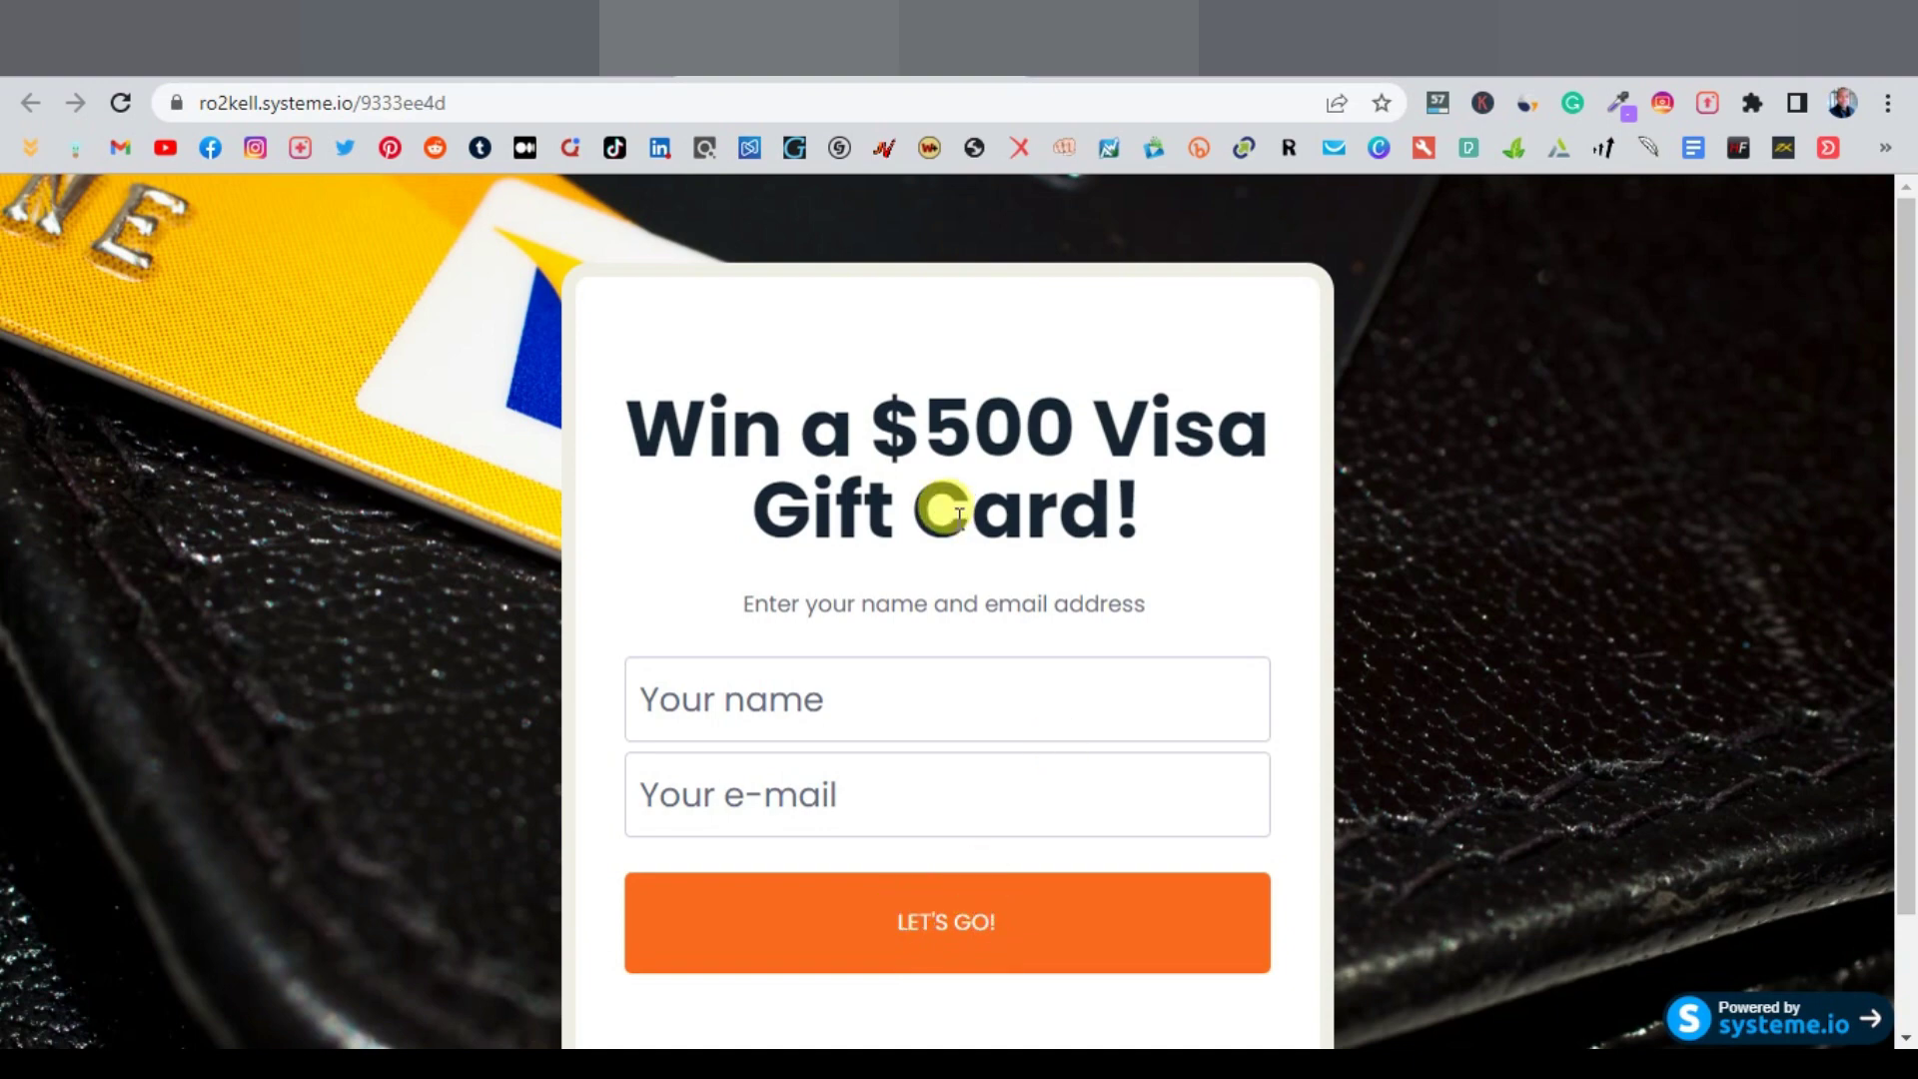
Look at the $500 Visa gift card quiz page and return to the new campaign setup in Google Ads
{"action": "left_click", "coordinate": [450, 38]}
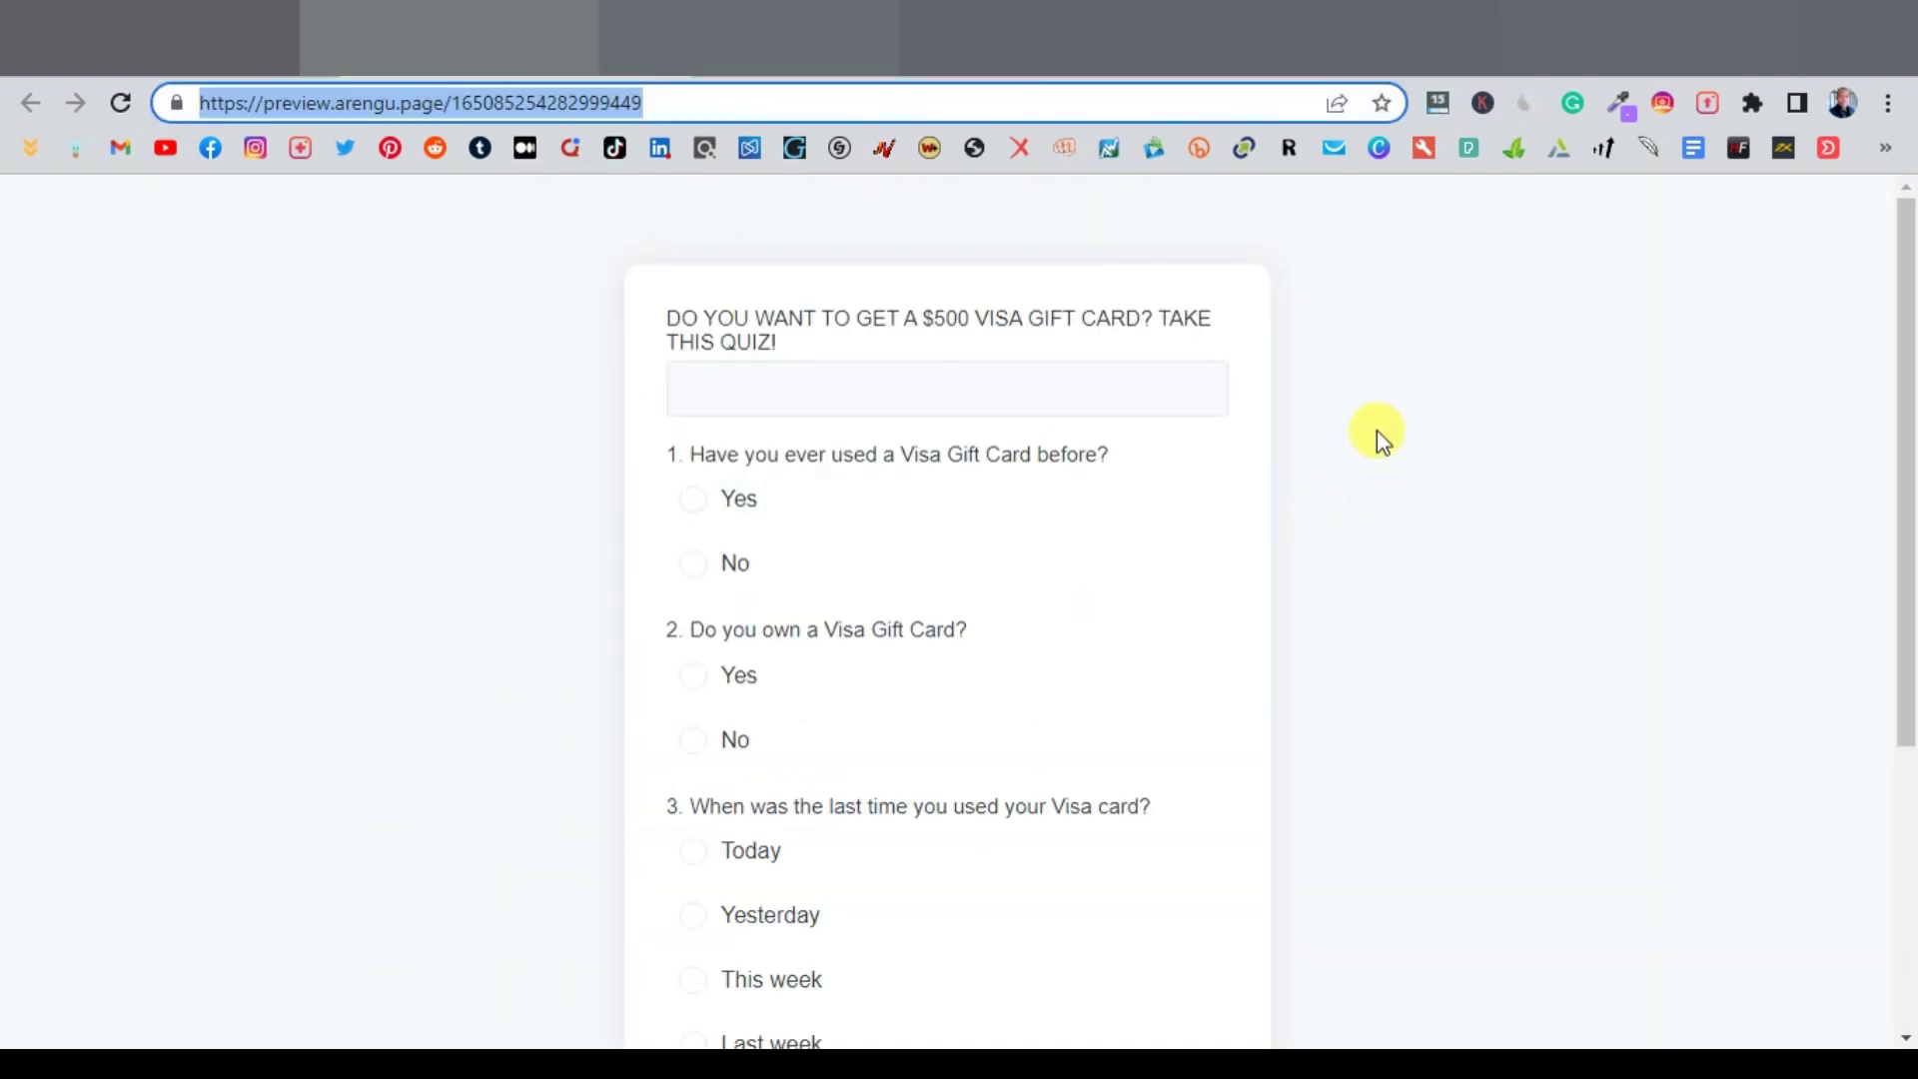
{"action": "left_click", "coordinate": [1349, 556]}
{"action": "left_click", "coordinate": [1049, 38]}
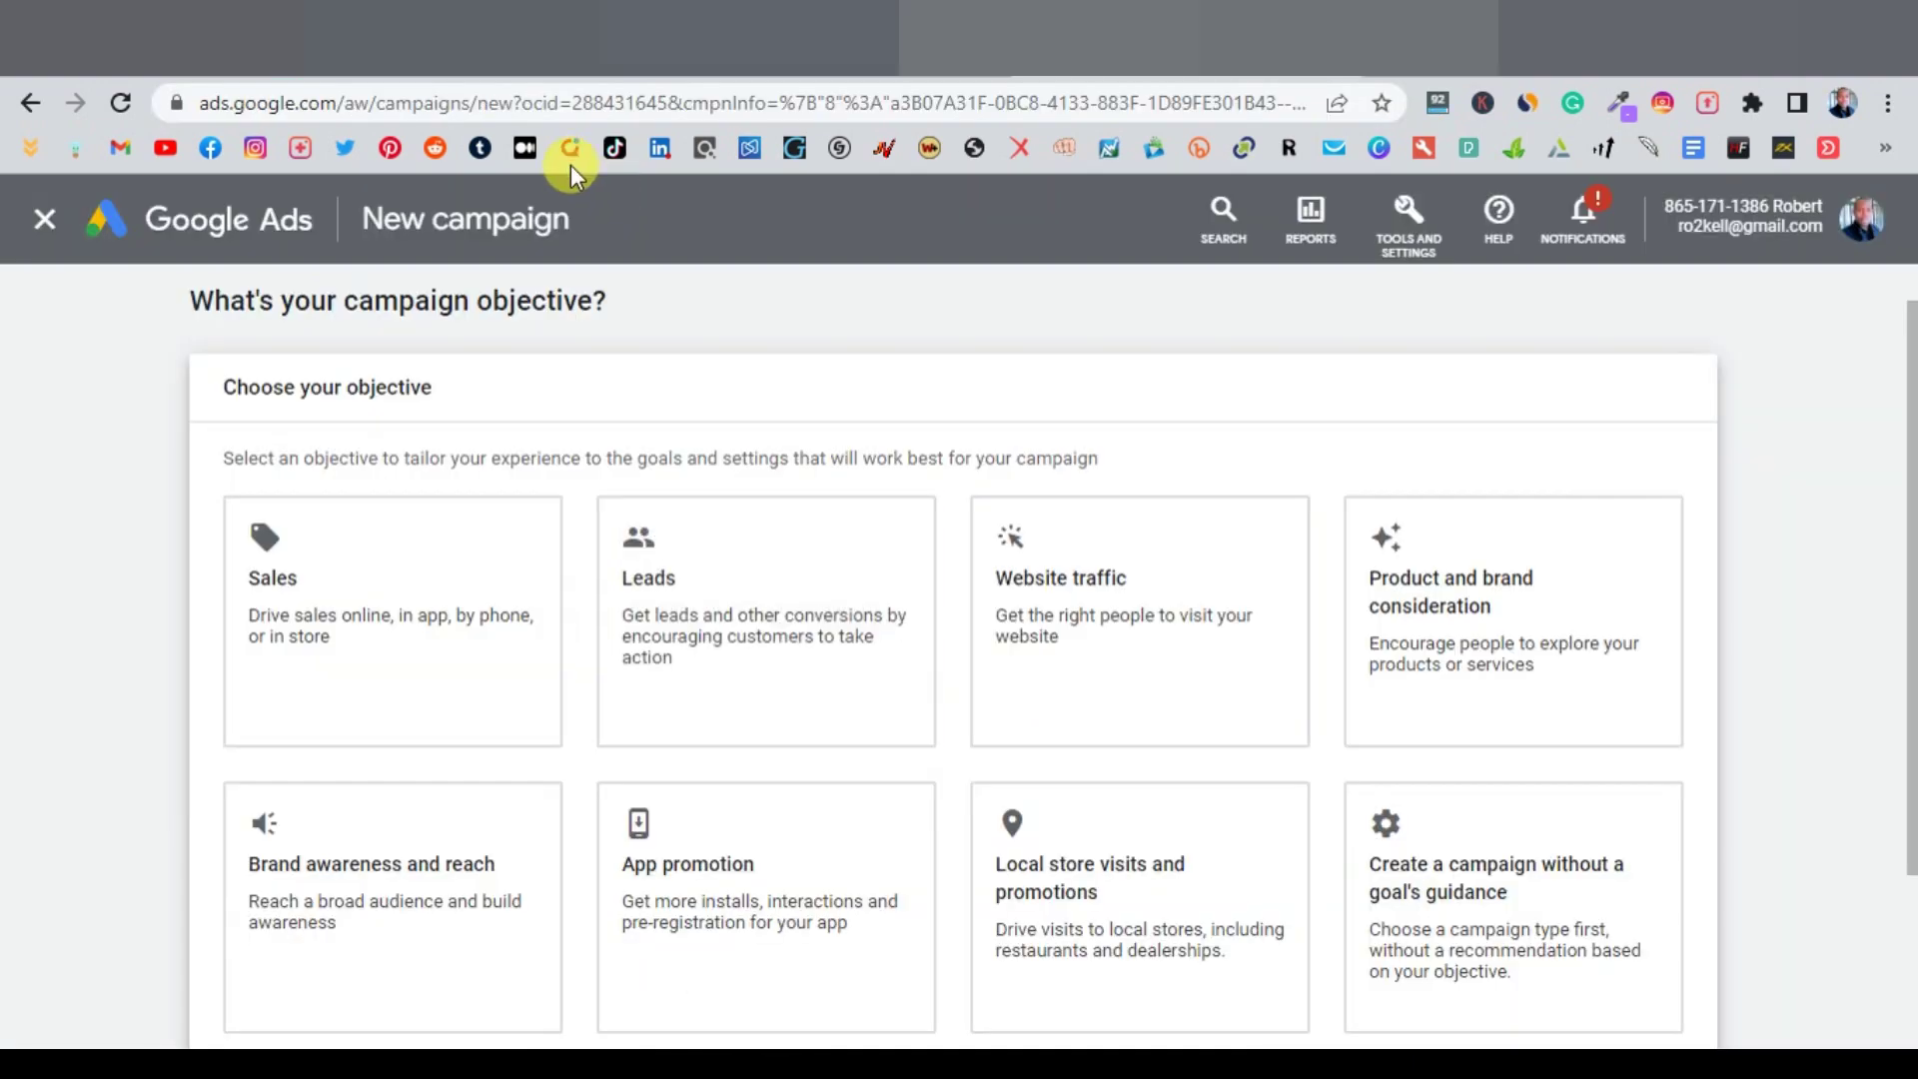
Set the campaign objective to Website traffic and the campaign type to Search
{"action": "left_click", "coordinate": [1079, 684]}
{"action": "scroll", "coordinate": [1755, 578], "scroll_direction": "down", "scroll_amount": 5}
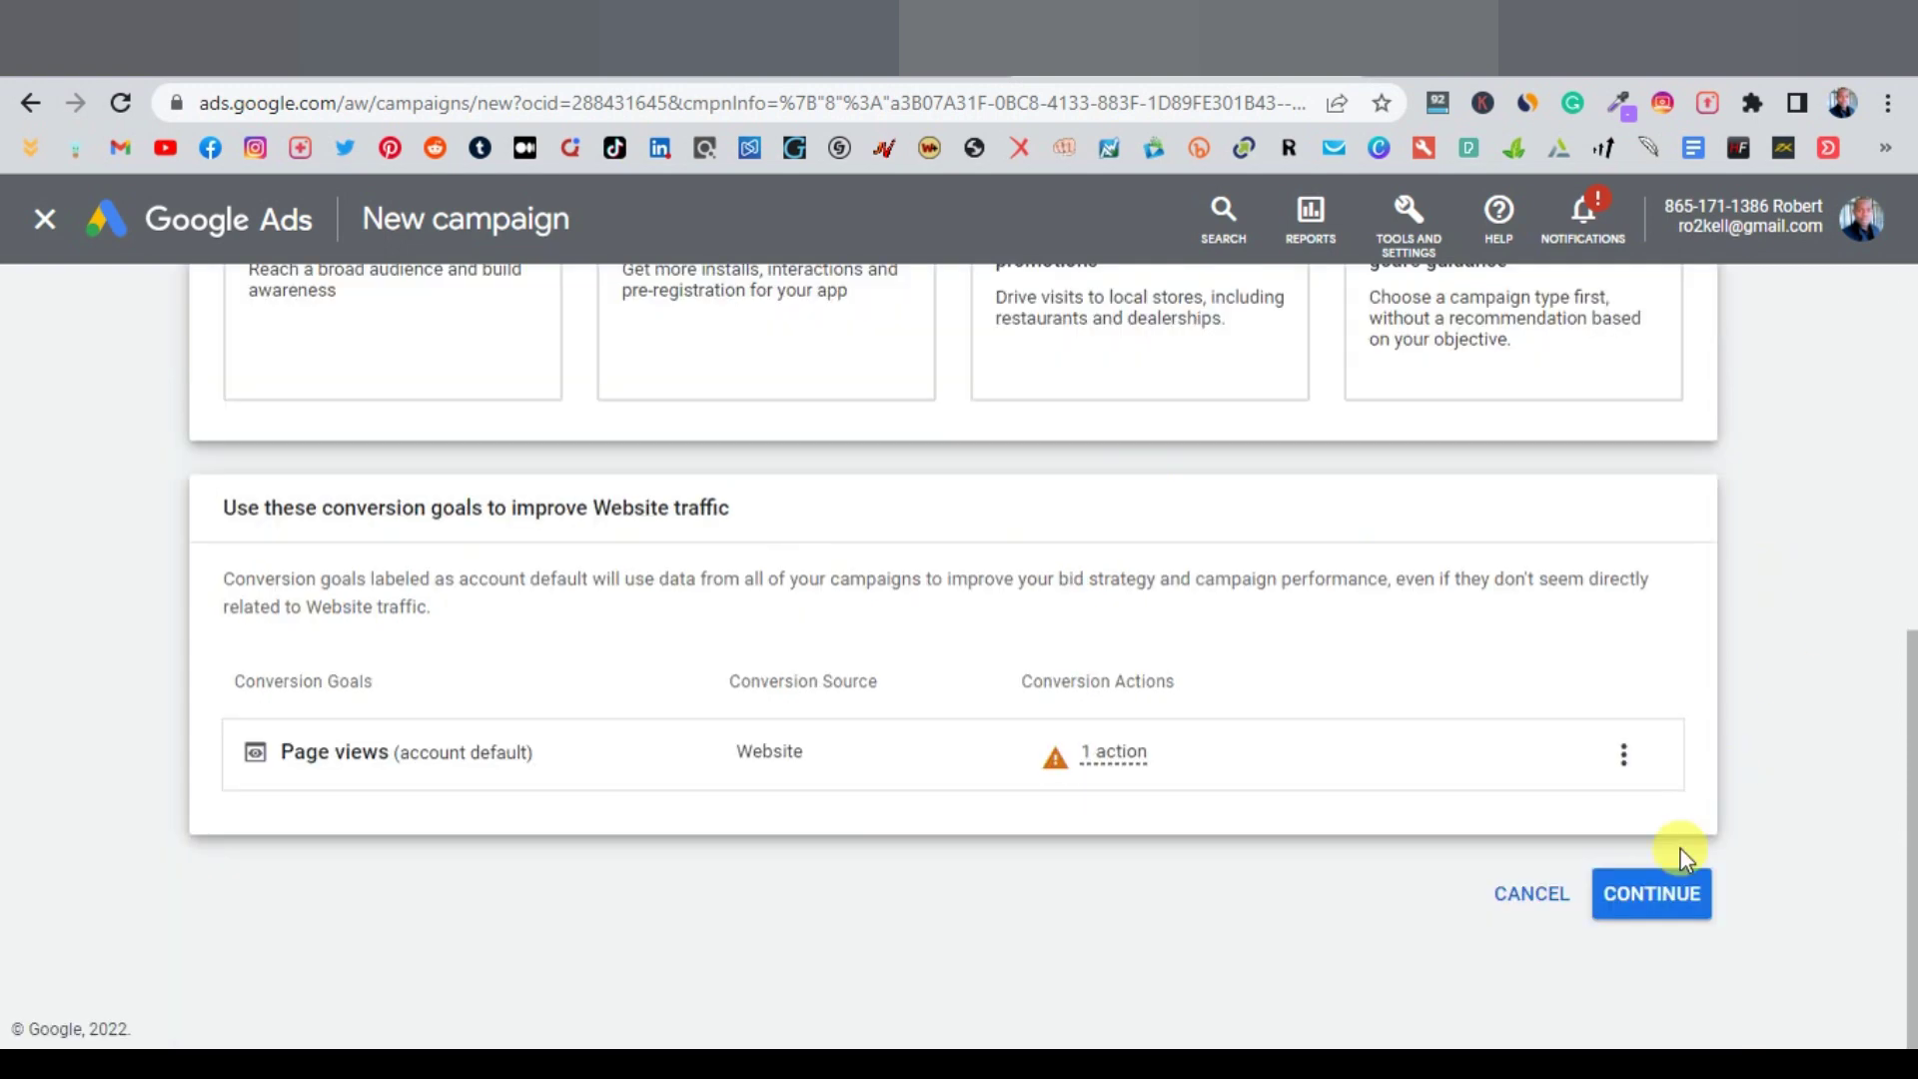
{"action": "left_click", "coordinate": [1655, 897]}
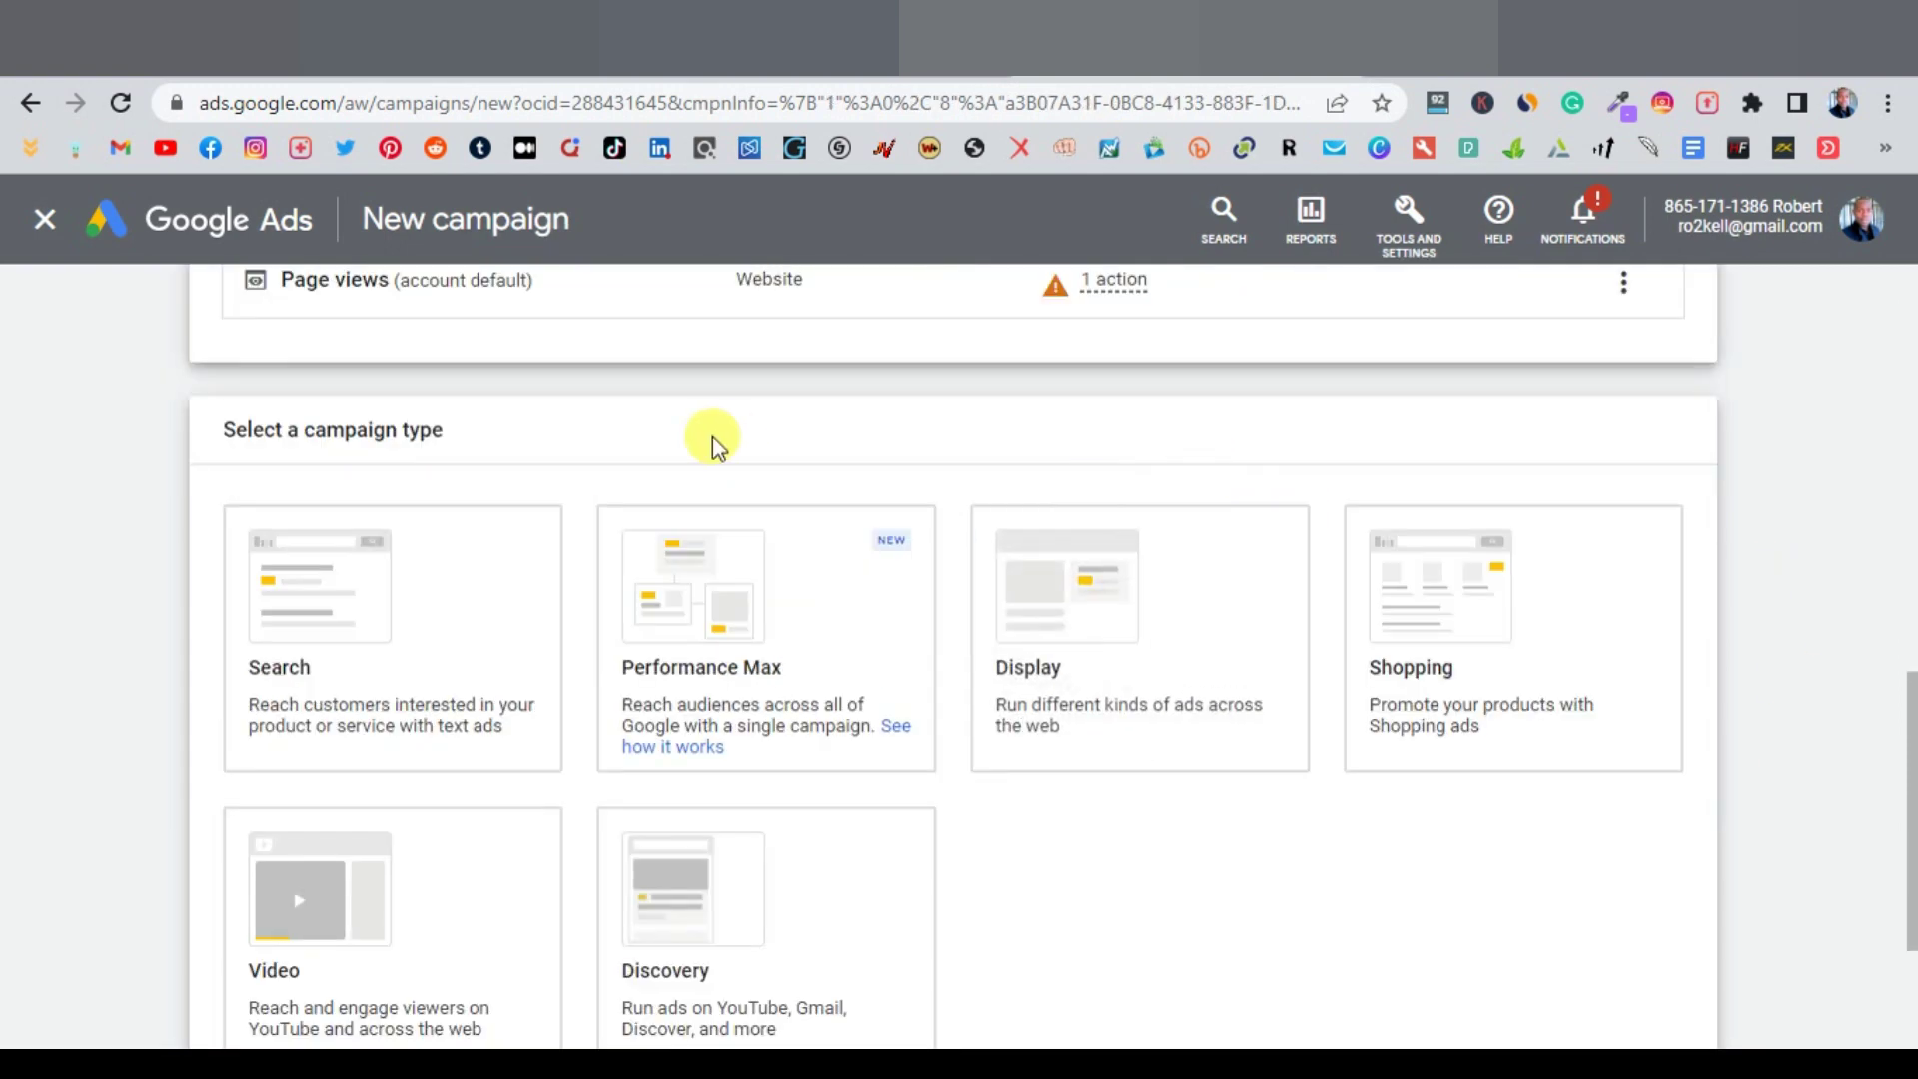
{"action": "left_click", "coordinate": [429, 651]}
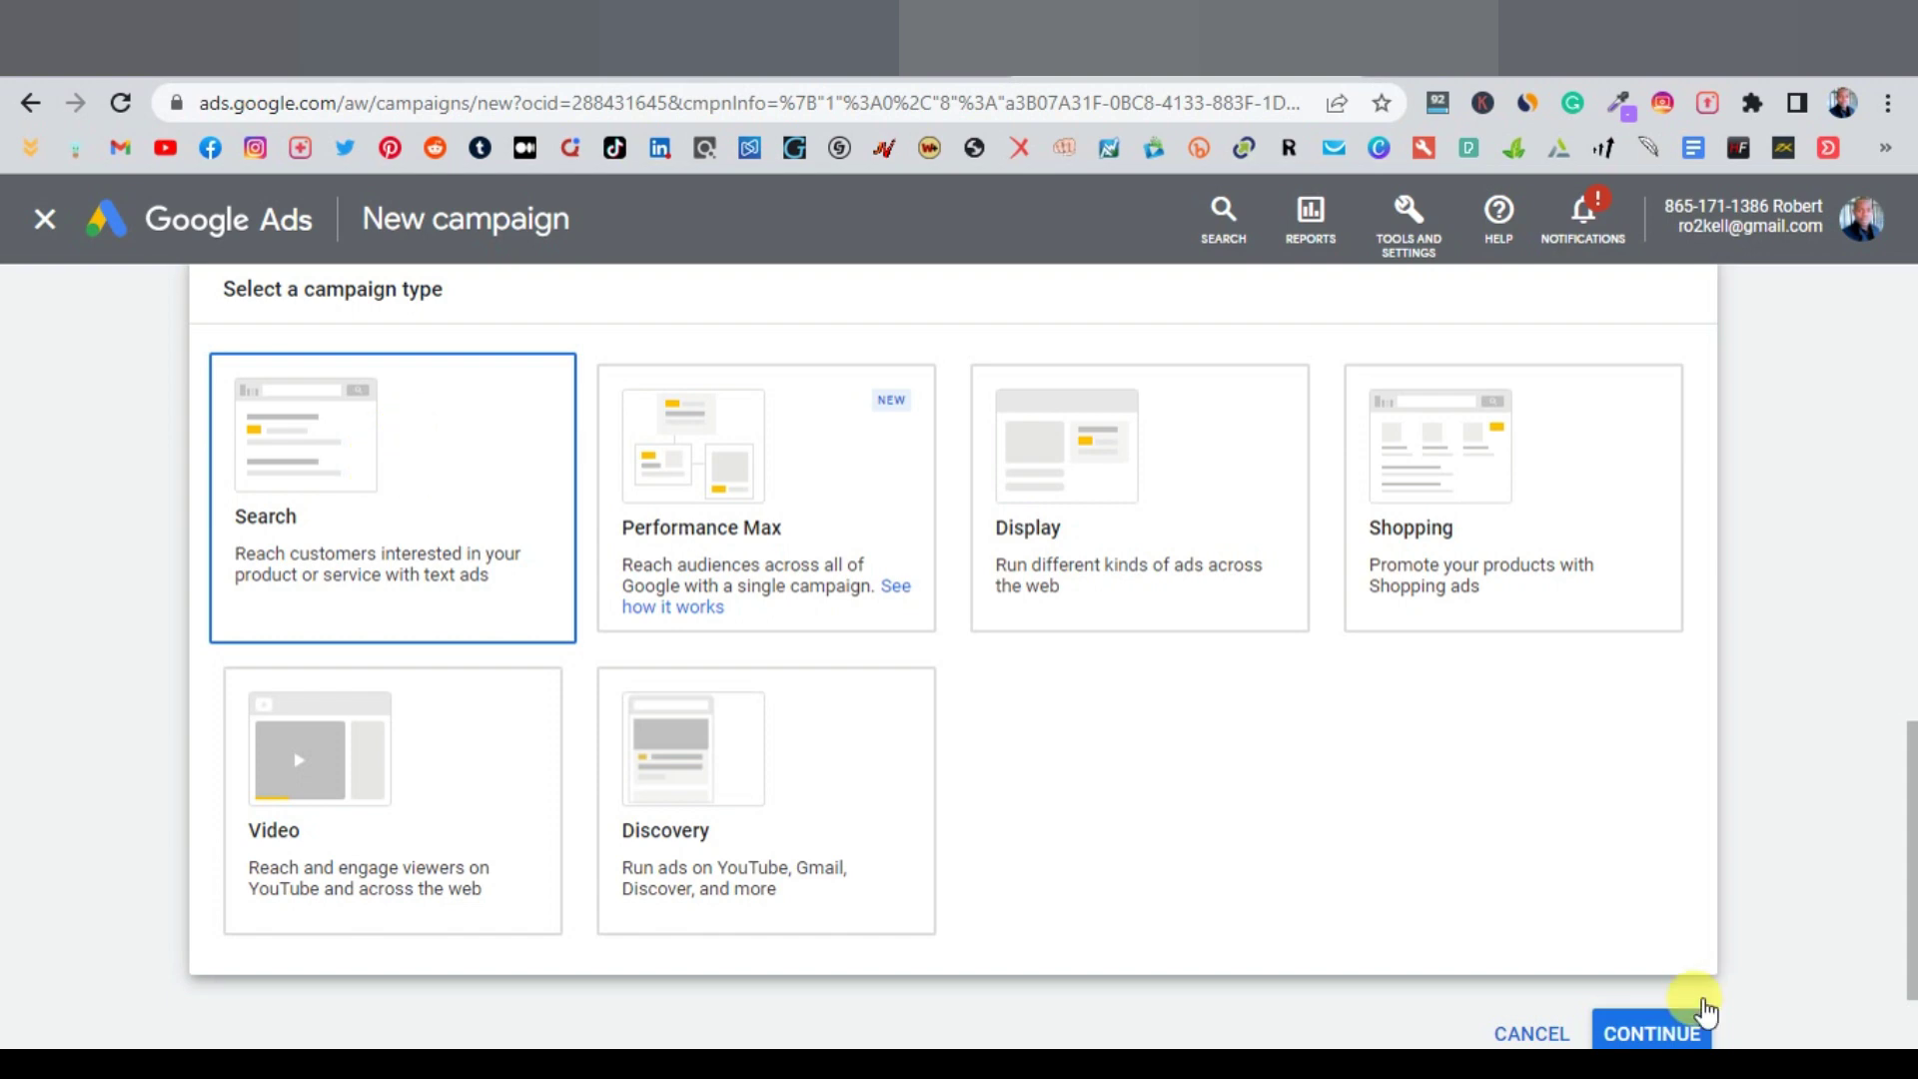
{"action": "left_click", "coordinate": [1664, 1033]}
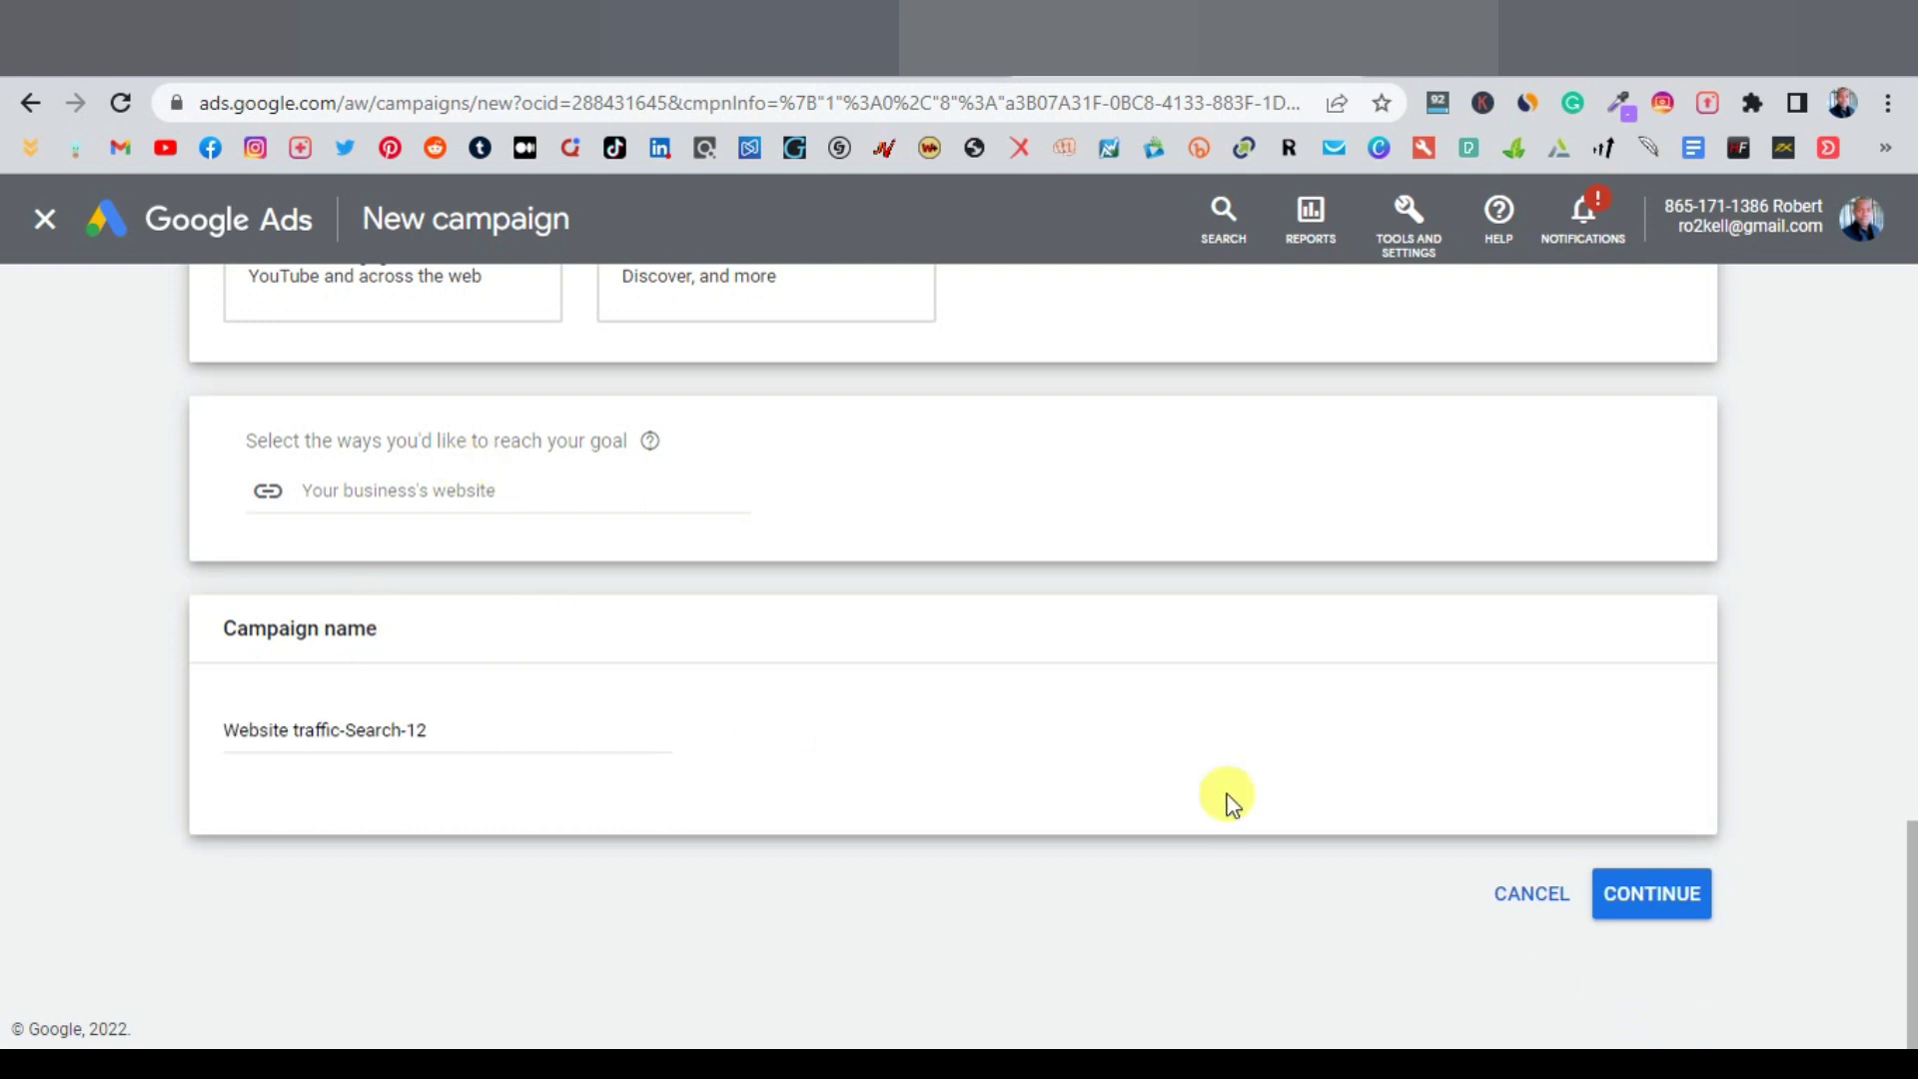
Name the campaign "Visa gift card" and continue to the budget and bidding settings
{"action": "key", "text": "ctrl+super+o"}
{"action": "triple_click", "coordinate": [455, 760]}
{"action": "type", "text": "Visa gift card"}
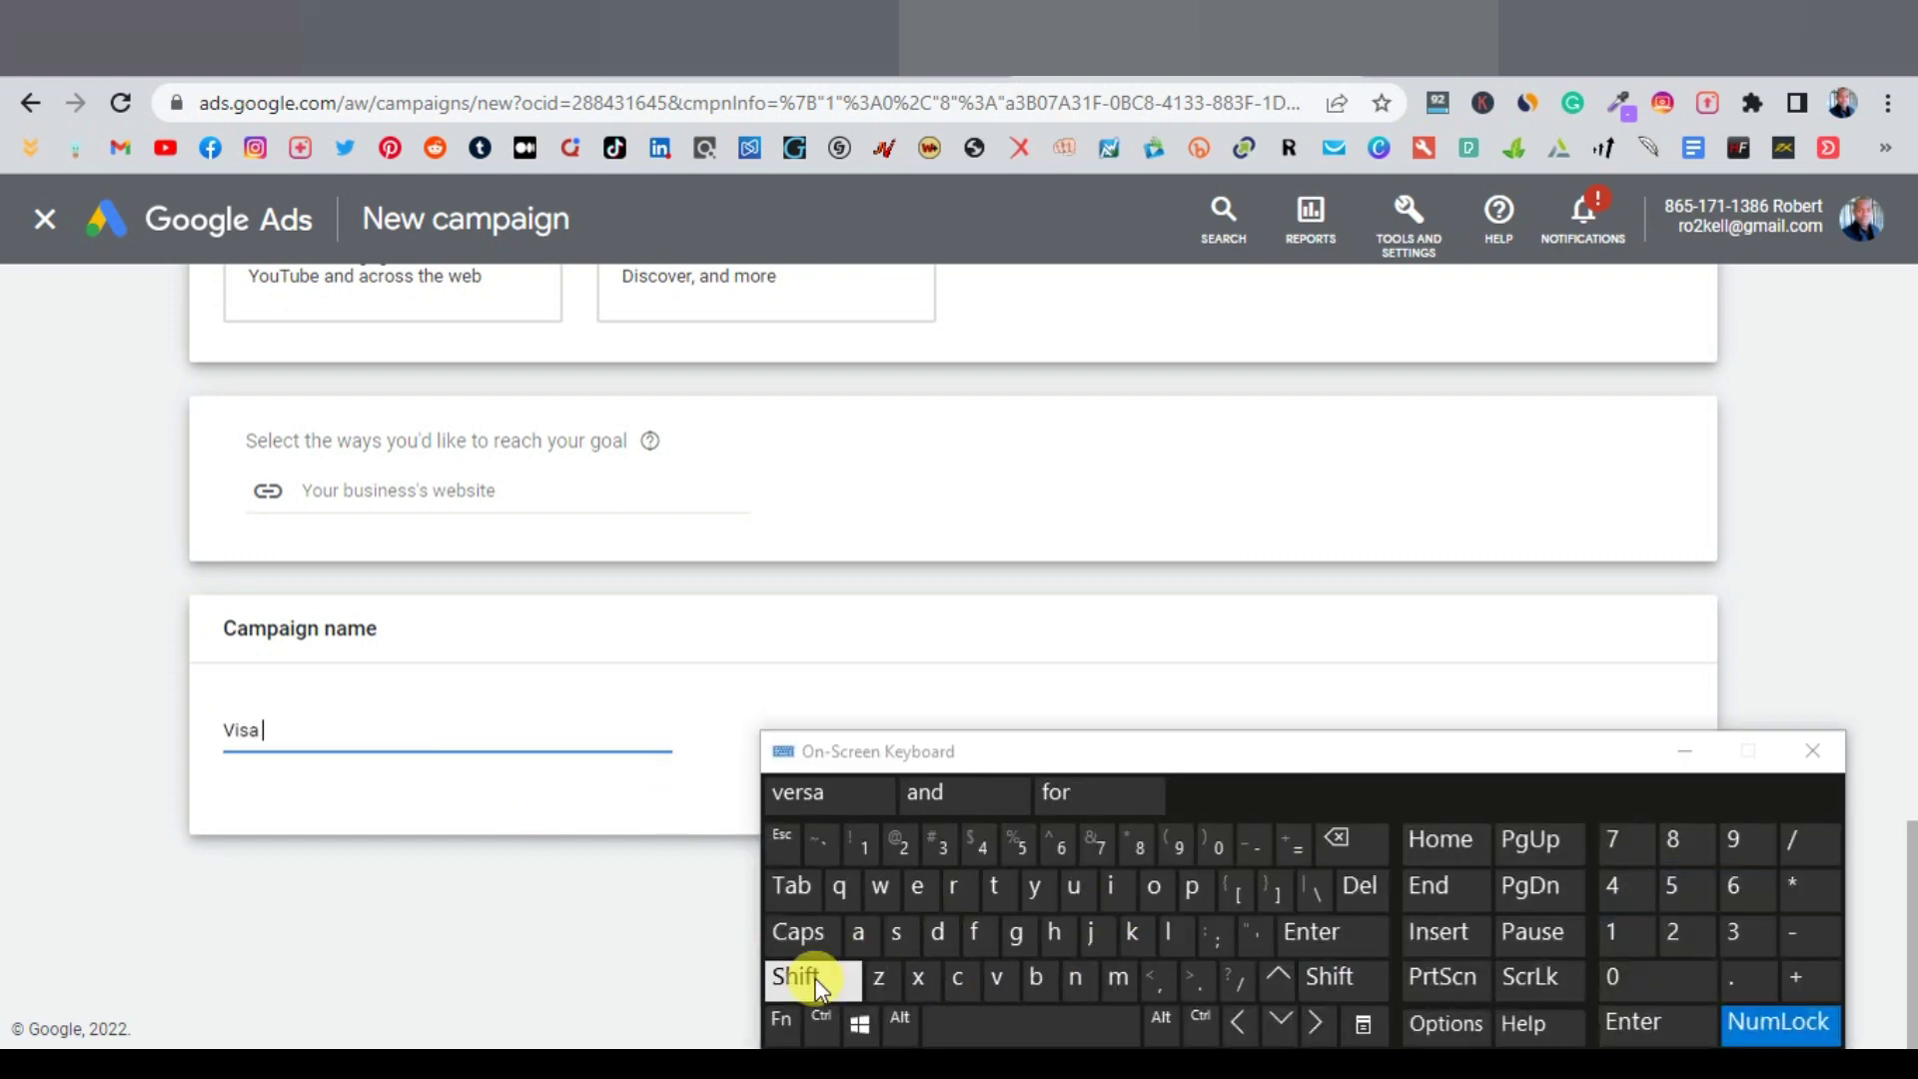
{"action": "left_click", "coordinate": [1687, 752]}
{"action": "left_click", "coordinate": [1649, 892]}
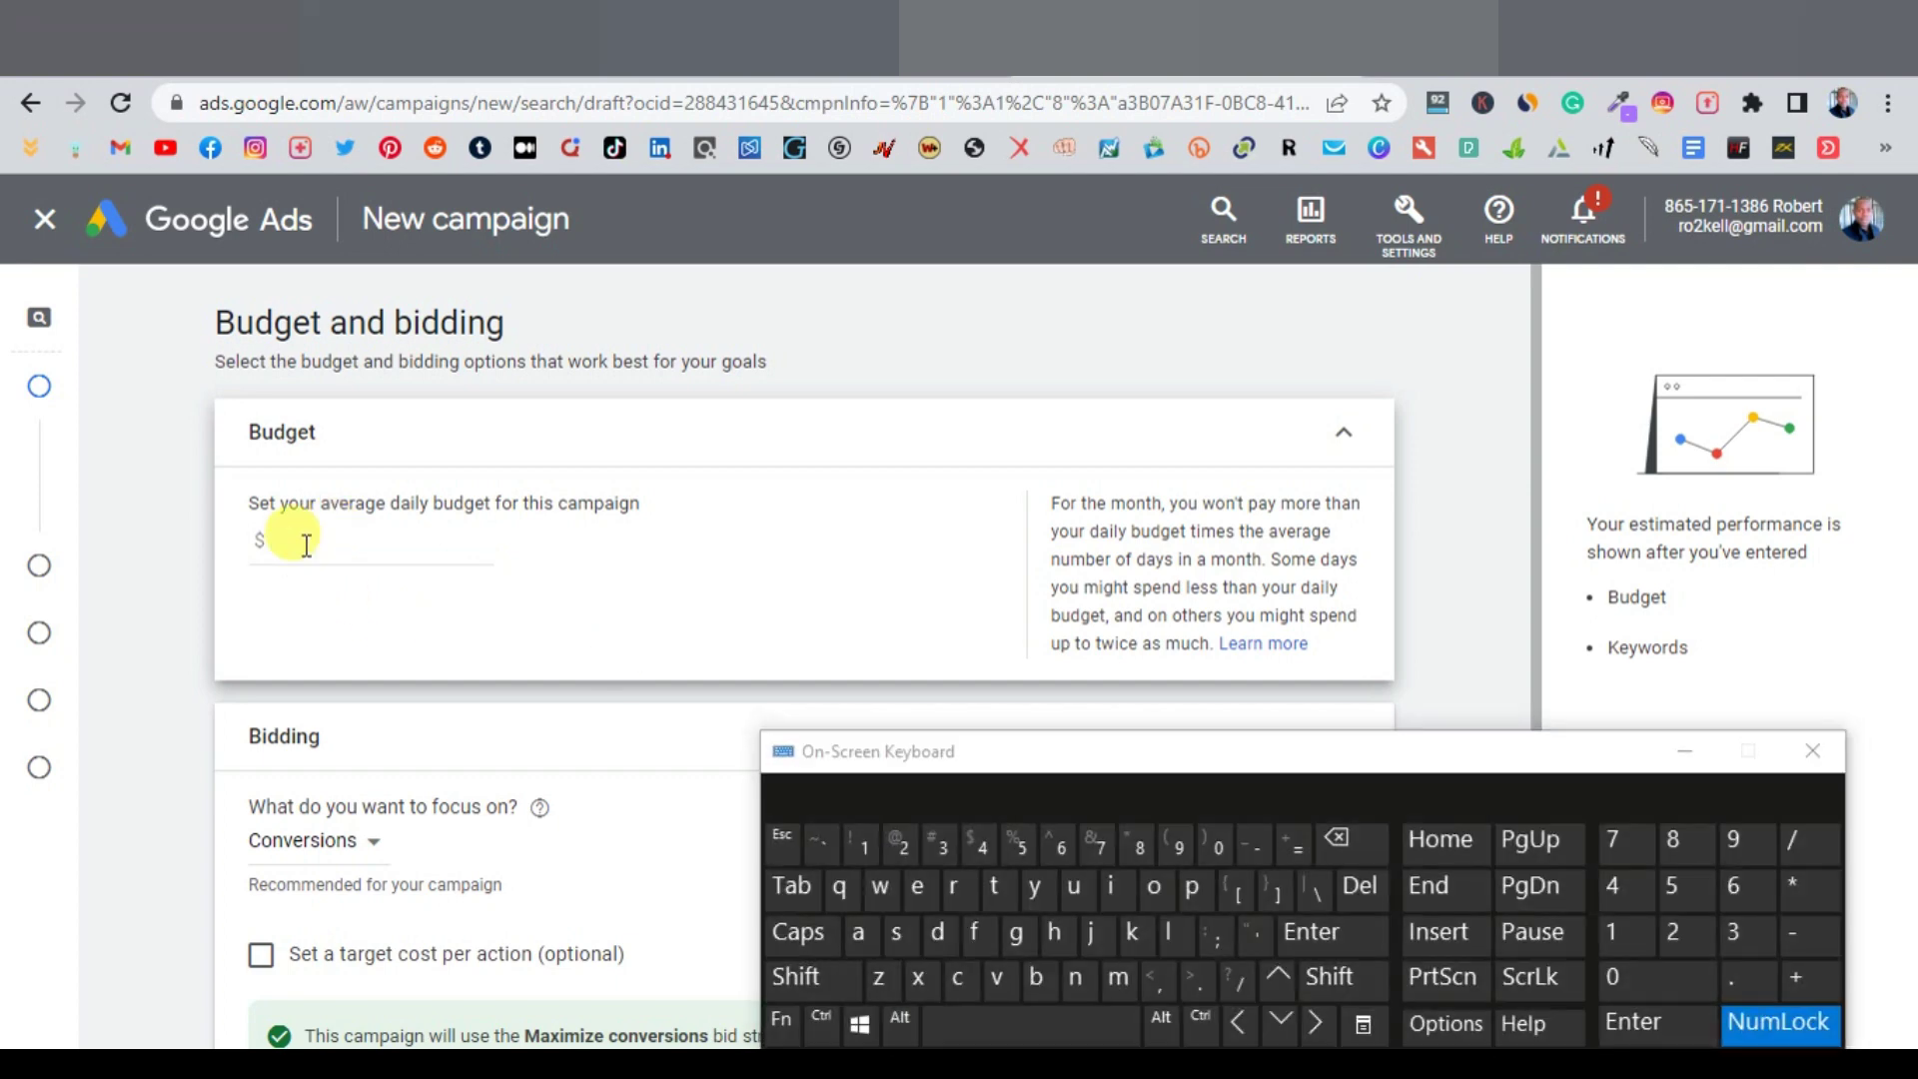
Set the campaign's average daily budget to $10.00 and use Conversions as the bidding focus
{"action": "left_click", "coordinate": [306, 543]}
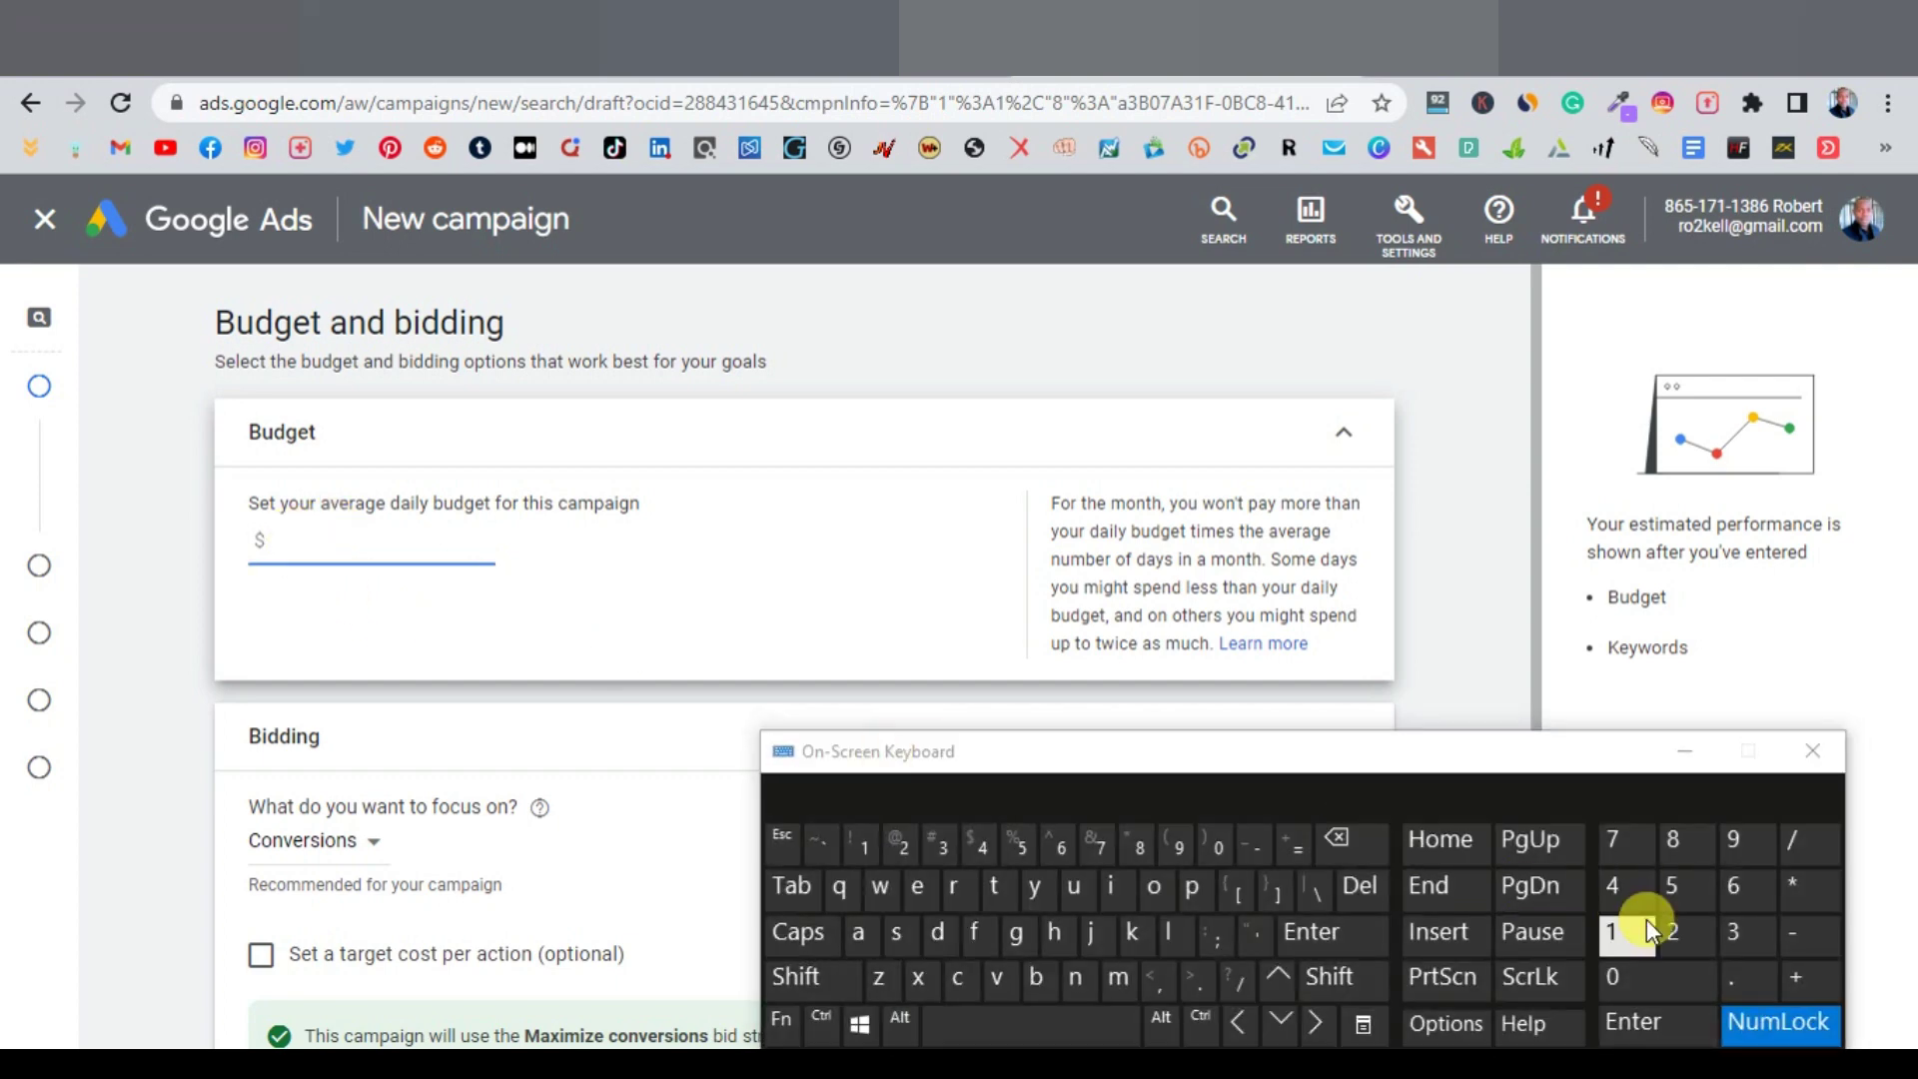
{"action": "left_click", "coordinate": [1624, 932]}
{"action": "left_click", "coordinate": [1644, 979]}
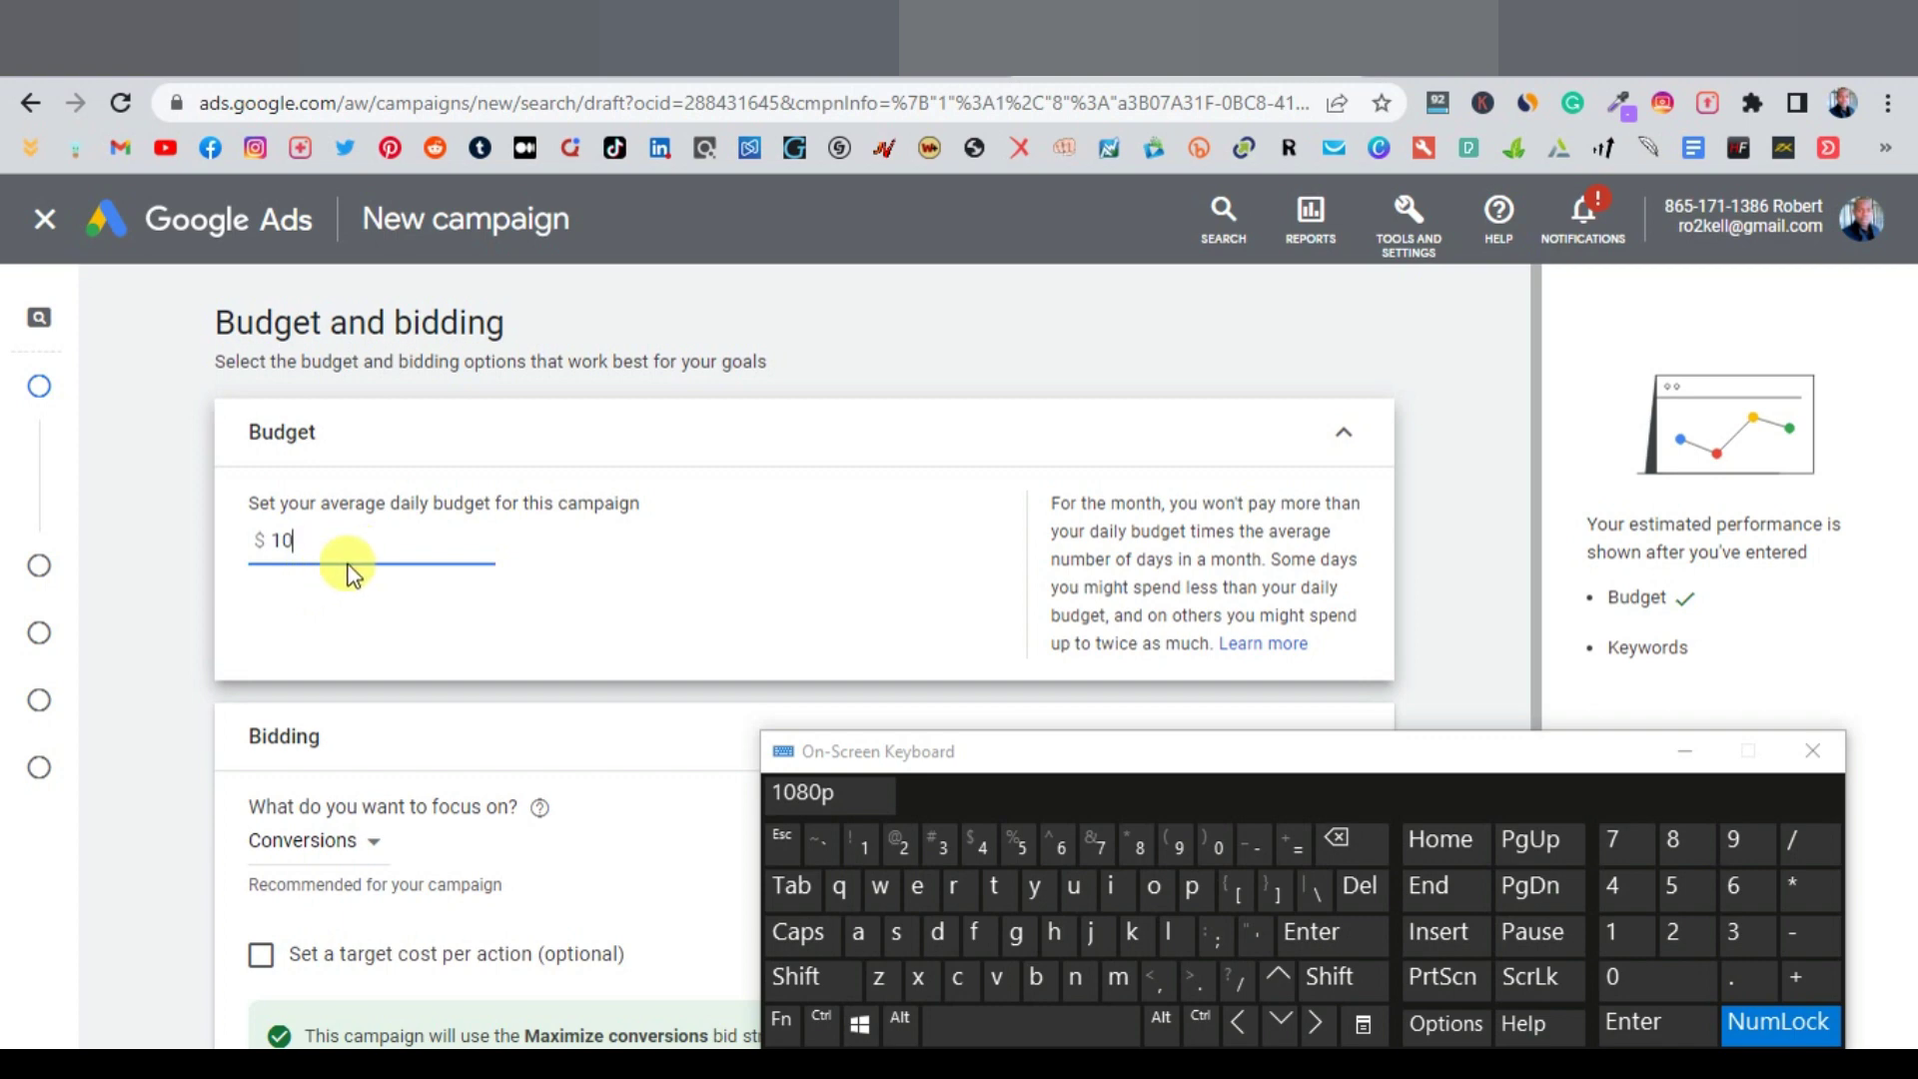
{"action": "type", "text": ".00"}
{"action": "scroll", "coordinate": [720, 732], "scroll_direction": "down", "scroll_amount": 3}
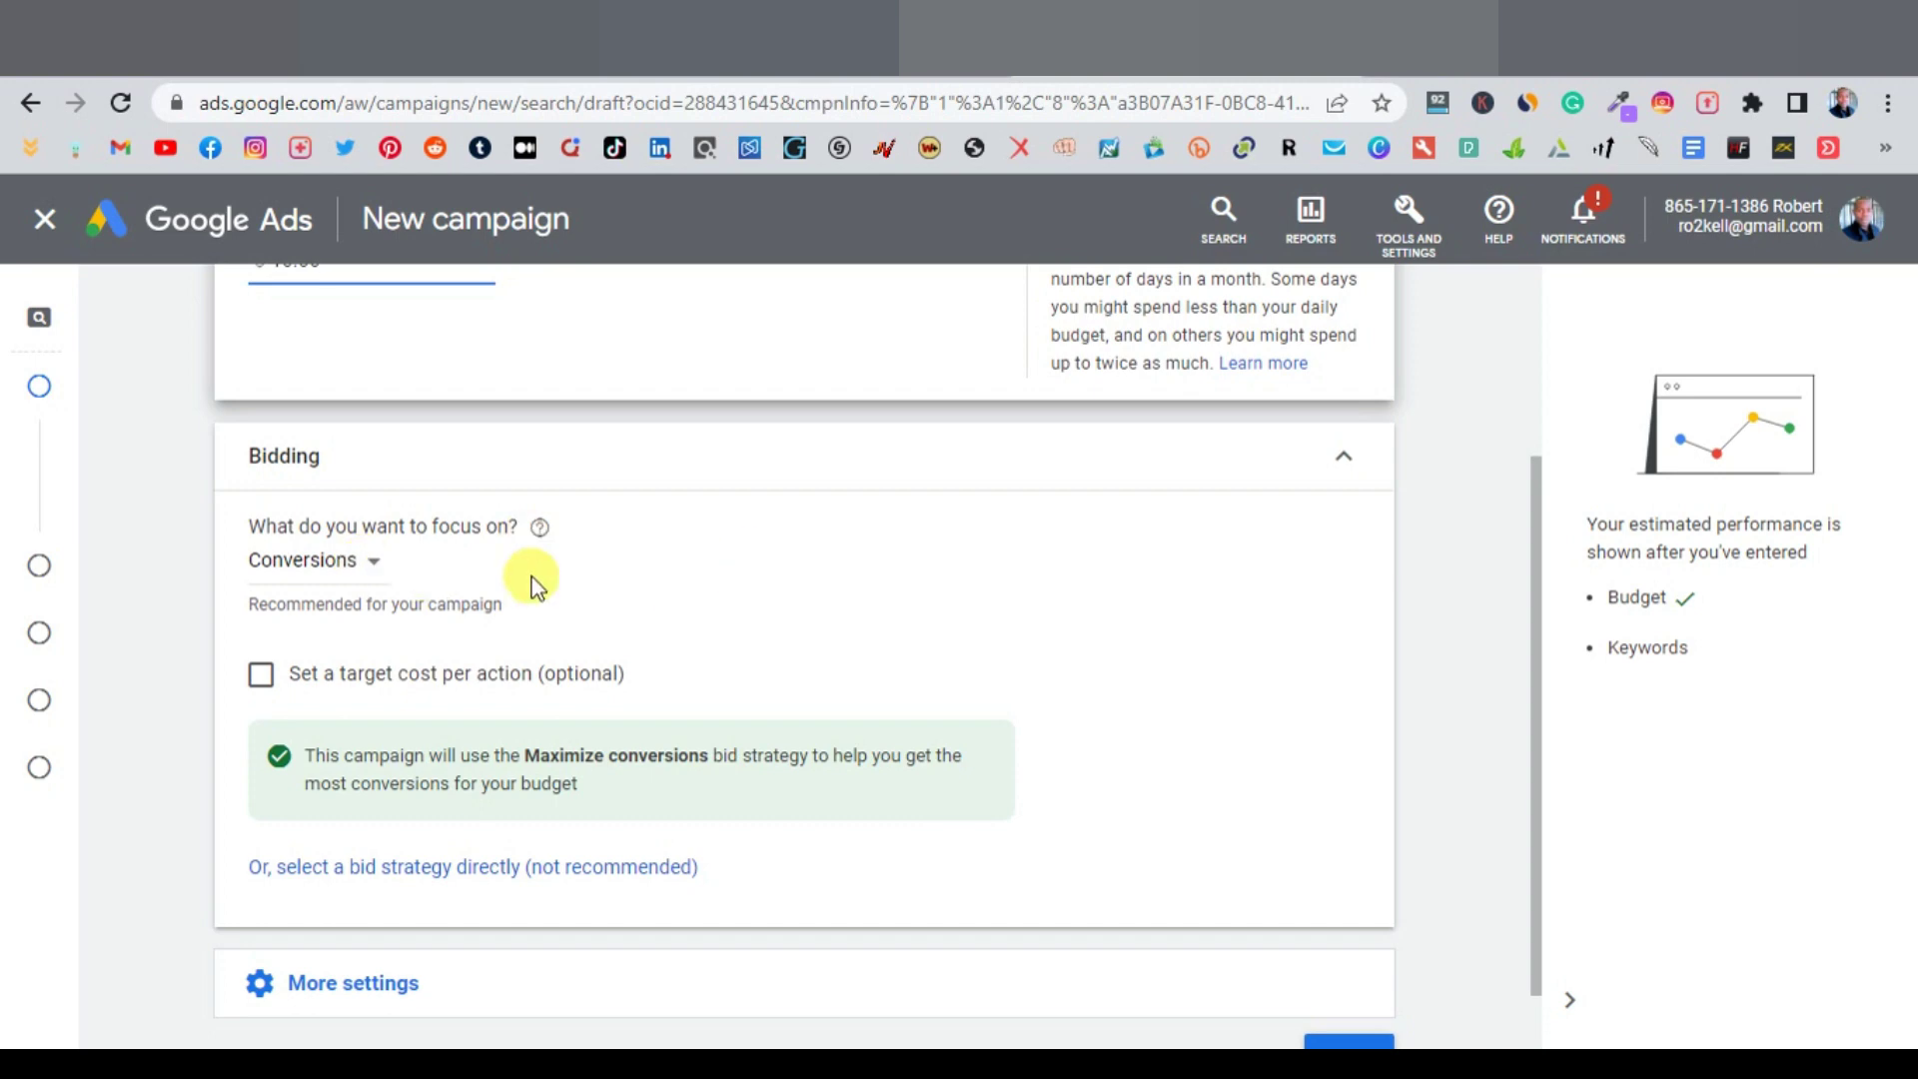
{"action": "left_click", "coordinate": [349, 574]}
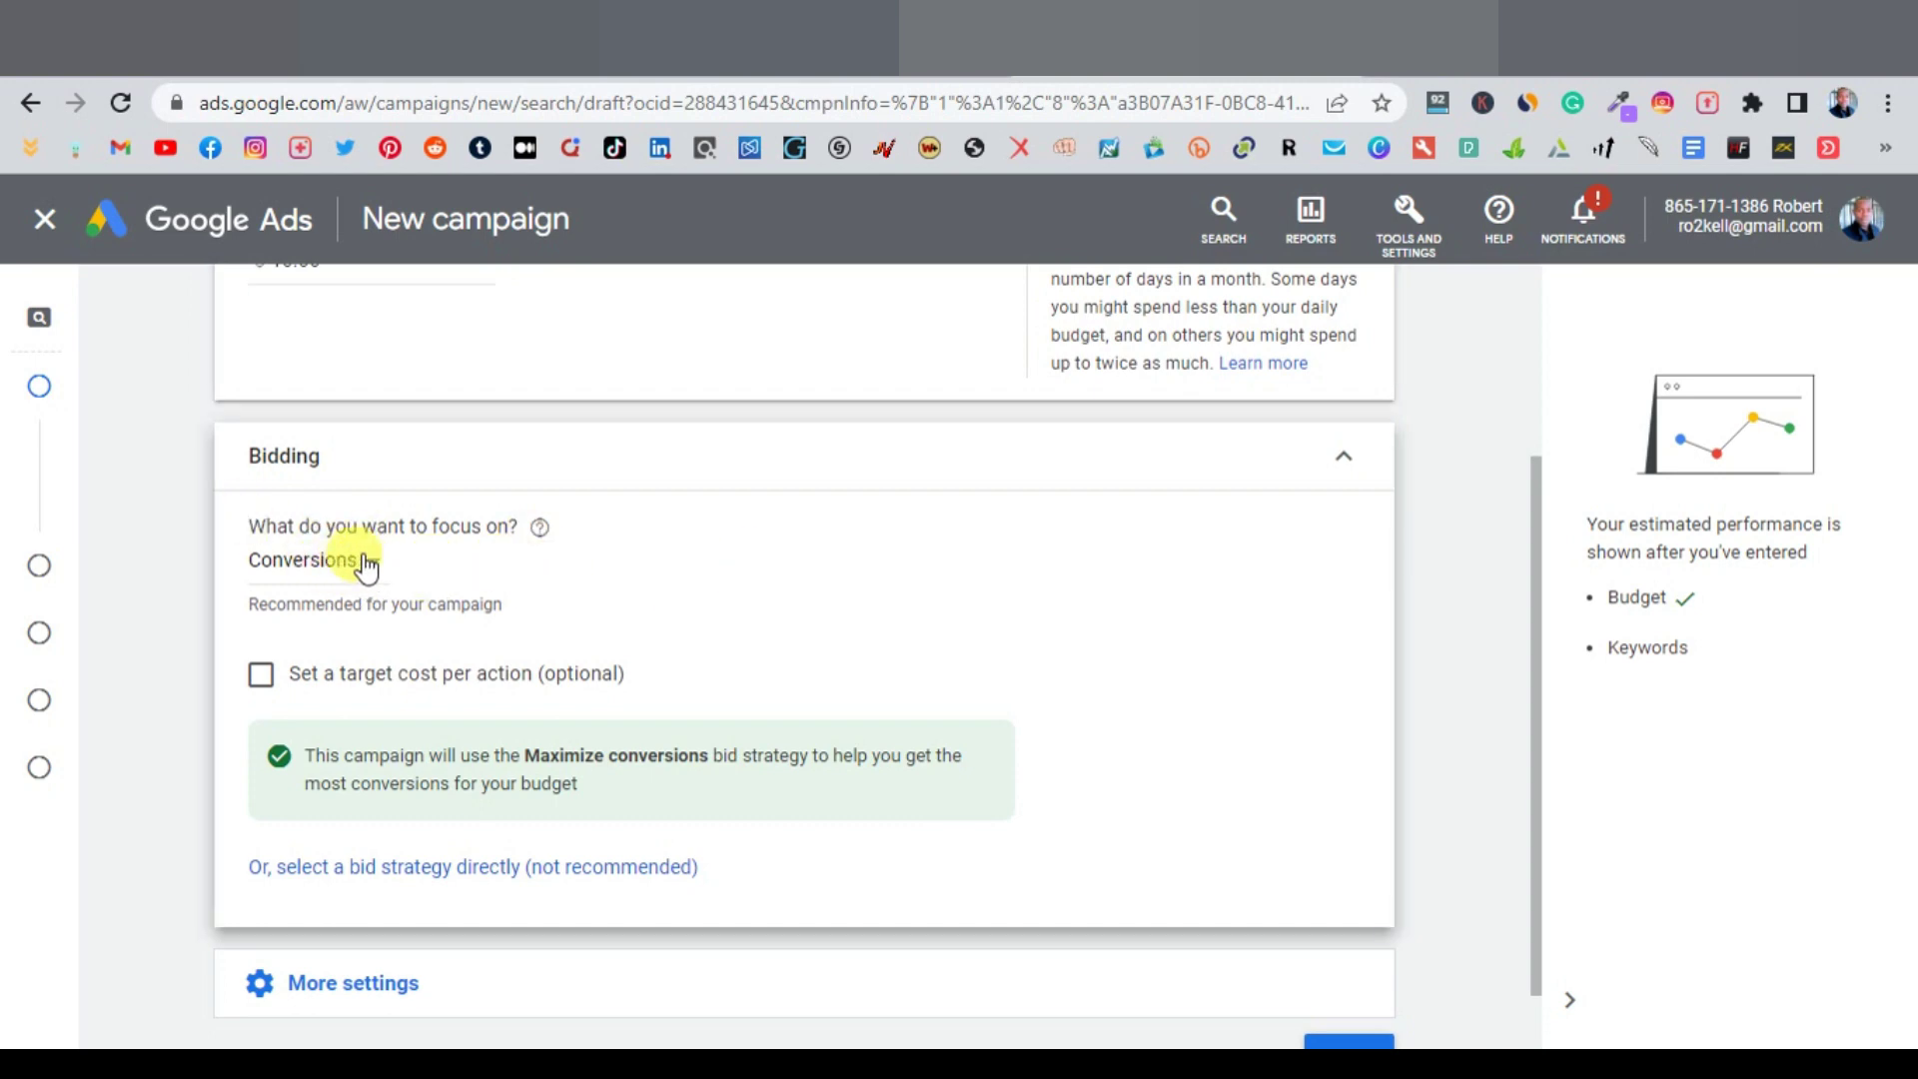
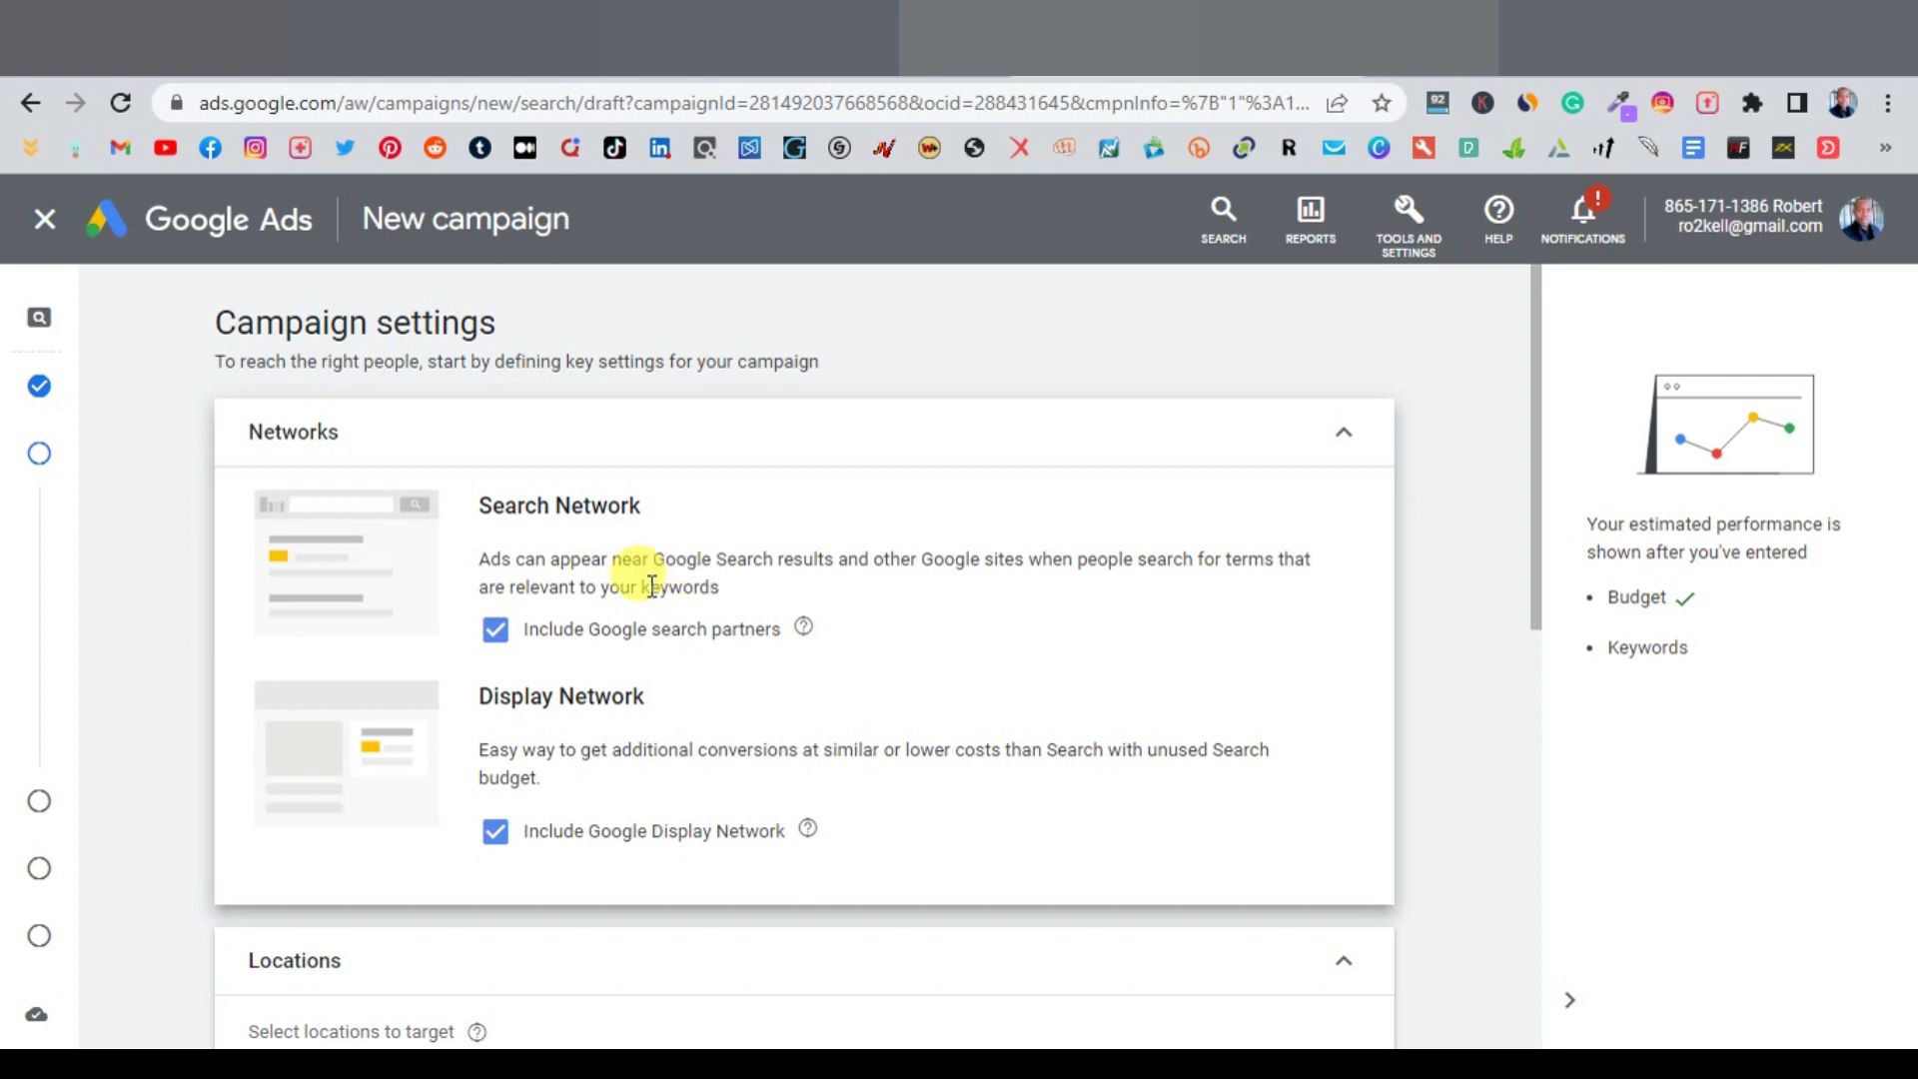
Exclude the Google Display Network from the campaign and target the United States as its location
{"action": "left_click", "coordinate": [494, 835]}
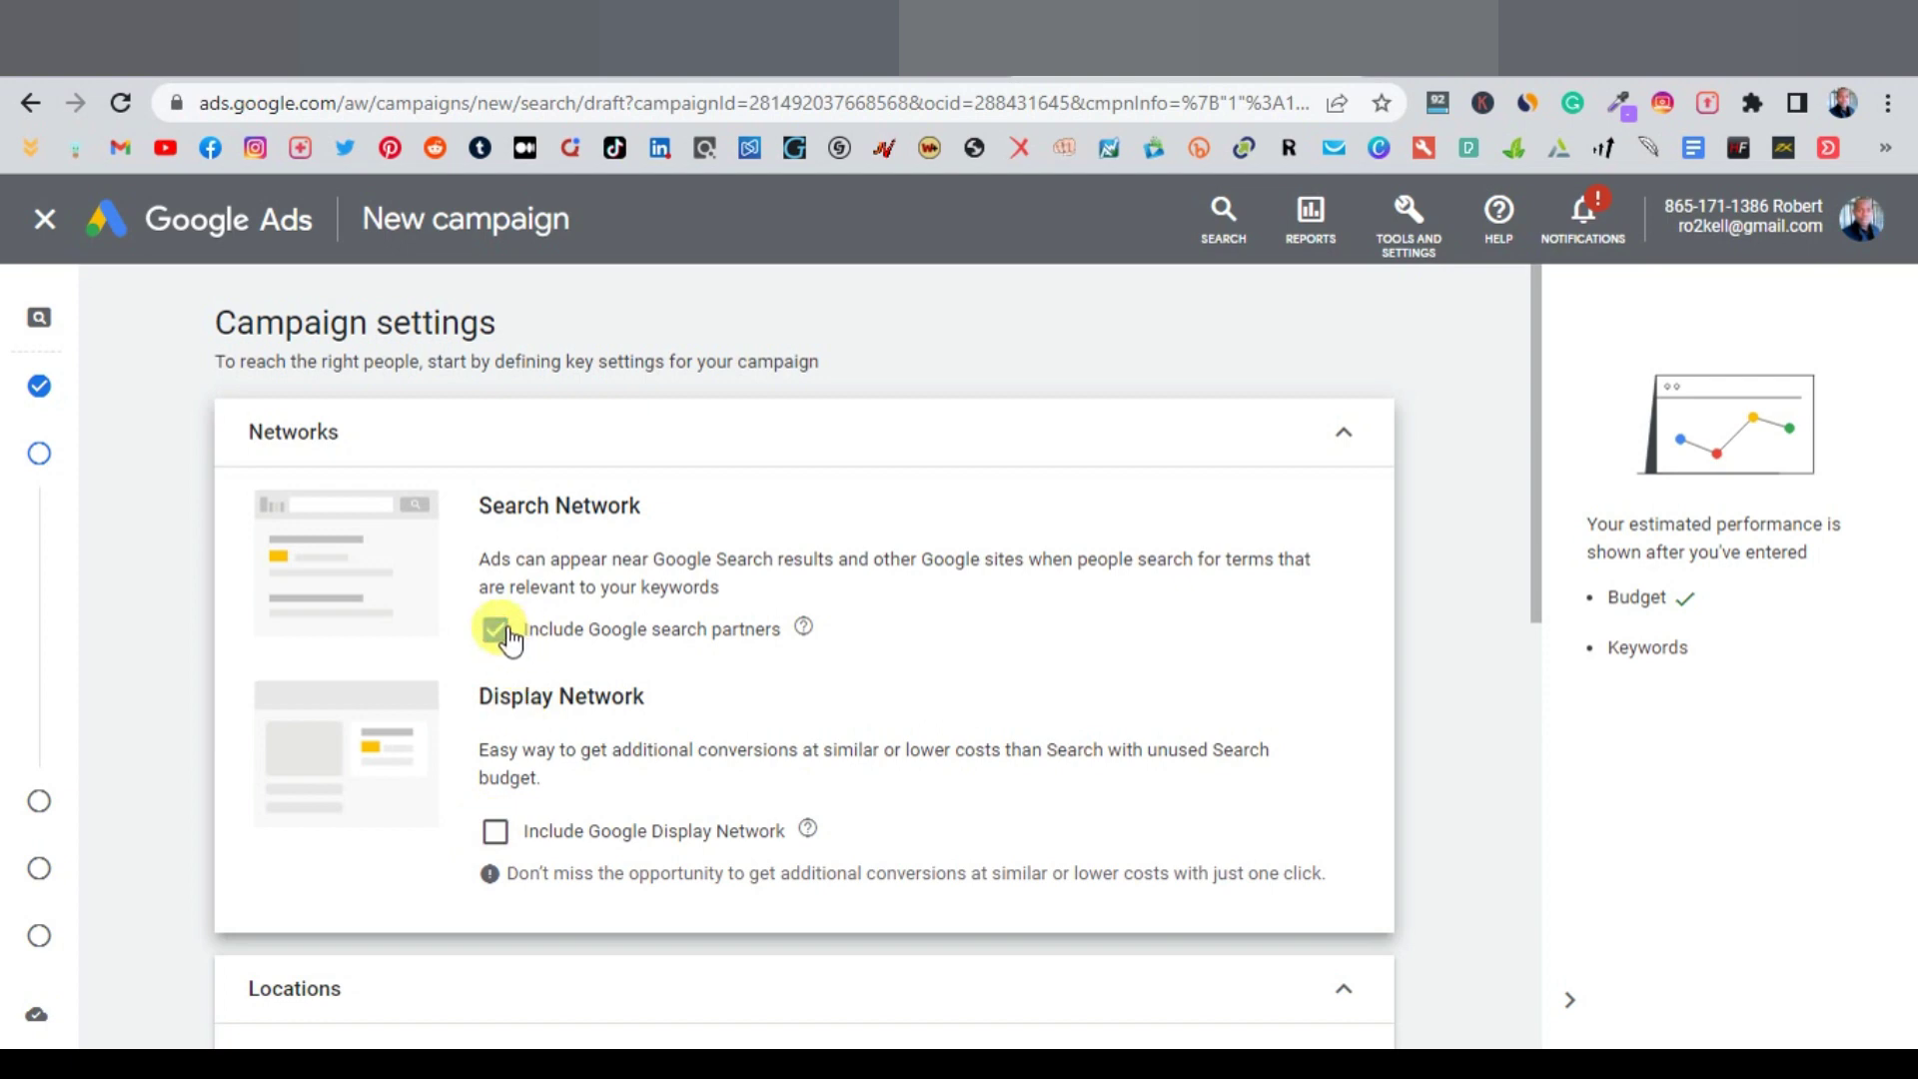
{"action": "scroll", "coordinate": [579, 619], "scroll_direction": "down", "scroll_amount": 1}
{"action": "scroll", "coordinate": [580, 619], "scroll_direction": "down", "scroll_amount": 5}
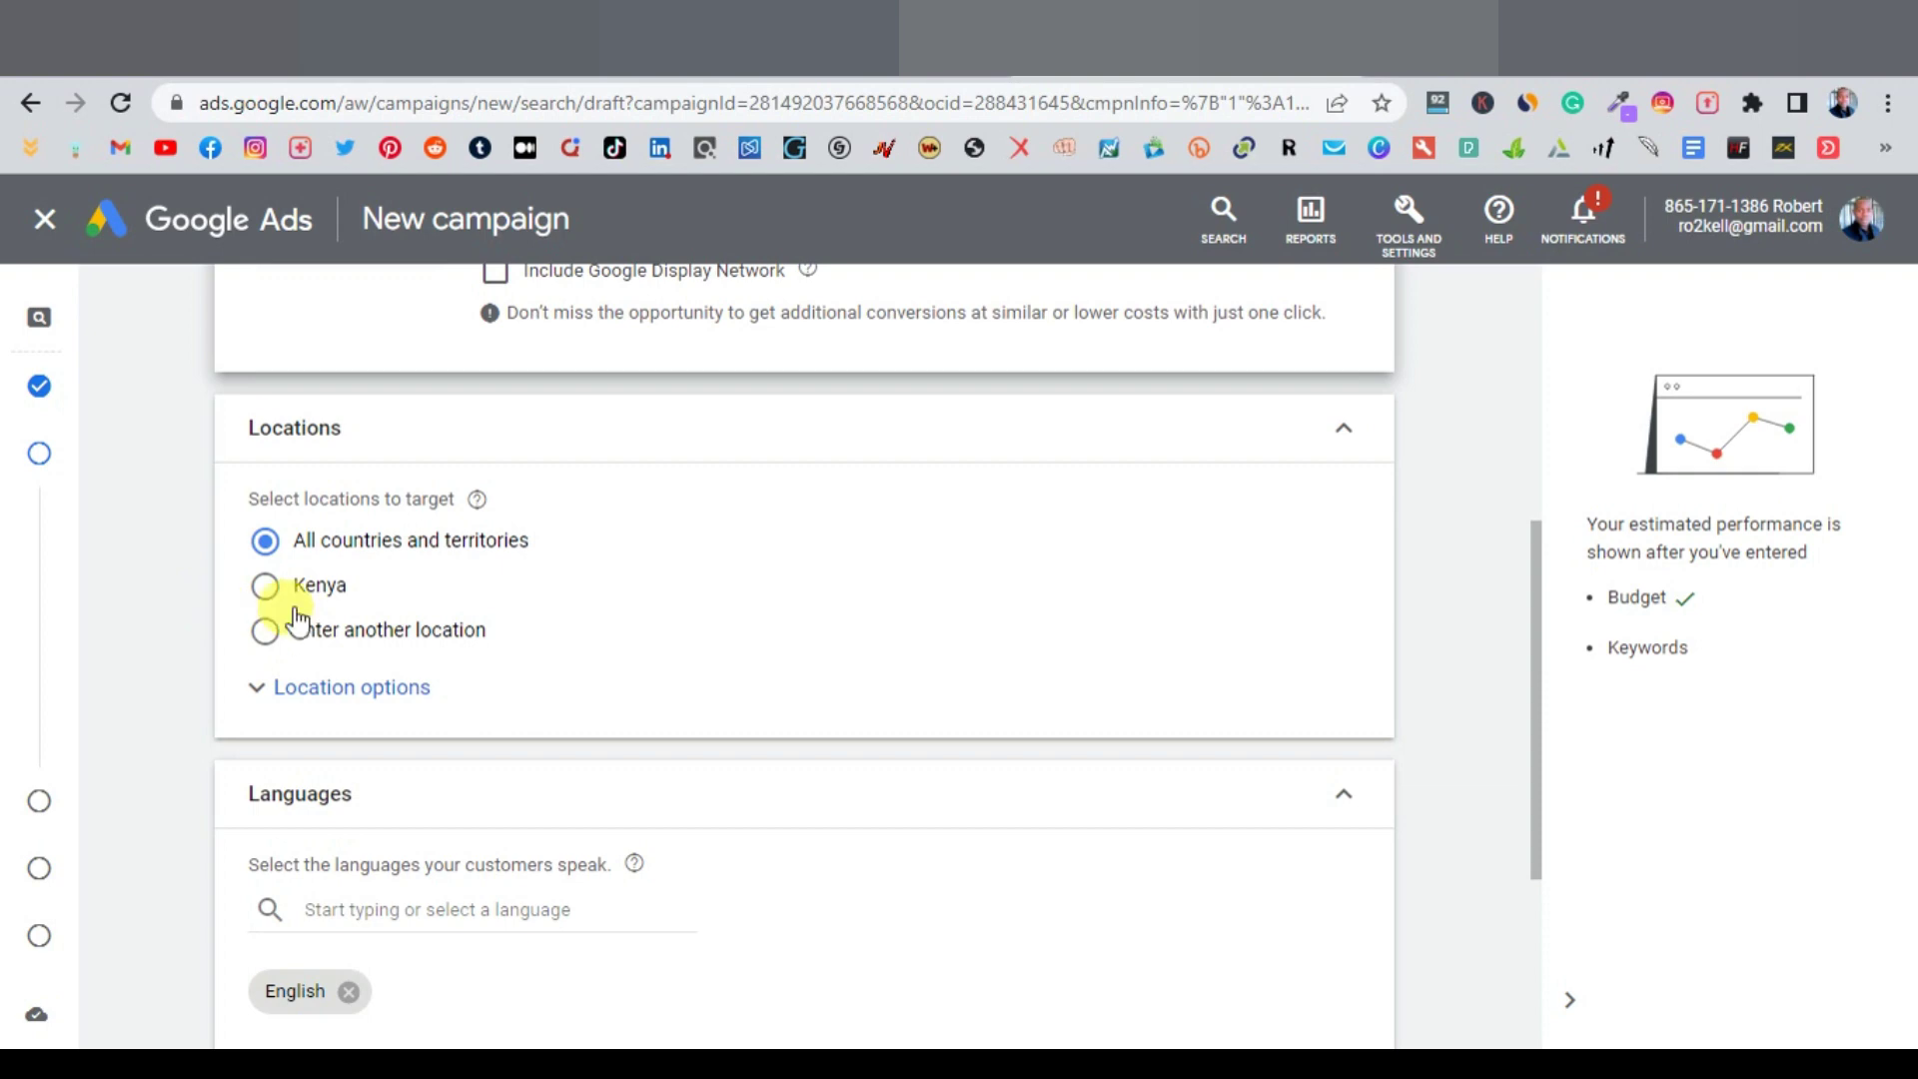
{"action": "left_click", "coordinate": [263, 631]}
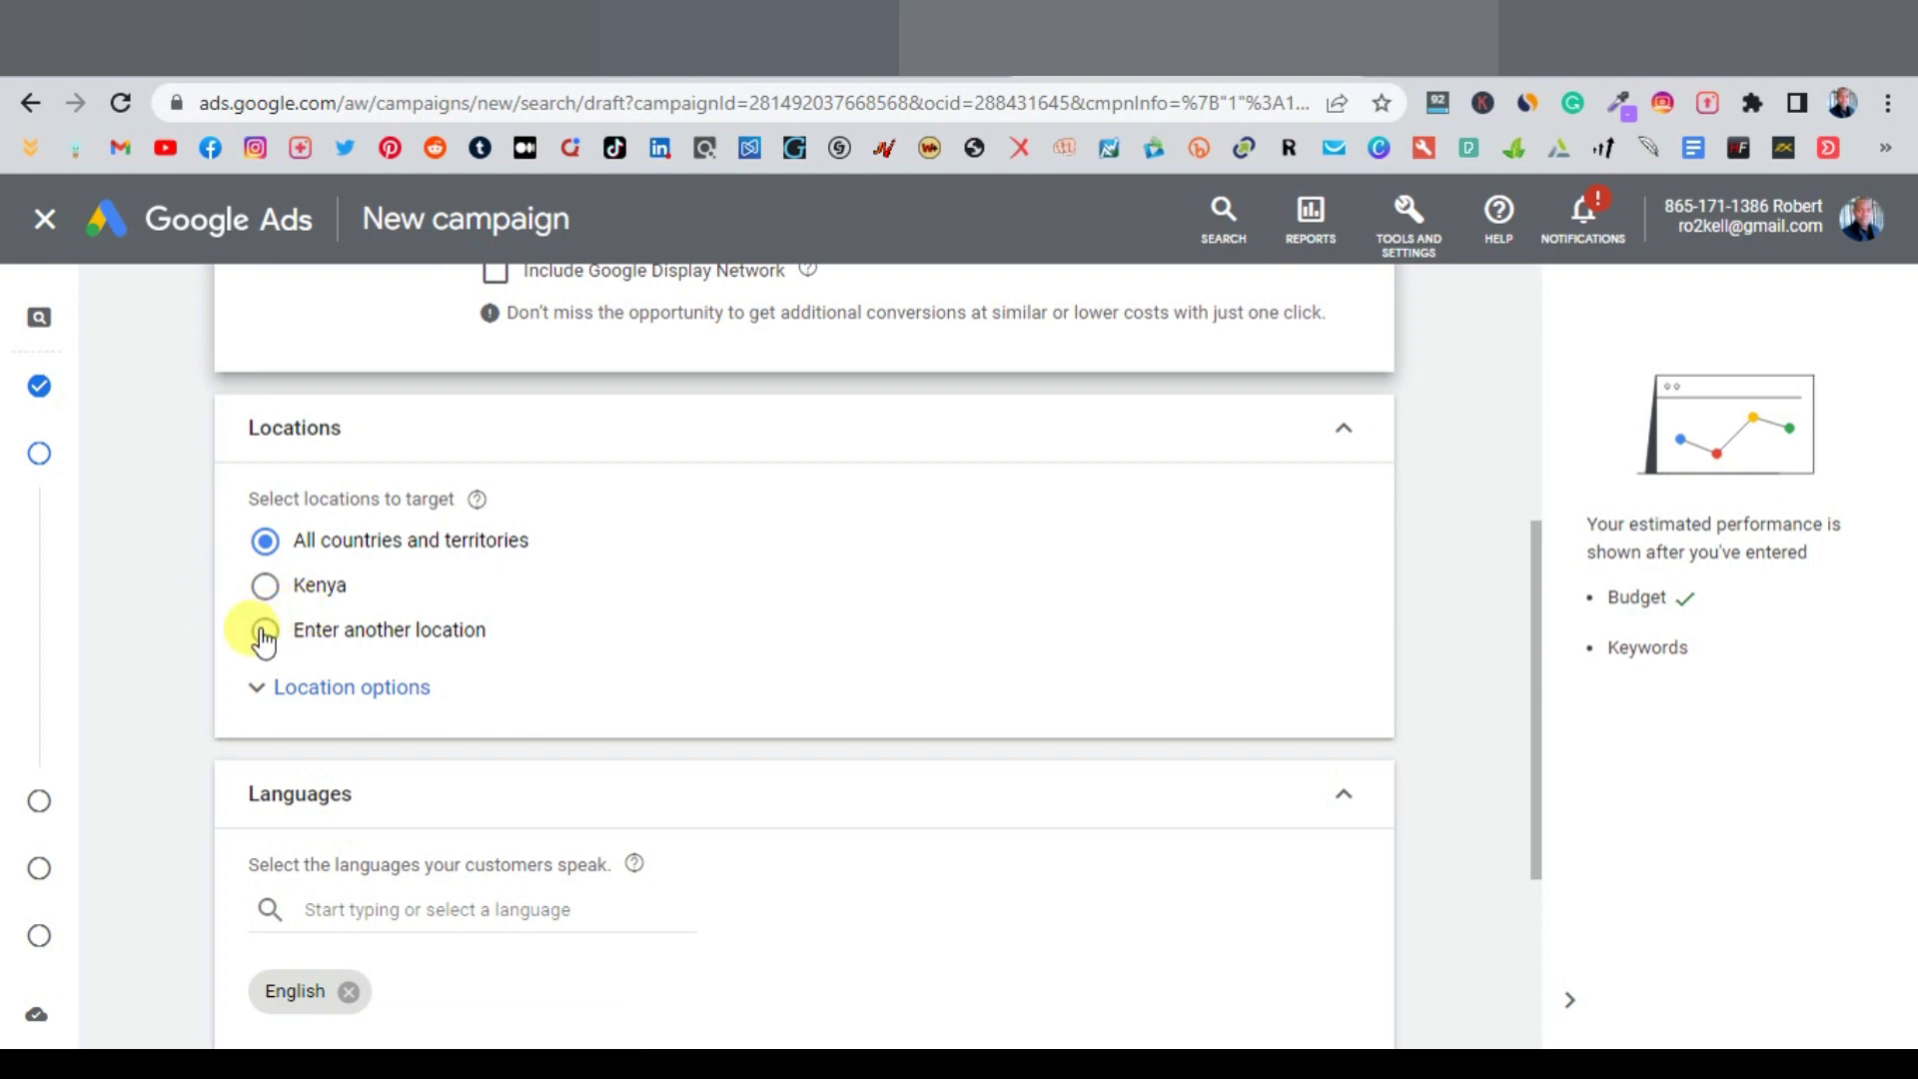
{"action": "left_click", "coordinate": [264, 631]}
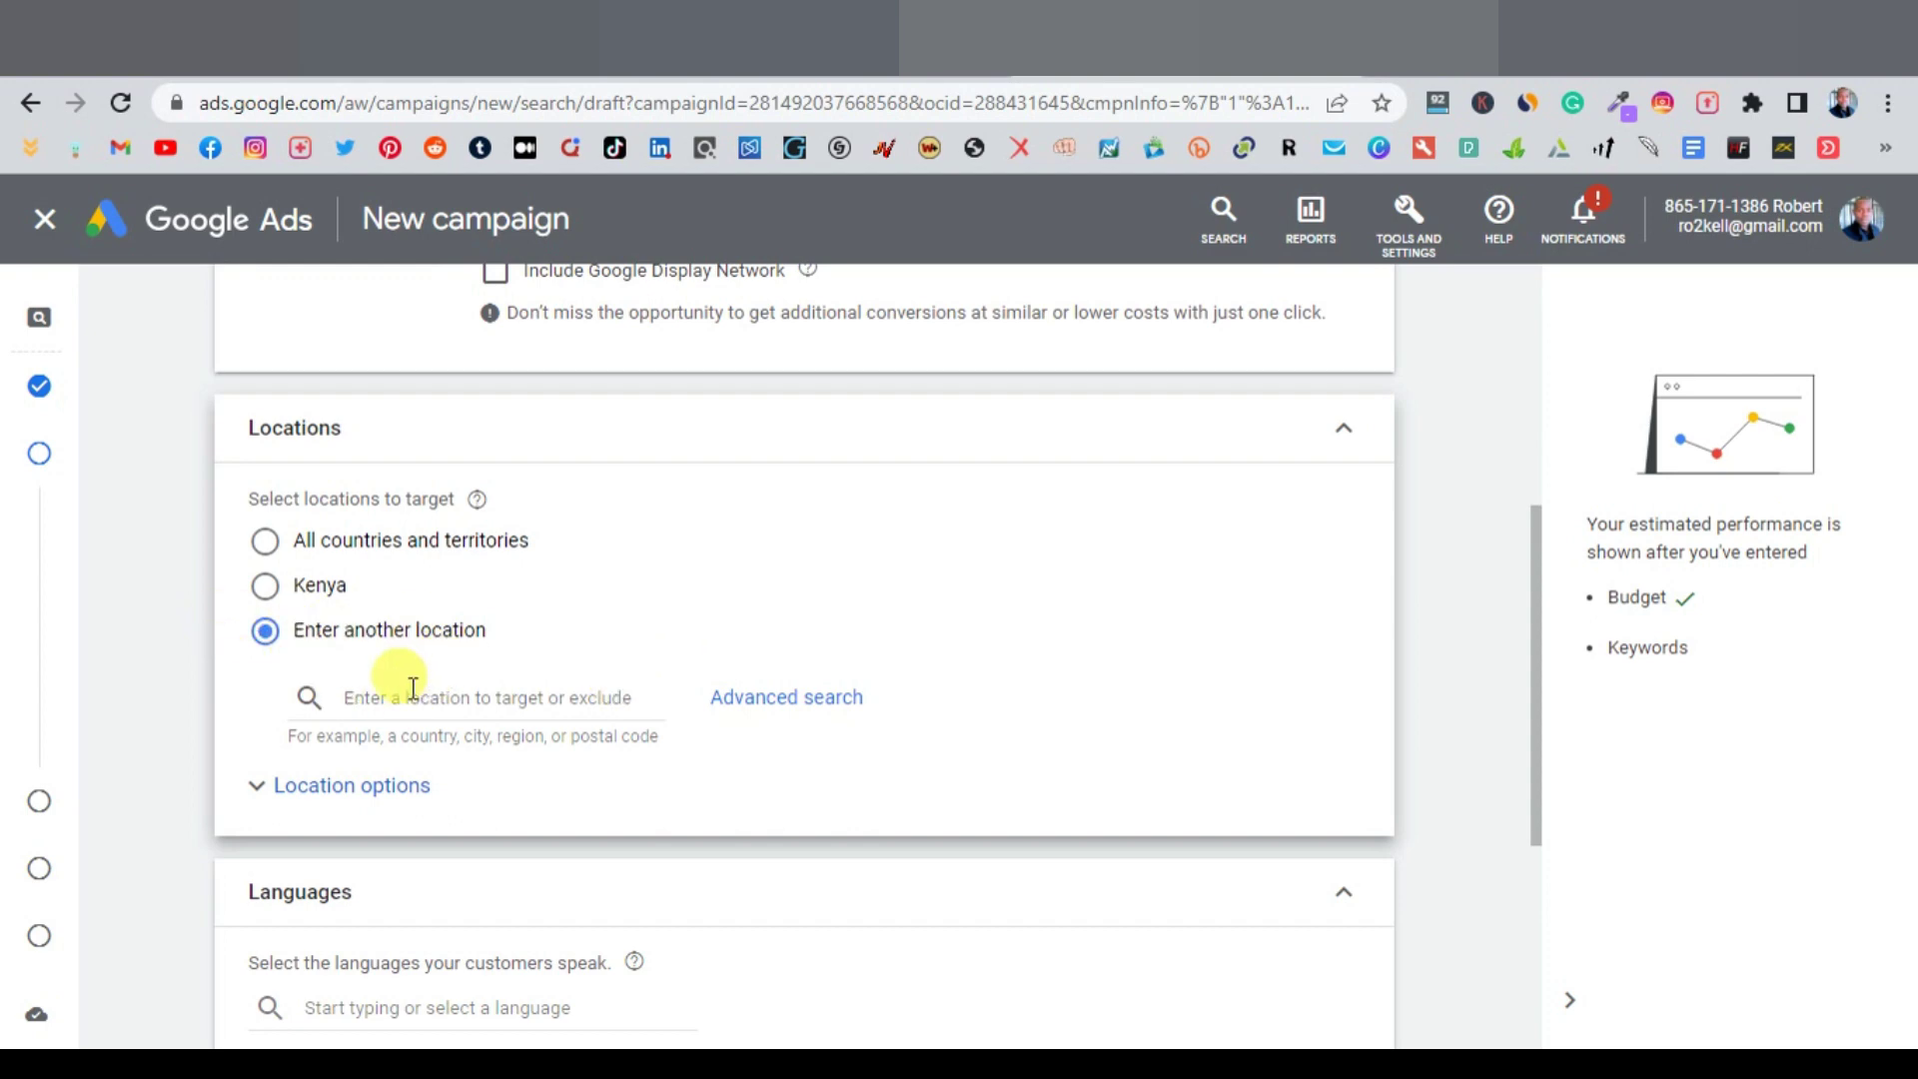
{"action": "key", "text": "ctrl+super+o"}
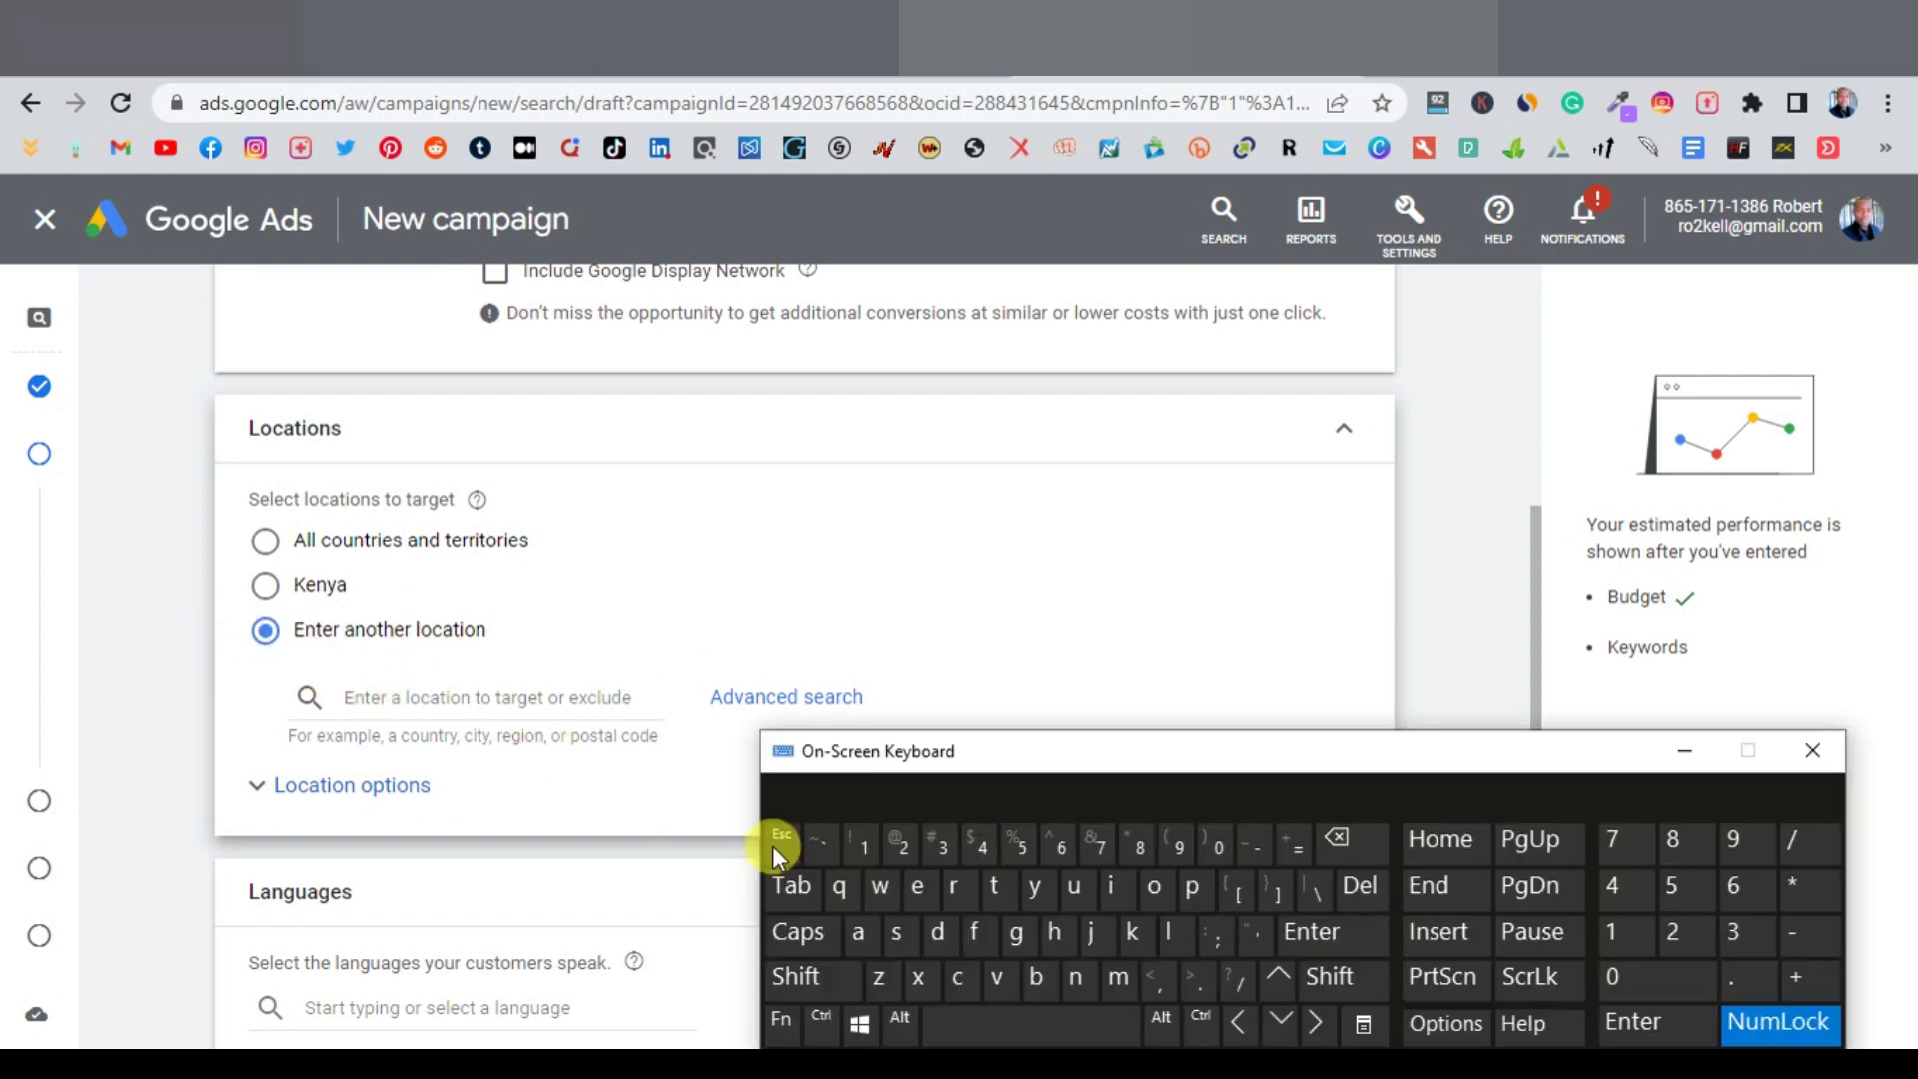
{"action": "left_click", "coordinate": [1075, 886]}
{"action": "left_click", "coordinate": [1073, 976]}
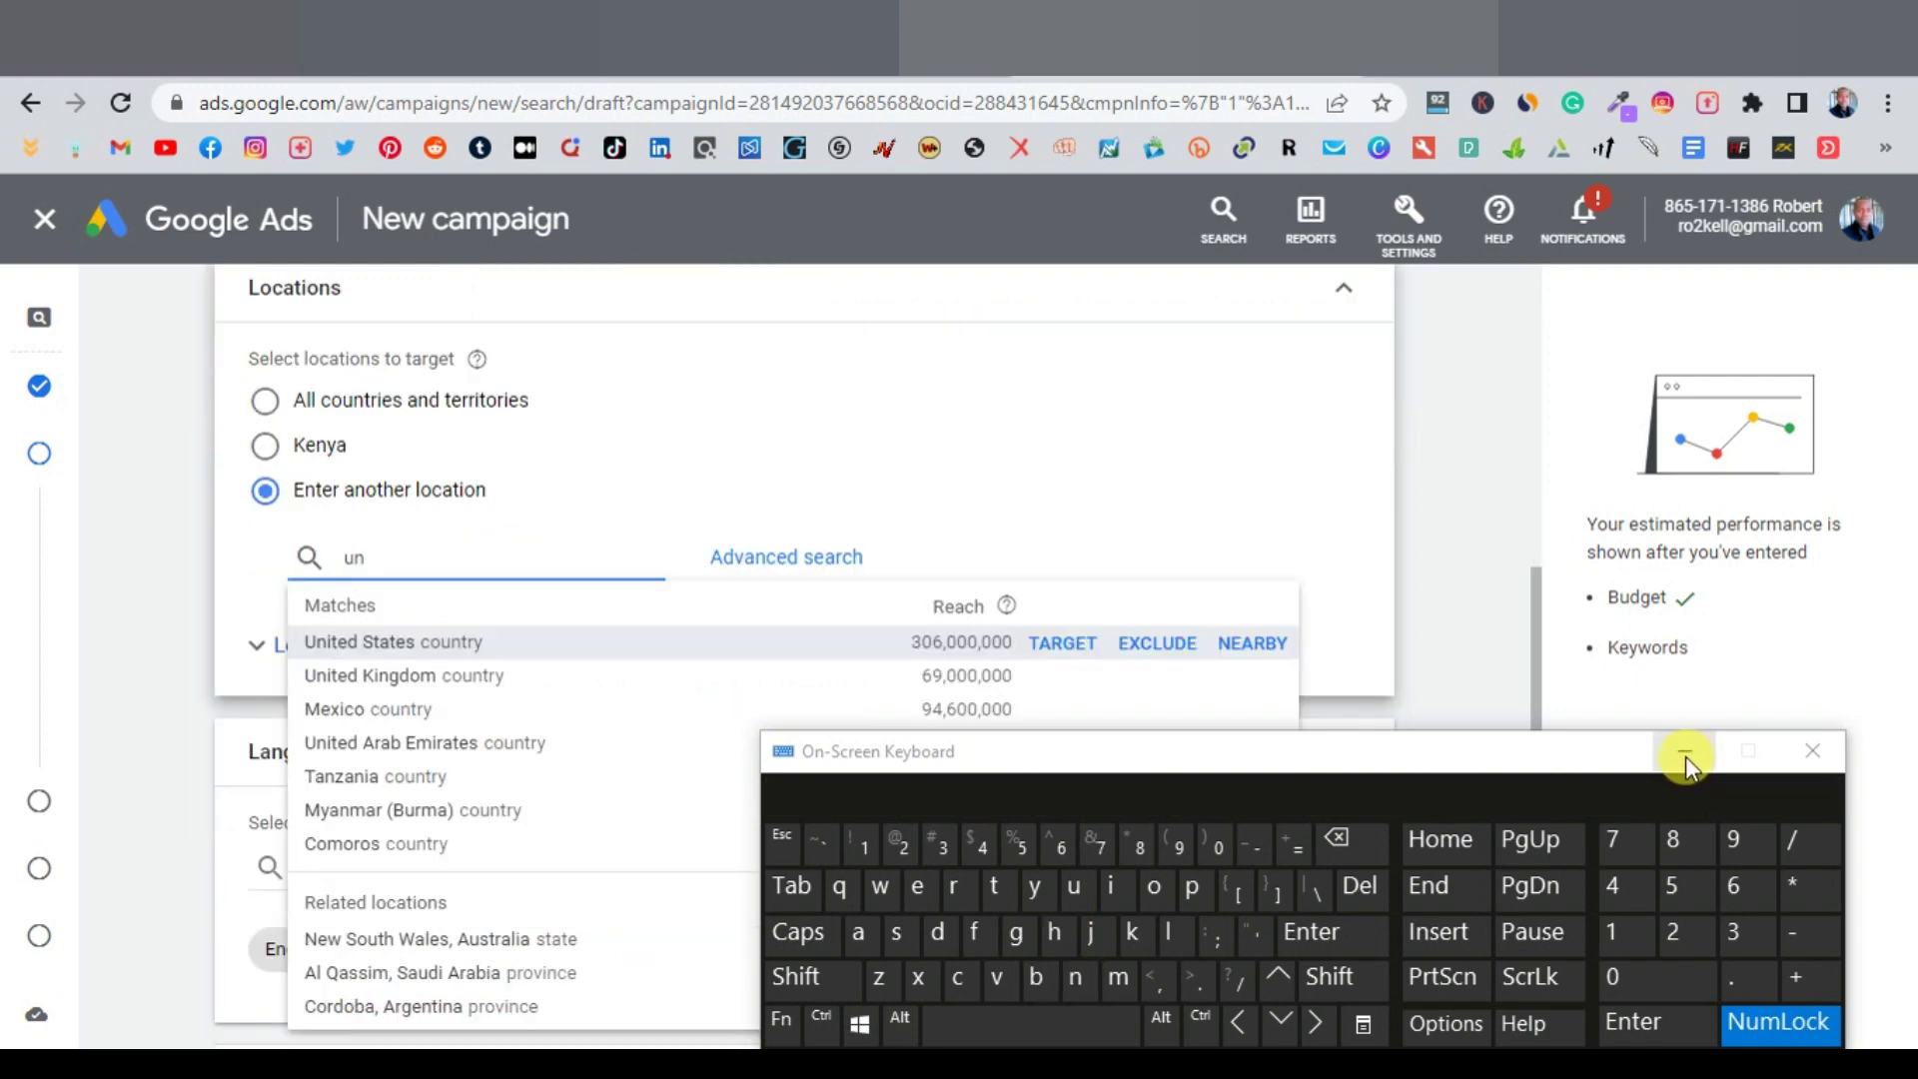
{"action": "left_click", "coordinate": [1687, 757]}
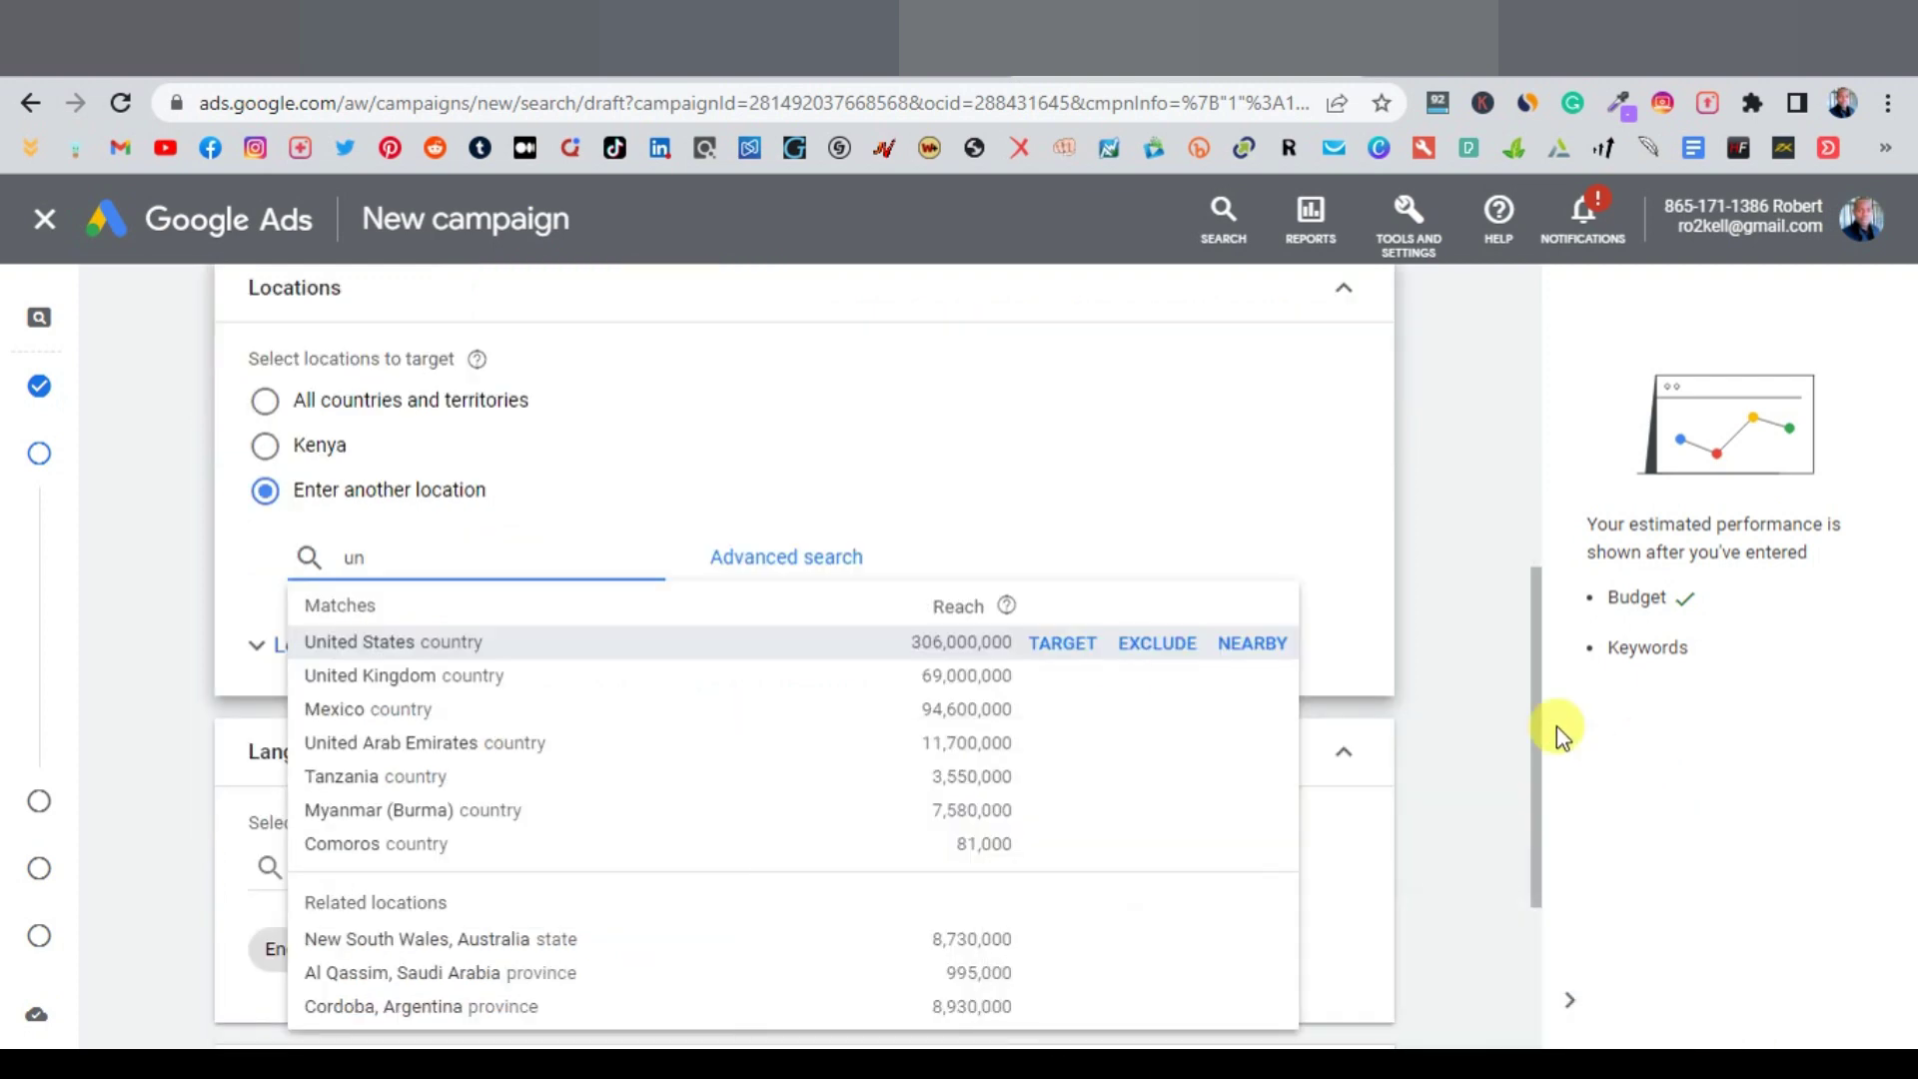
{"action": "left_click", "coordinate": [1066, 644]}
Add the Shoppers affinity segment to the campaign's audience segments
{"action": "scroll", "coordinate": [1065, 644], "scroll_direction": "down", "scroll_amount": 4}
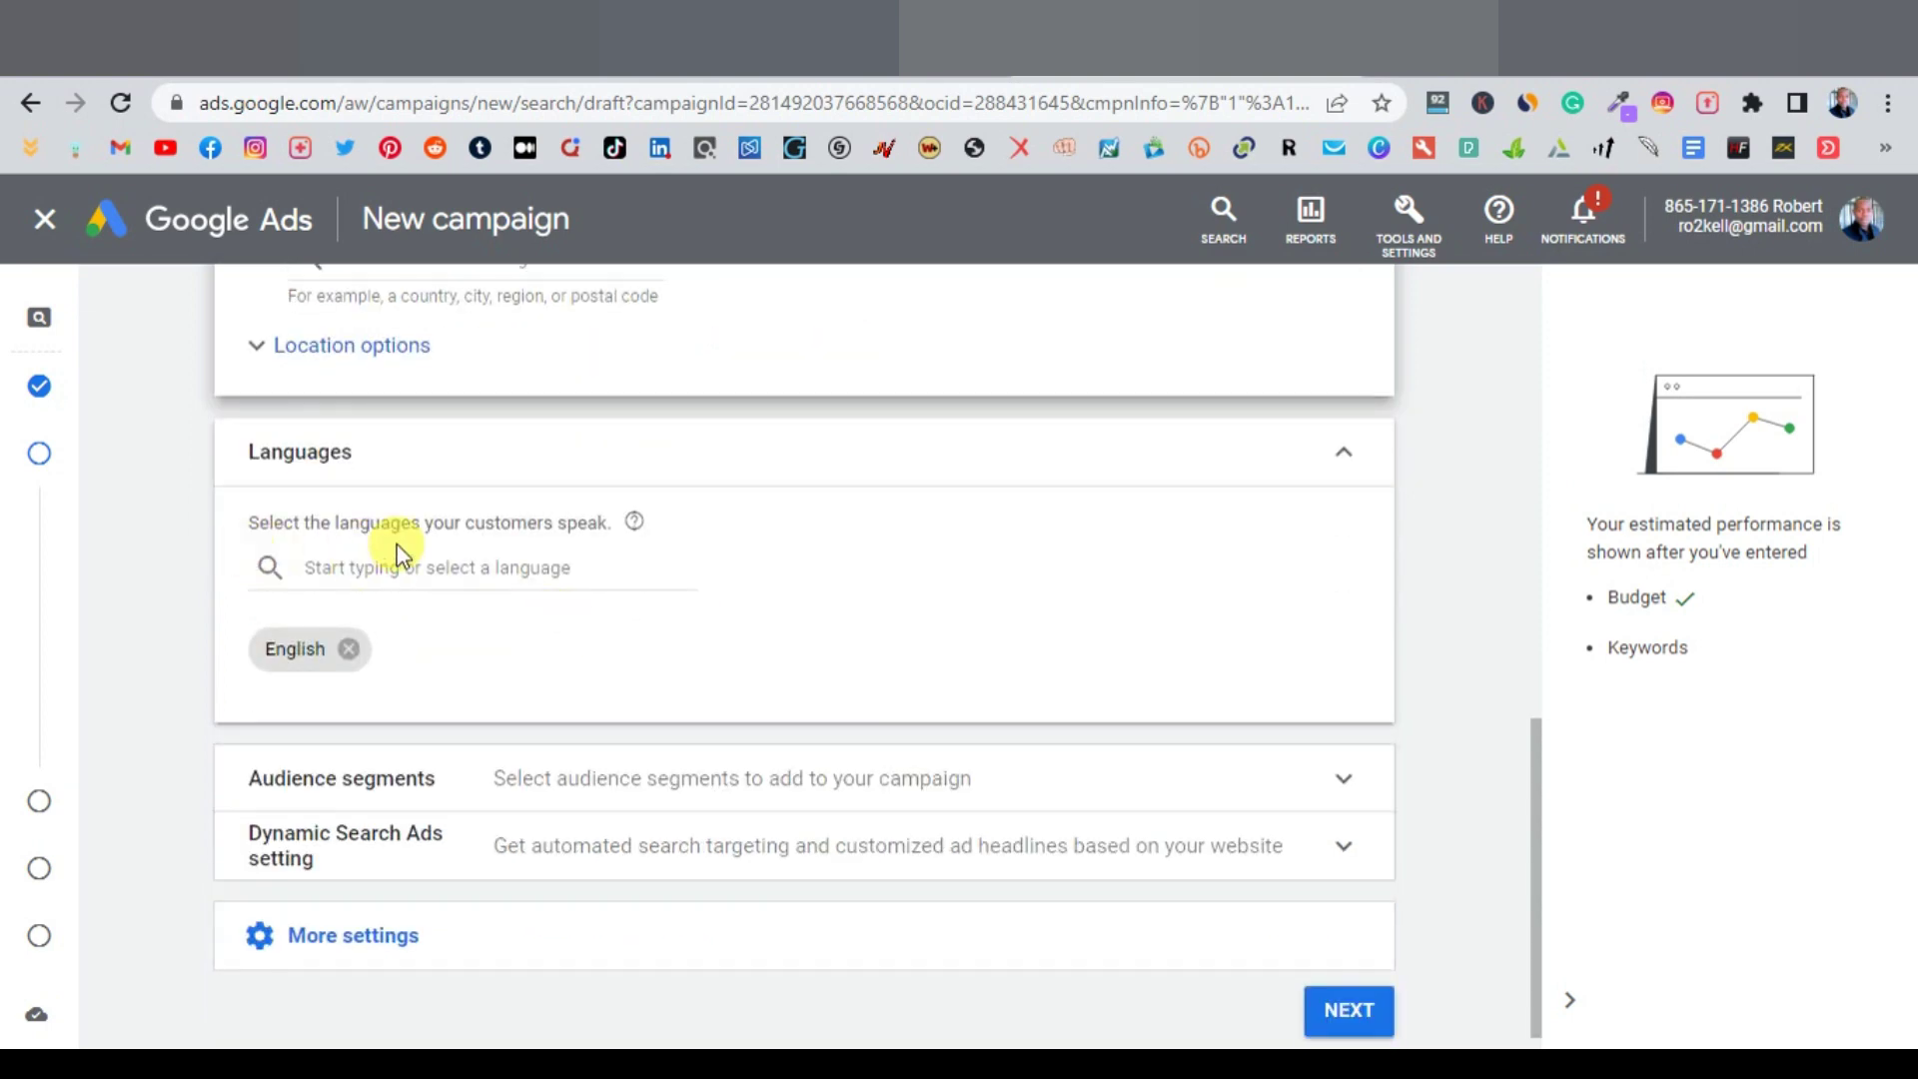
{"action": "scroll", "coordinate": [361, 663], "scroll_direction": "down", "scroll_amount": 1}
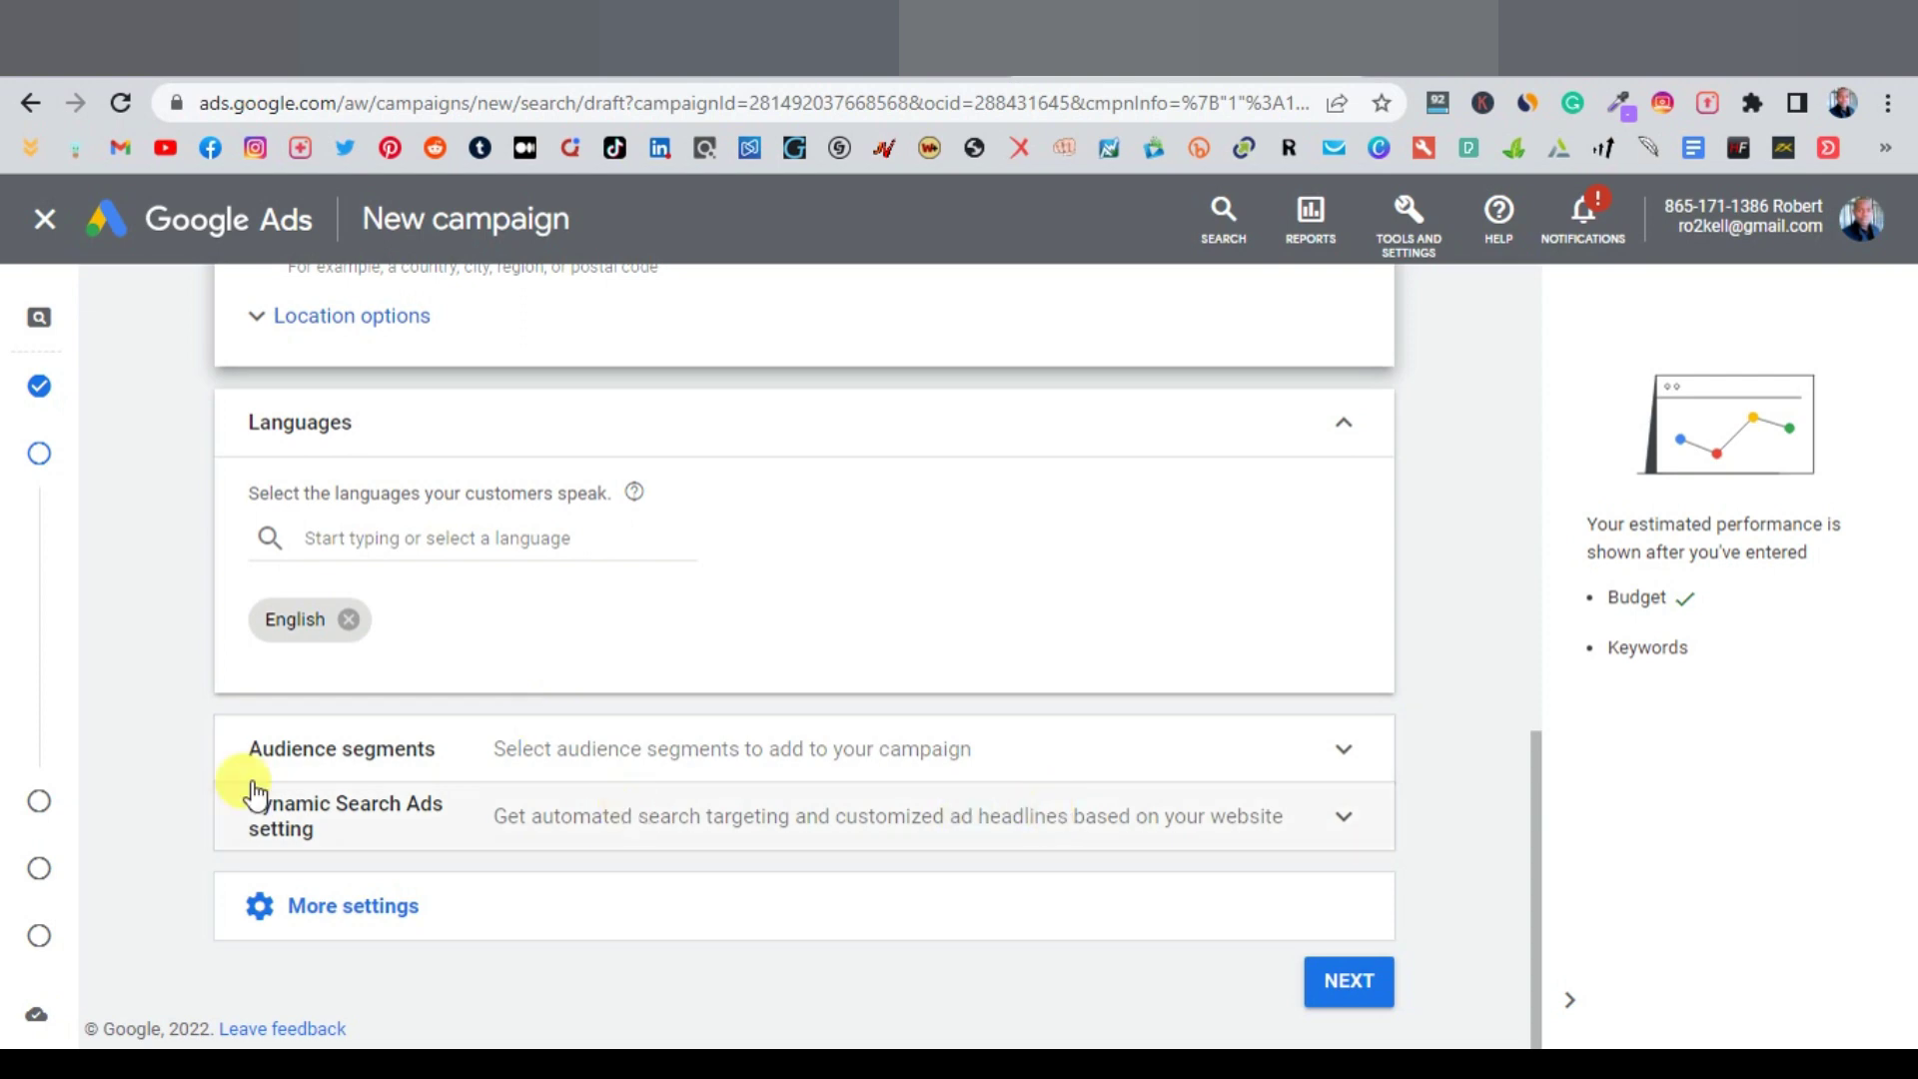
{"action": "left_click", "coordinate": [468, 779]}
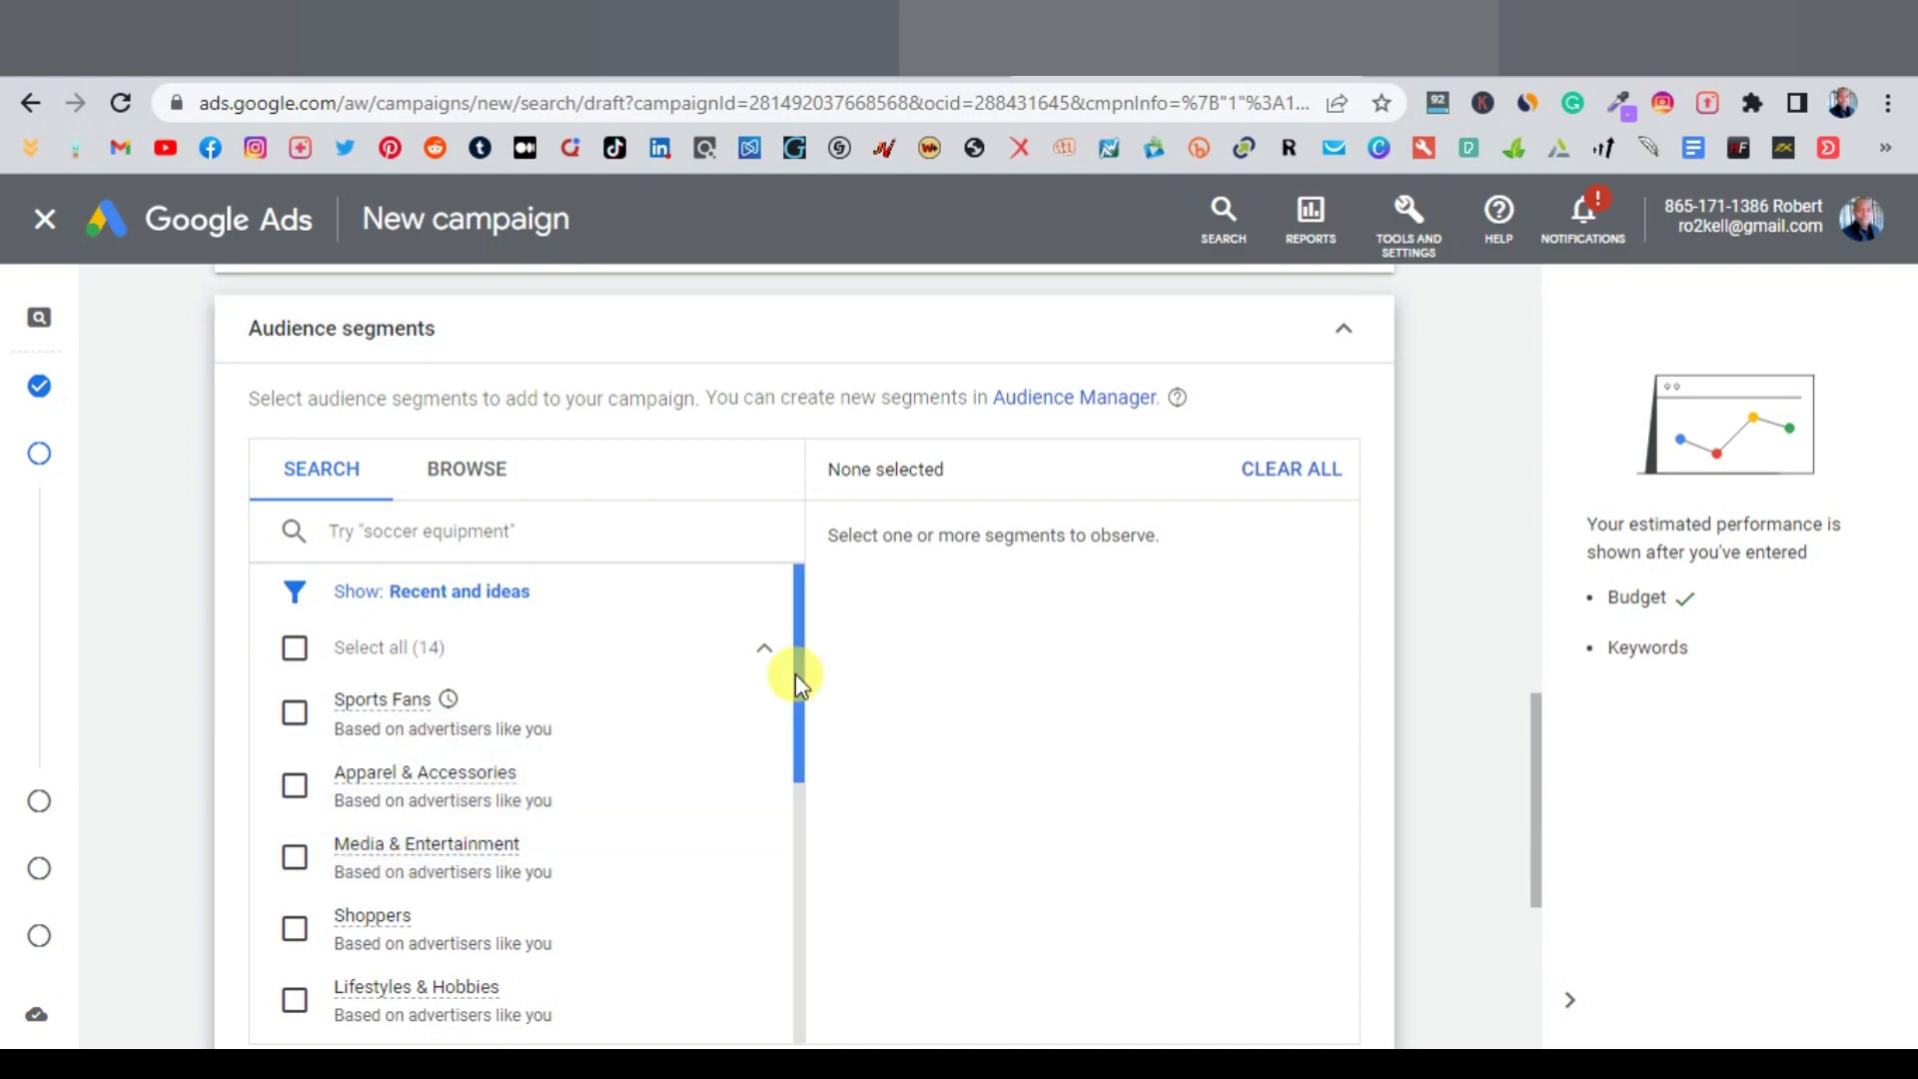
{"action": "scroll", "coordinate": [242, 769], "scroll_direction": "down", "scroll_amount": 2}
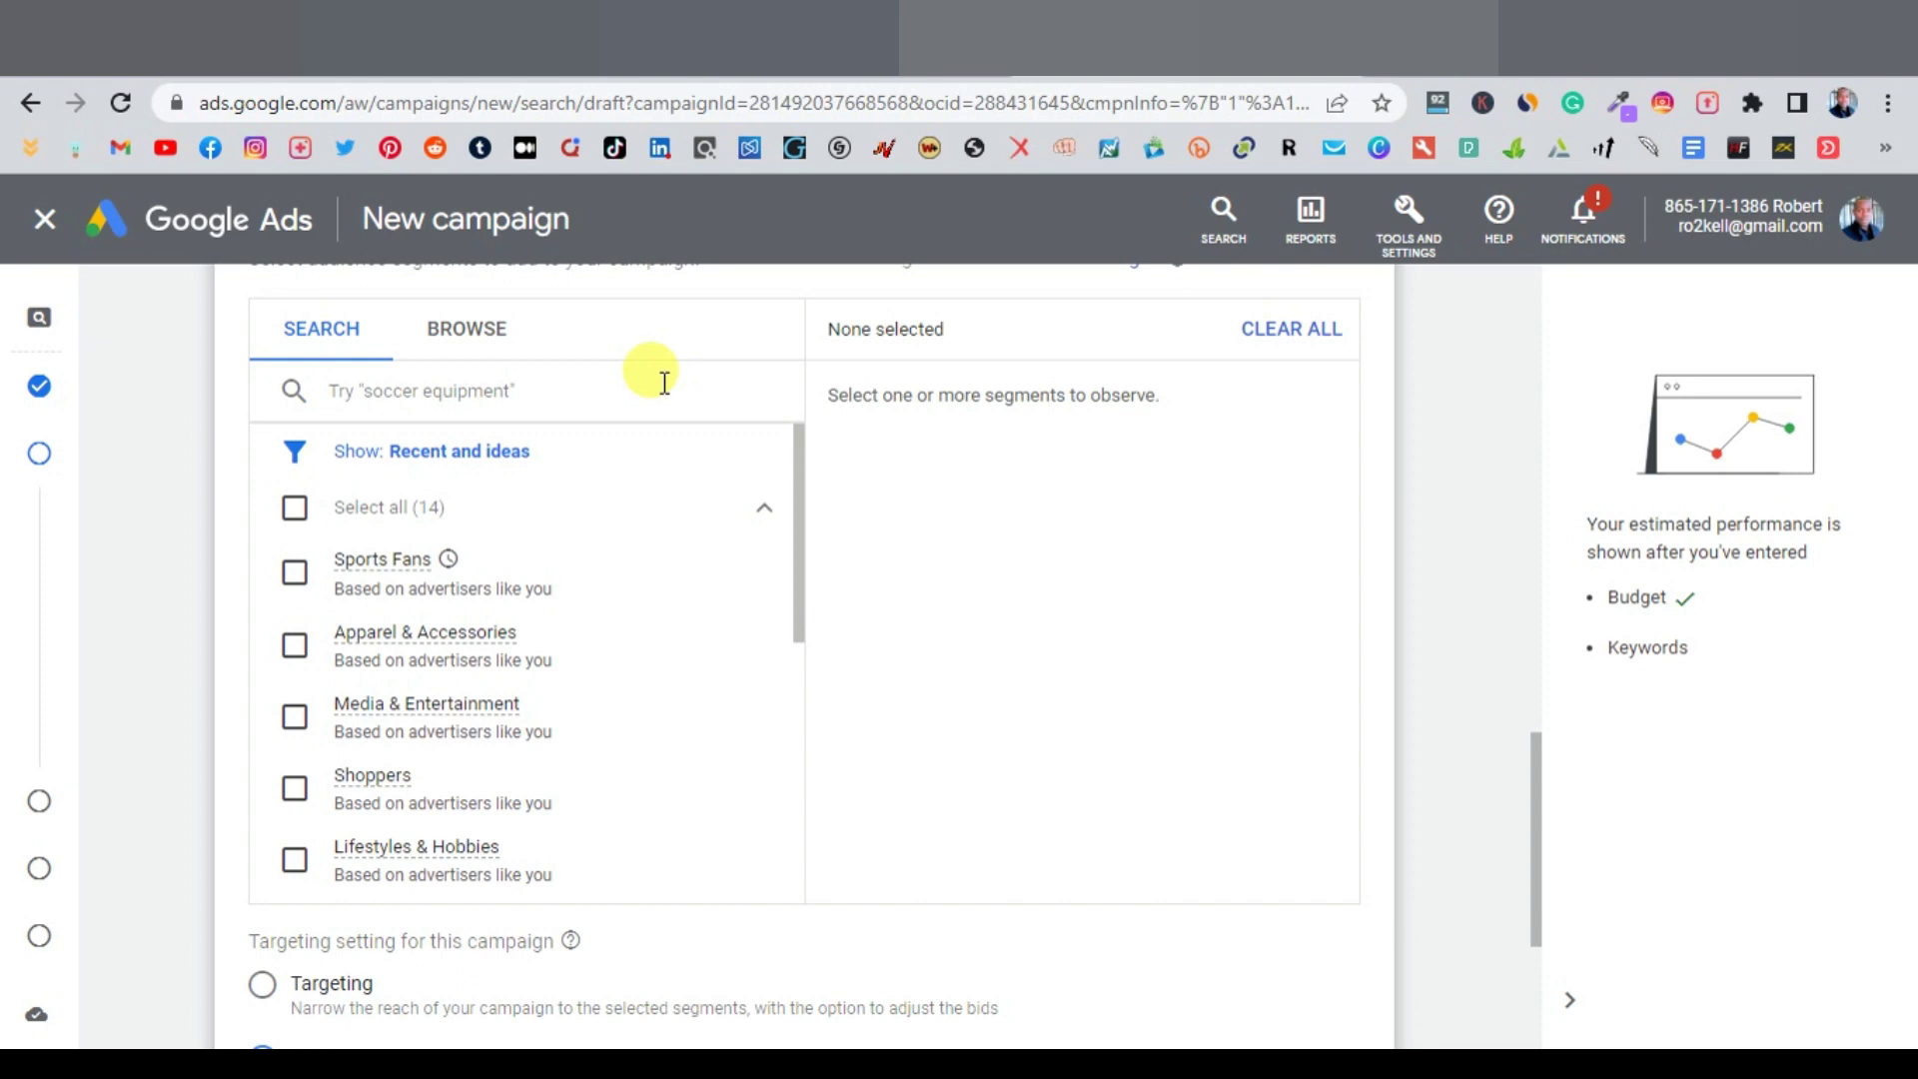
{"action": "left_click", "coordinate": [294, 795]}
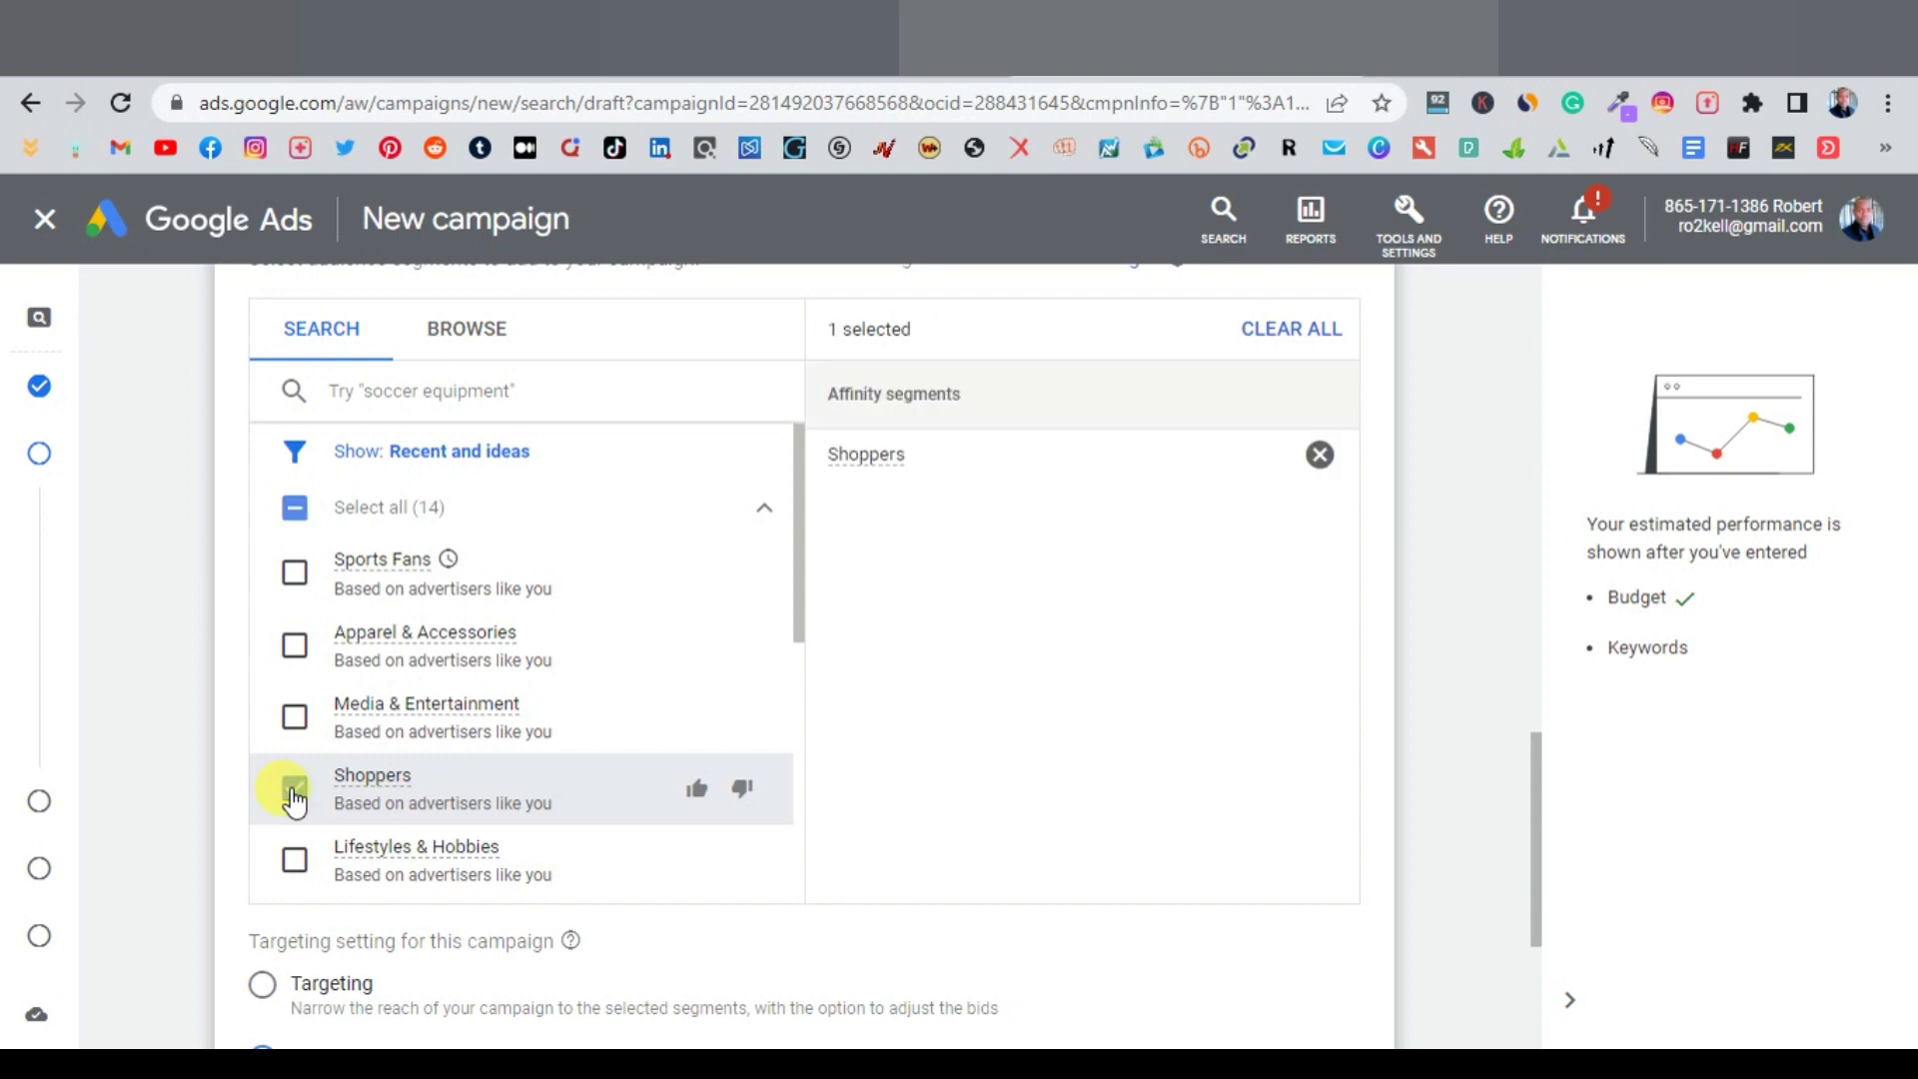
Examine the other suggested audience segments for ones that suit the gift card campaign
{"action": "scroll", "coordinate": [410, 750], "scroll_direction": "down", "scroll_amount": 3}
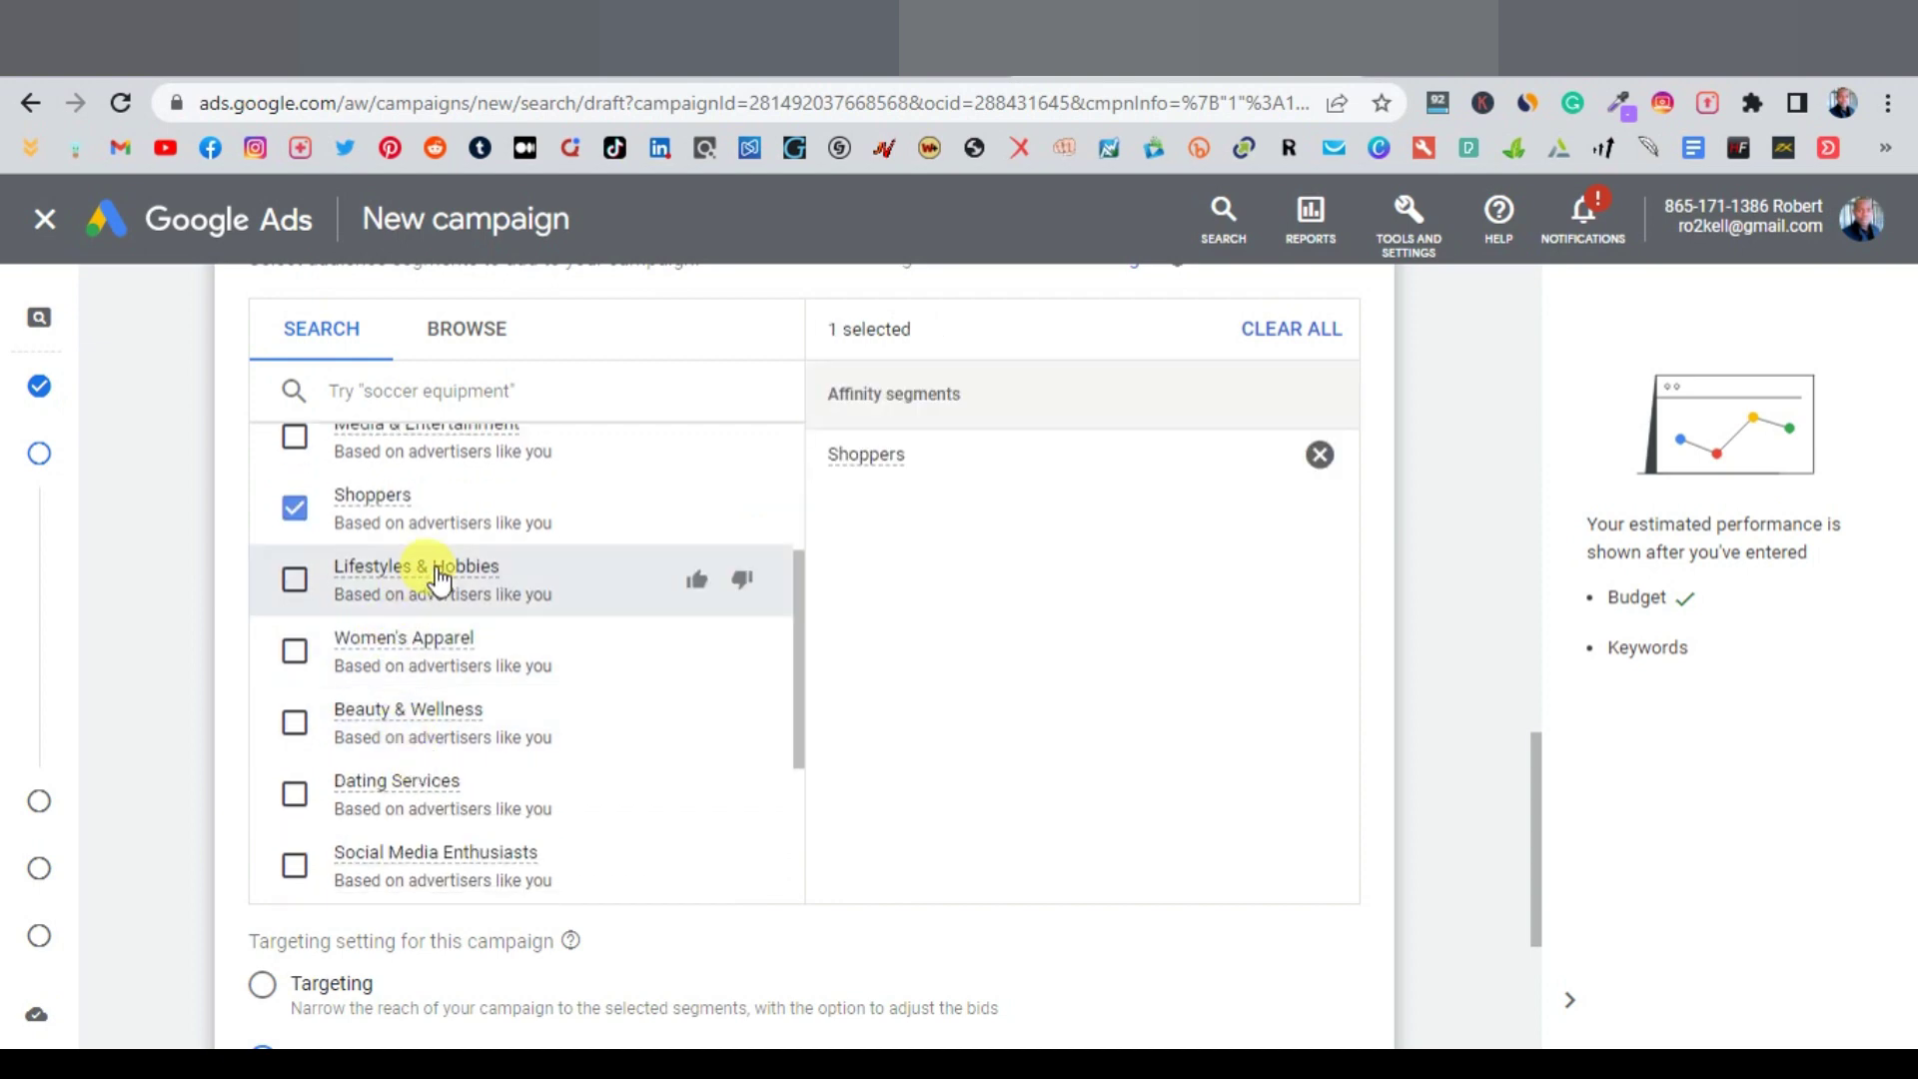
{"action": "mouse_move", "coordinate": [440, 592]}
{"action": "scroll", "coordinate": [470, 699], "scroll_direction": "down", "scroll_amount": 3}
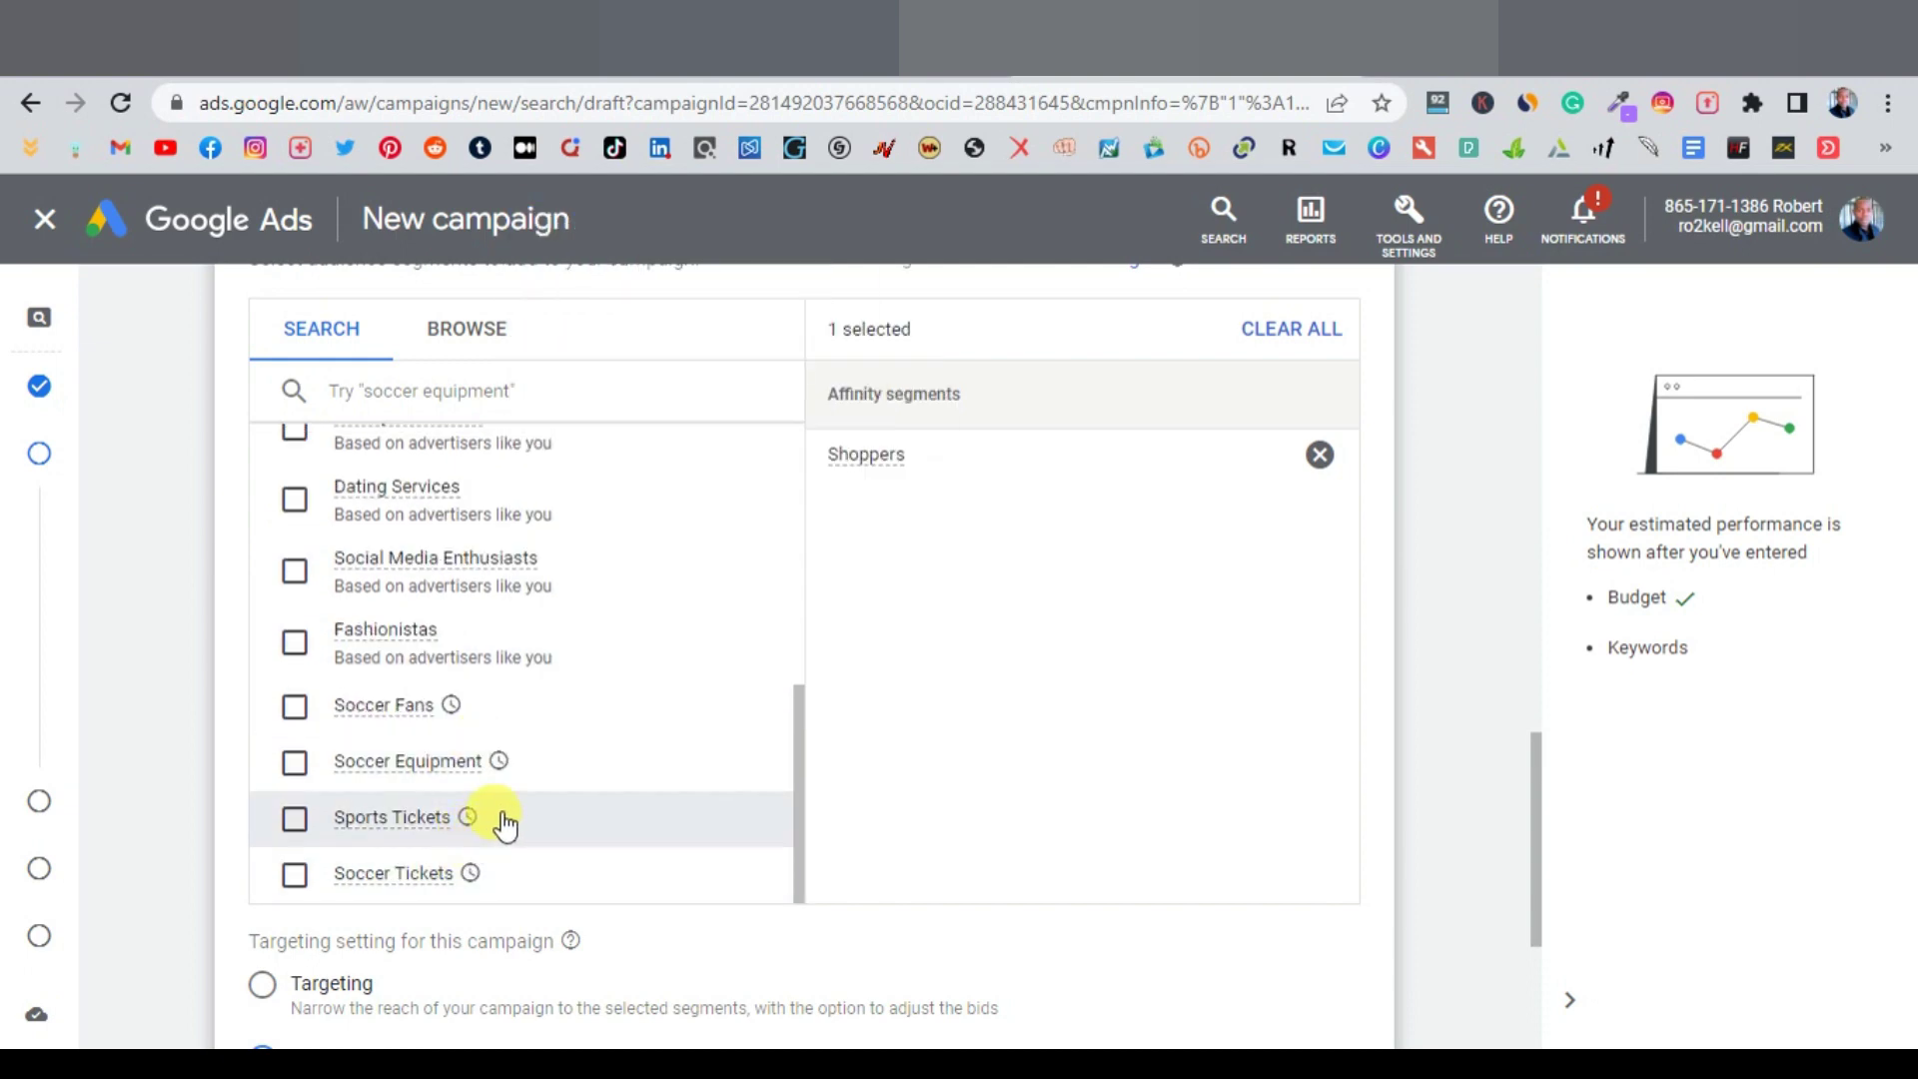
{"action": "scroll", "coordinate": [490, 825], "scroll_direction": "up", "scroll_amount": 2}
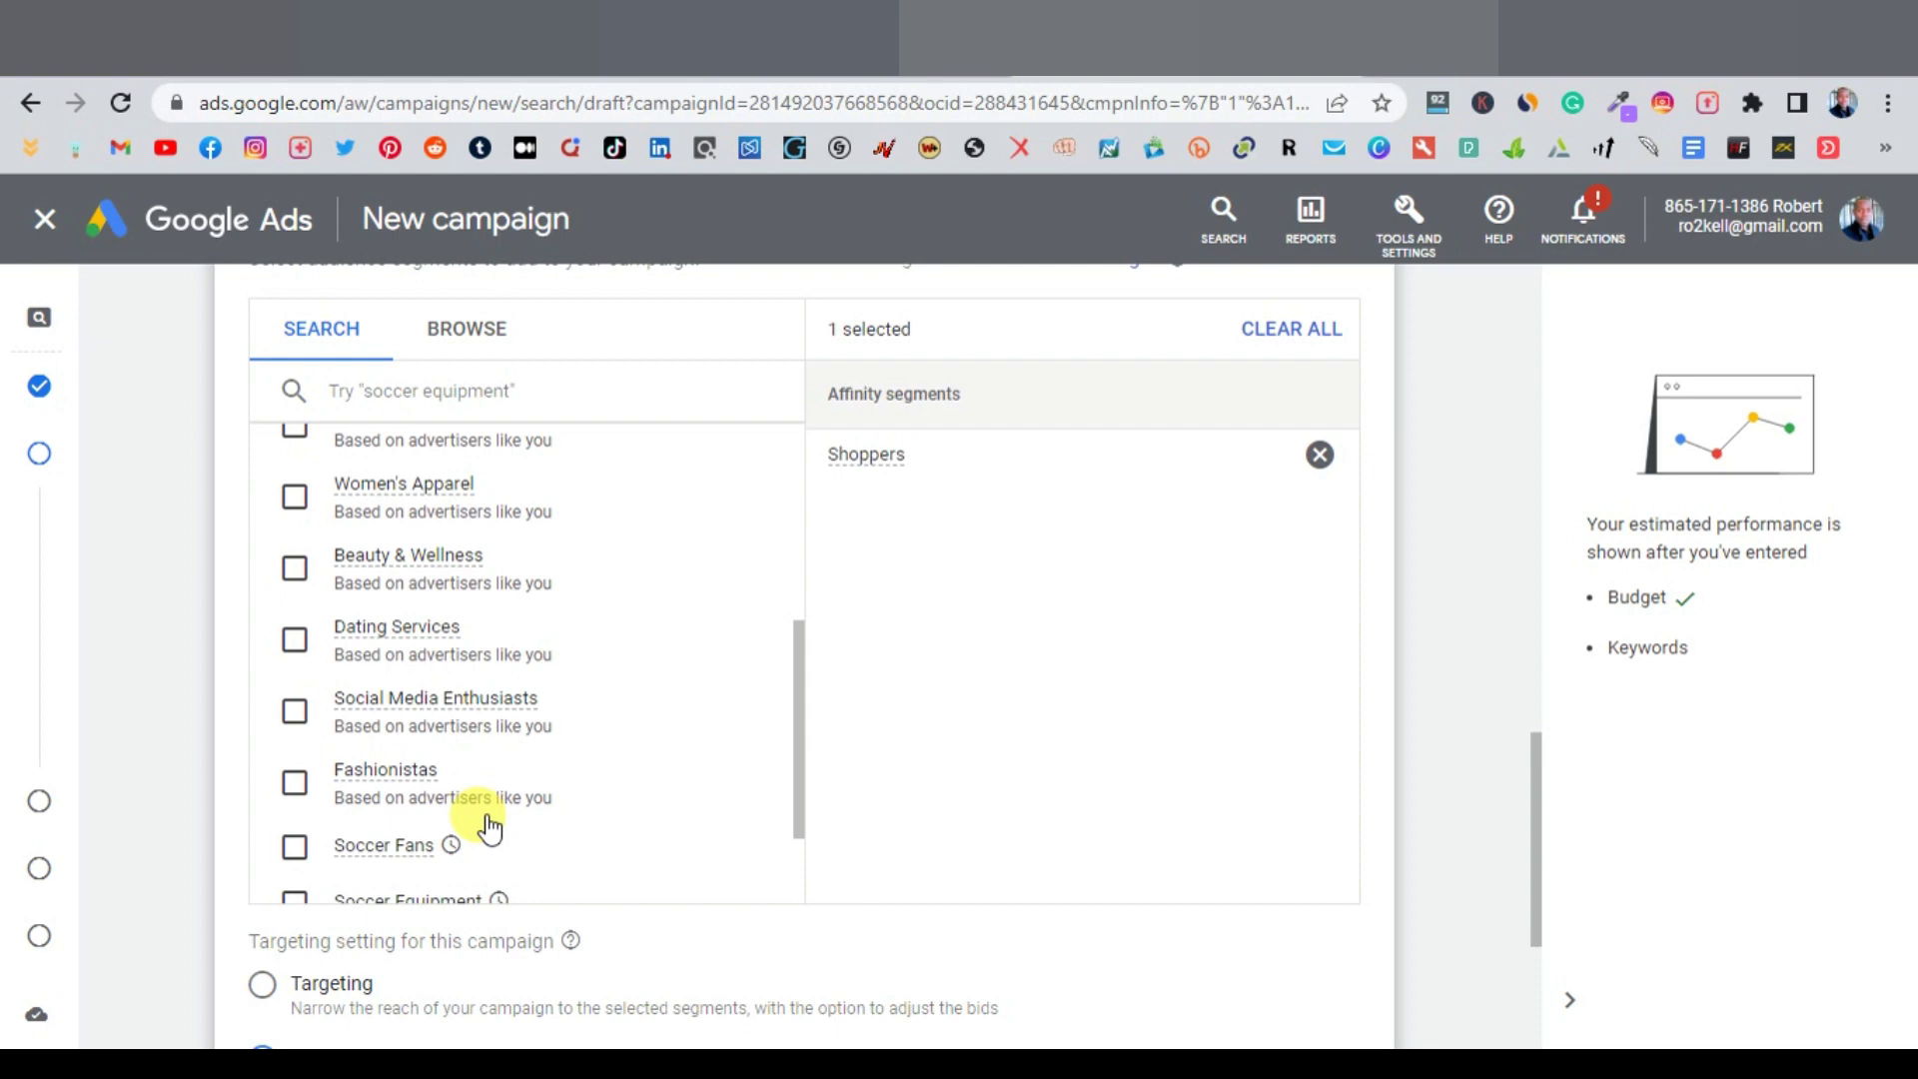
{"action": "scroll", "coordinate": [486, 827], "scroll_direction": "up", "scroll_amount": 5}
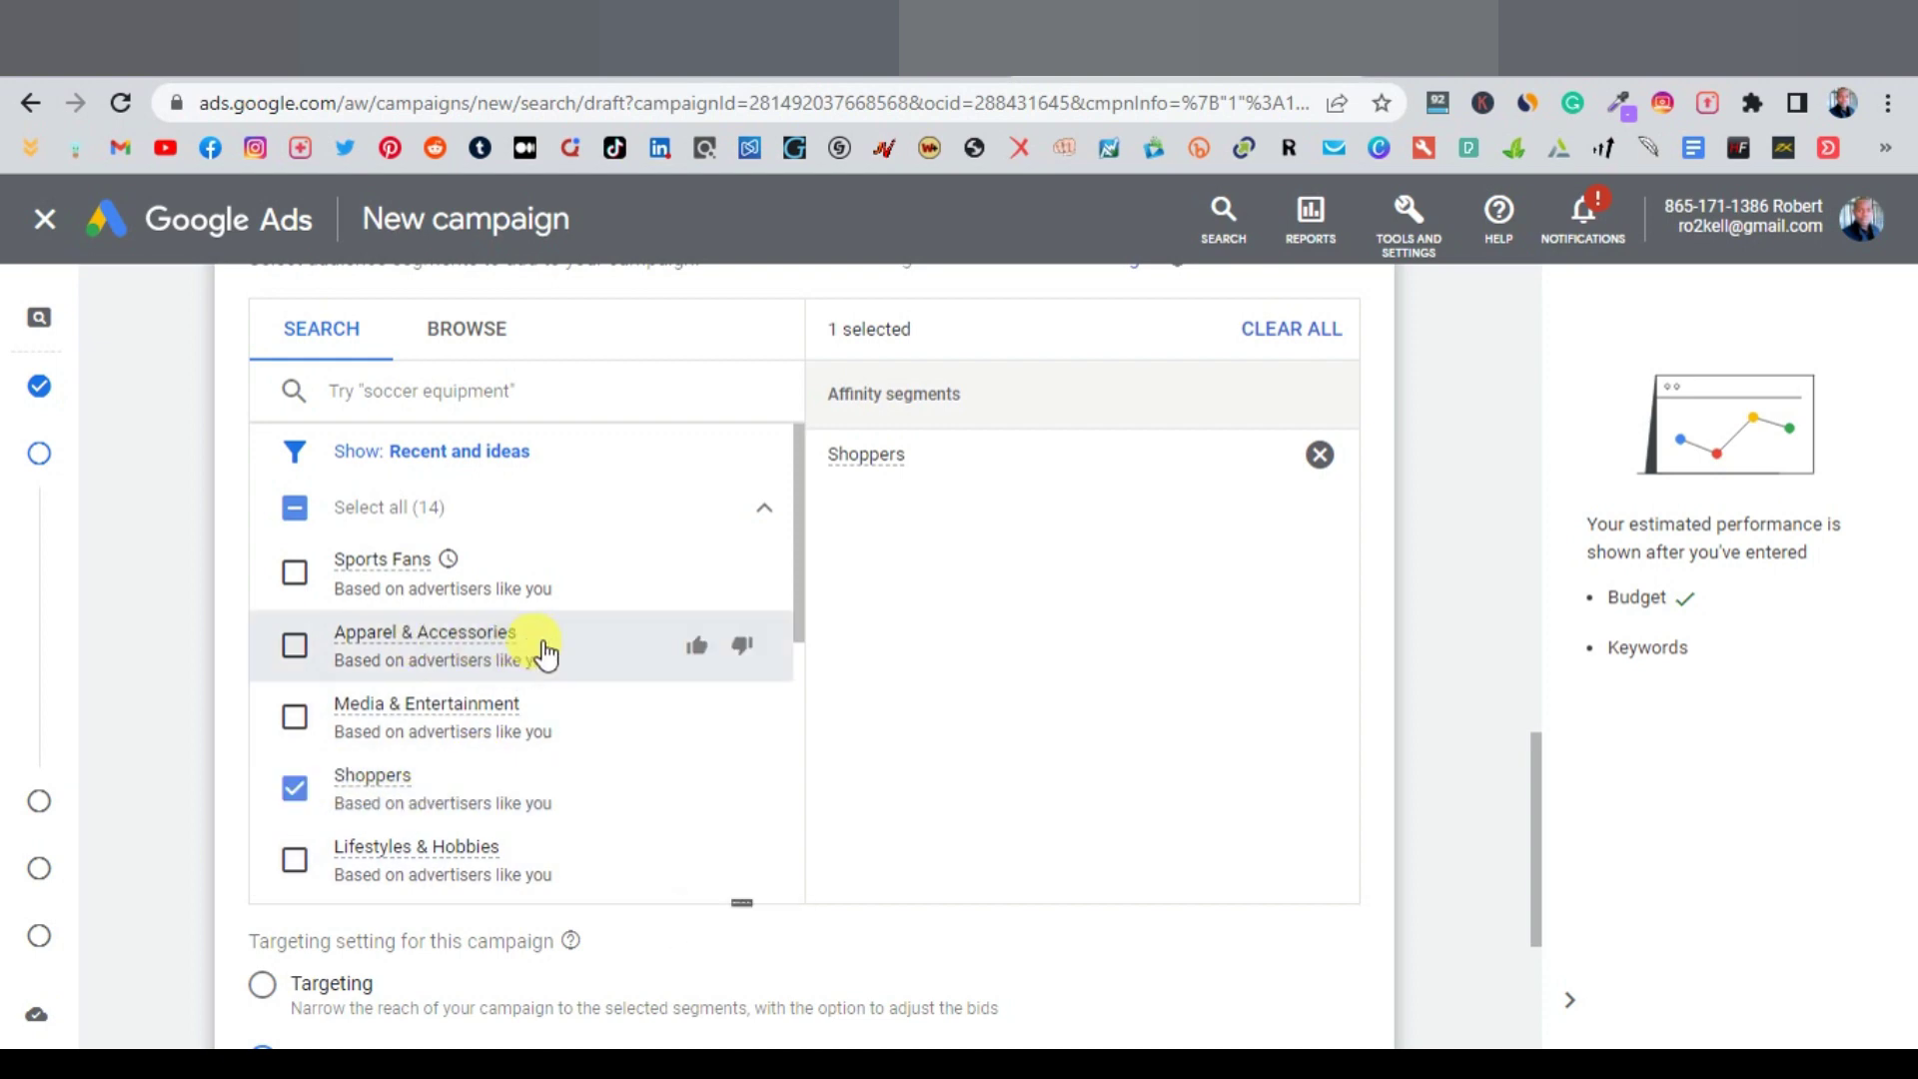
{"action": "mouse_move", "coordinate": [547, 651]}
{"action": "scroll", "coordinate": [428, 679], "scroll_direction": "down", "scroll_amount": 3}
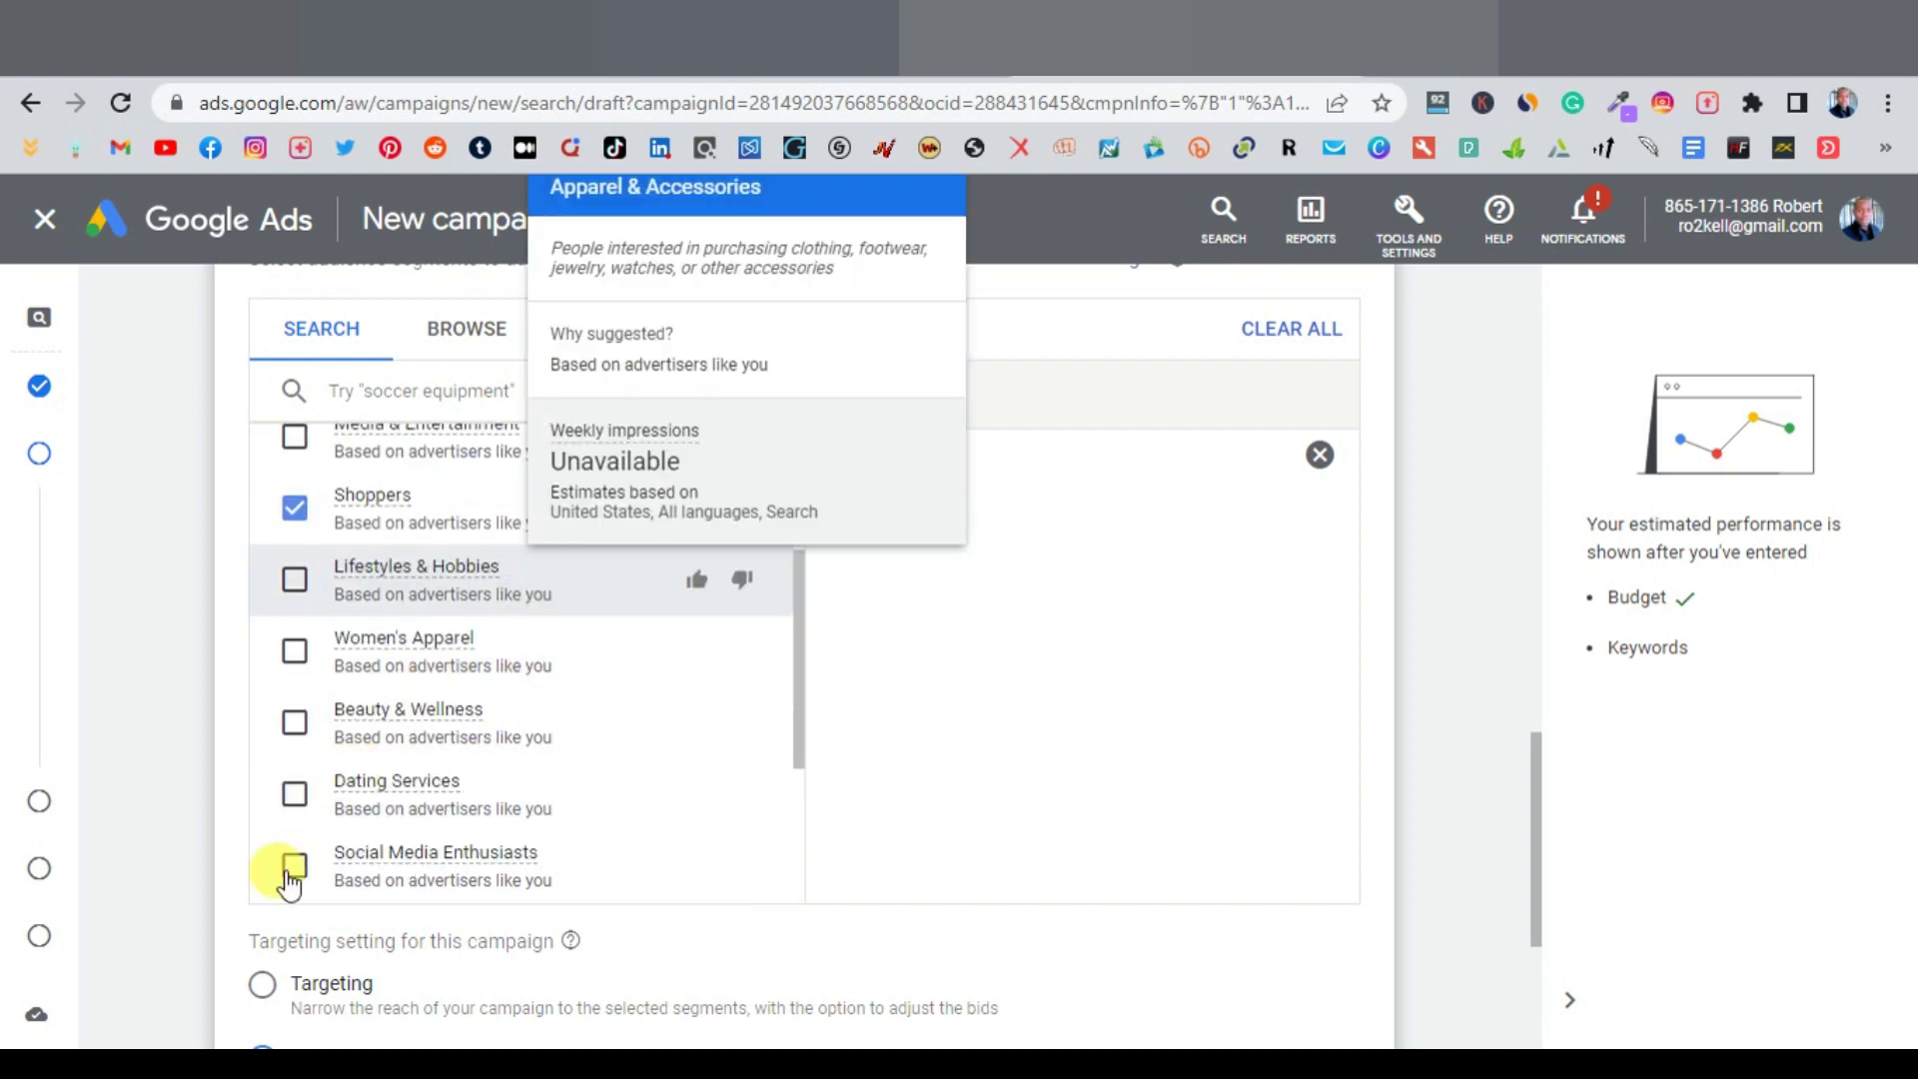
Continue to the keywords and ads stage and rename the ad group as "Ad group 1 for Visa gift card"
{"action": "scroll", "coordinate": [248, 904], "scroll_direction": "down", "scroll_amount": 4}
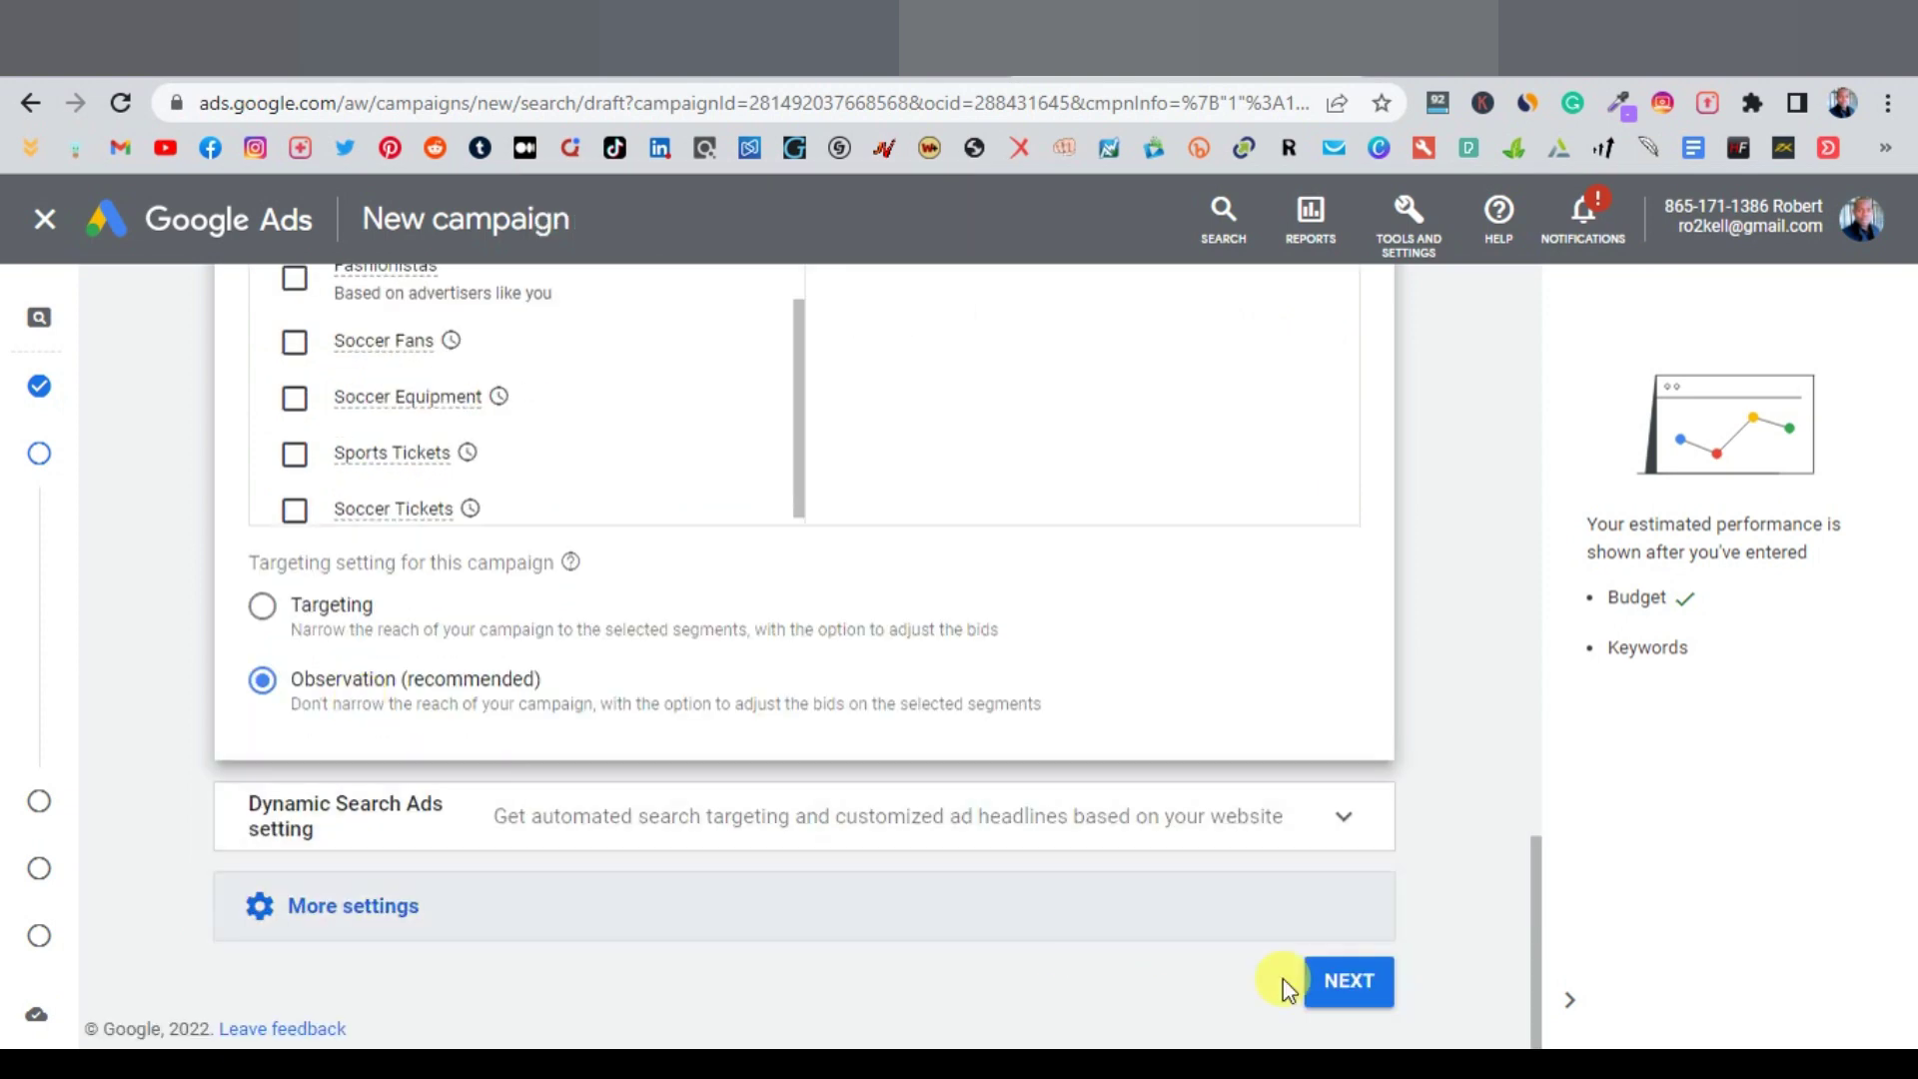
{"action": "left_click", "coordinate": [1350, 989]}
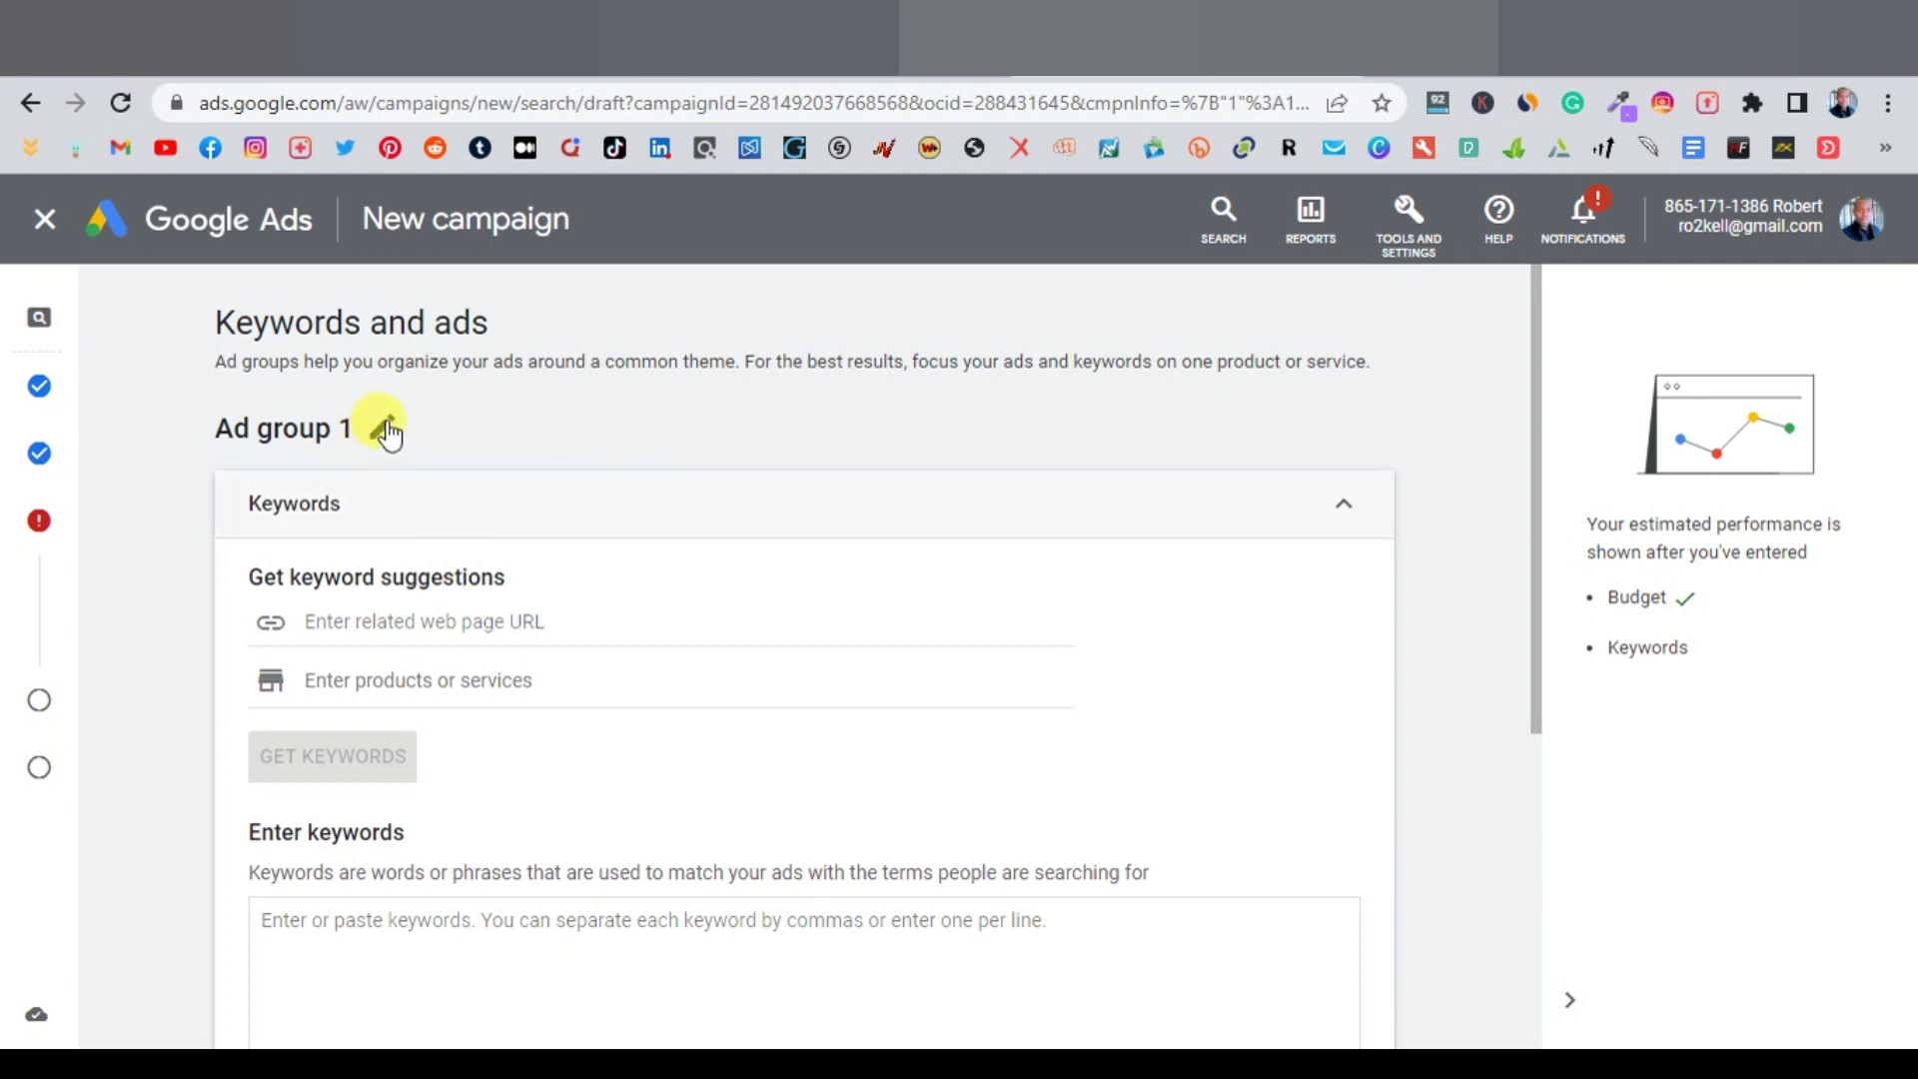
{"action": "left_click", "coordinate": [380, 430]}
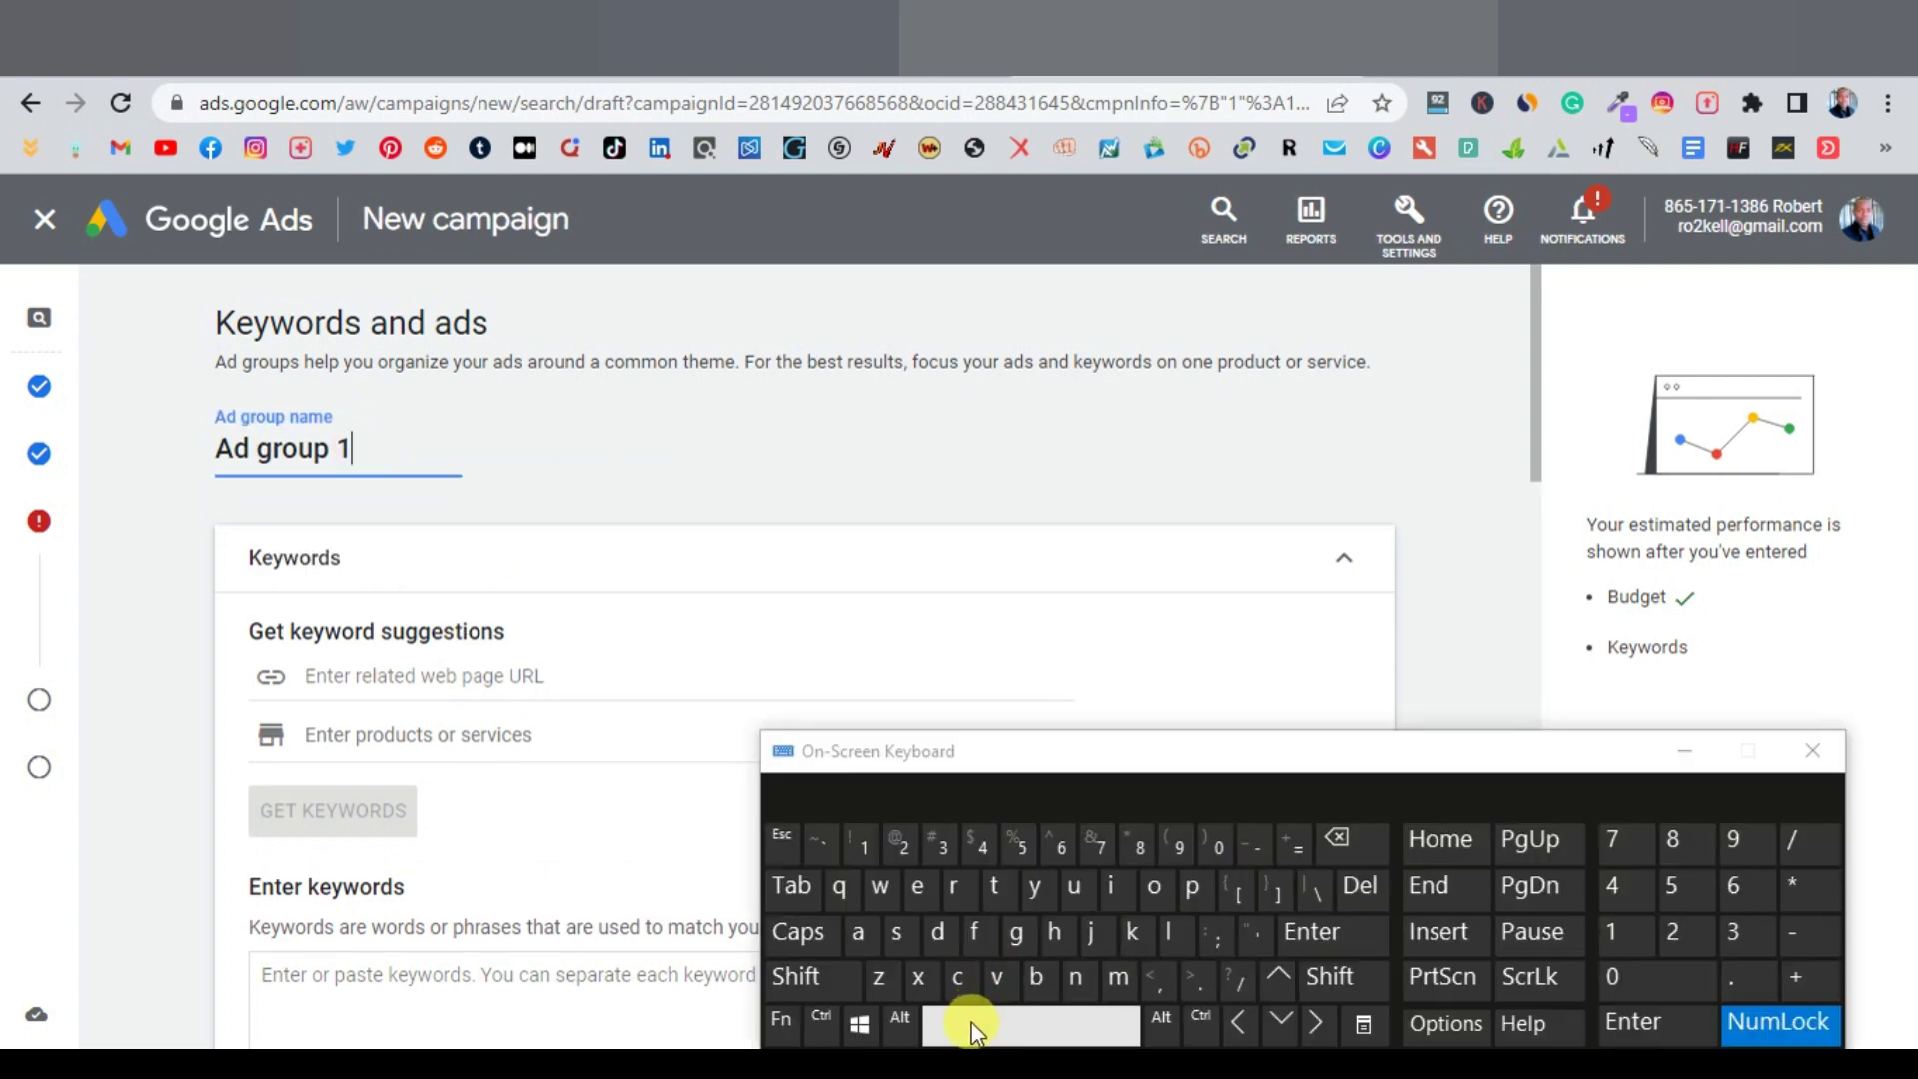
{"action": "left_click", "coordinate": [975, 939]}
{"action": "type", "text": "or Visa gift cardd"}
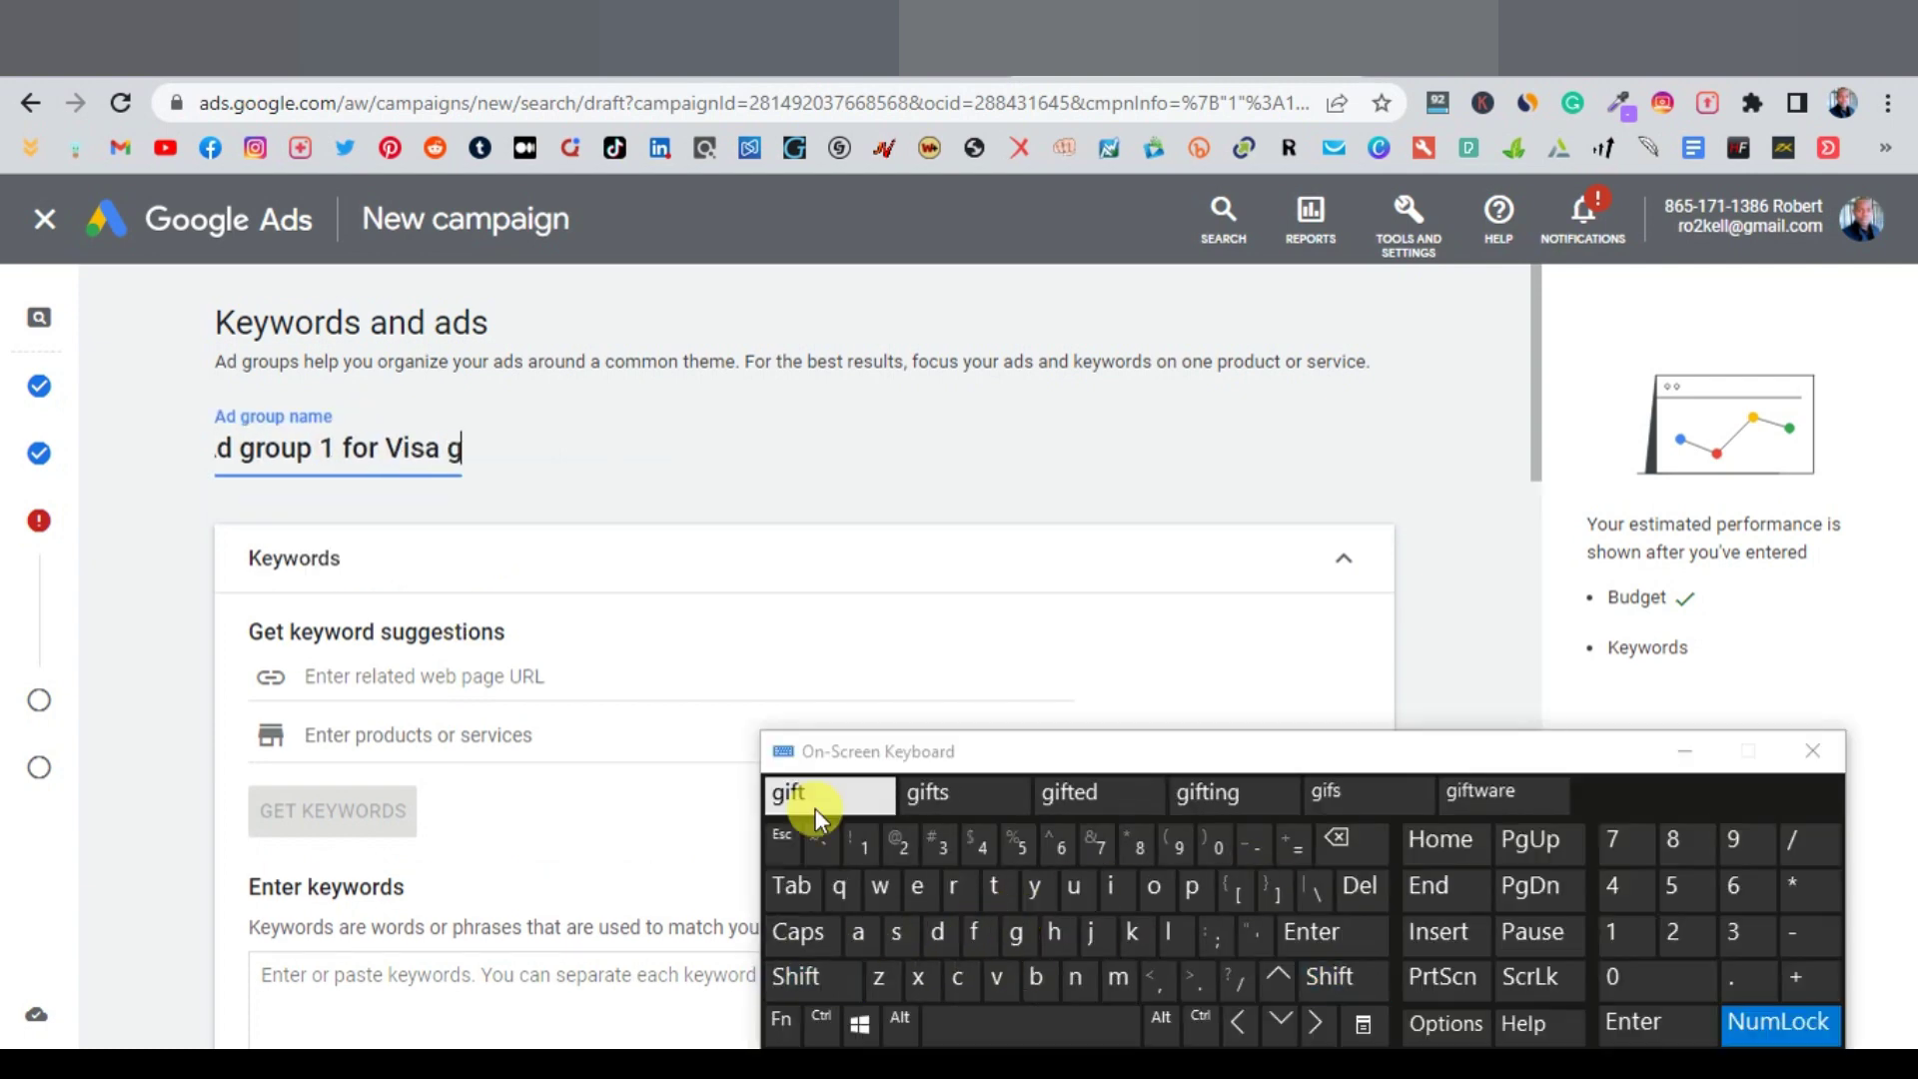
{"action": "left_click", "coordinate": [1699, 752]}
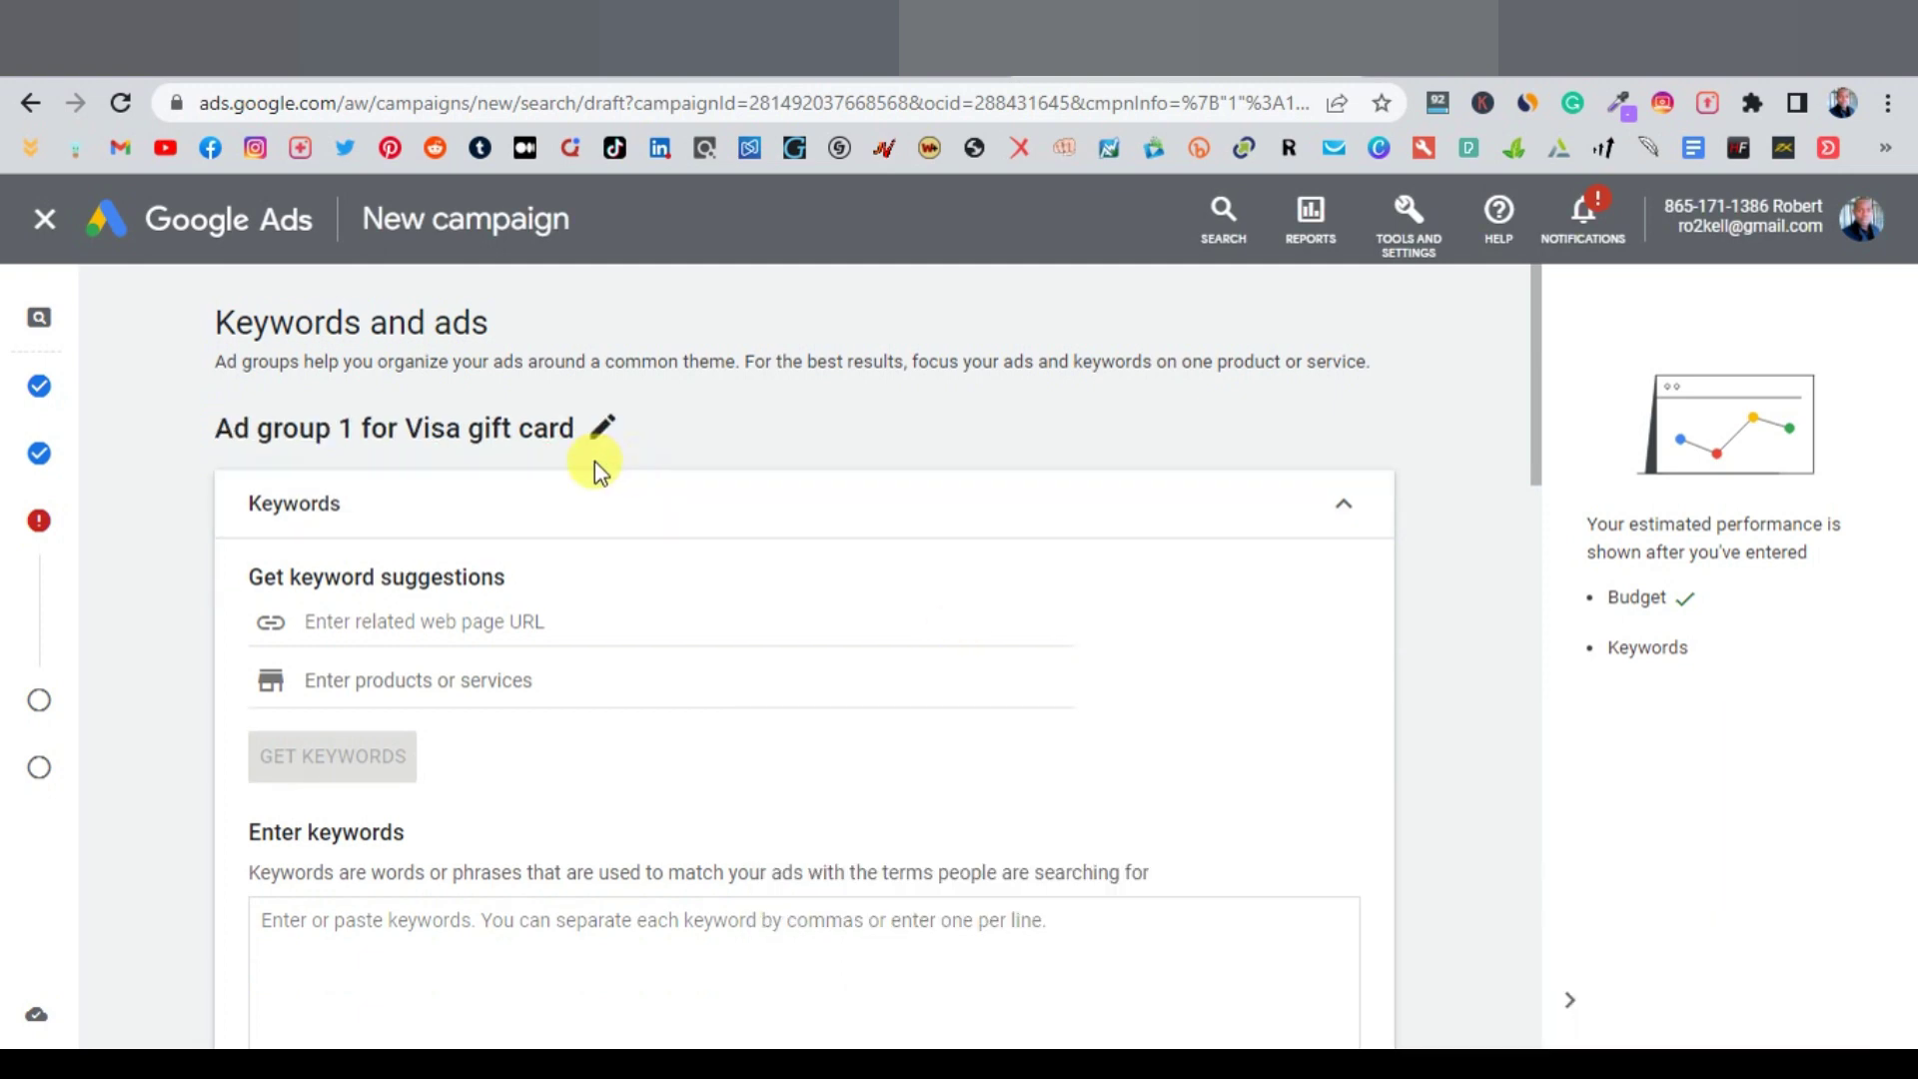
Open Keyword Planner in a separate browser tab and start discovering new keywords
{"action": "scroll", "coordinate": [458, 501], "scroll_direction": "down", "scroll_amount": 2}
{"action": "scroll", "coordinate": [437, 514], "scroll_direction": "down", "scroll_amount": 3}
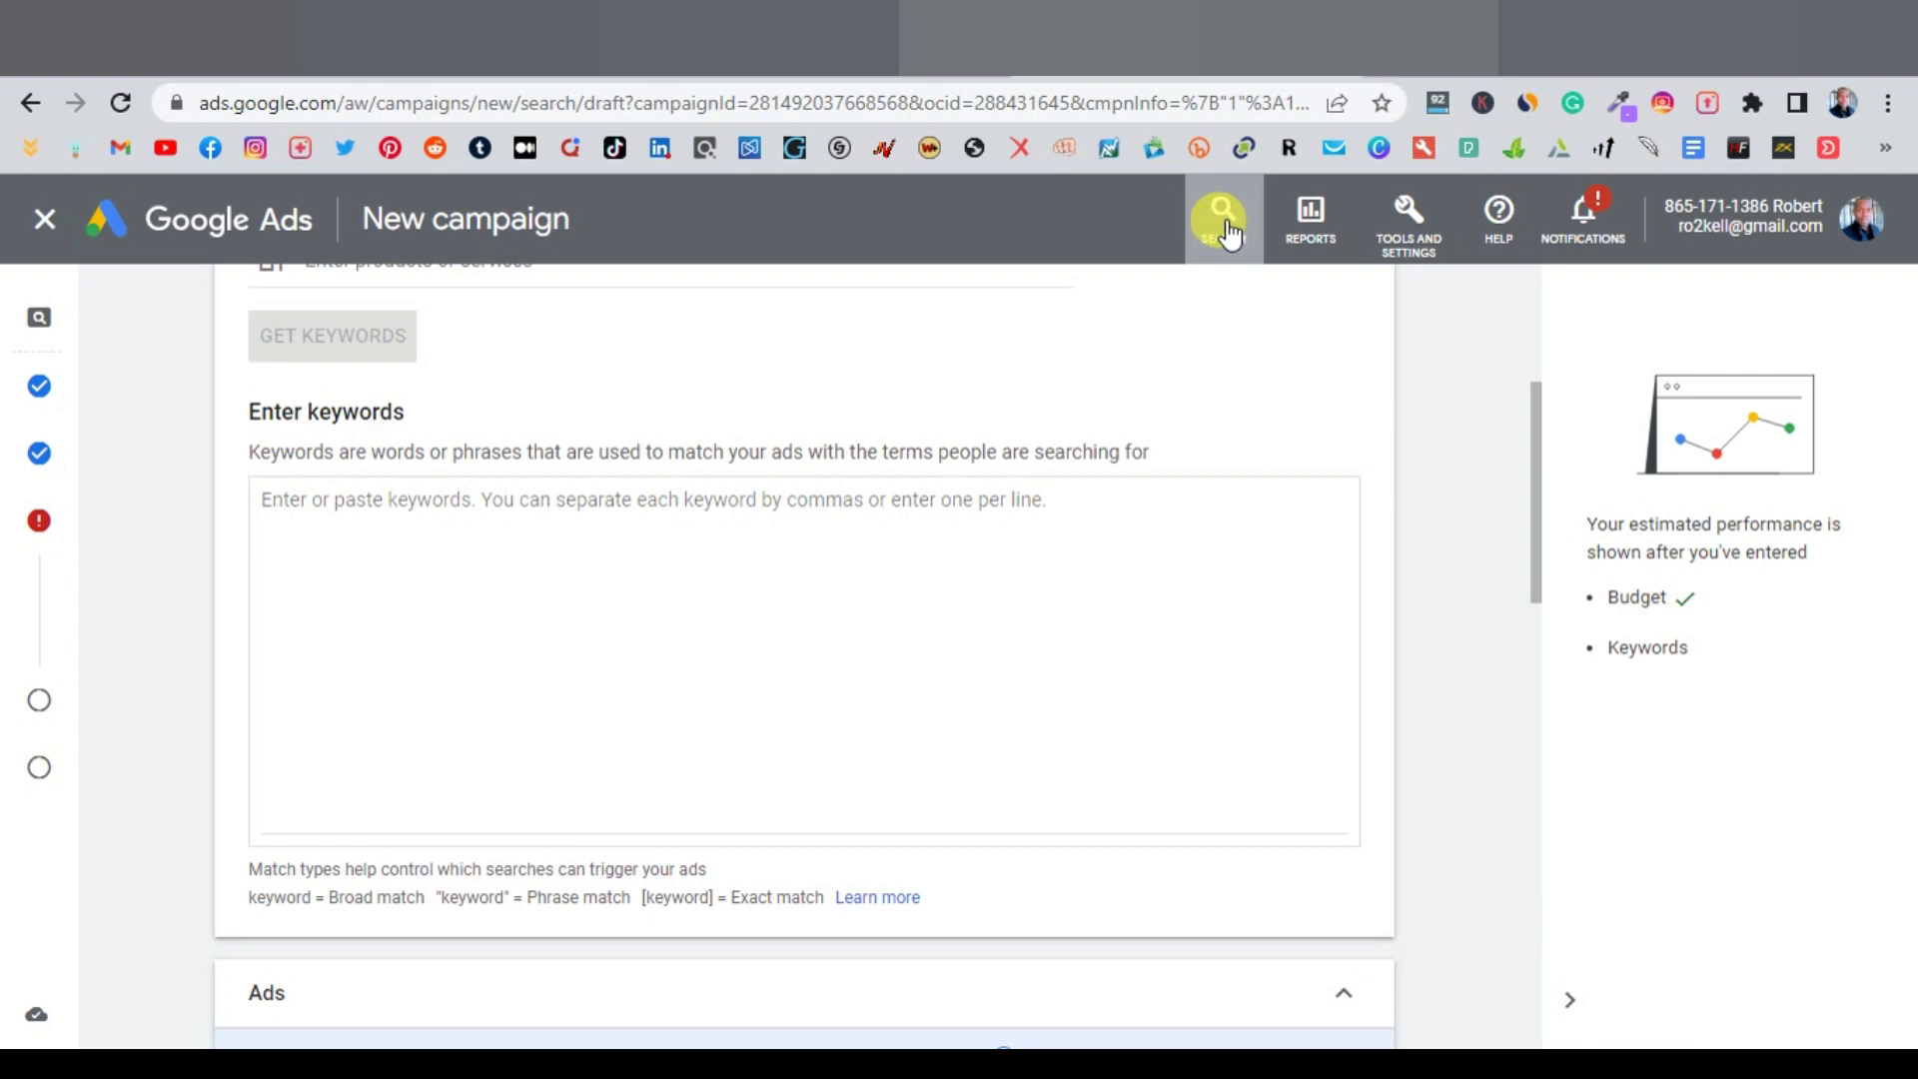
{"action": "left_click", "coordinate": [1409, 225]}
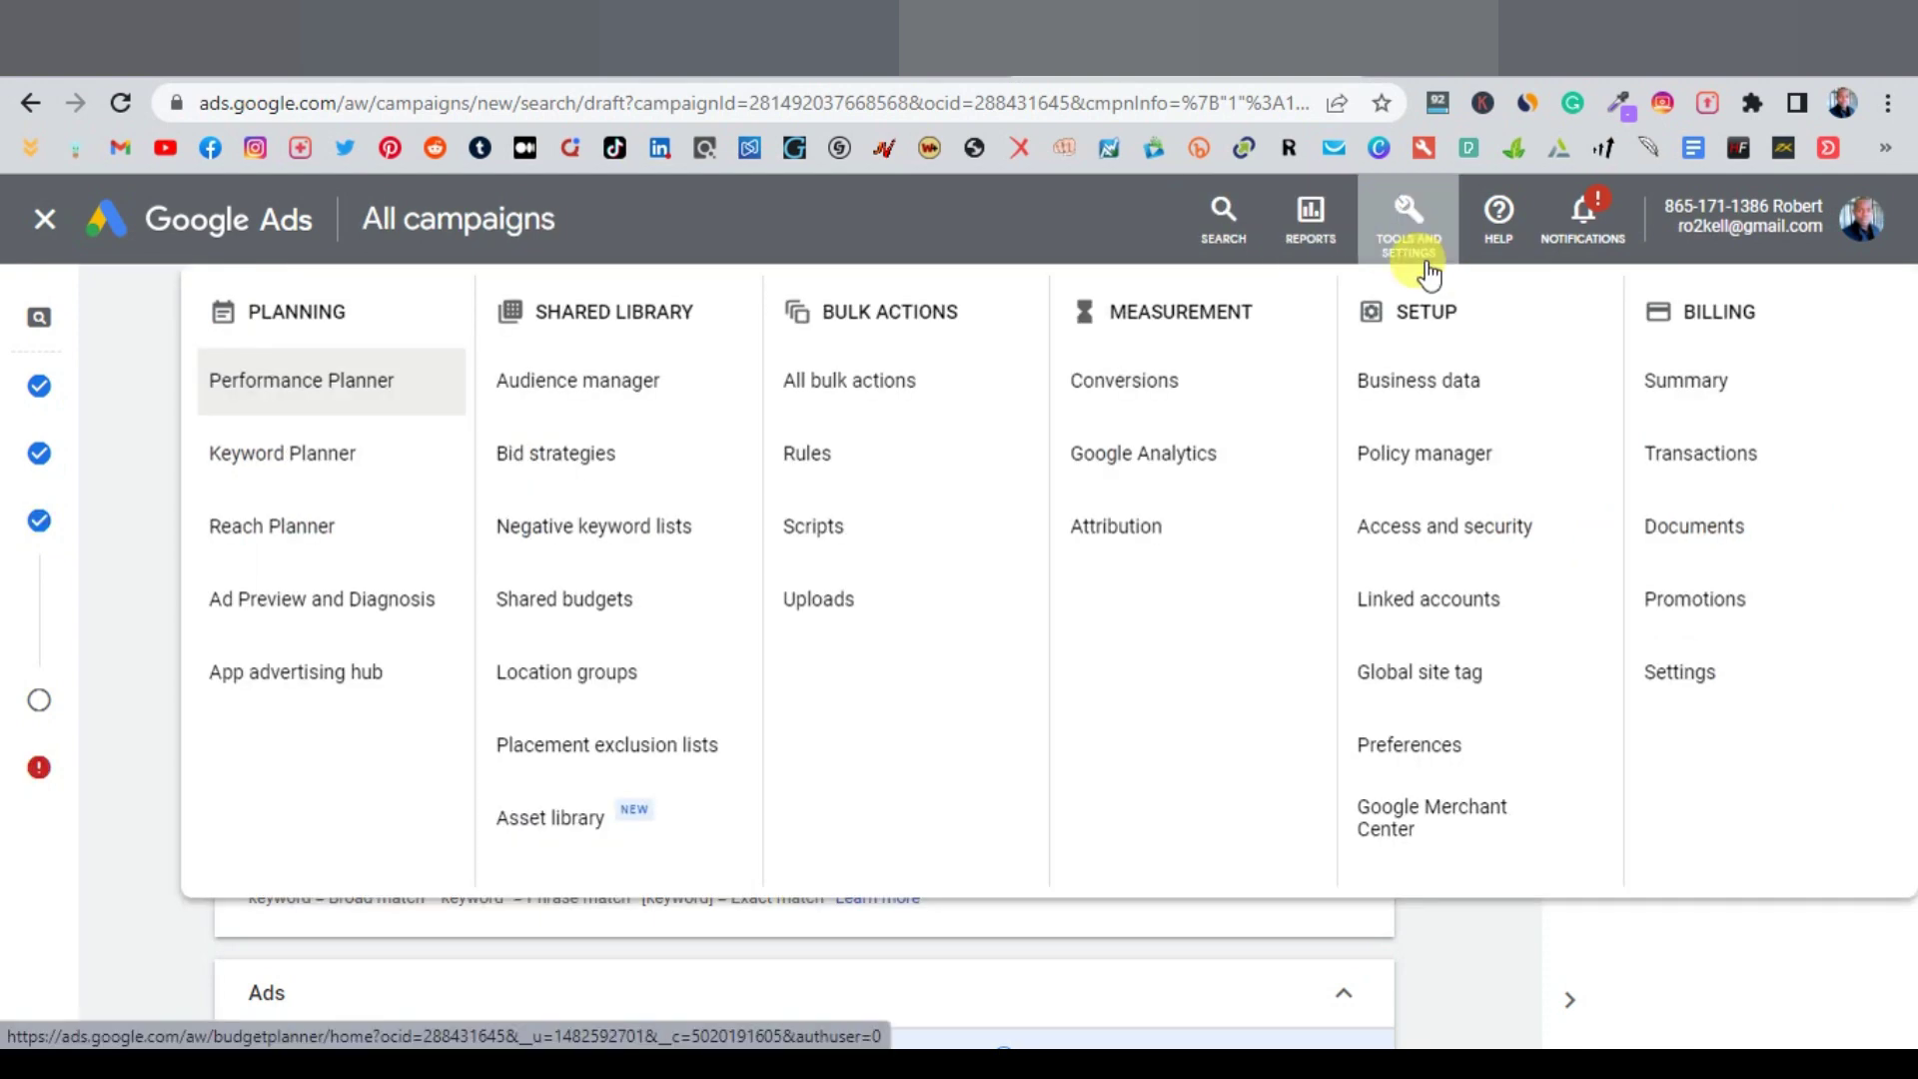
{"action": "right_click", "coordinate": [313, 468]}
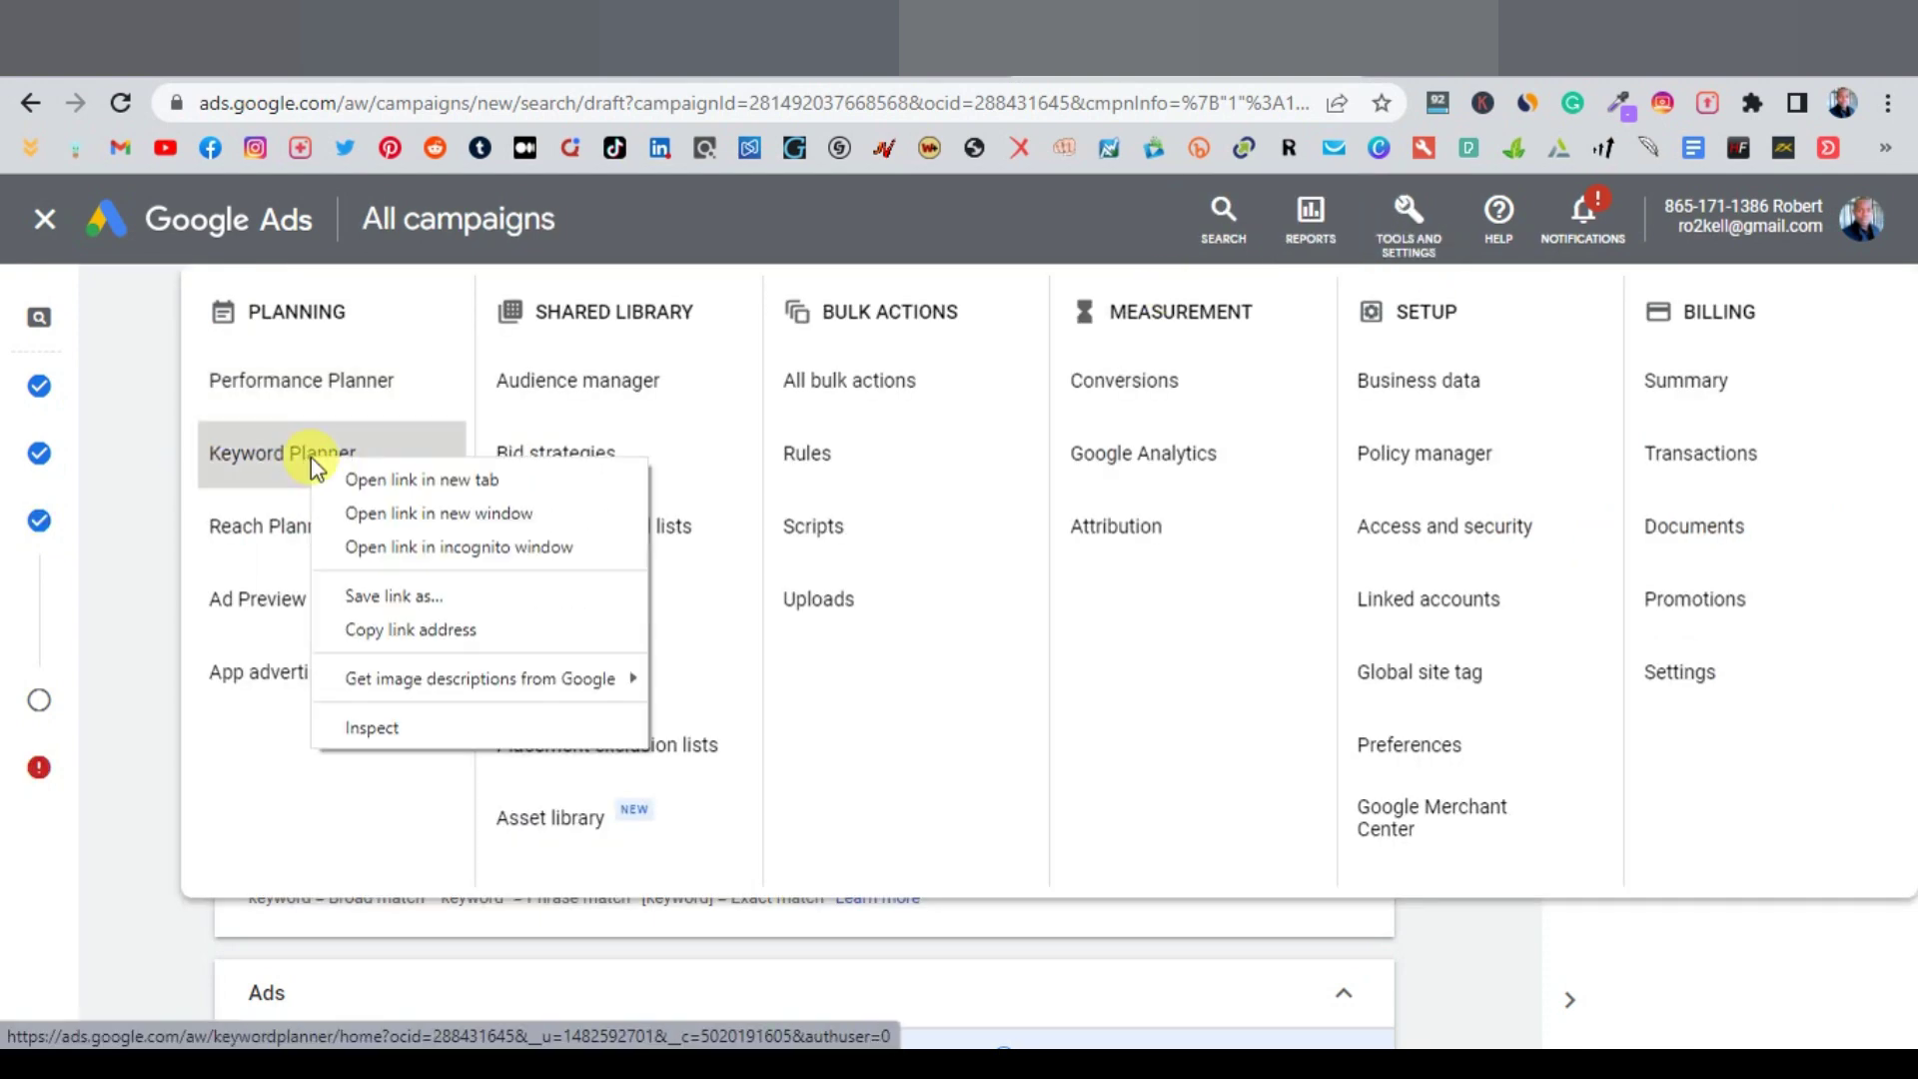
{"action": "left_click", "coordinate": [434, 481]}
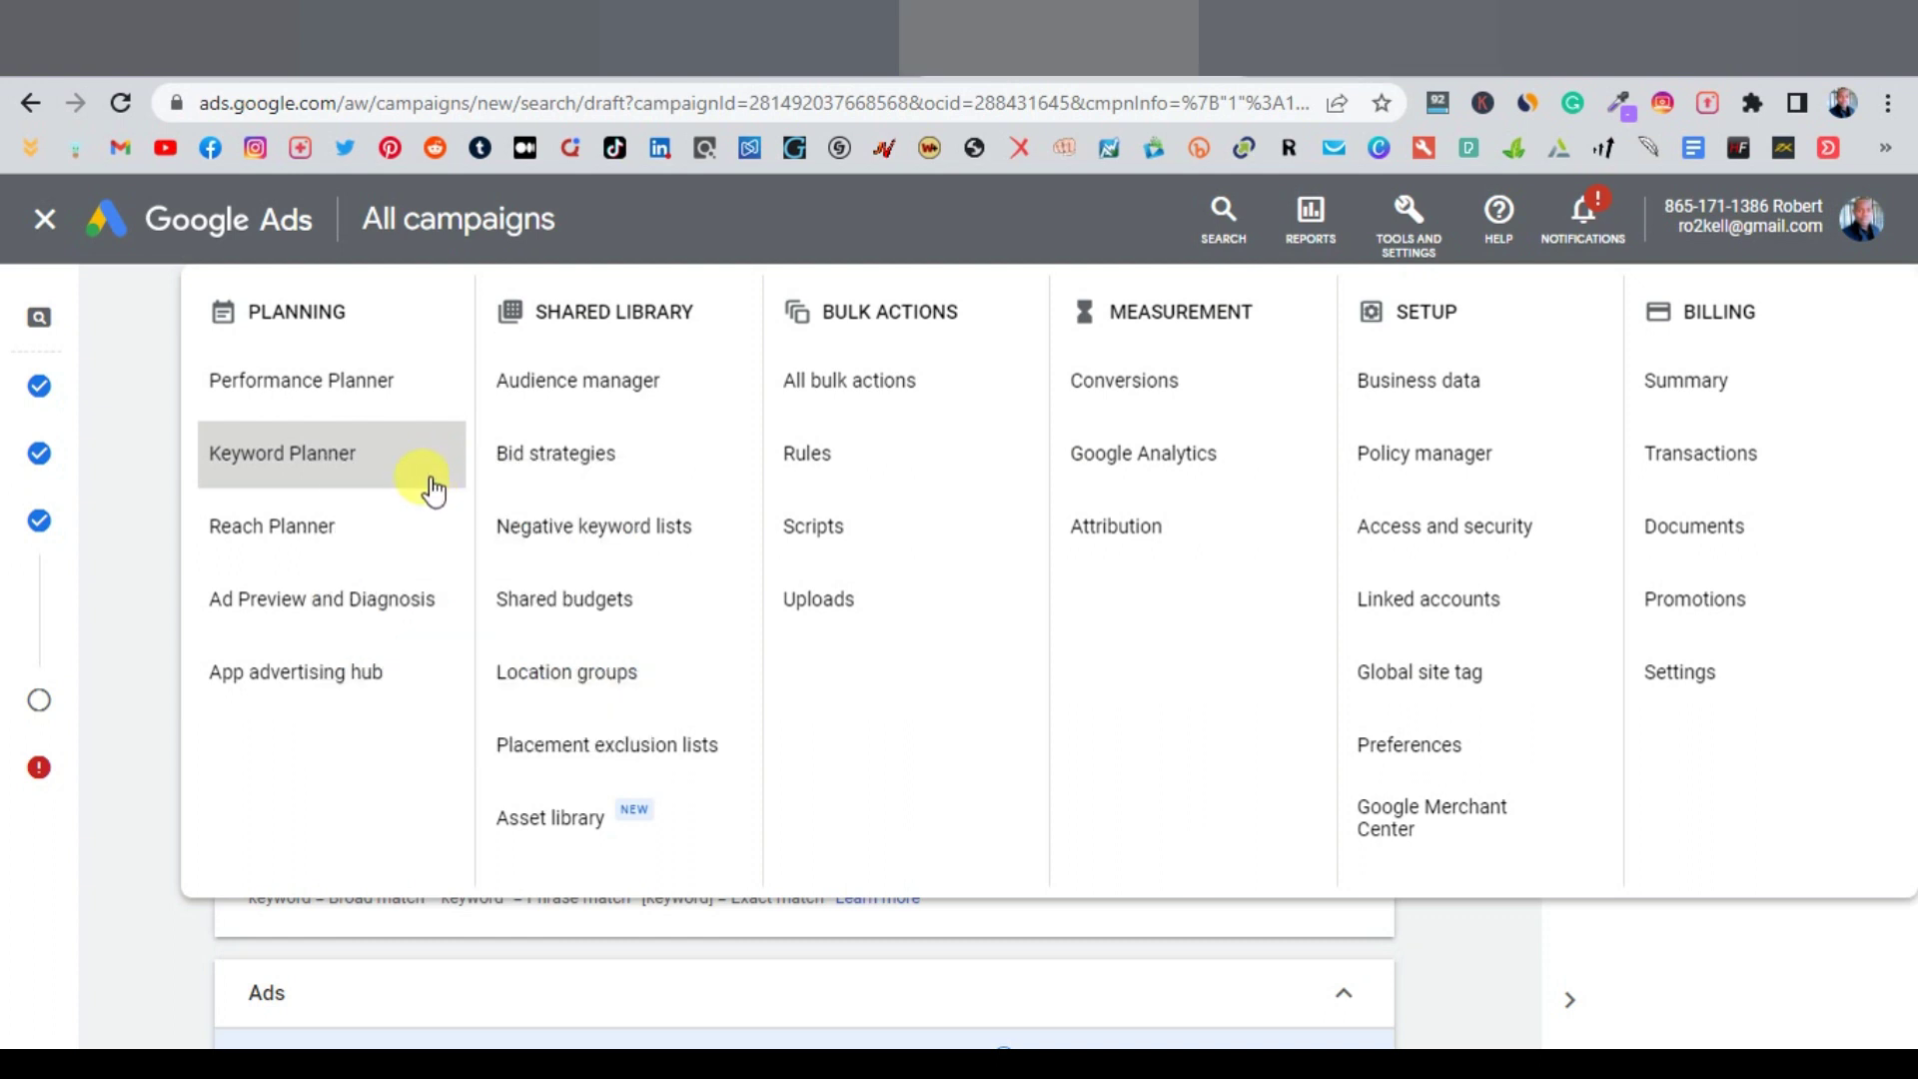
{"action": "key", "text": "ctrl+Tab"}
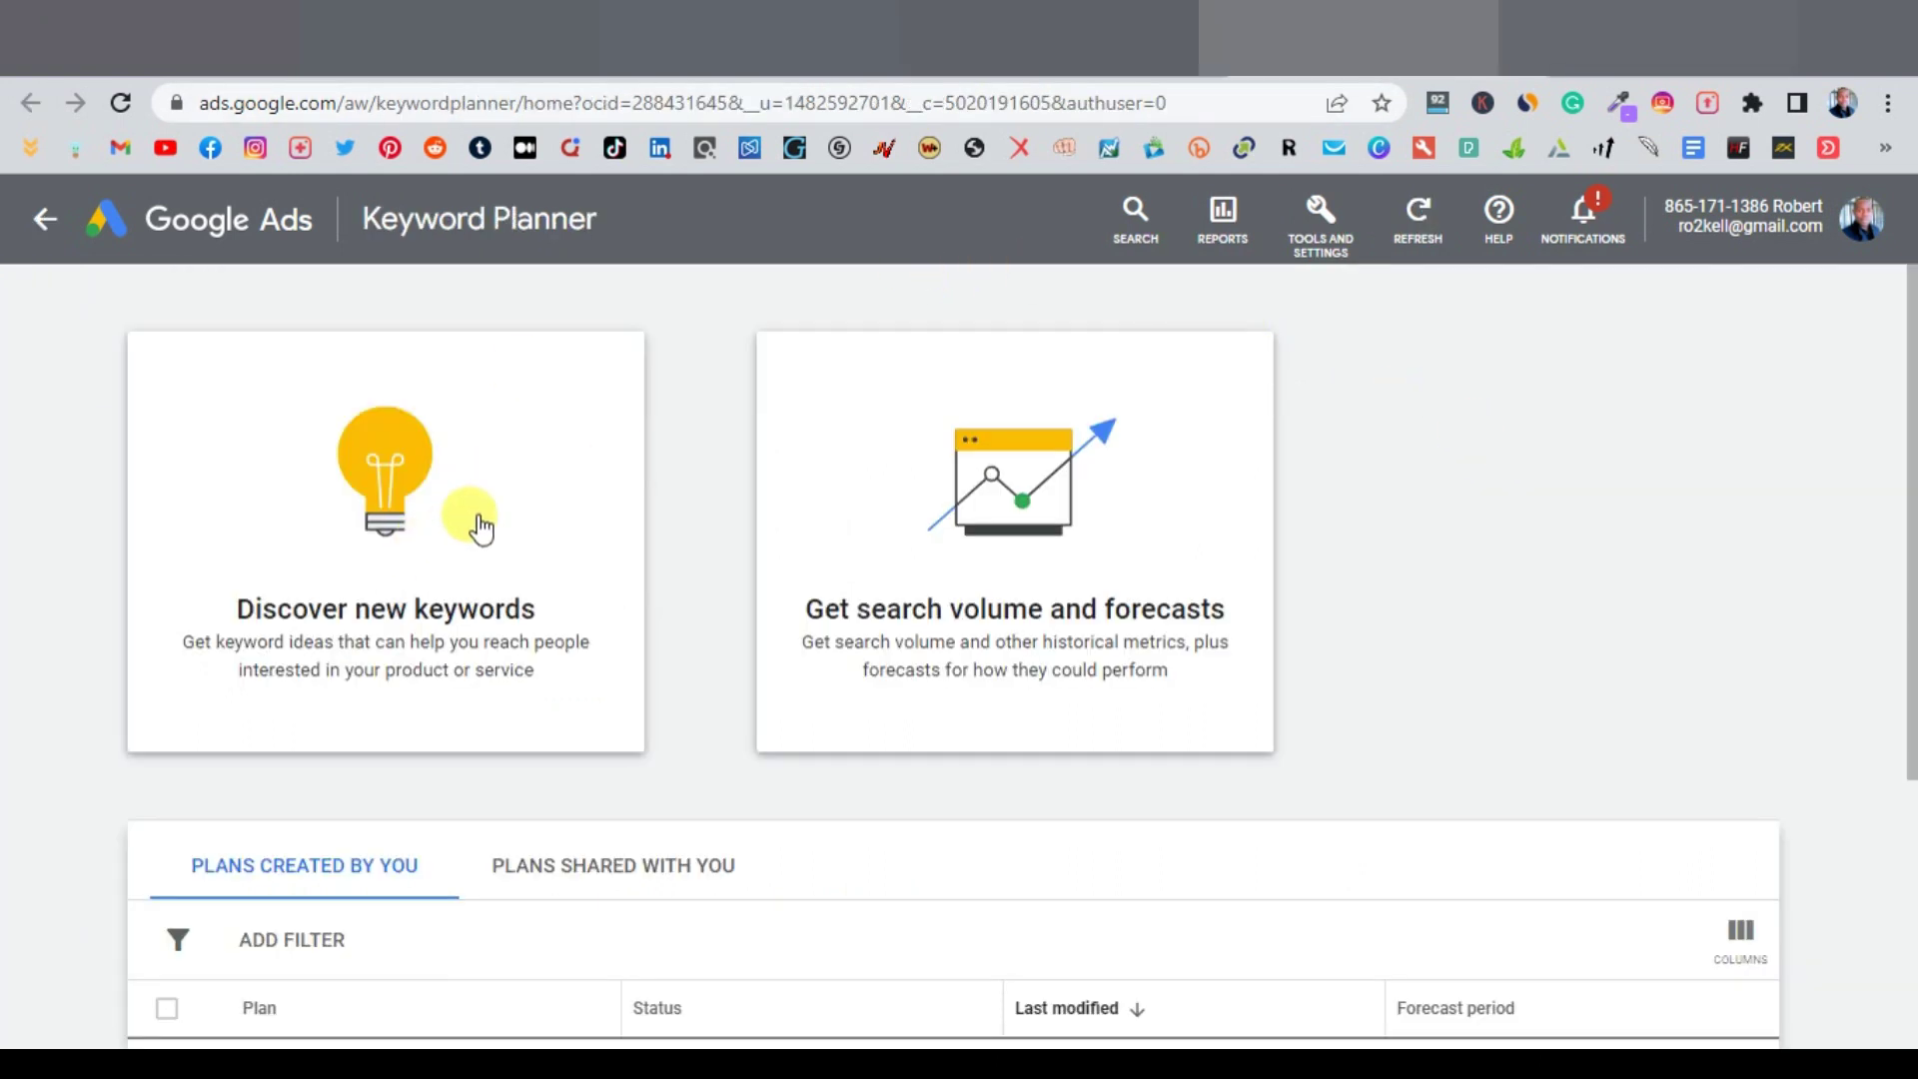
{"action": "left_click", "coordinate": [410, 576]}
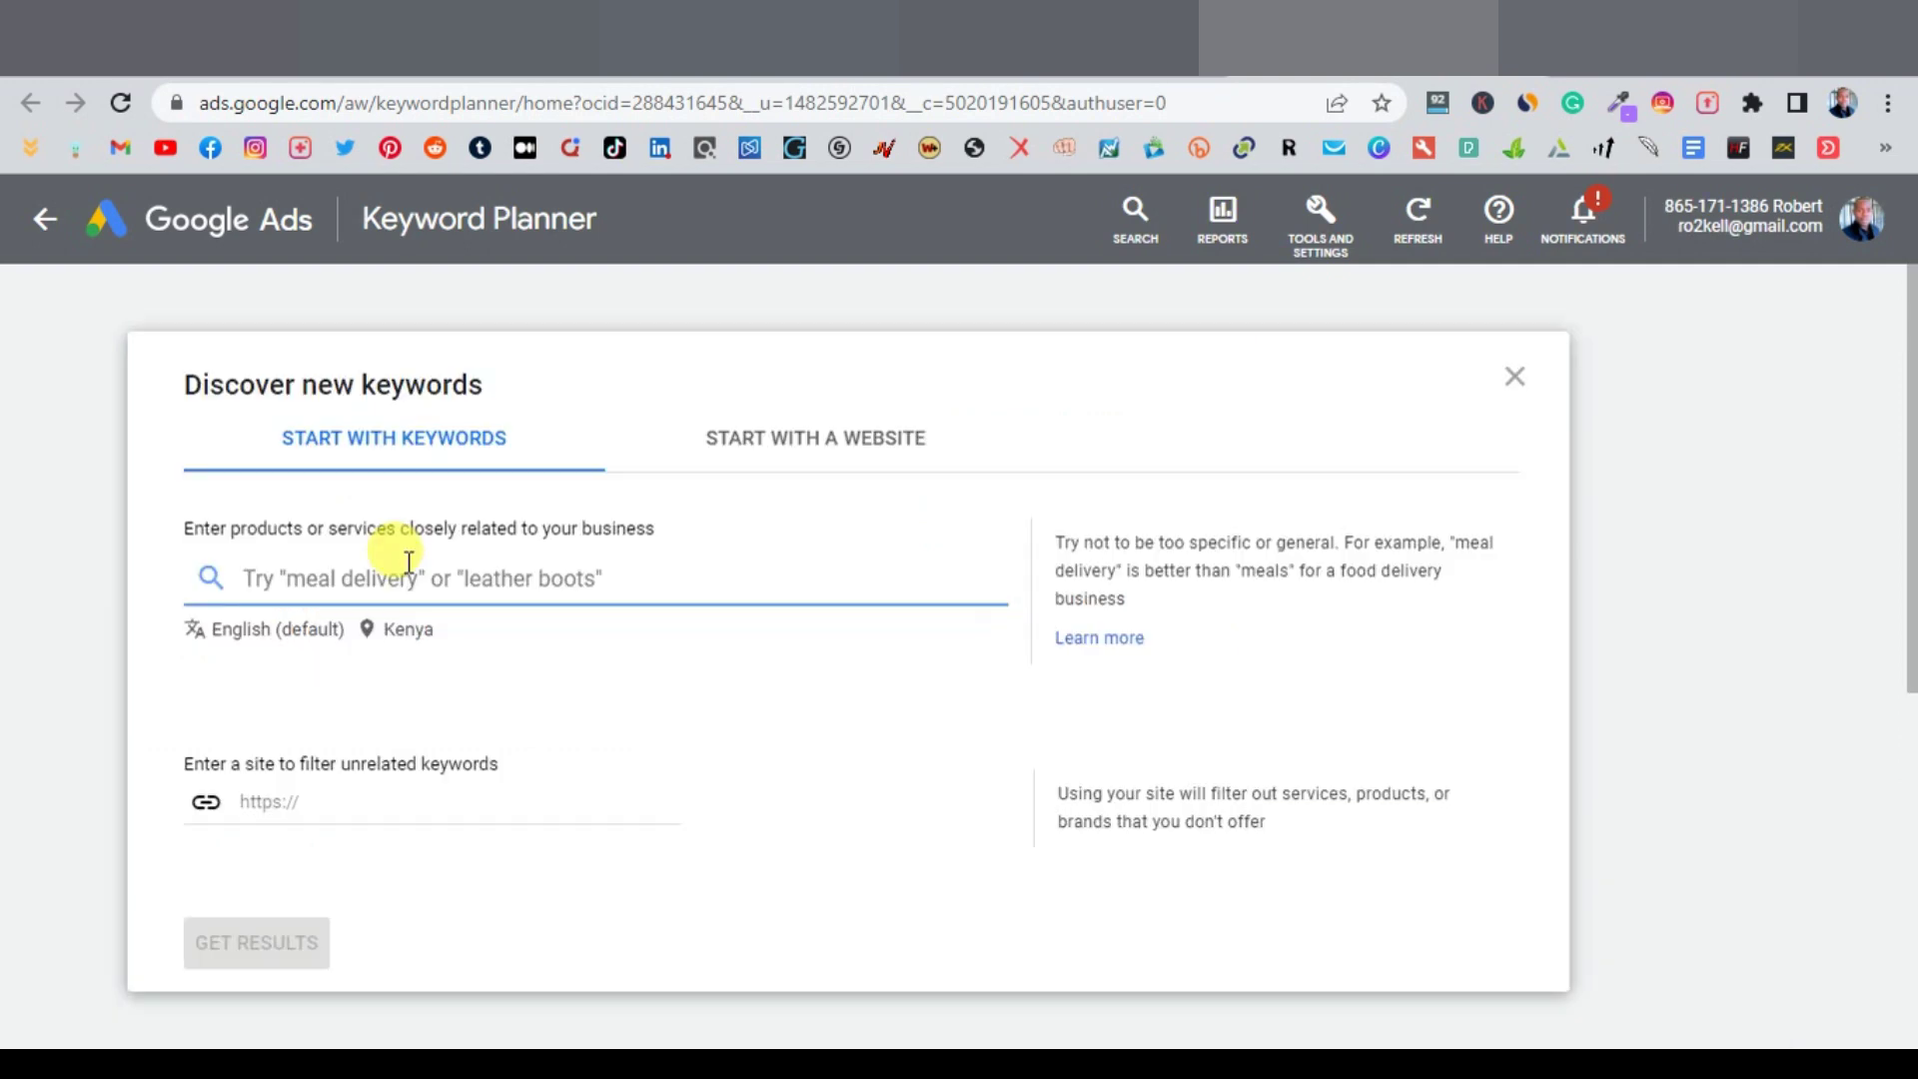
Replace Kenya with the United States as the target location for the keyword research
{"action": "left_click", "coordinate": [407, 640]}
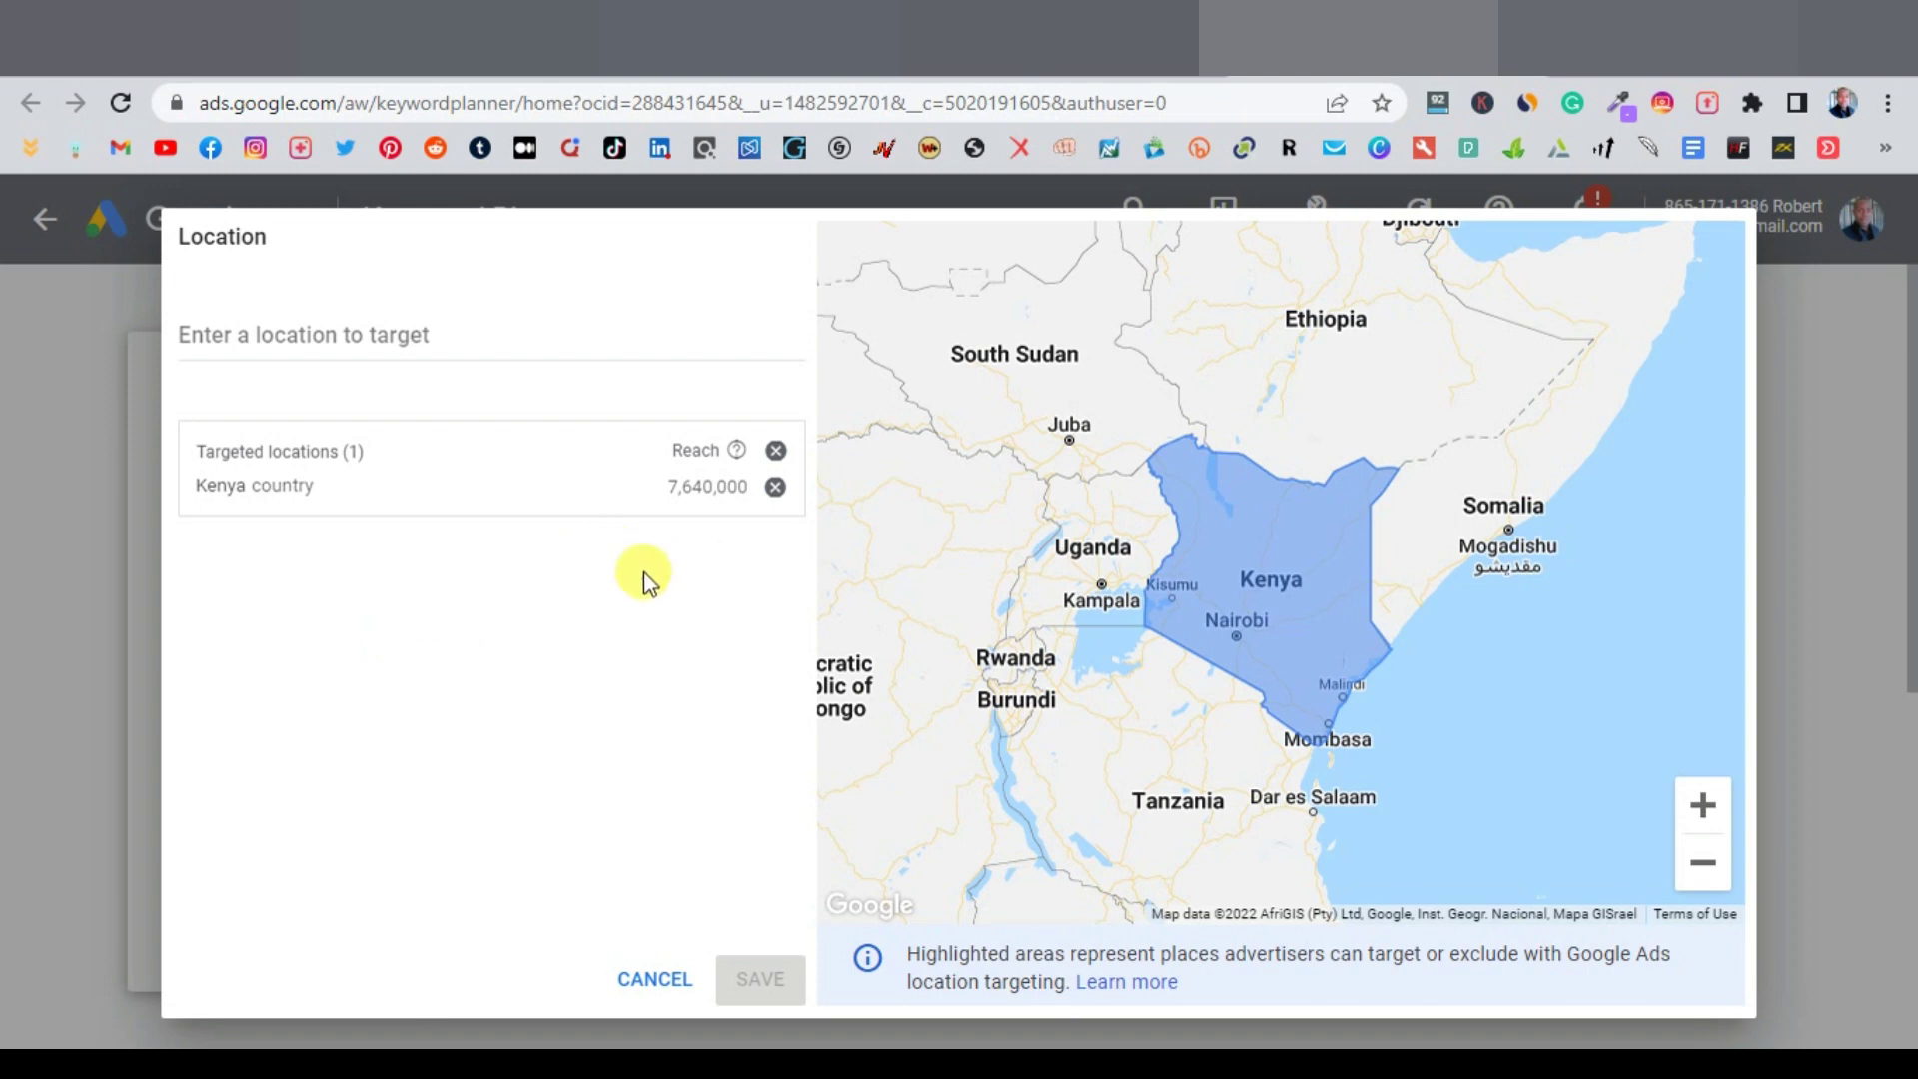
{"action": "left_click", "coordinate": [777, 489]}
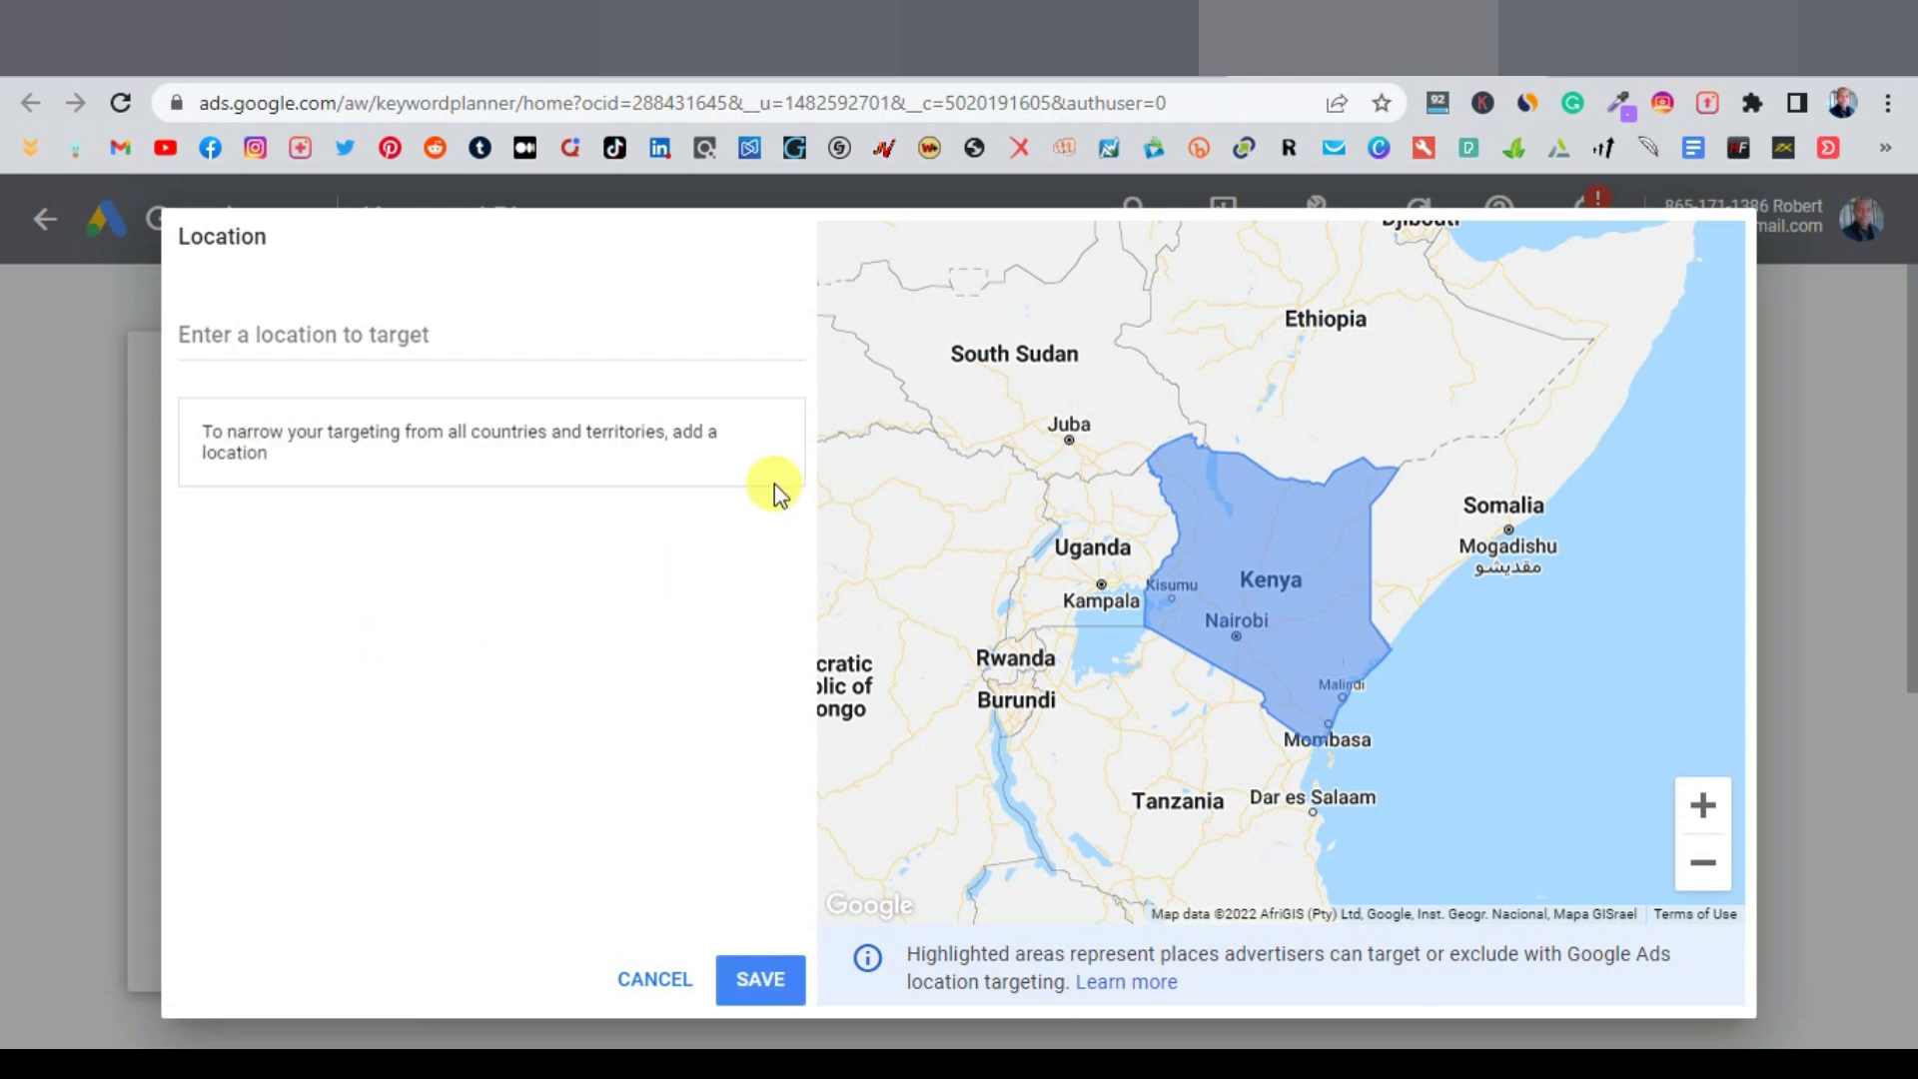
{"action": "left_click", "coordinate": [481, 344]}
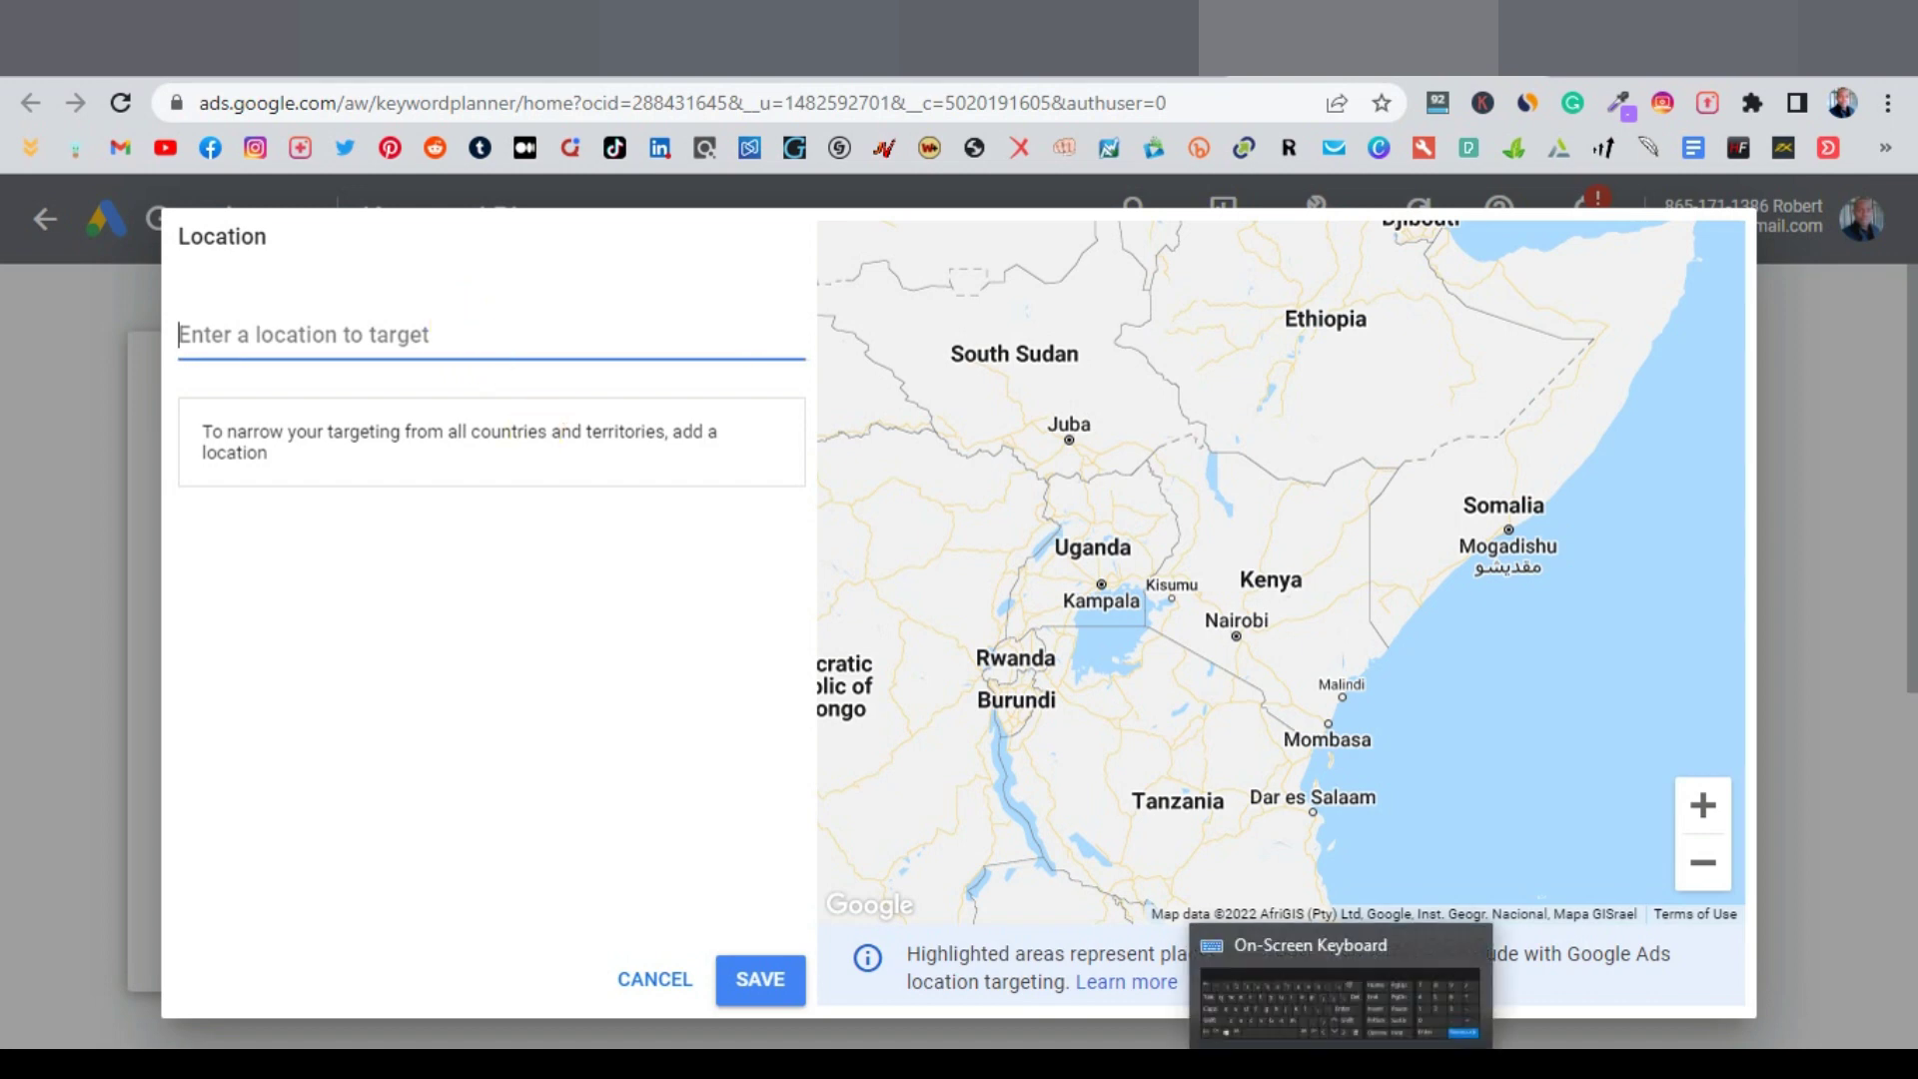
{"action": "type", "text": "un"}
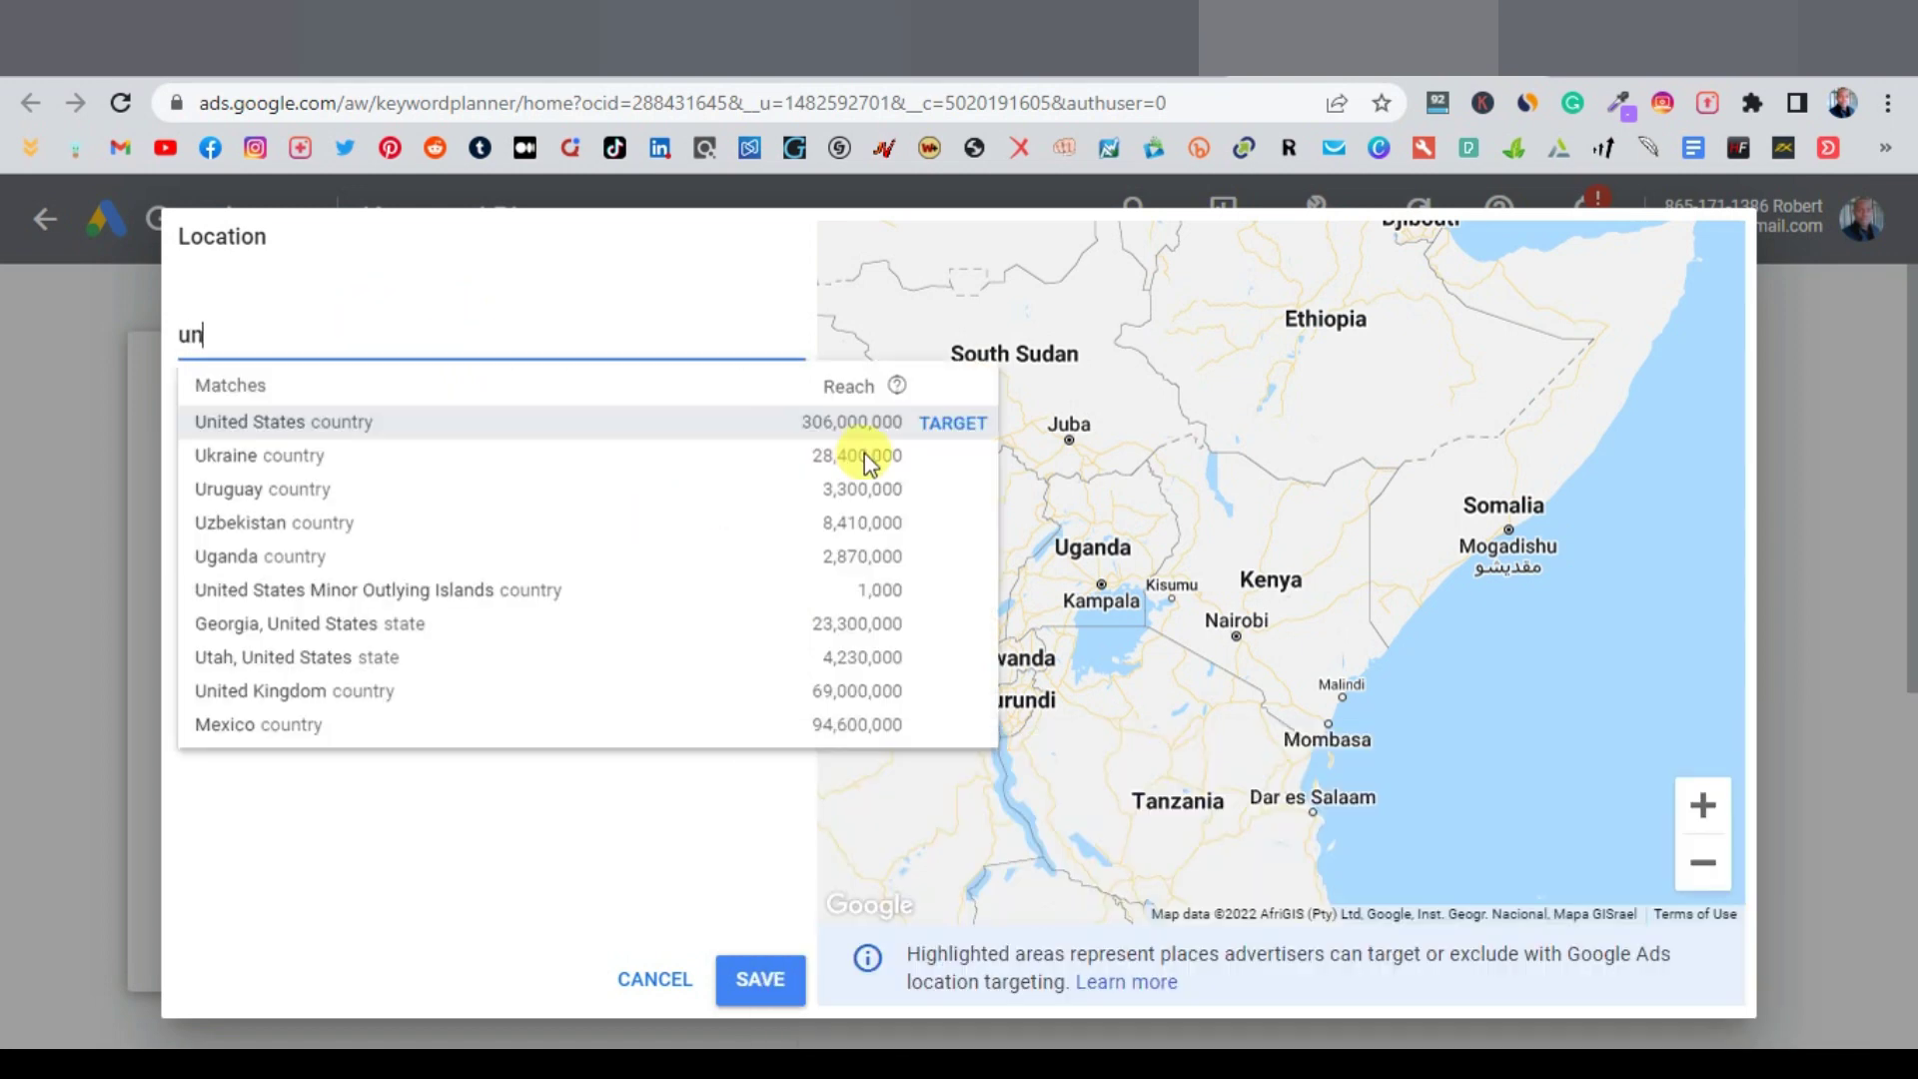
{"action": "left_click", "coordinate": [962, 419]}
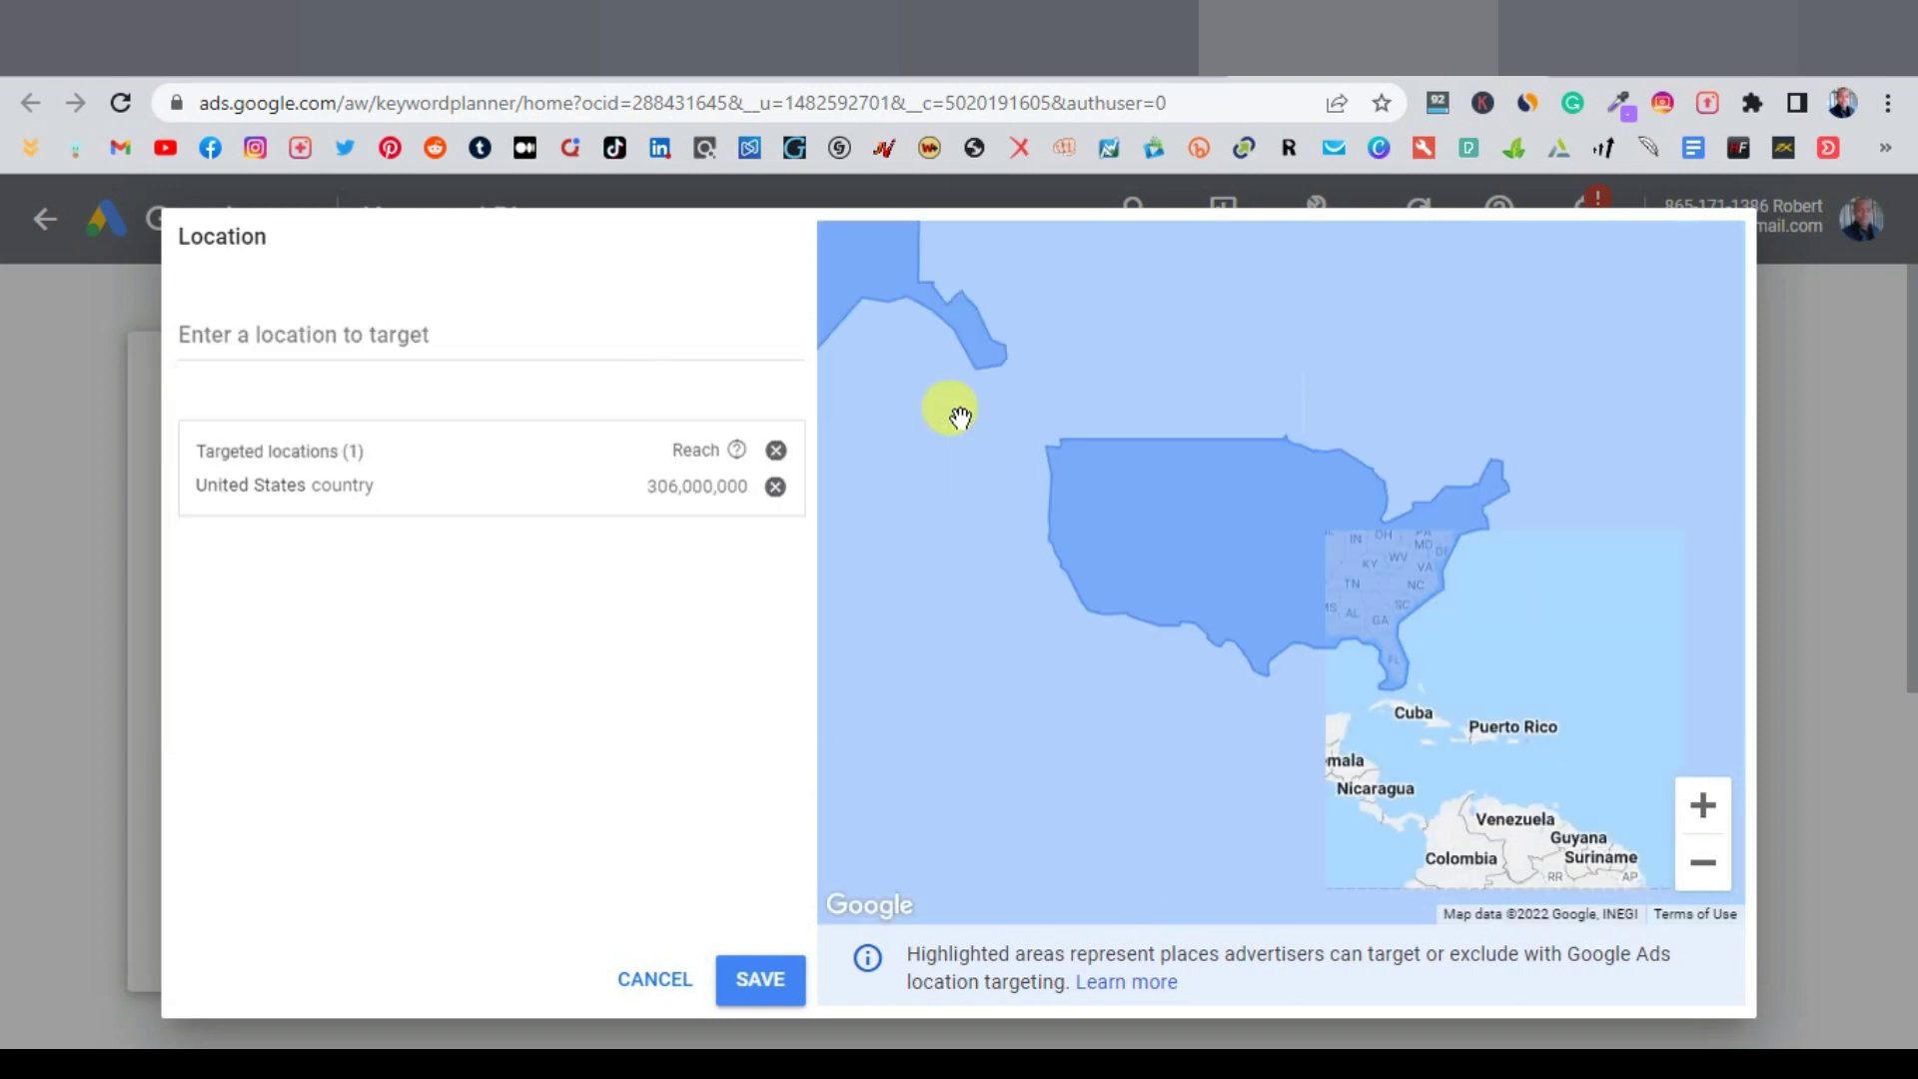
{"action": "left_click", "coordinate": [757, 981]}
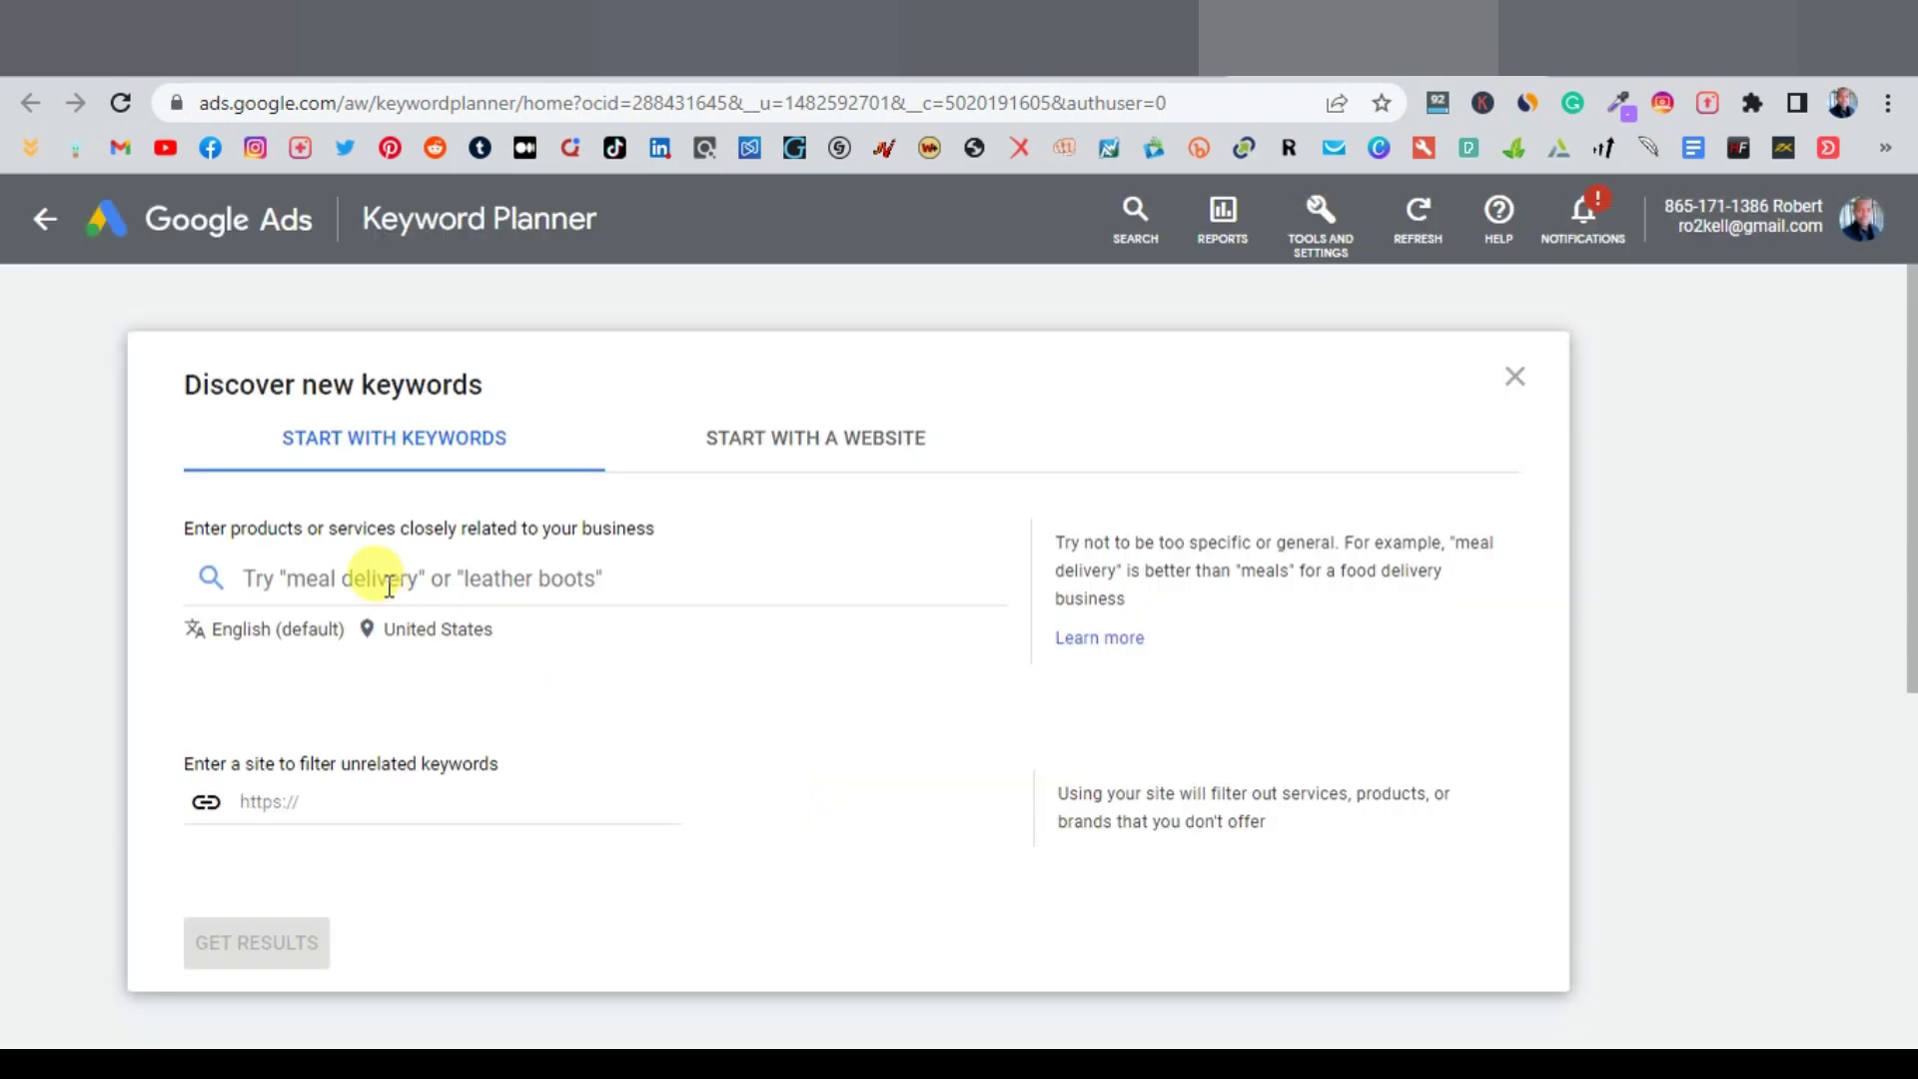
Get keyword ideas for "visa gift cards" in Keyword Planner
{"action": "left_click", "coordinate": [371, 579]}
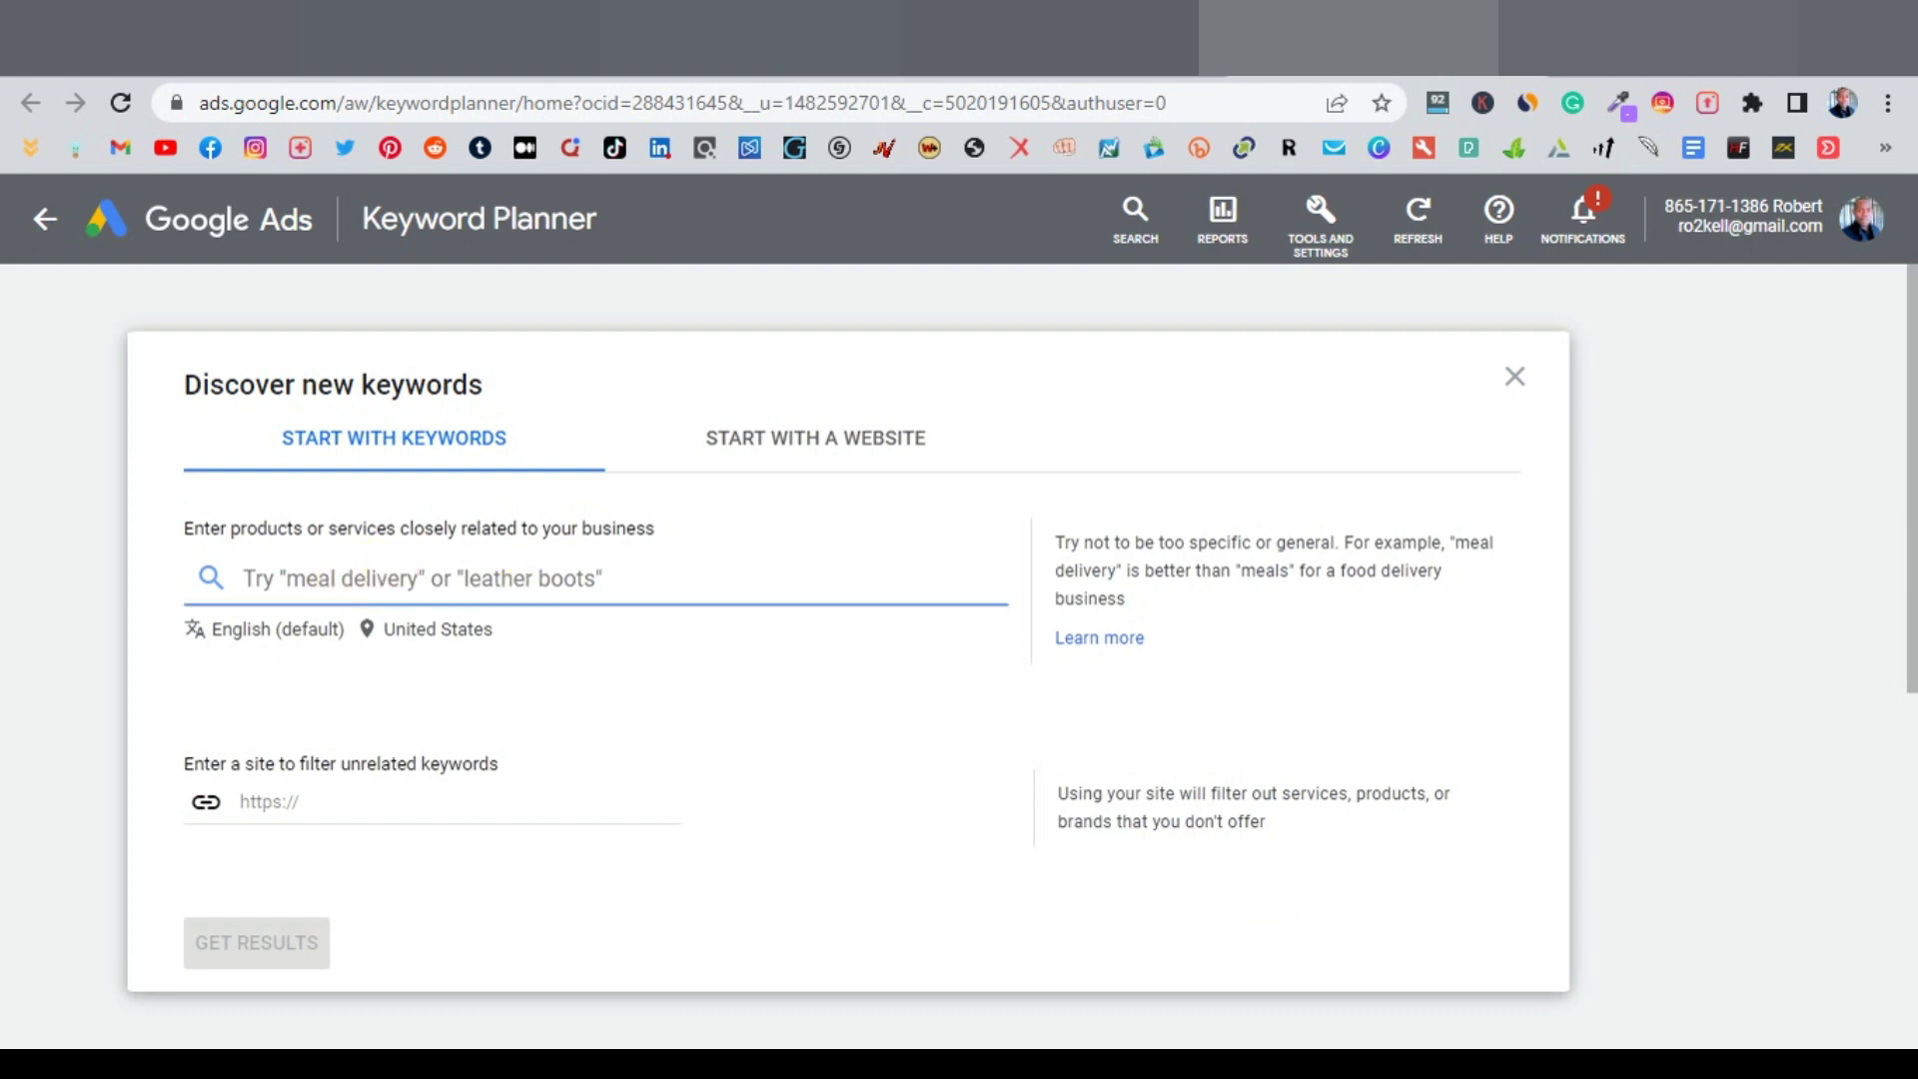
{"action": "left_click", "coordinate": [1341, 999]}
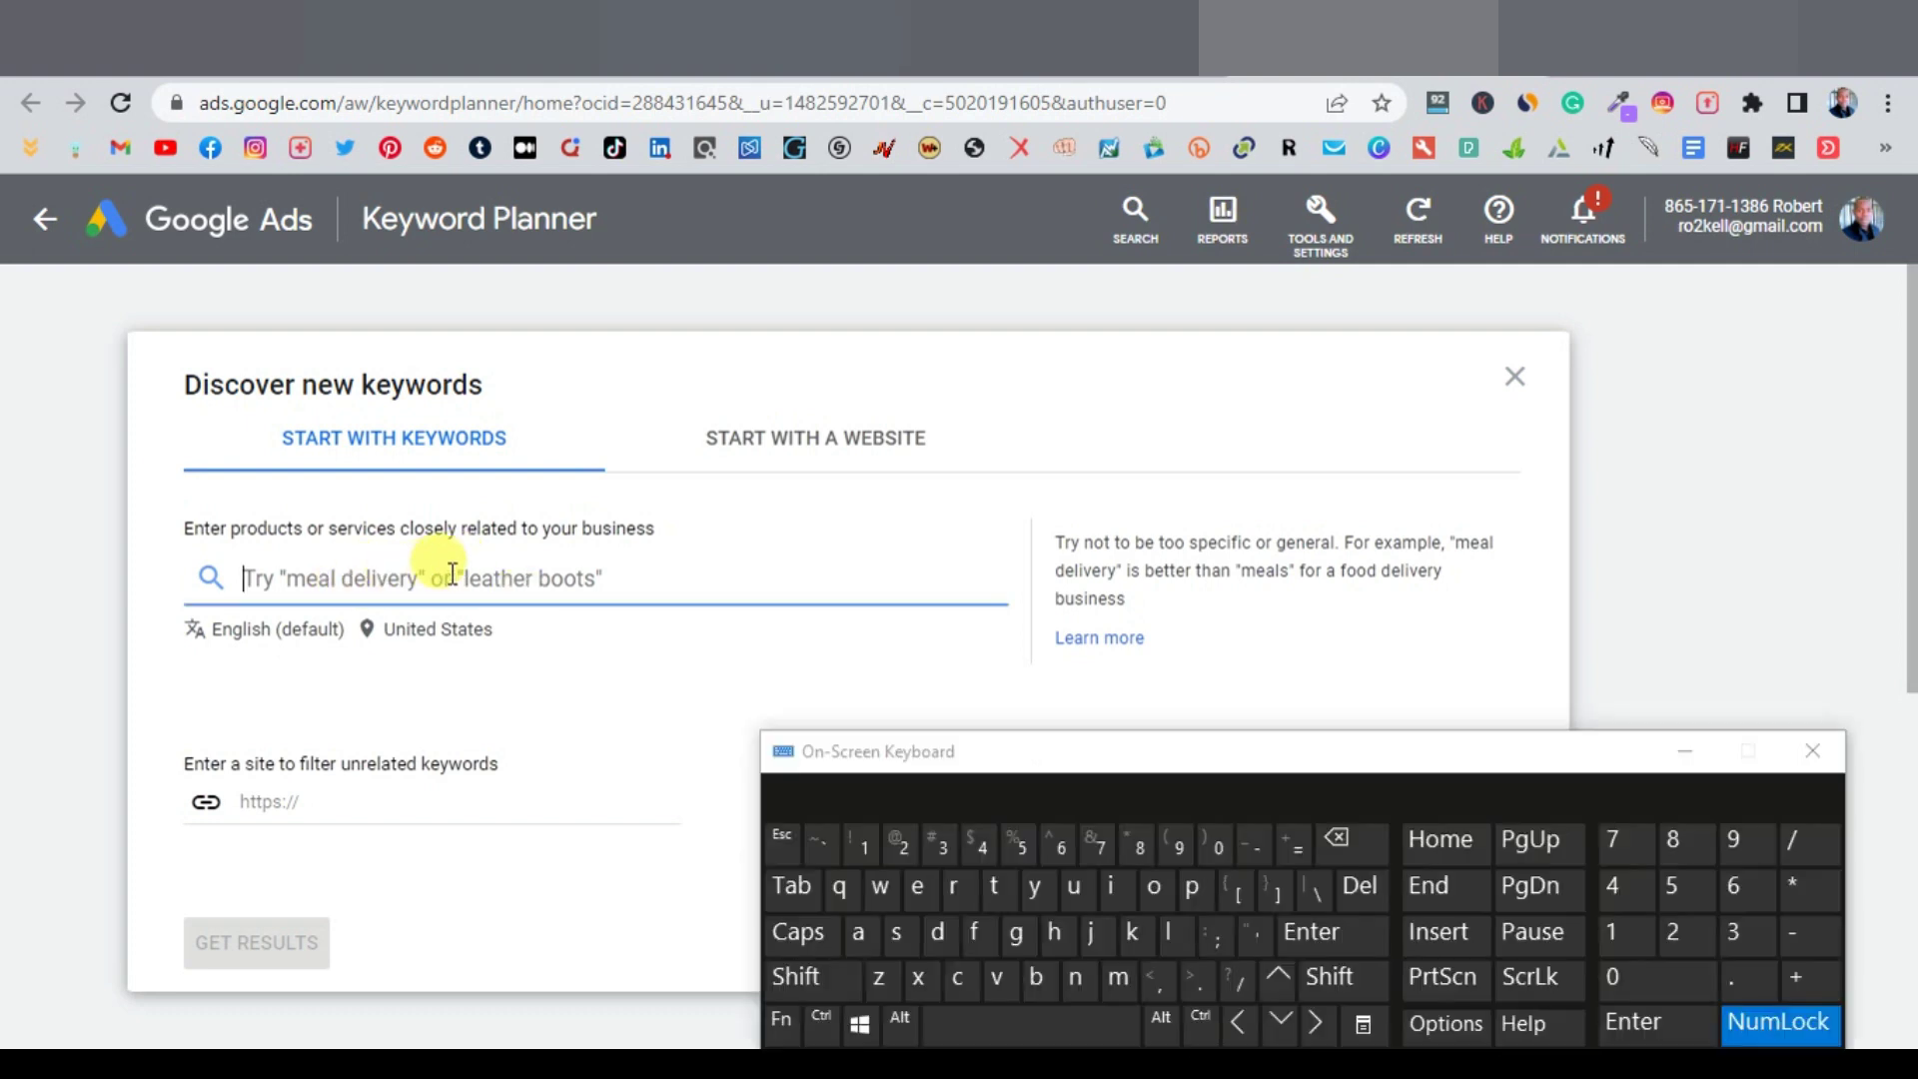
{"action": "type", "text": "visa "}
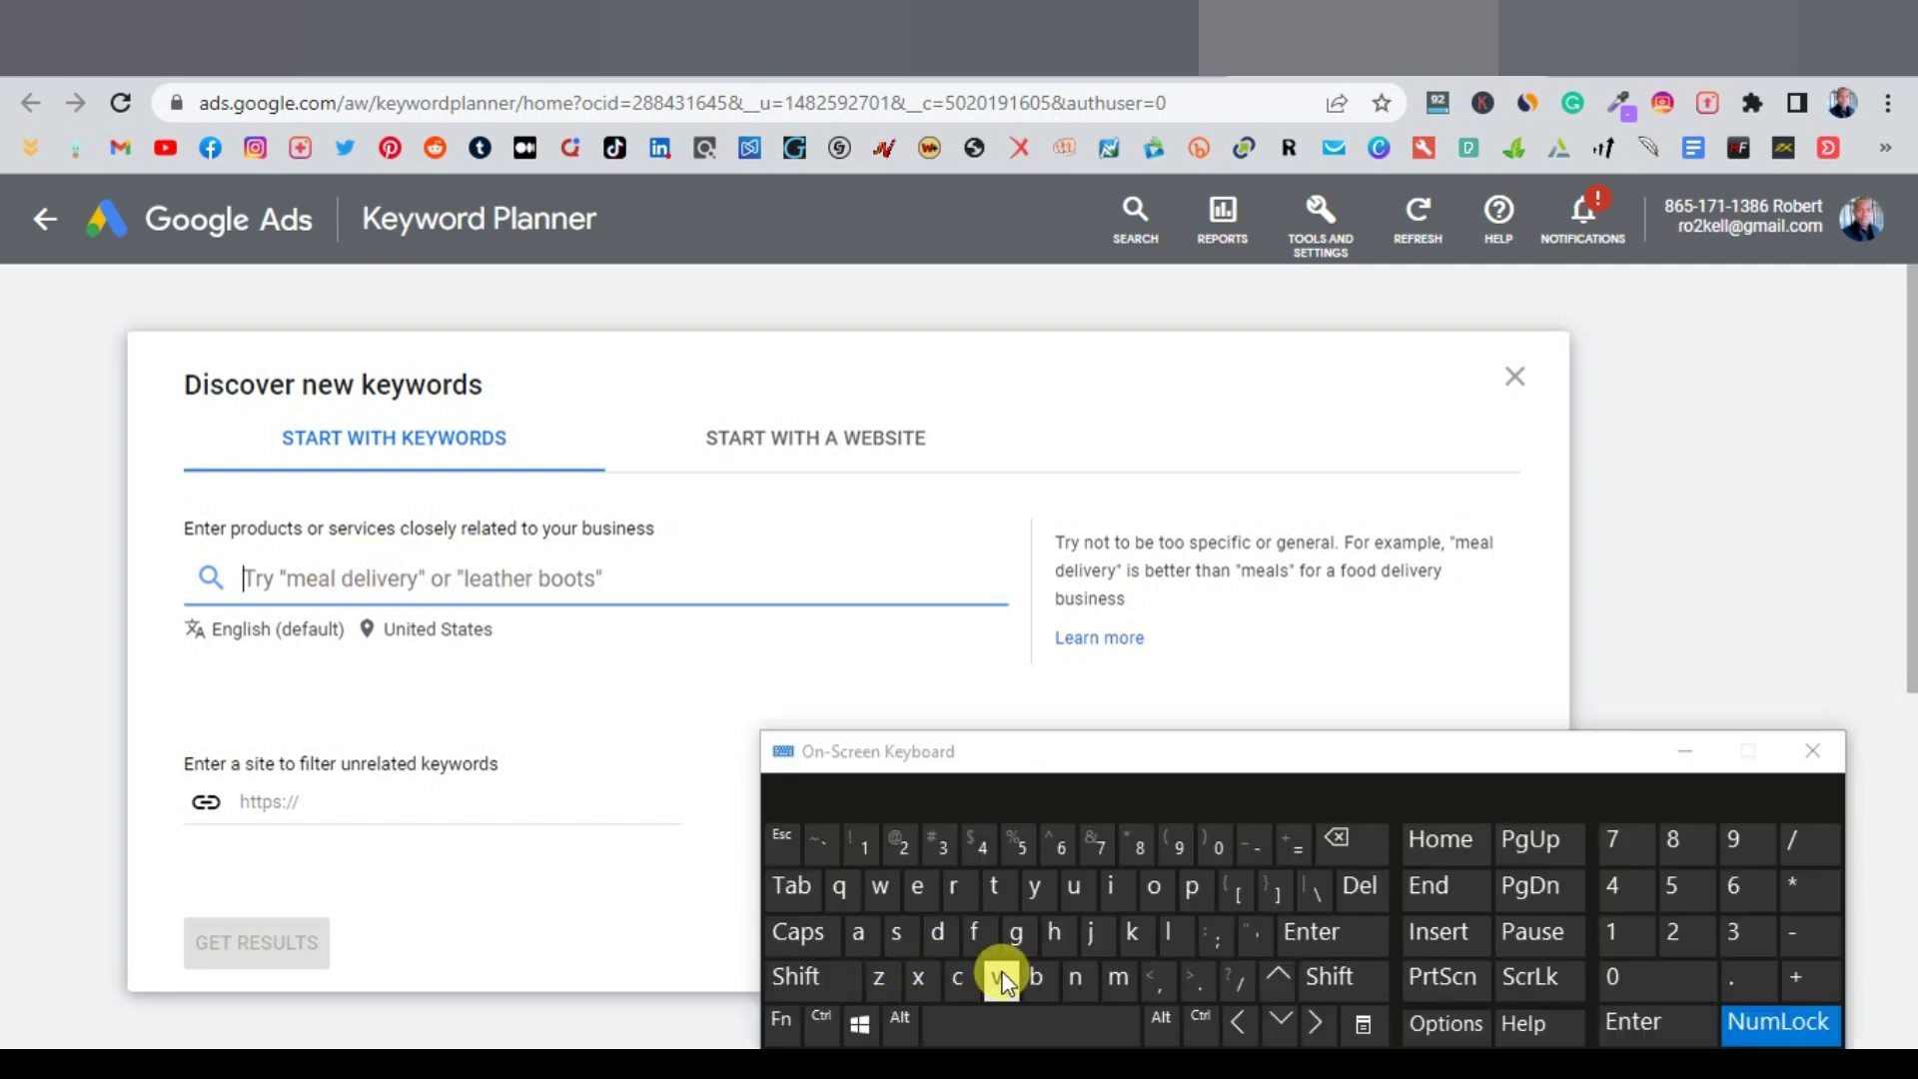
{"action": "type", "text": "gift cards"}
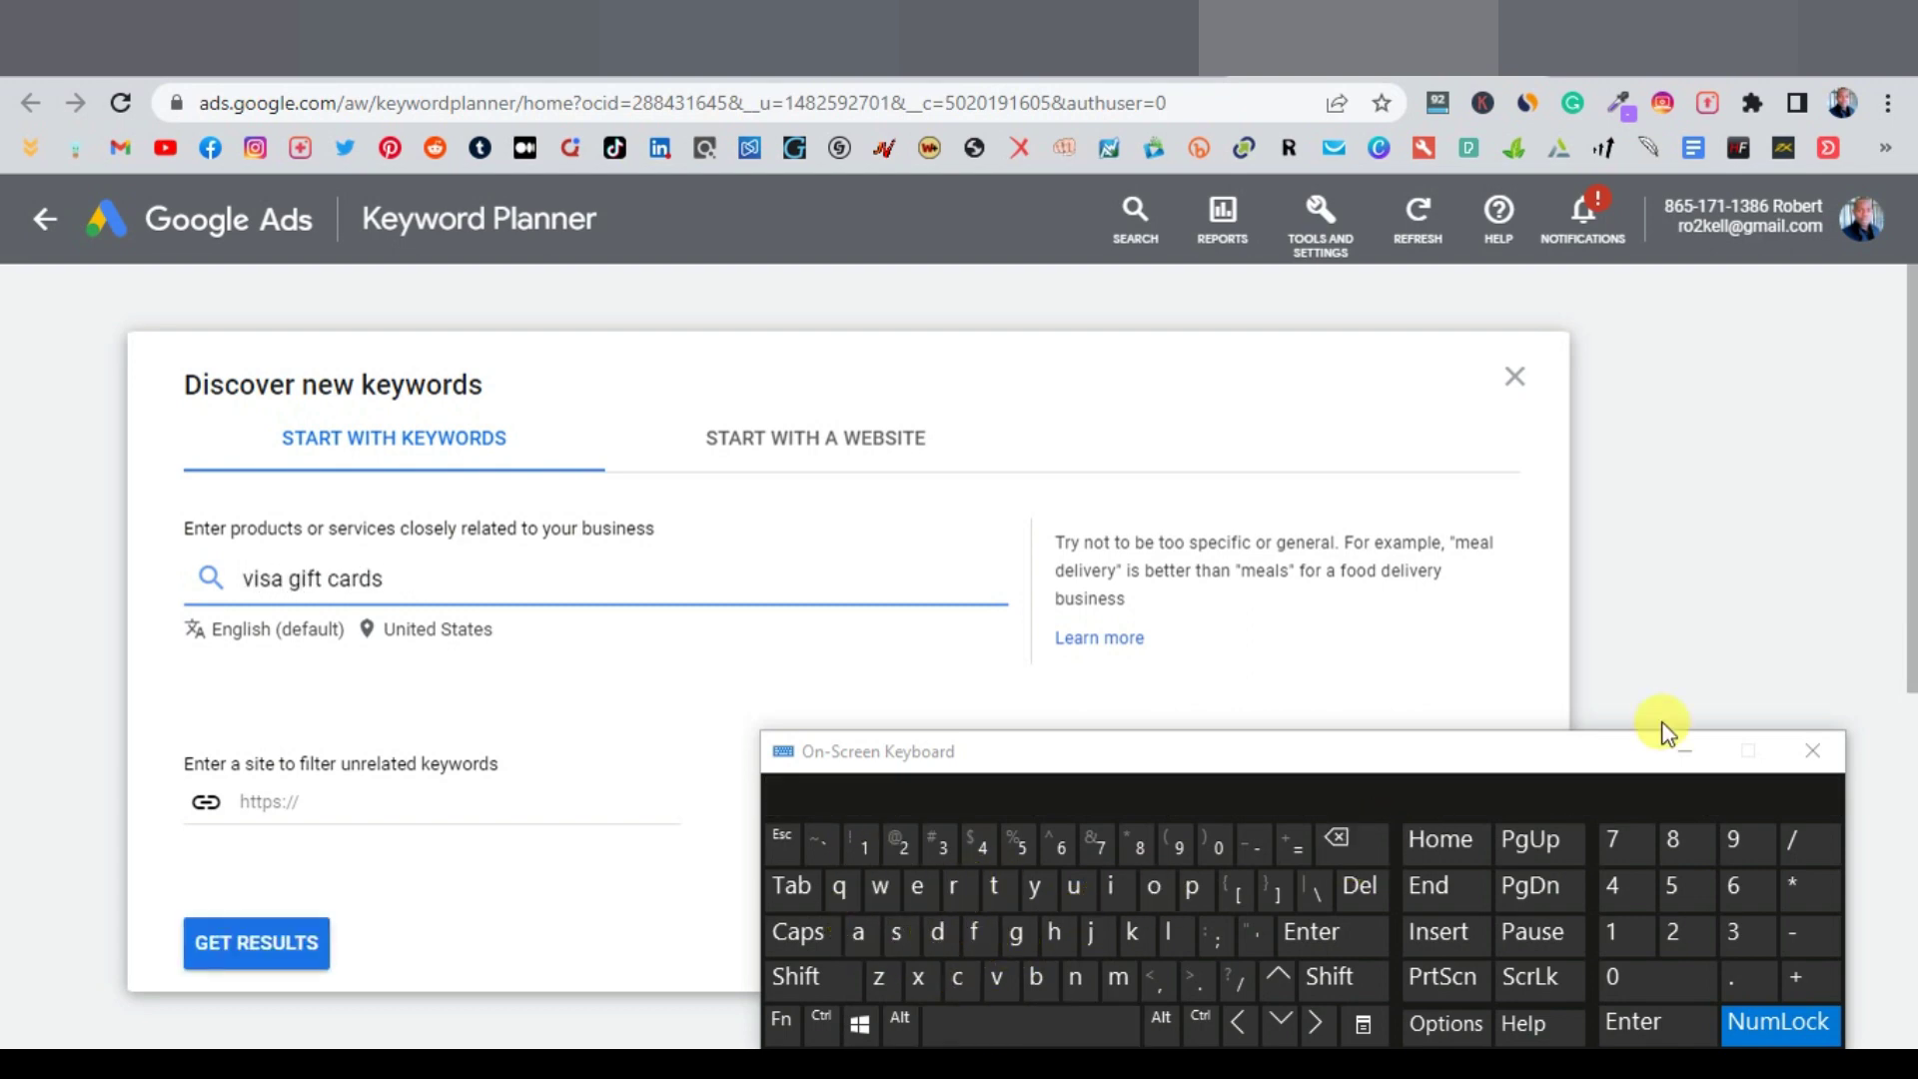
{"action": "left_click", "coordinate": [1813, 750]}
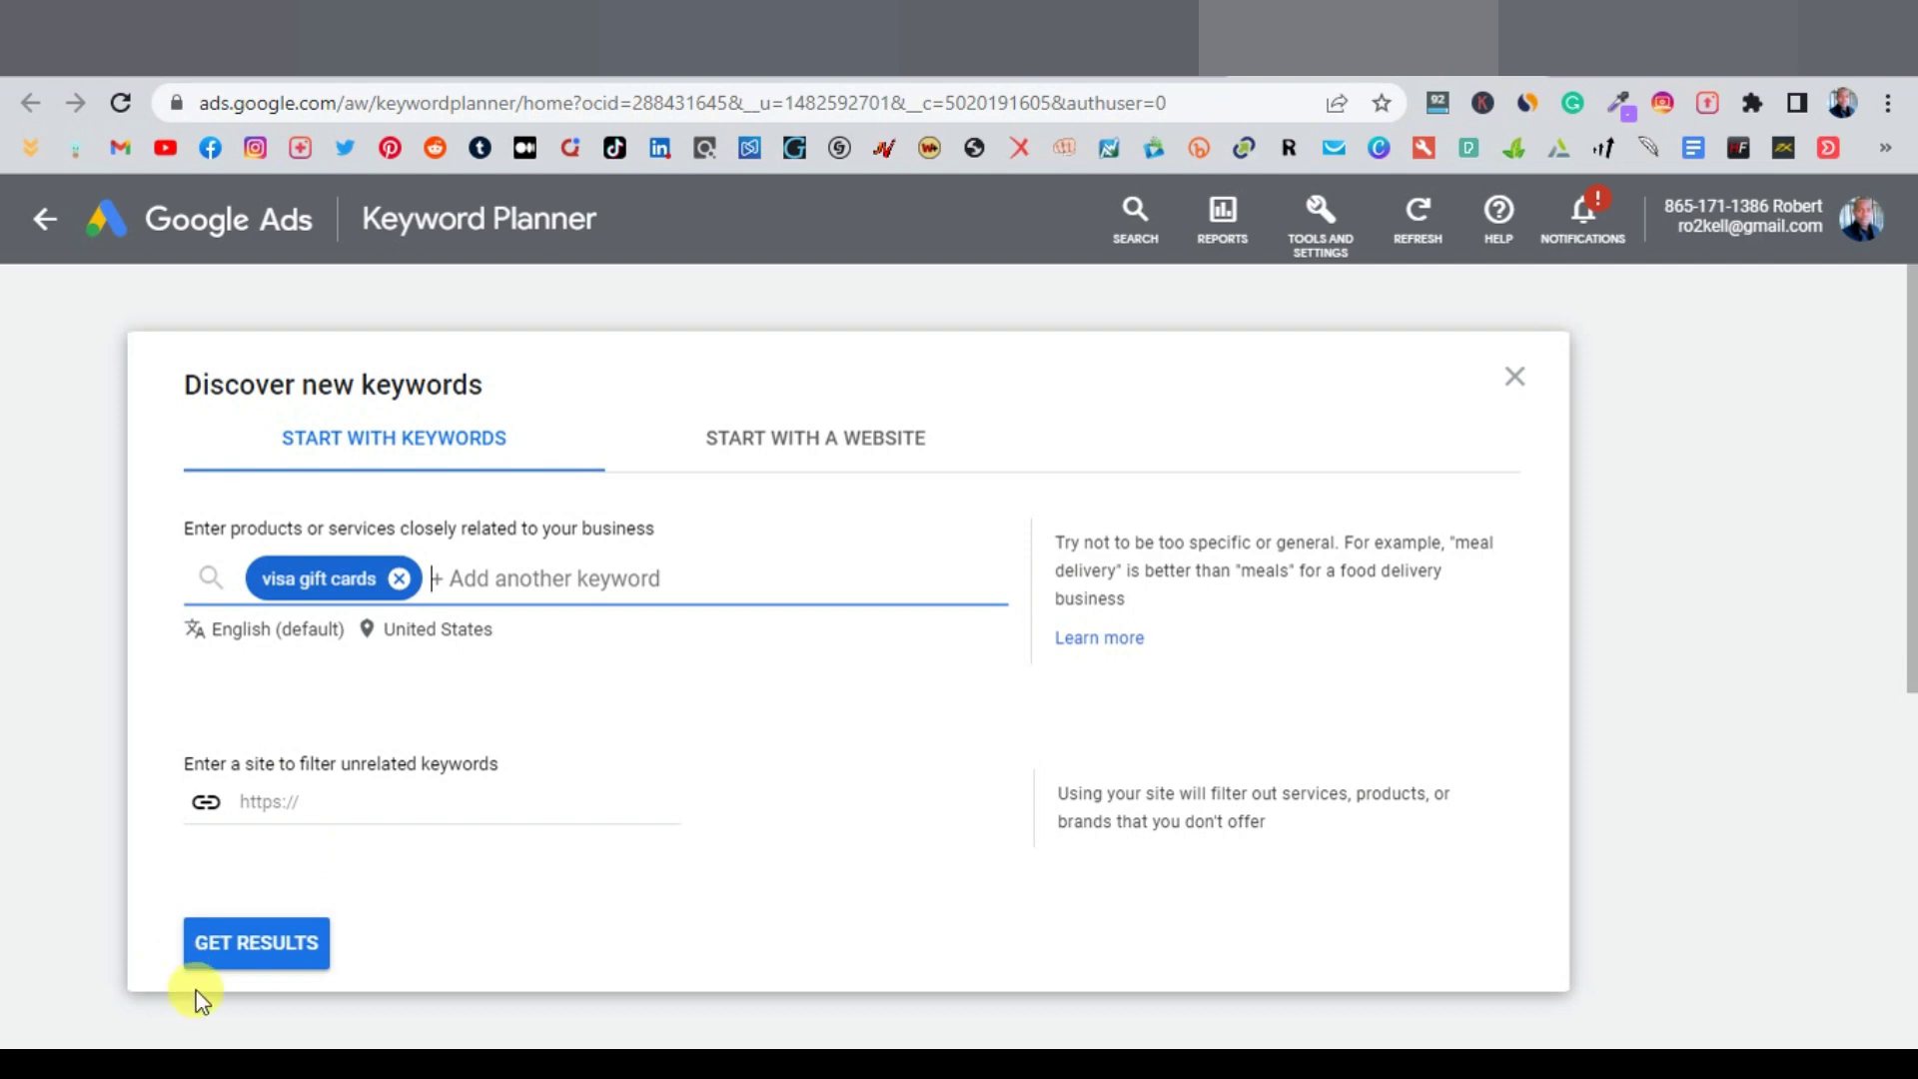
{"action": "left_click", "coordinate": [236, 962]}
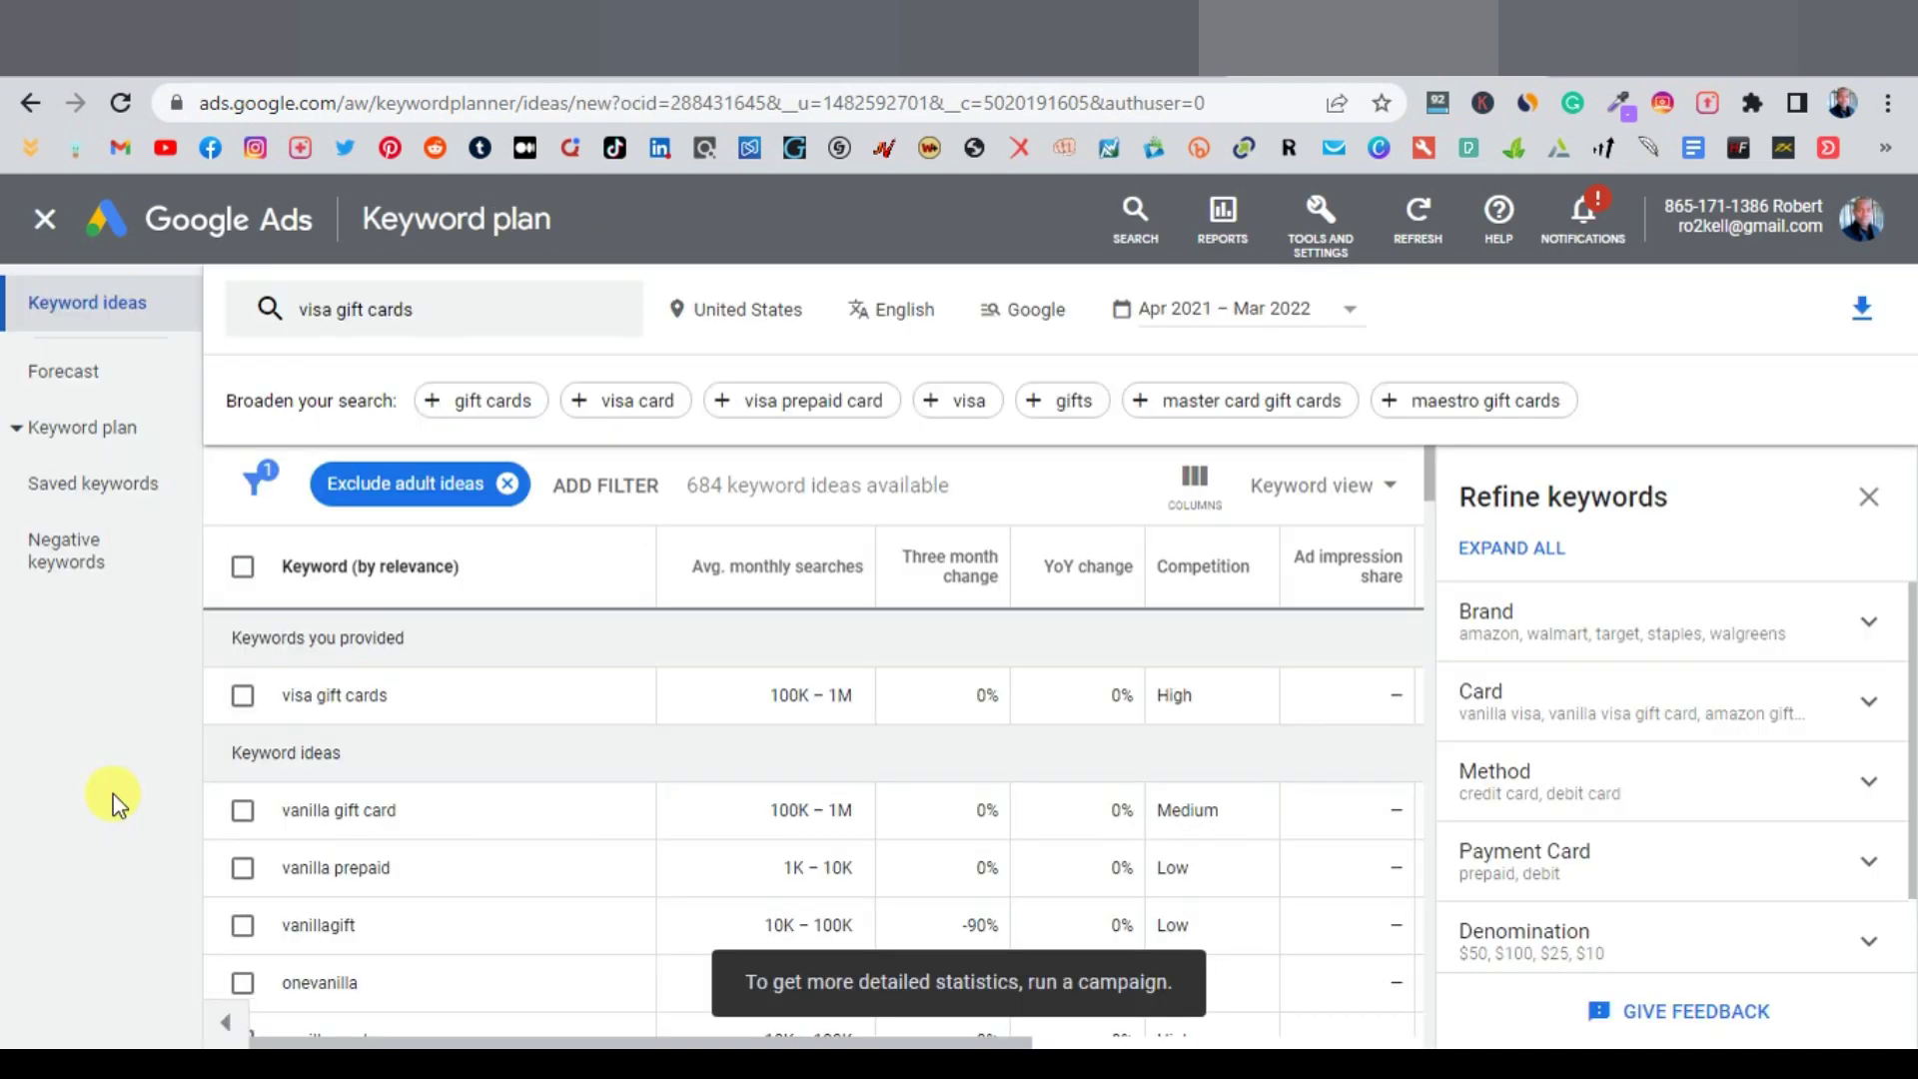
Copy the keyword "visa gift cards" from the keyword ideas into the campaign draft's ad group keywords
{"action": "mouse_move", "coordinate": [706, 578]}
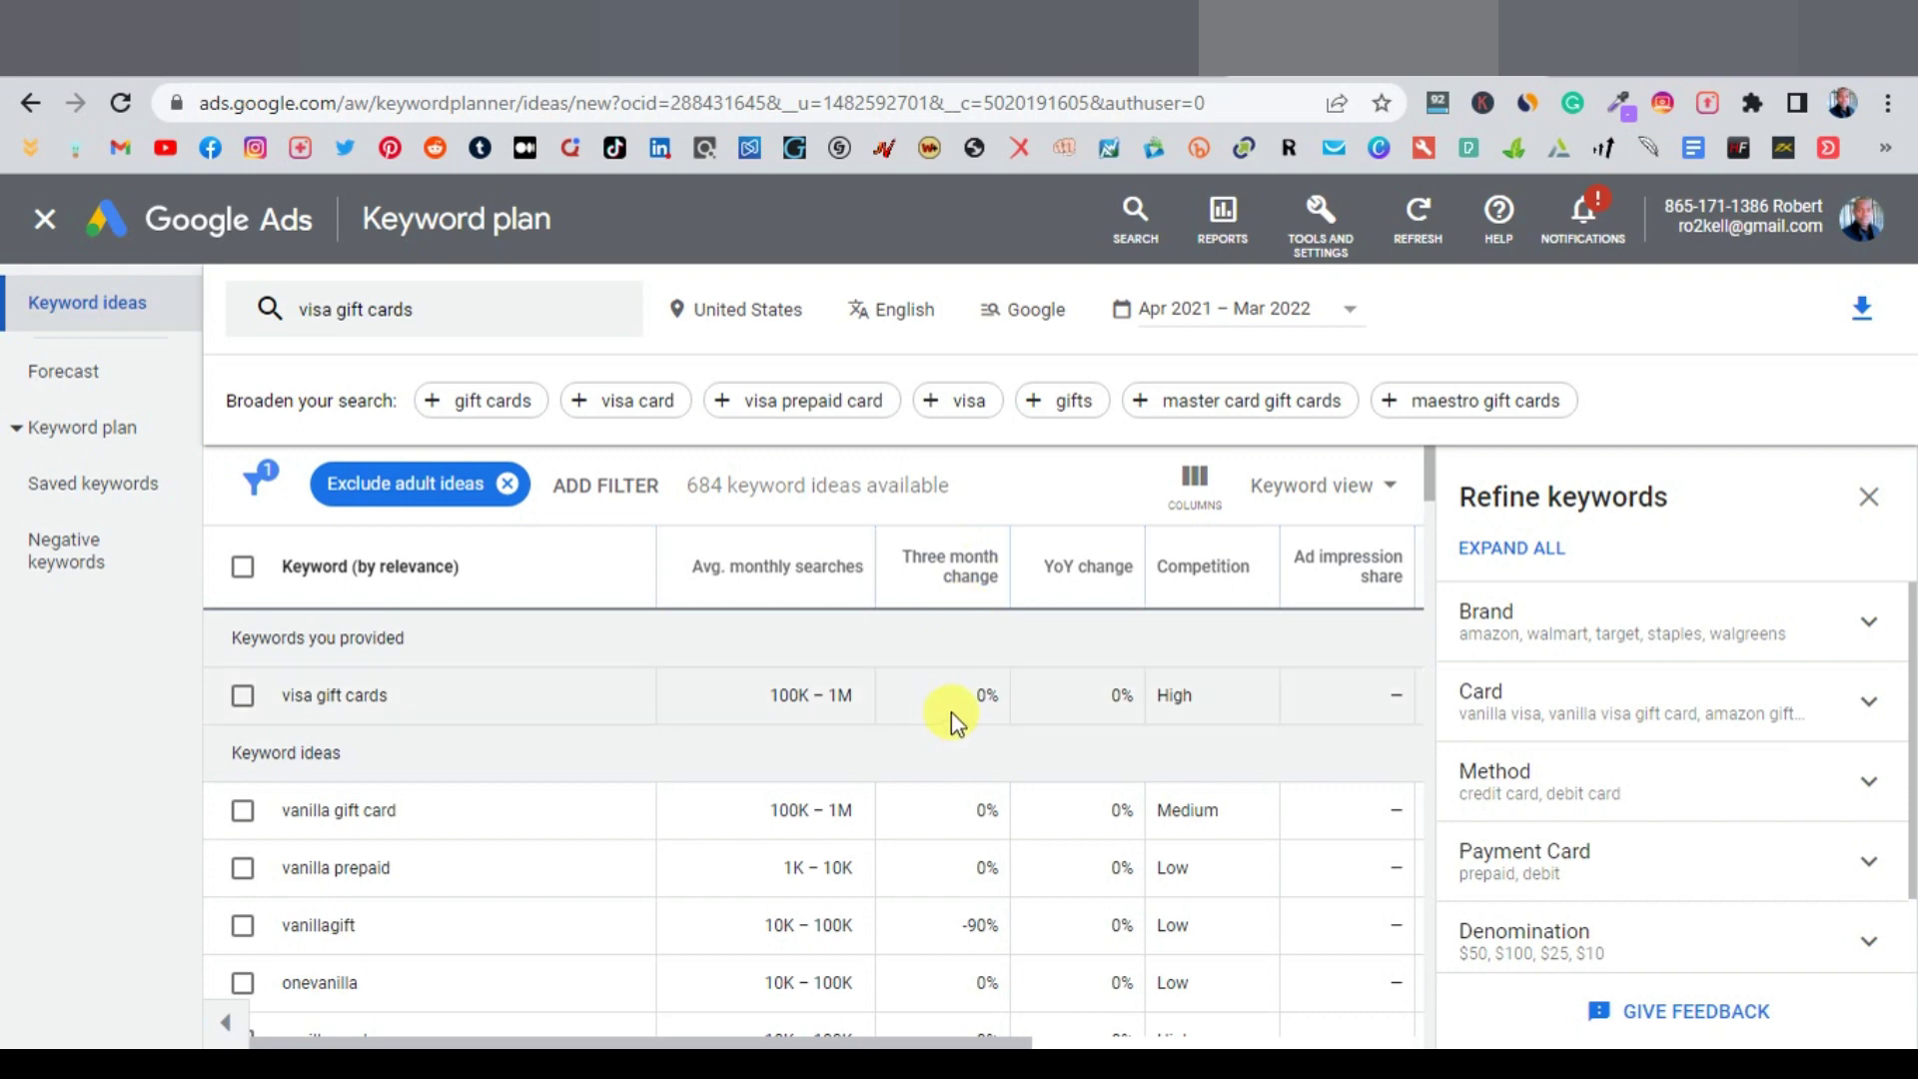
{"action": "mouse_move", "coordinate": [1093, 586]}
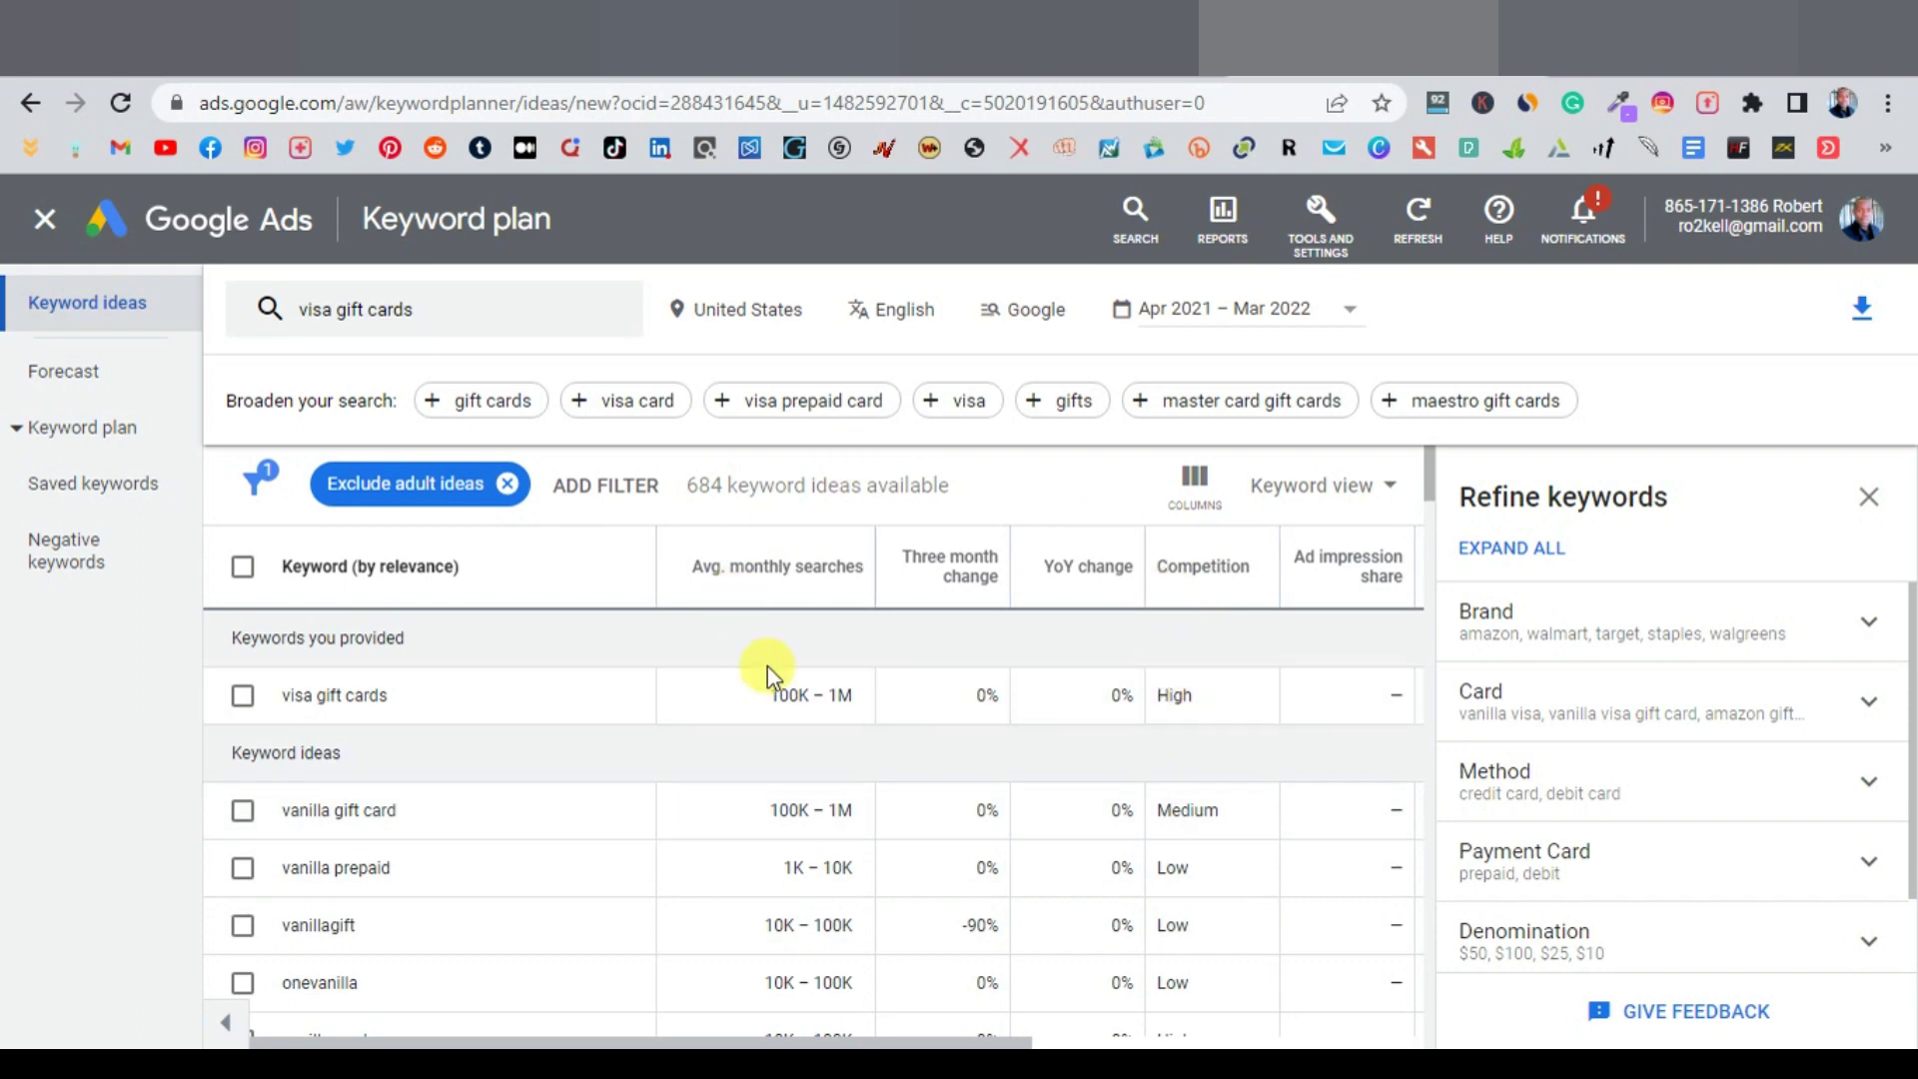
{"action": "mouse_move", "coordinate": [815, 582]}
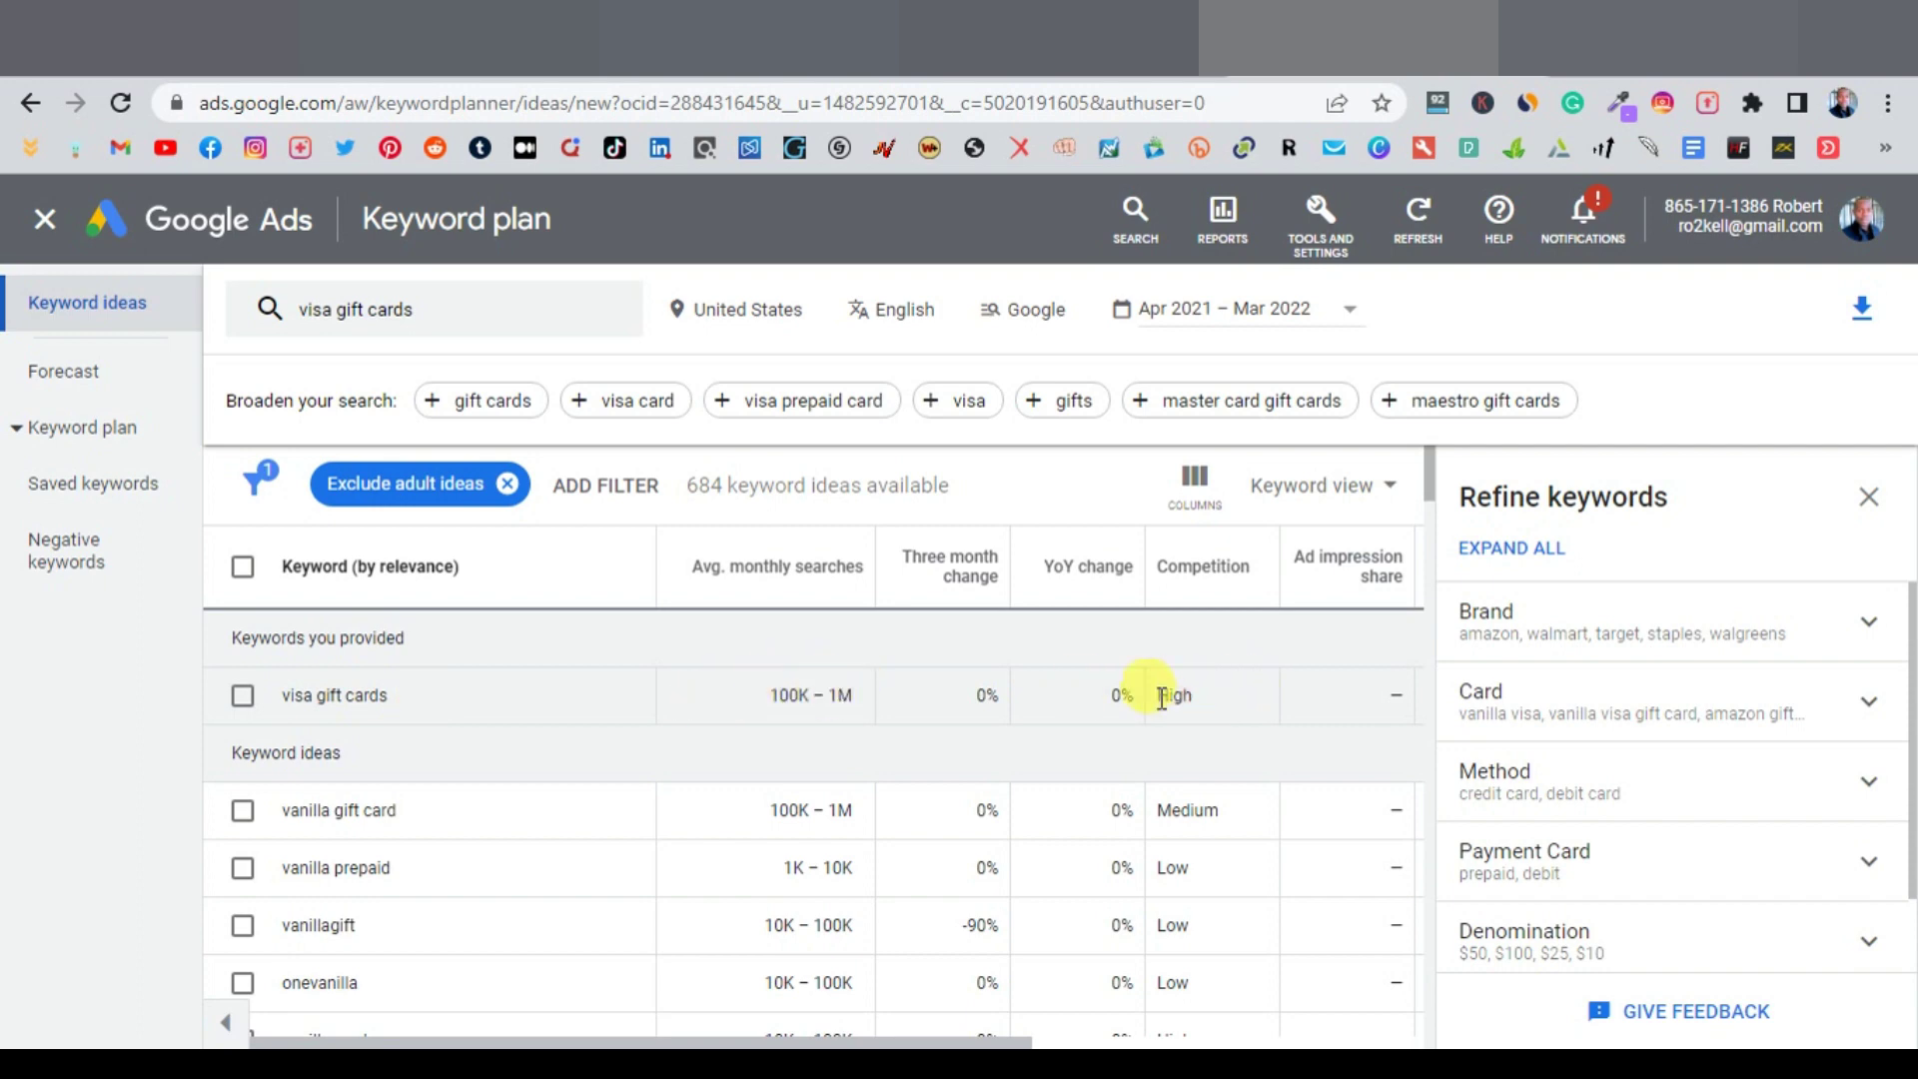
{"action": "triple_click", "coordinate": [381, 705]}
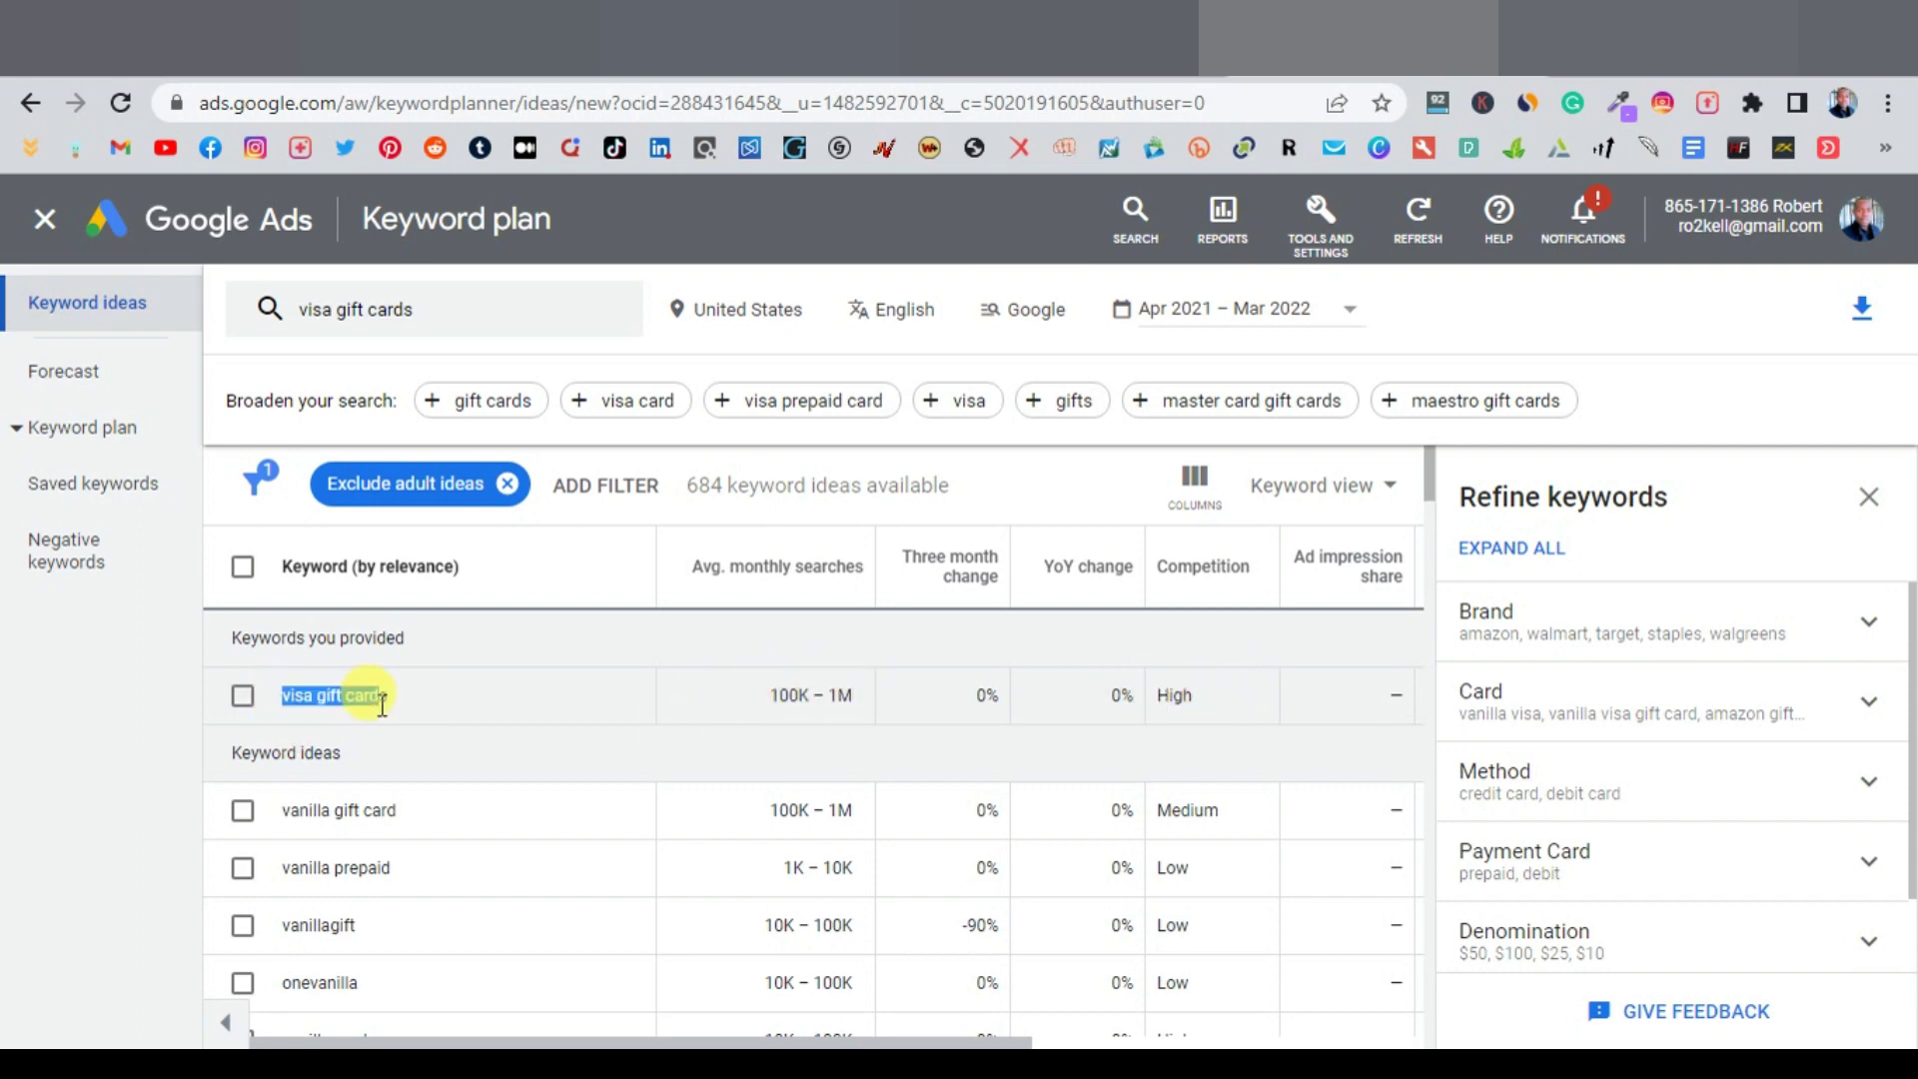
{"action": "right_click", "coordinate": [382, 704]}
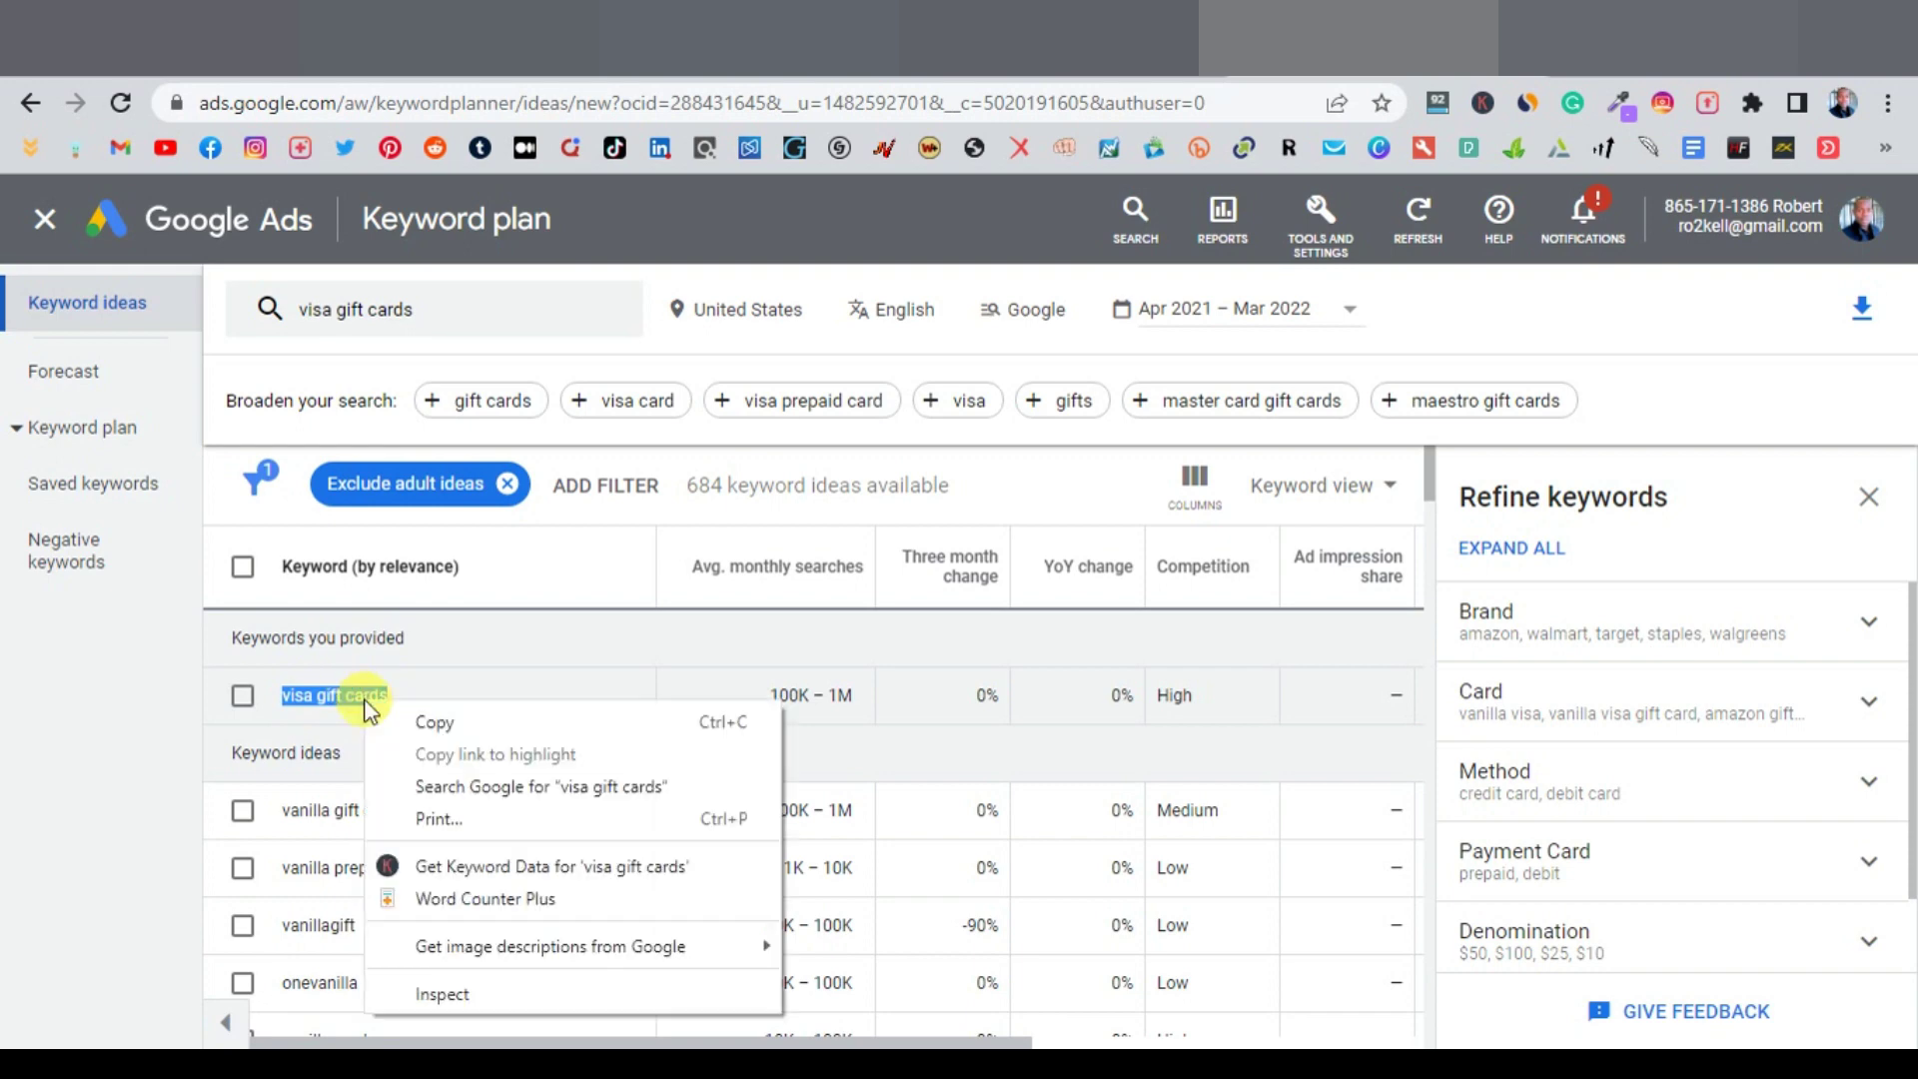
{"action": "left_click", "coordinate": [455, 721]}
{"action": "key", "text": "ctrl+Page_Up"}
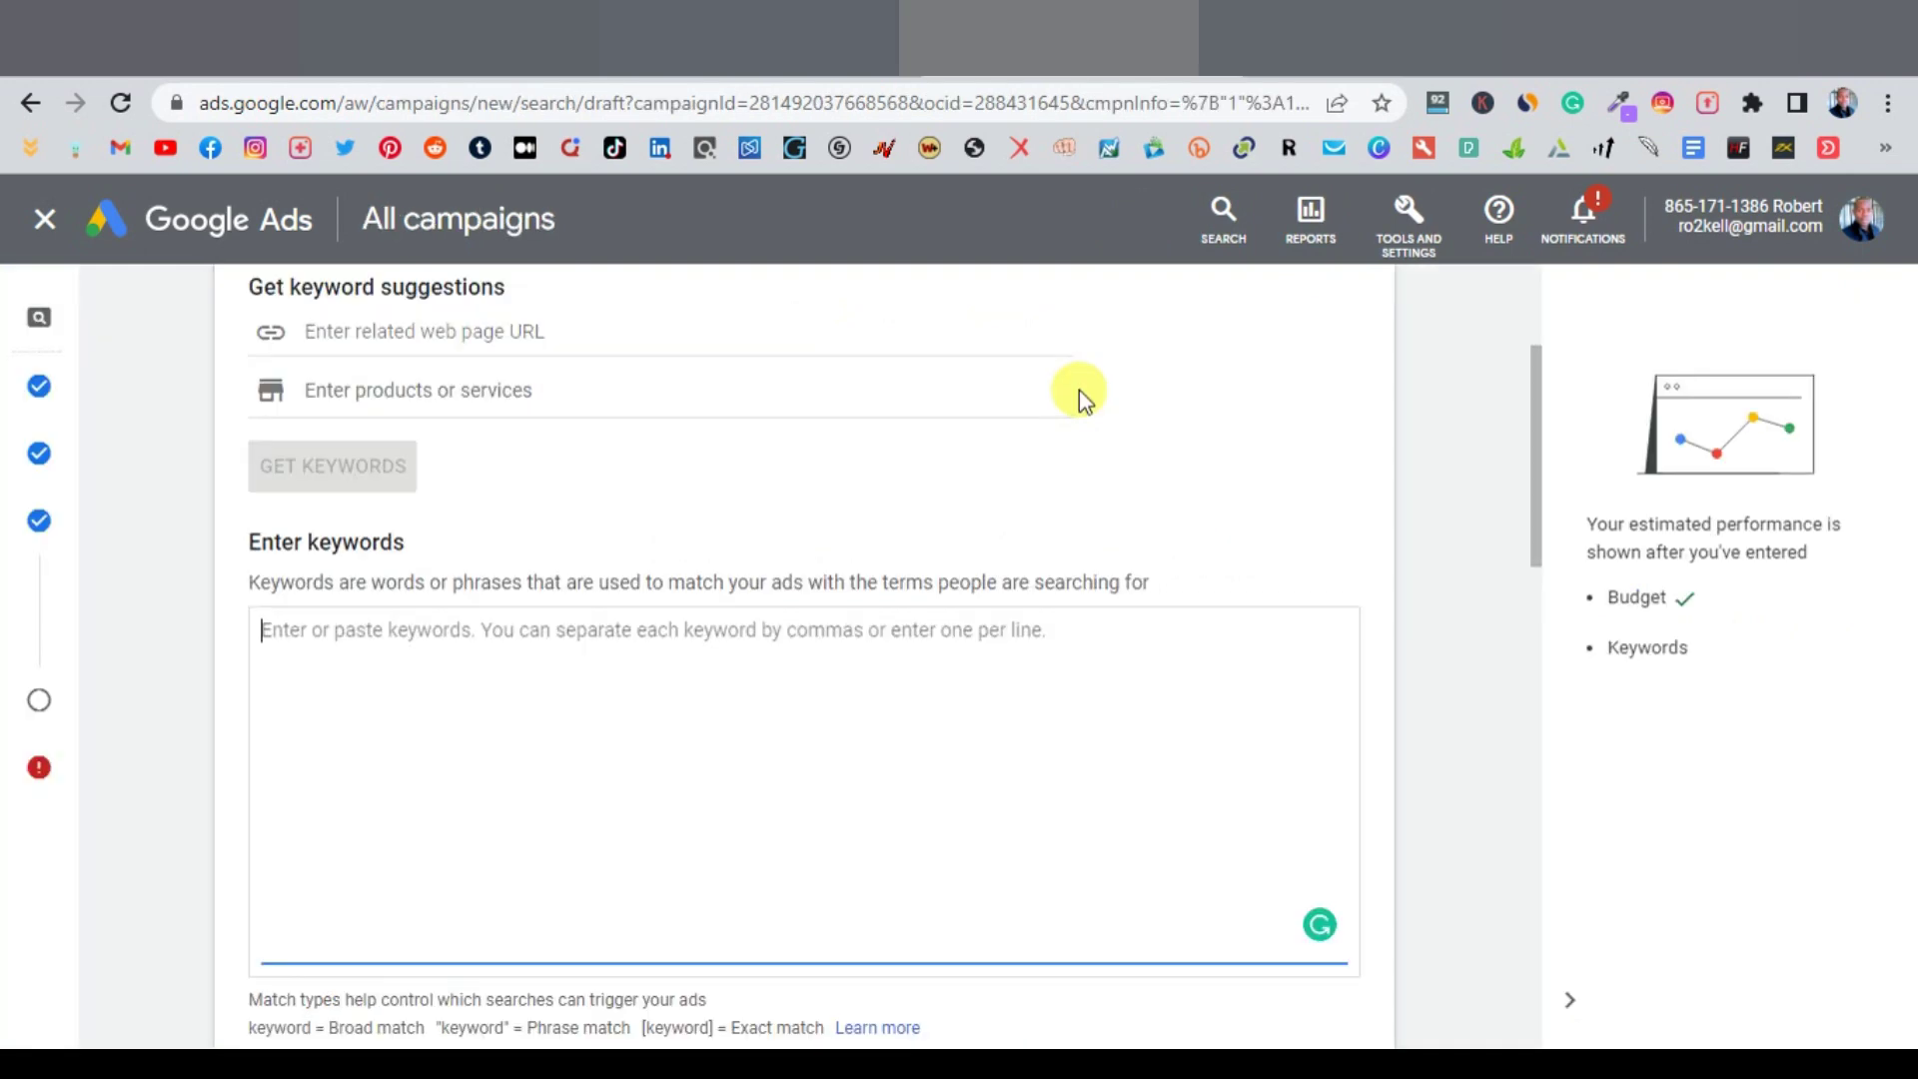
{"action": "right_click", "coordinate": [305, 637]}
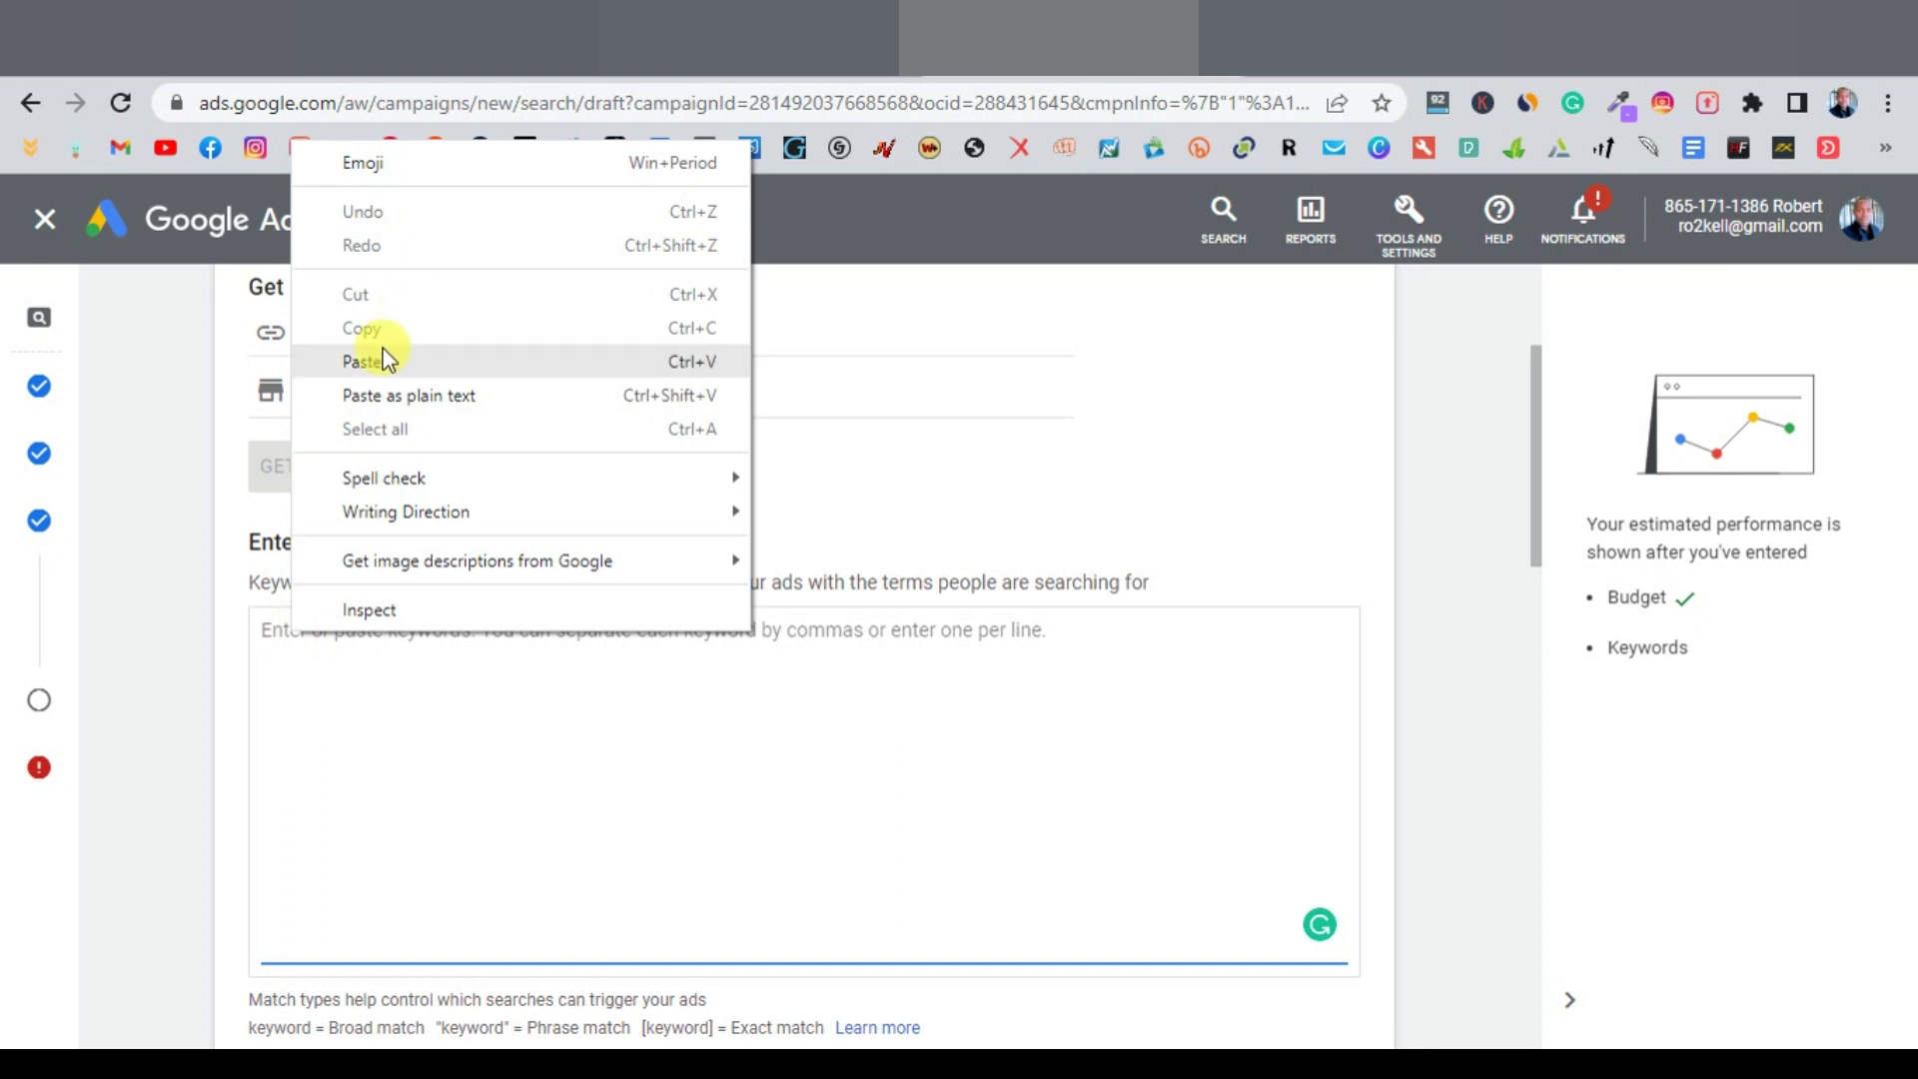
{"action": "left_click", "coordinate": [386, 358]}
{"action": "key", "text": "ctrl+v"}
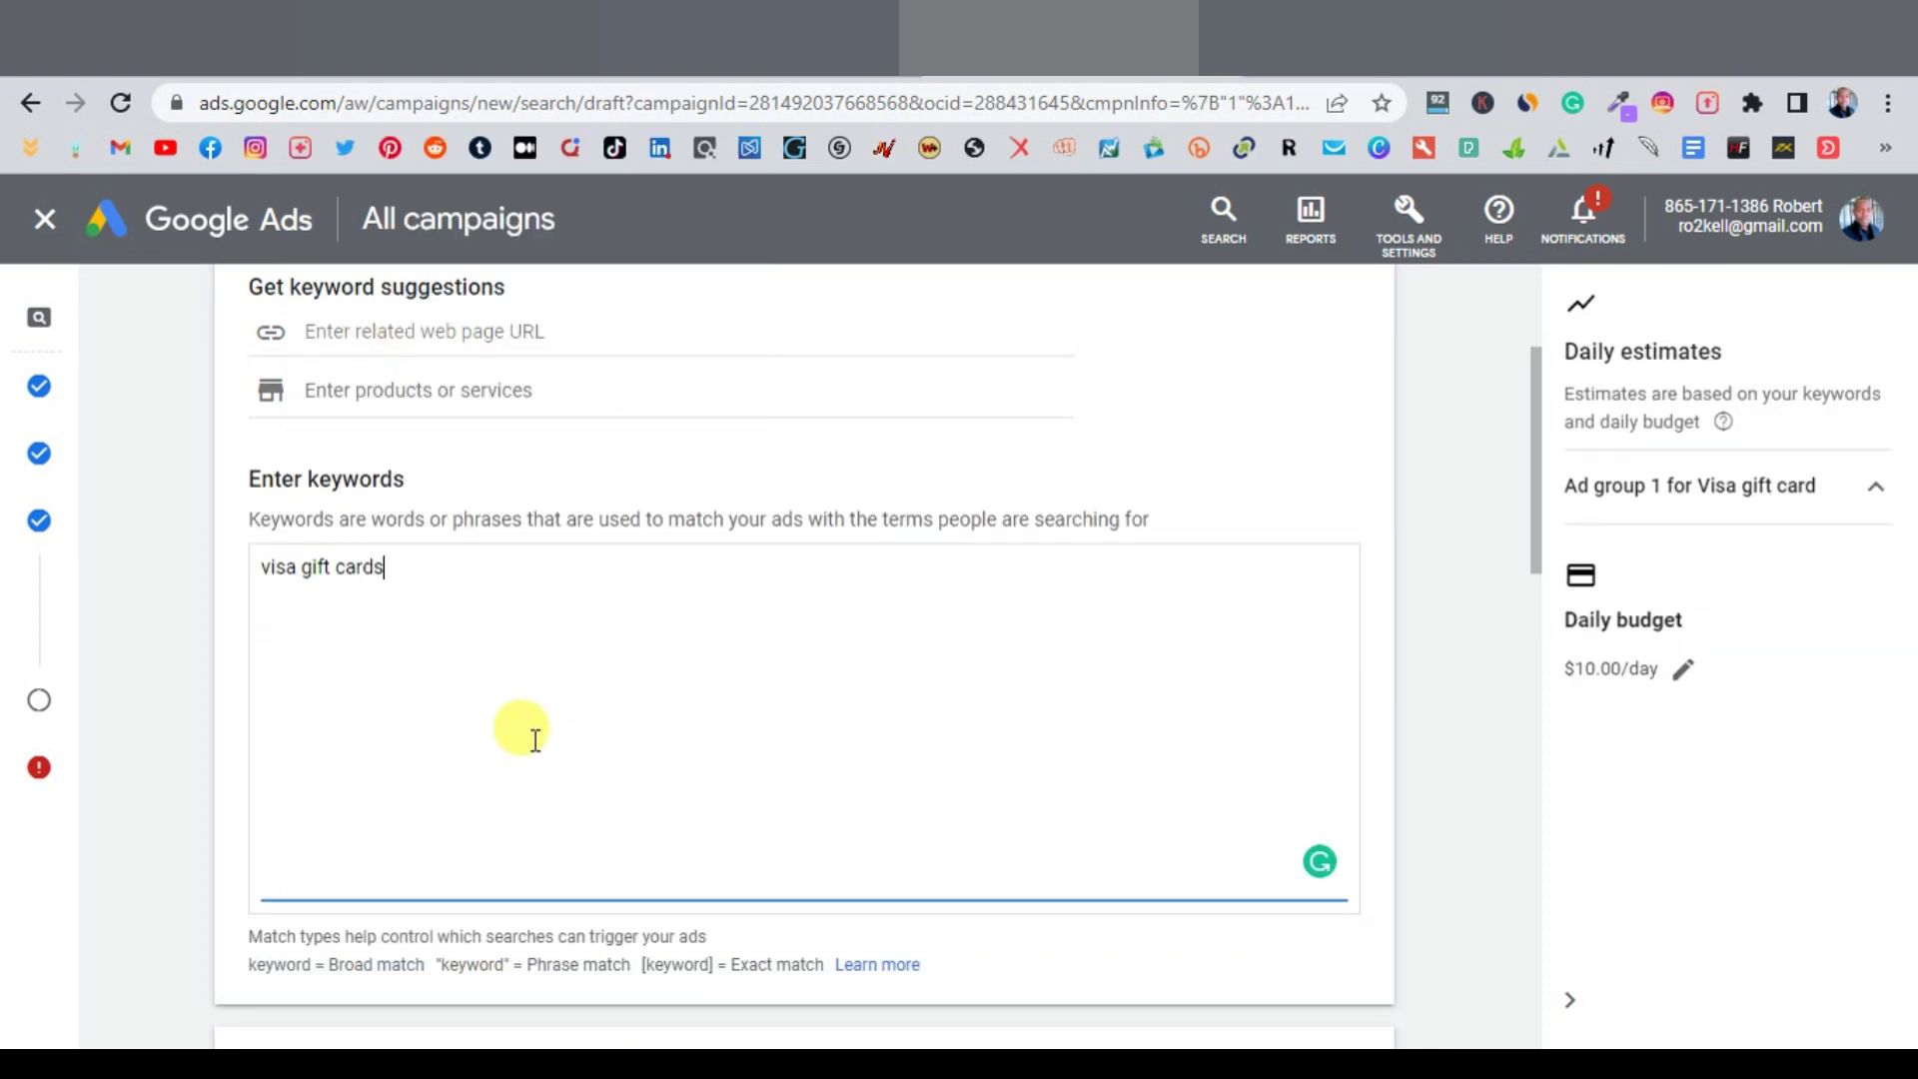
Return to the Keyword Planner results and examine the other keyword ideas, their monthly searches and competition
{"action": "left_click", "coordinate": [1349, 45]}
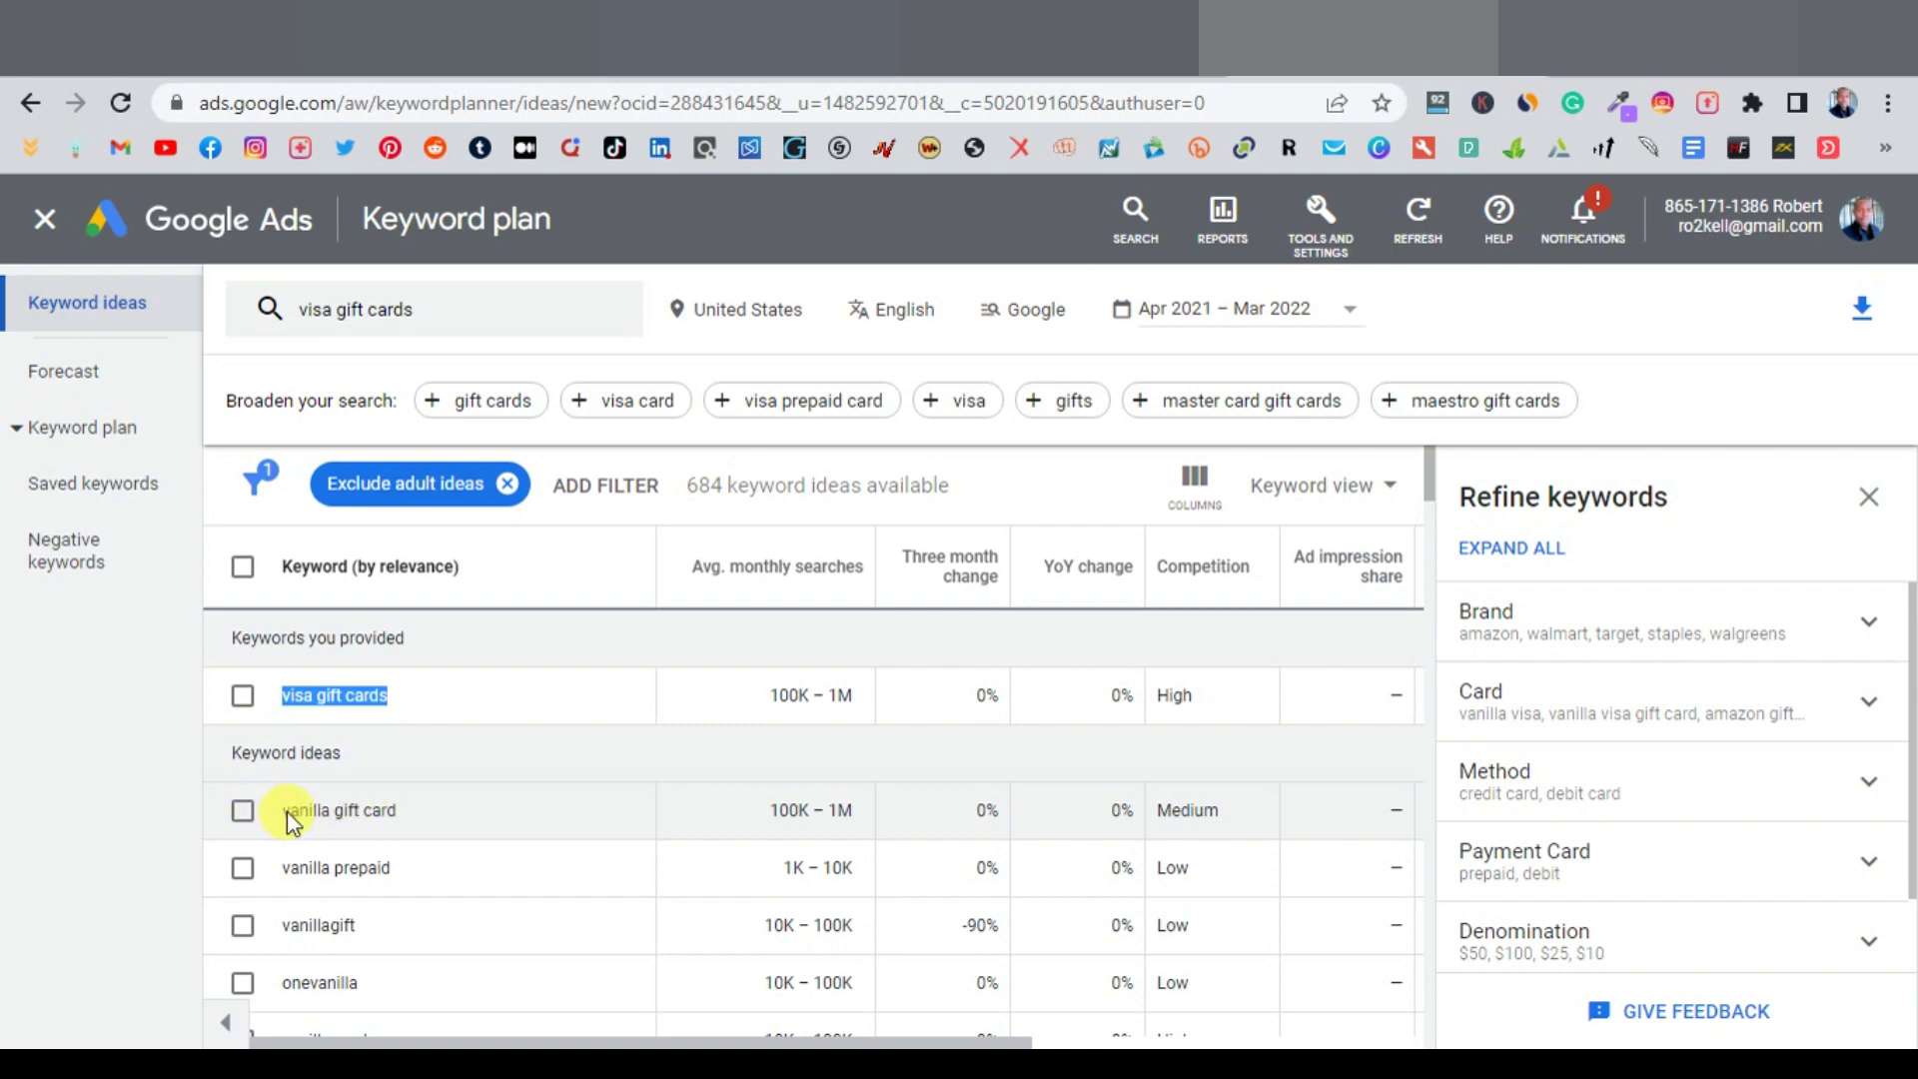
{"action": "scroll", "coordinate": [338, 852], "scroll_direction": "down", "scroll_amount": 2}
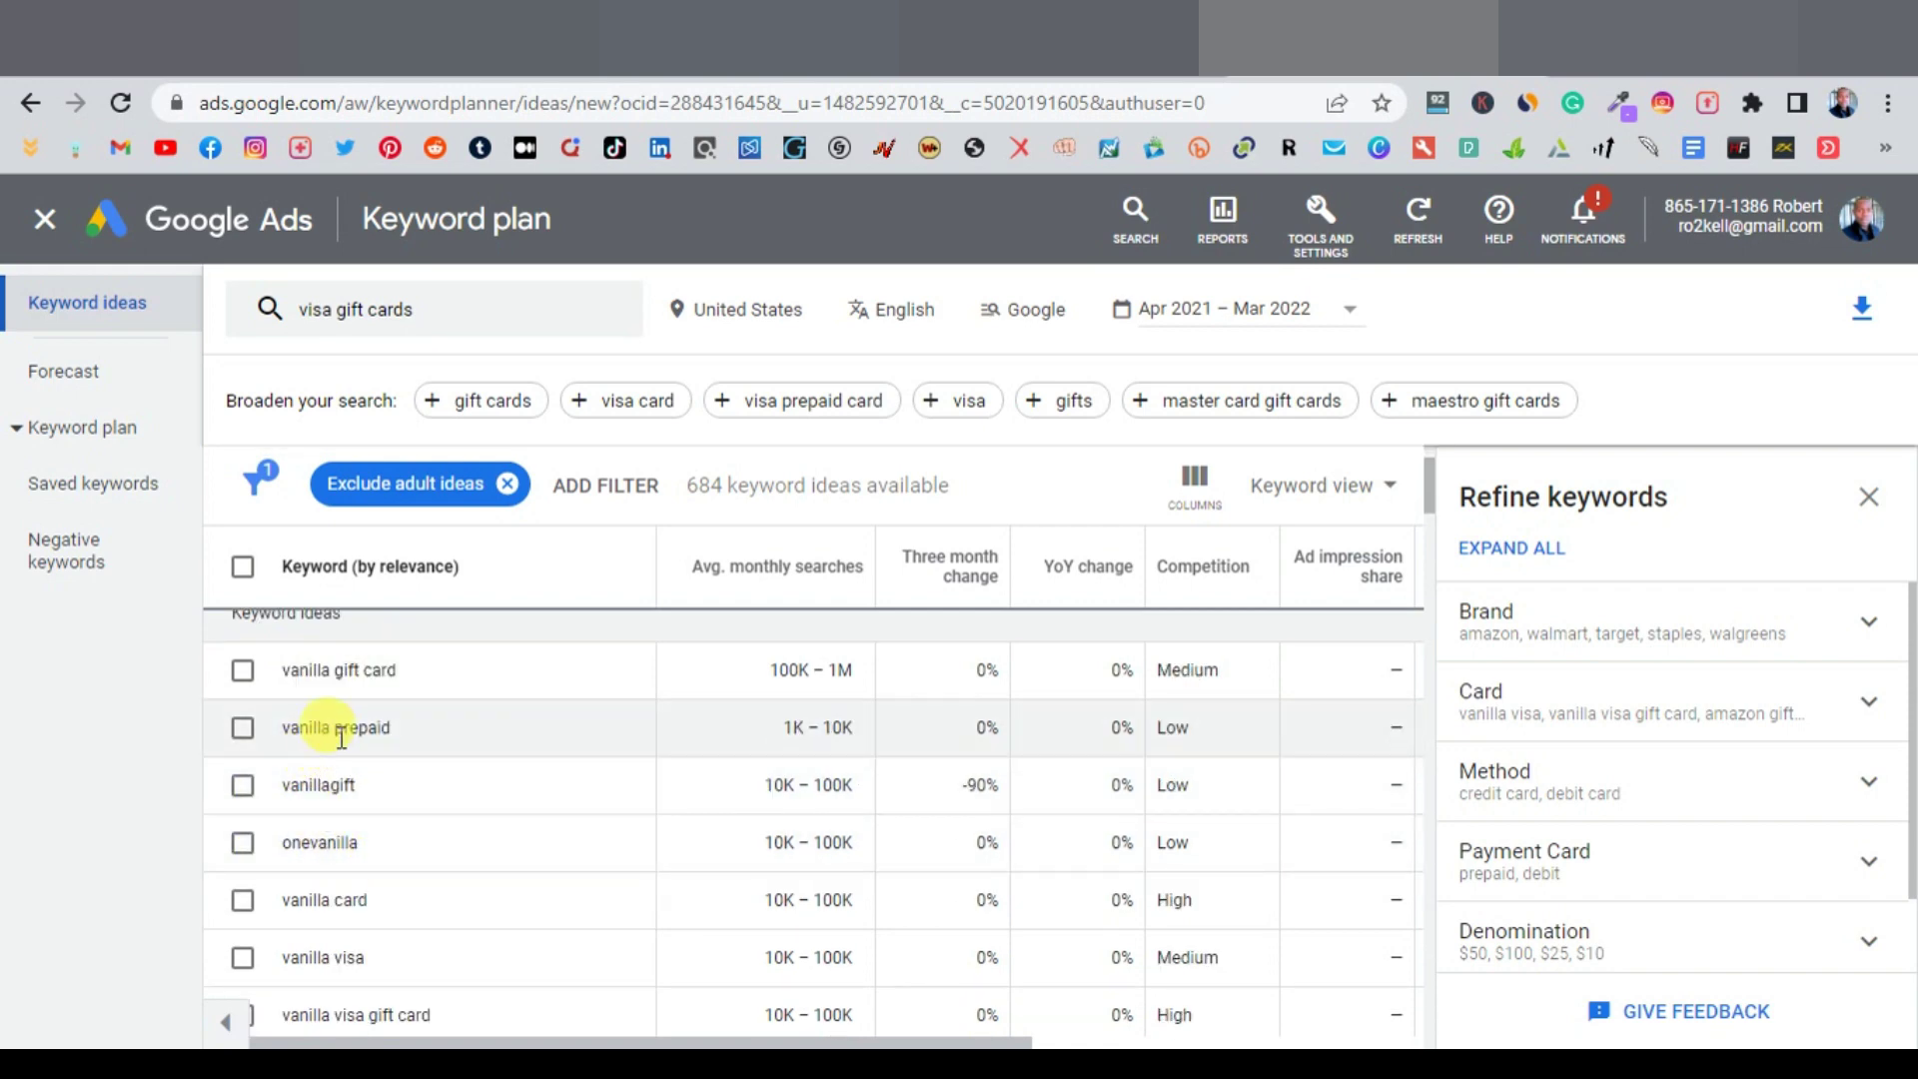
{"action": "scroll", "coordinate": [339, 798], "scroll_direction": "down", "scroll_amount": 2}
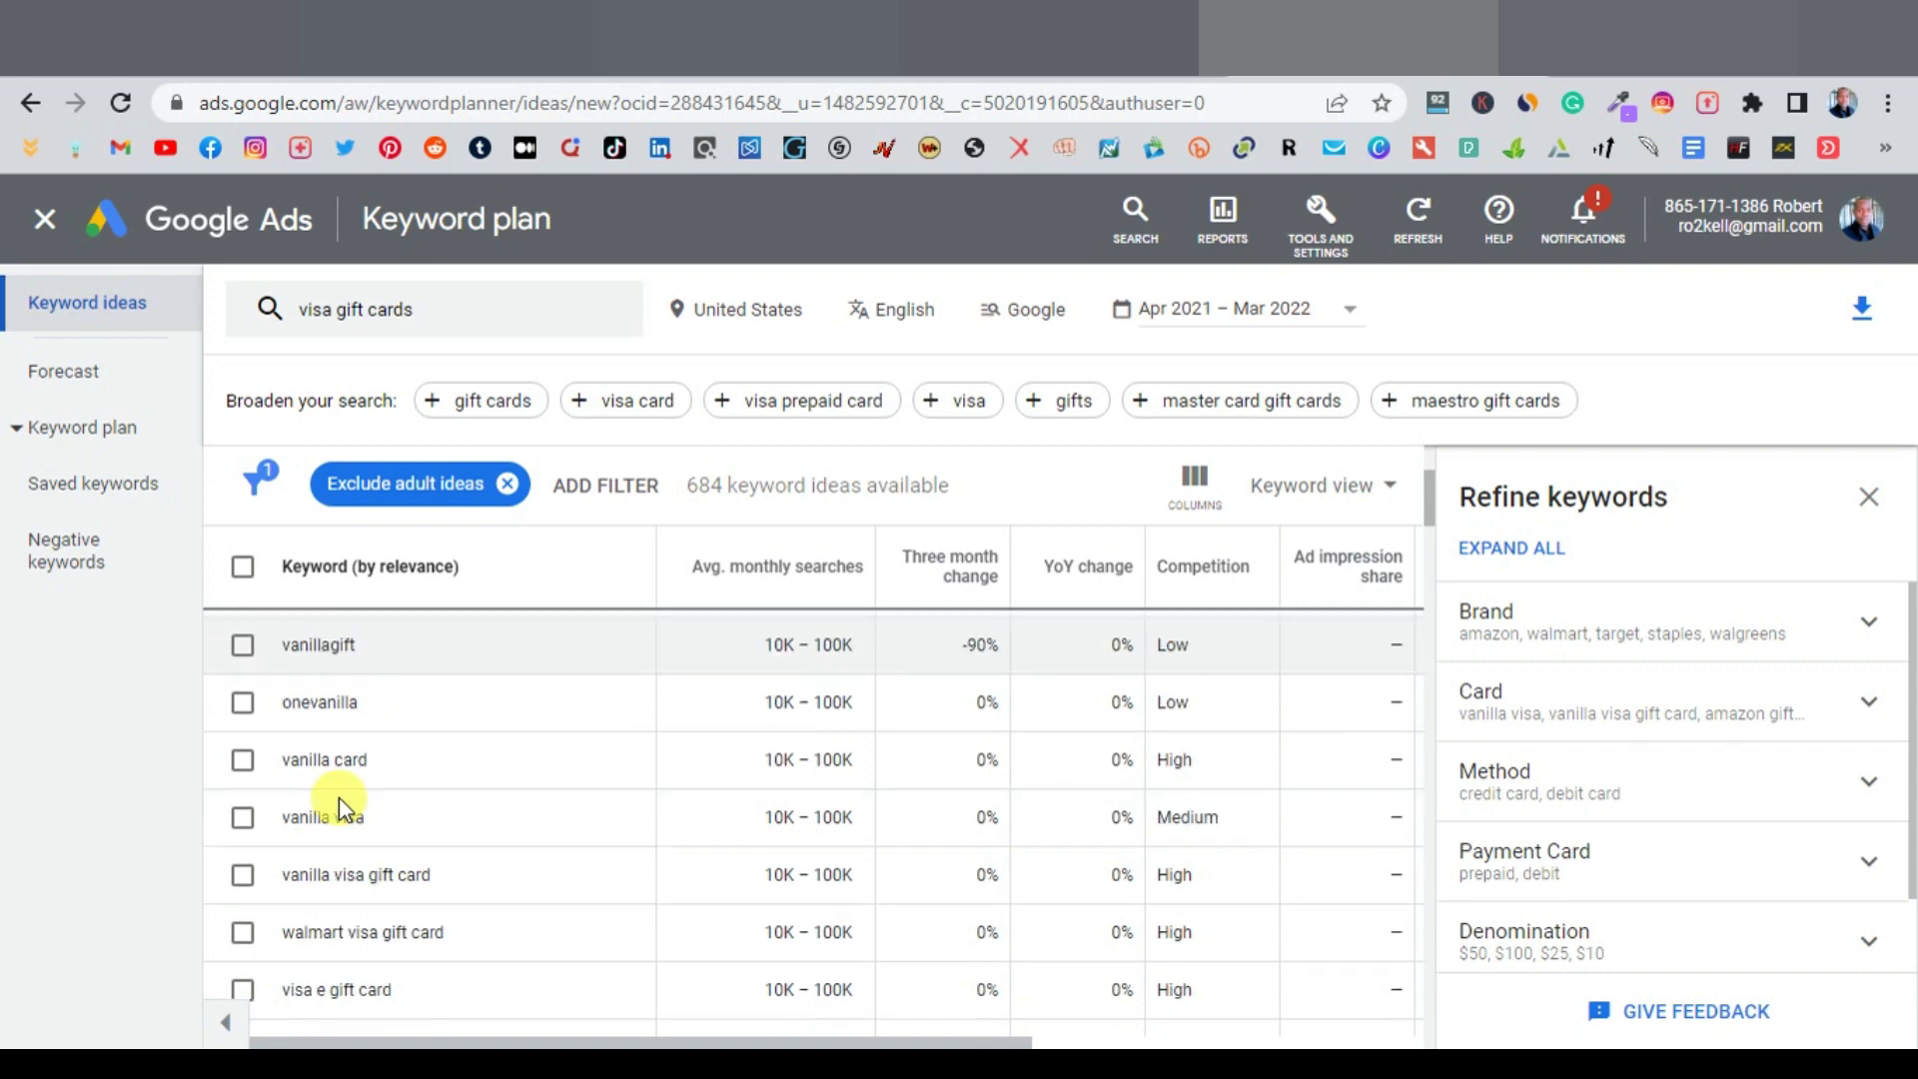
{"action": "scroll", "coordinate": [334, 919], "scroll_direction": "up", "scroll_amount": 4}
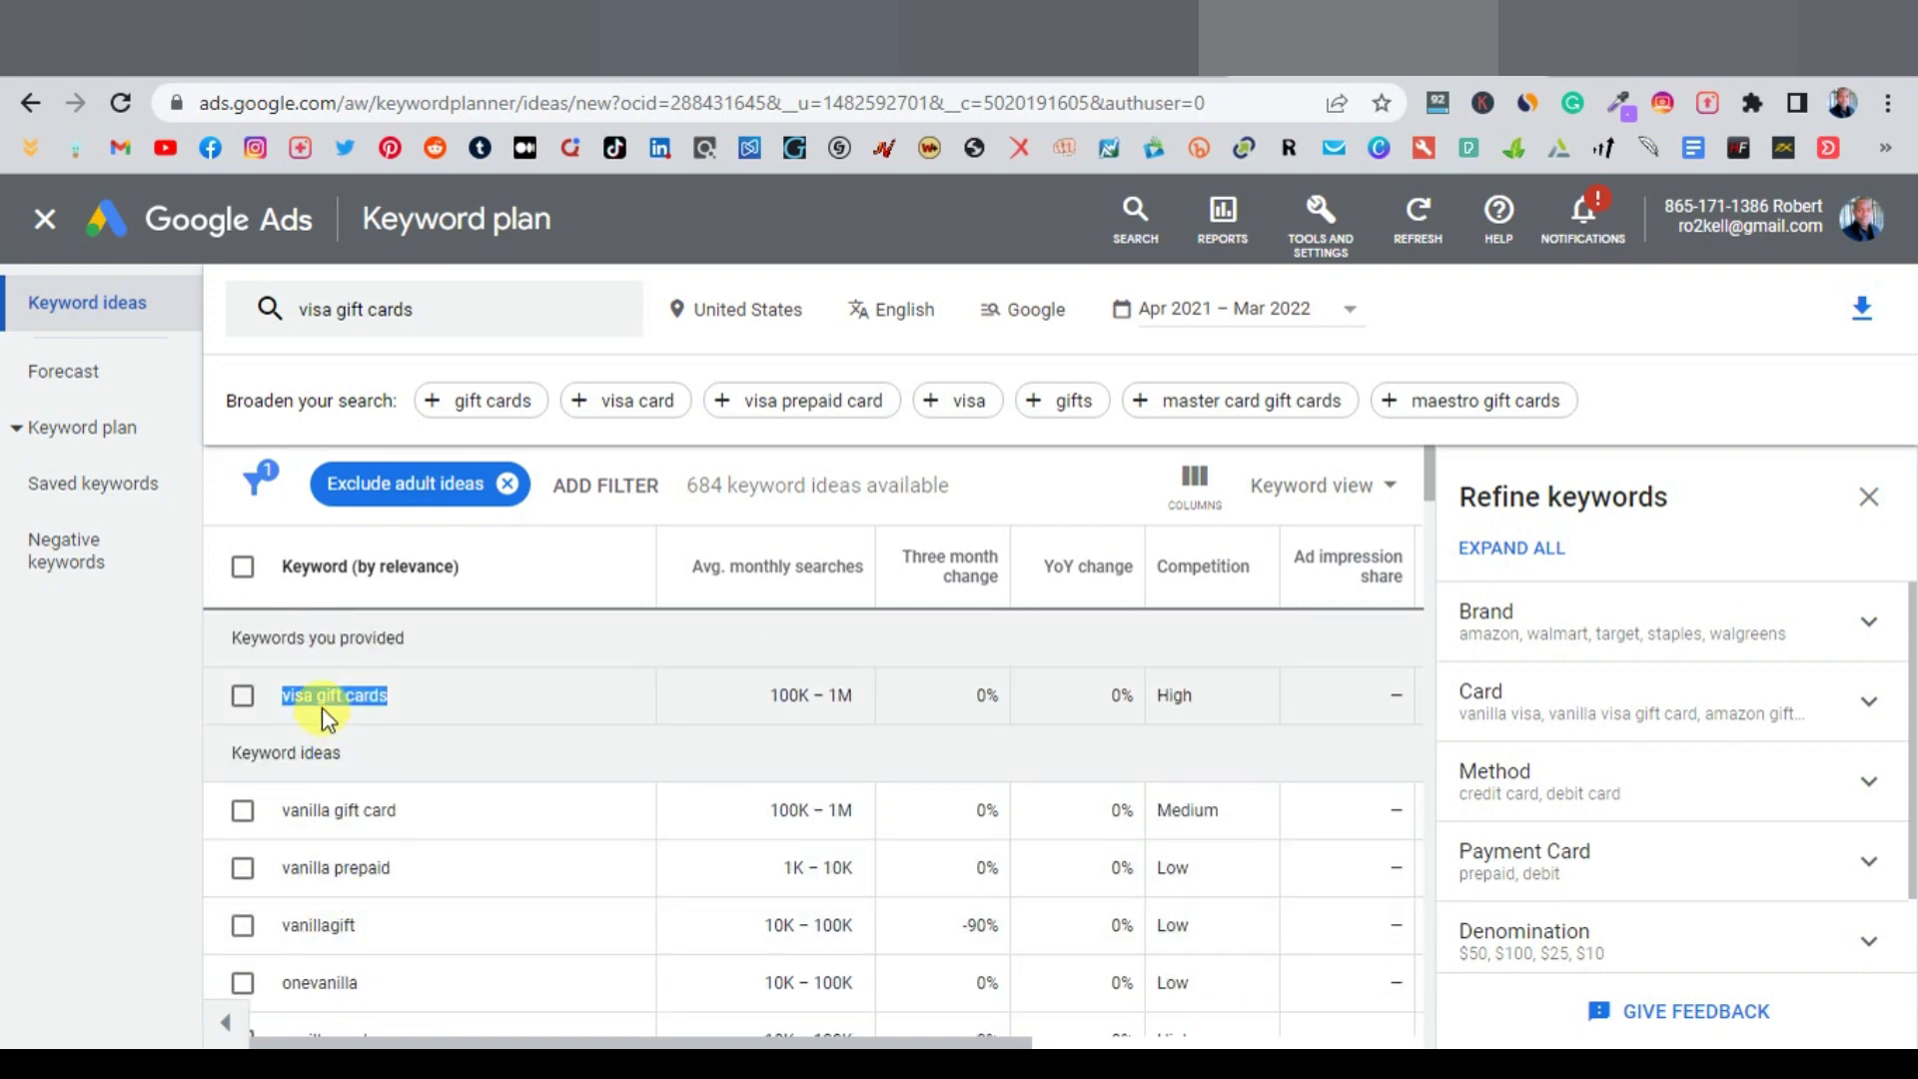
Replace the Keyword Planner search term with "gift card" and get its keyword ideas
{"action": "left_click", "coordinate": [421, 314]}
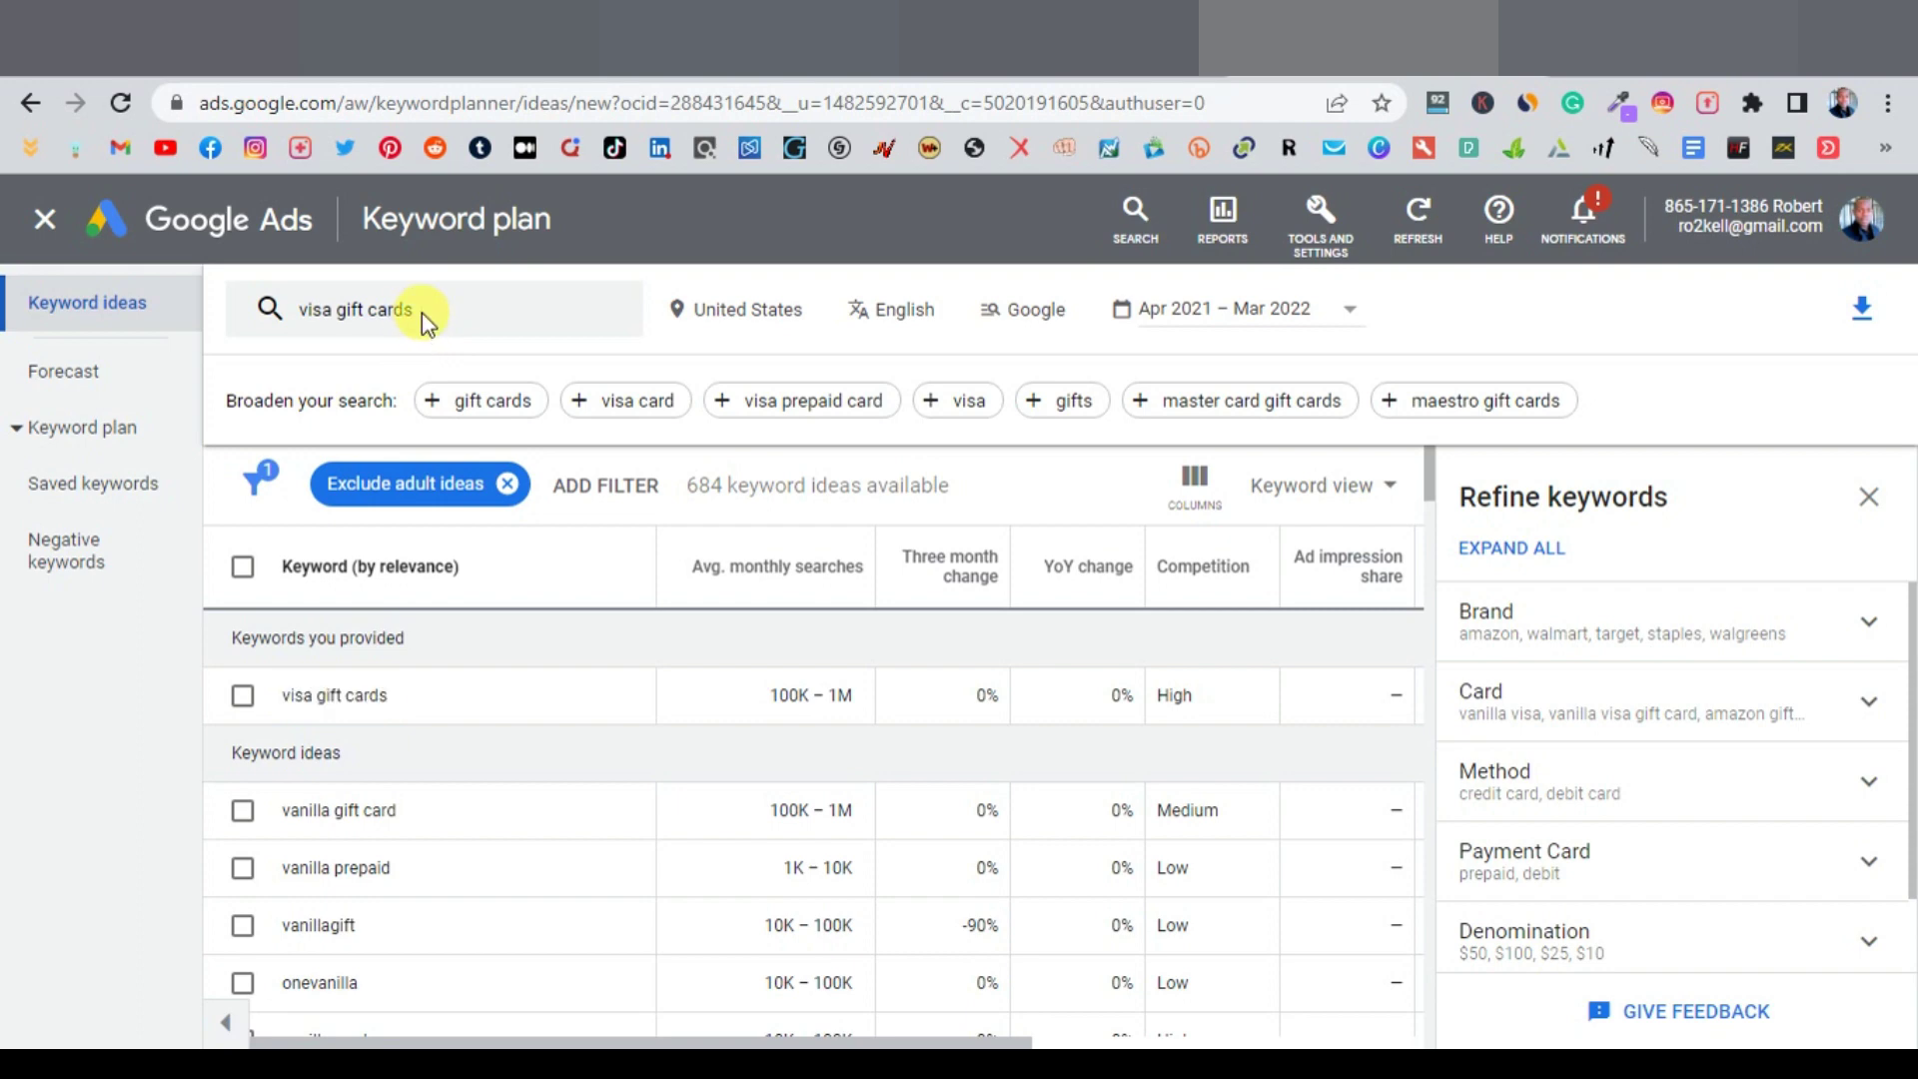
{"action": "key", "text": "BackSpace"}
{"action": "key", "text": "ctrl+super+o"}
{"action": "type", "text": "gift card"}
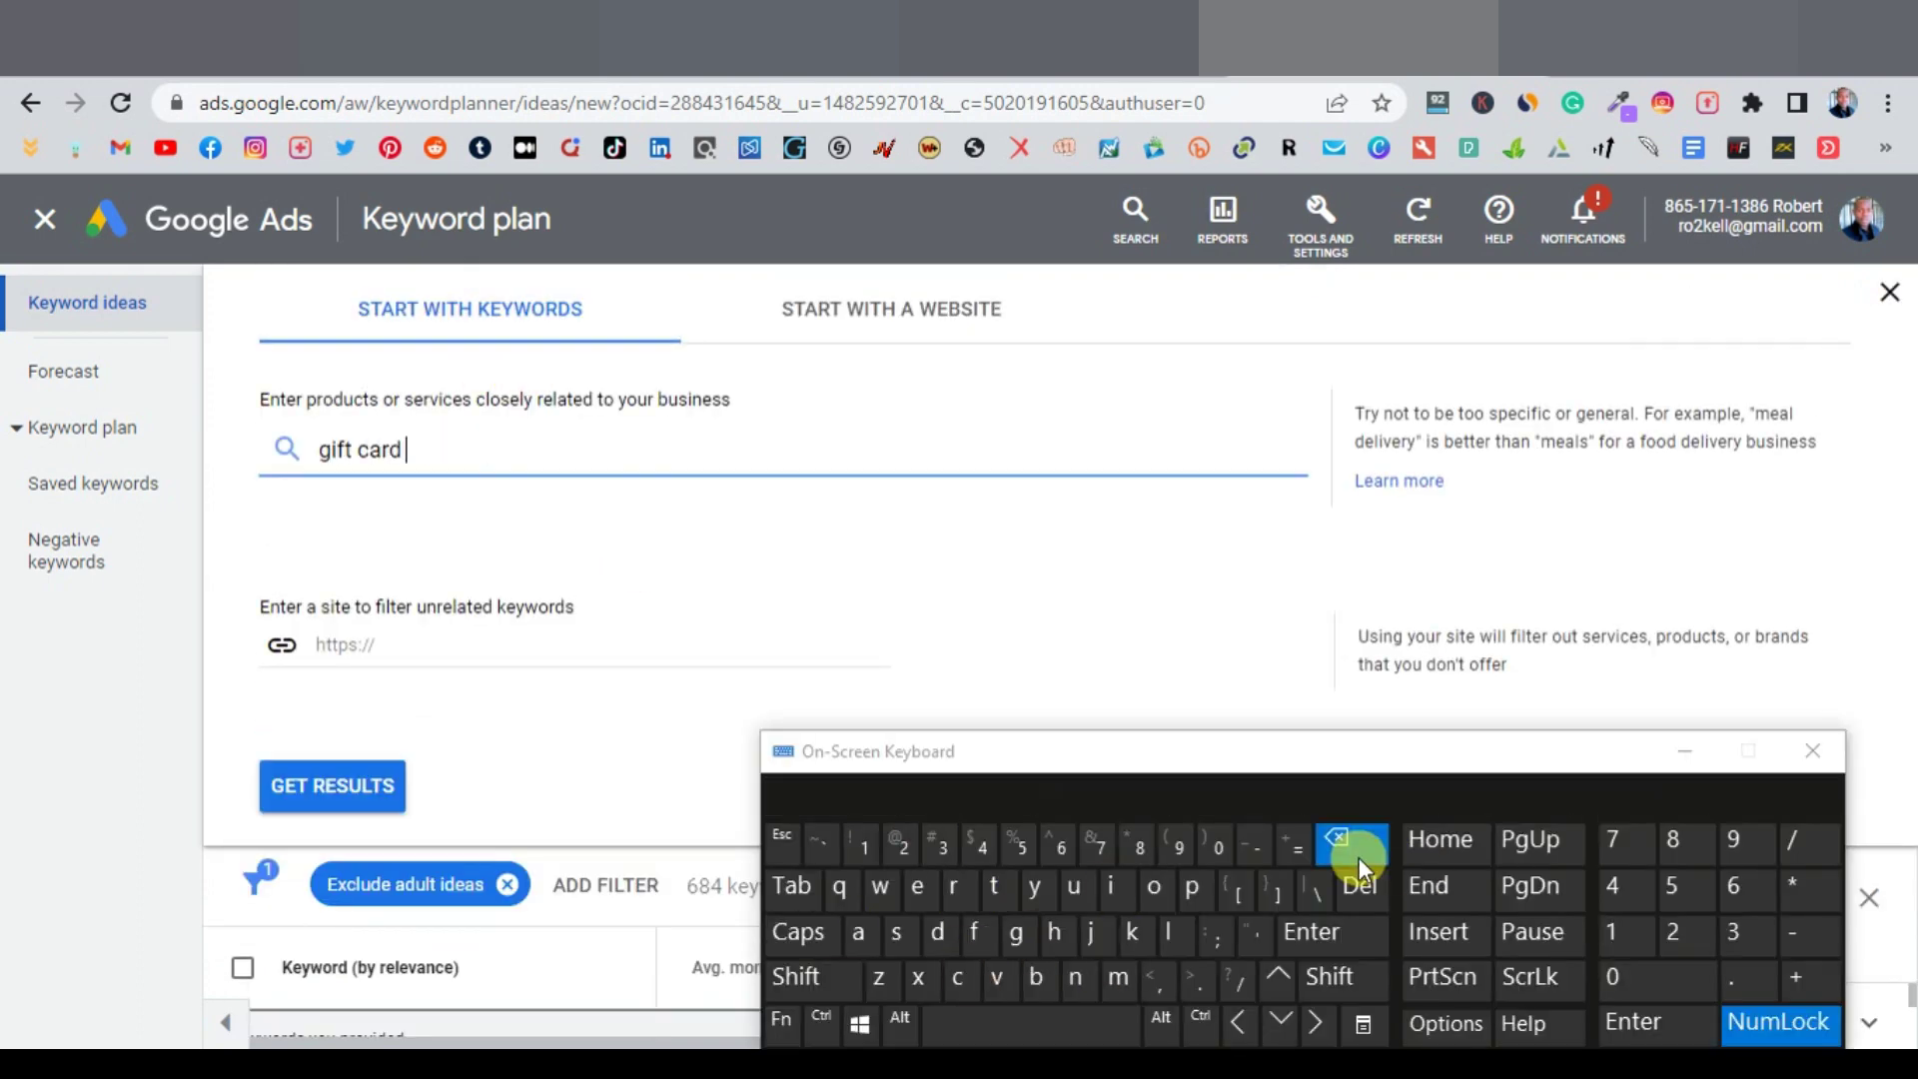
{"action": "key", "text": "ctrl+super+o"}
{"action": "left_click", "coordinate": [350, 789]}
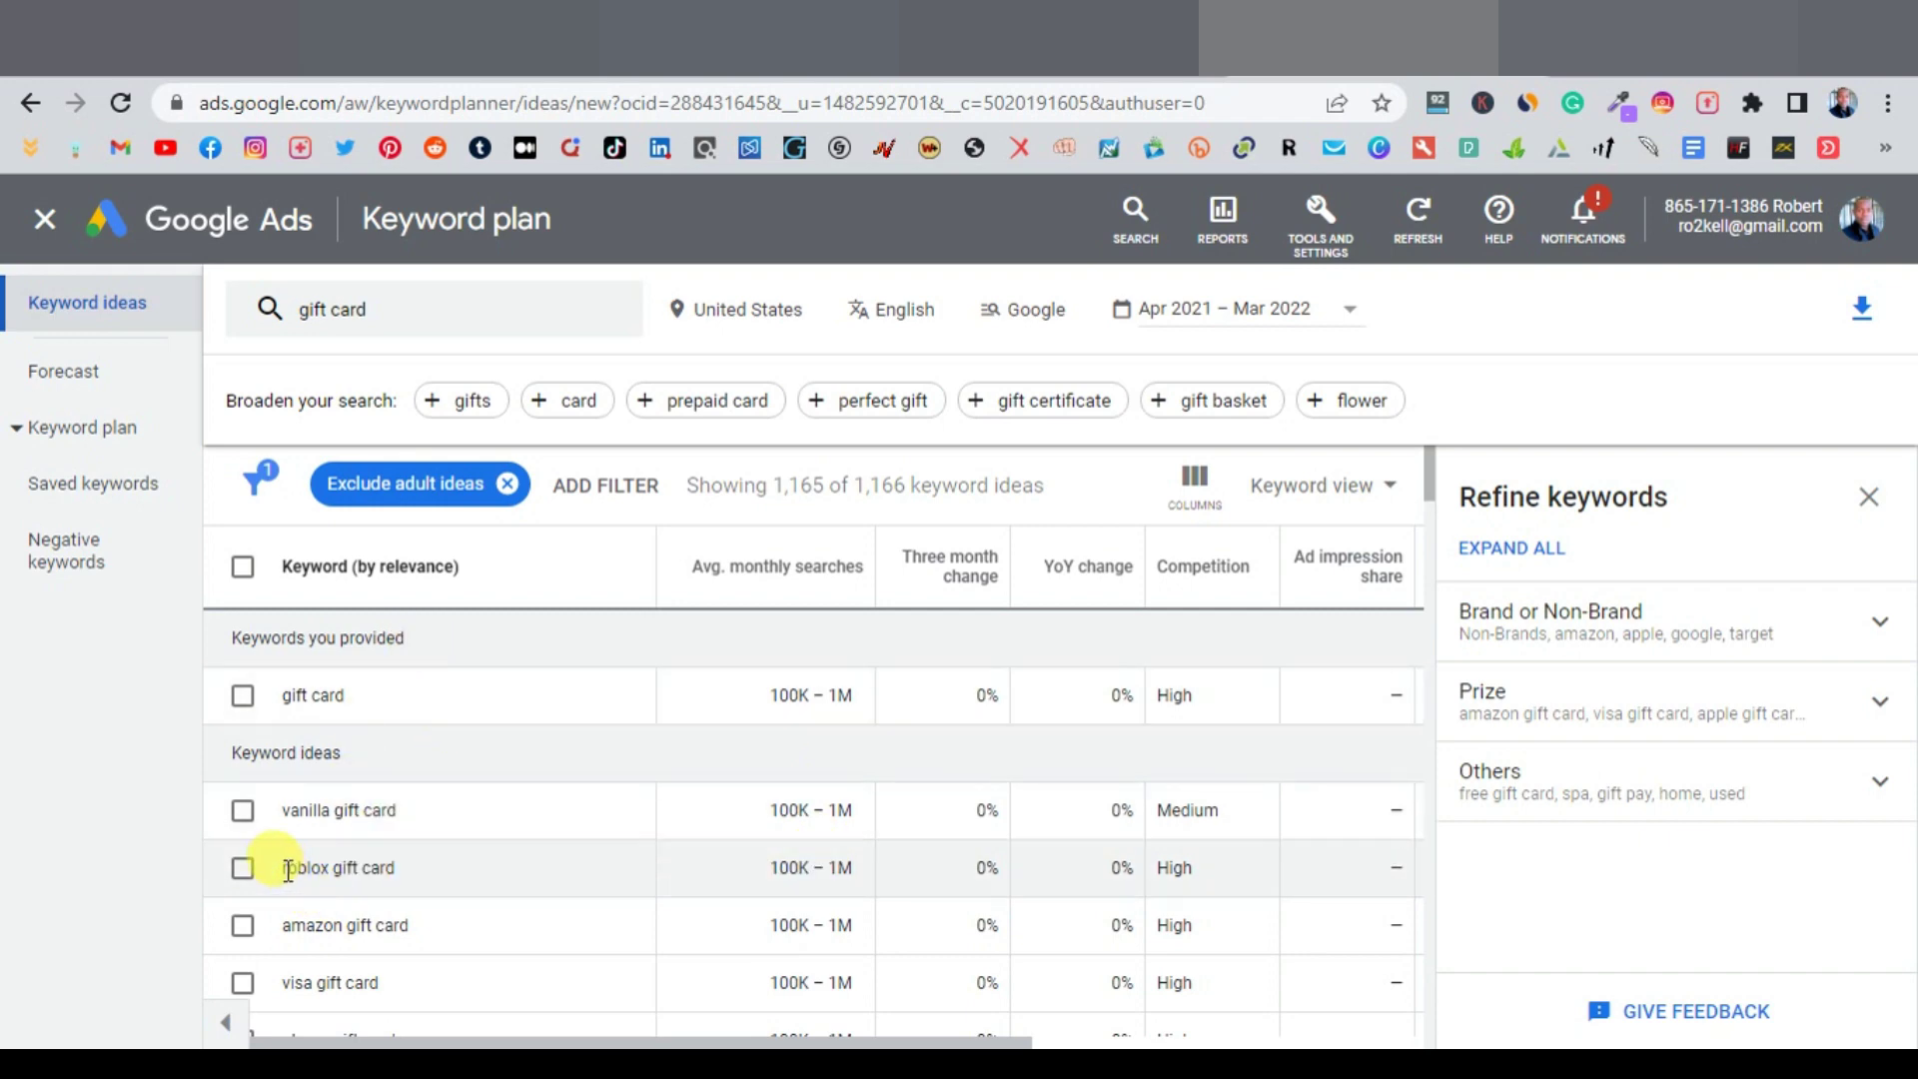
Copy the keyword idea "roblox gift card" into the campaign draft's ad group keywords on a new line
{"action": "left_click_drag", "start_coordinate": [284, 879], "coordinate": [415, 871]}
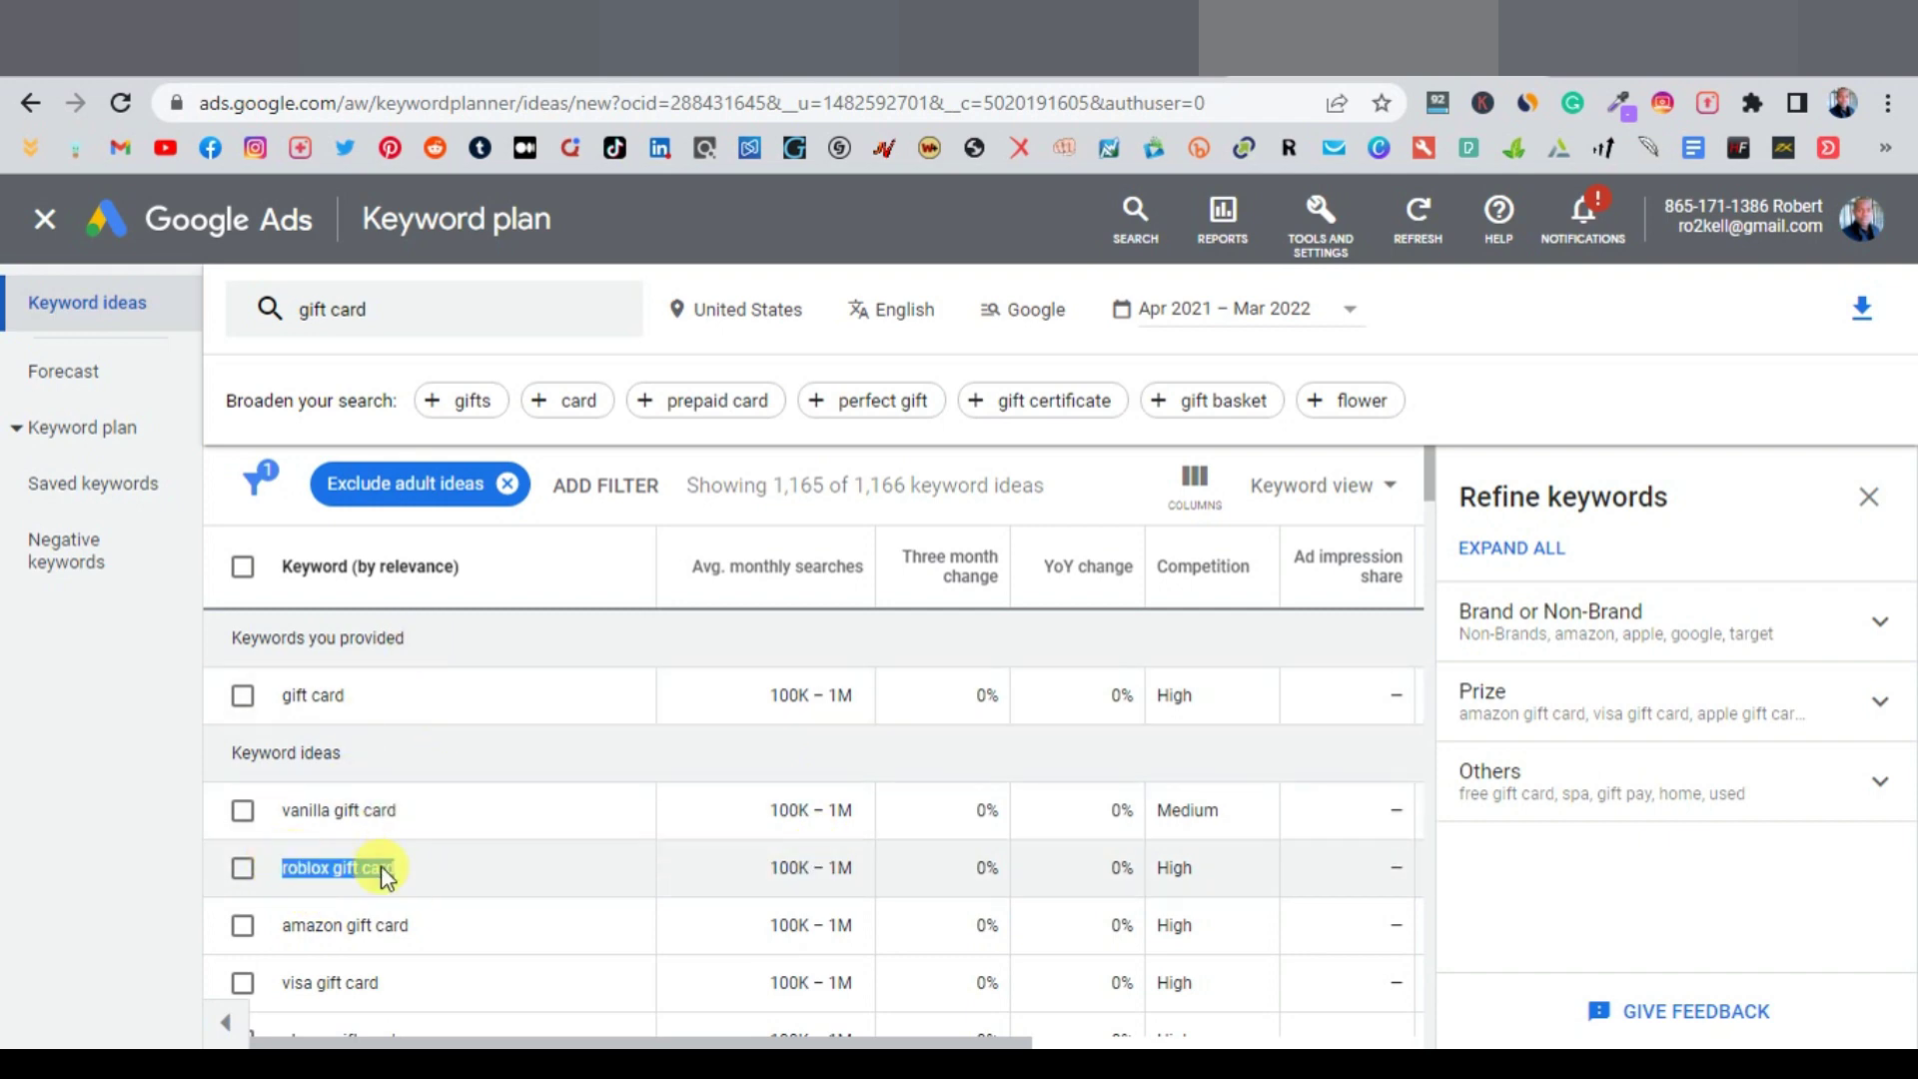
{"action": "right_click", "coordinate": [385, 876]}
{"action": "left_click", "coordinate": [499, 584]}
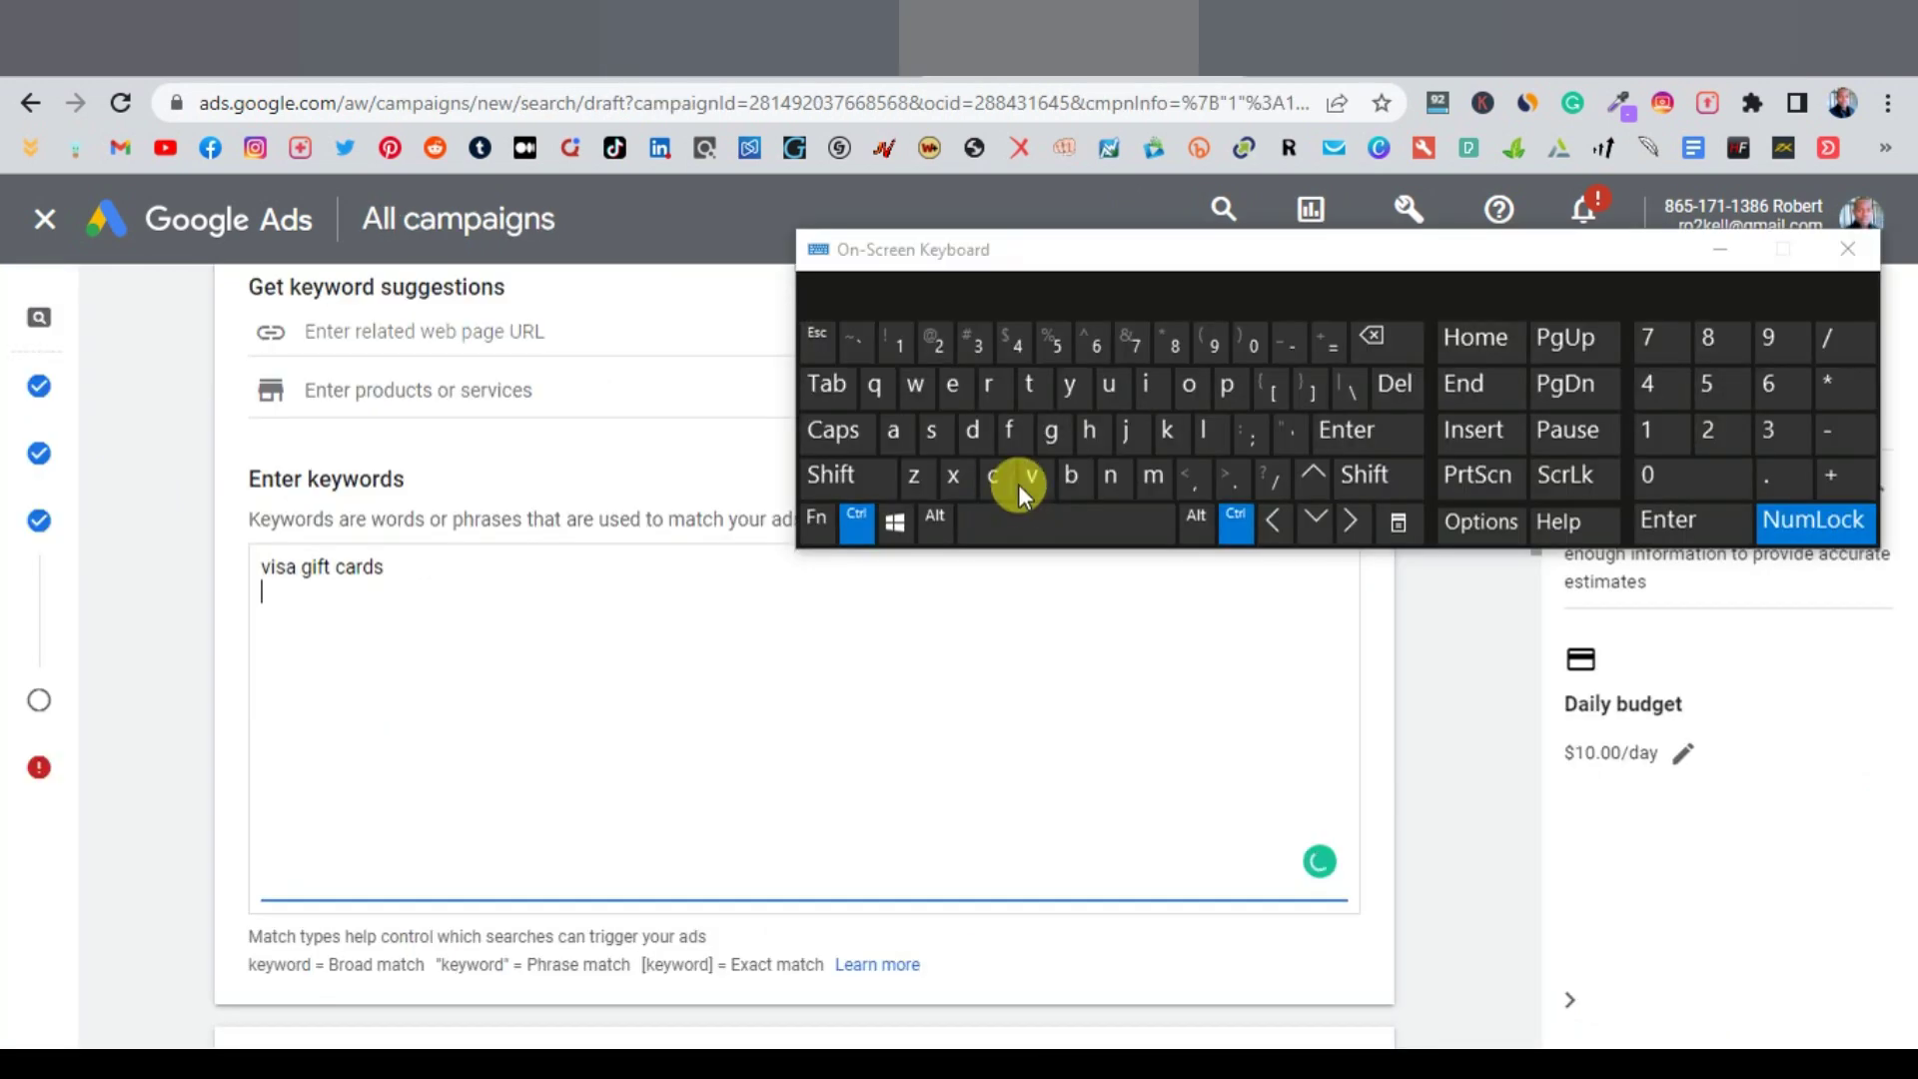
{"action": "key", "text": "ctrl+v"}
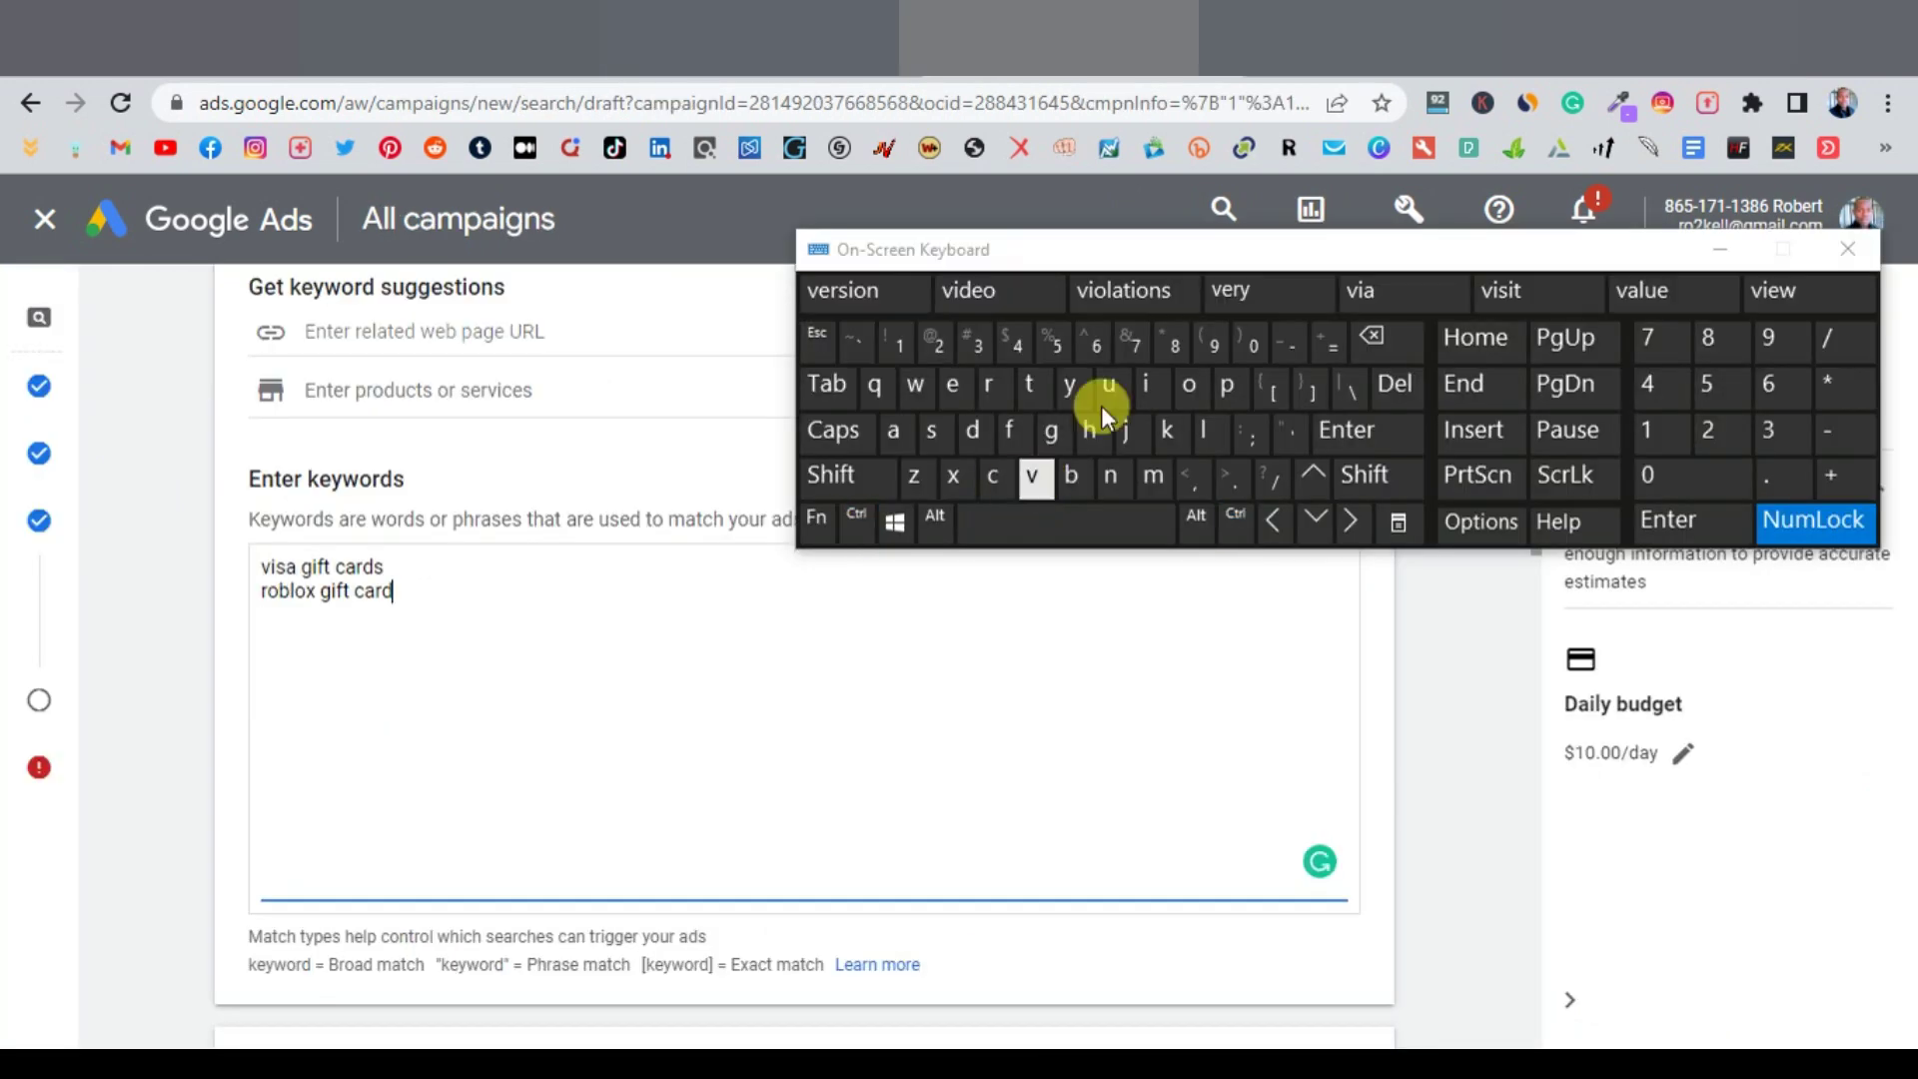
Copy "amazon gift card" from the Keyword Planner ideas into the campaign draft's ad group keywords
{"action": "left_click", "coordinate": [1339, 38]}
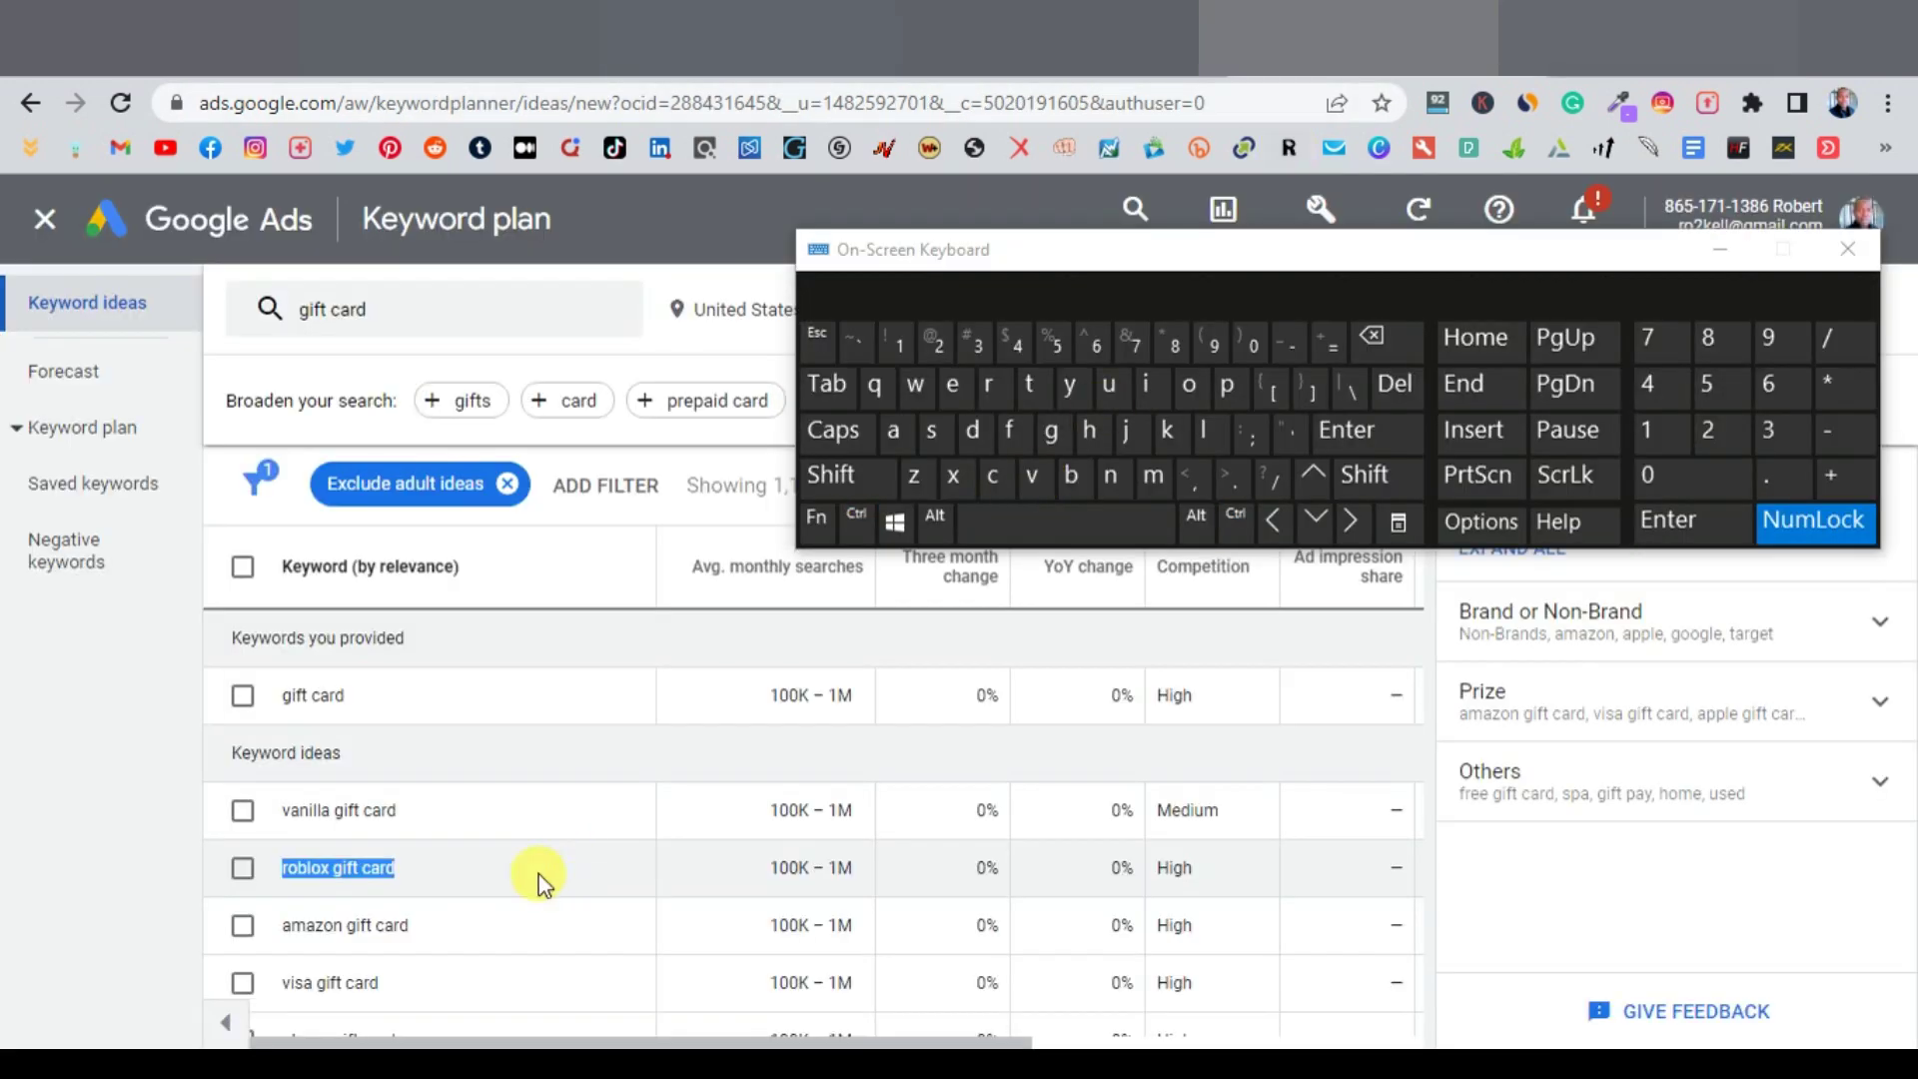
{"action": "left_click_drag", "start_coordinate": [287, 931], "coordinate": [416, 933]}
{"action": "right_click", "coordinate": [379, 921]}
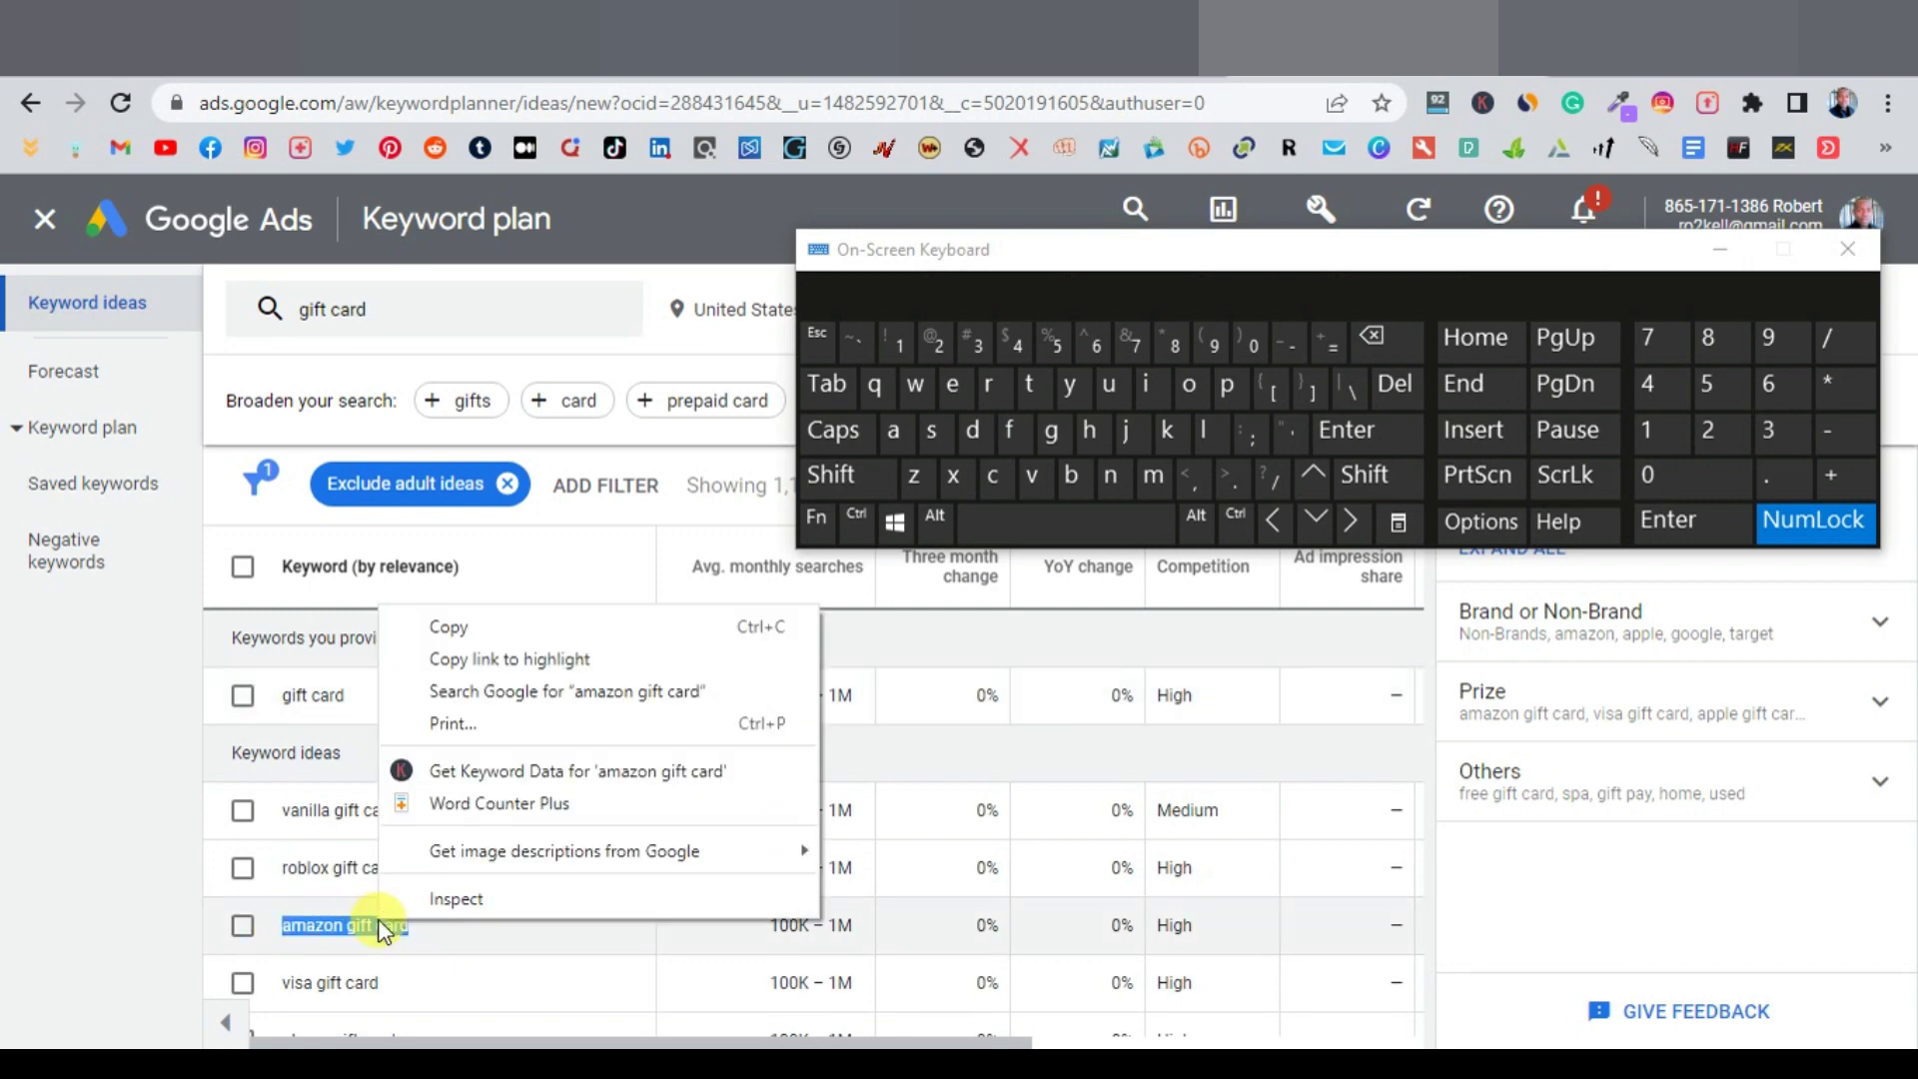
{"action": "left_click", "coordinate": [489, 628]}
{"action": "left_click", "coordinate": [1049, 38]}
{"action": "left_click", "coordinate": [859, 515]}
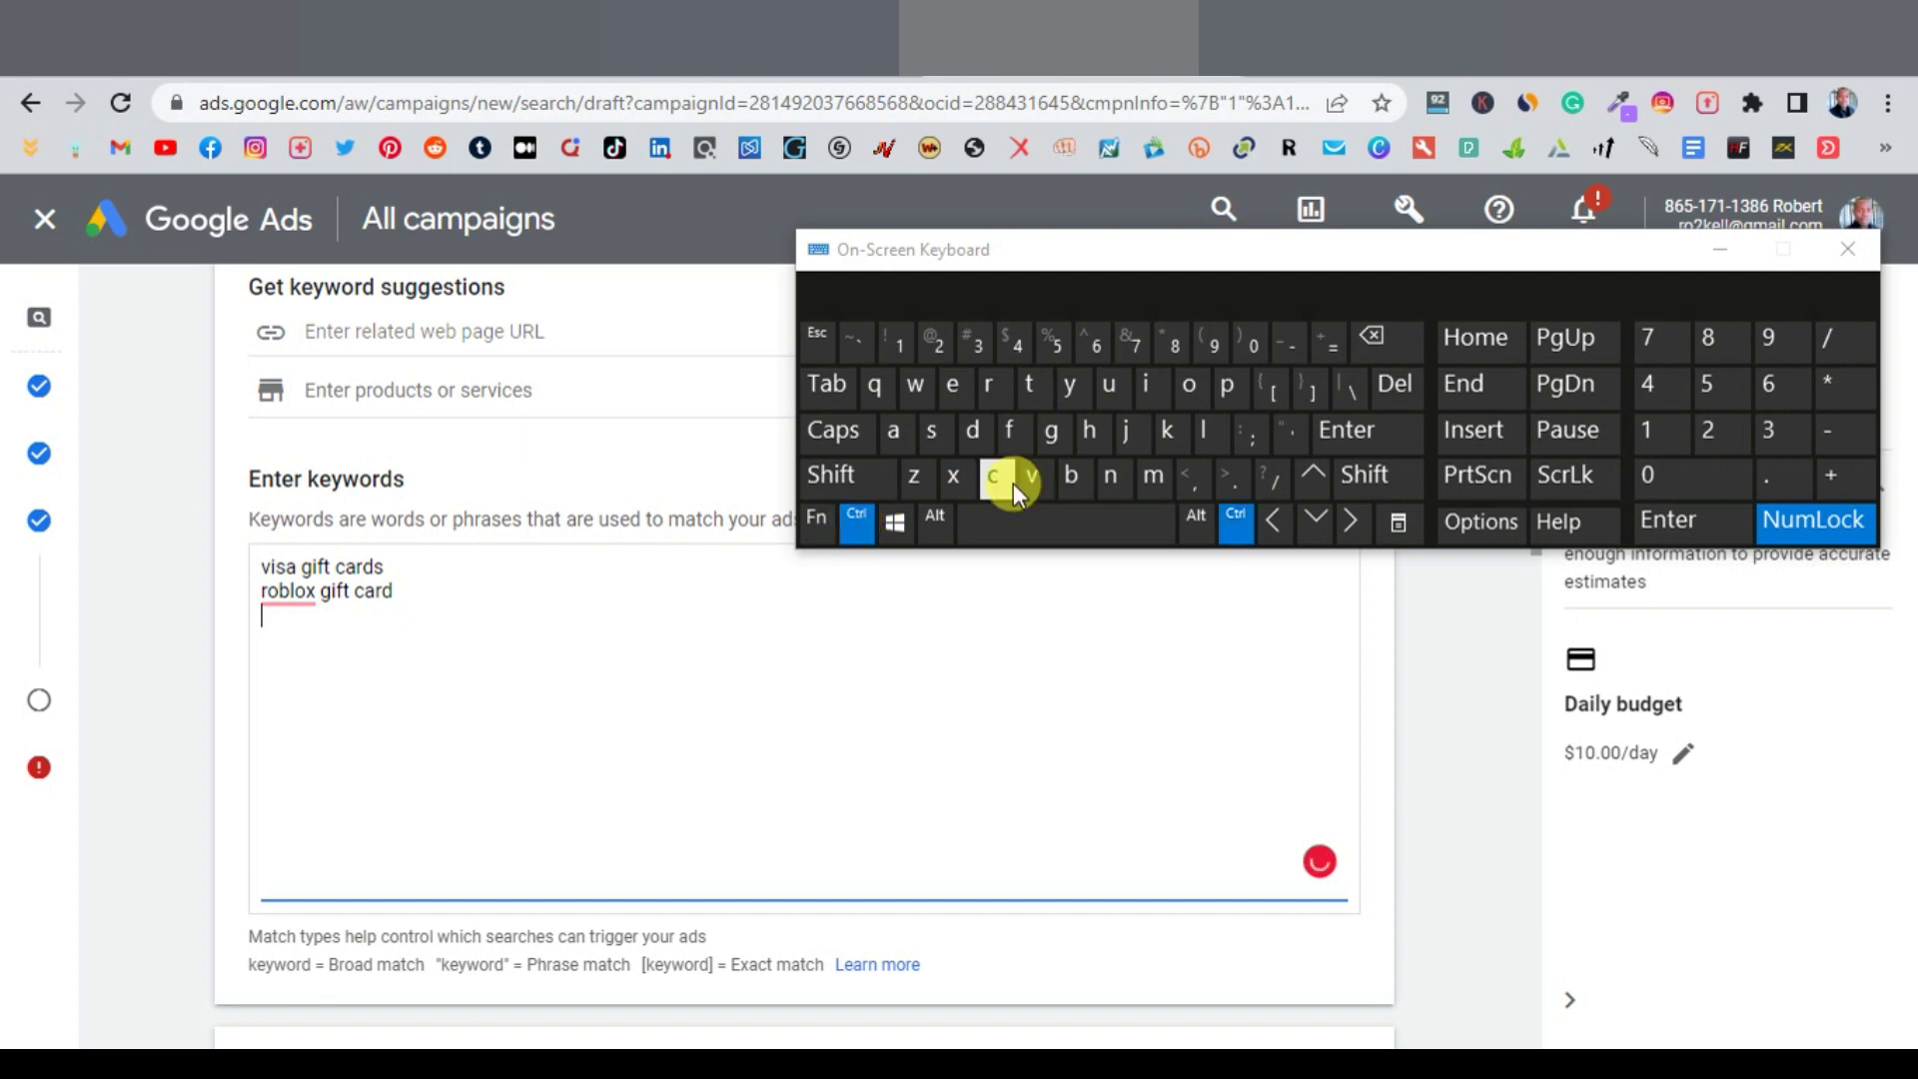
{"action": "left_click", "coordinate": [1033, 478]}
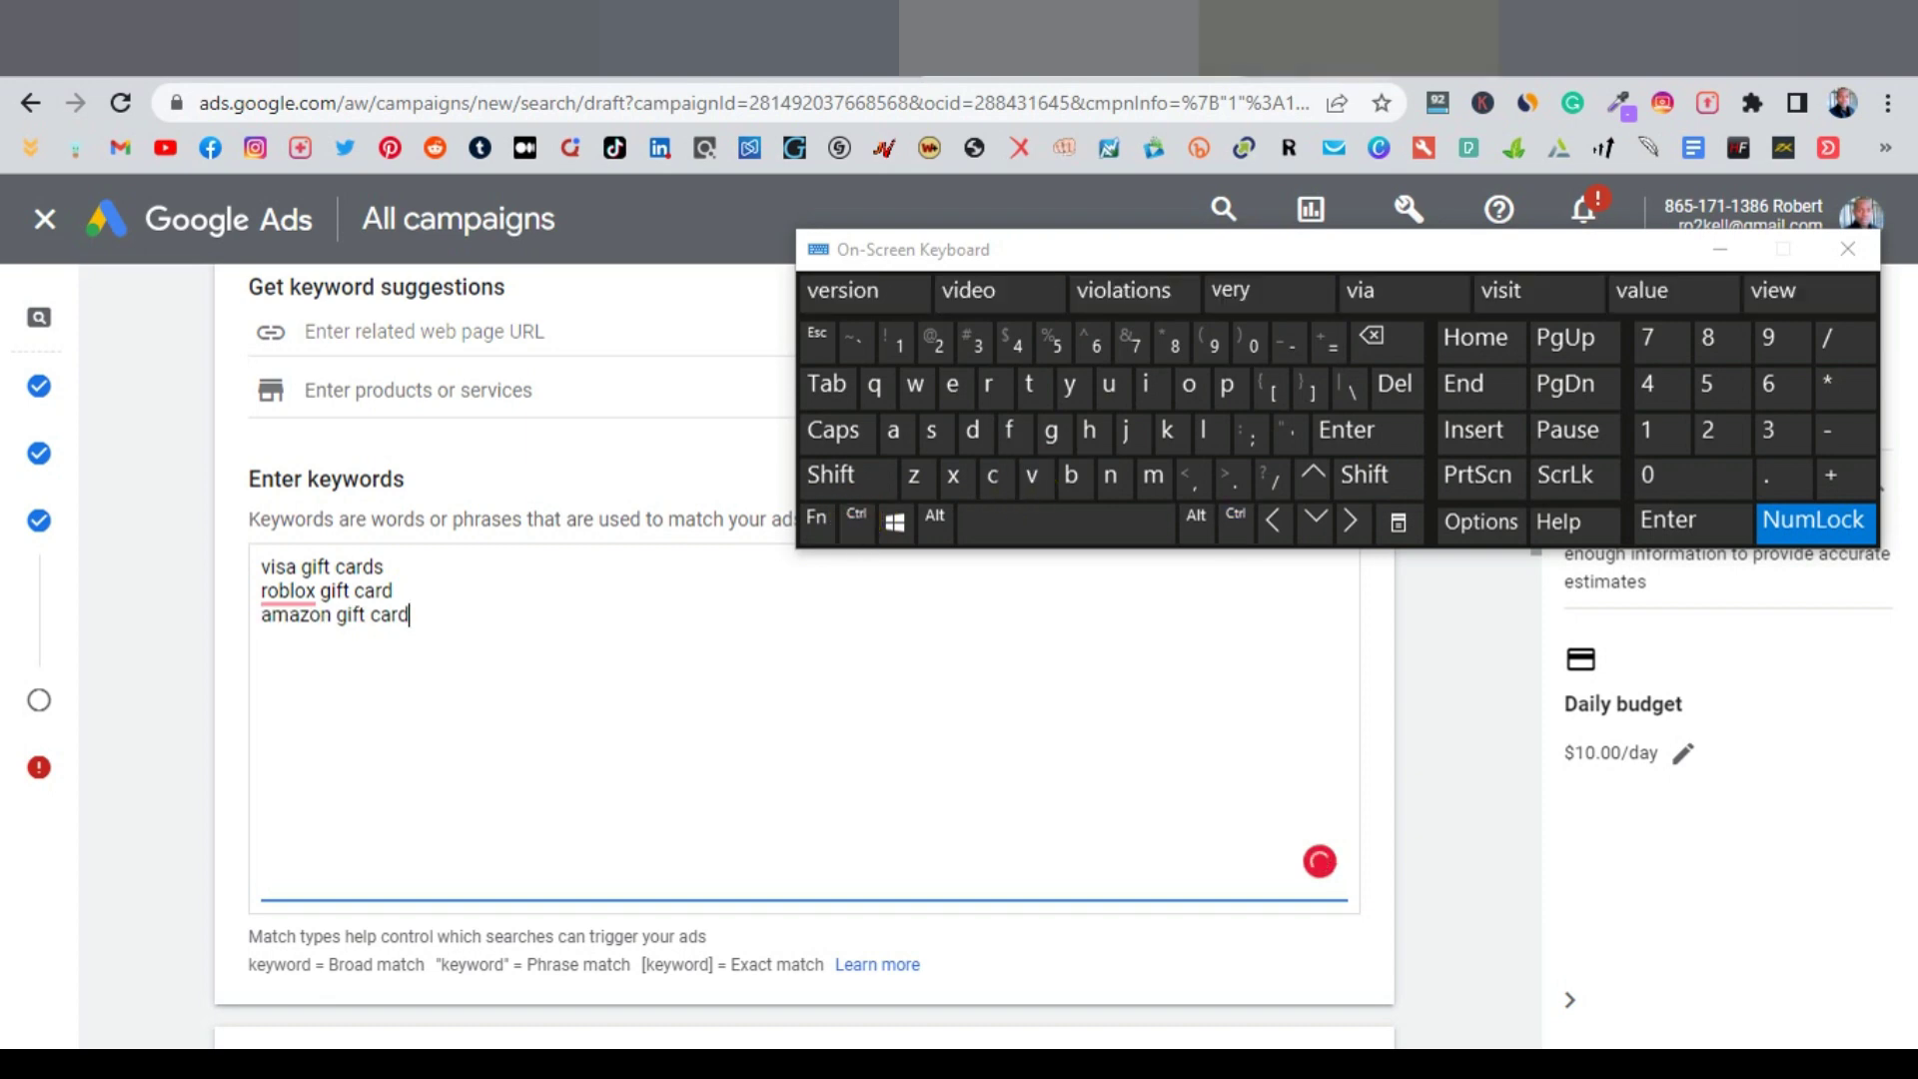
Add the keyword ideas "steam gift card" and "apple gift card" to the campaign draft's ad group keywords
{"action": "left_click", "coordinate": [1349, 38]}
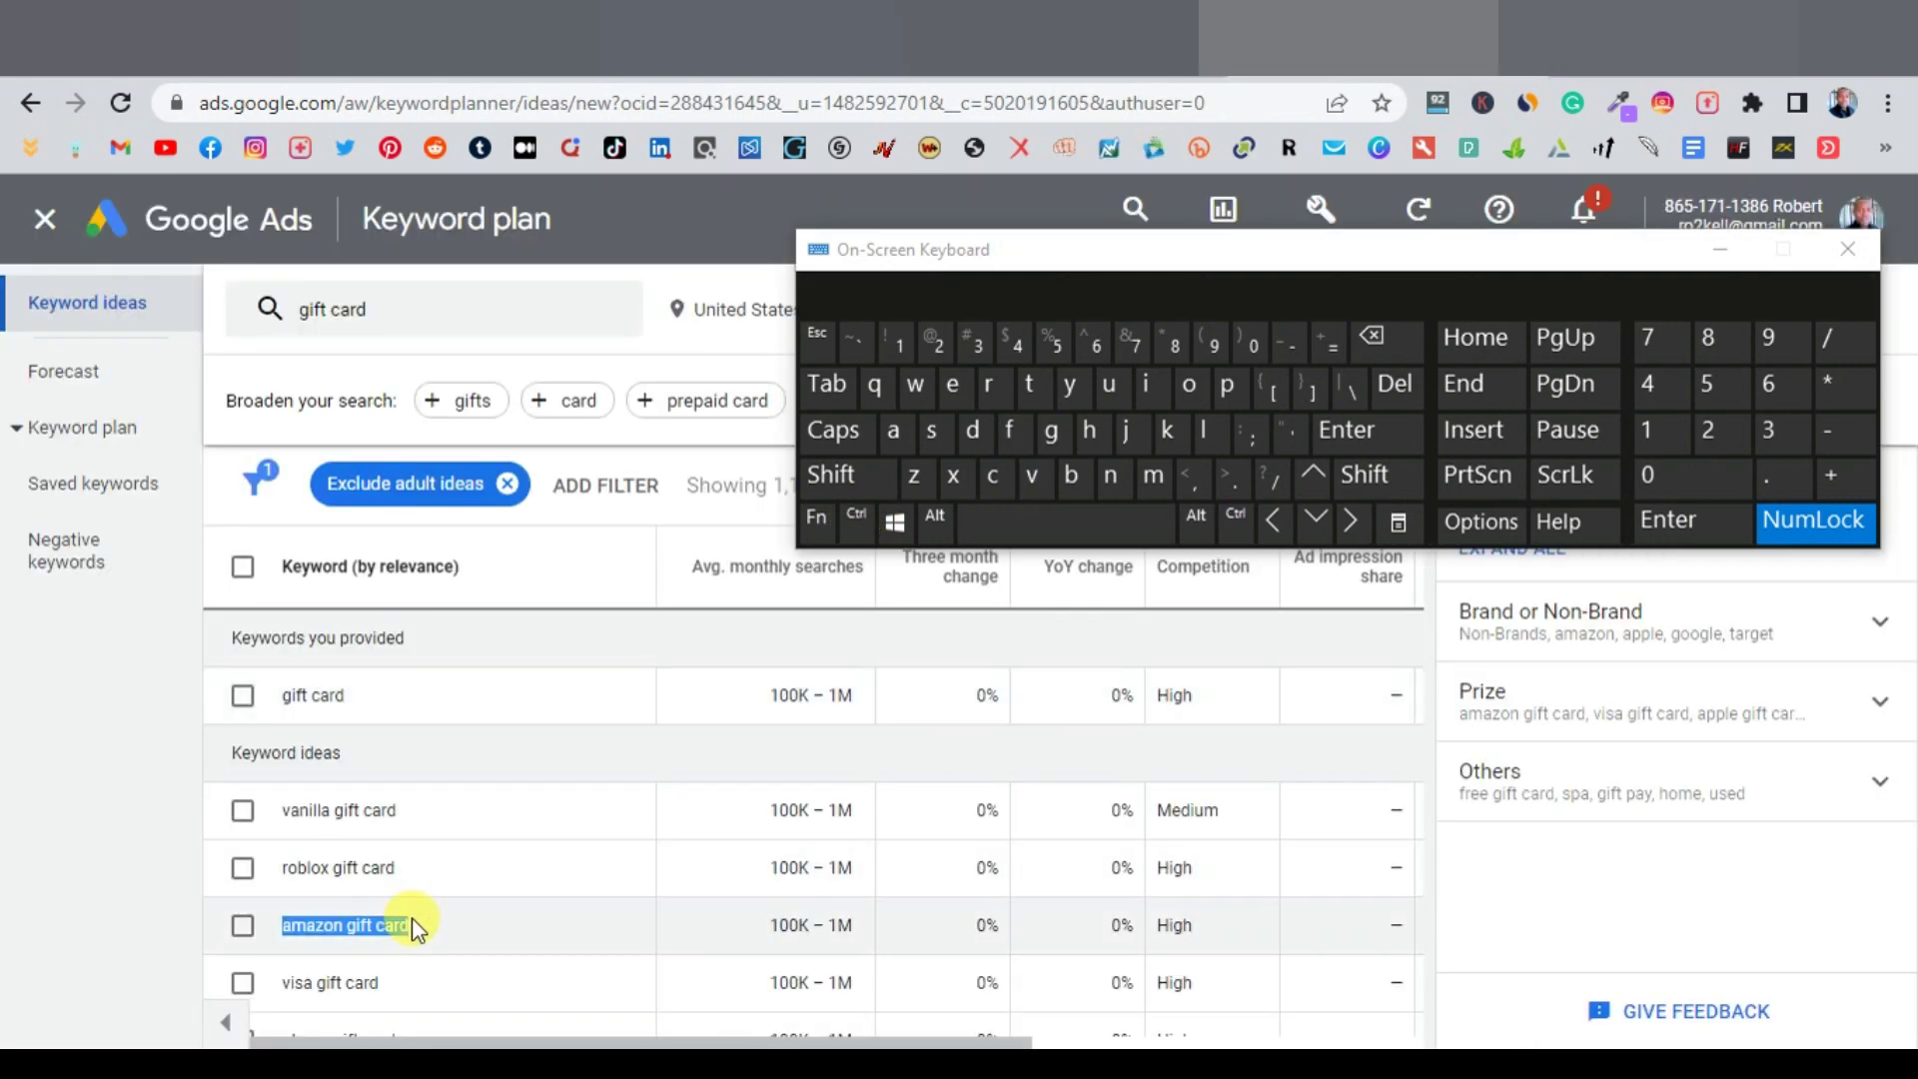
{"action": "scroll", "coordinate": [400, 929], "scroll_direction": "down", "scroll_amount": 1}
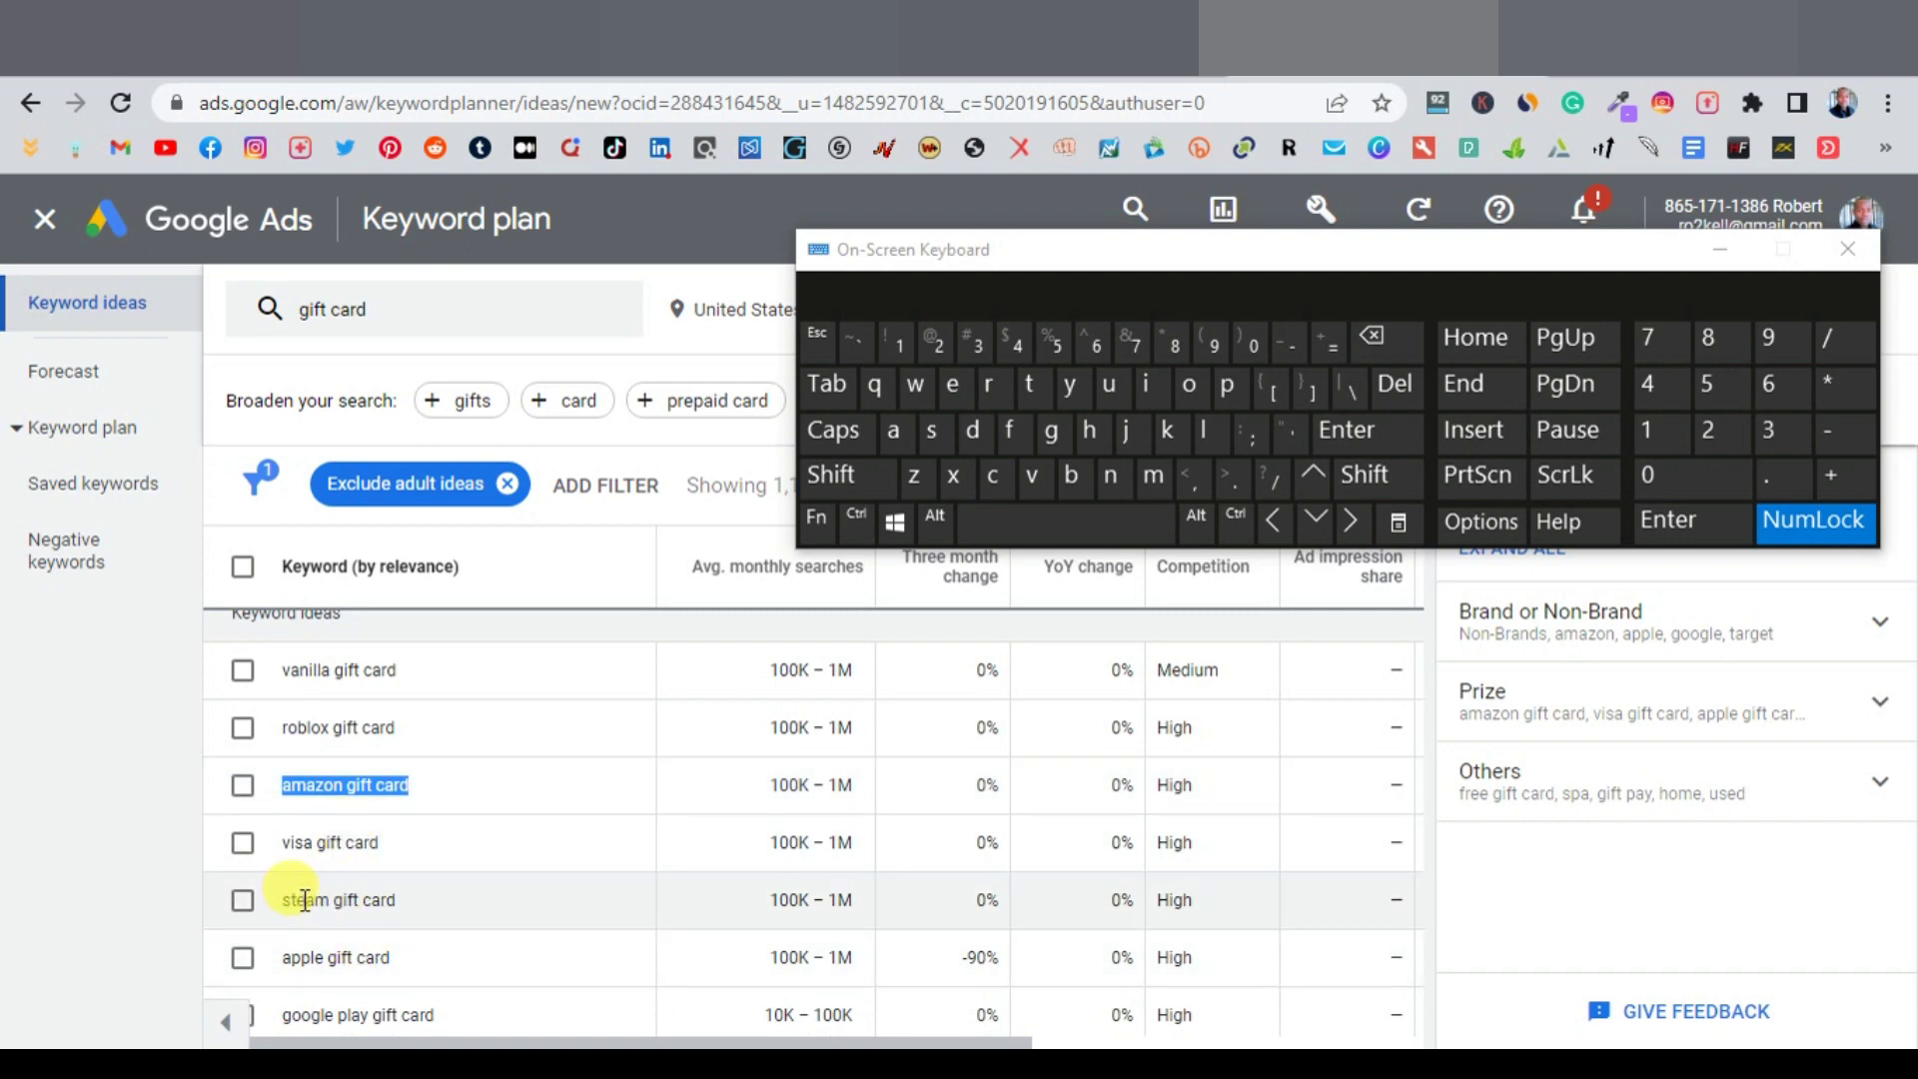
{"action": "left_click_drag", "start_coordinate": [394, 905], "coordinate": [404, 974]}
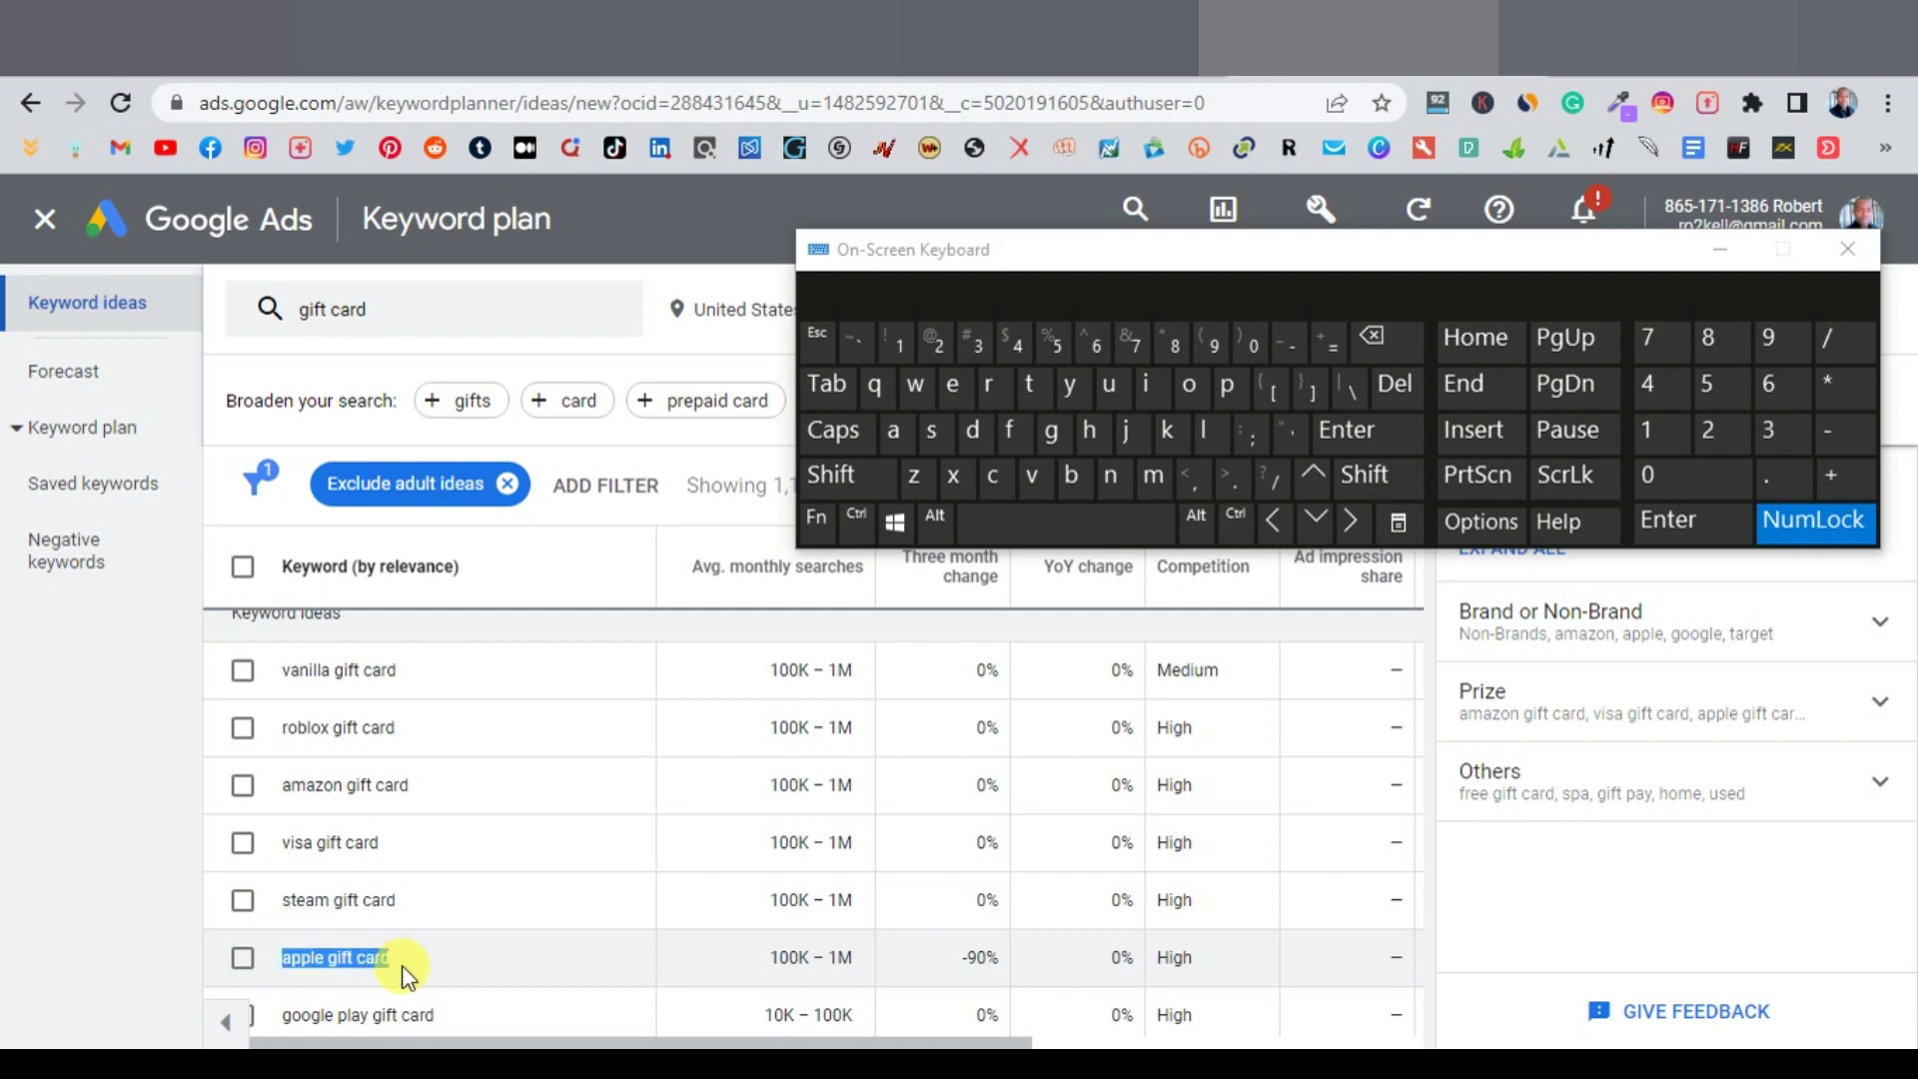
{"action": "right_click", "coordinate": [324, 957]}
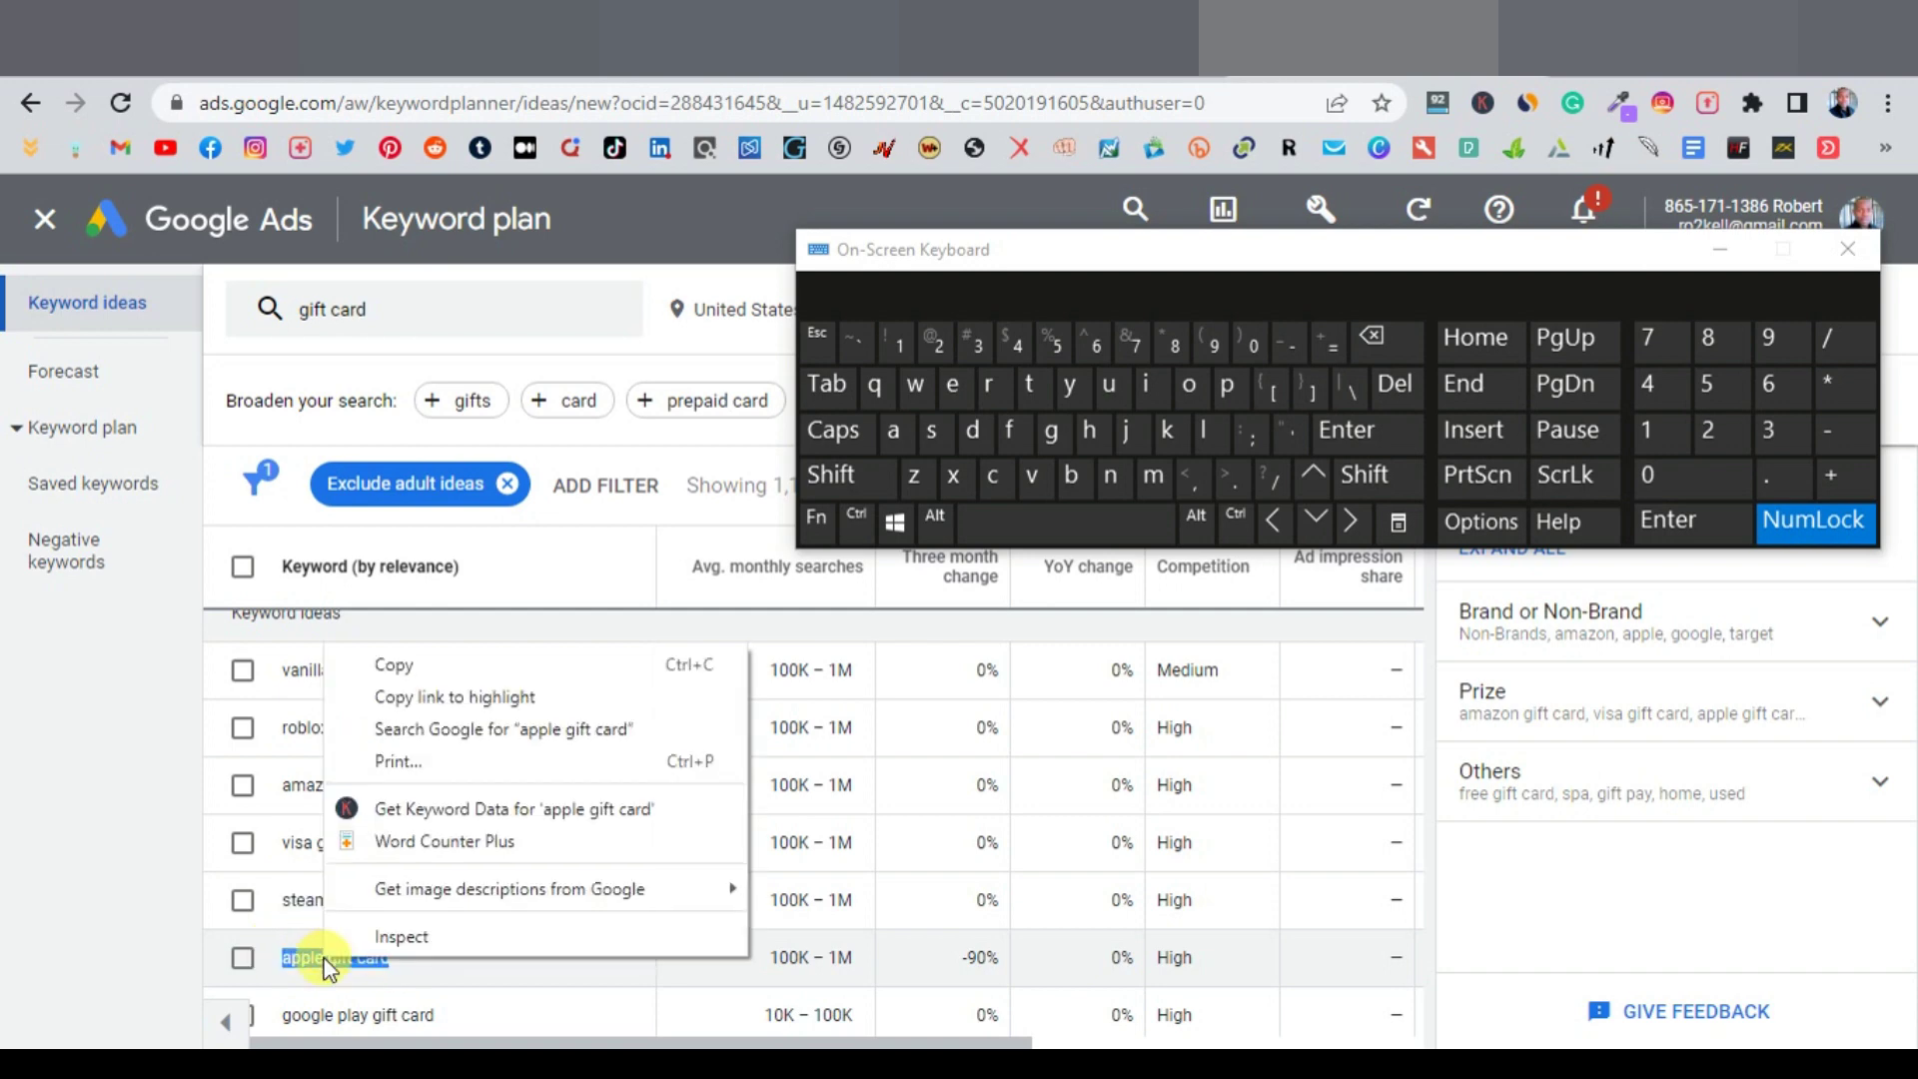
{"action": "left_click", "coordinate": [415, 667]}
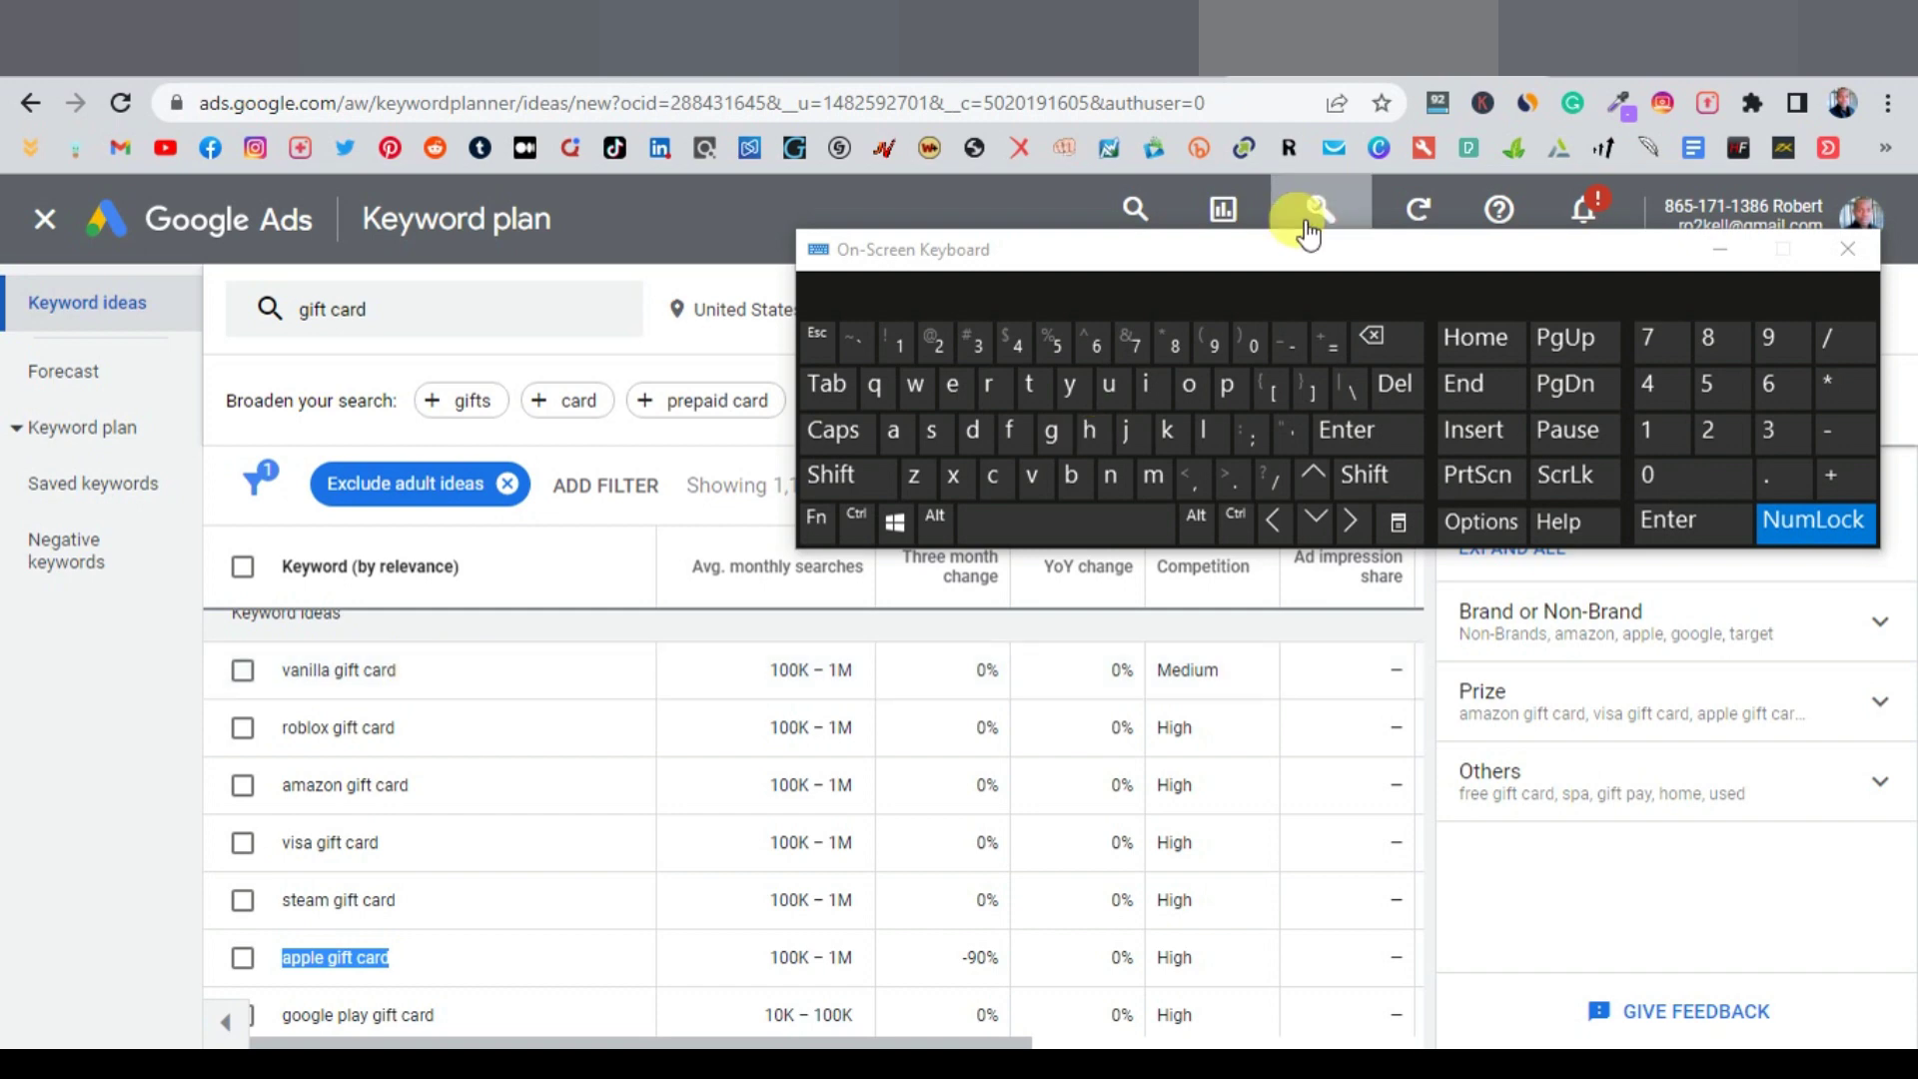
{"action": "left_click", "coordinate": [1050, 38]}
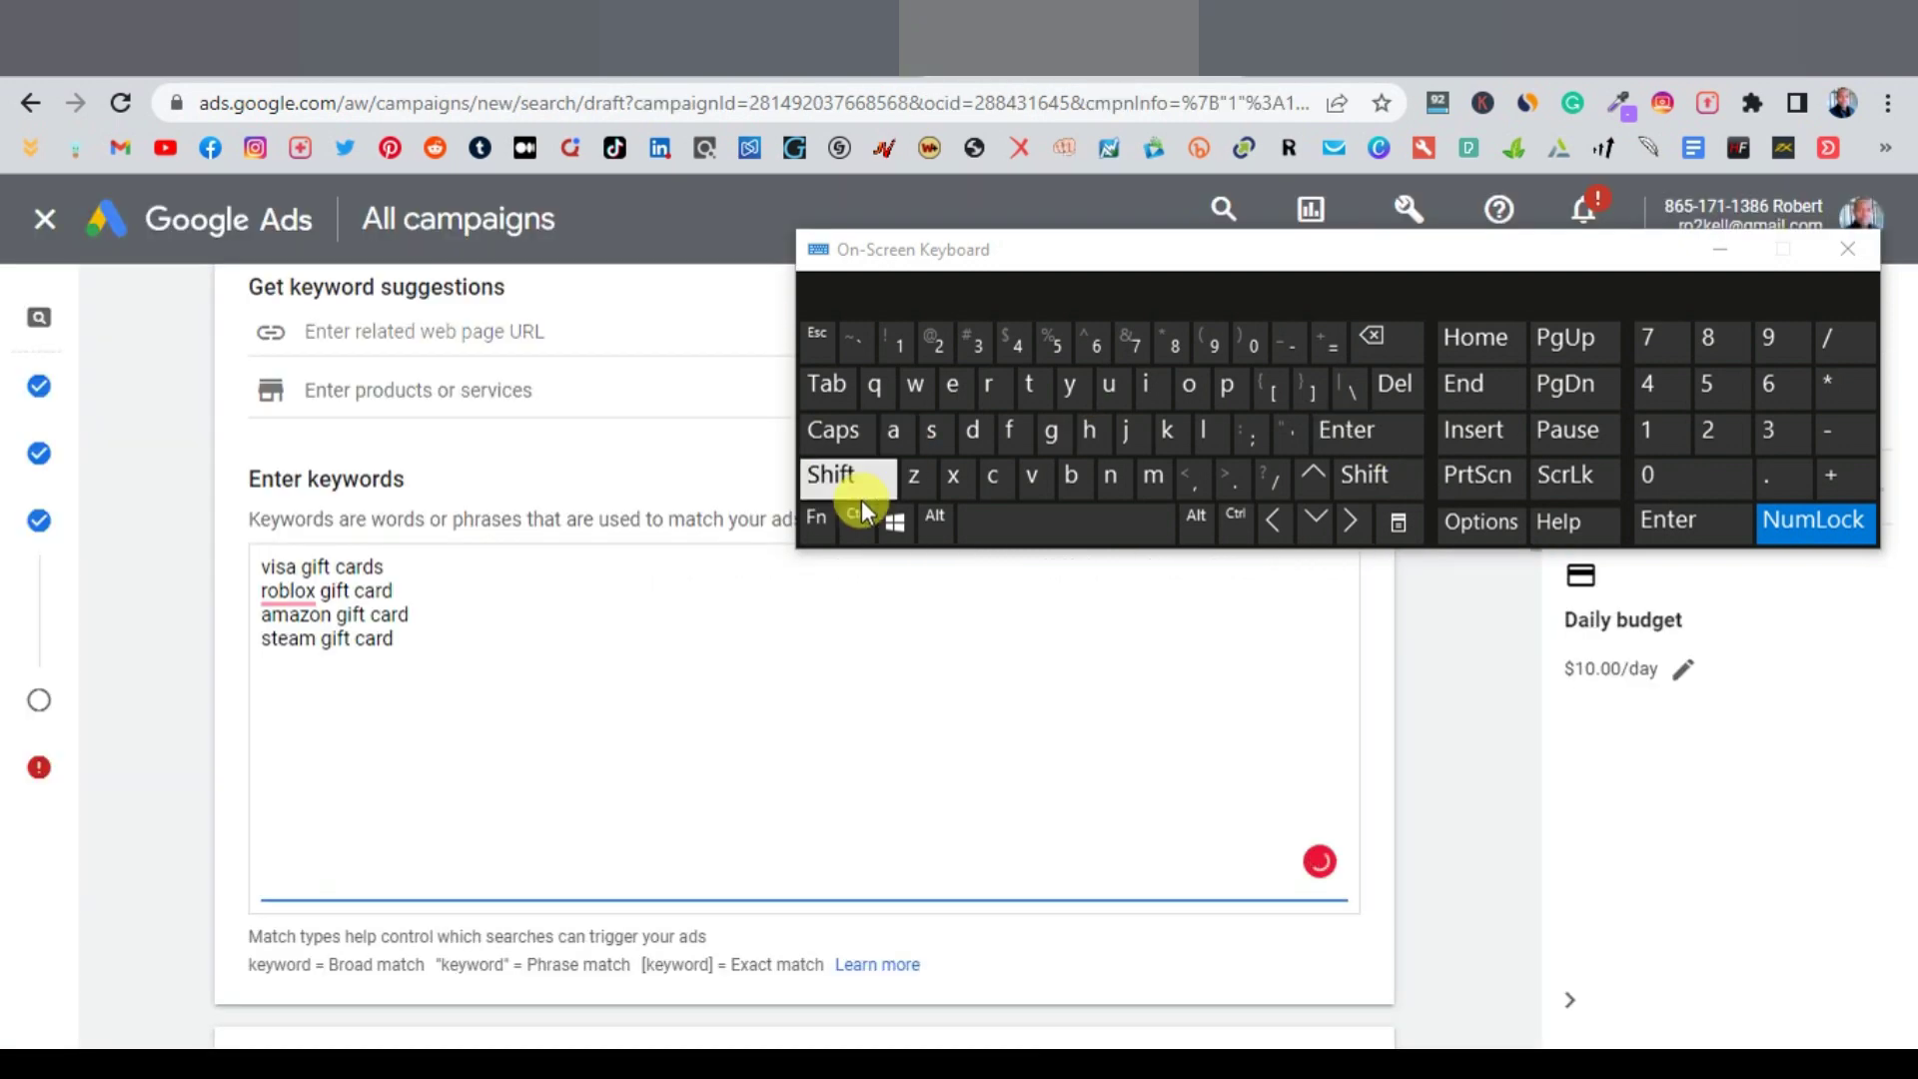
{"action": "left_click", "coordinate": [858, 521]}
{"action": "left_click", "coordinate": [1035, 477]}
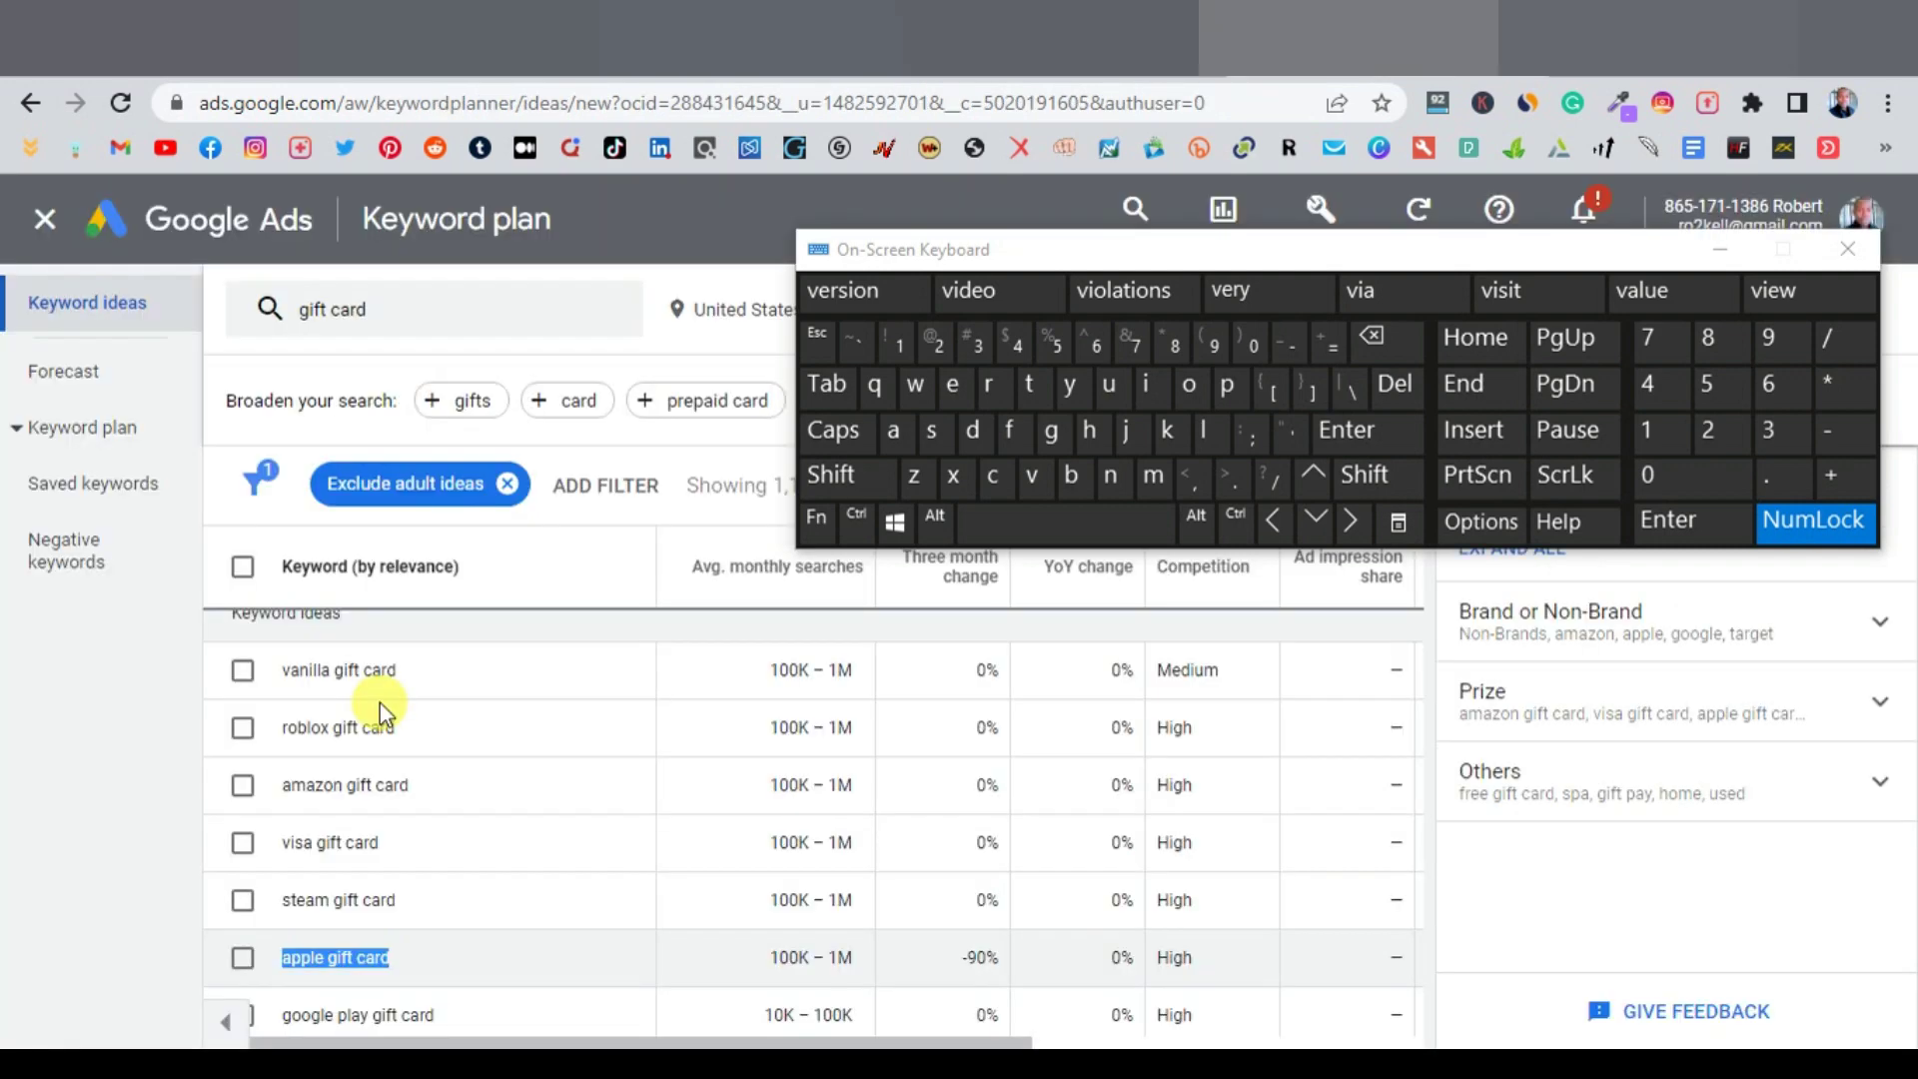
Add the keyword ideas "google play gift card" and "walmart gift card" to the ad group keywords and minimize the on-screen keyboard
{"action": "scroll", "coordinate": [330, 955], "scroll_direction": "down", "scroll_amount": 2}
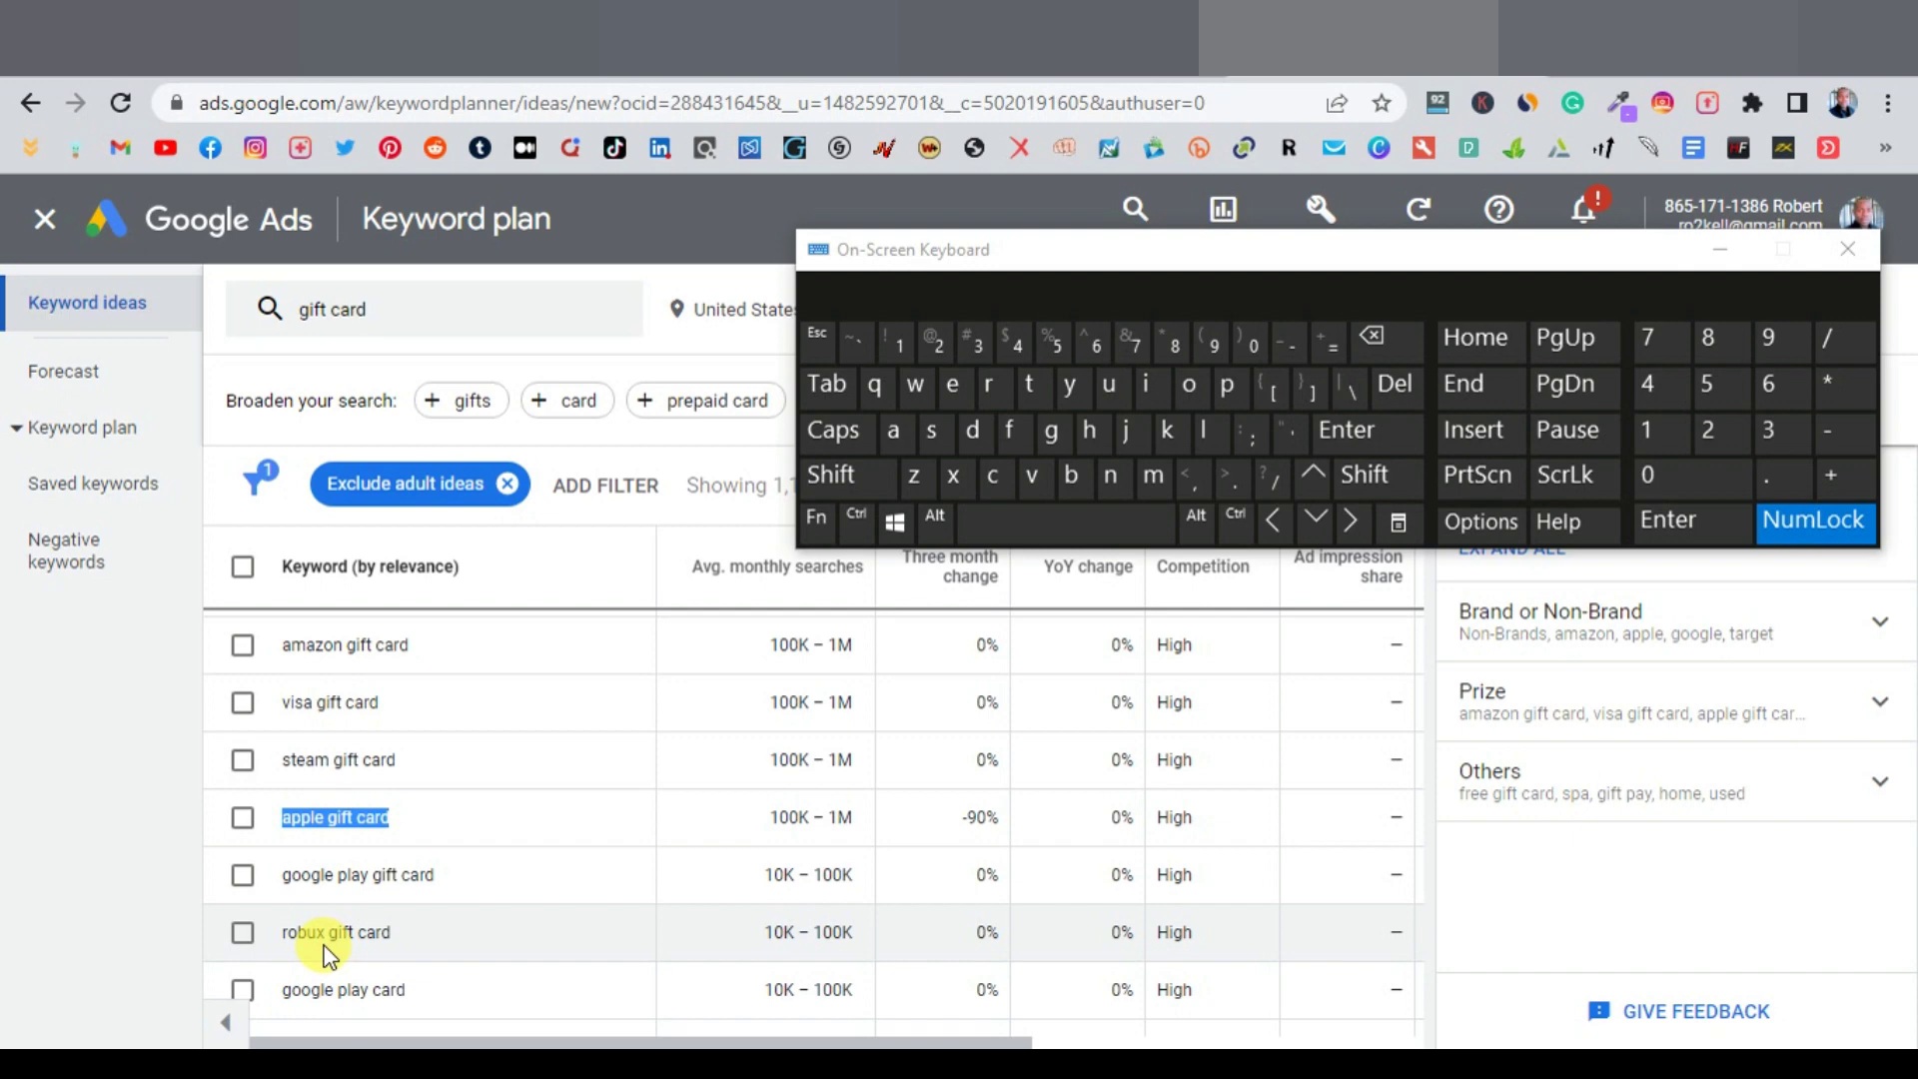
{"action": "left_click_drag", "start_coordinate": [286, 883], "coordinate": [456, 877]}
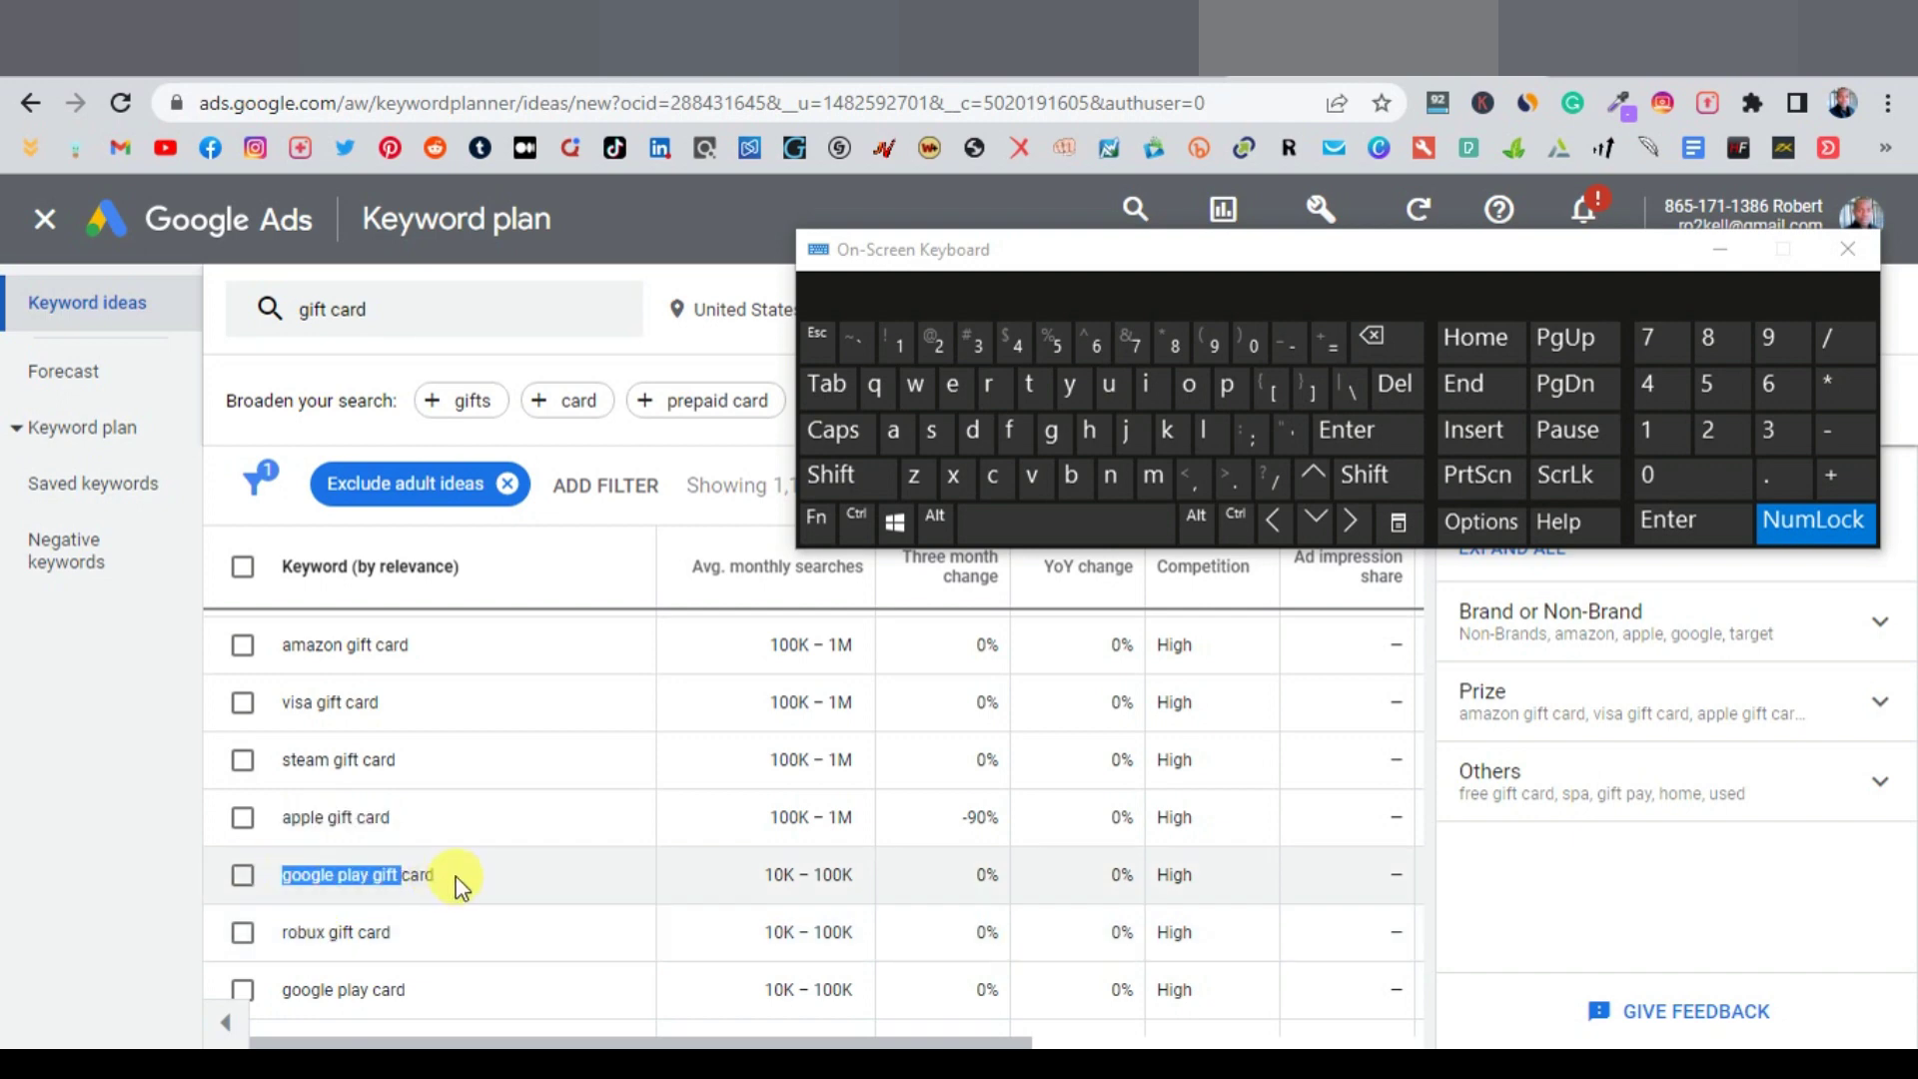
{"action": "right_click", "coordinate": [390, 871]}
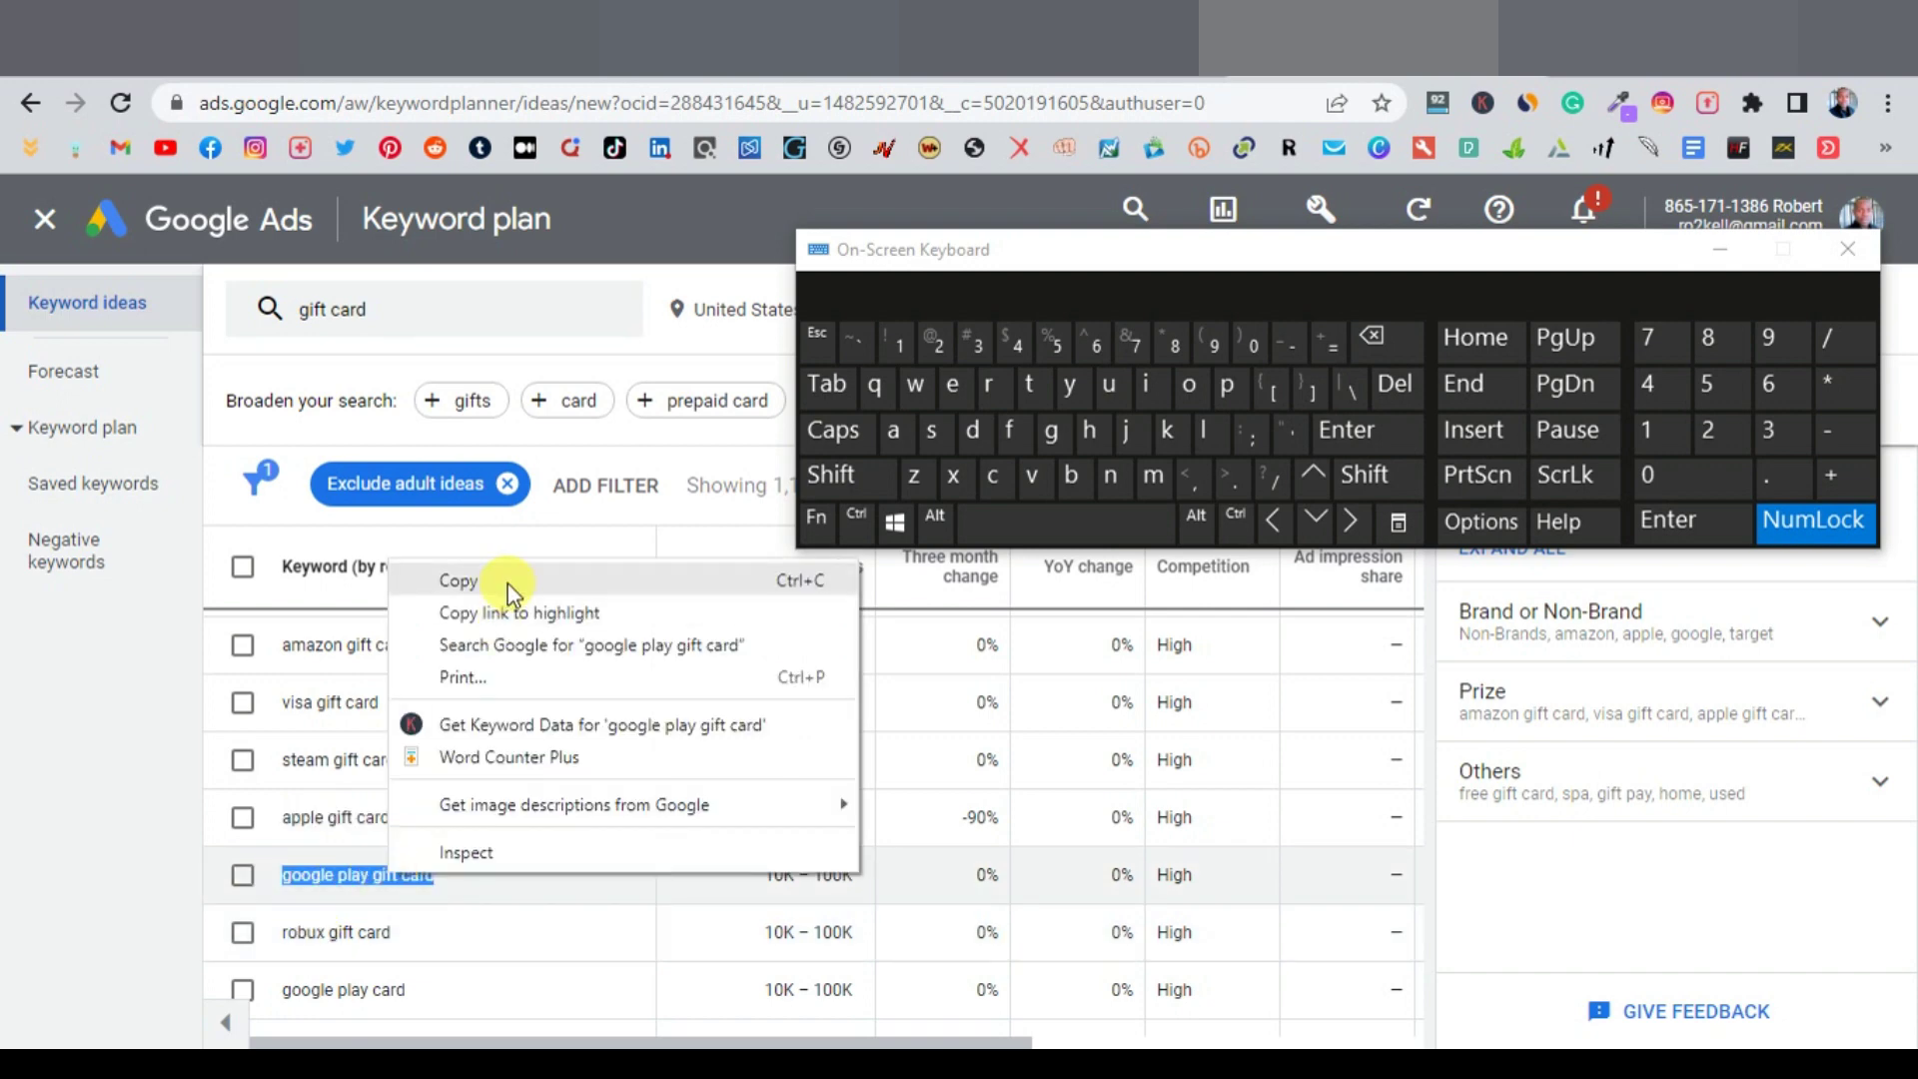
{"action": "left_click", "coordinate": [505, 581]}
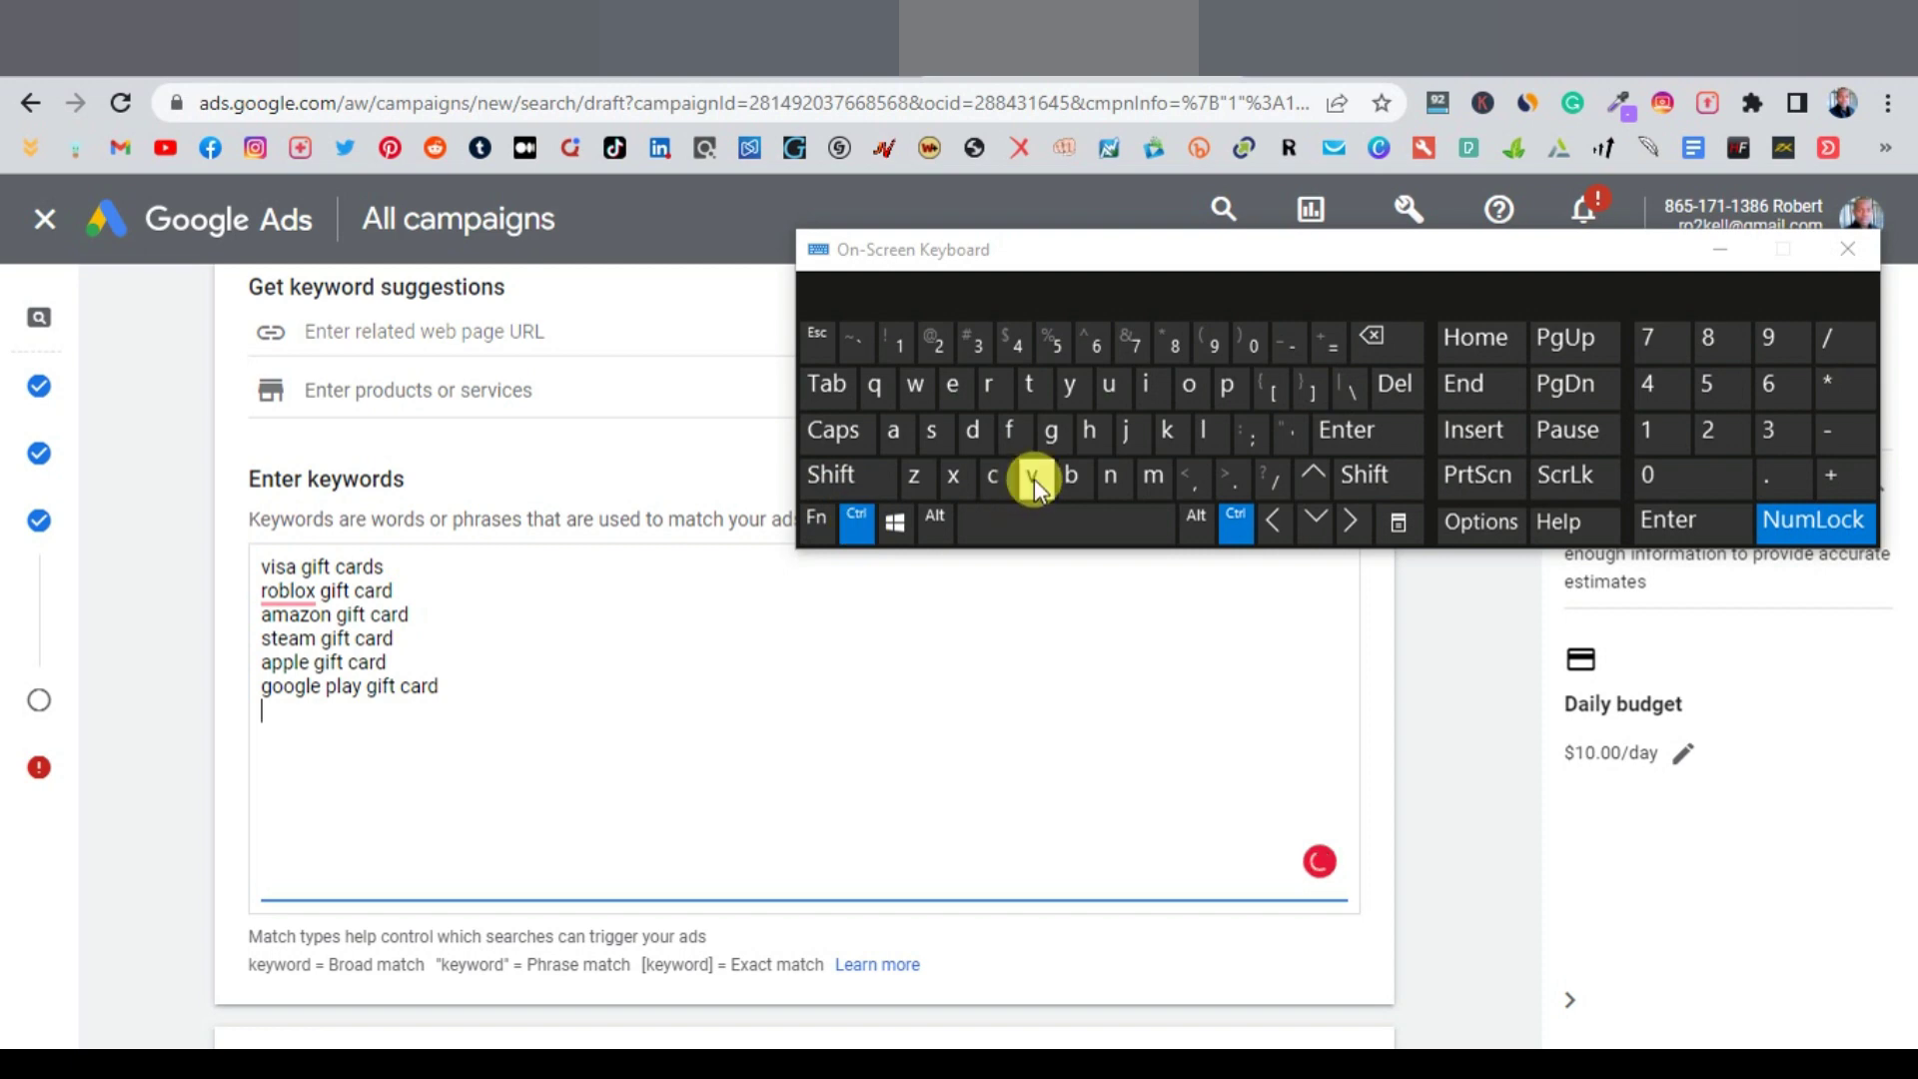
{"action": "left_click", "coordinate": [1032, 478]}
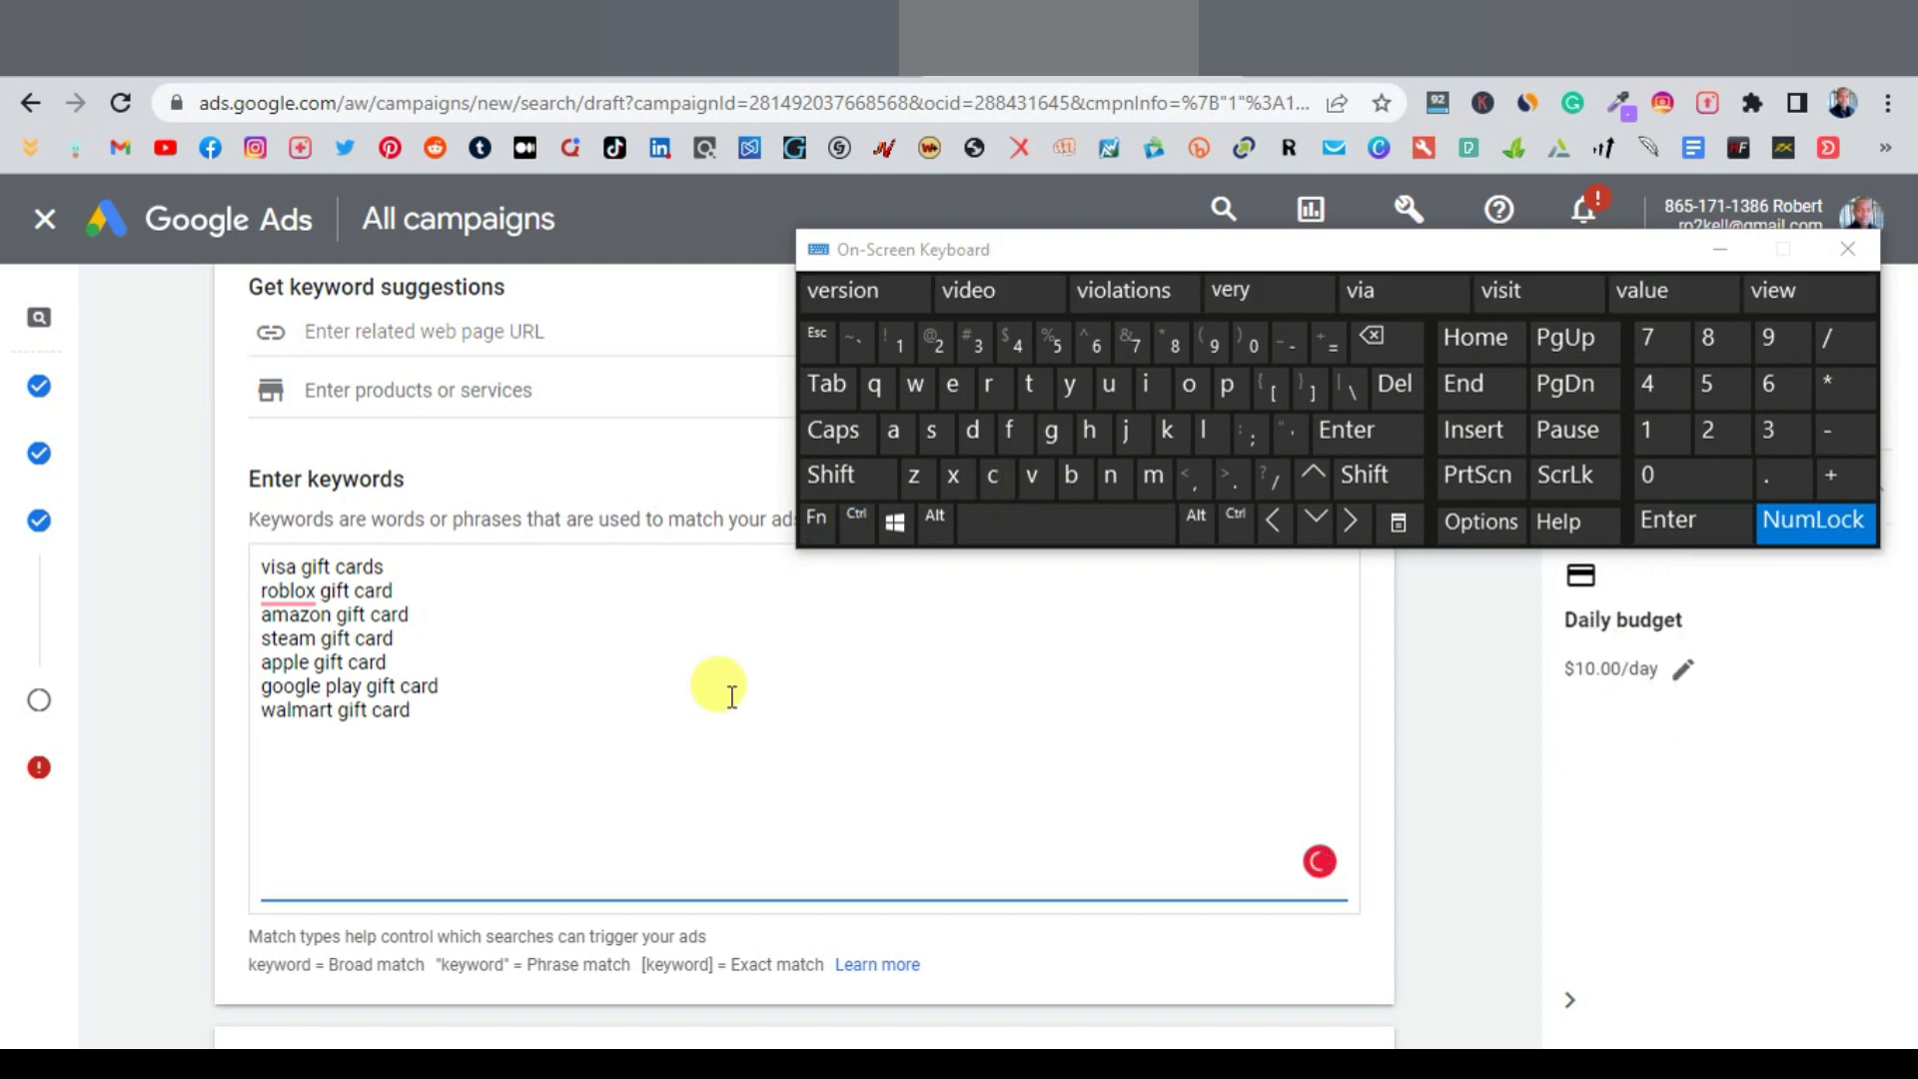
{"action": "left_click", "coordinate": [1715, 249]}
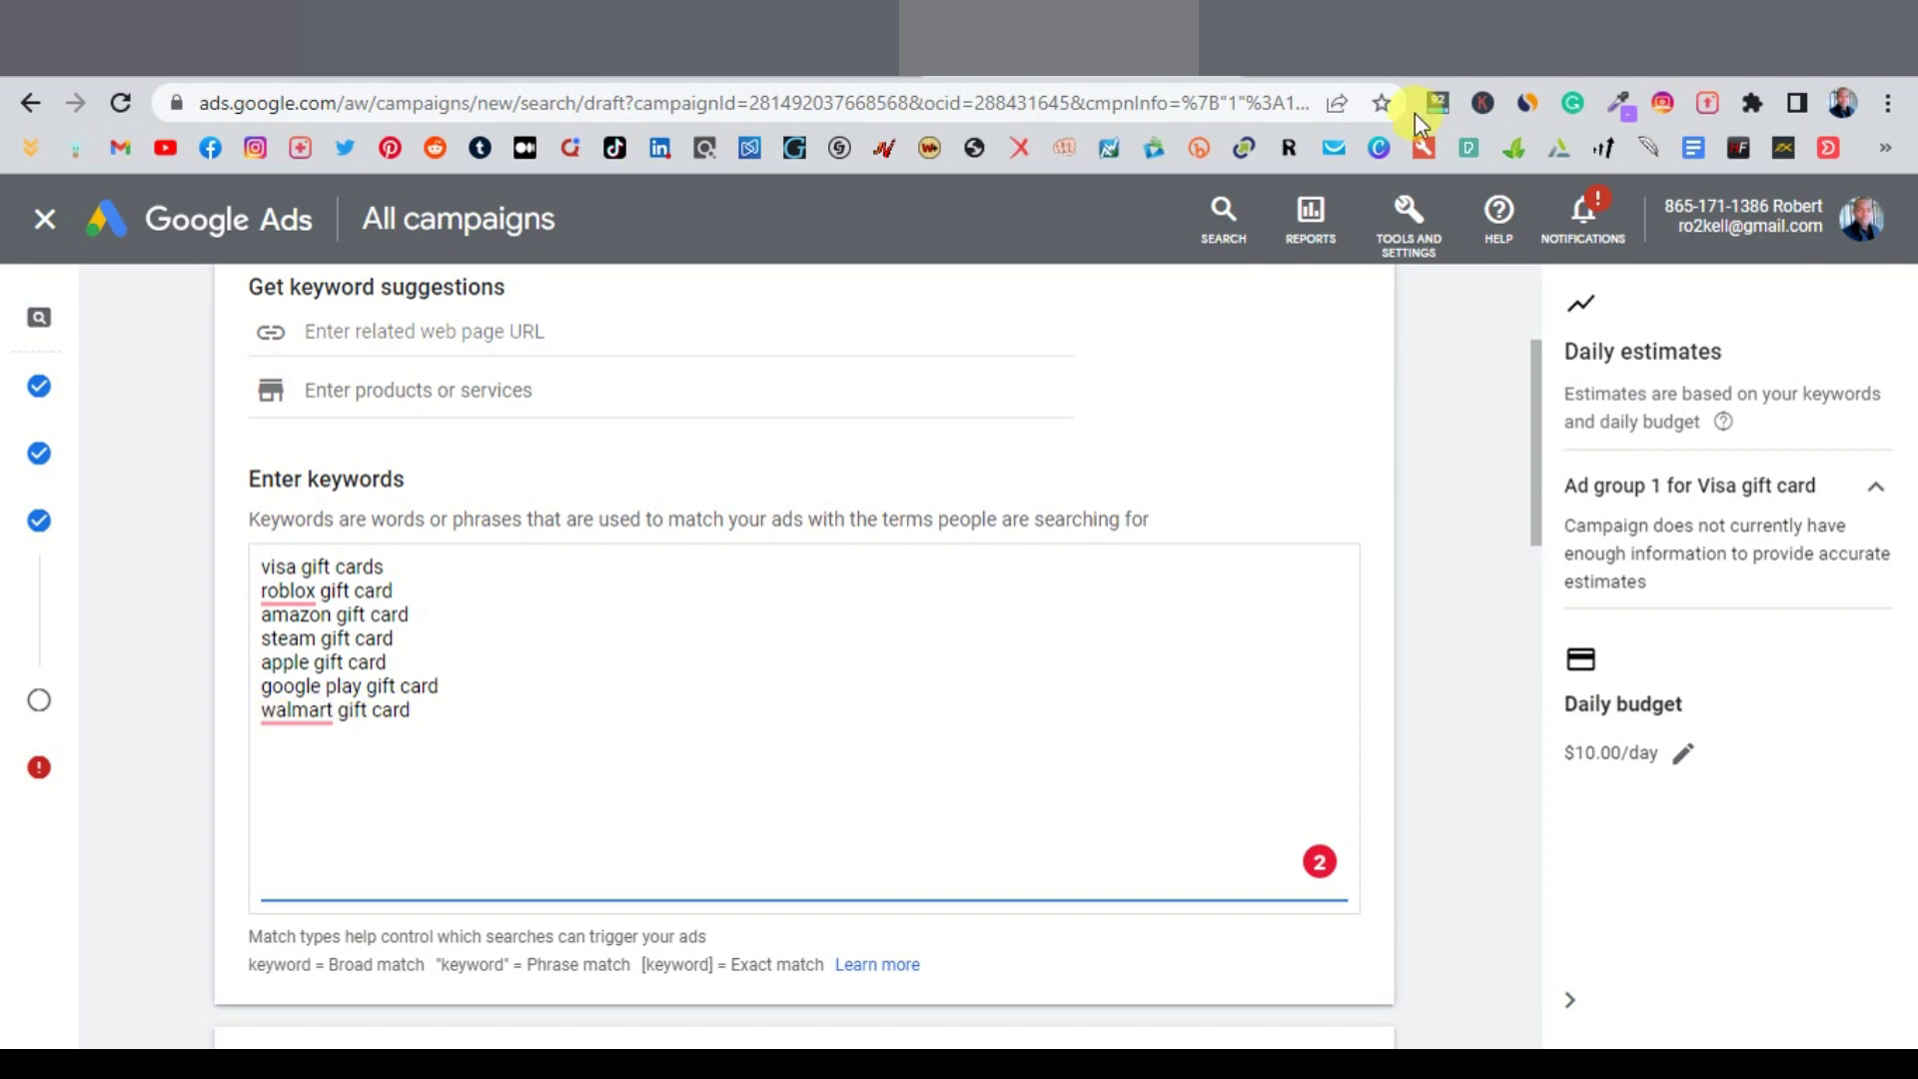
Search Google for "gift cards" in a new browser tab and examine the related searches at the end of the results
{"action": "key", "text": "ctrl+t"}
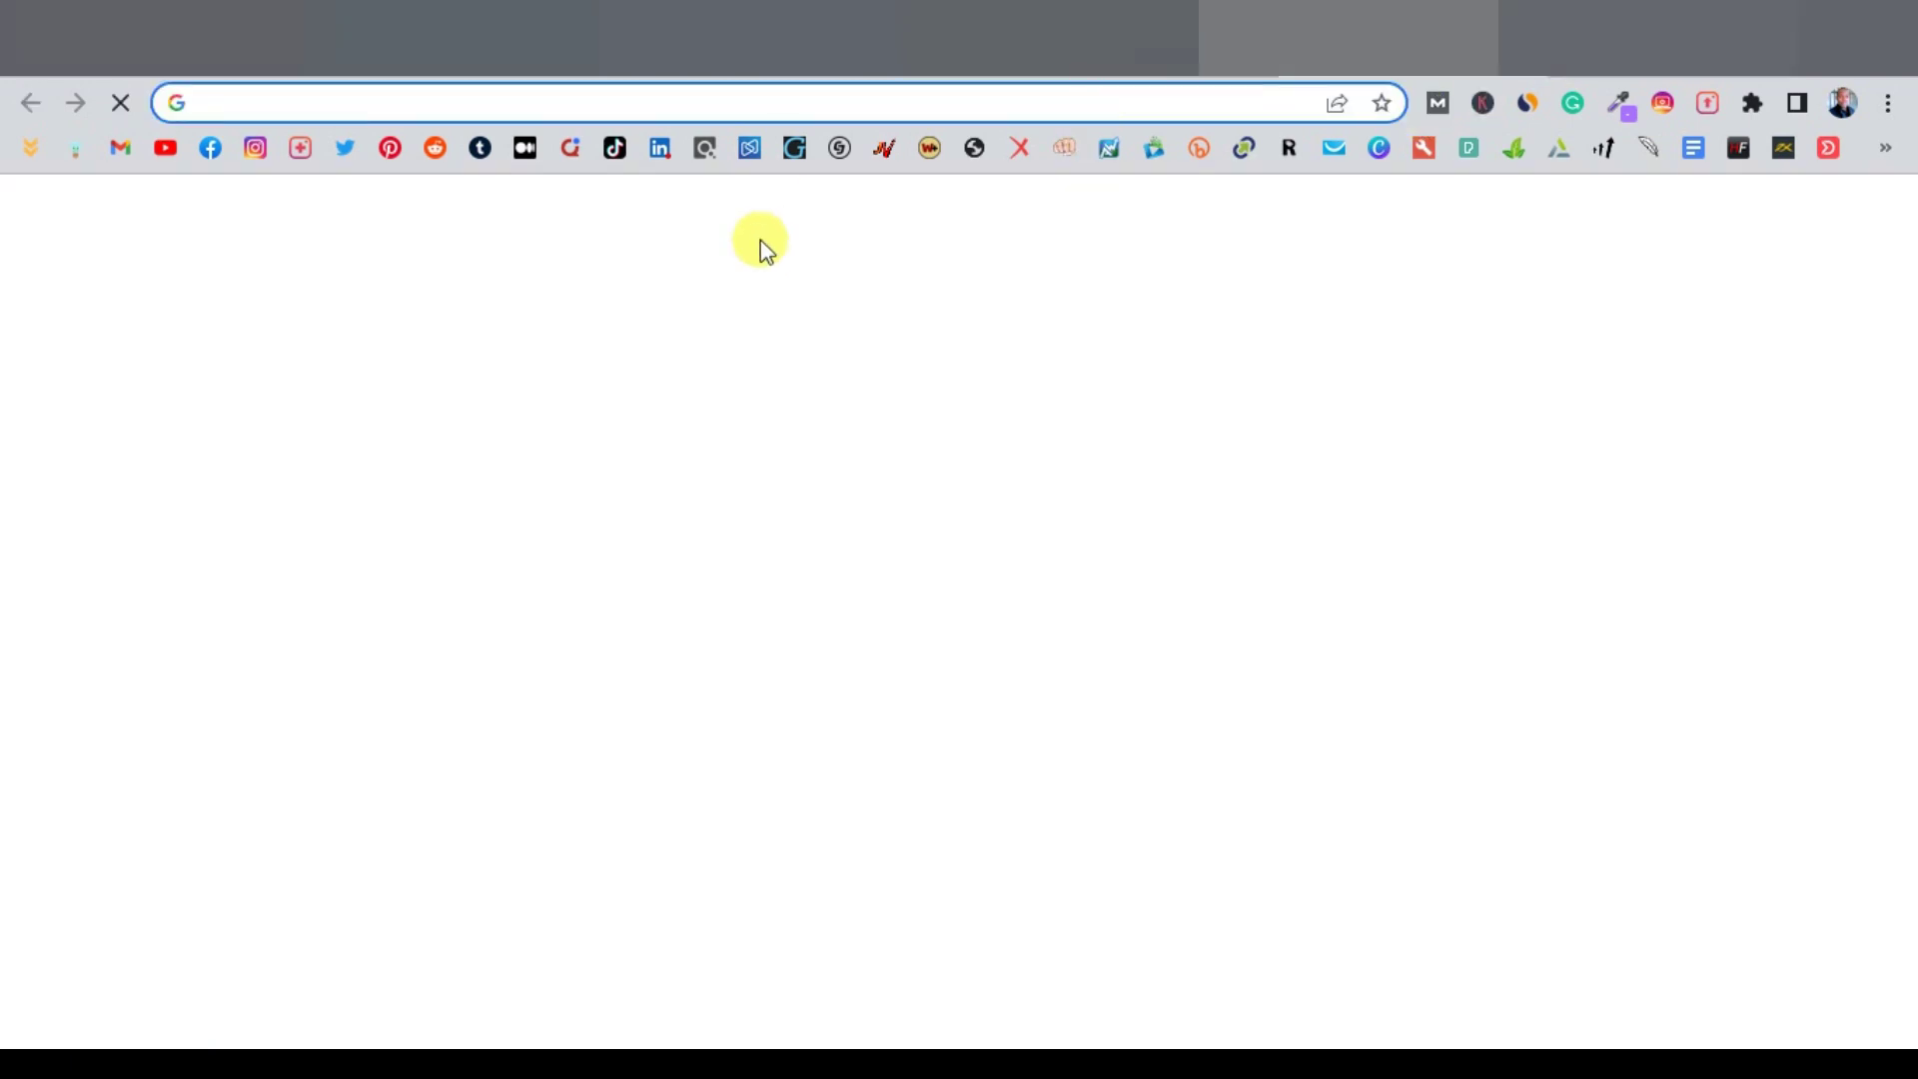
{"action": "key", "text": "ctrl+super+o"}
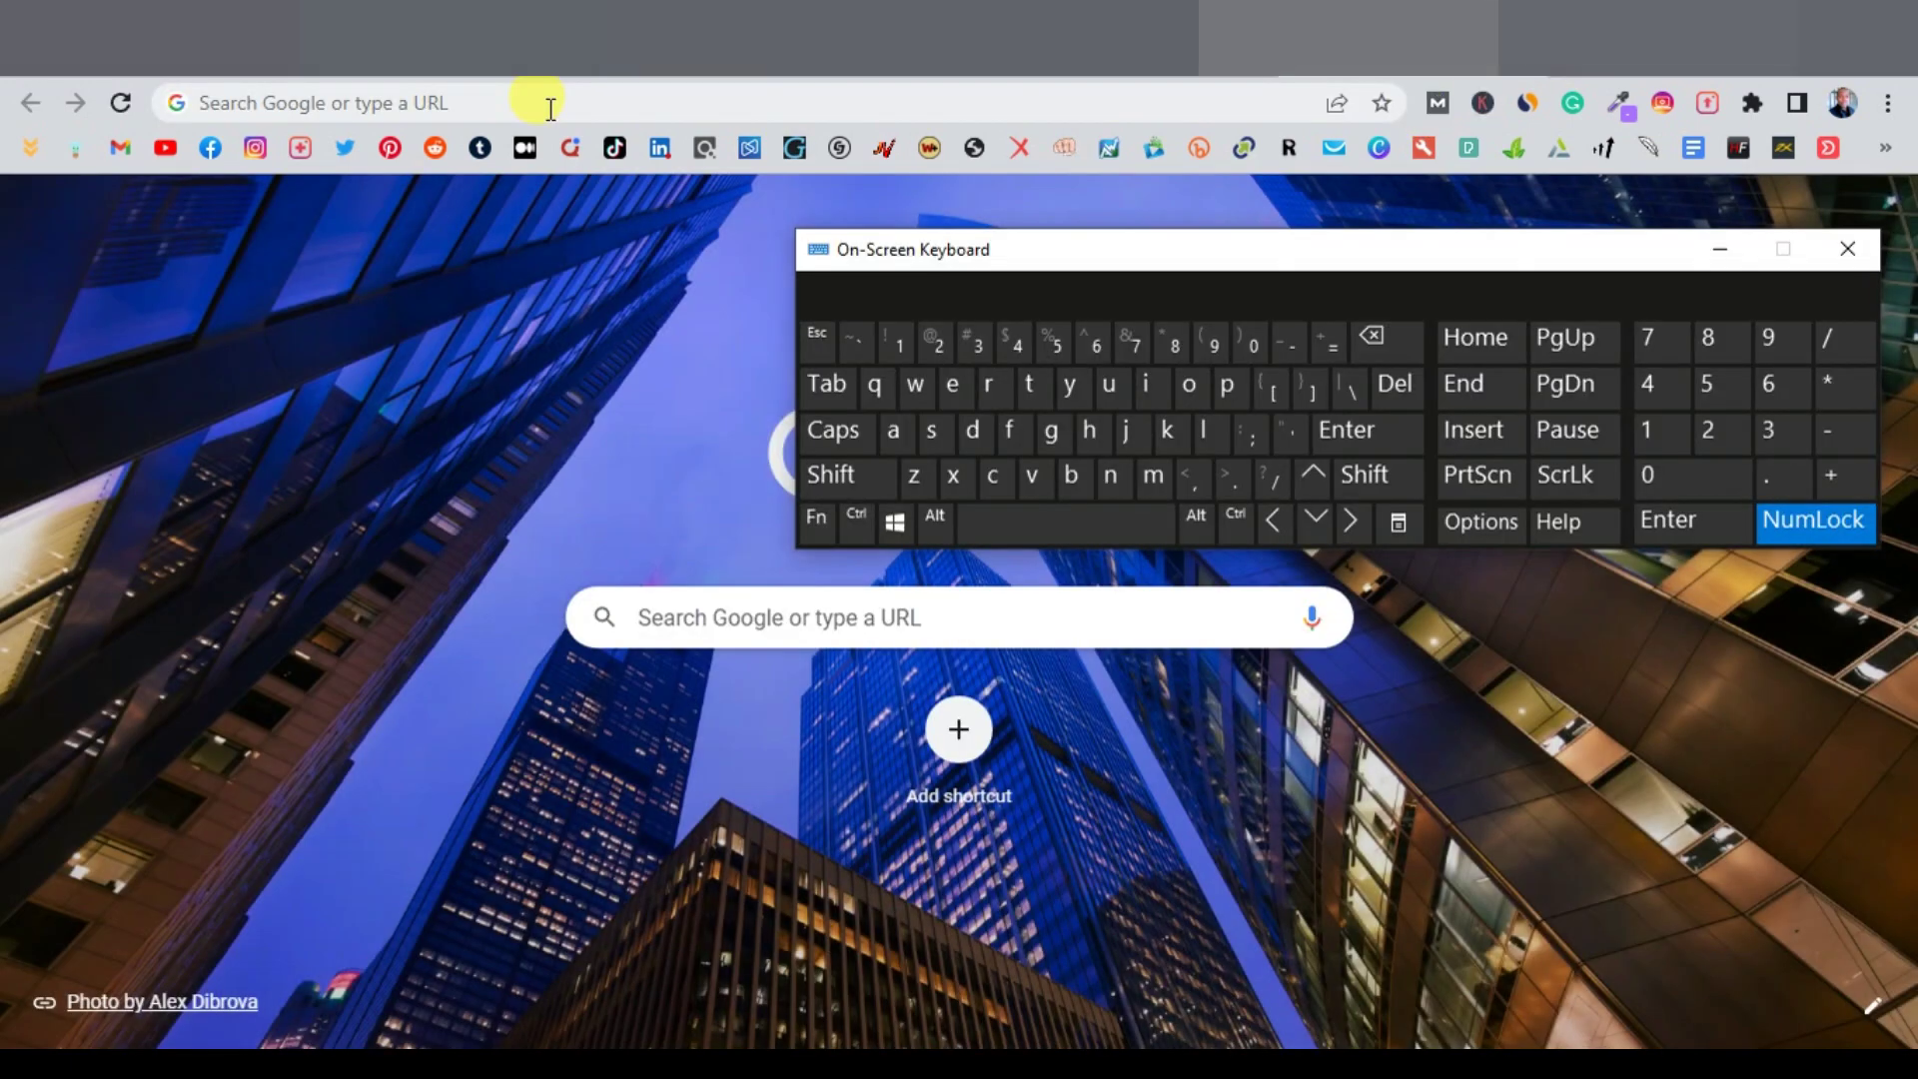
{"action": "type", "text": "gift cards"}
{"action": "key", "text": "Return"}
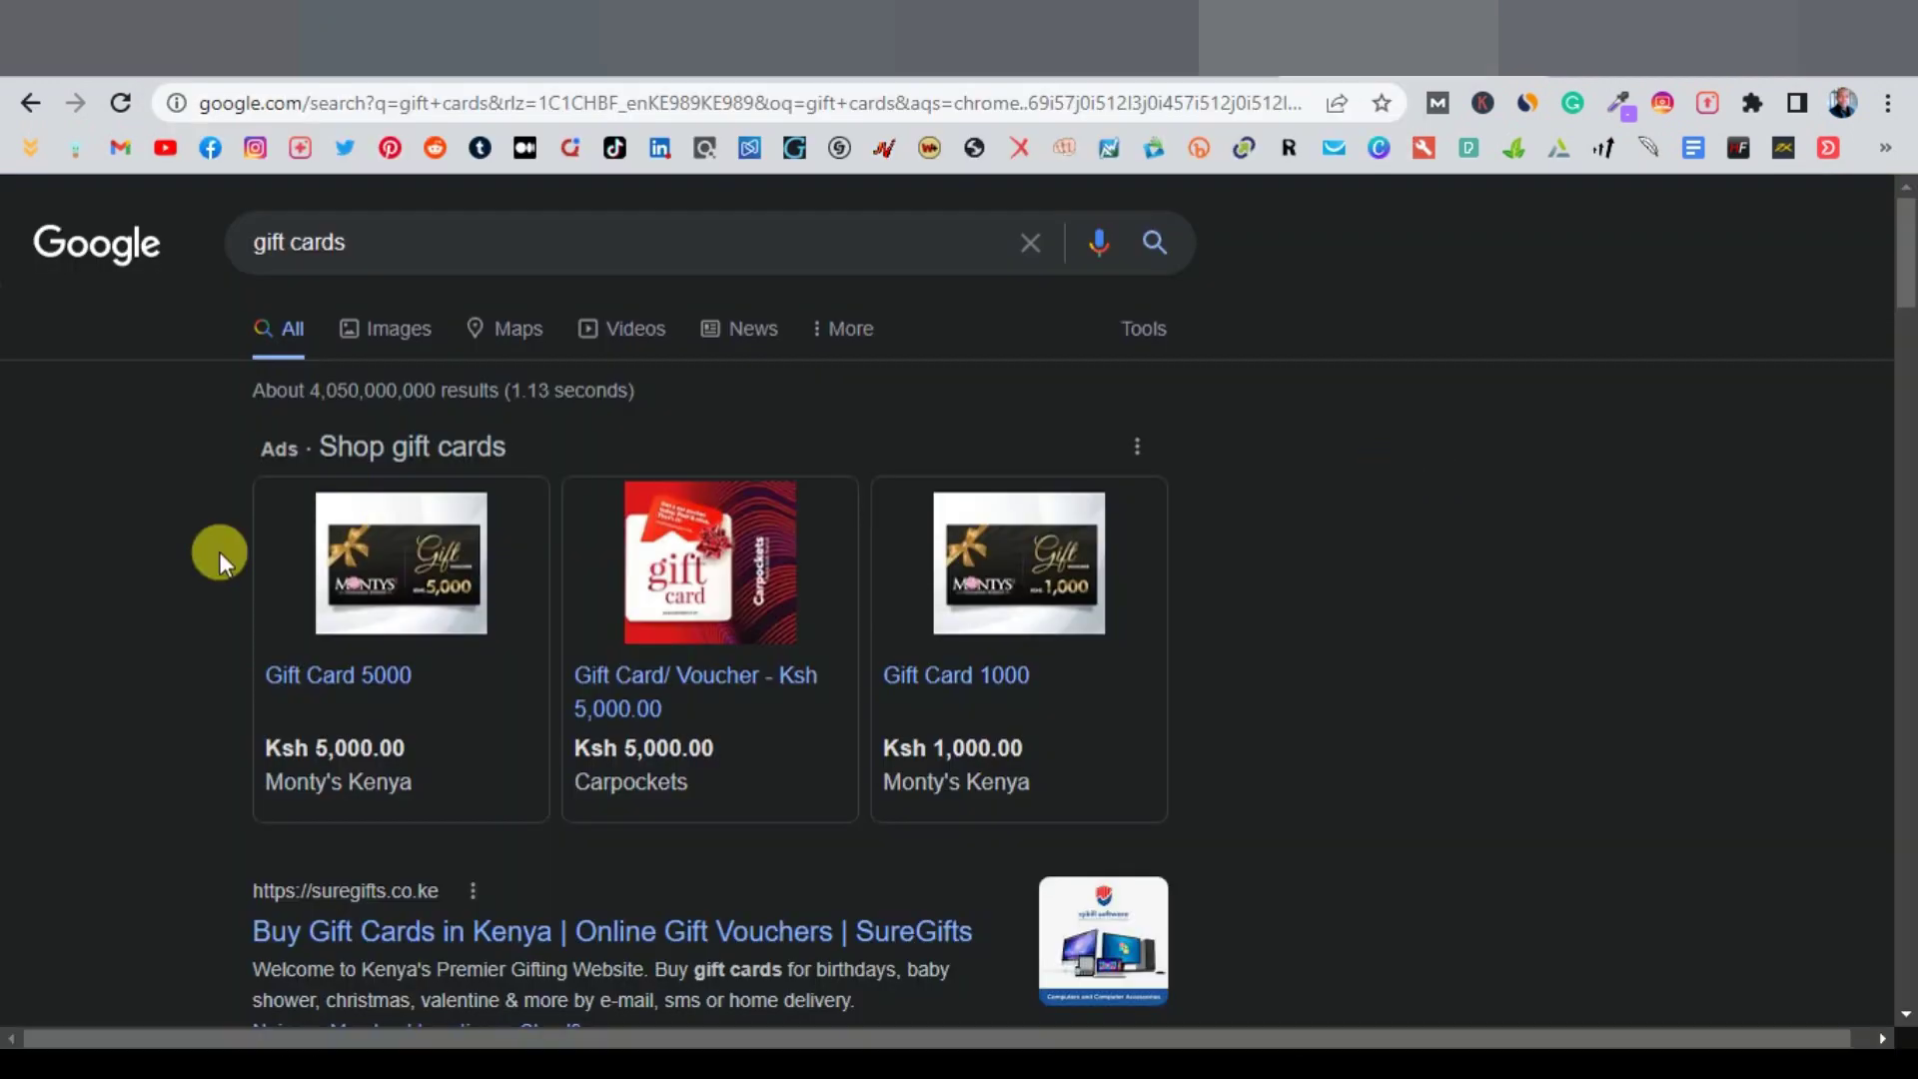
{"action": "scroll", "coordinate": [183, 608], "scroll_direction": "down", "scroll_amount": 20}
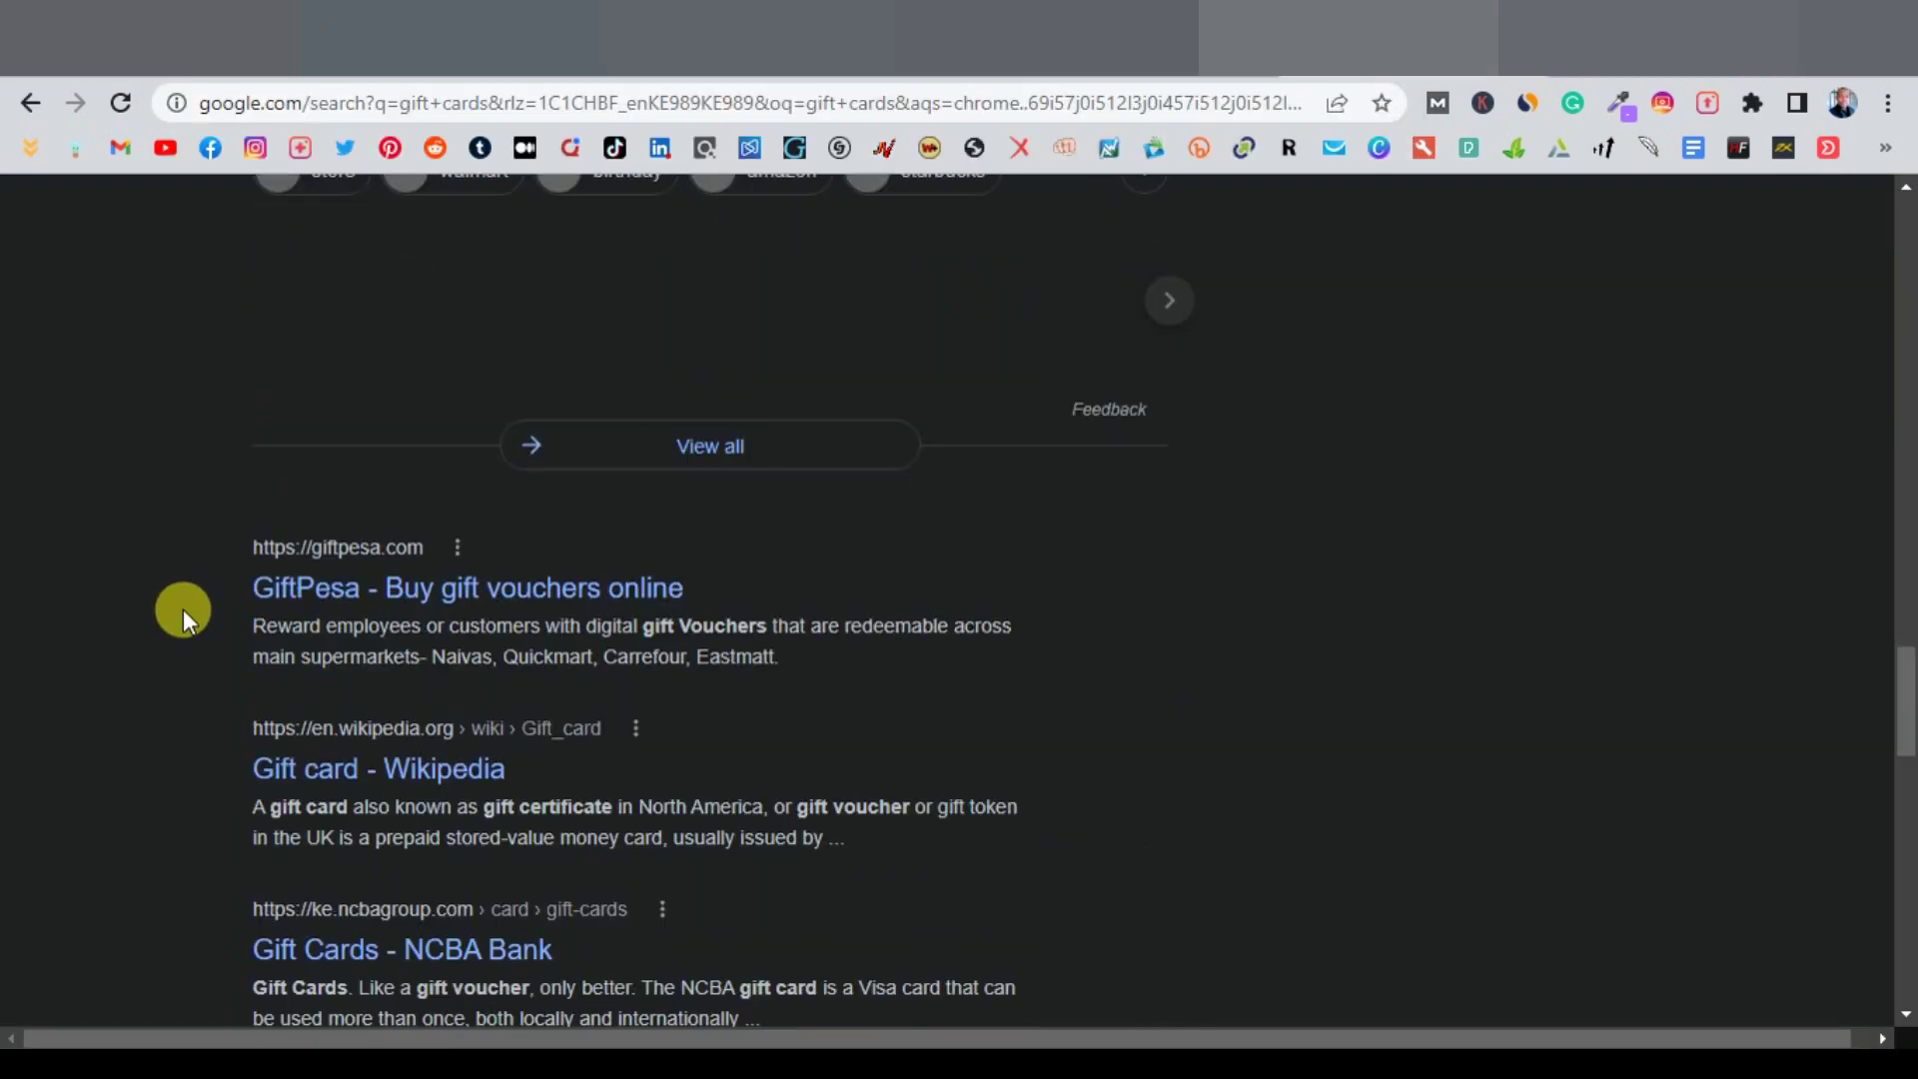
{"action": "scroll", "coordinate": [184, 609], "scroll_direction": "down", "scroll_amount": 15}
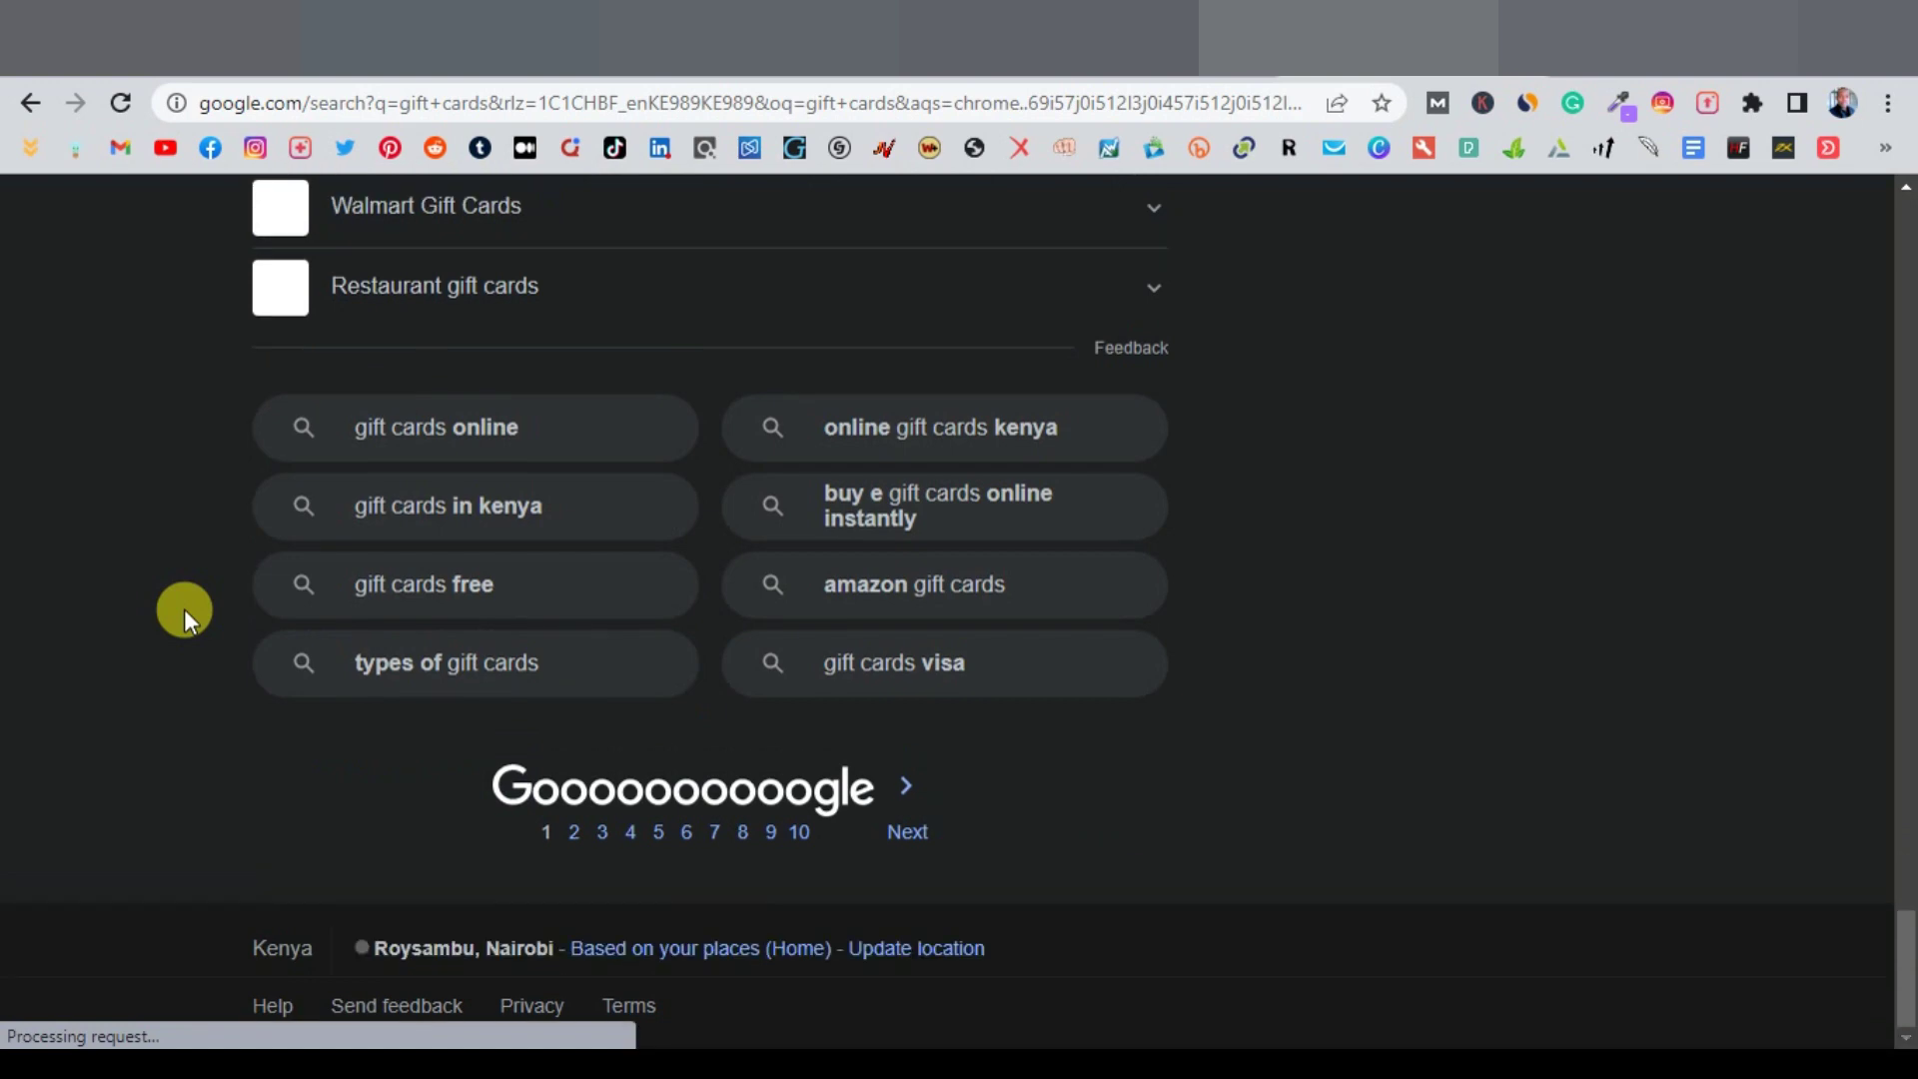
{"action": "scroll", "coordinate": [183, 609], "scroll_direction": "down", "scroll_amount": 2}
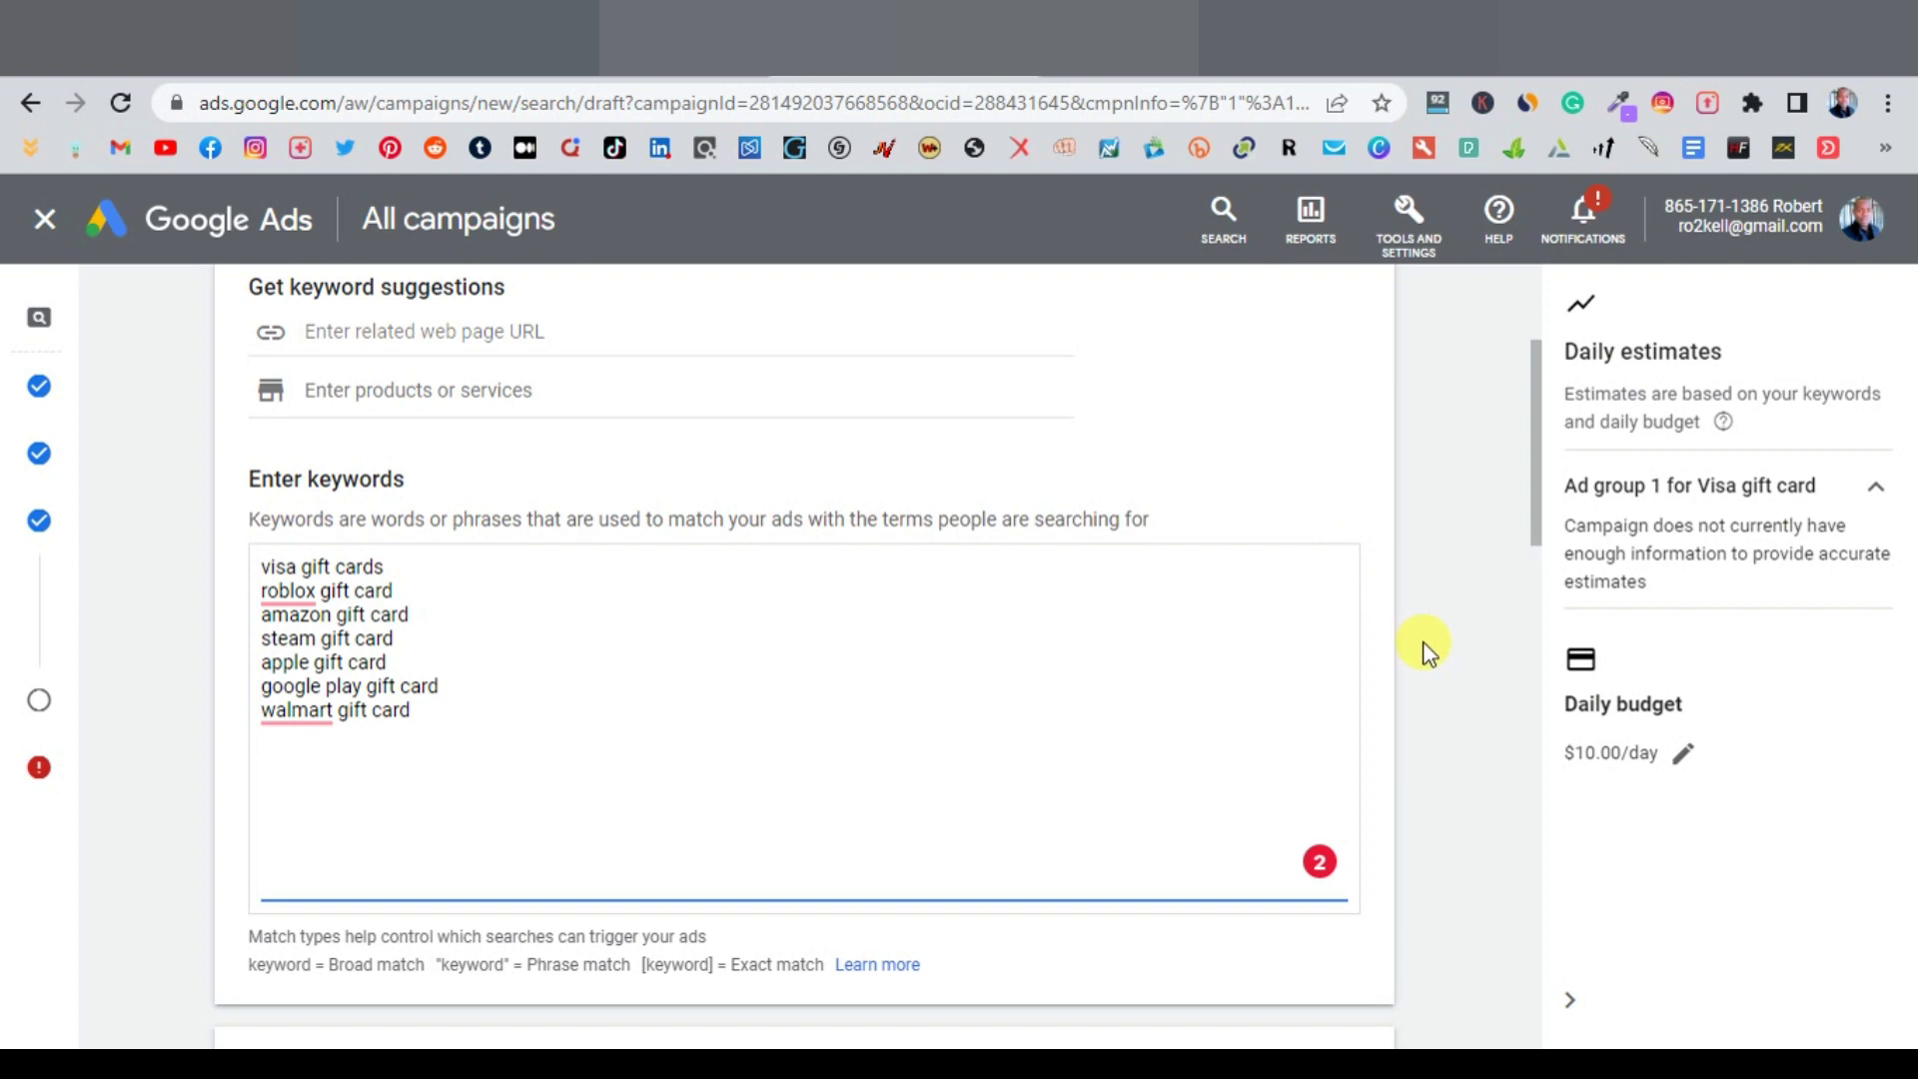
Copy the web address of the "Win a $500 Visa Gift Card!" landing page for use in the ad
{"action": "scroll", "coordinate": [1422, 646], "scroll_direction": "down", "scroll_amount": 4}
{"action": "scroll", "coordinate": [1423, 646], "scroll_direction": "down", "scroll_amount": 3}
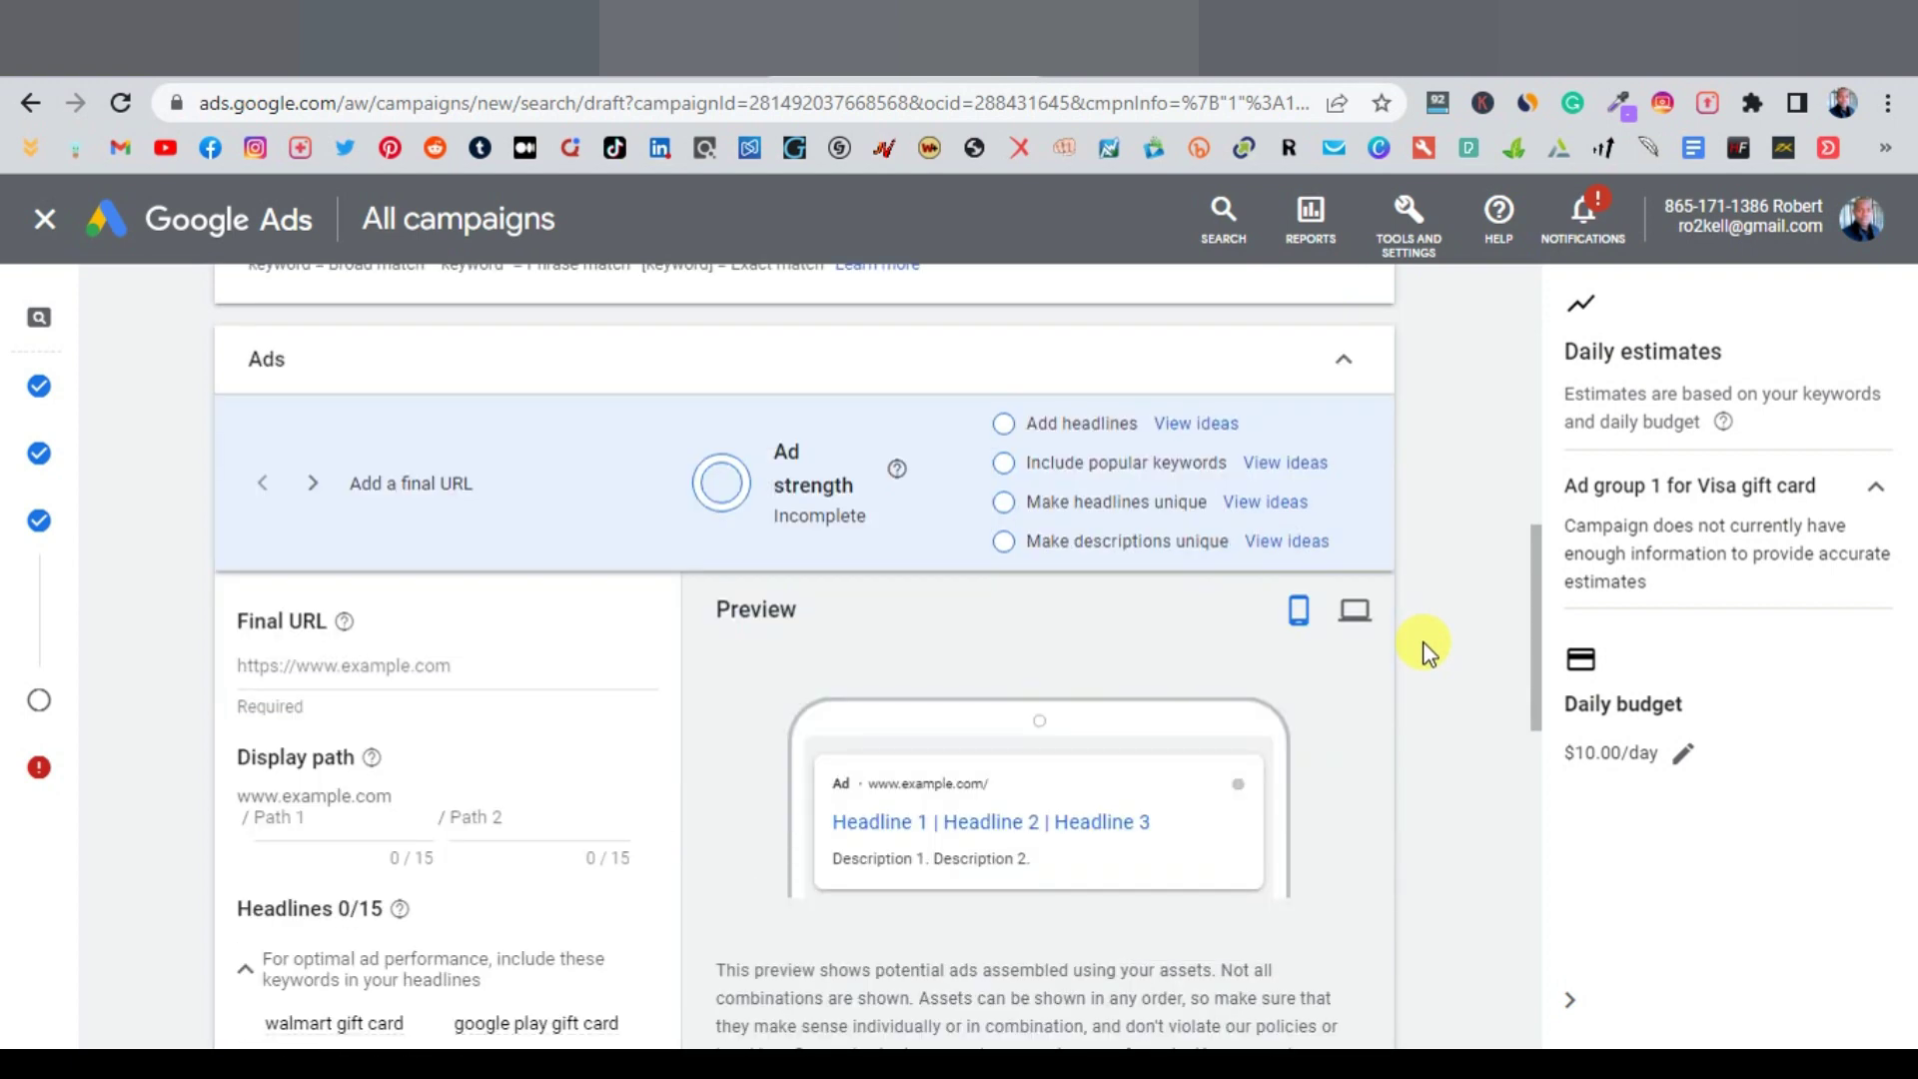
{"action": "scroll", "coordinate": [1422, 647], "scroll_direction": "down", "scroll_amount": 1}
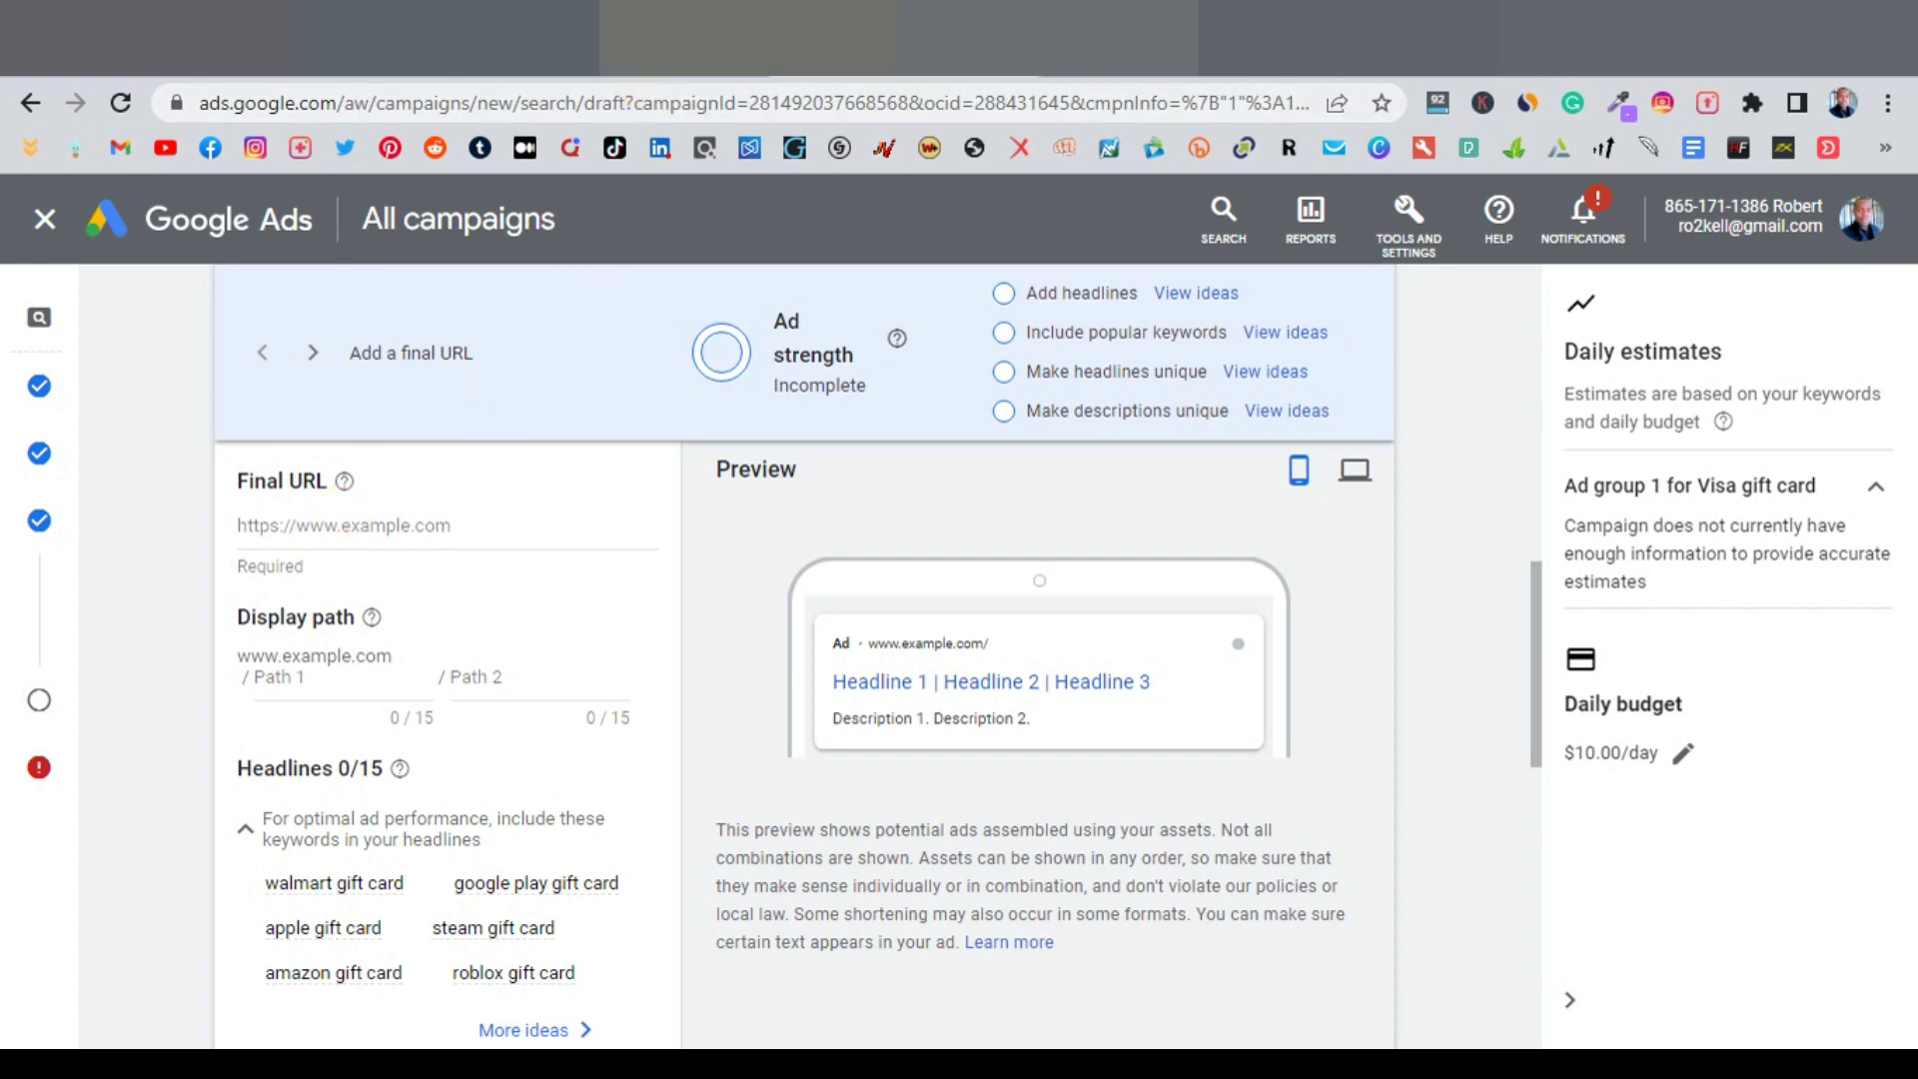
{"action": "left_click", "coordinate": [659, 40]}
{"action": "left_click", "coordinate": [350, 104]}
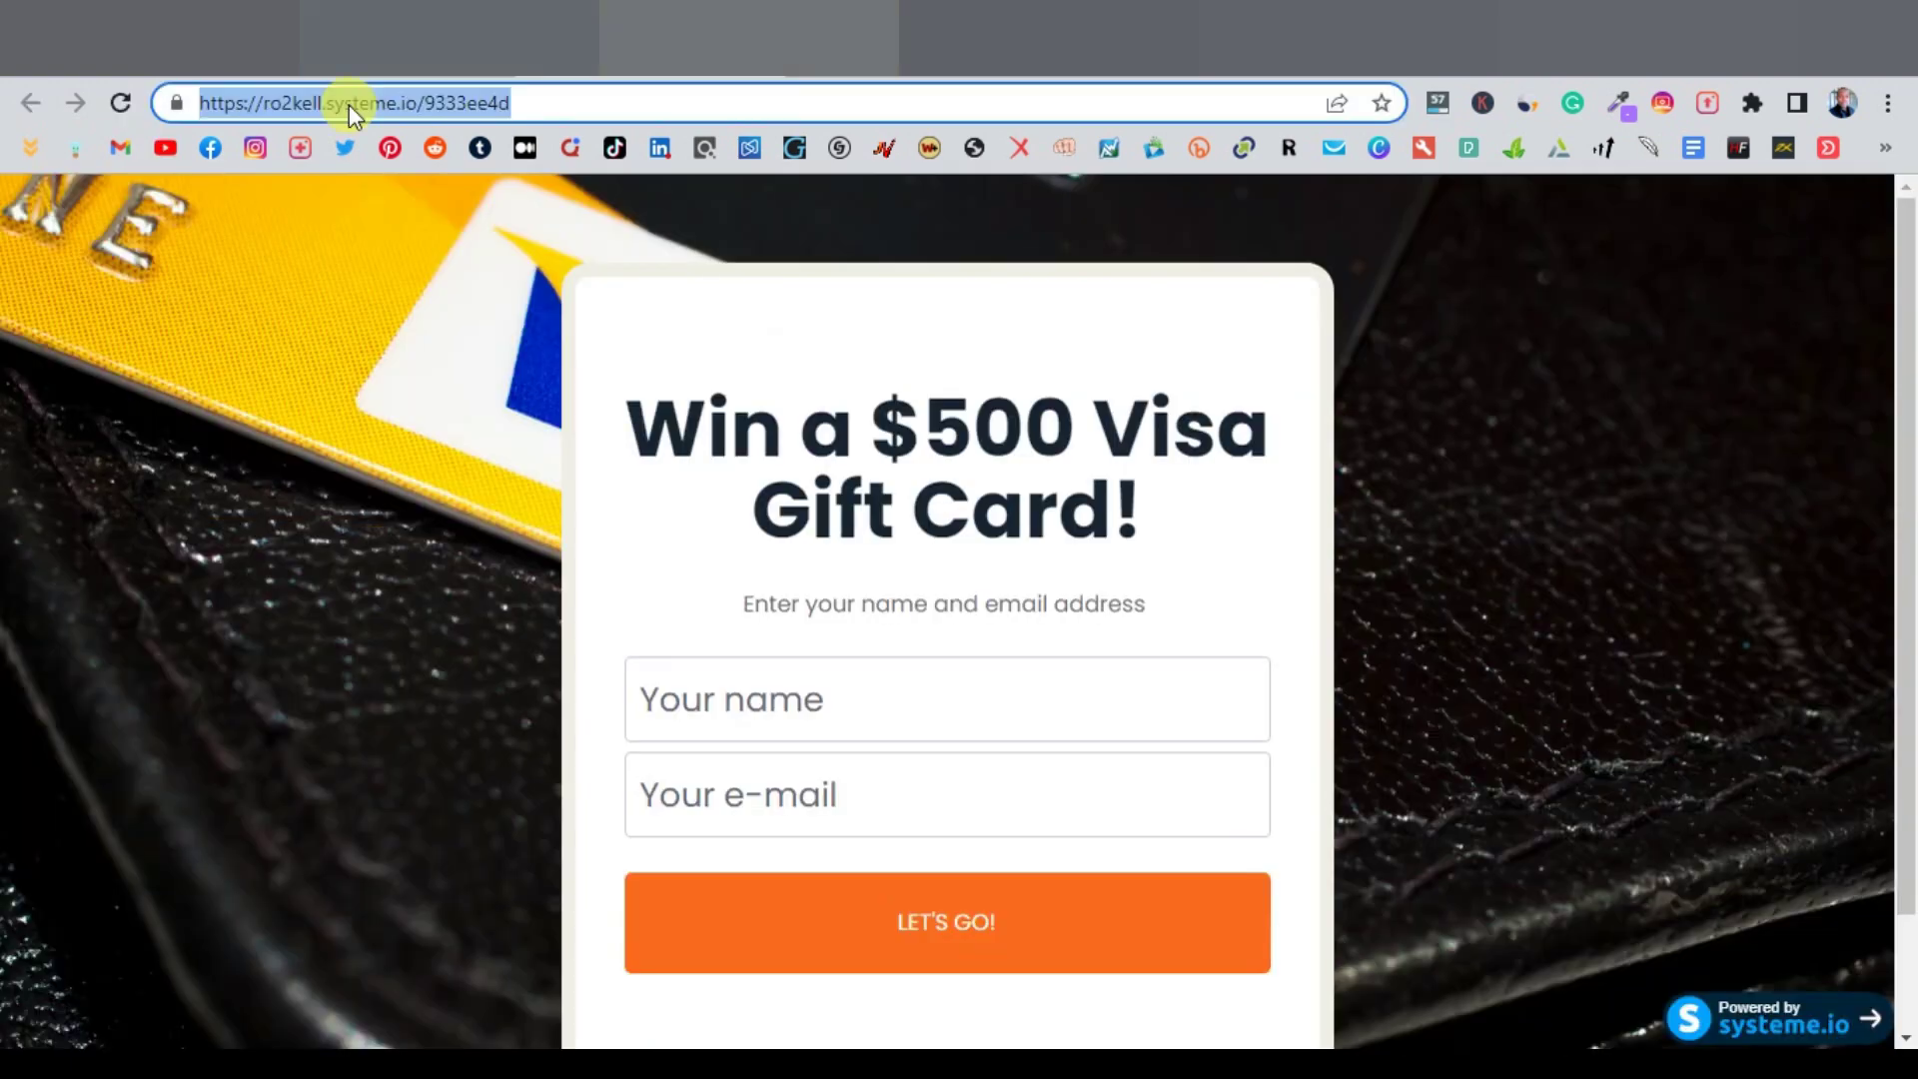
{"action": "right_click", "coordinate": [349, 104]}
{"action": "left_click", "coordinate": [432, 297]}
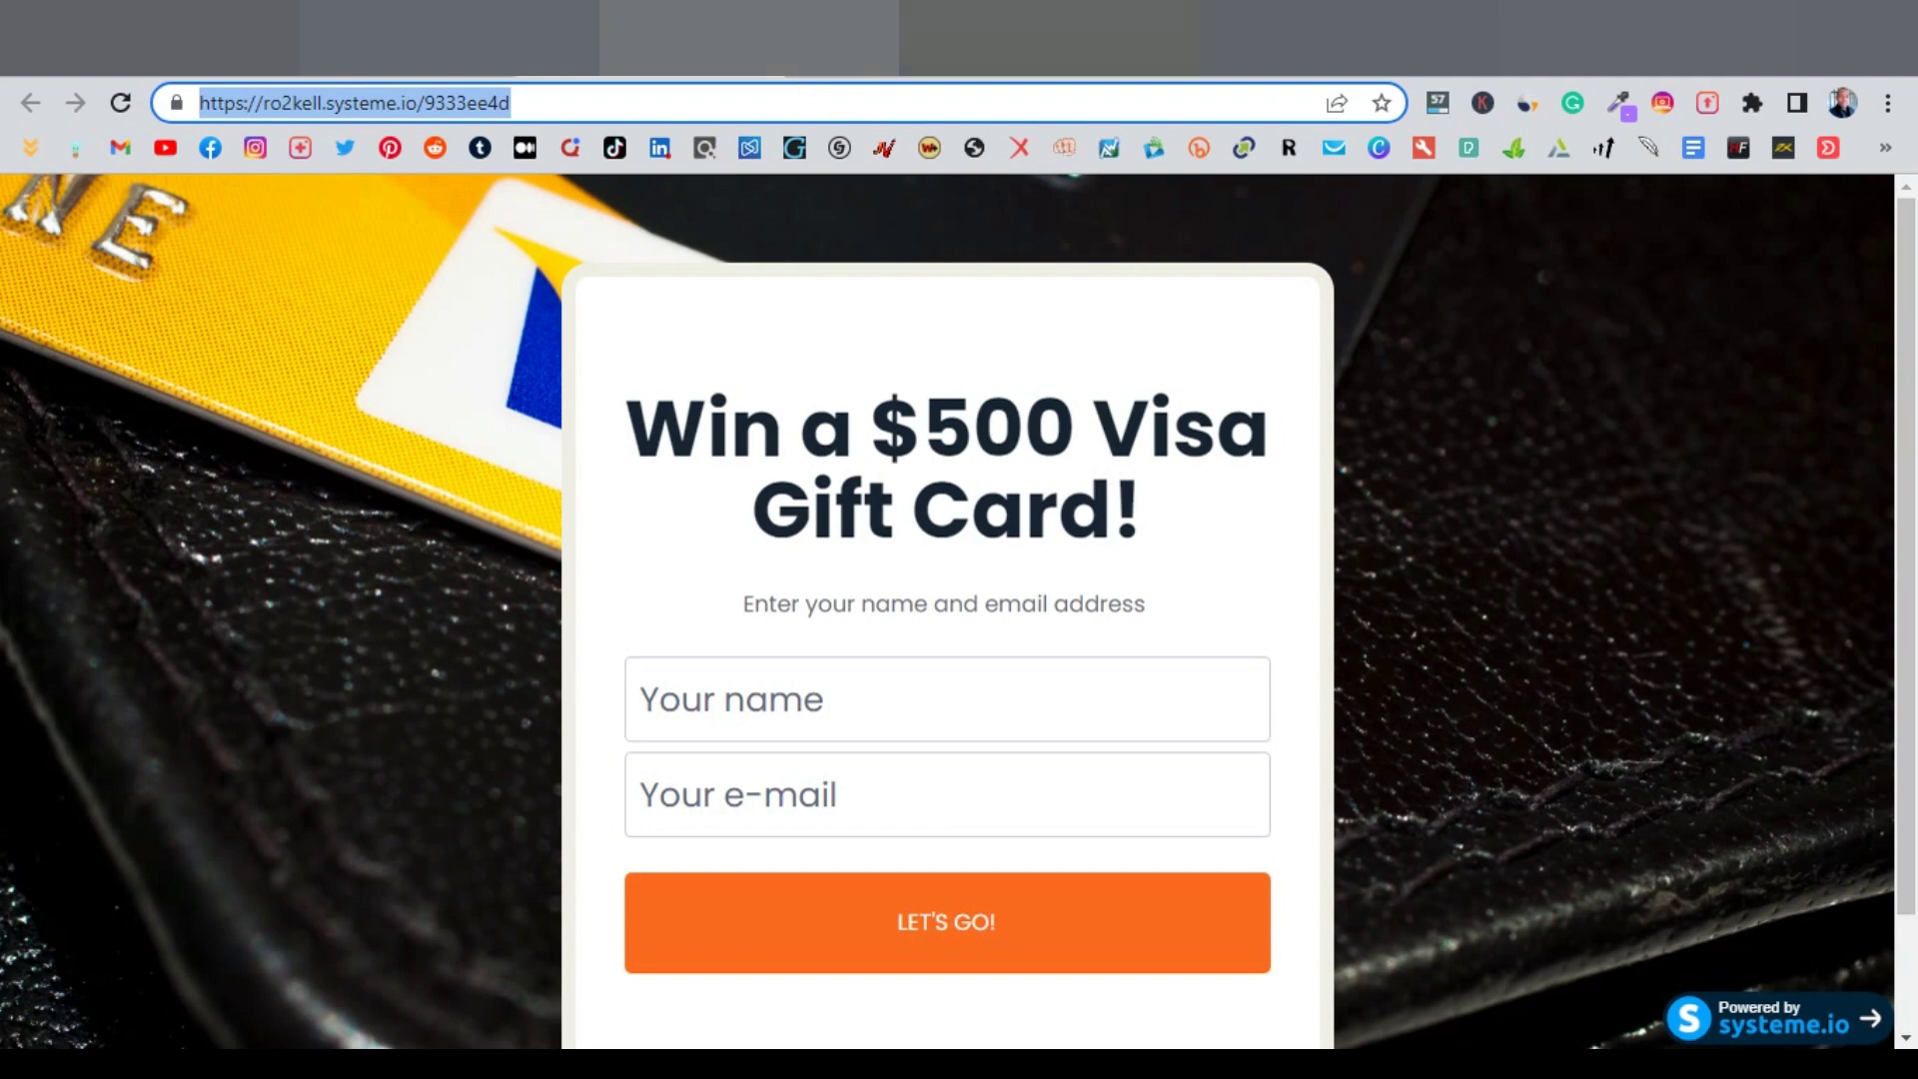
Return to the Google Ads campaign draft and paste the copied landing page address as the ad's final URL
{"action": "key", "text": "ctrl+shift+Tab"}
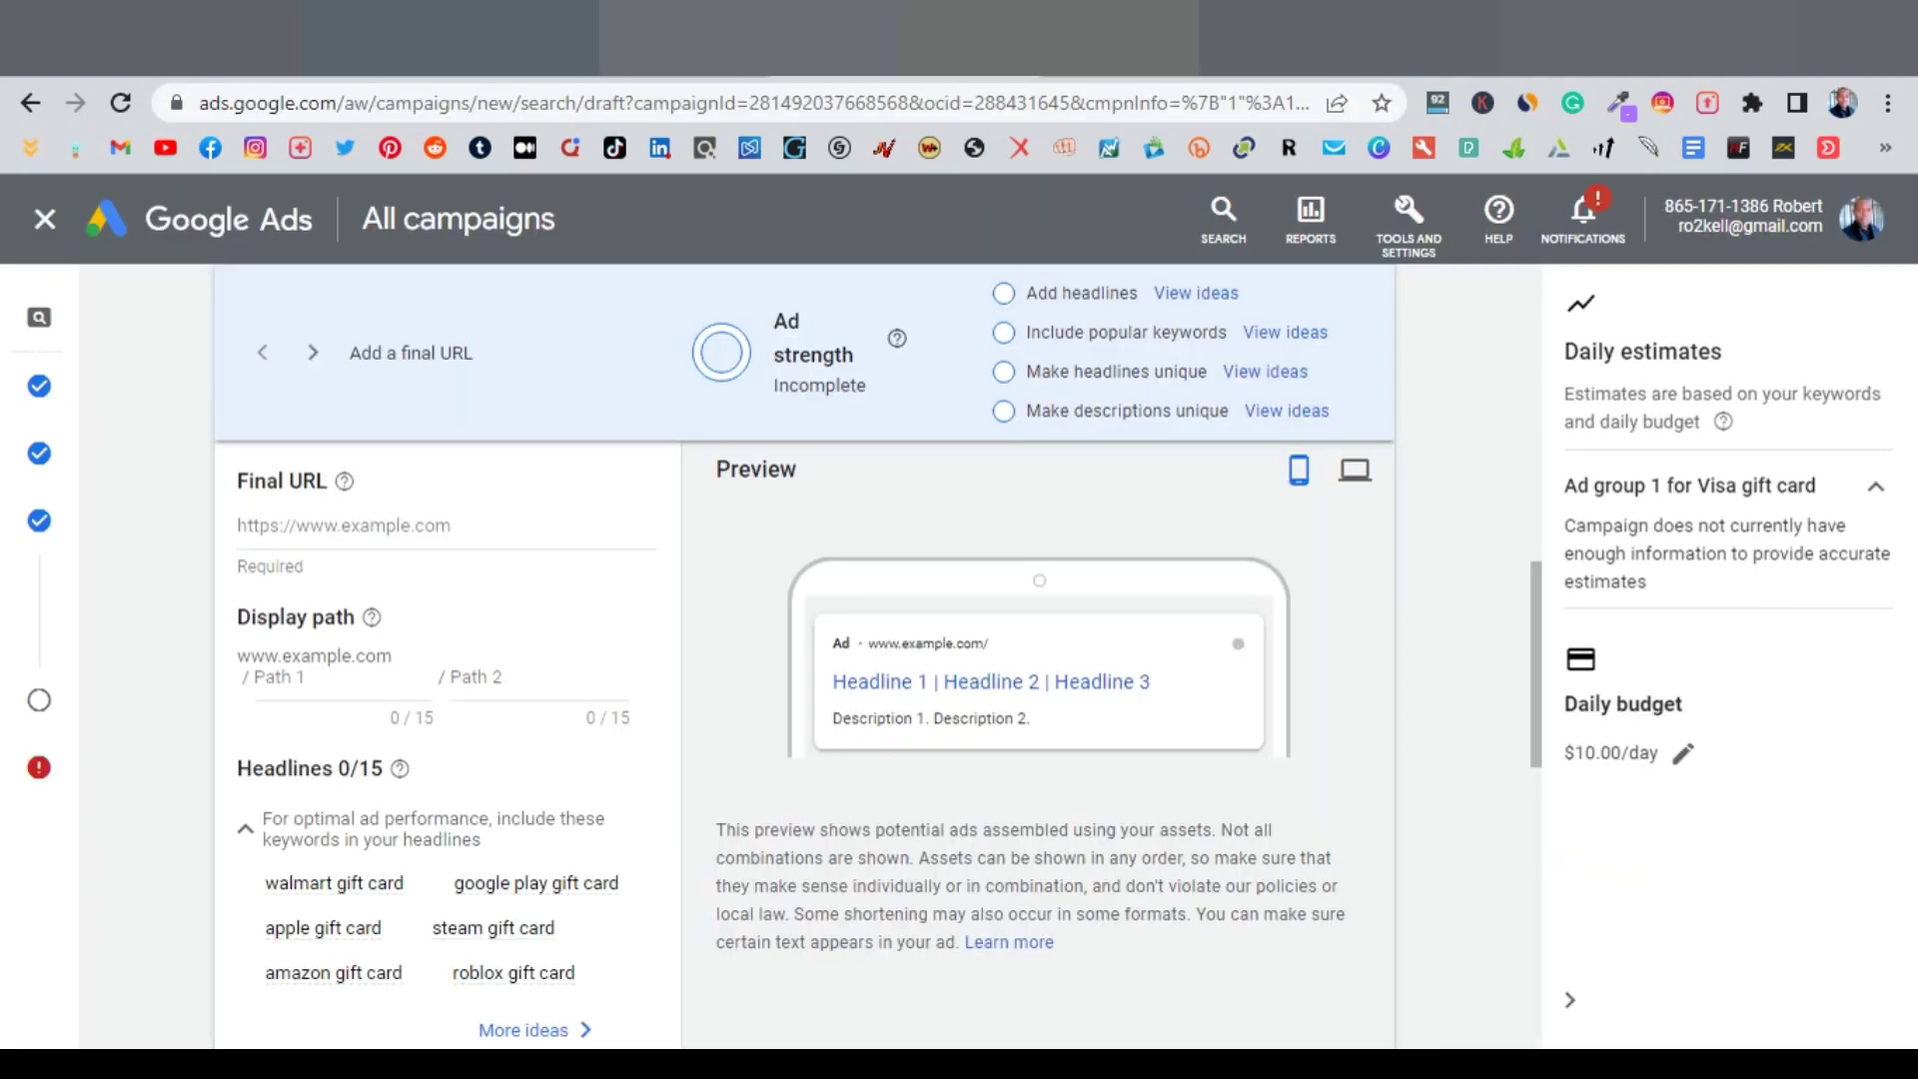
{"action": "left_click", "coordinate": [321, 521]}
{"action": "right_click", "coordinate": [333, 533]}
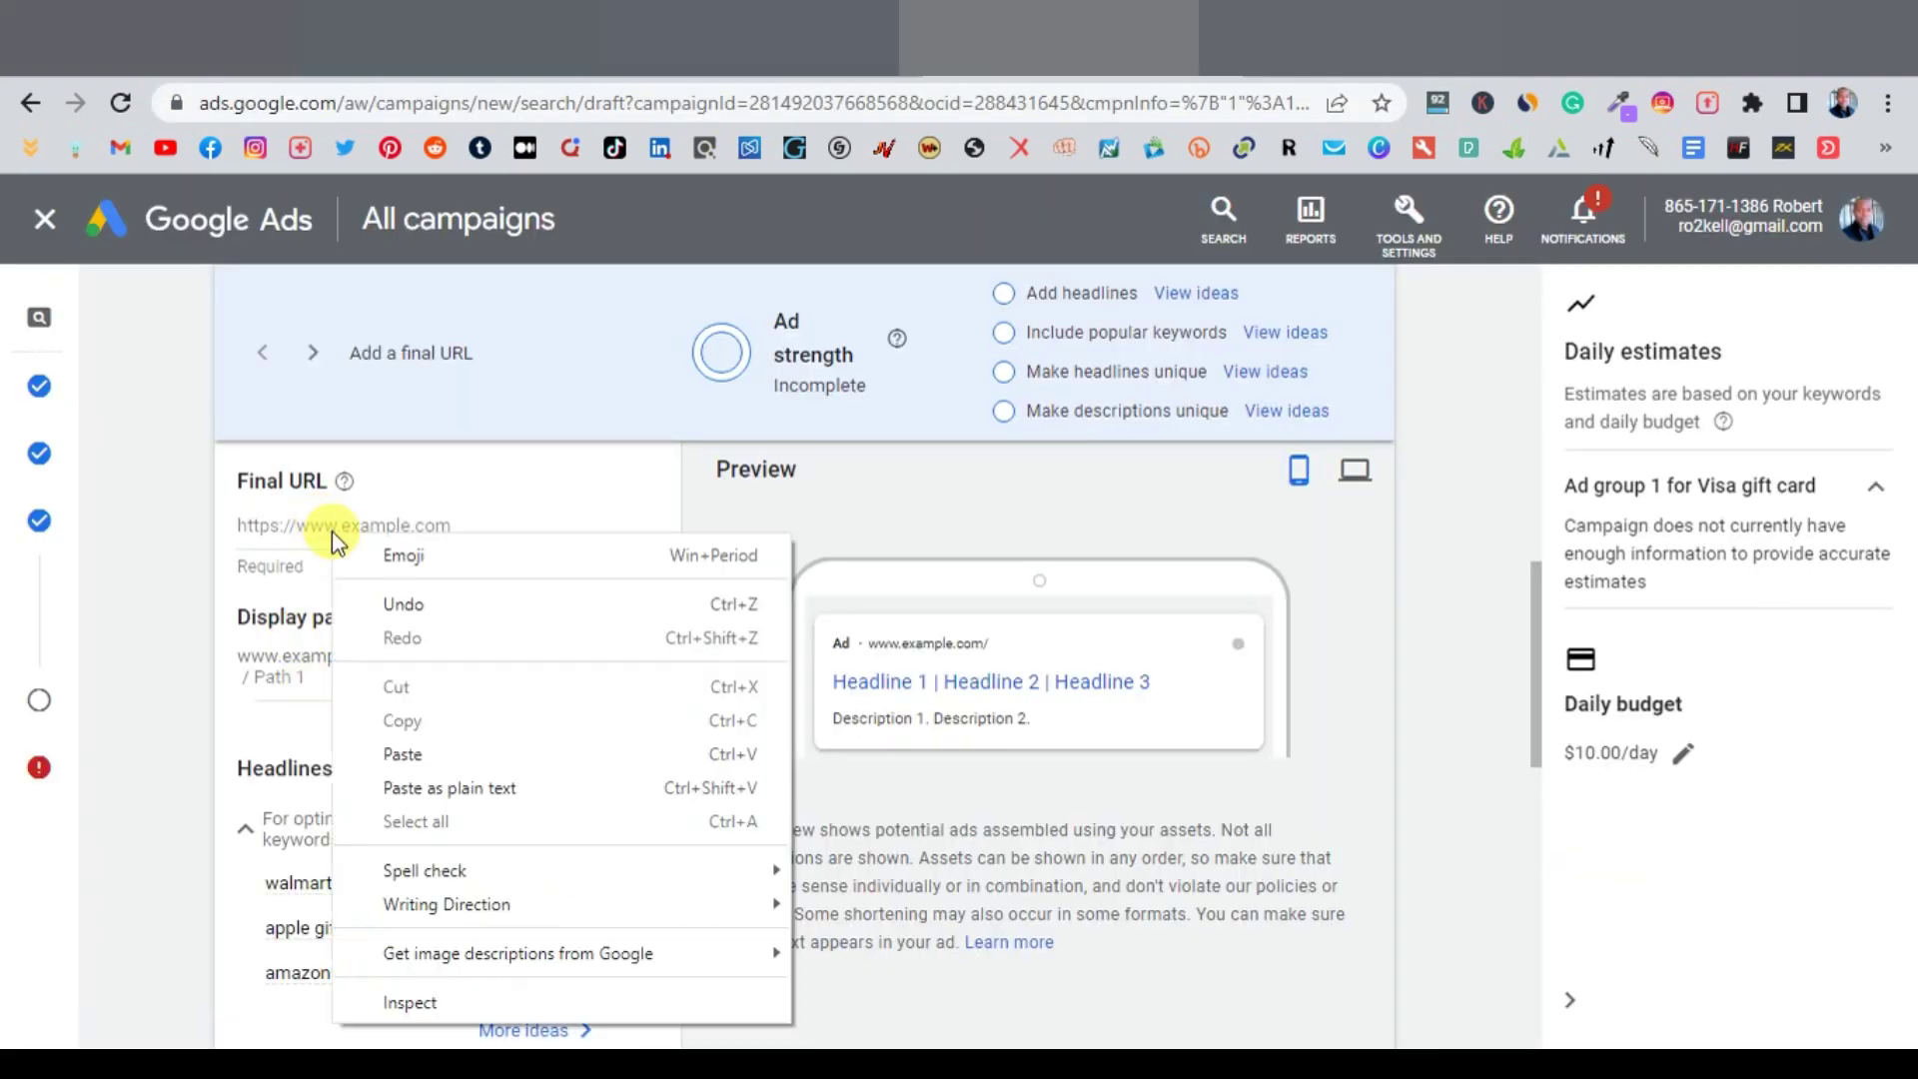
{"action": "left_click", "coordinate": [436, 746]}
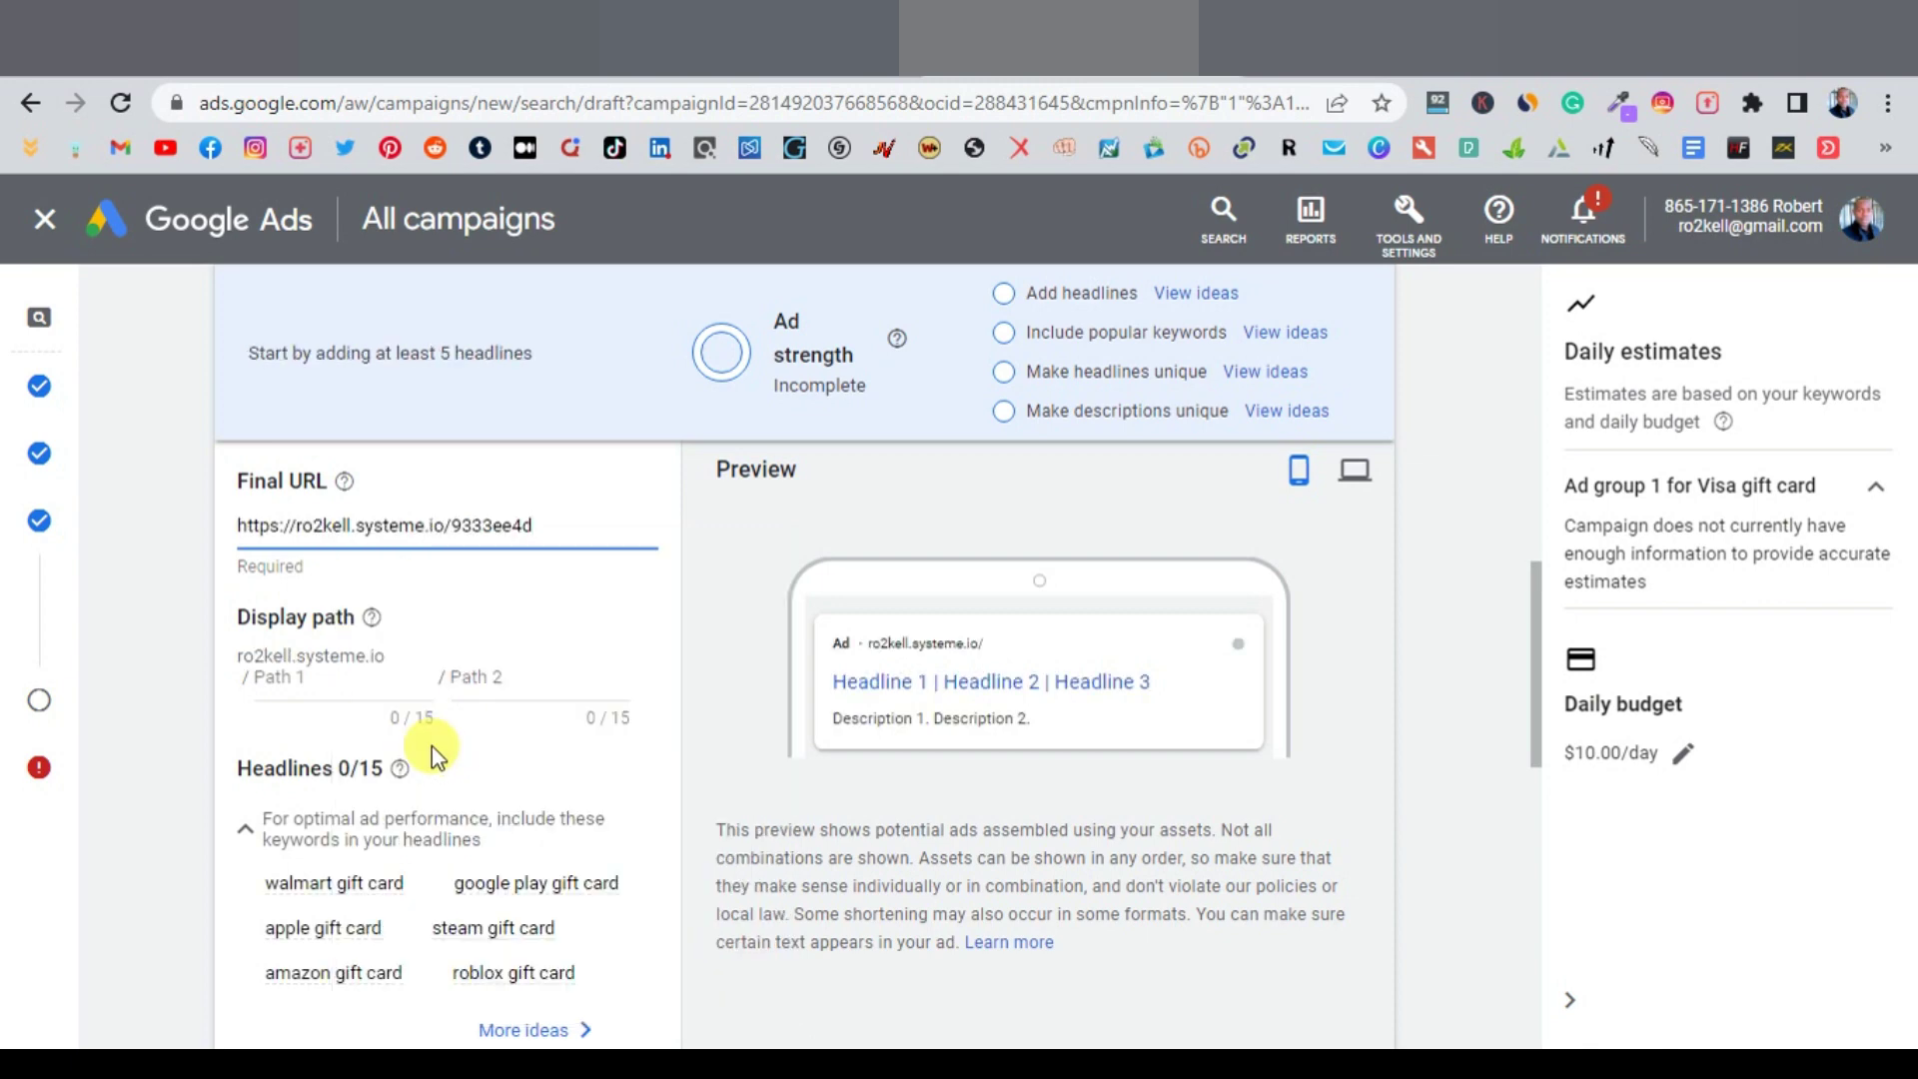
{"action": "left_click", "coordinate": [302, 528]}
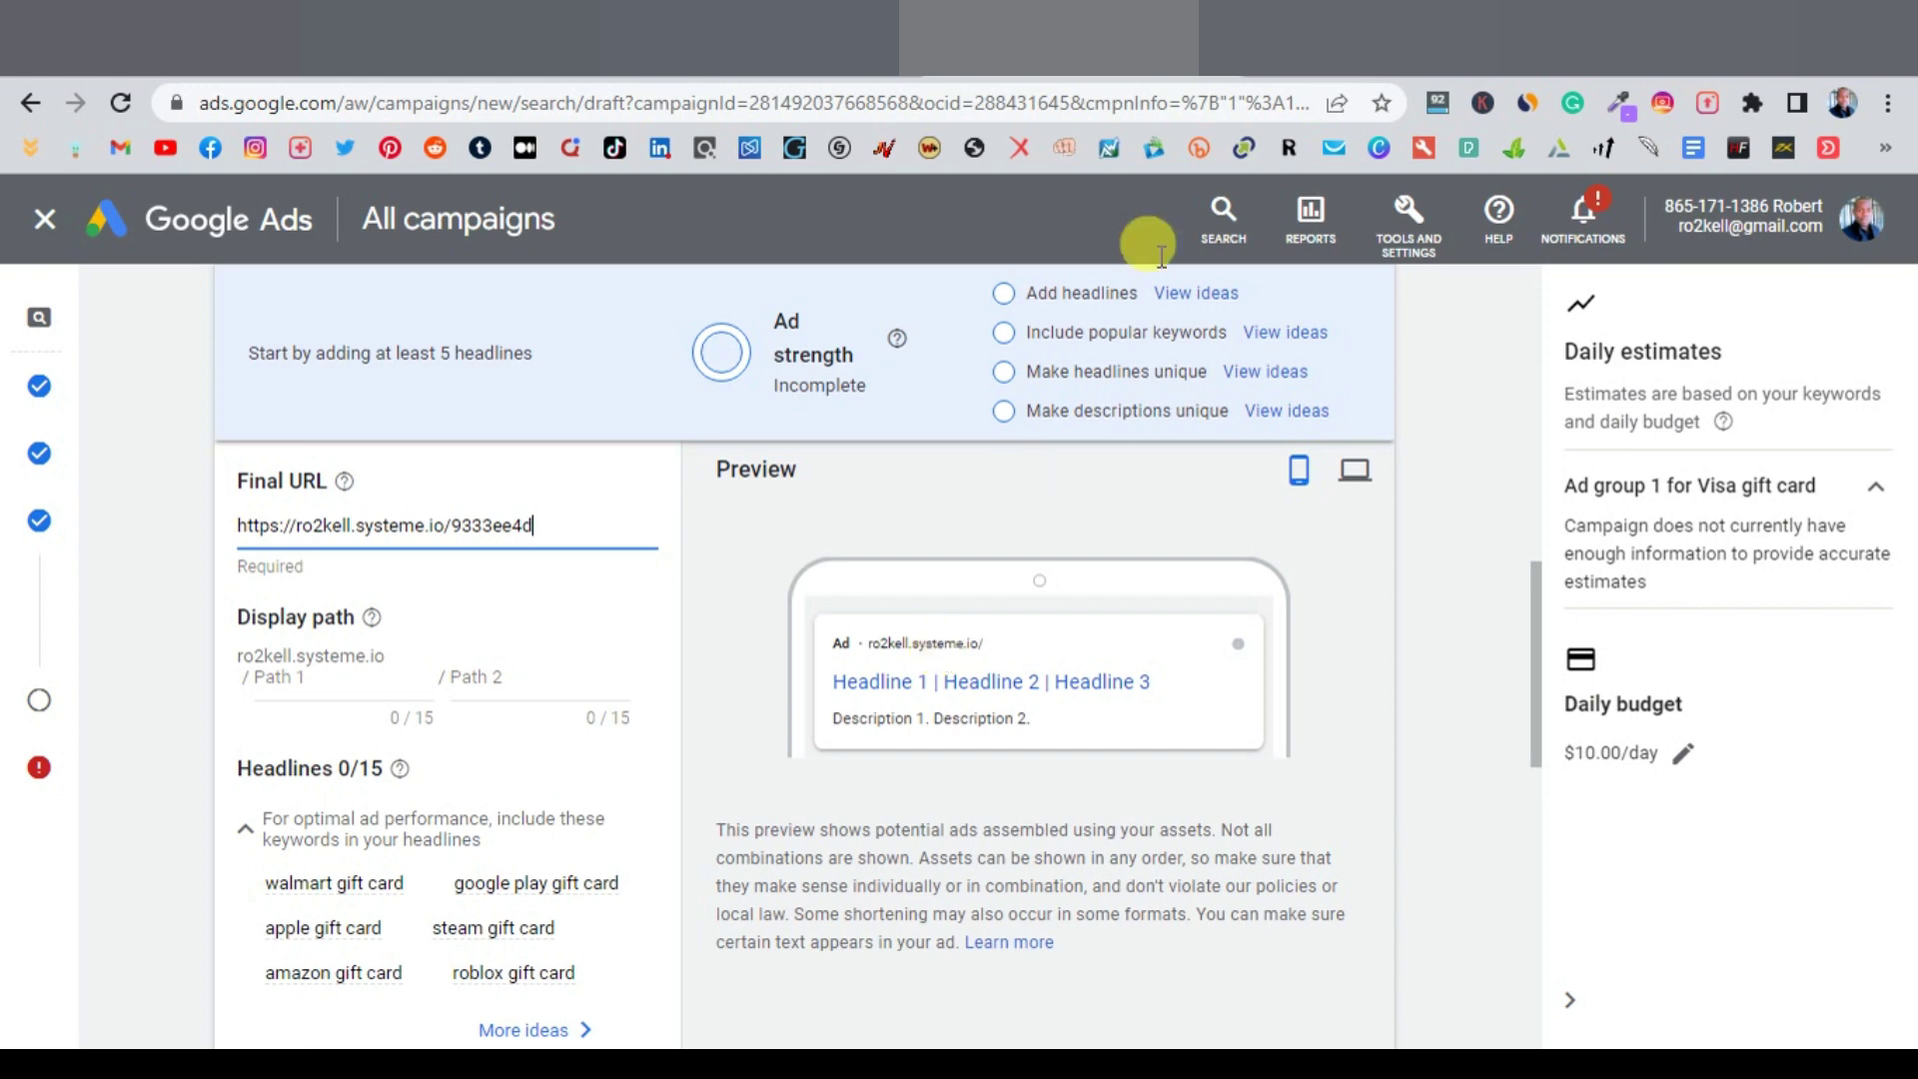
Switch to Bitly and create a bit.ly short link with the copied landing page address as its long URL
{"action": "left_click", "coordinate": [1349, 40]}
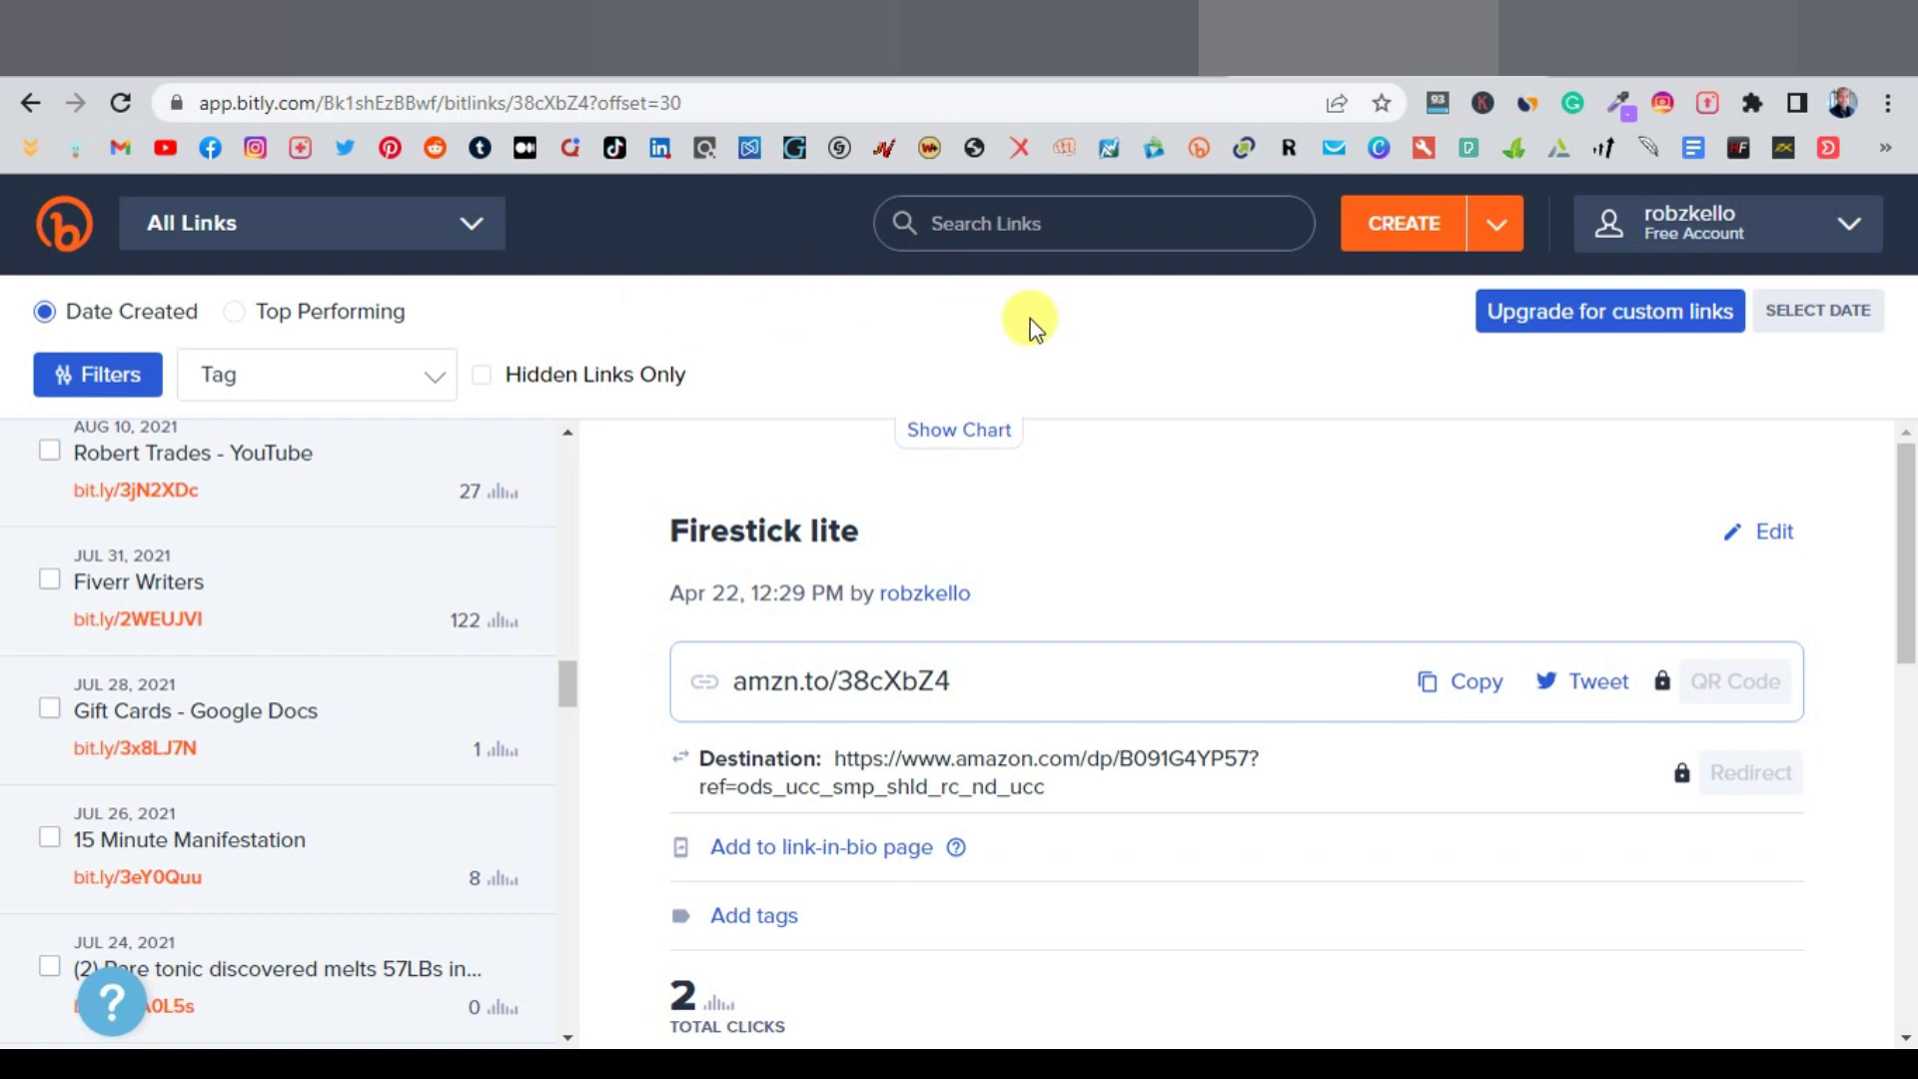
{"action": "left_click", "coordinate": [1412, 231]}
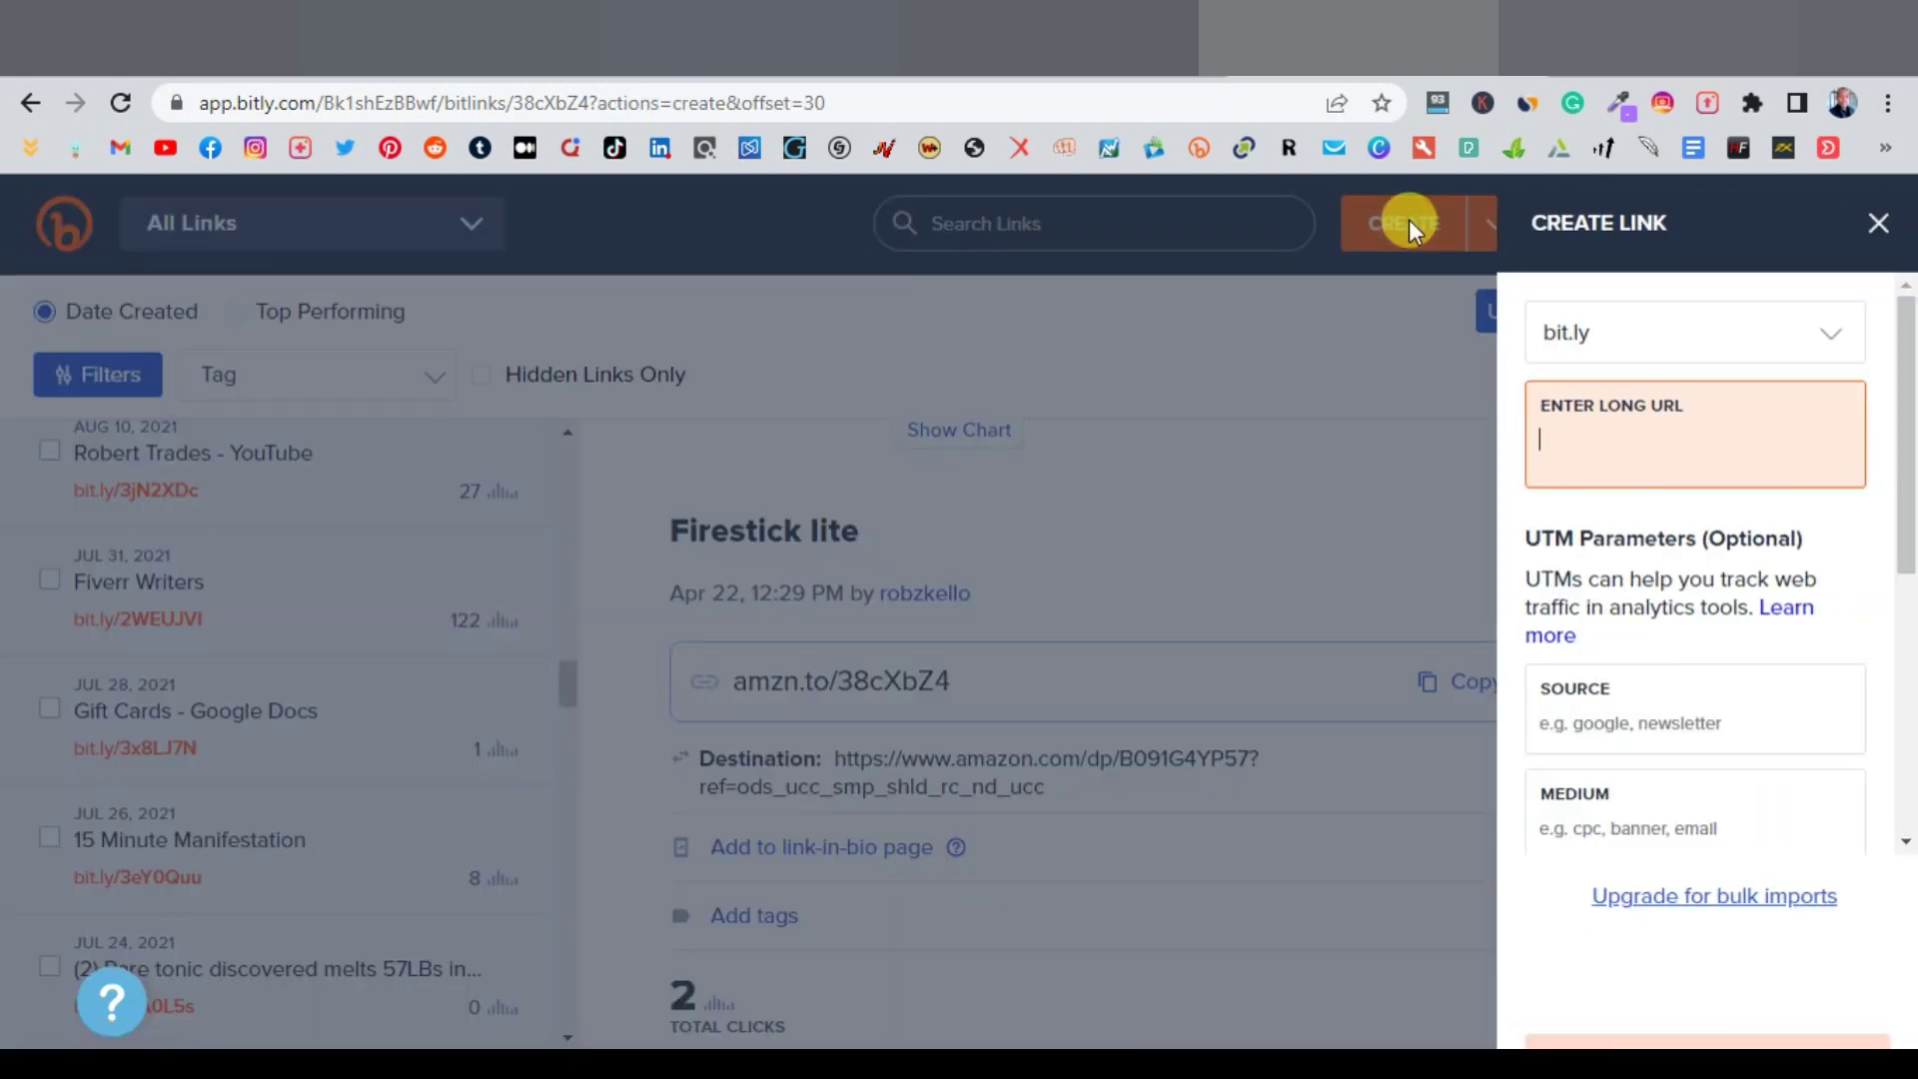
{"action": "right_click", "coordinate": [1561, 447]}
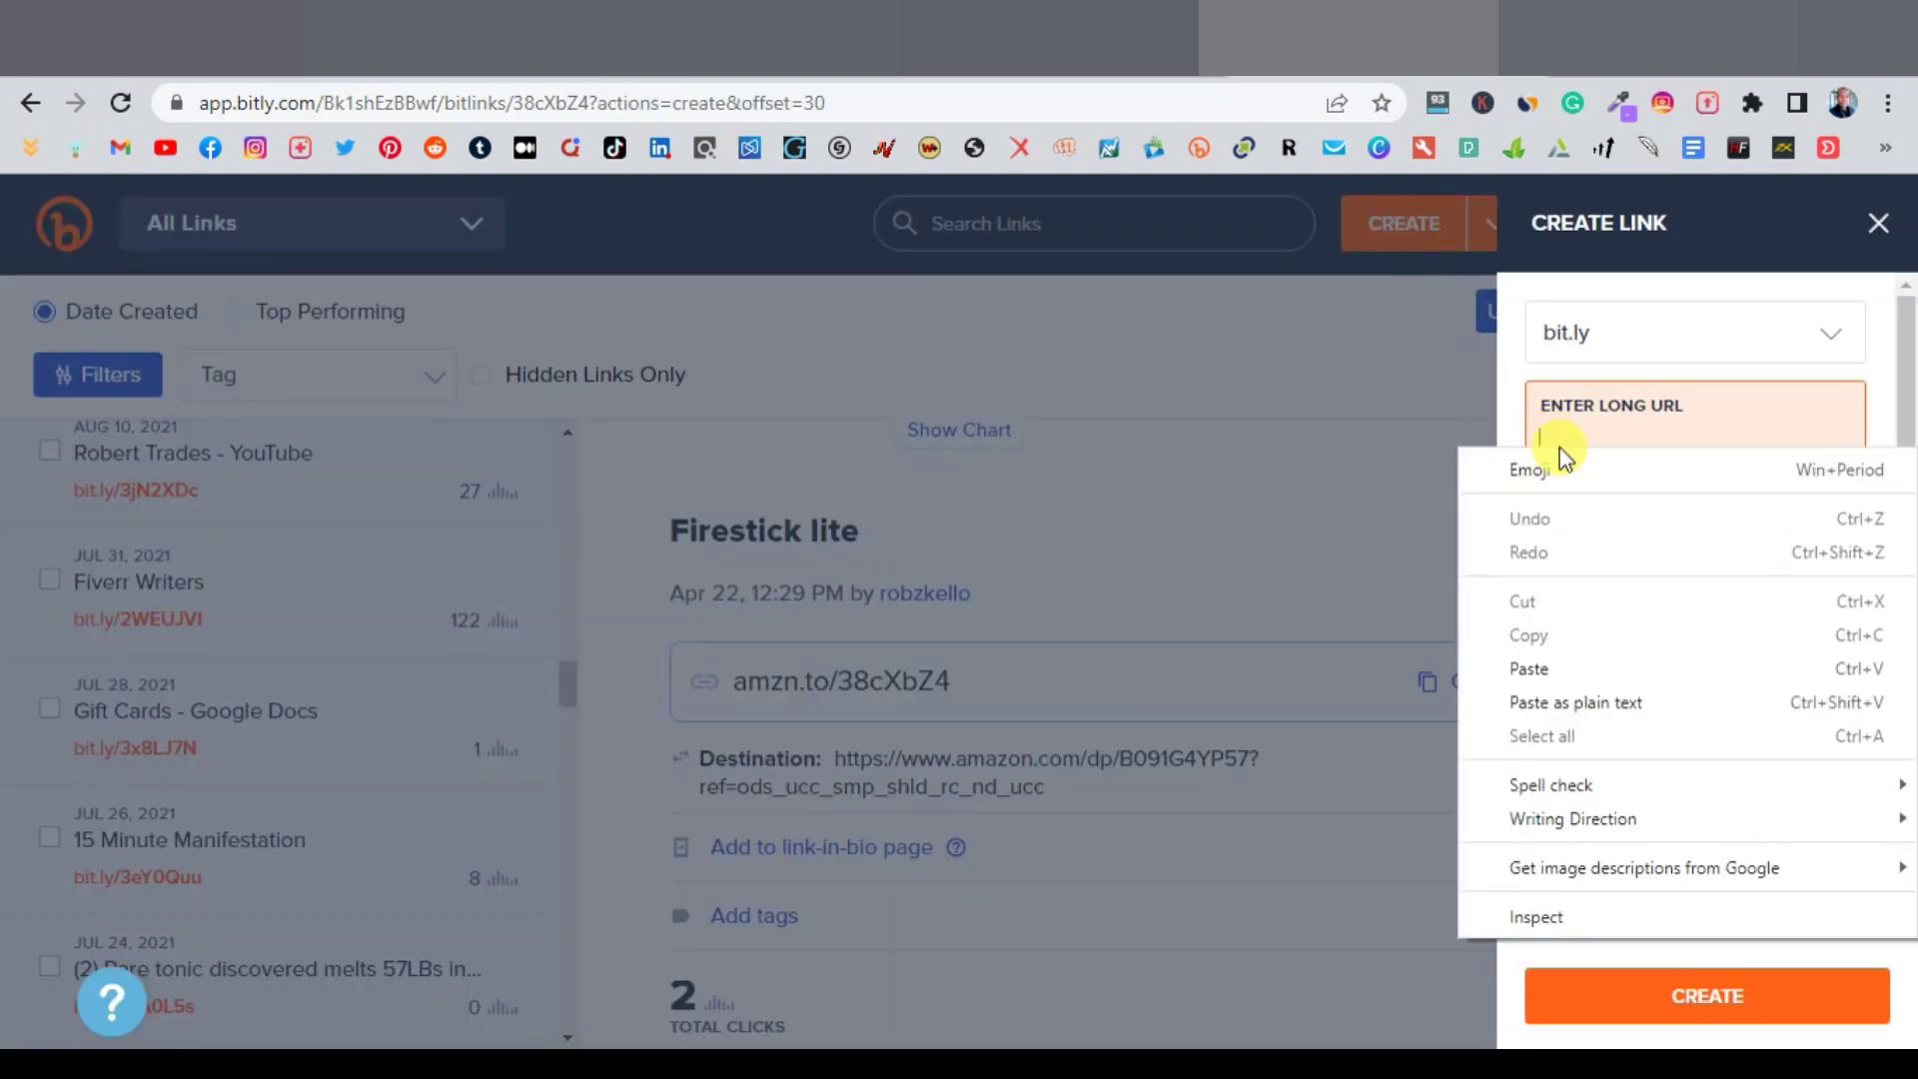
{"action": "left_click", "coordinate": [1590, 684]}
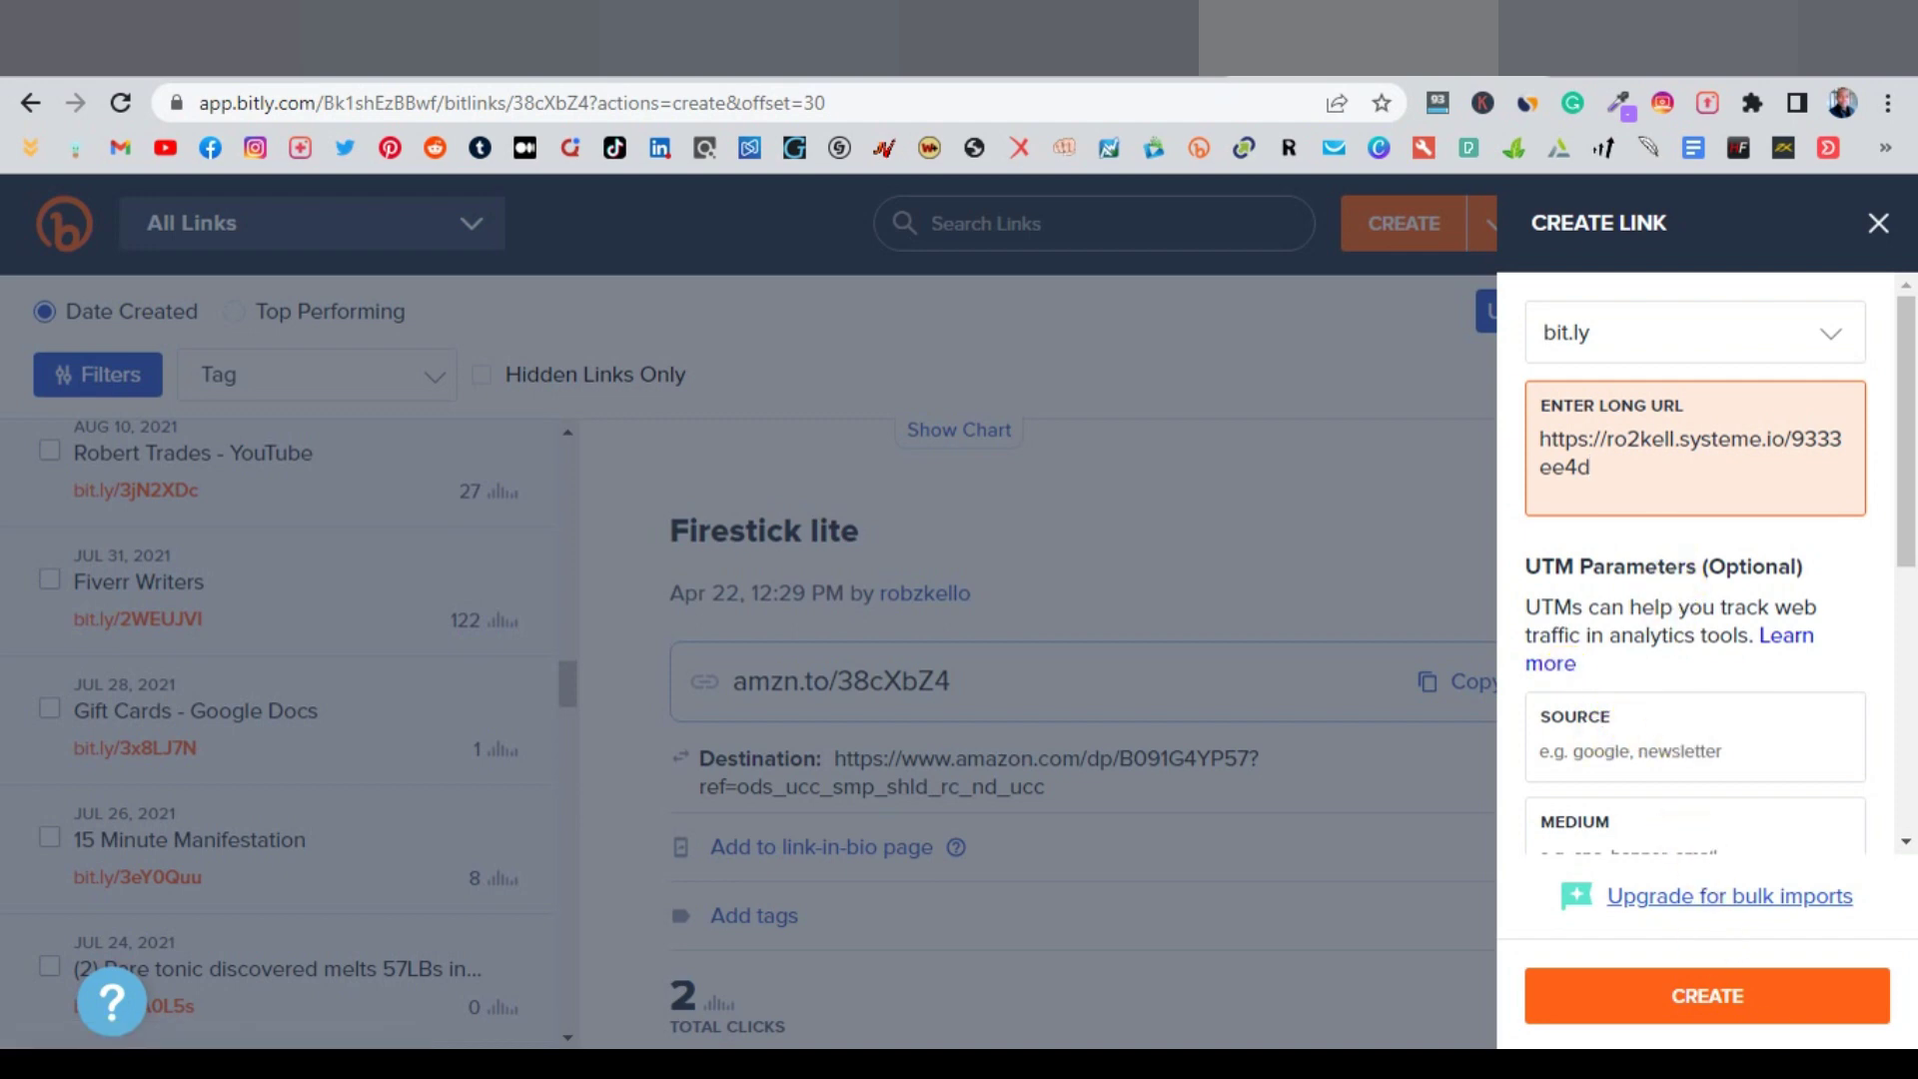
{"action": "left_click", "coordinate": [1713, 1004]}
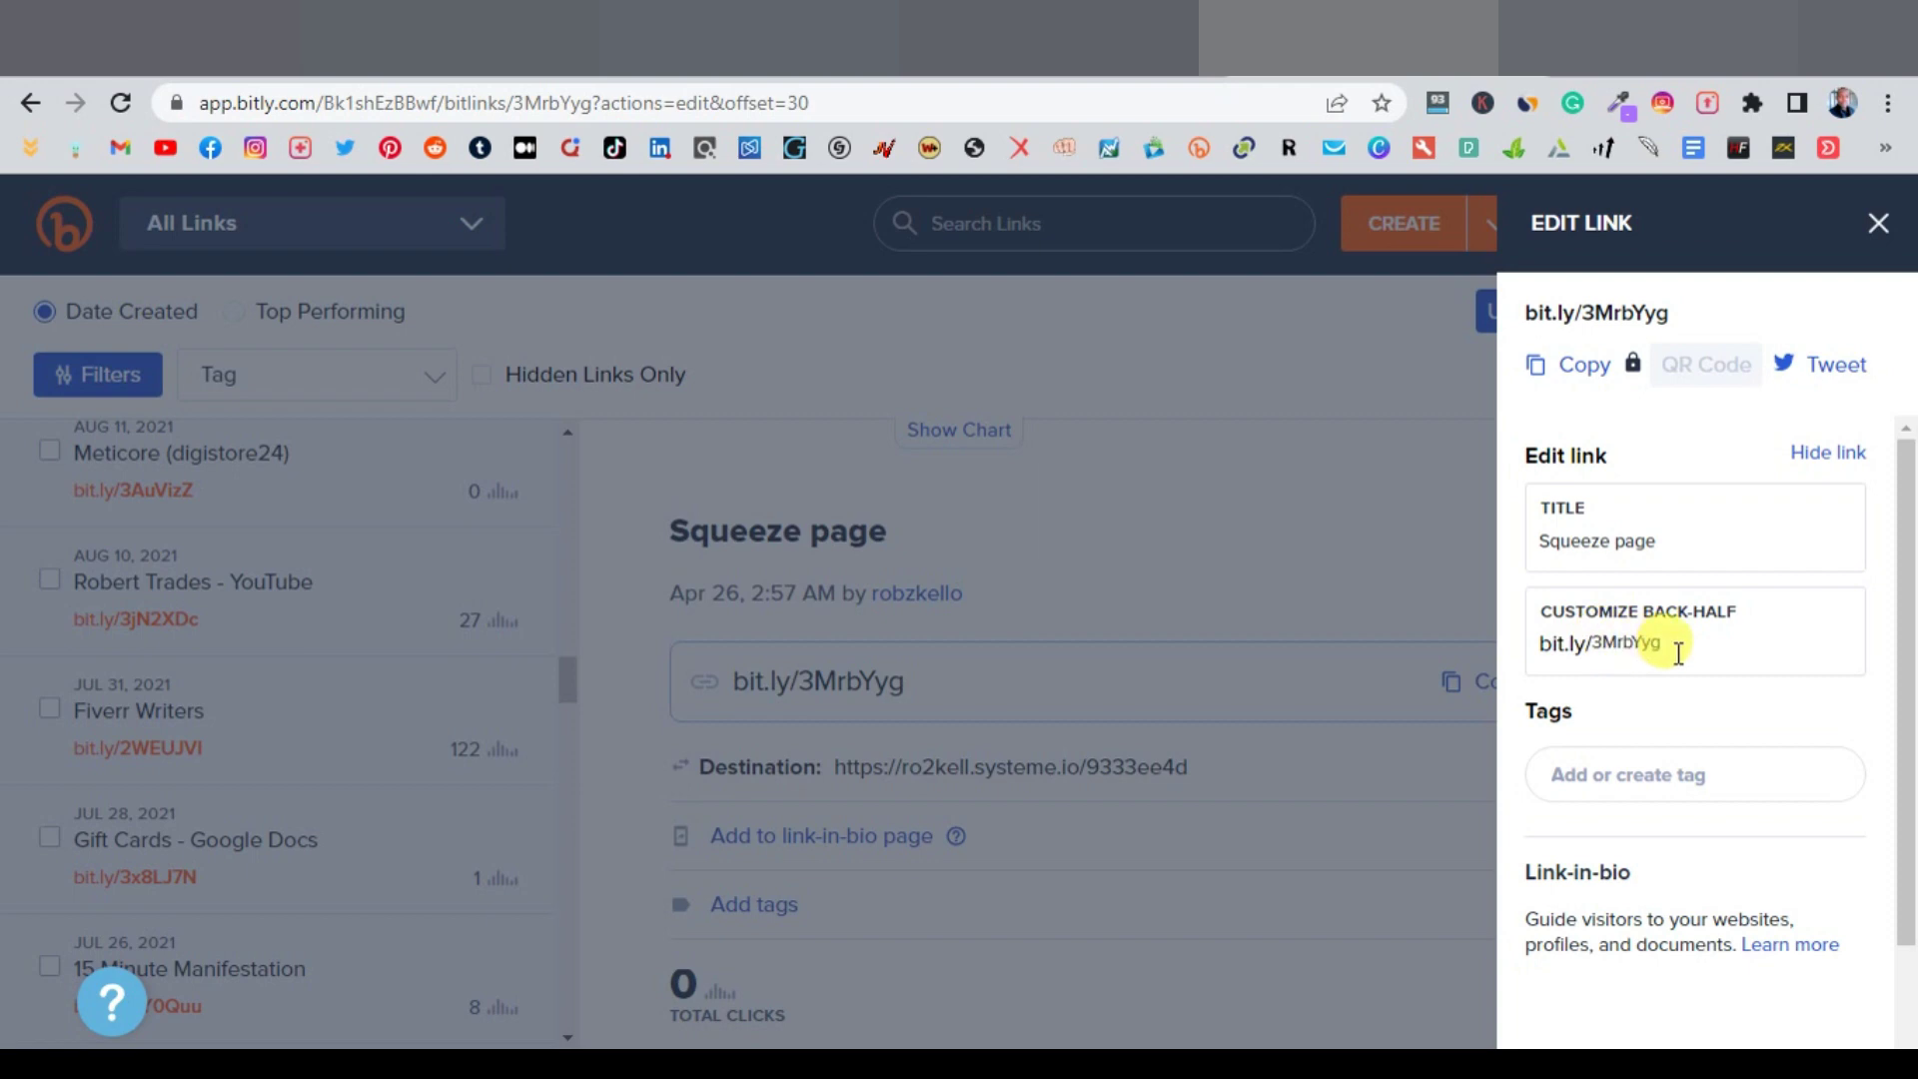
Customize the new short link's back-half to "visagiftcardz" and save the link
{"action": "left_click_drag", "start_coordinate": [1681, 644], "coordinate": [1587, 651]}
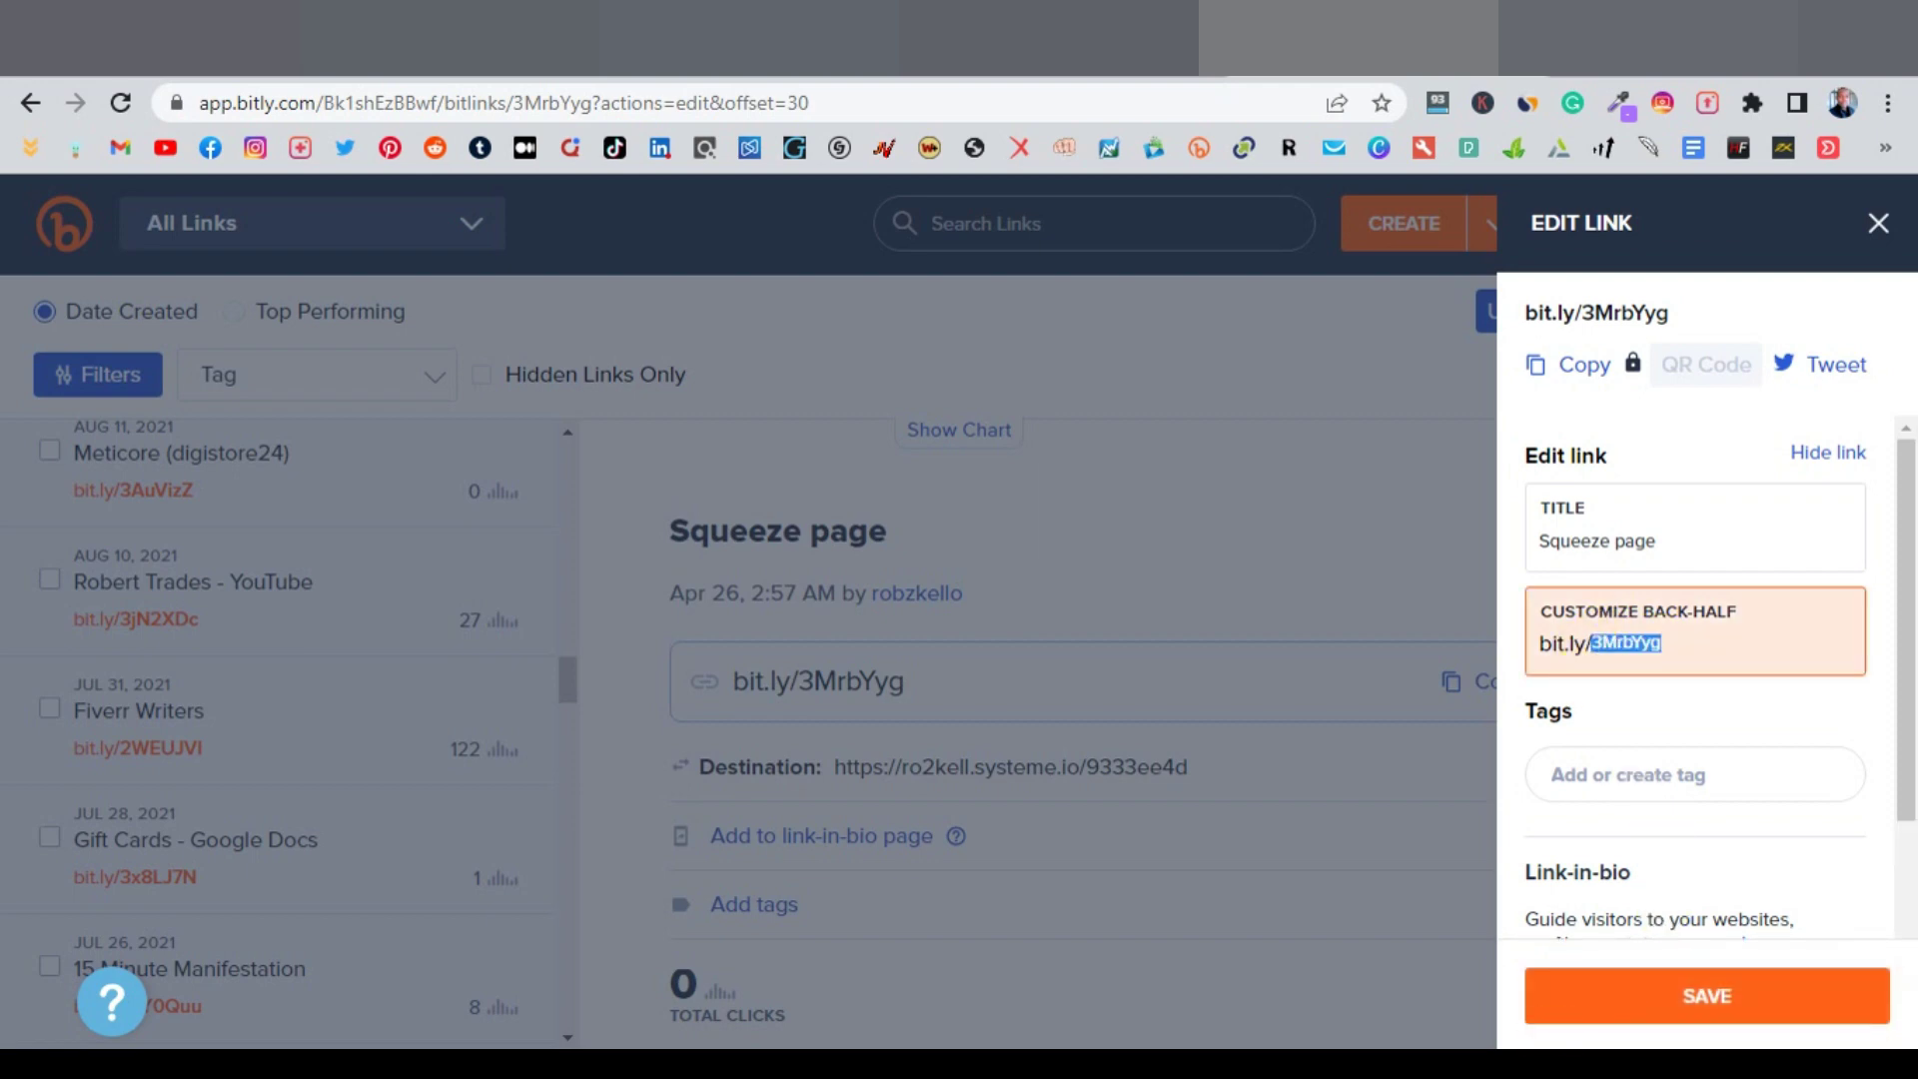
{"action": "key", "text": "ctrl+super+o"}
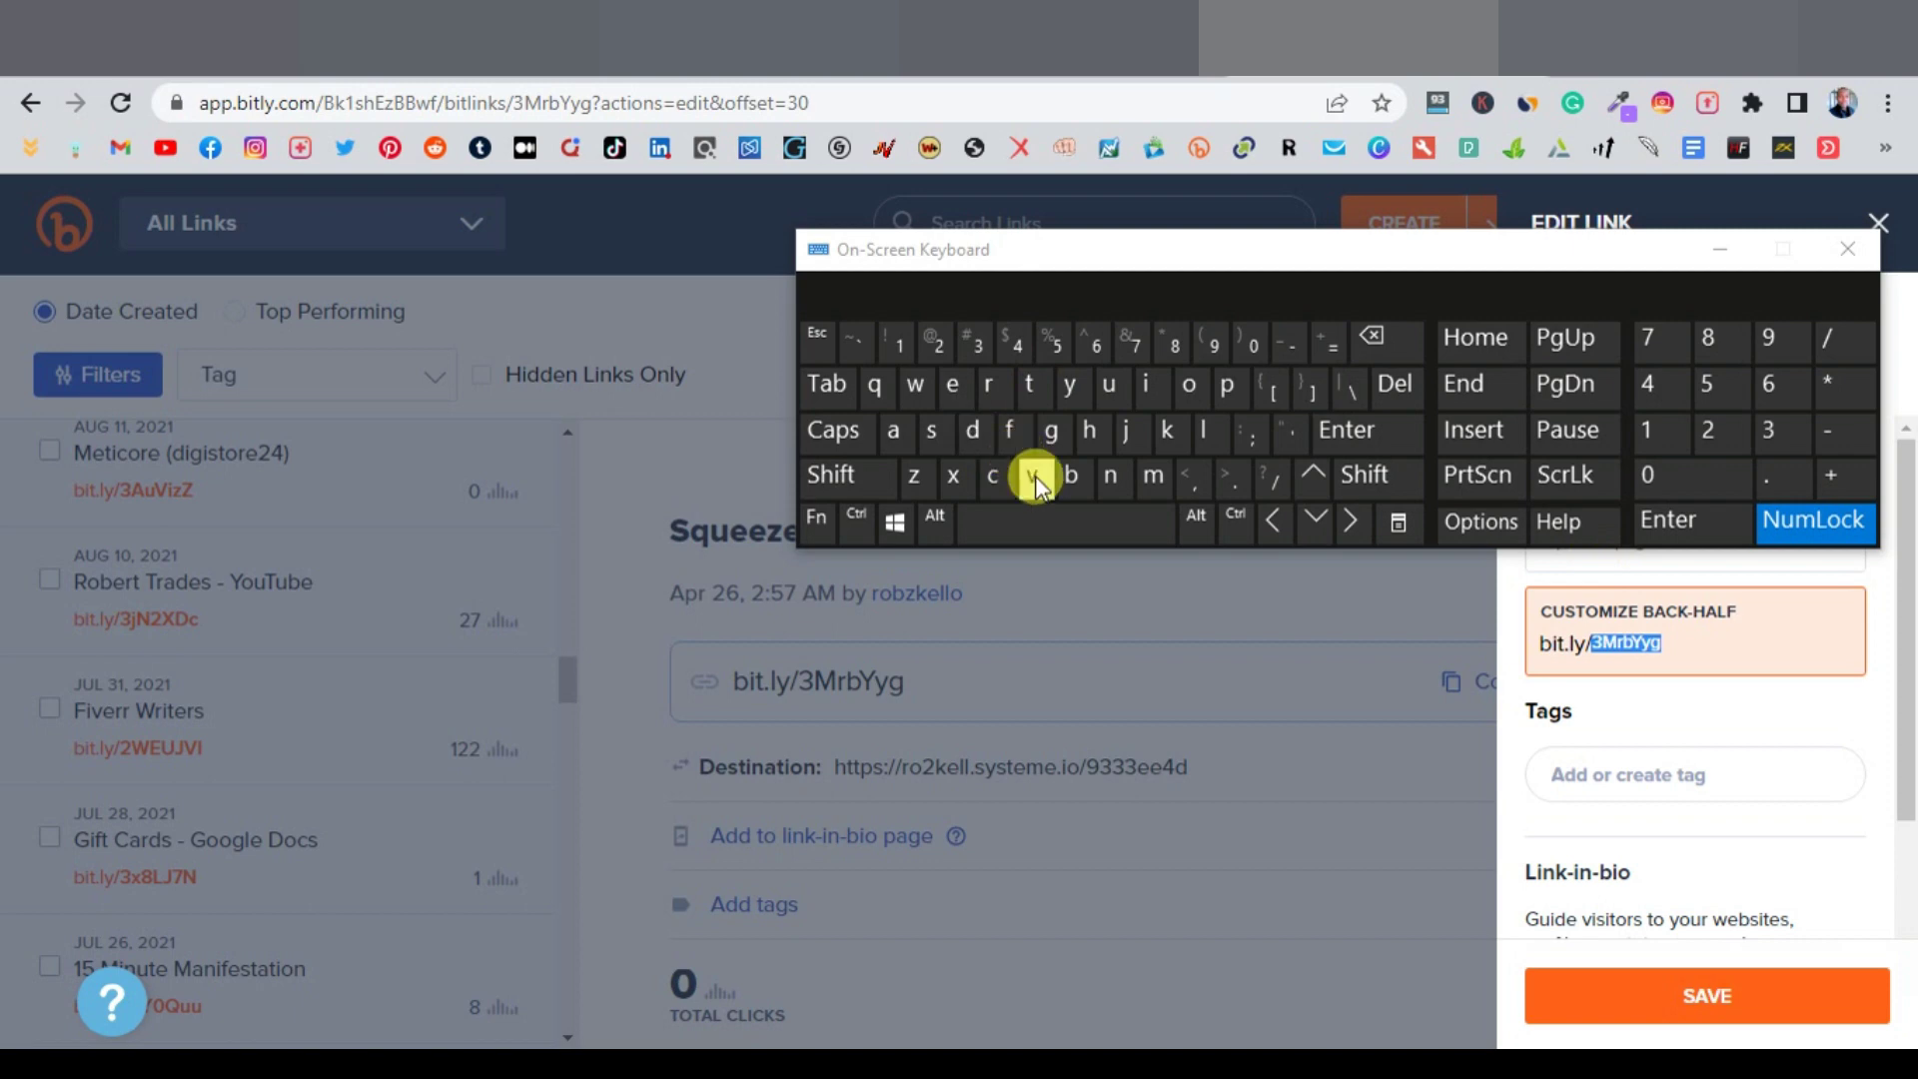
{"action": "left_click", "coordinate": [1708, 995]}
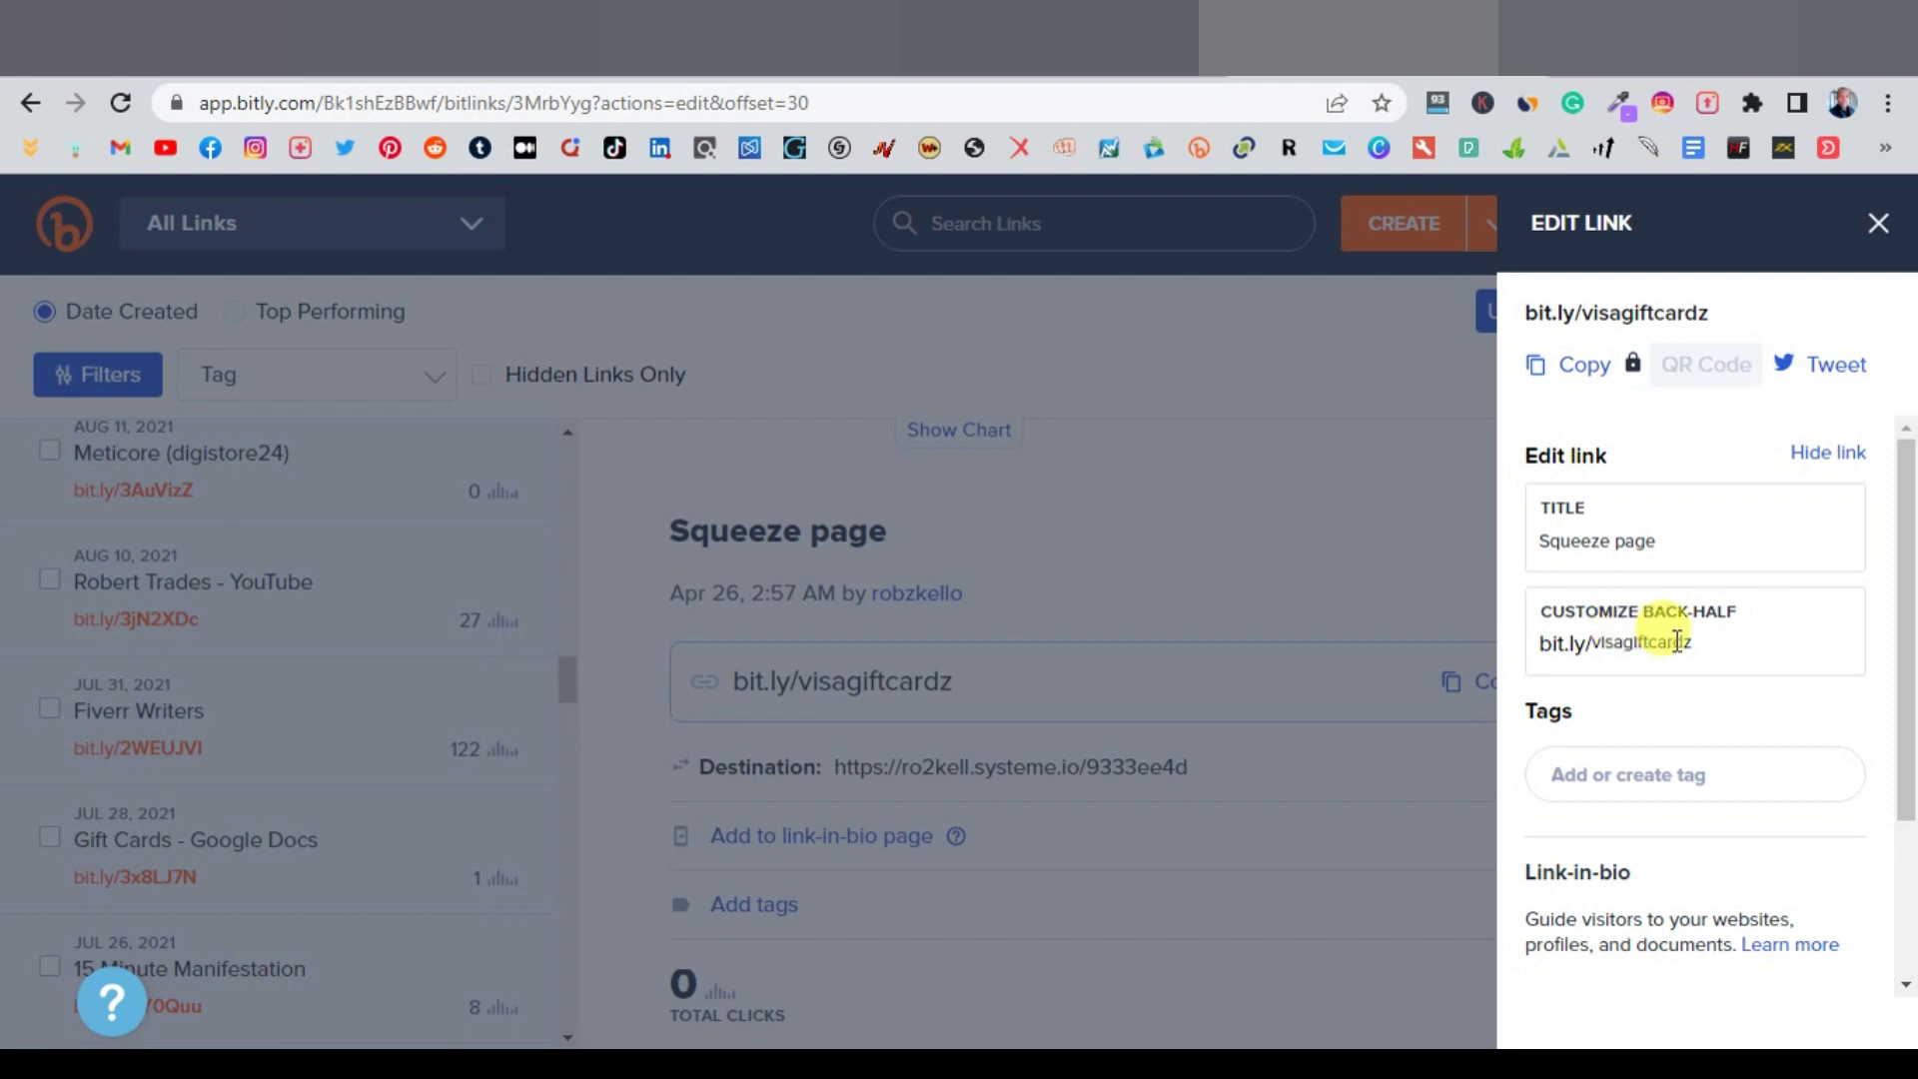
{"action": "left_click", "coordinate": [1561, 382]}
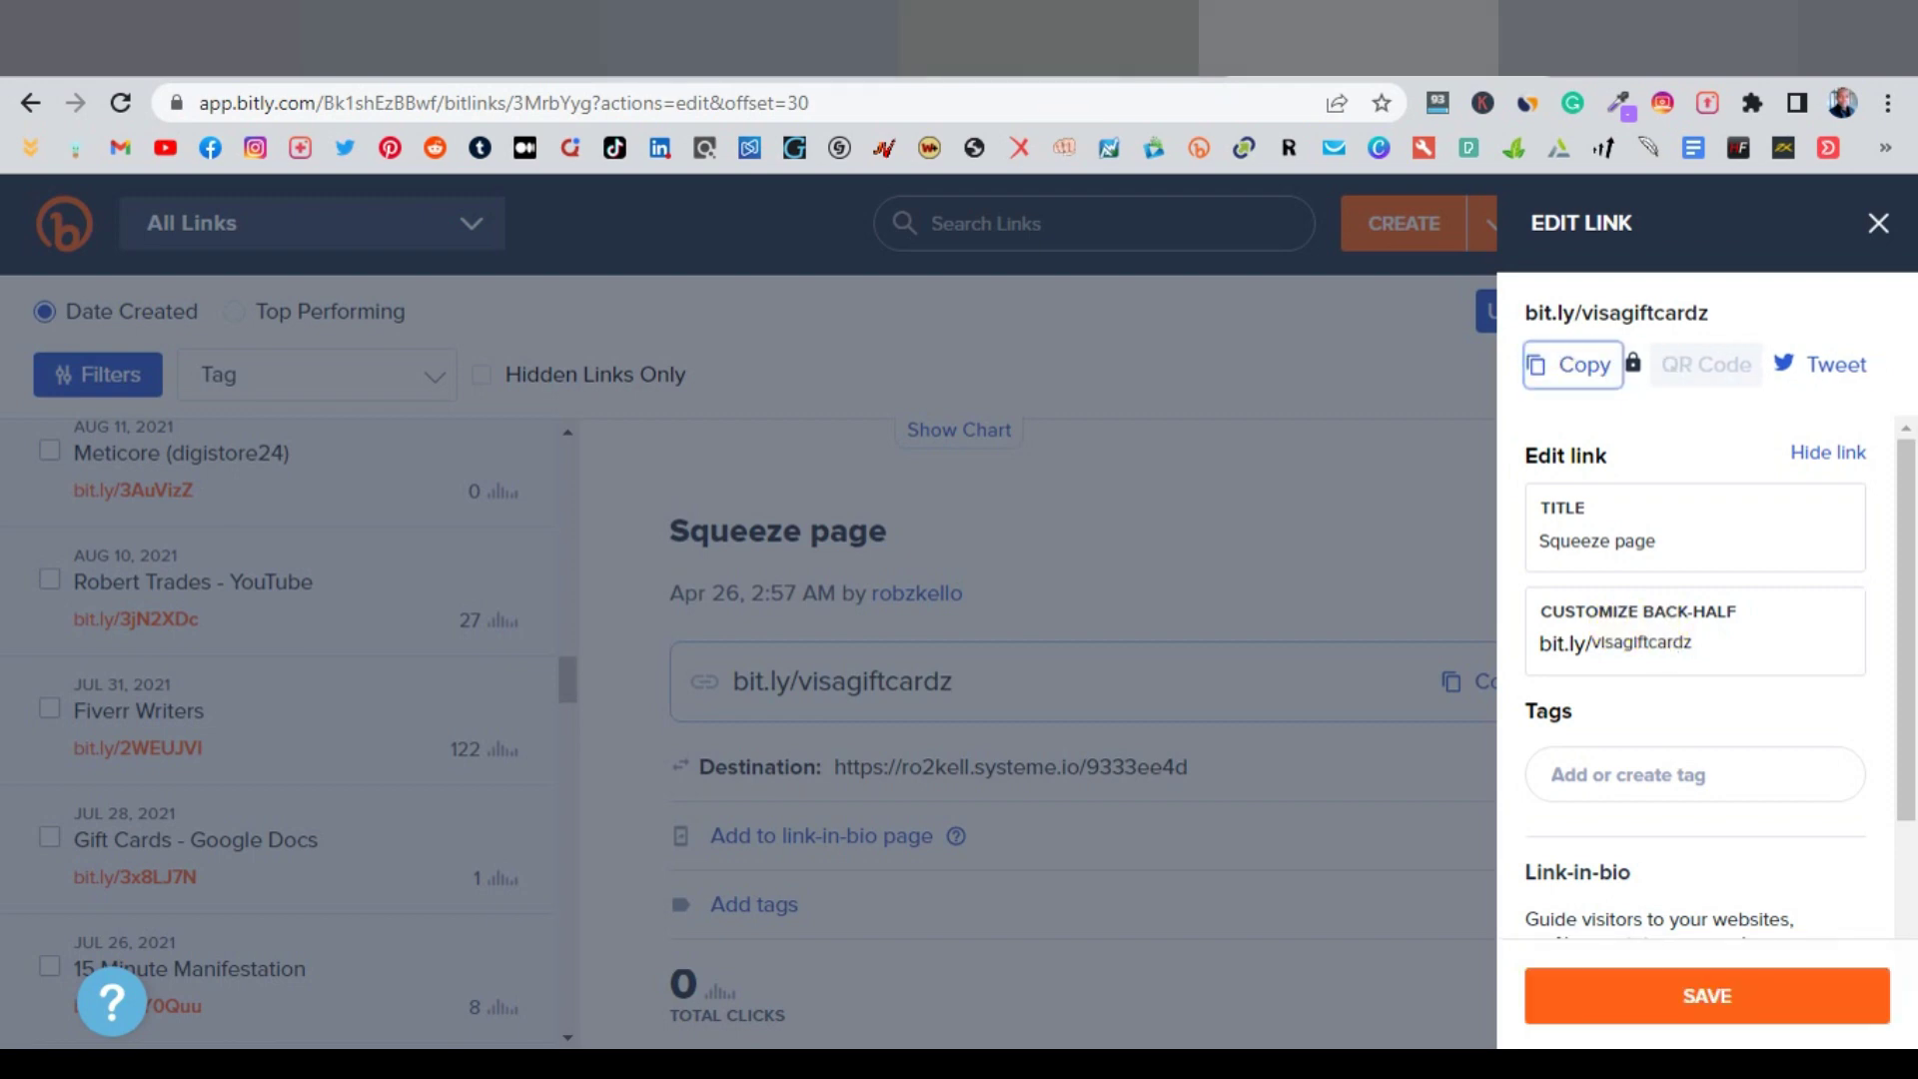
{"action": "key", "text": "ctrl+shift+Tab"}
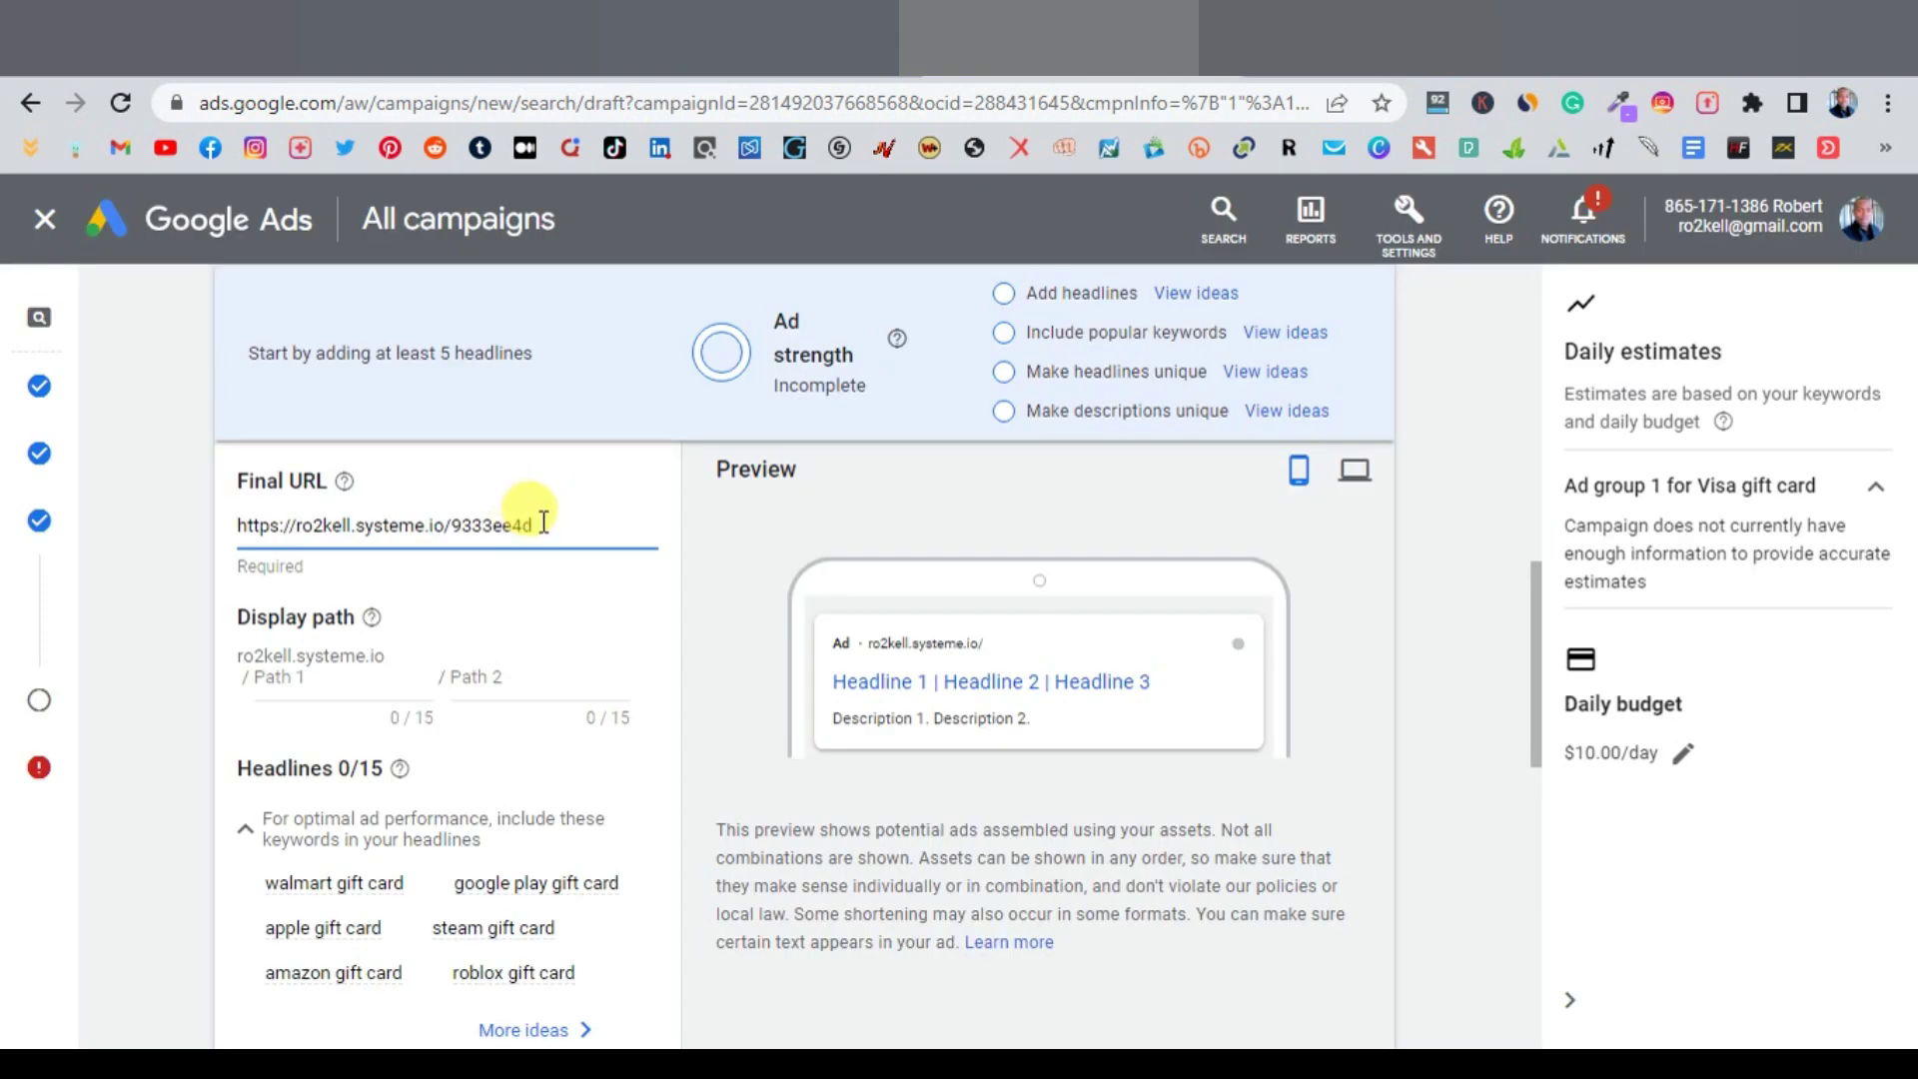
{"action": "left_click_drag", "start_coordinate": [531, 520], "coordinate": [190, 533]}
{"action": "key", "text": "ctrl+v"}
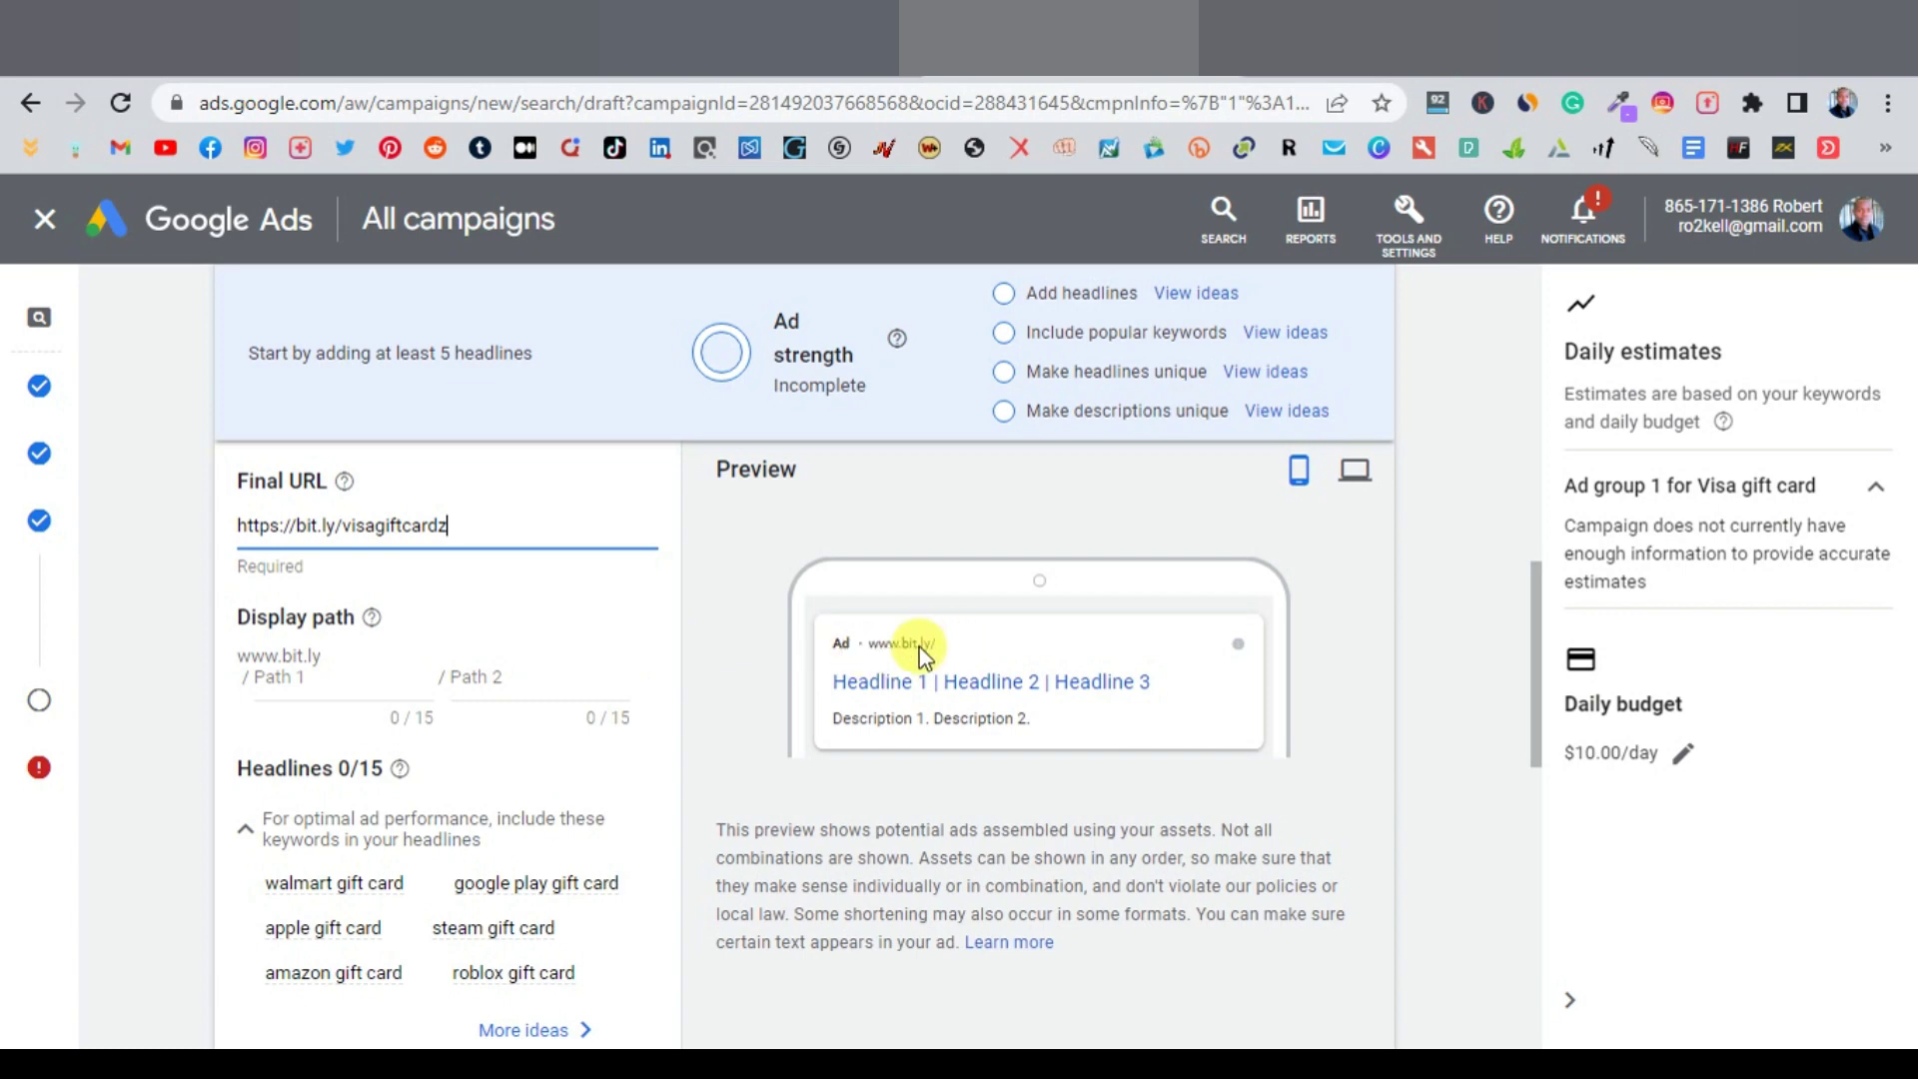
Enter "Visa gift cards" as the ad's first headline with the on-screen keyboard, moved clear of the headline fields
{"action": "scroll", "coordinate": [813, 784], "scroll_direction": "up", "scroll_amount": 1}
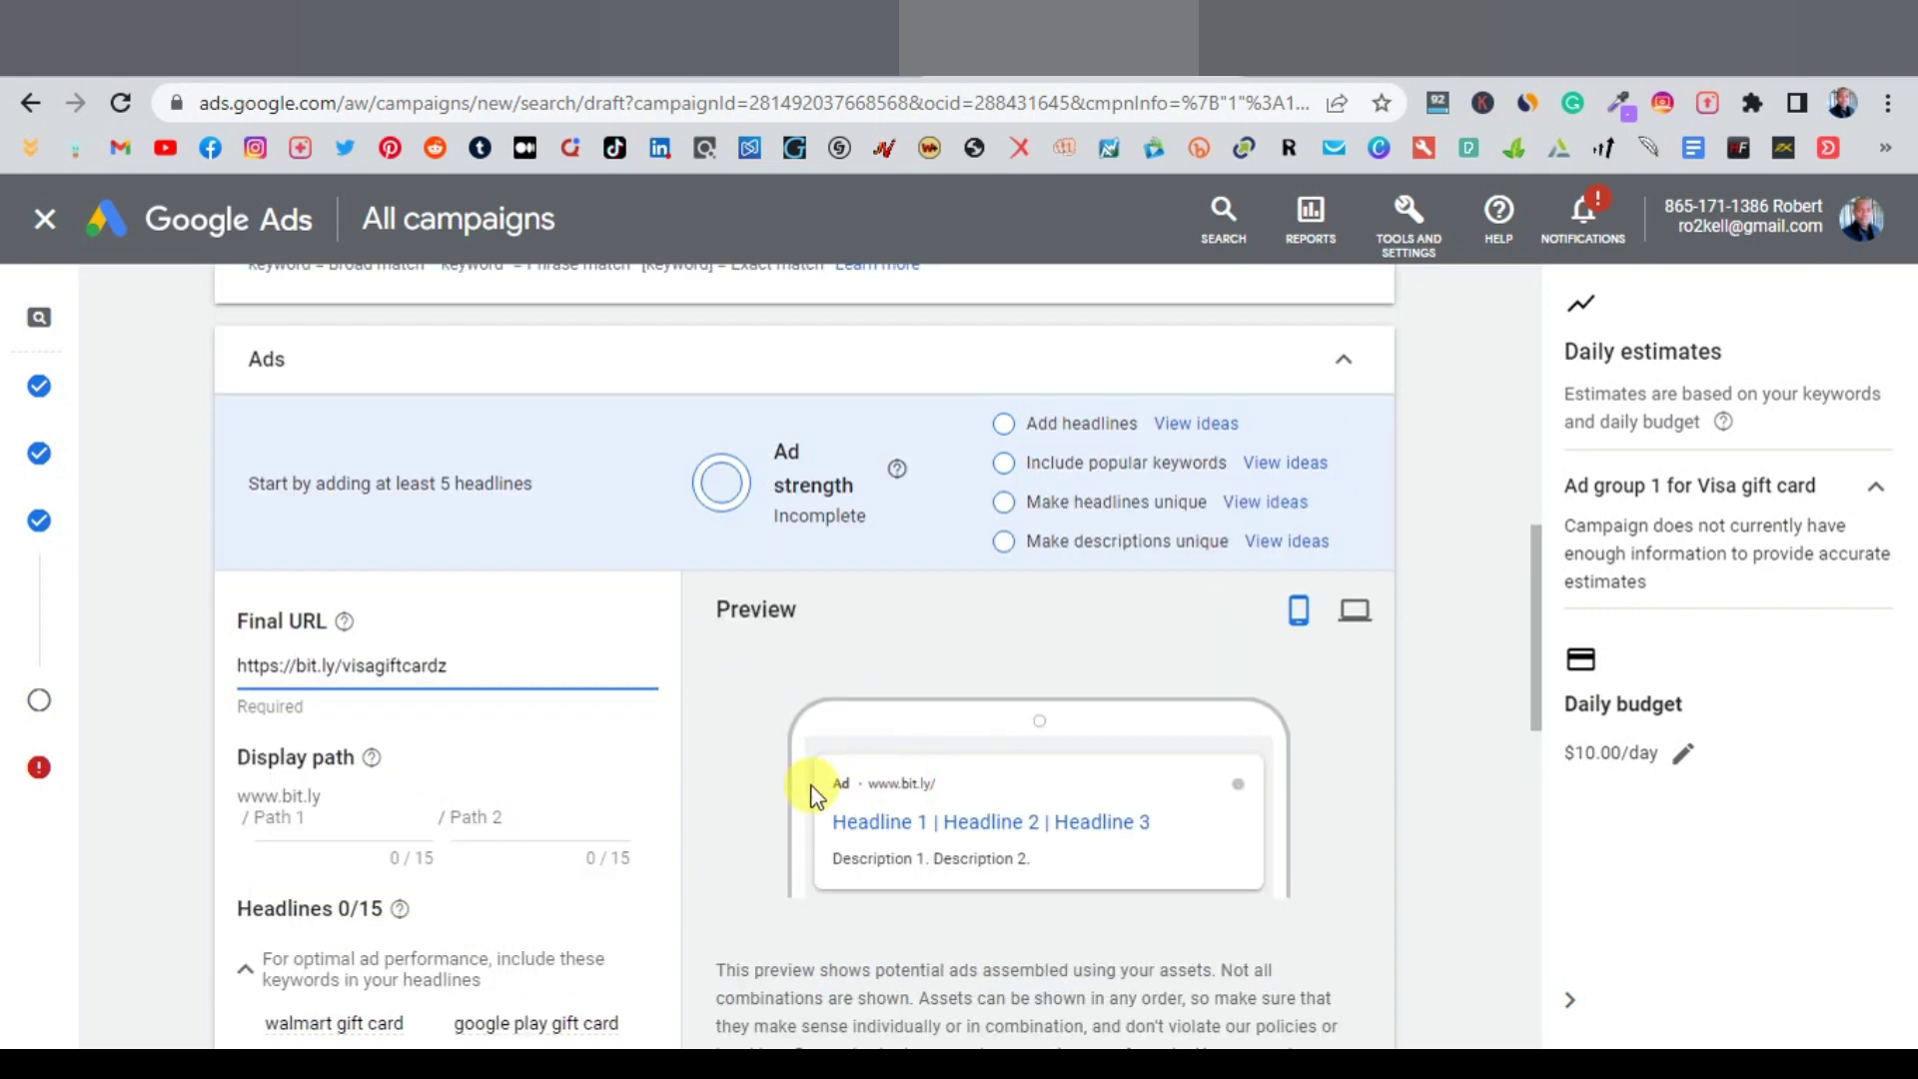
{"action": "scroll", "coordinate": [740, 790], "scroll_direction": "down", "scroll_amount": 2}
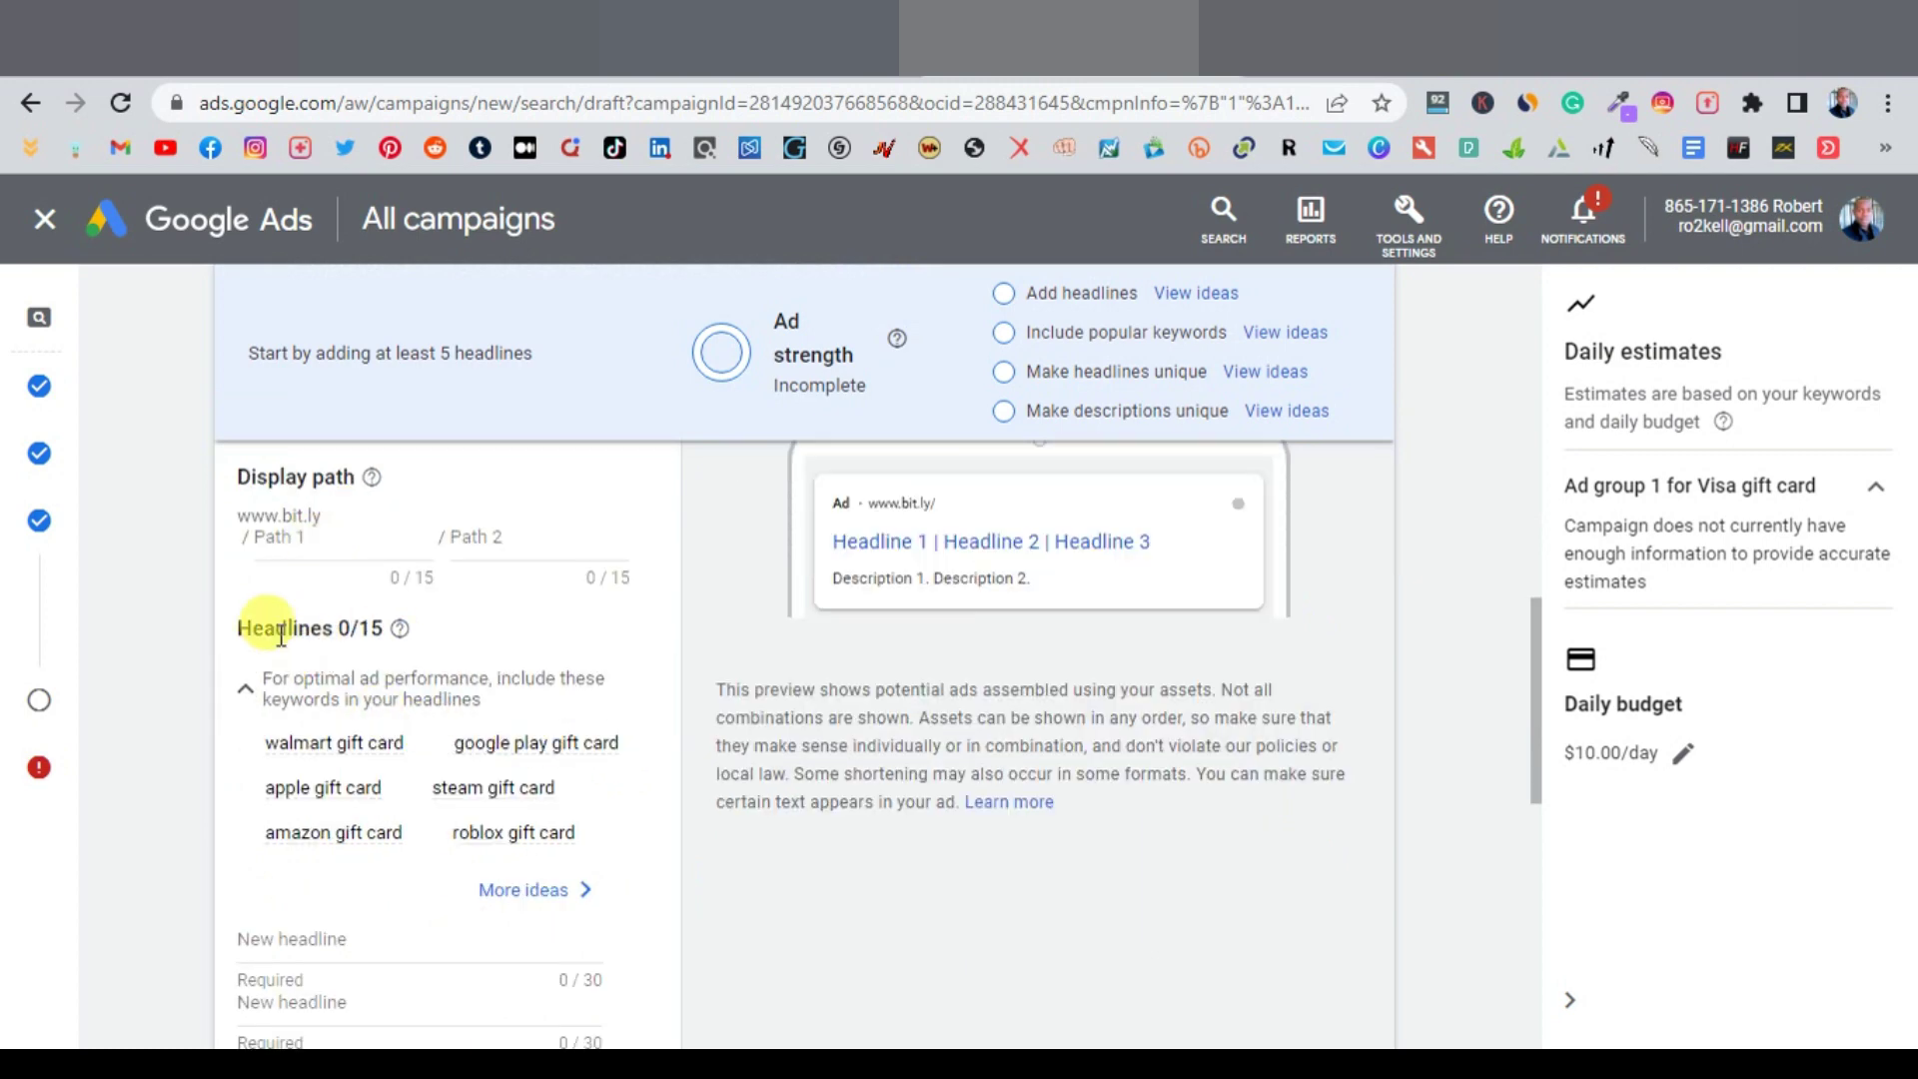
{"action": "scroll", "coordinate": [290, 649], "scroll_direction": "down", "scroll_amount": 1}
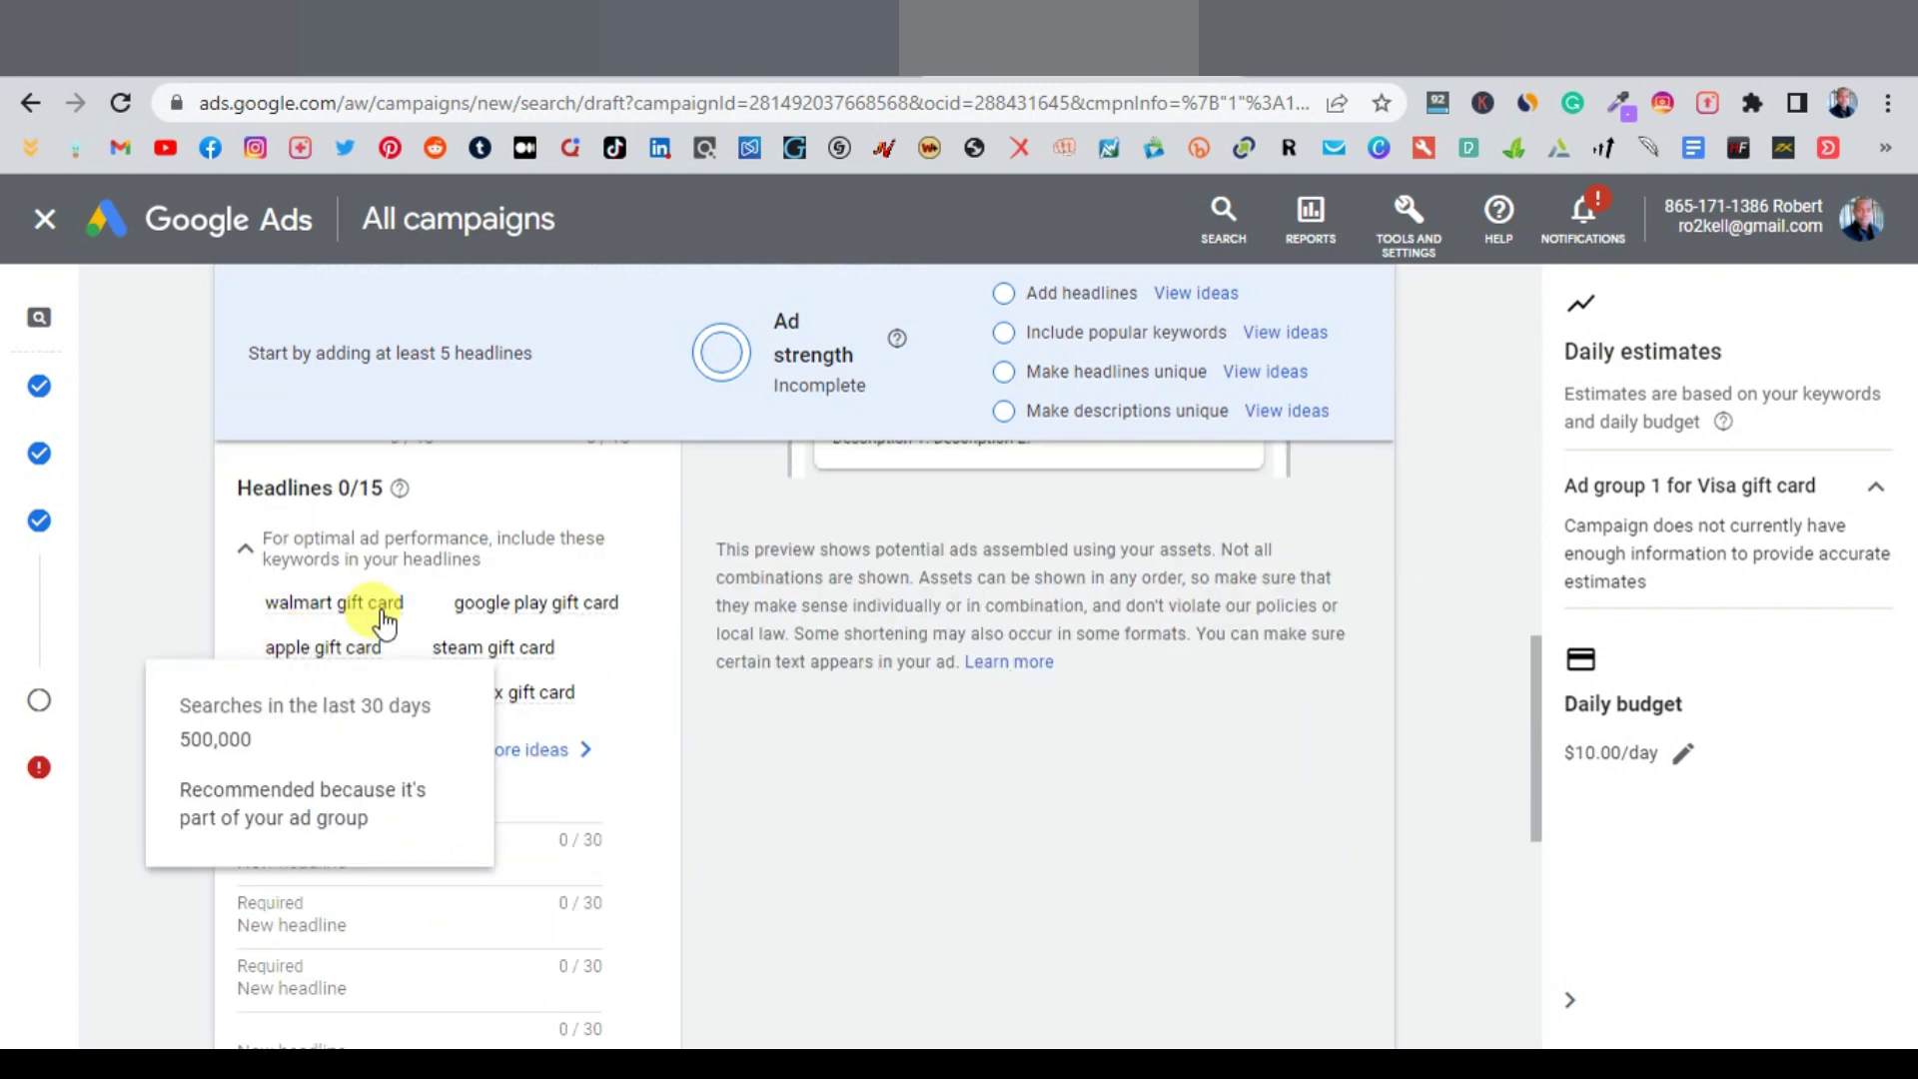
{"action": "mouse_move", "coordinate": [384, 621]}
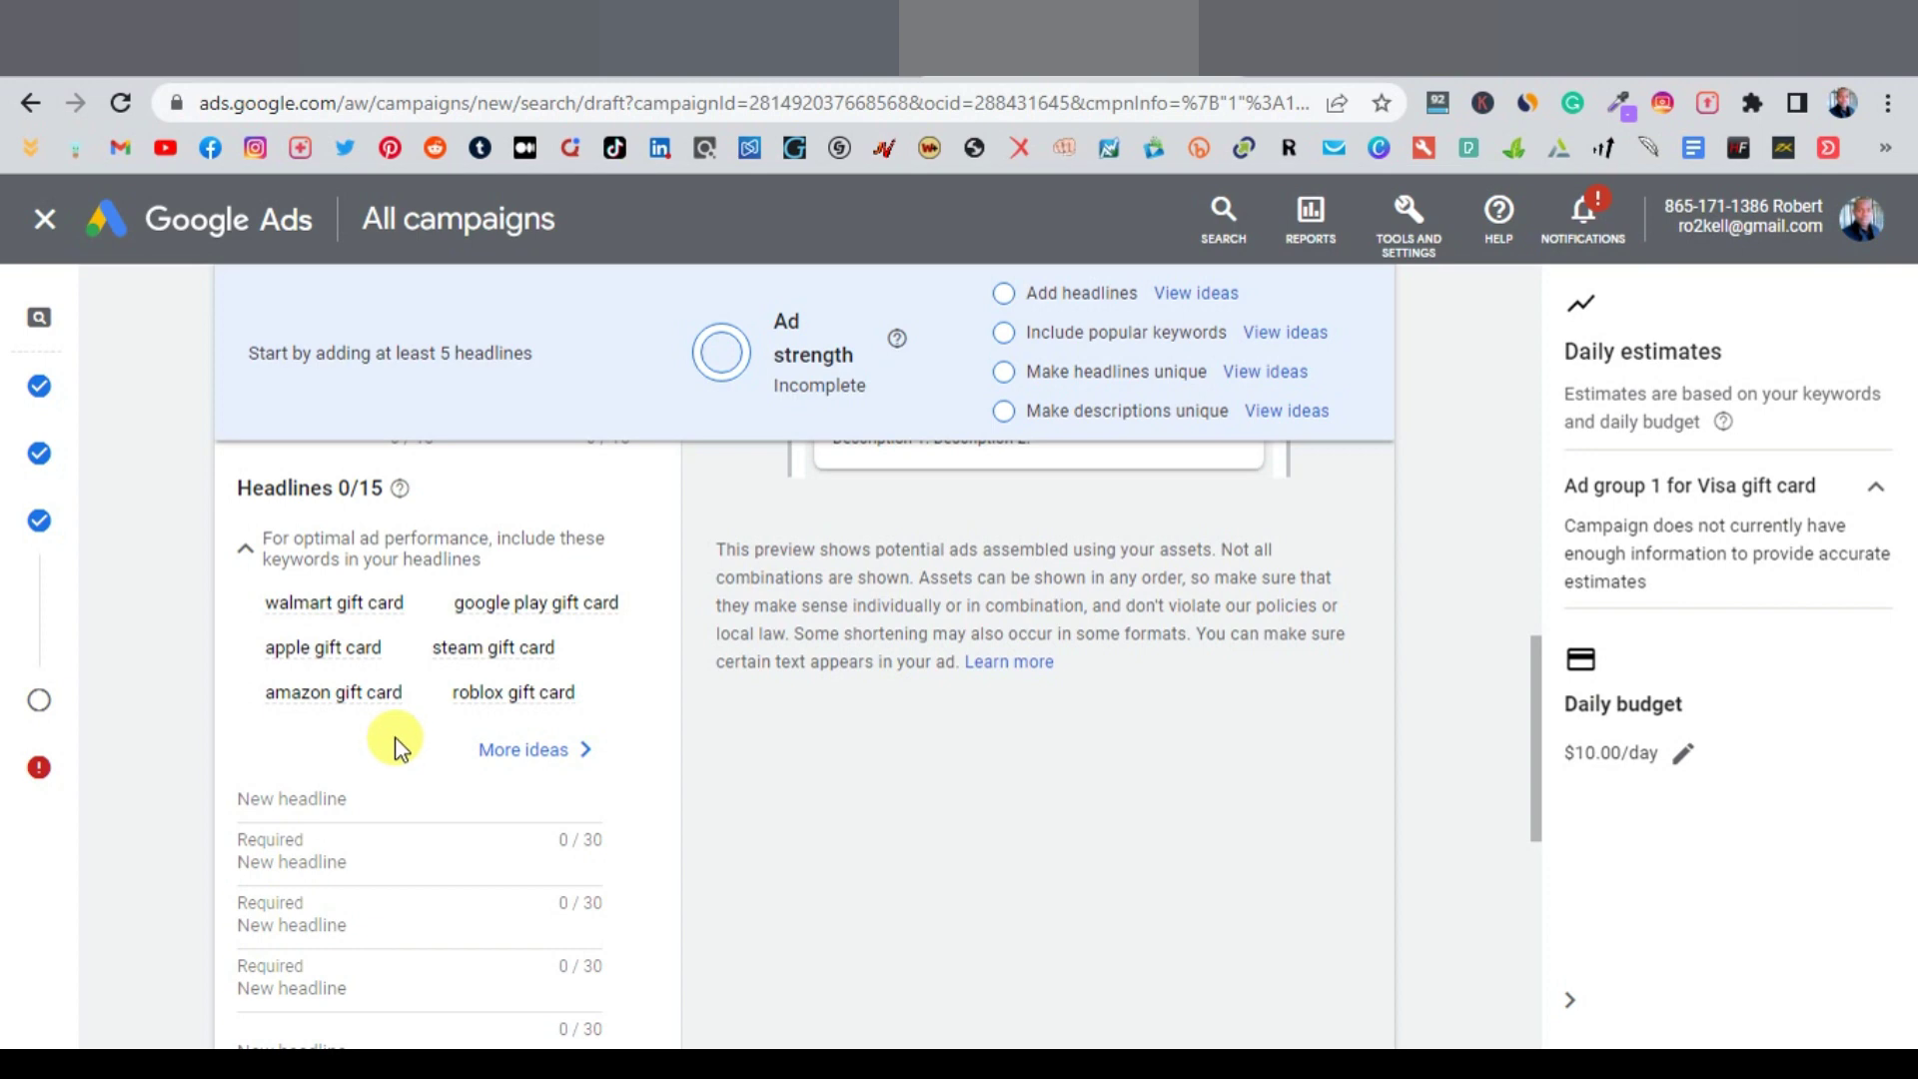
{"action": "scroll", "coordinate": [395, 742], "scroll_direction": "down", "scroll_amount": 1}
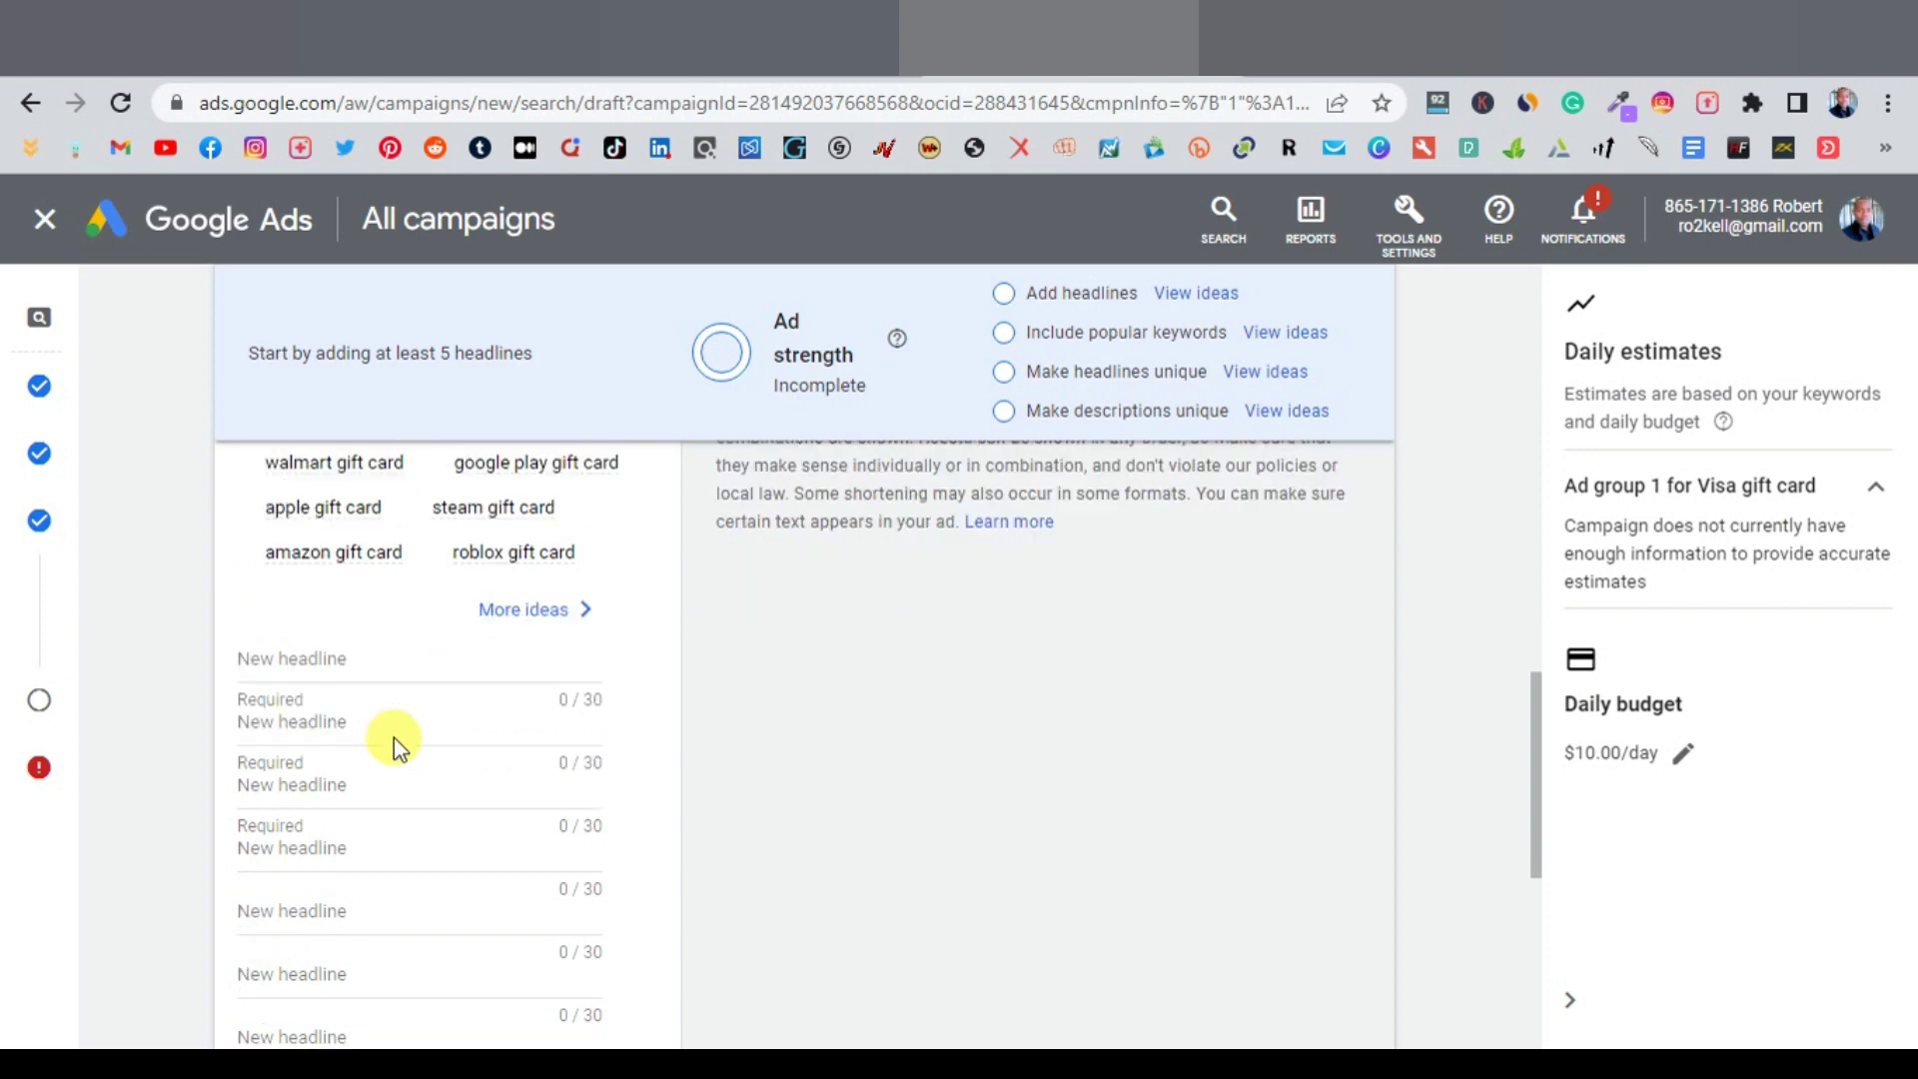
{"action": "left_click", "coordinate": [323, 663]}
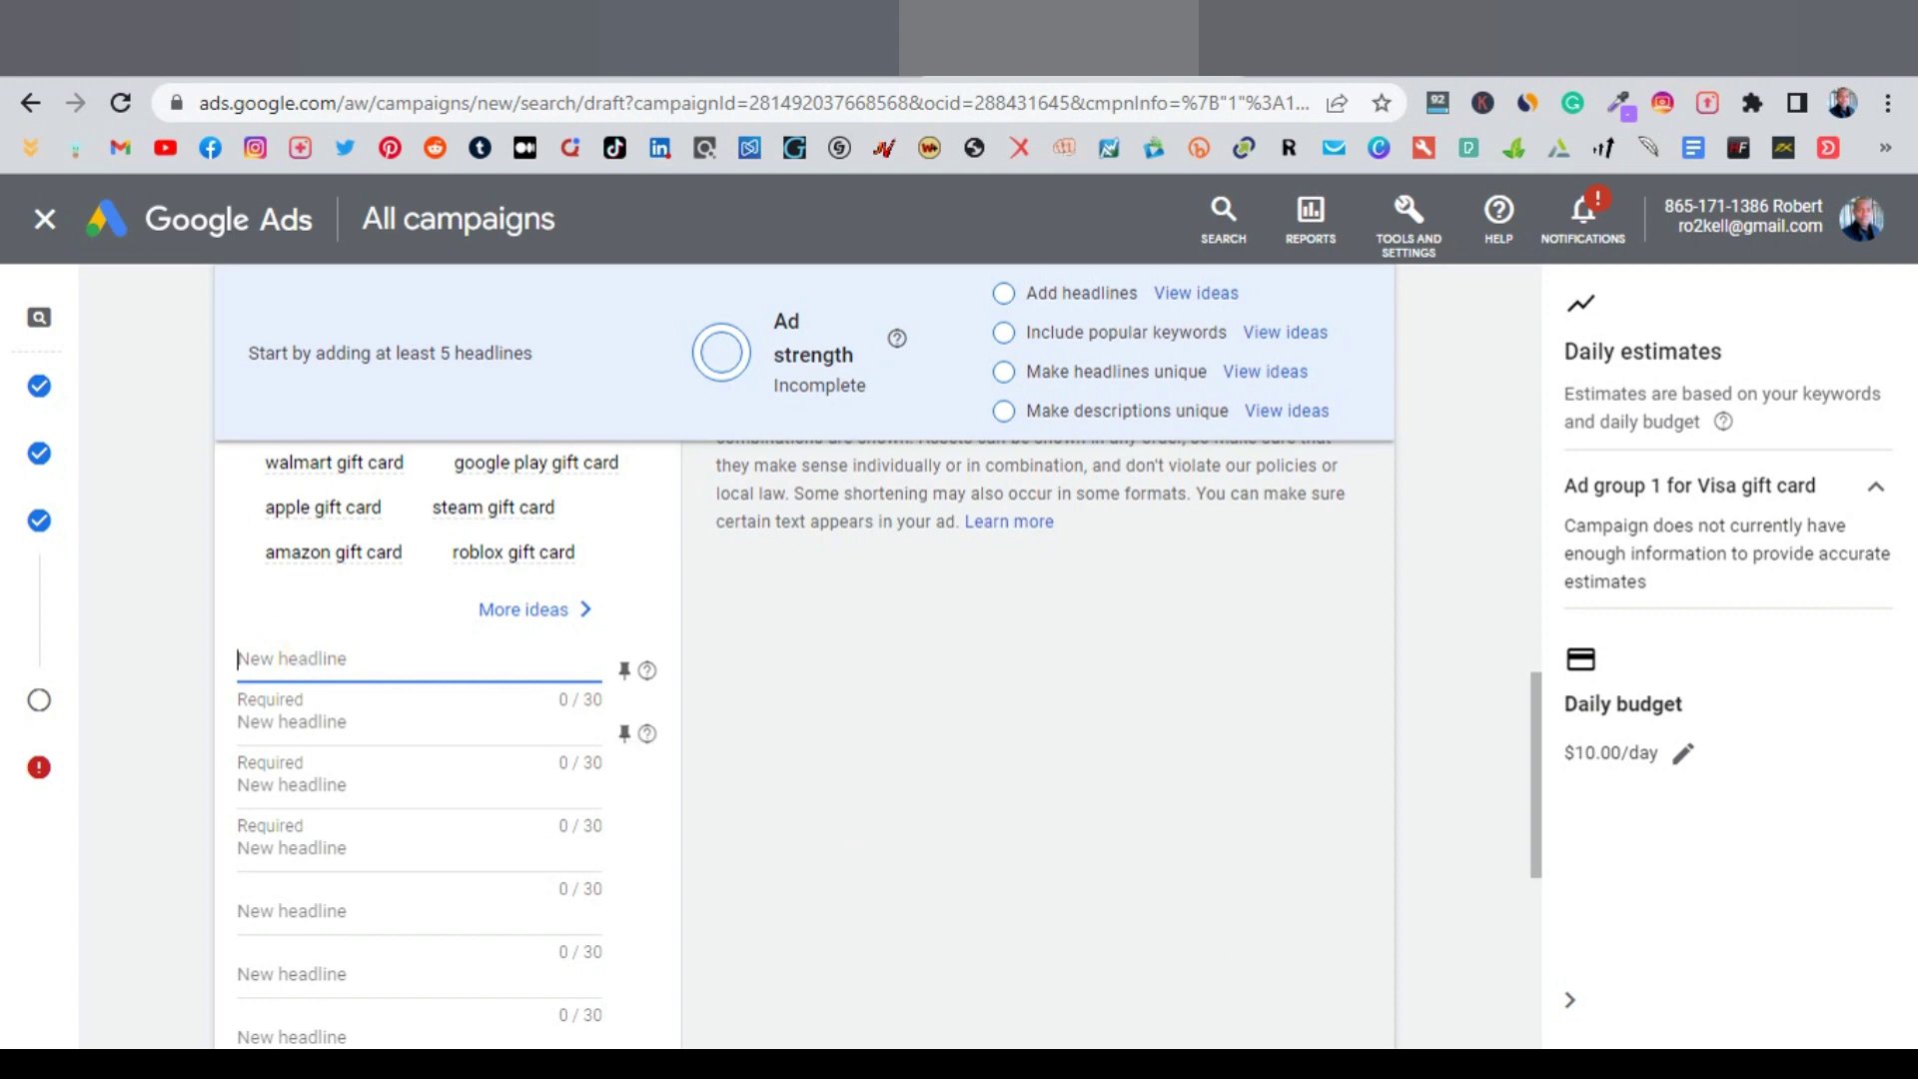
{"action": "key", "text": "ctrl+super+o"}
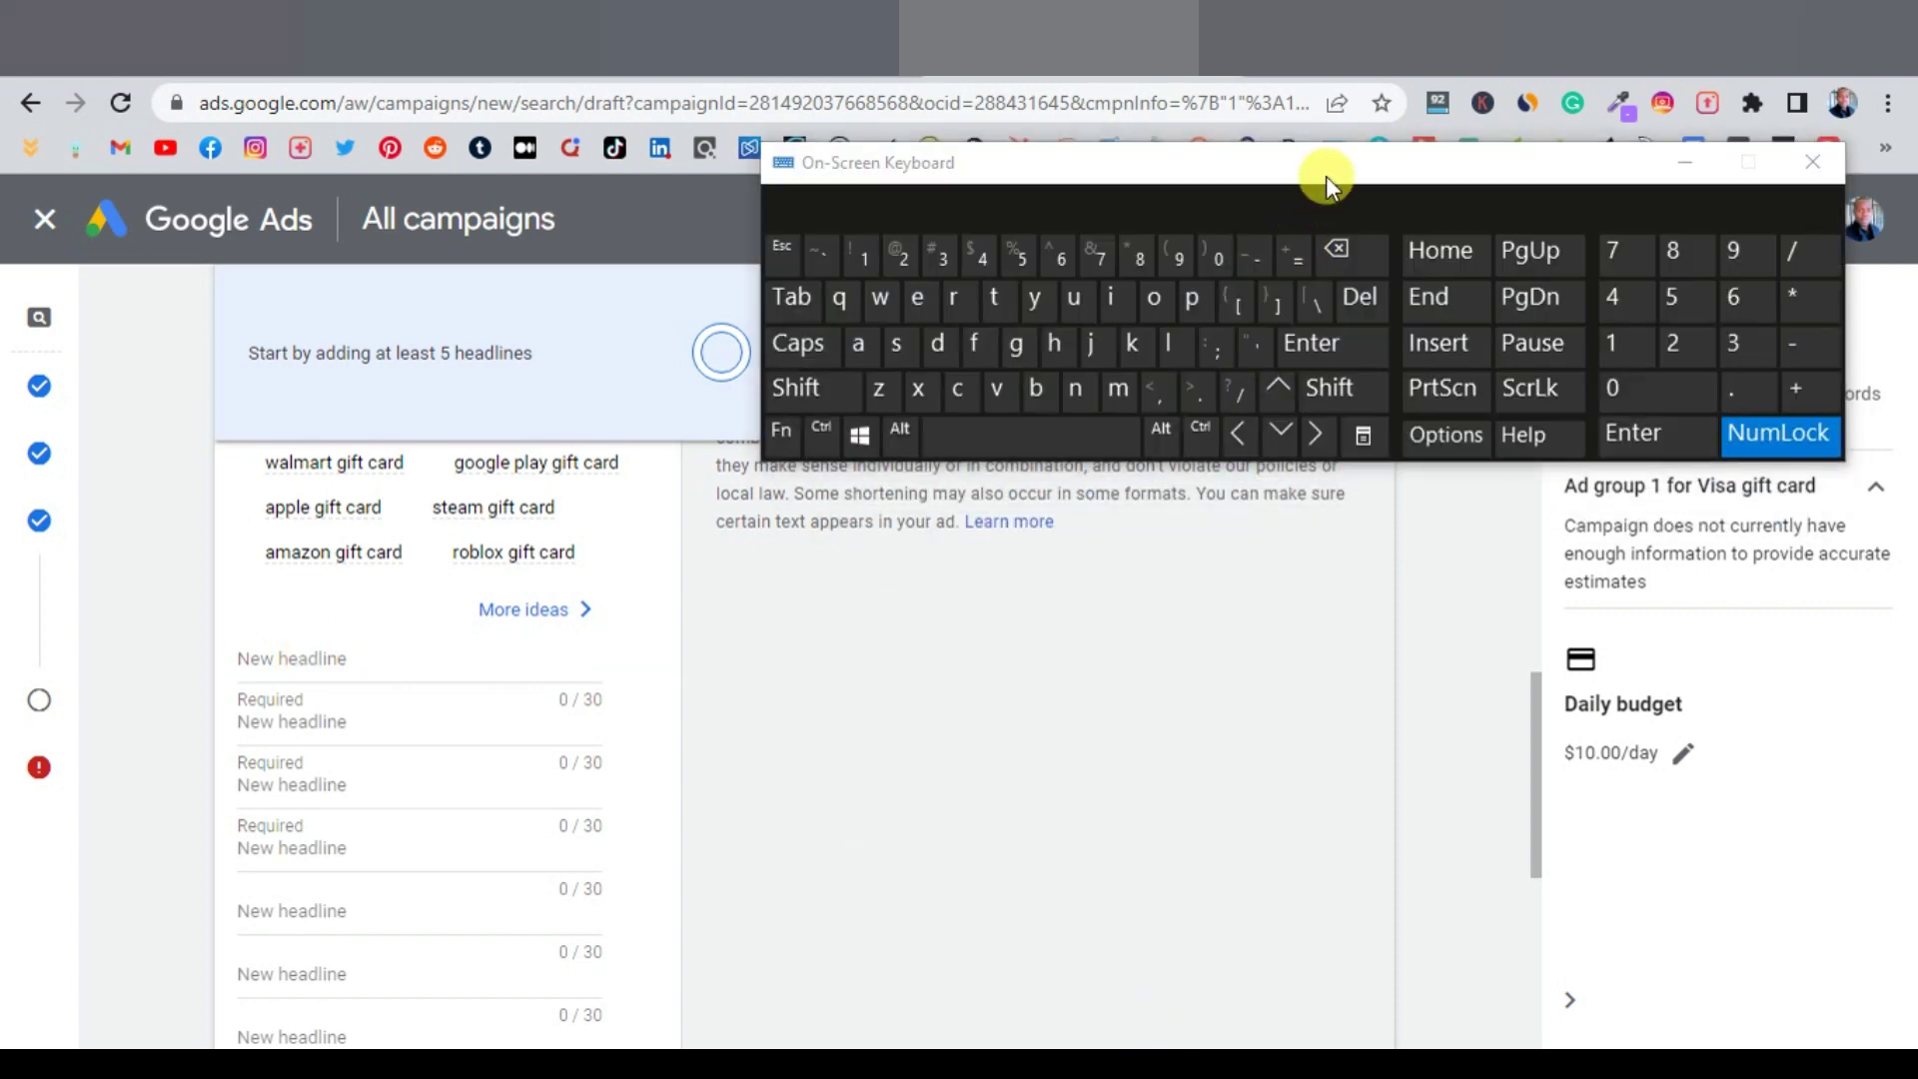
{"action": "left_click_drag", "start_coordinate": [1231, 489], "coordinate": [1317, 761]}
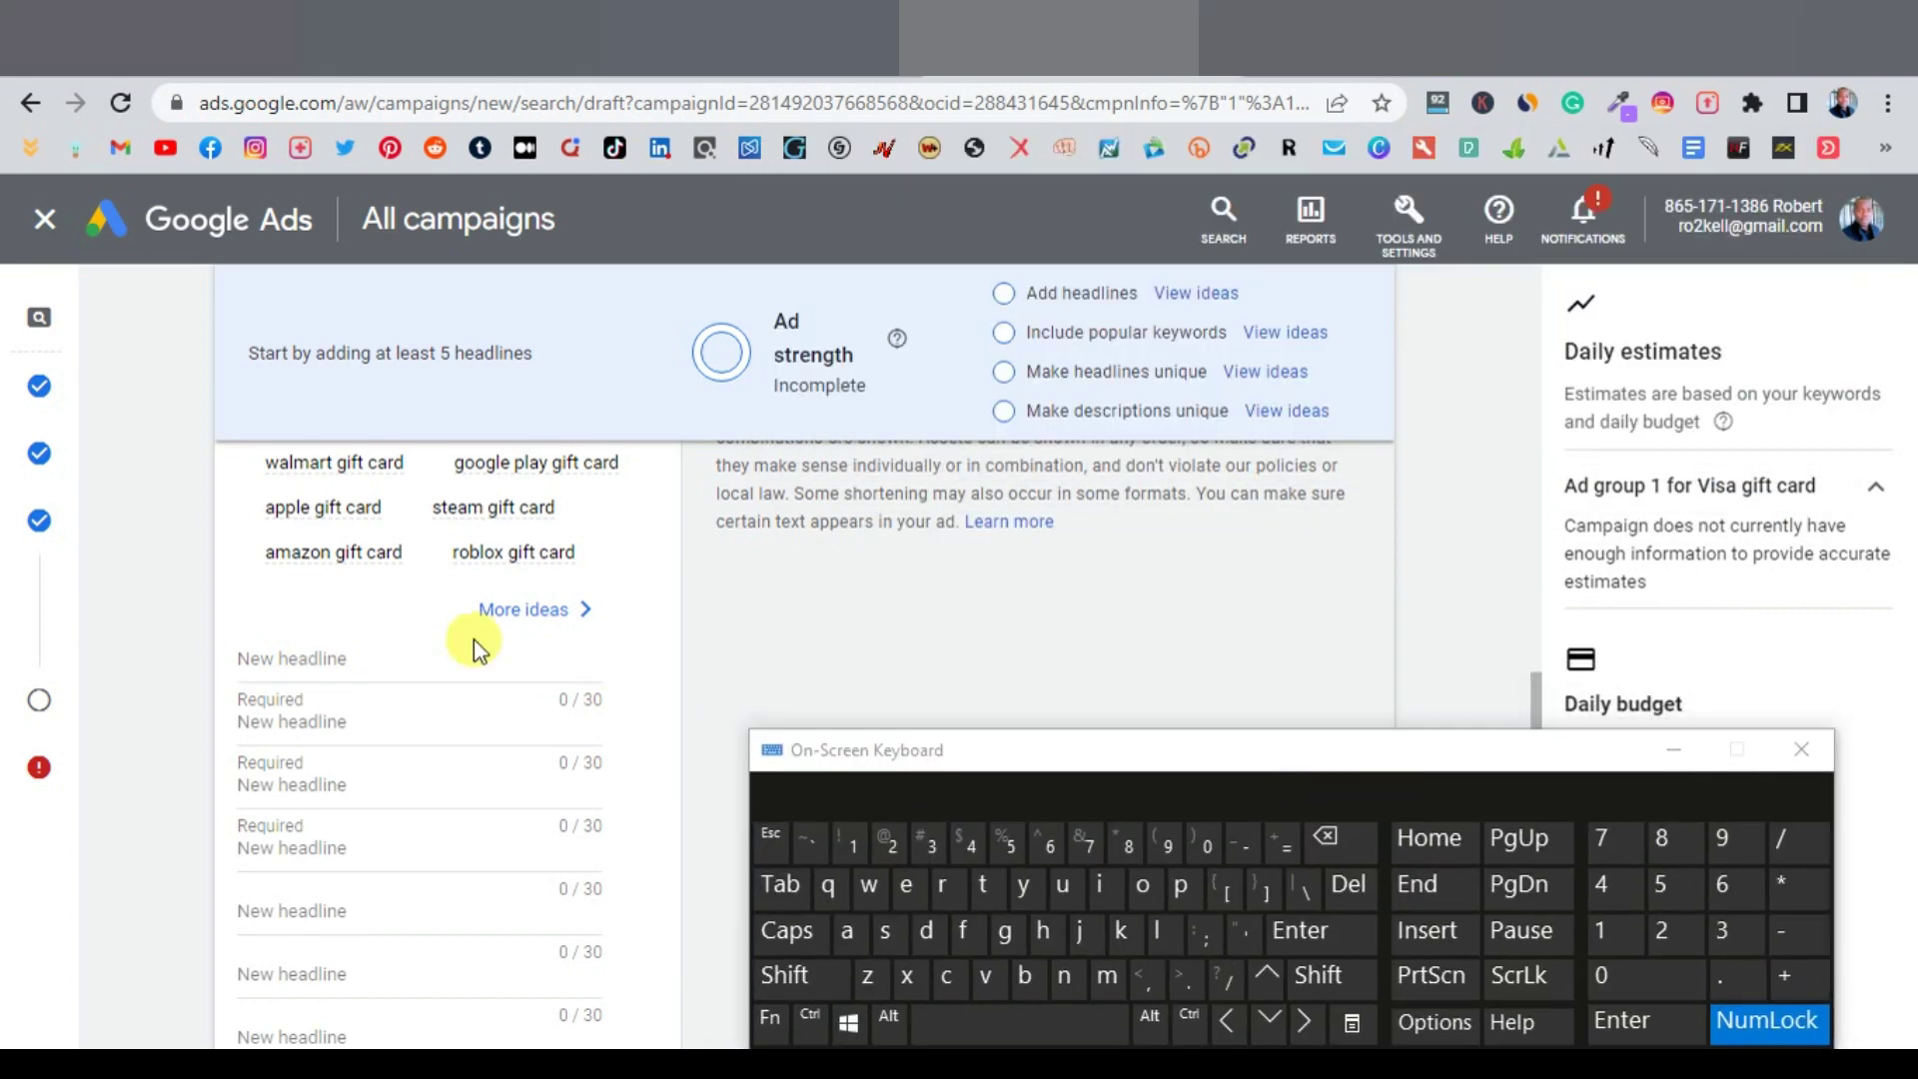
{"action": "left_click", "coordinate": [384, 663]}
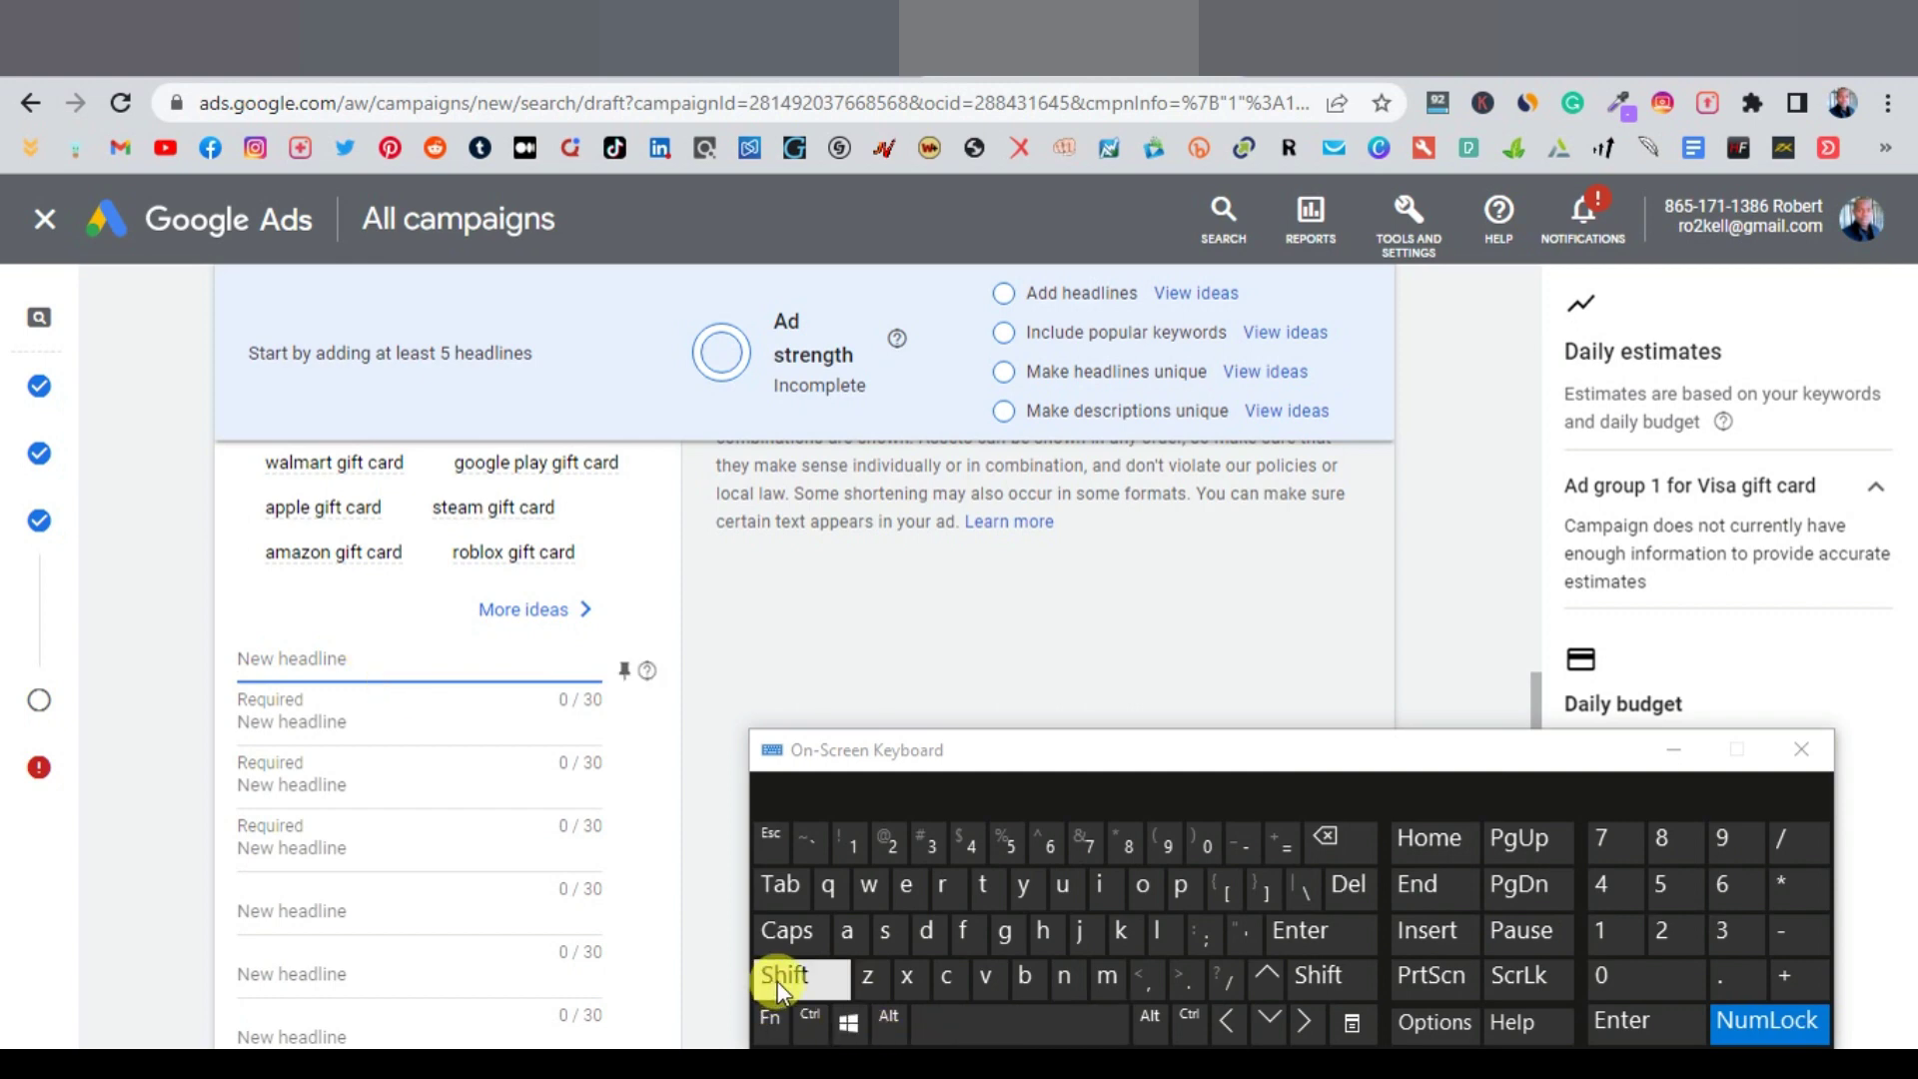
{"action": "type", "text": "Visa gift cards"}
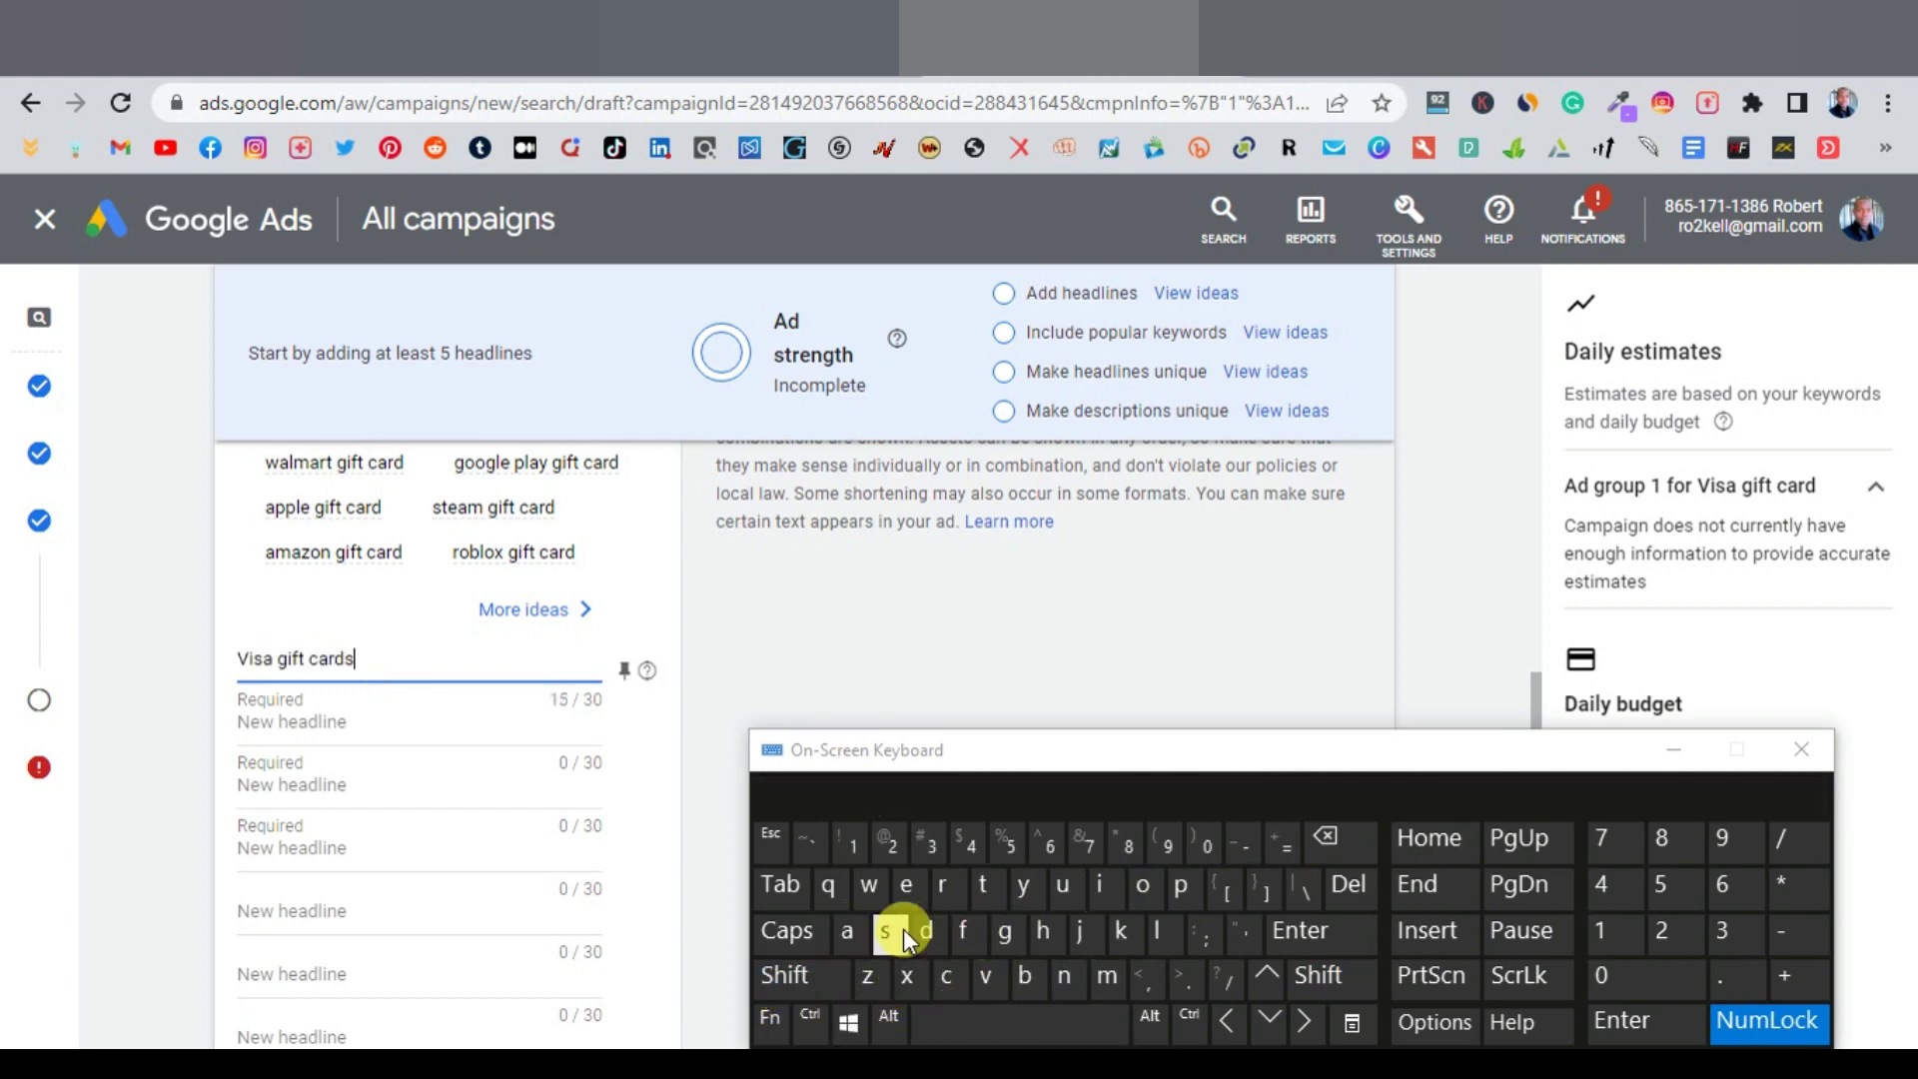
{"action": "type", "text": "ds"}
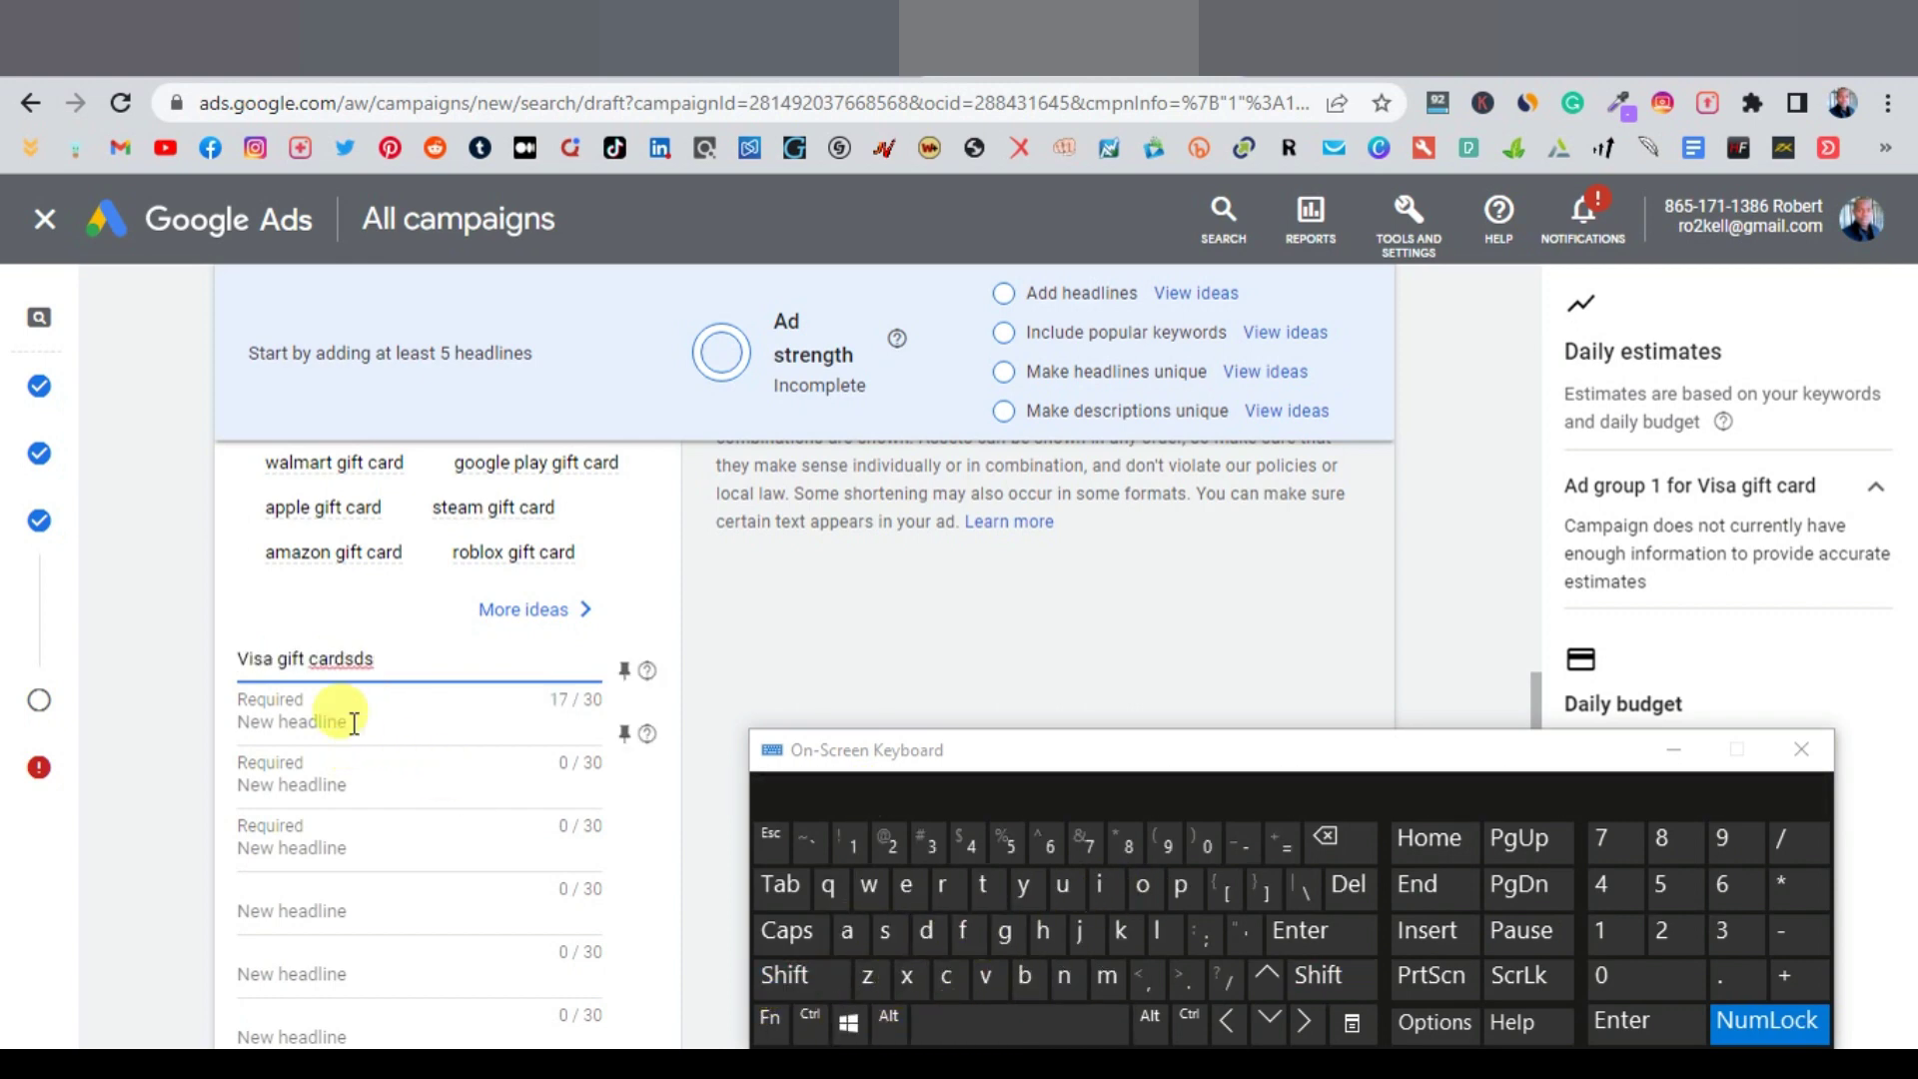
{"action": "left_click", "coordinate": [354, 724]}
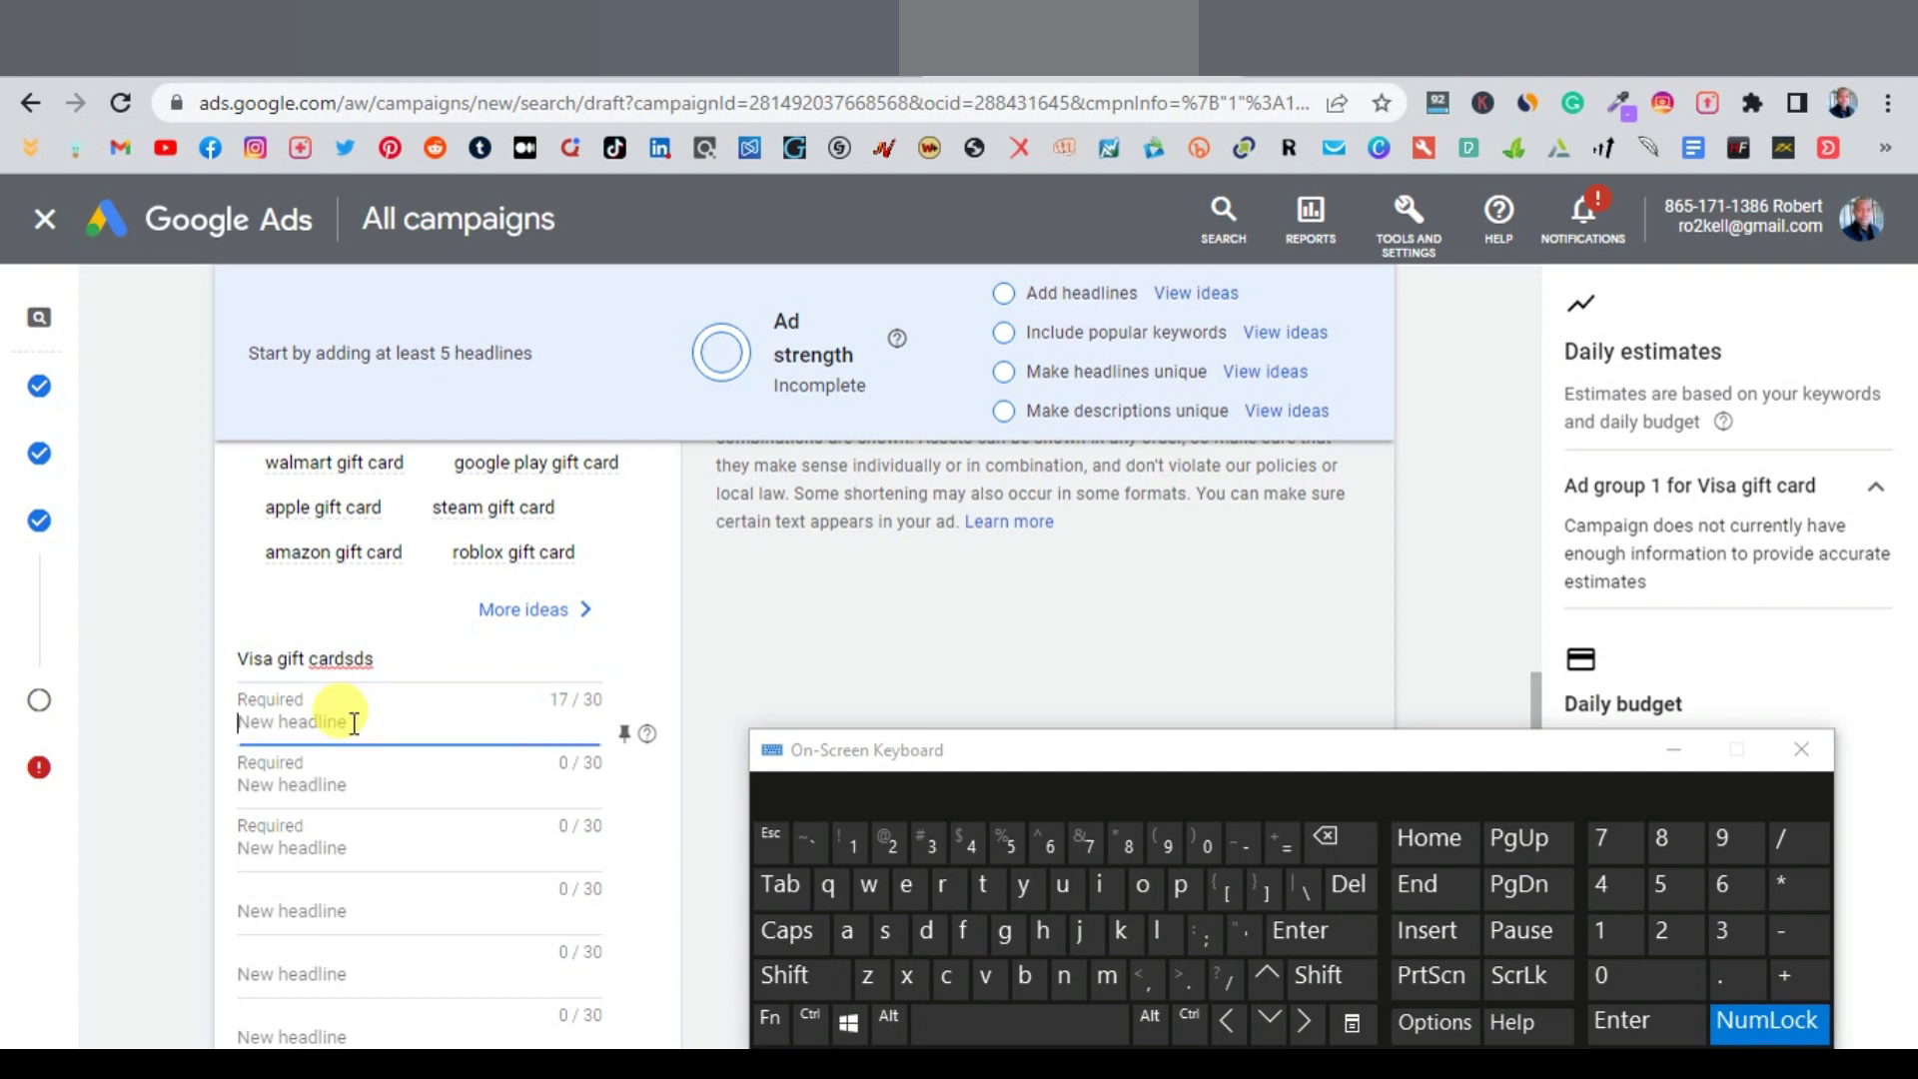
{"action": "left_click", "coordinate": [365, 662]}
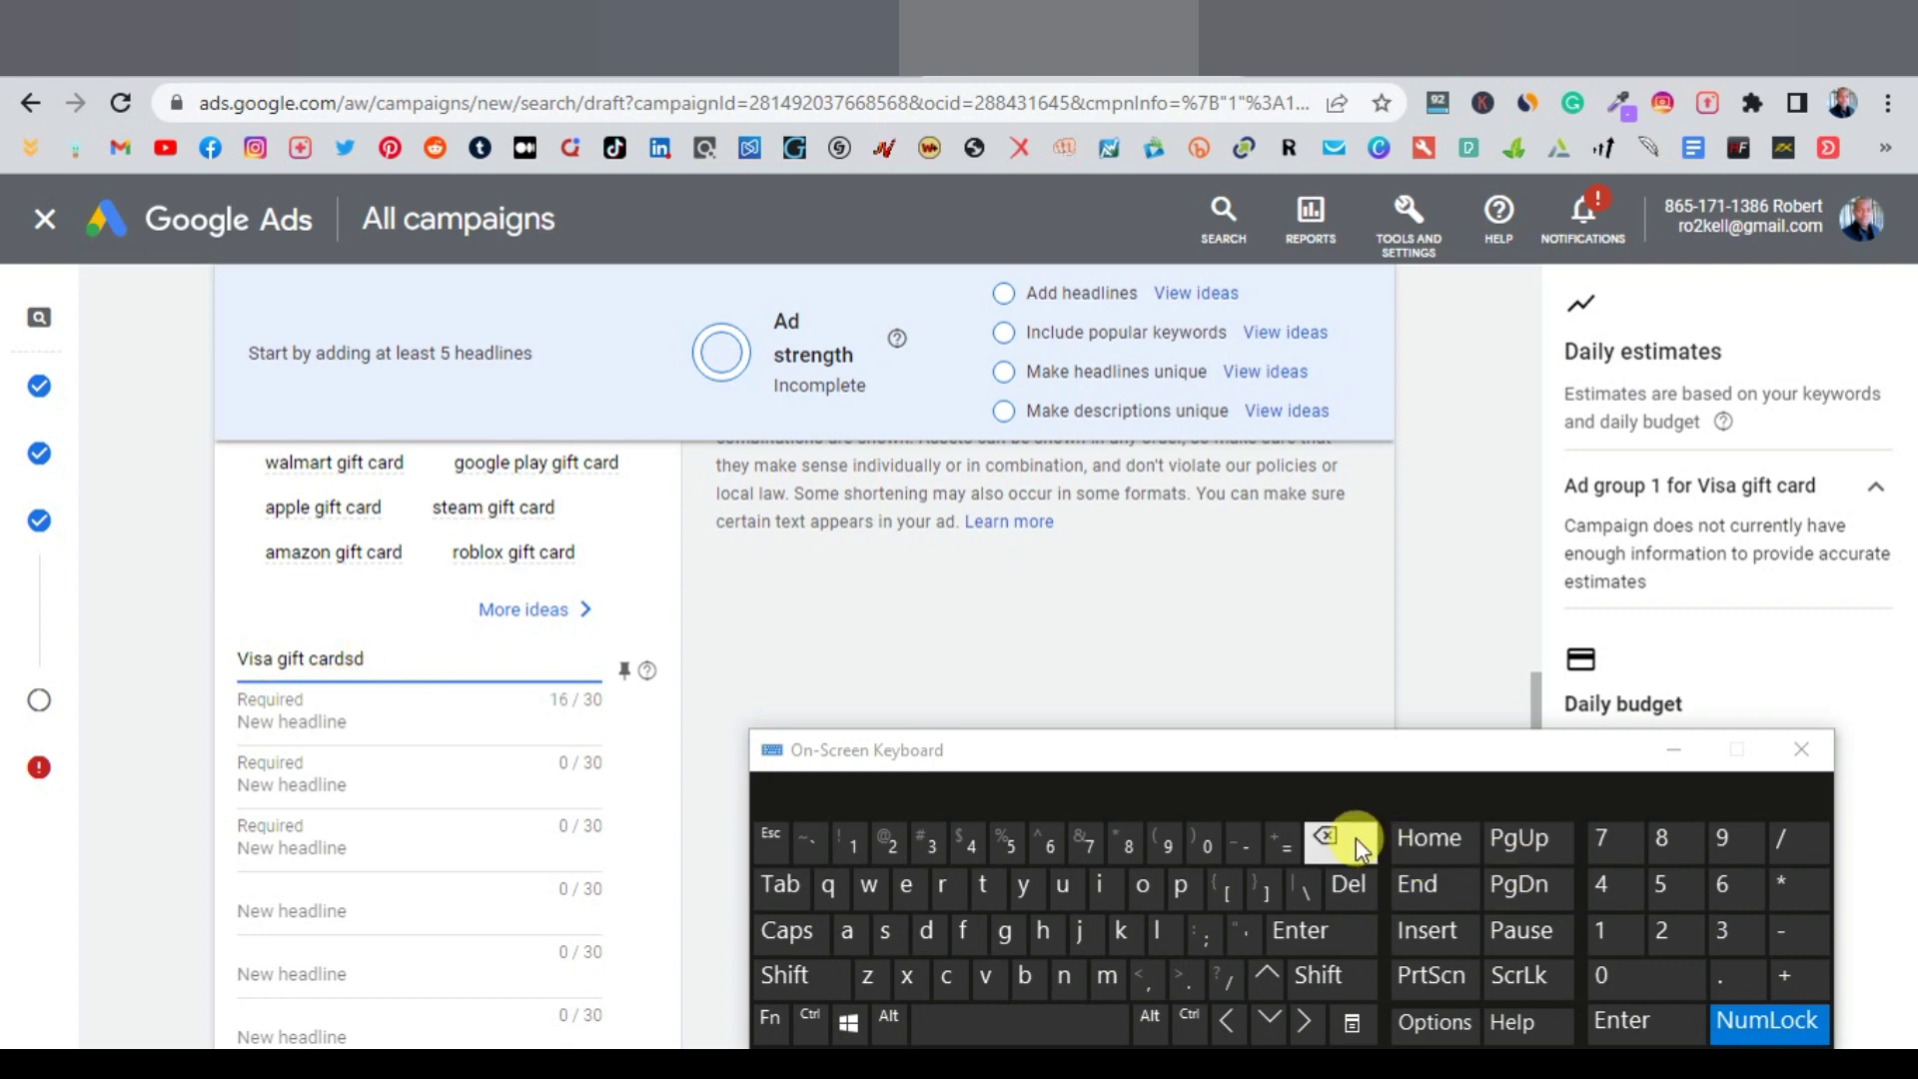
Enter "Win a visa gift card" as the ad's second headline
{"action": "left_click", "coordinate": [371, 726]}
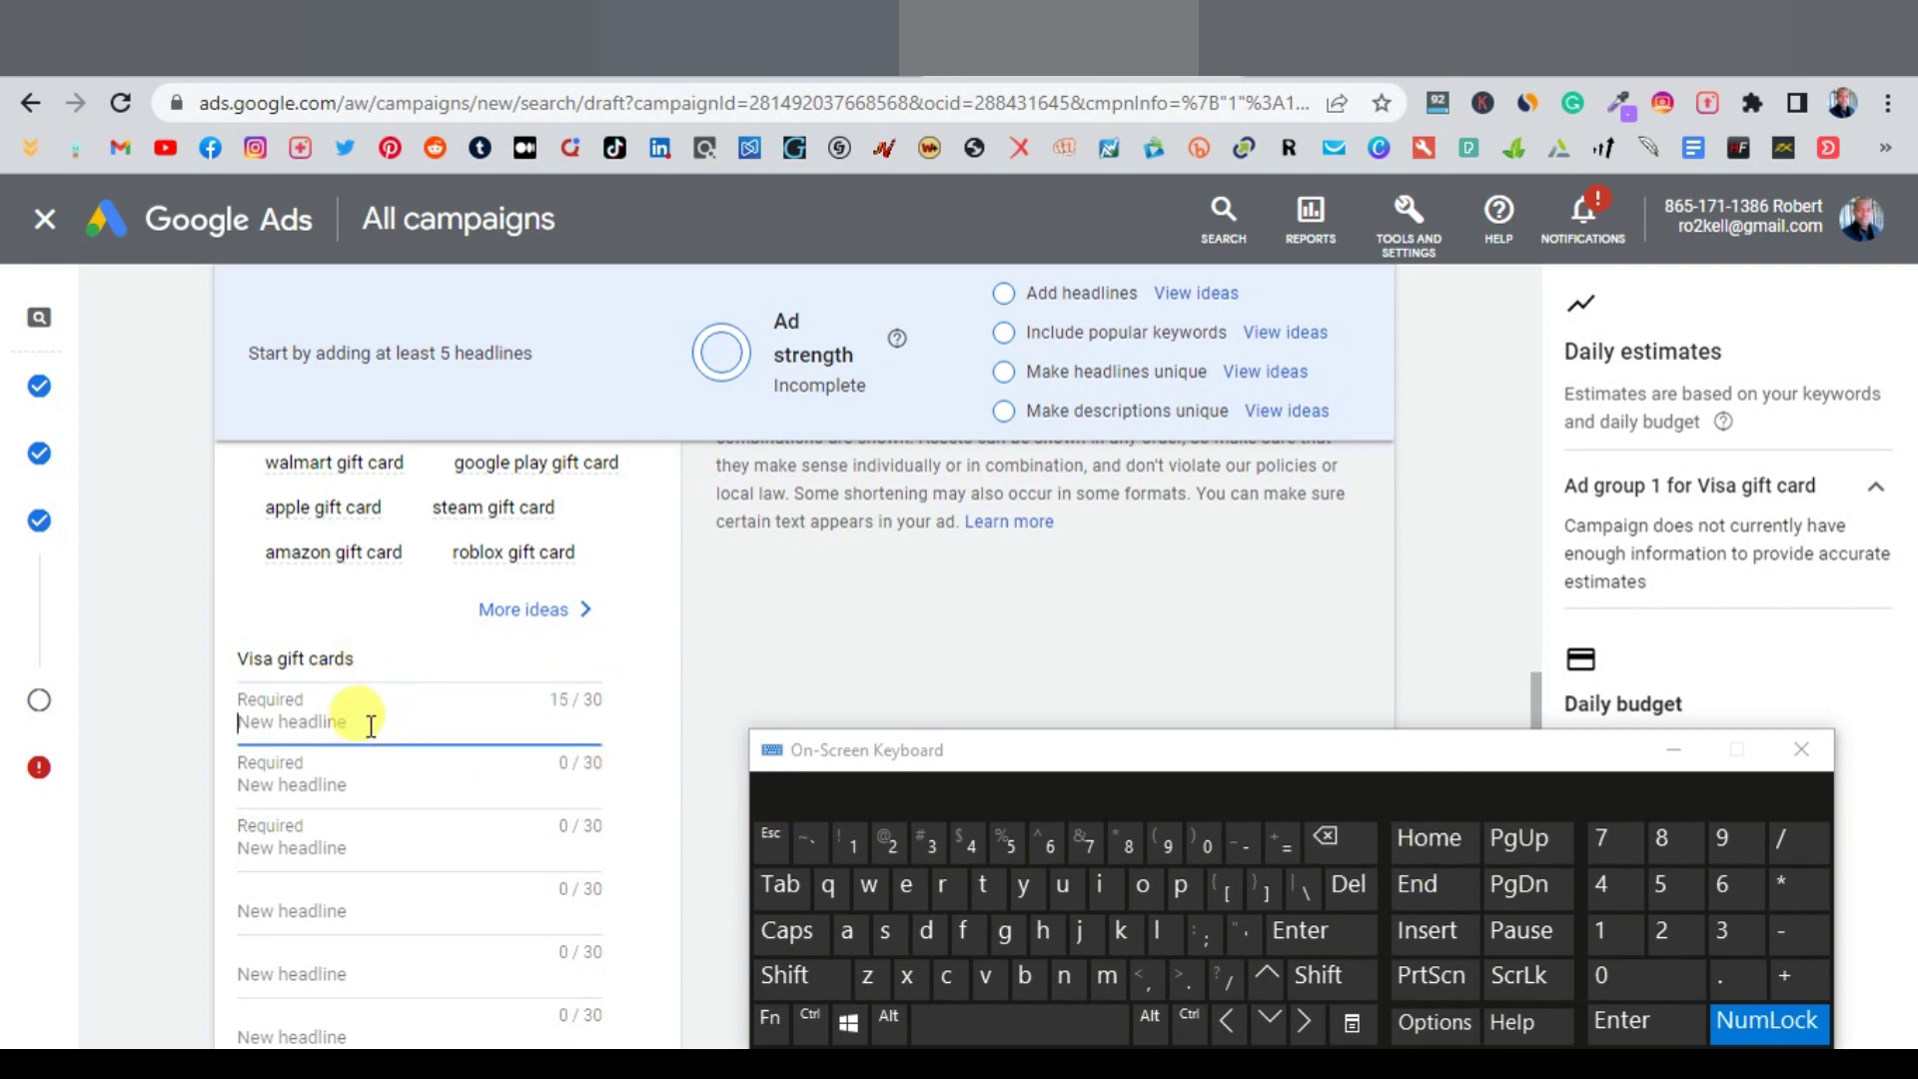
{"action": "left_click", "coordinate": [838, 961]}
{"action": "left_click", "coordinate": [869, 885]}
{"action": "left_click", "coordinate": [1099, 885]}
{"action": "left_click", "coordinate": [1064, 975]}
{"action": "left_click", "coordinate": [1019, 1022]}
{"action": "left_click", "coordinate": [847, 930]}
{"action": "left_click", "coordinate": [1020, 1021]}
{"action": "left_click", "coordinate": [985, 975]}
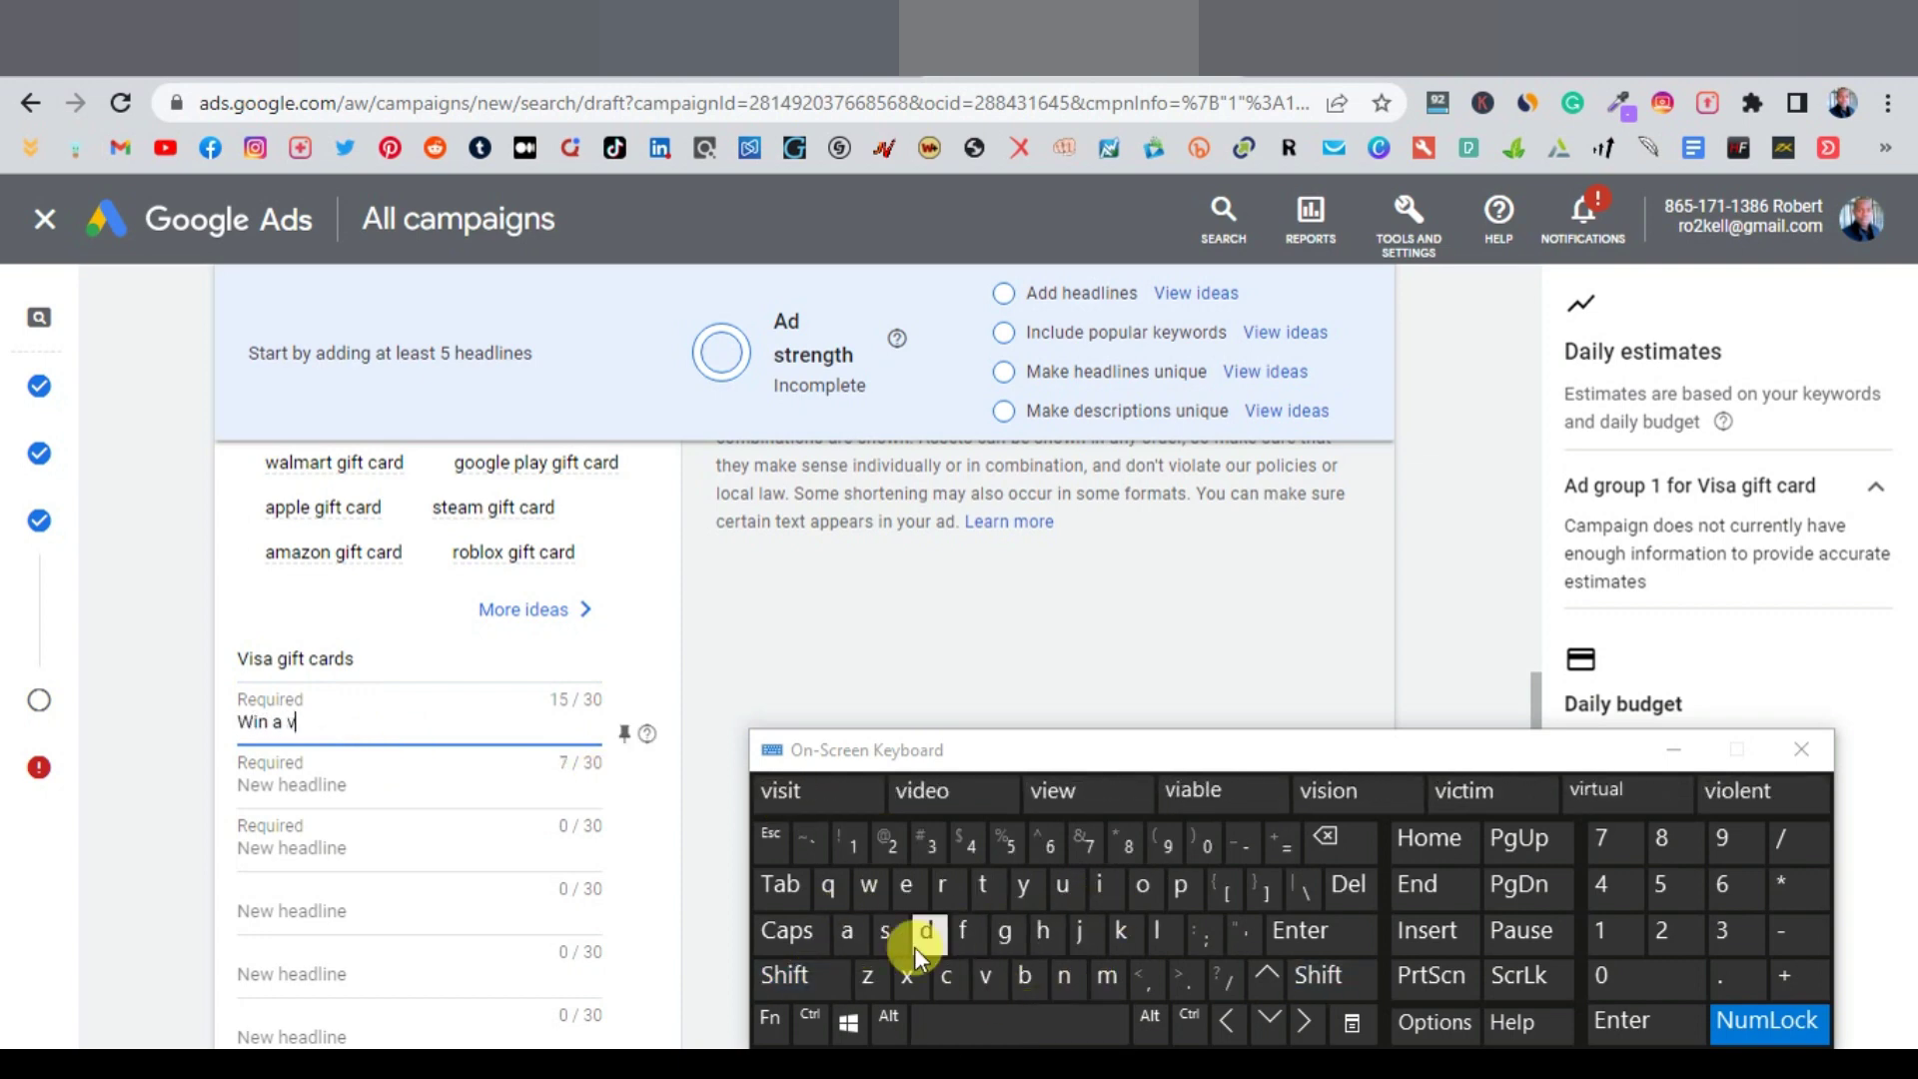
{"action": "type", "text": "isa gift car"}
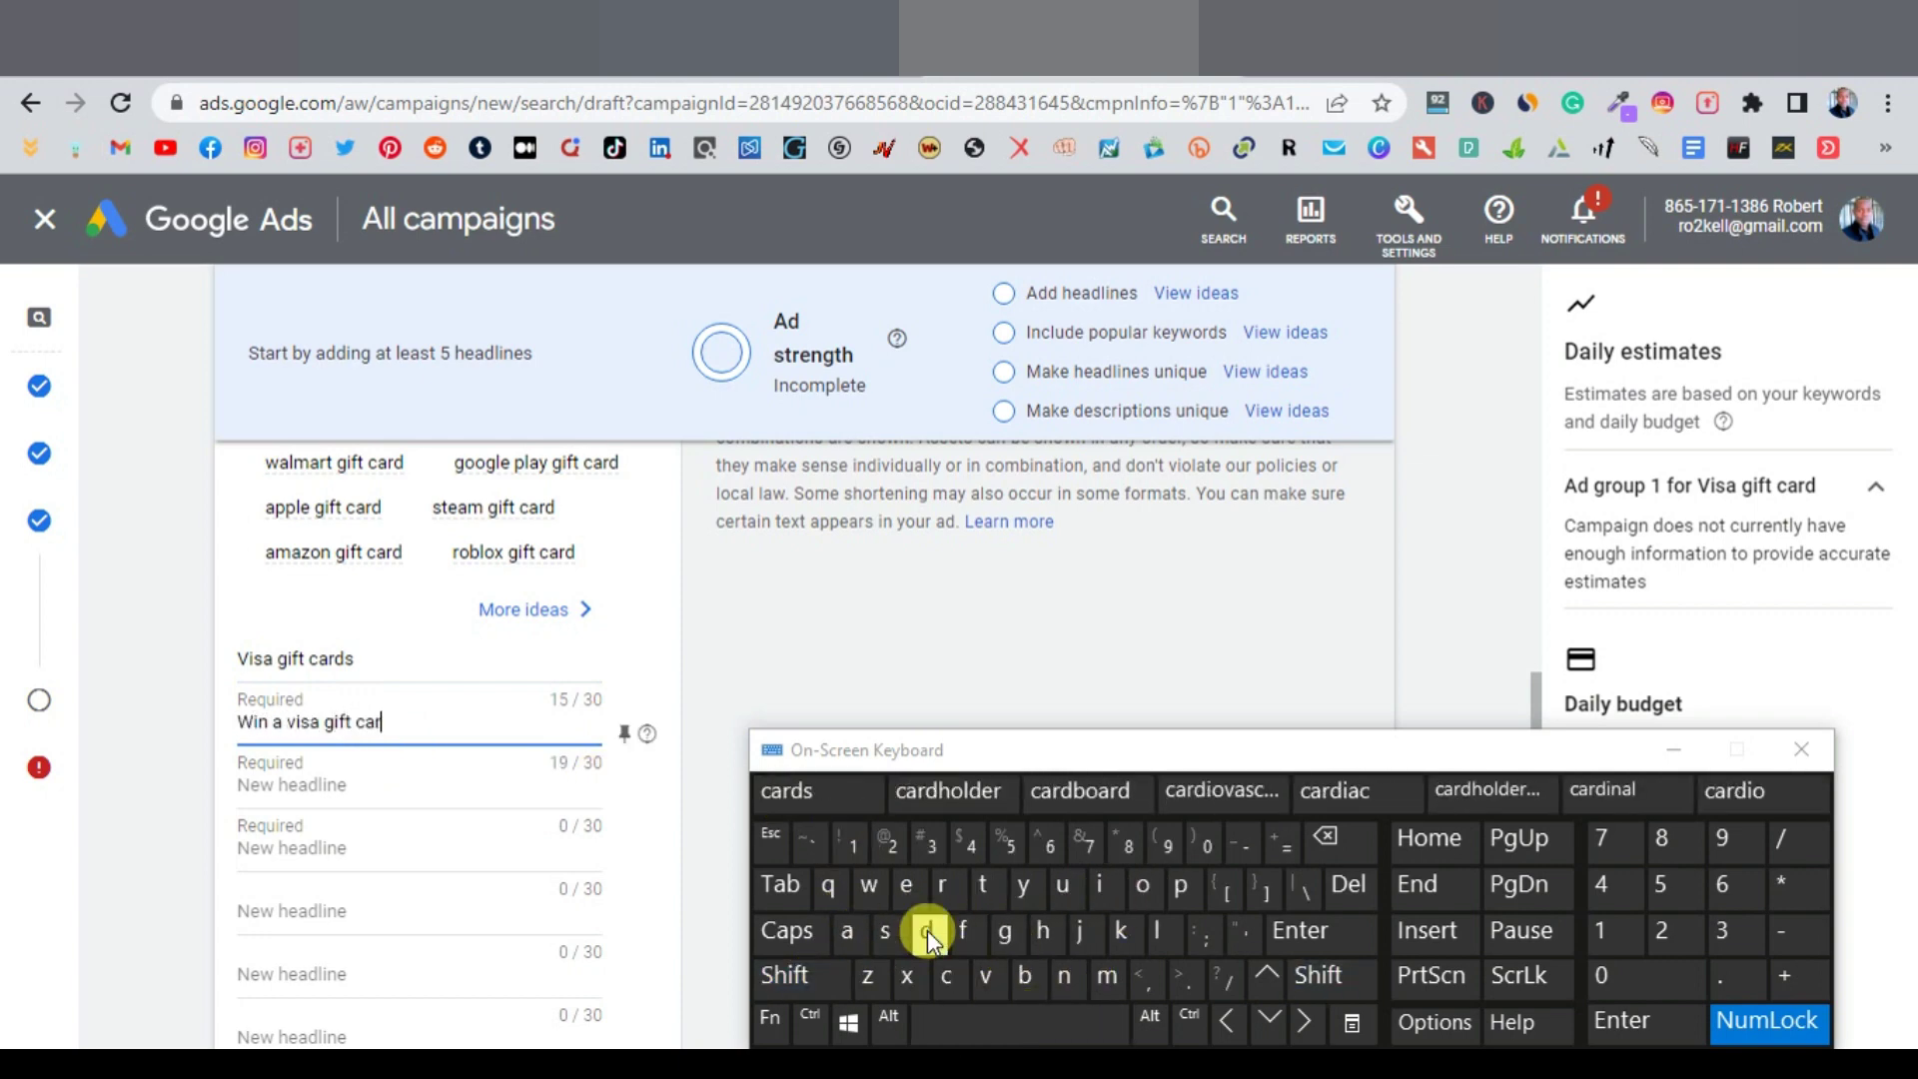
{"action": "type", "text": "d"}
Enter "Visa gift card now" as the ad's third headline and close the on-screen keyboard
{"action": "left_click", "coordinate": [305, 779]}
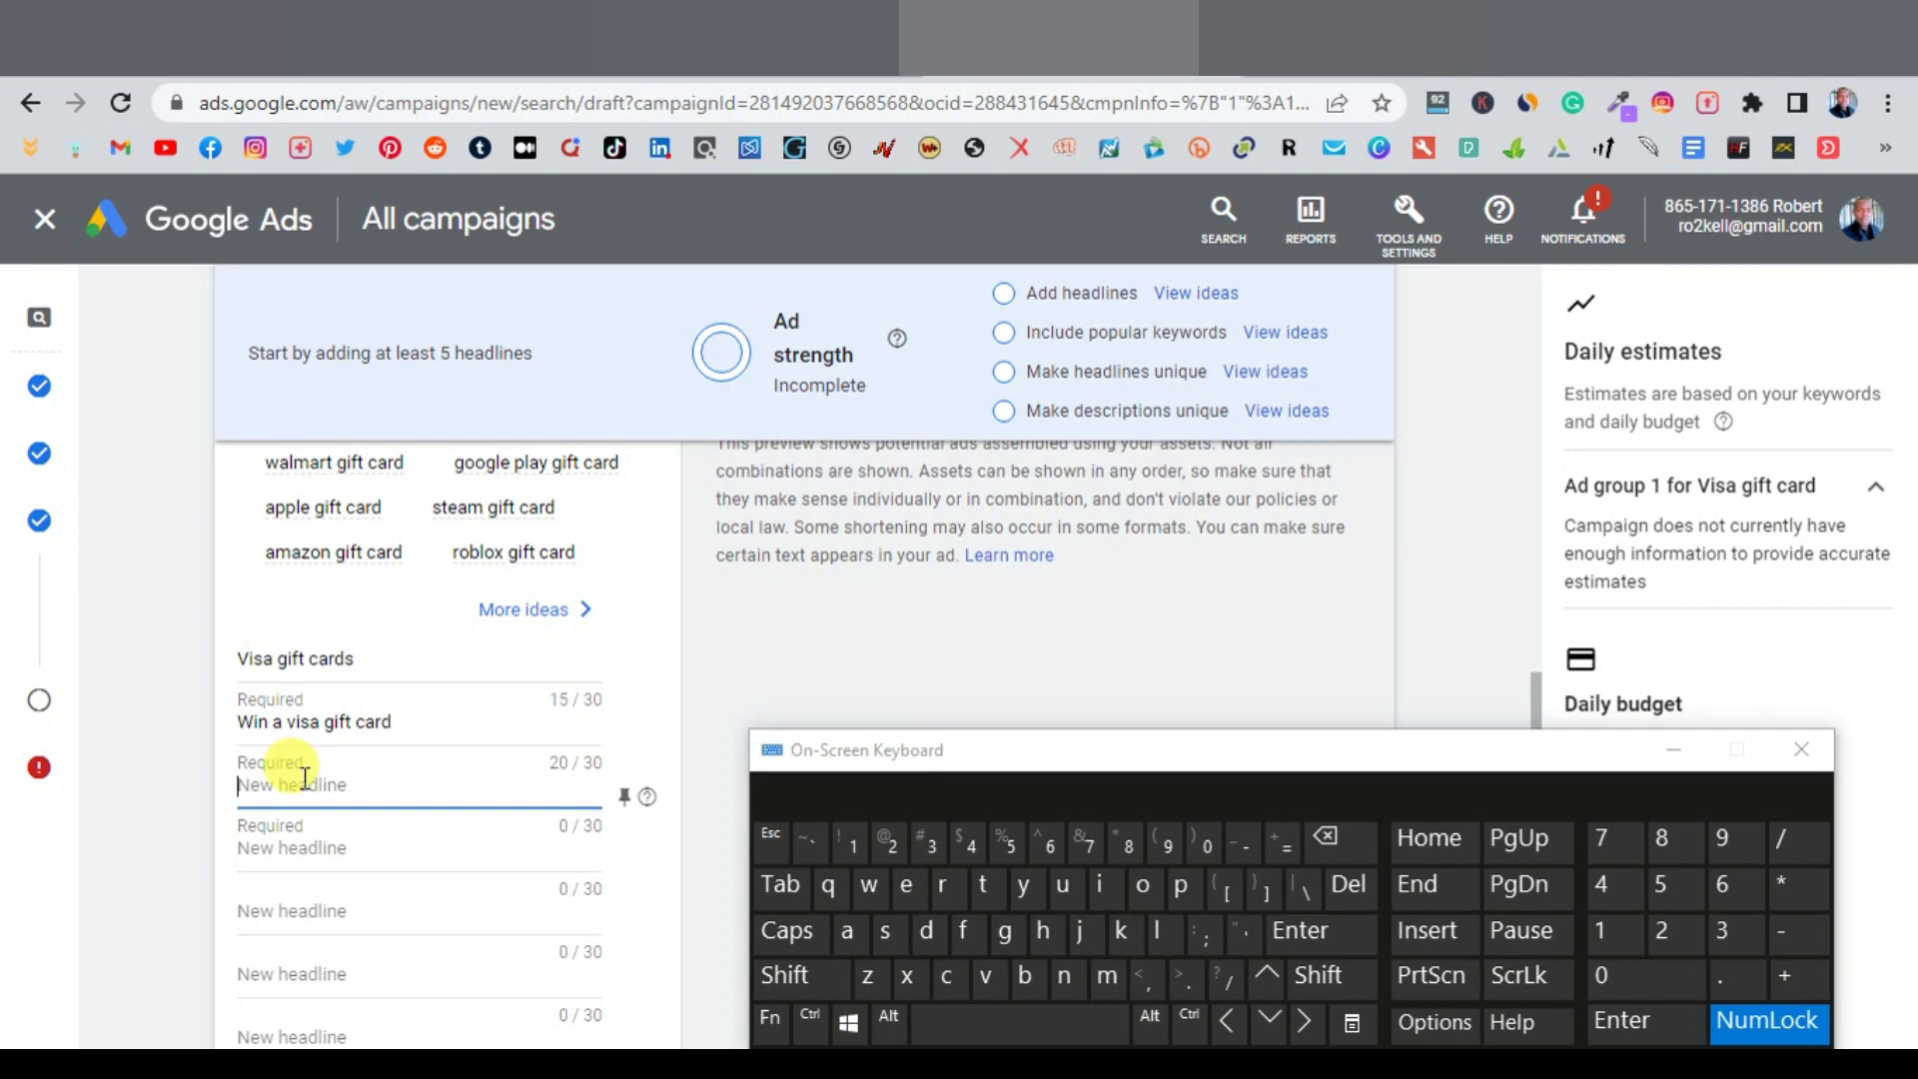
{"action": "type", "text": "Visa gift c"}
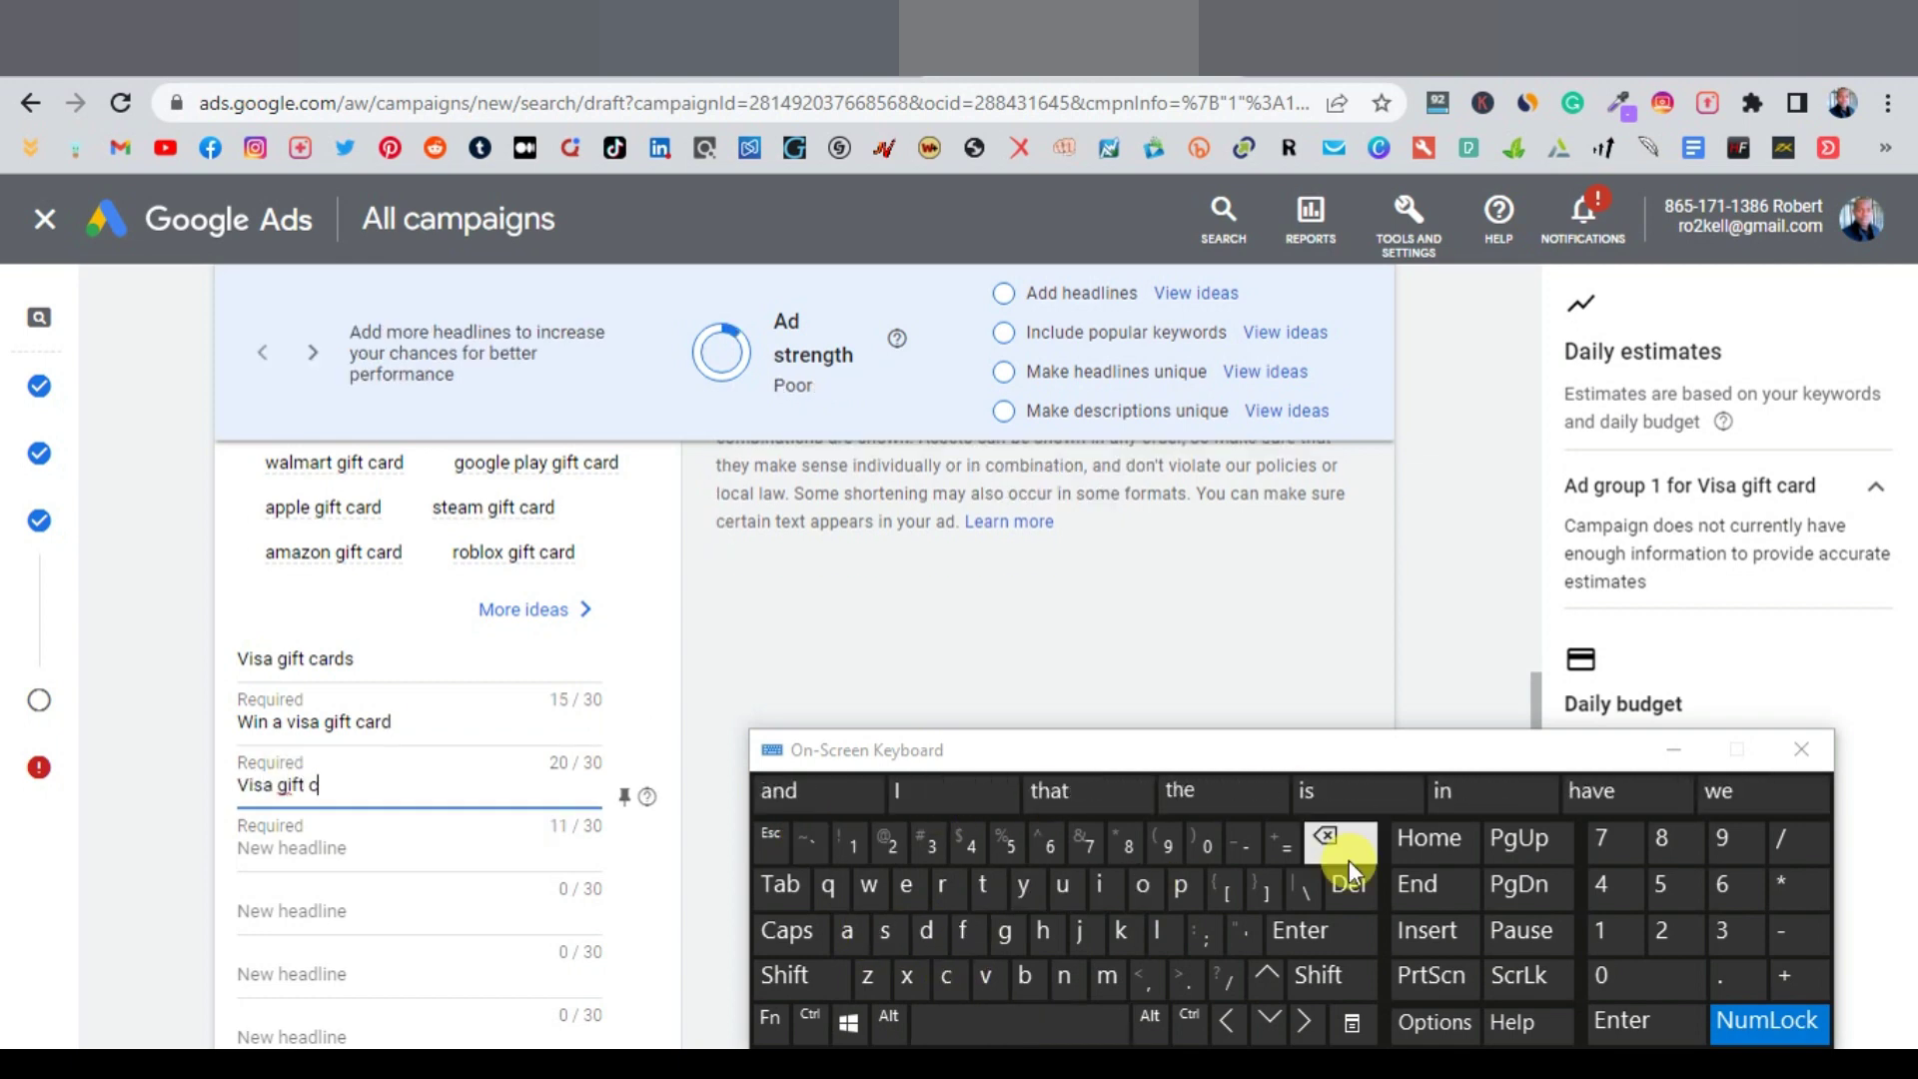
{"action": "type", "text": "ard now"}
{"action": "left_click", "coordinate": [1661, 761]}
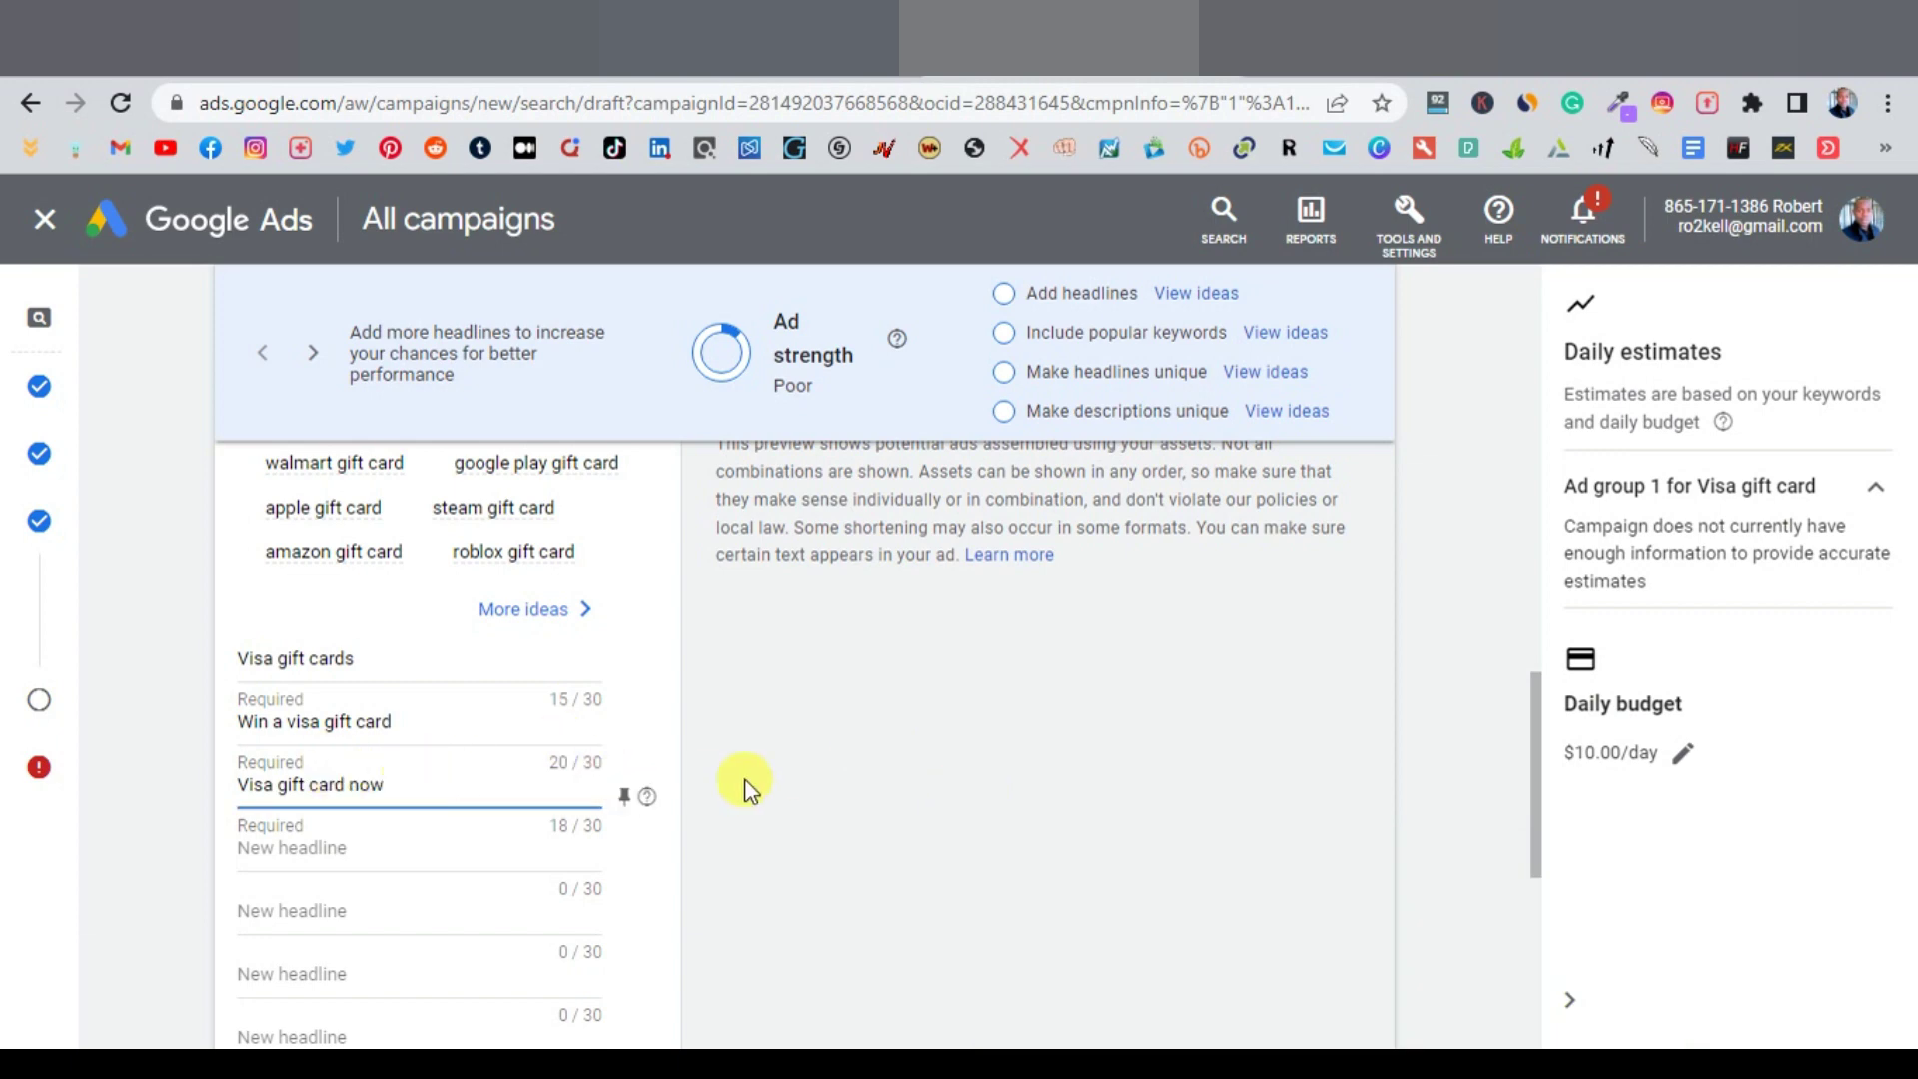
Review the three entered headlines and compare them with the mobile ad preview
{"action": "scroll", "coordinate": [734, 834], "scroll_direction": "up", "scroll_amount": 1}
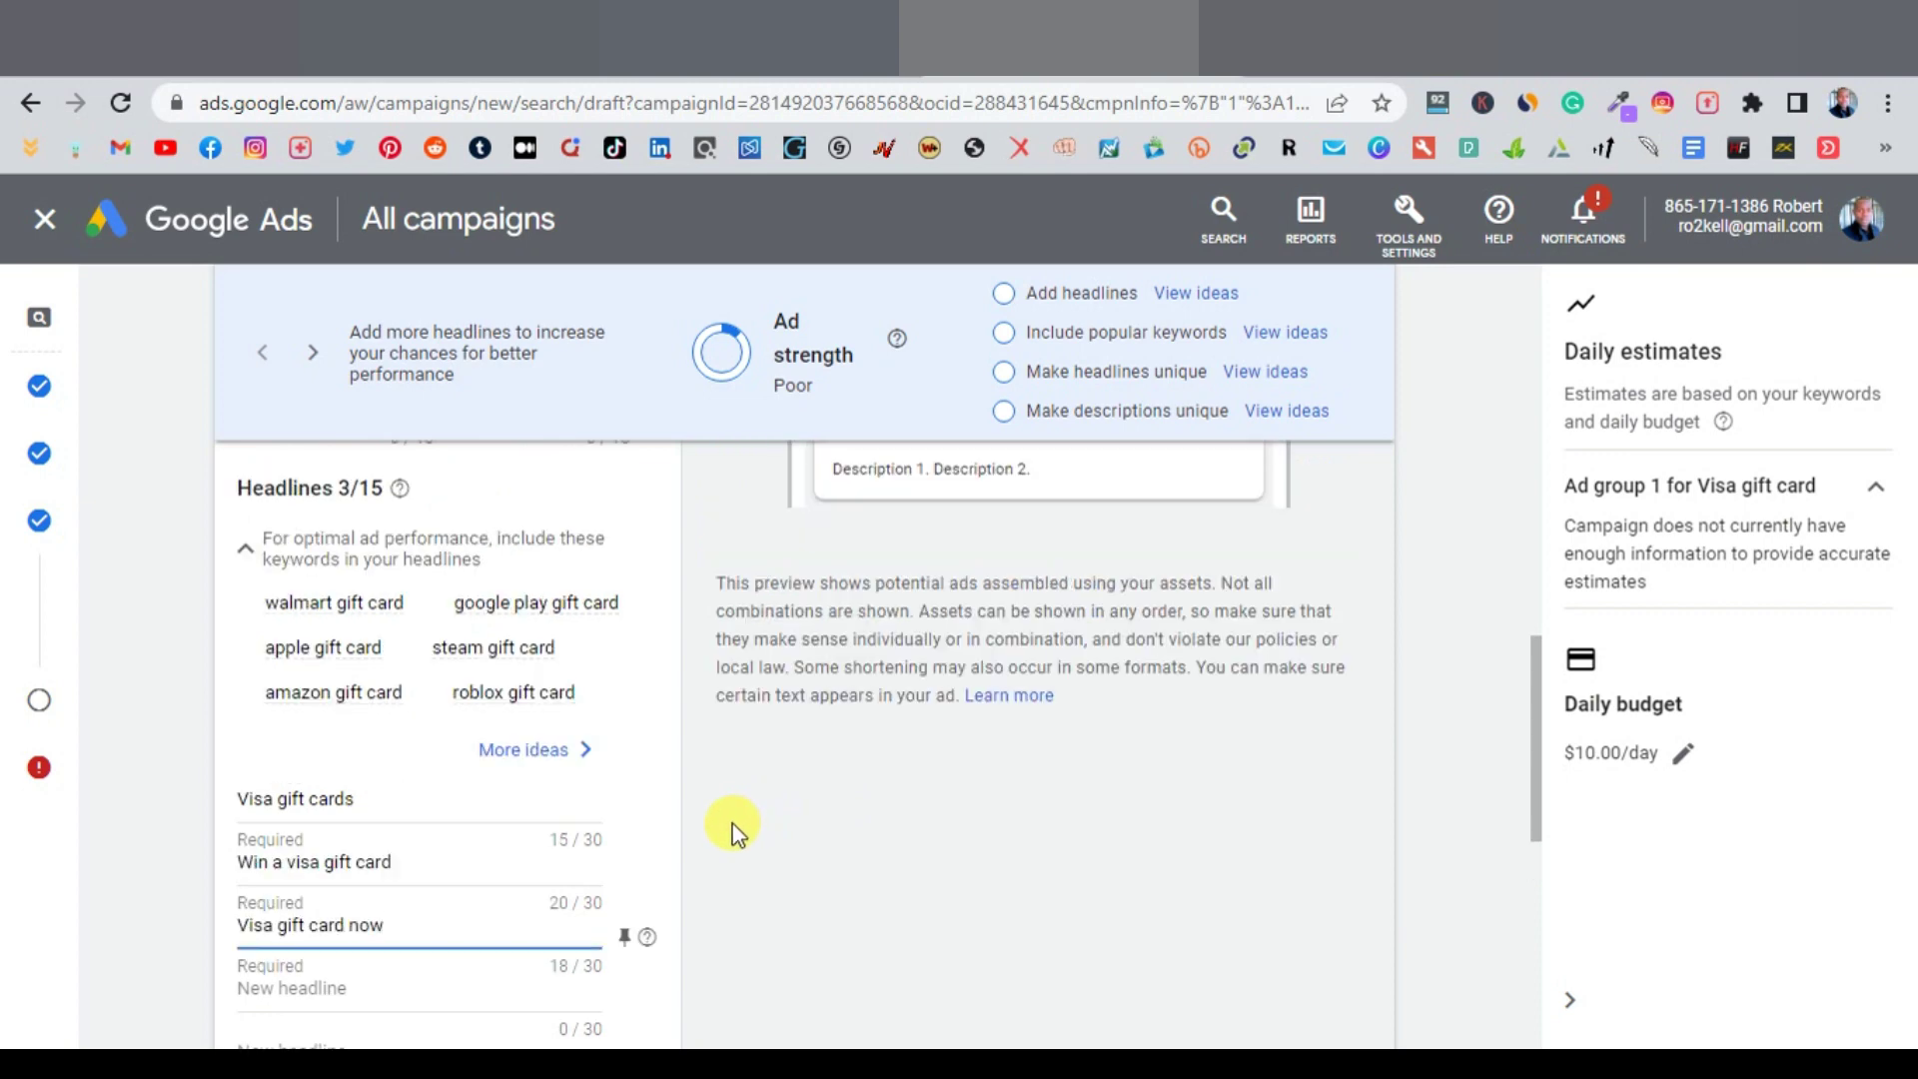
{"action": "scroll", "coordinate": [685, 879], "scroll_direction": "down", "scroll_amount": 1}
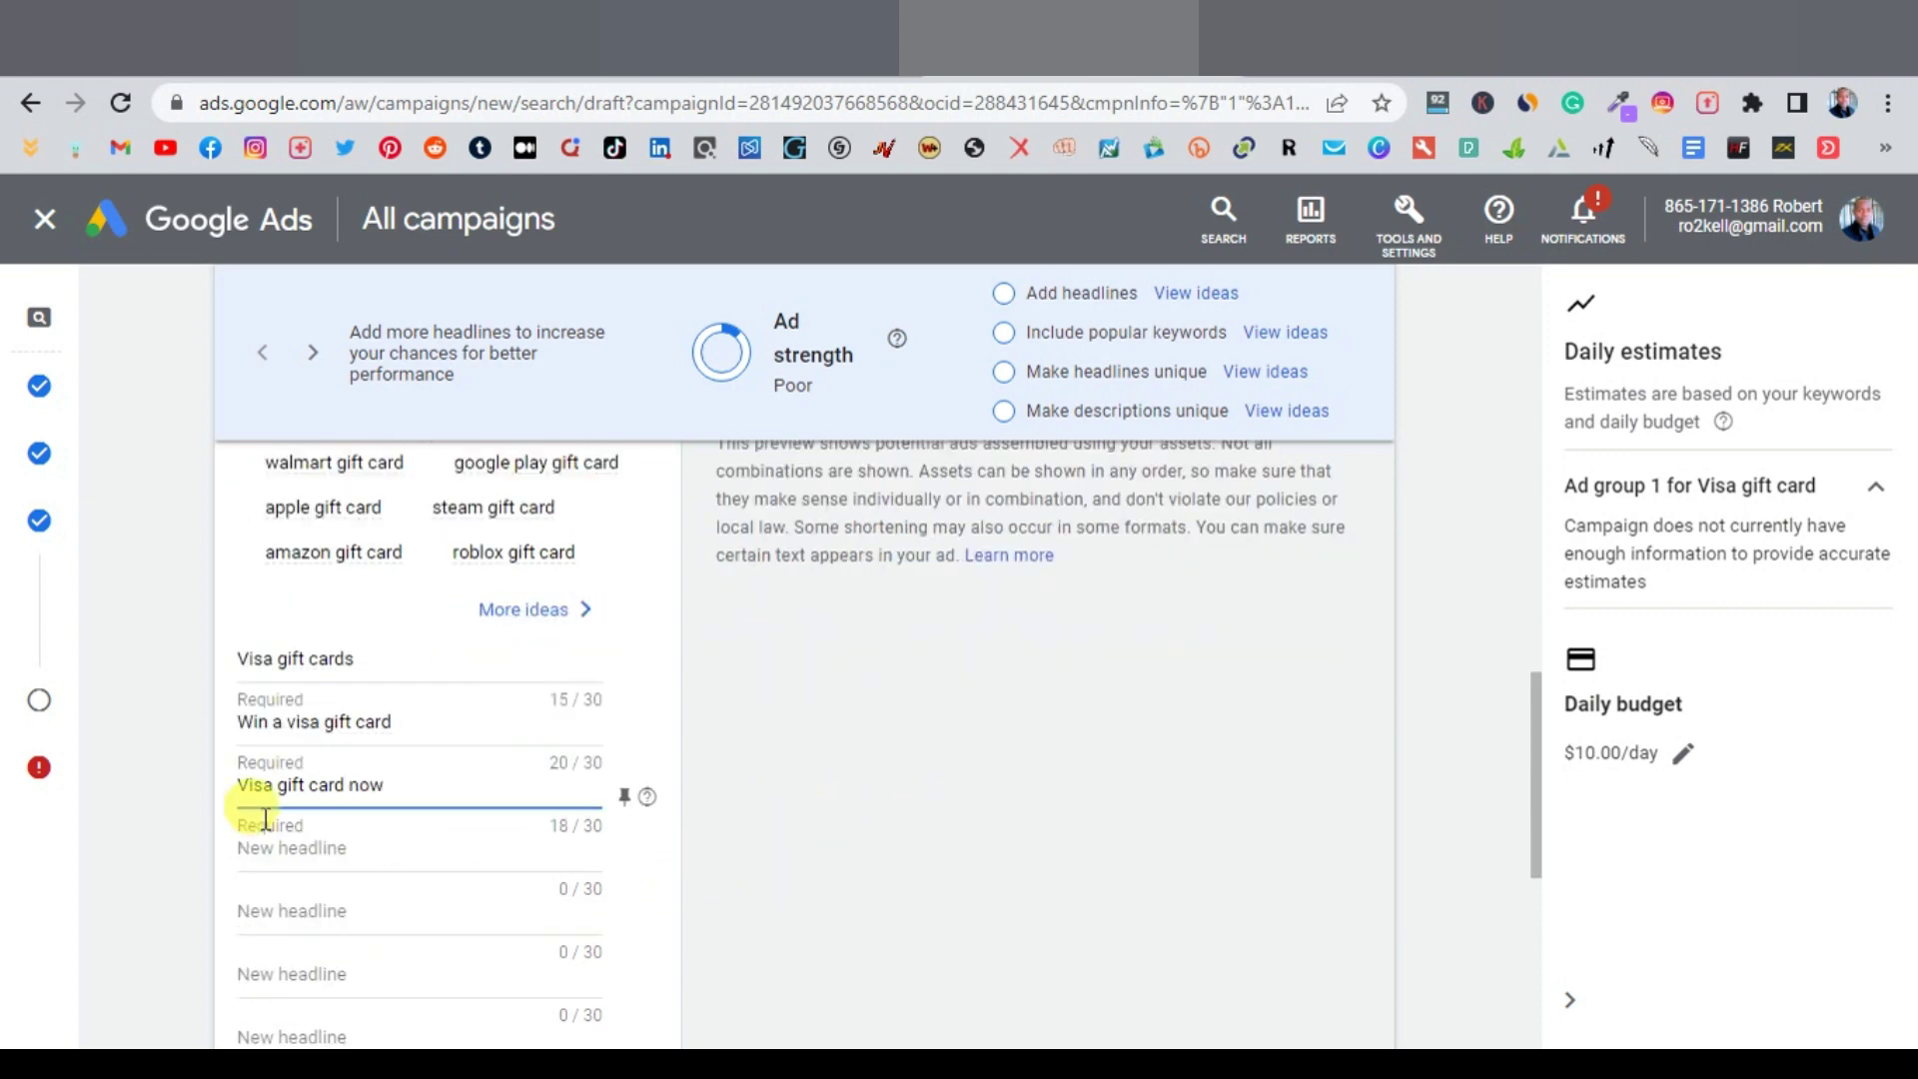
{"action": "scroll", "coordinate": [714, 917], "scroll_direction": "up", "scroll_amount": 1}
{"action": "scroll", "coordinate": [714, 918], "scroll_direction": "down", "scroll_amount": 1}
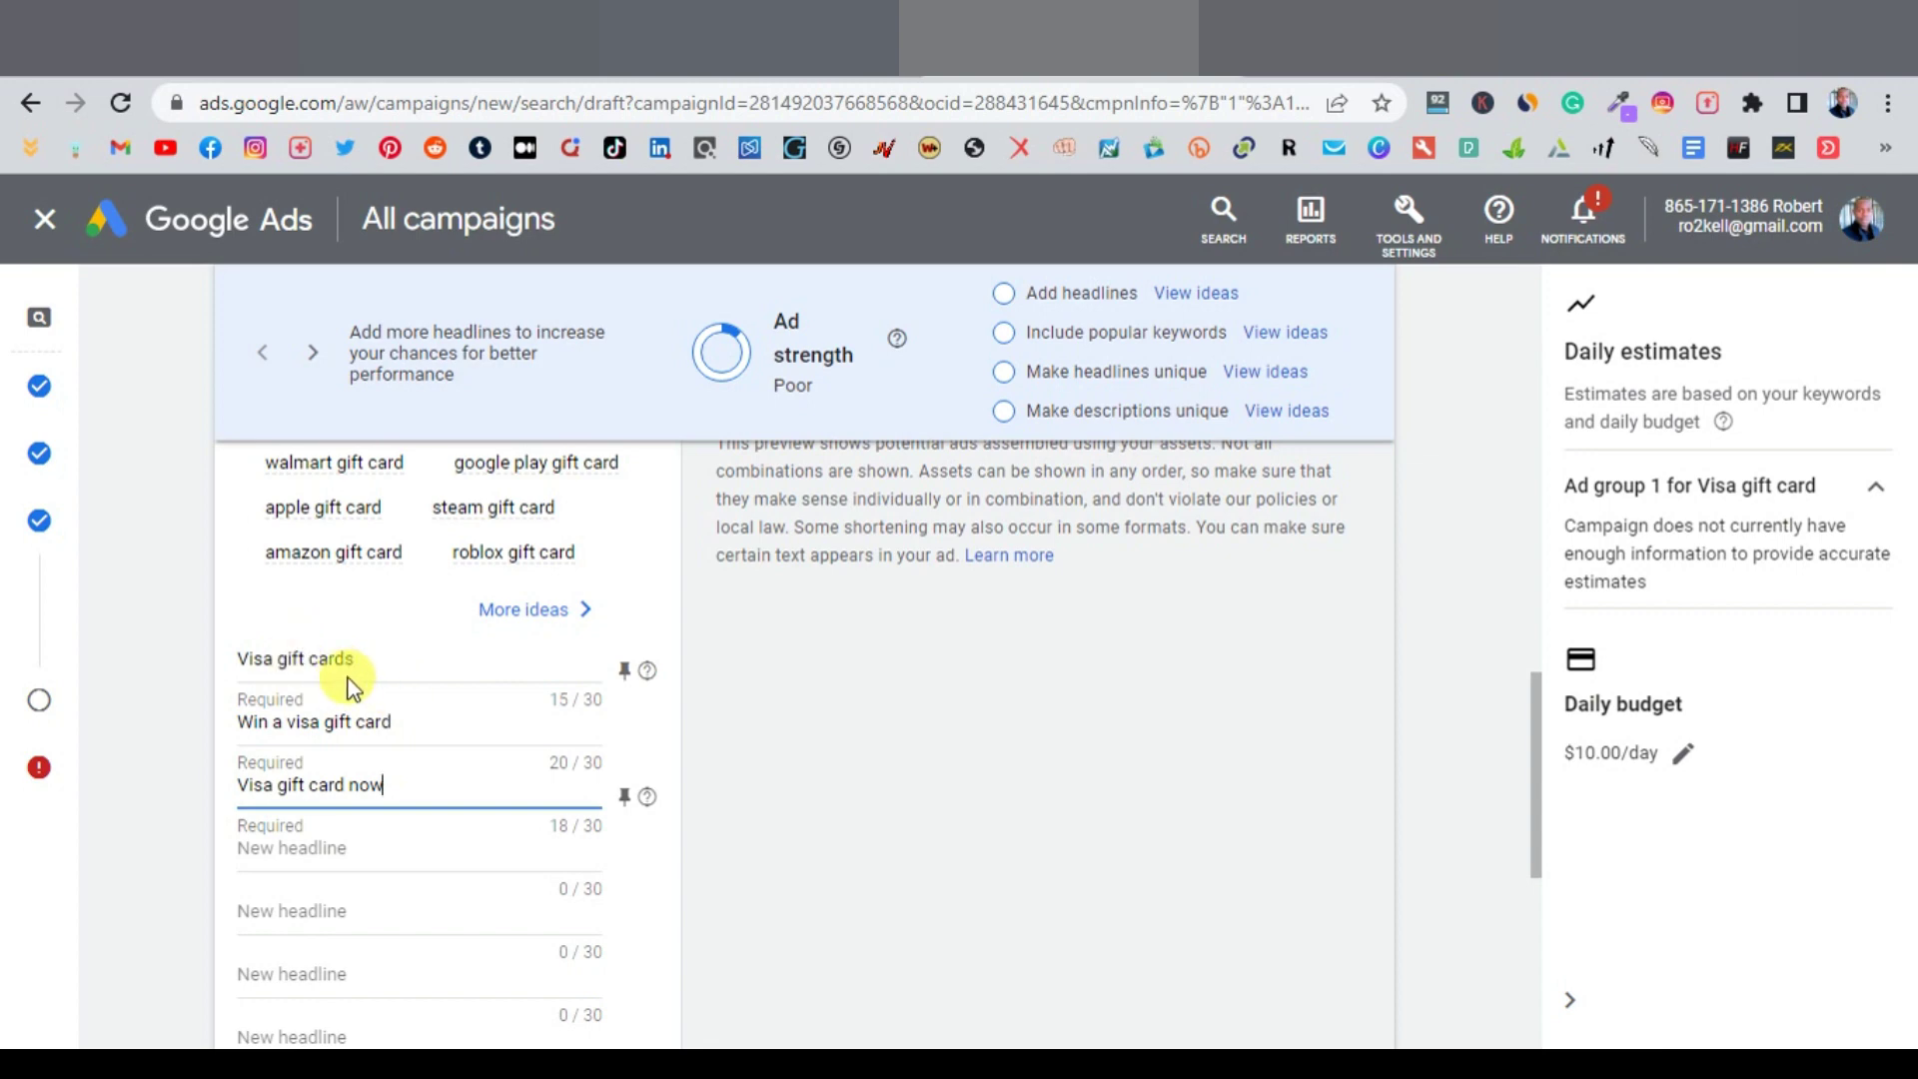
{"action": "scroll", "coordinate": [814, 820], "scroll_direction": "up", "scroll_amount": 3}
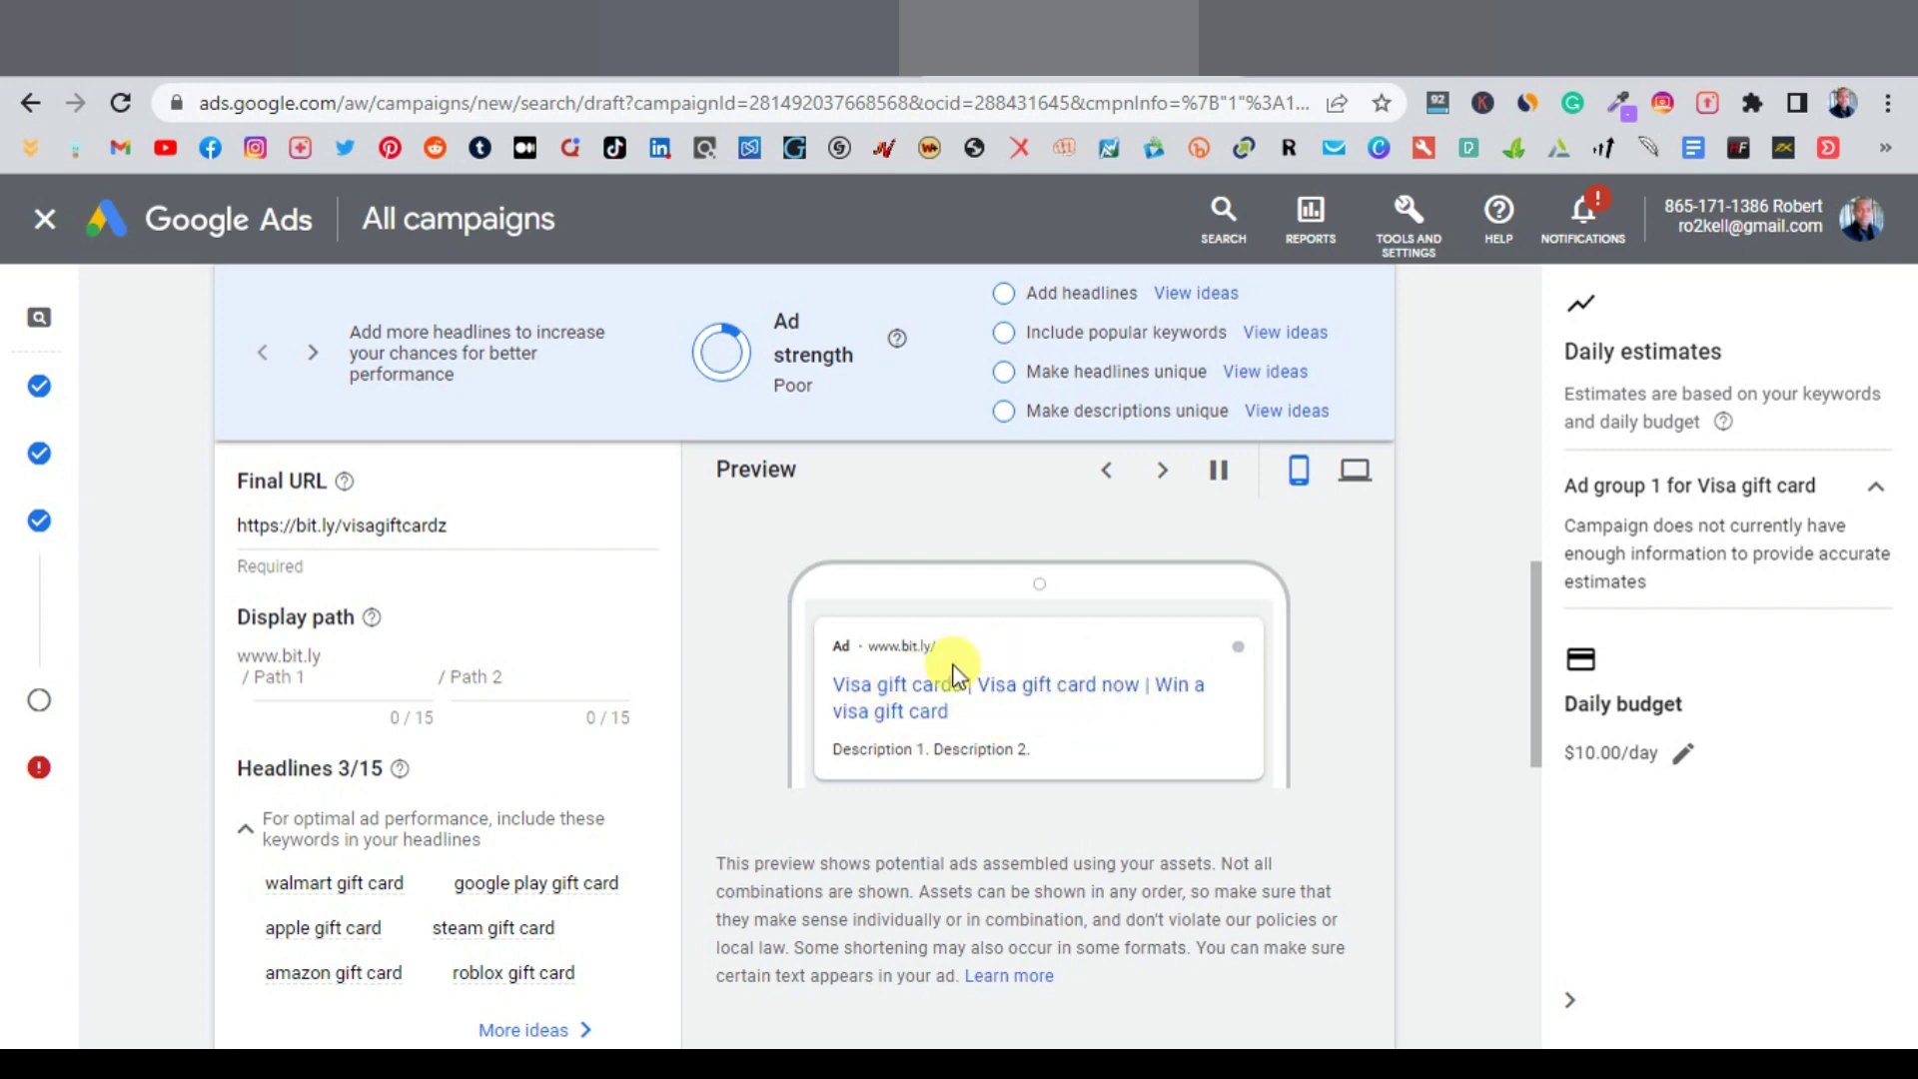
{"action": "scroll", "coordinate": [715, 811], "scroll_direction": "down", "scroll_amount": 3}
{"action": "scroll", "coordinate": [705, 813], "scroll_direction": "down", "scroll_amount": 2}
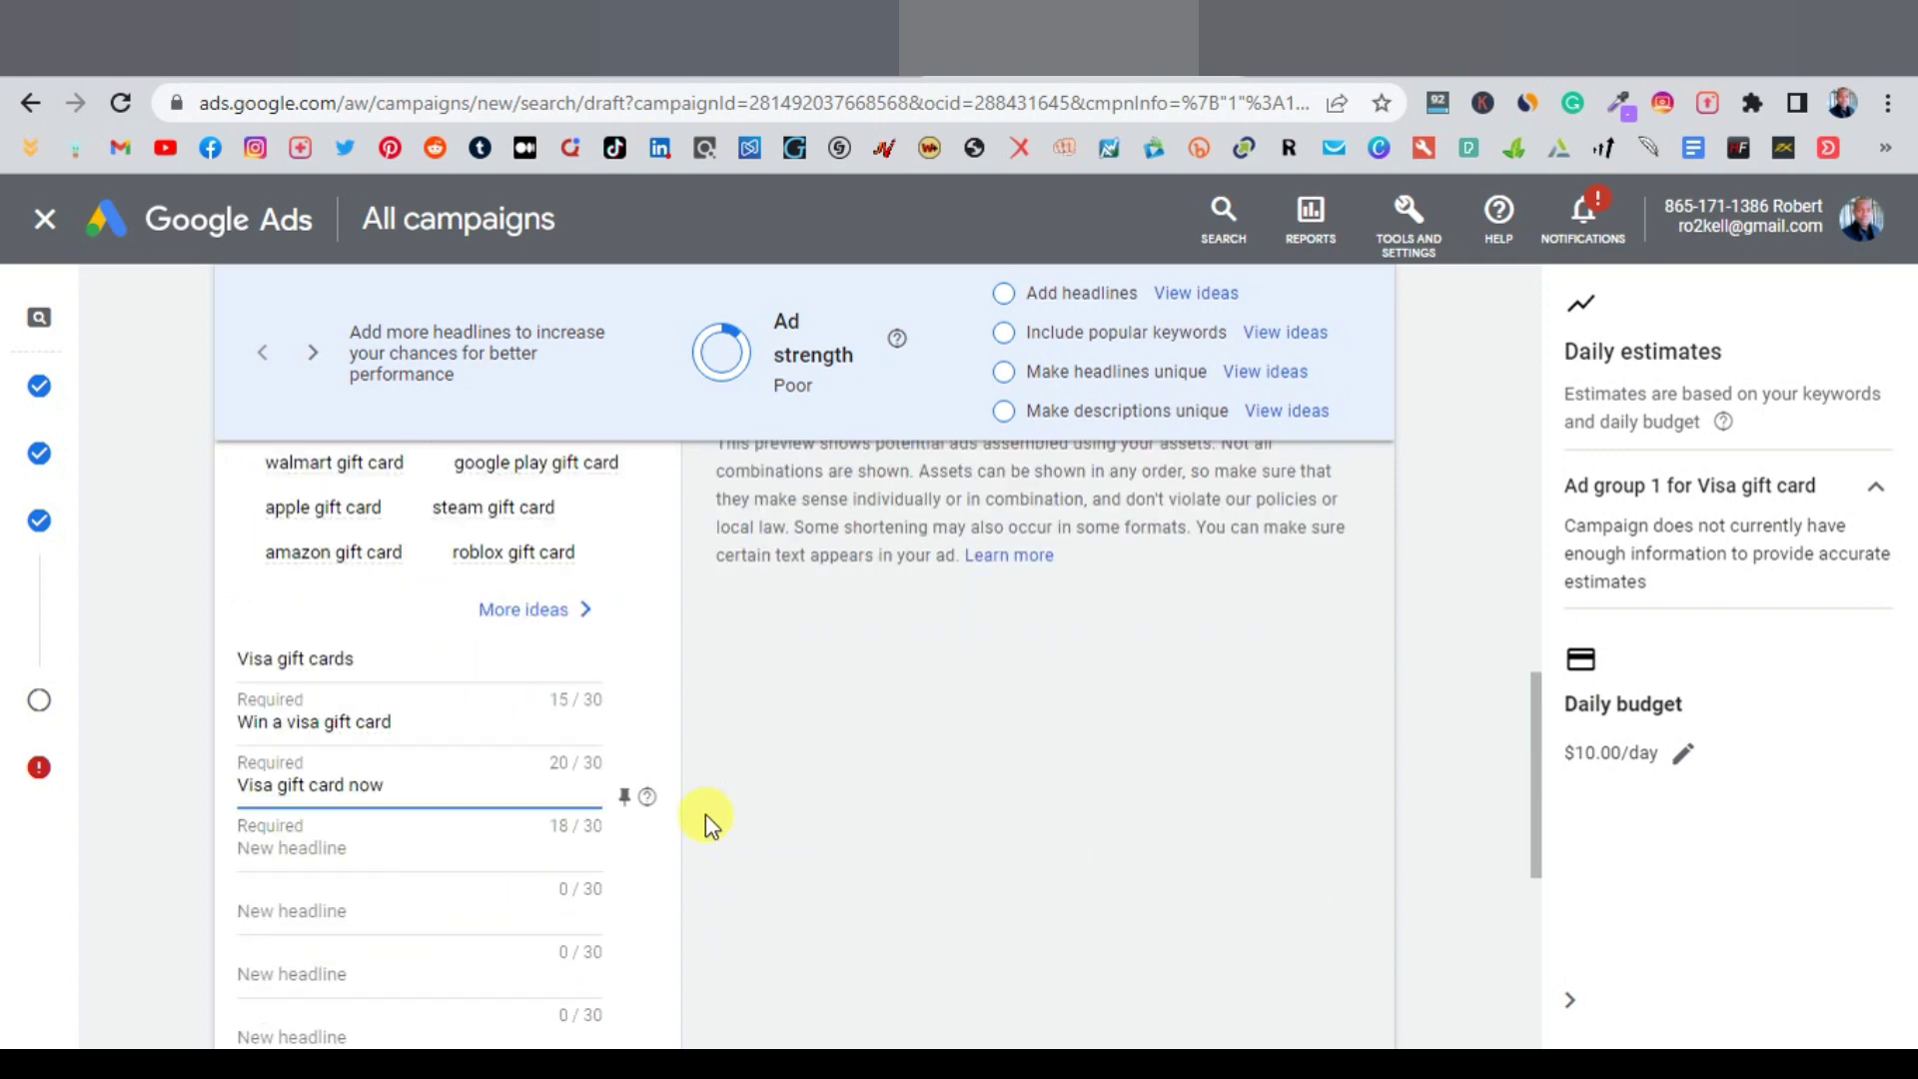
Enter "Get a chance to win a $500 visa gift card" as the ad's first description
{"action": "scroll", "coordinate": [640, 852], "scroll_direction": "down", "scroll_amount": 3}
{"action": "scroll", "coordinate": [608, 859], "scroll_direction": "down", "scroll_amount": 2}
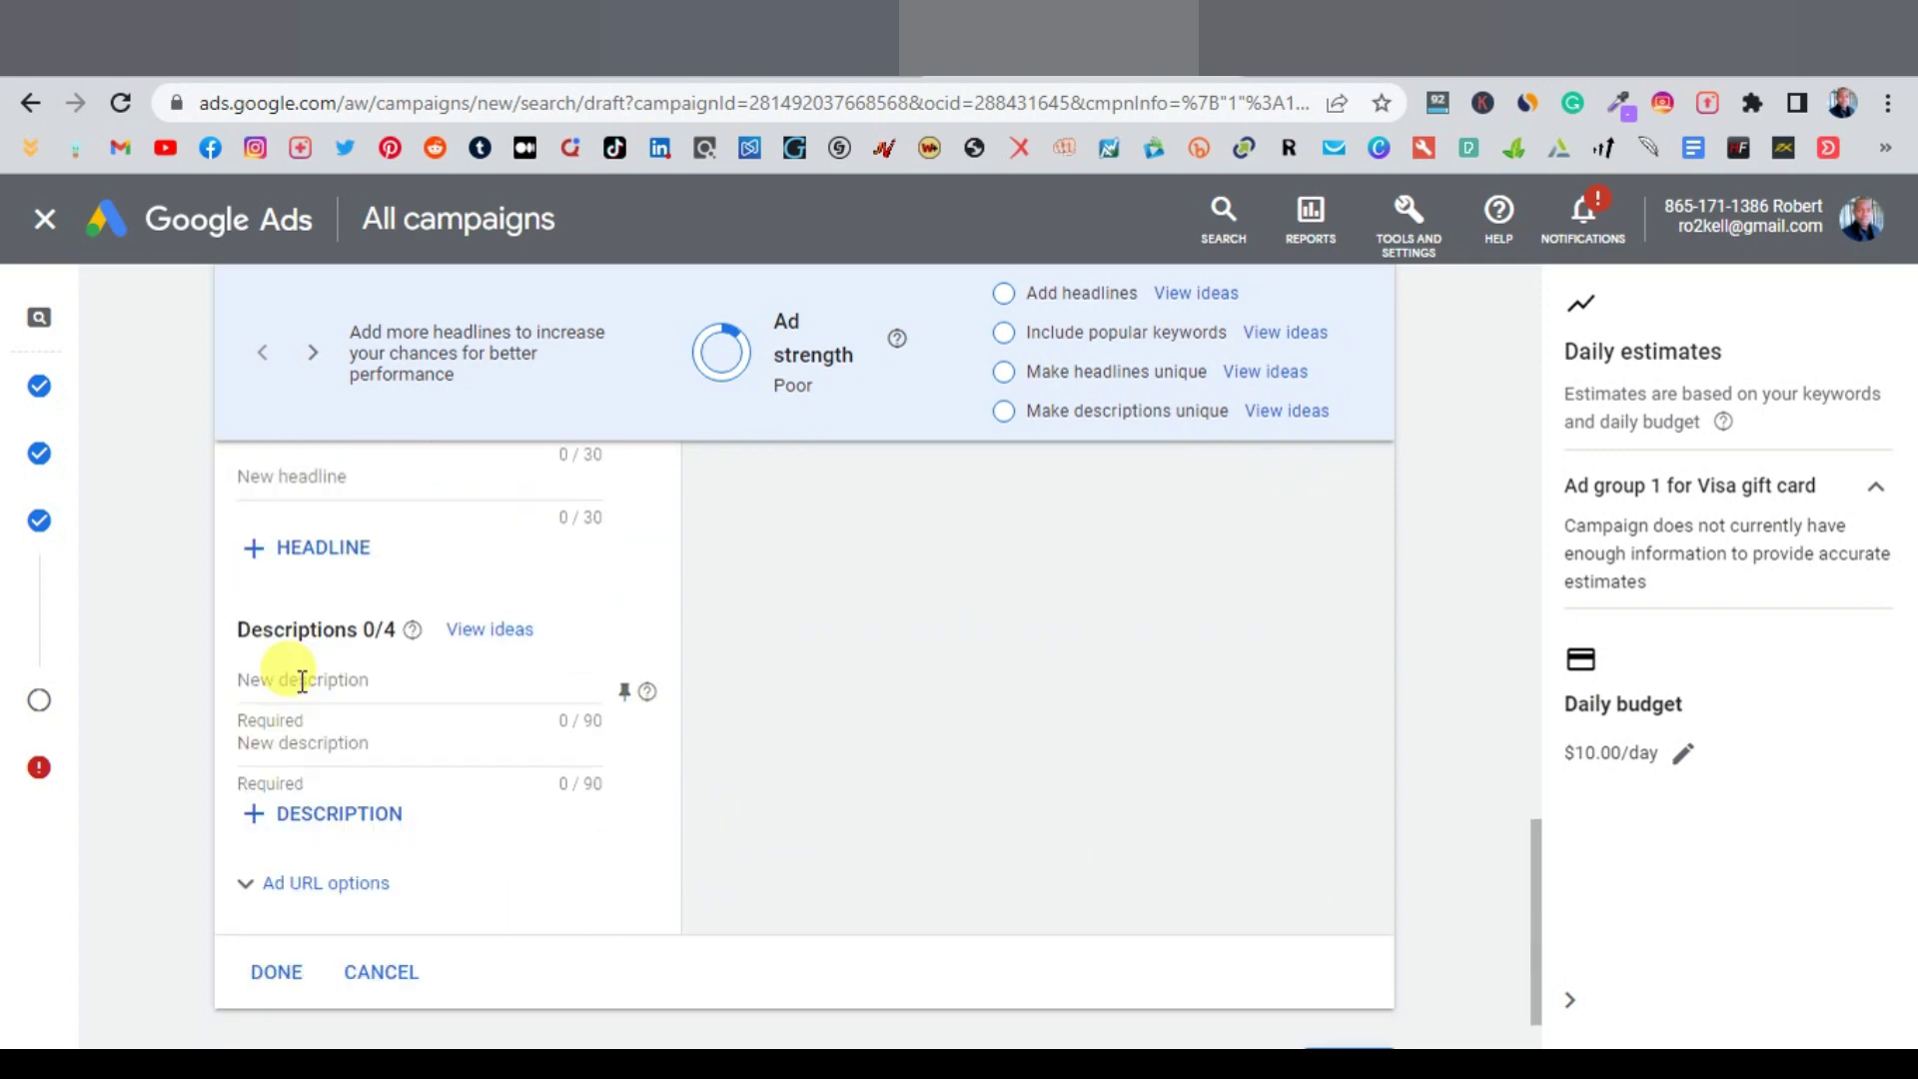
{"action": "left_click", "coordinate": [303, 681]}
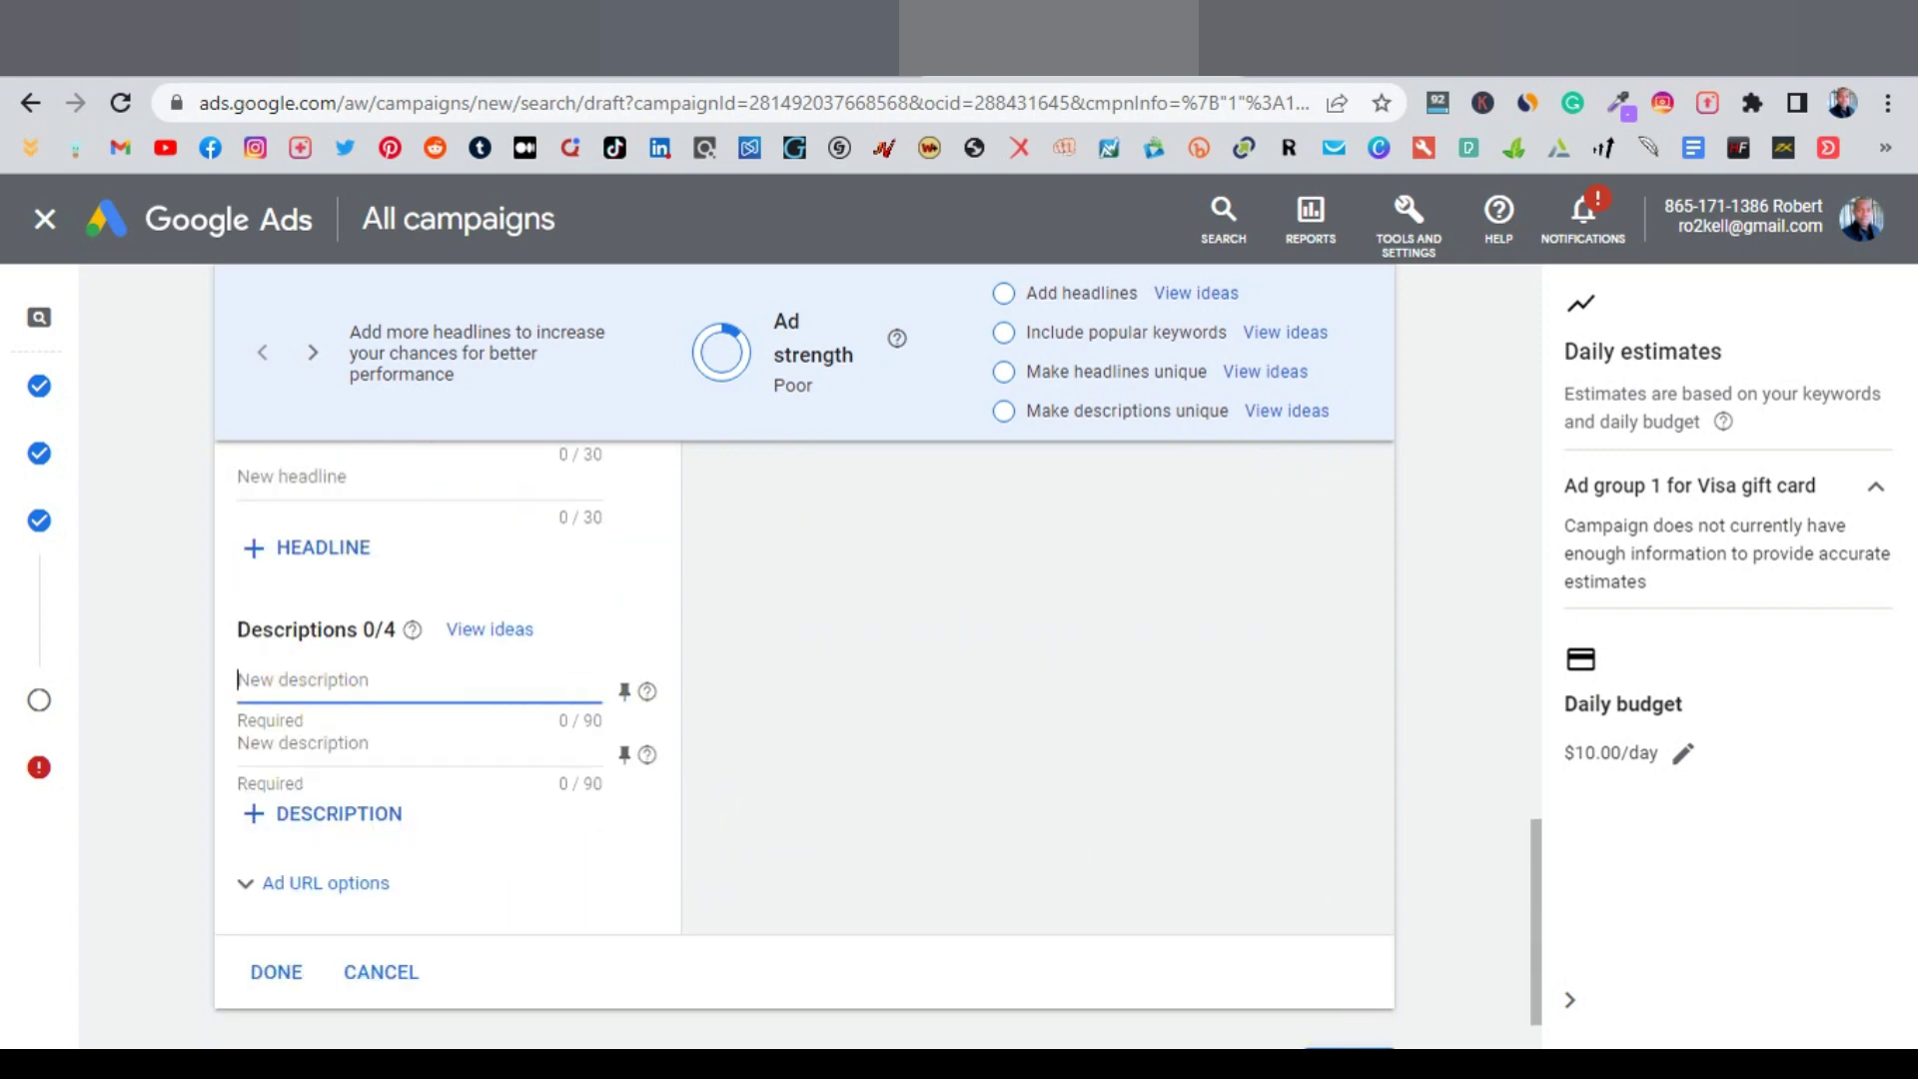
{"action": "key", "text": "ctrl+super+o"}
{"action": "type", "text": "Get a chance to "}
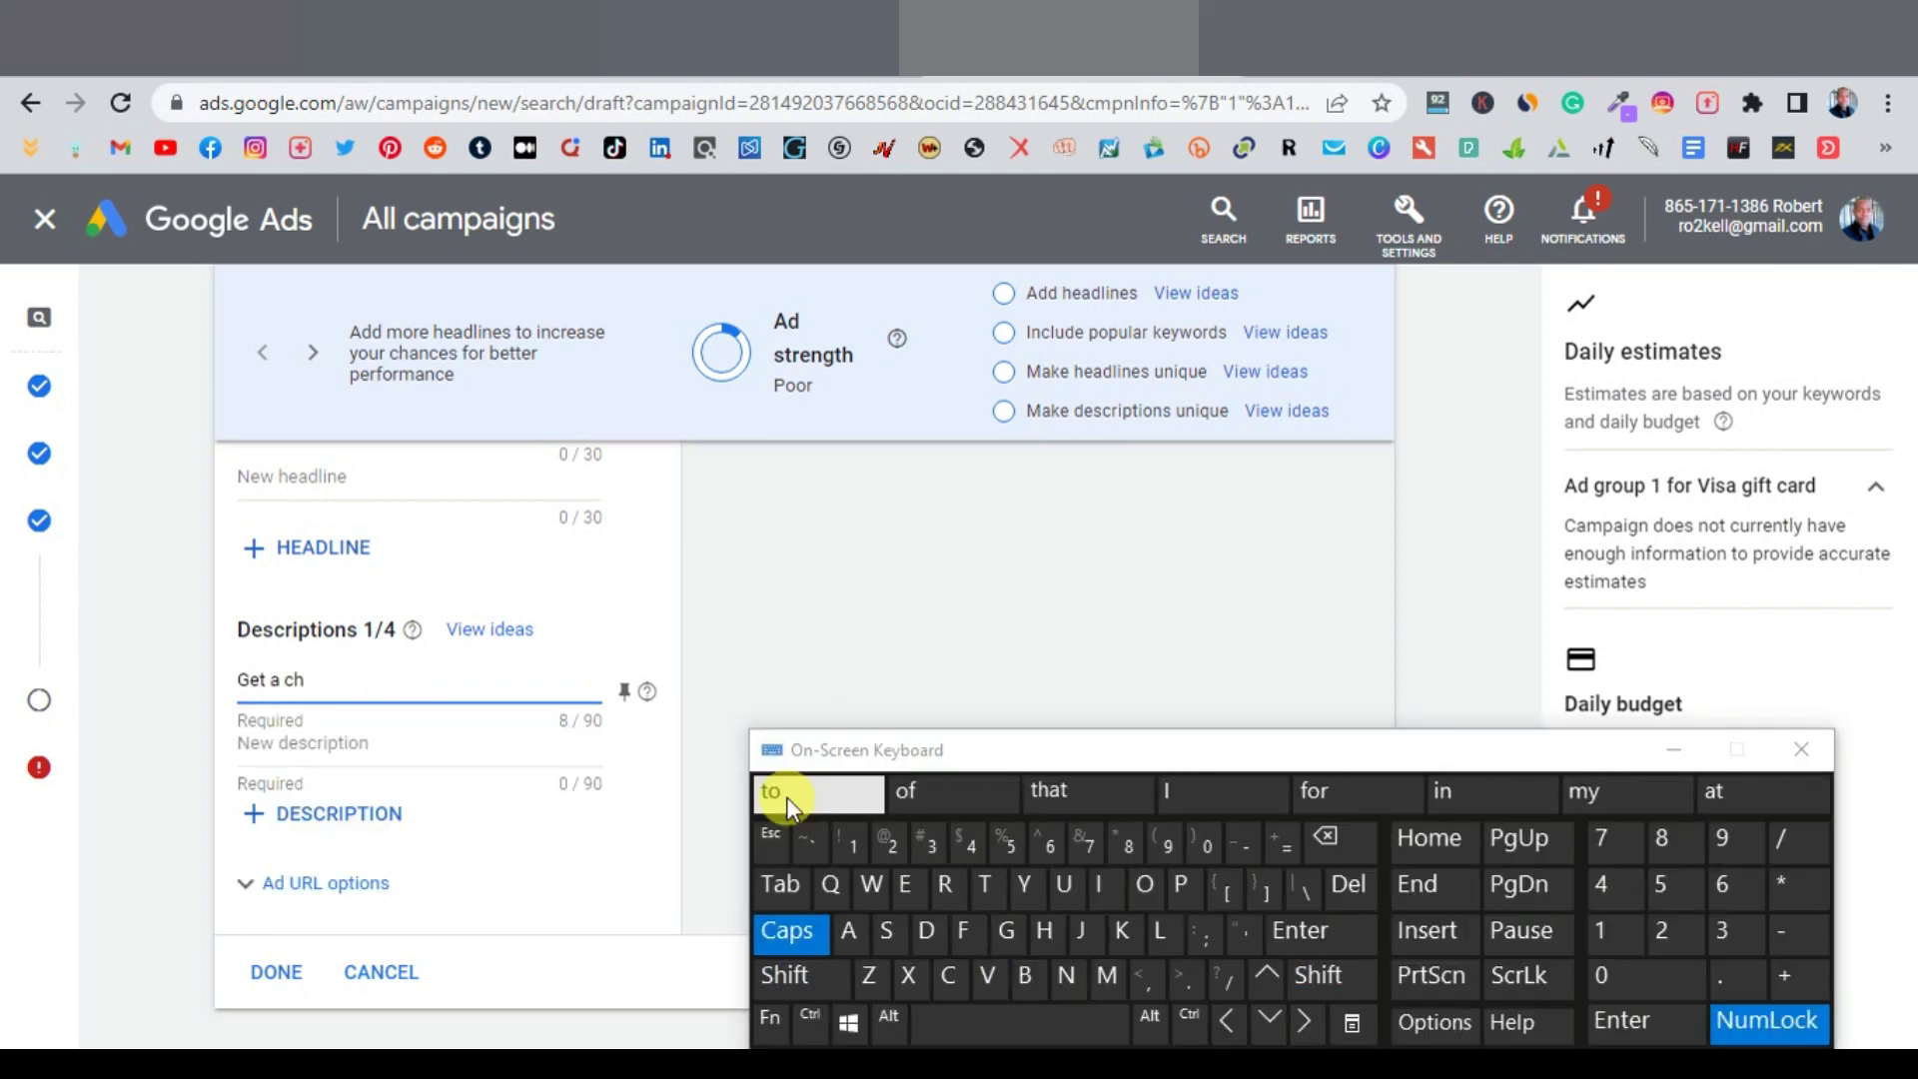
{"action": "type", "text": "win a $500 visa gift card"}
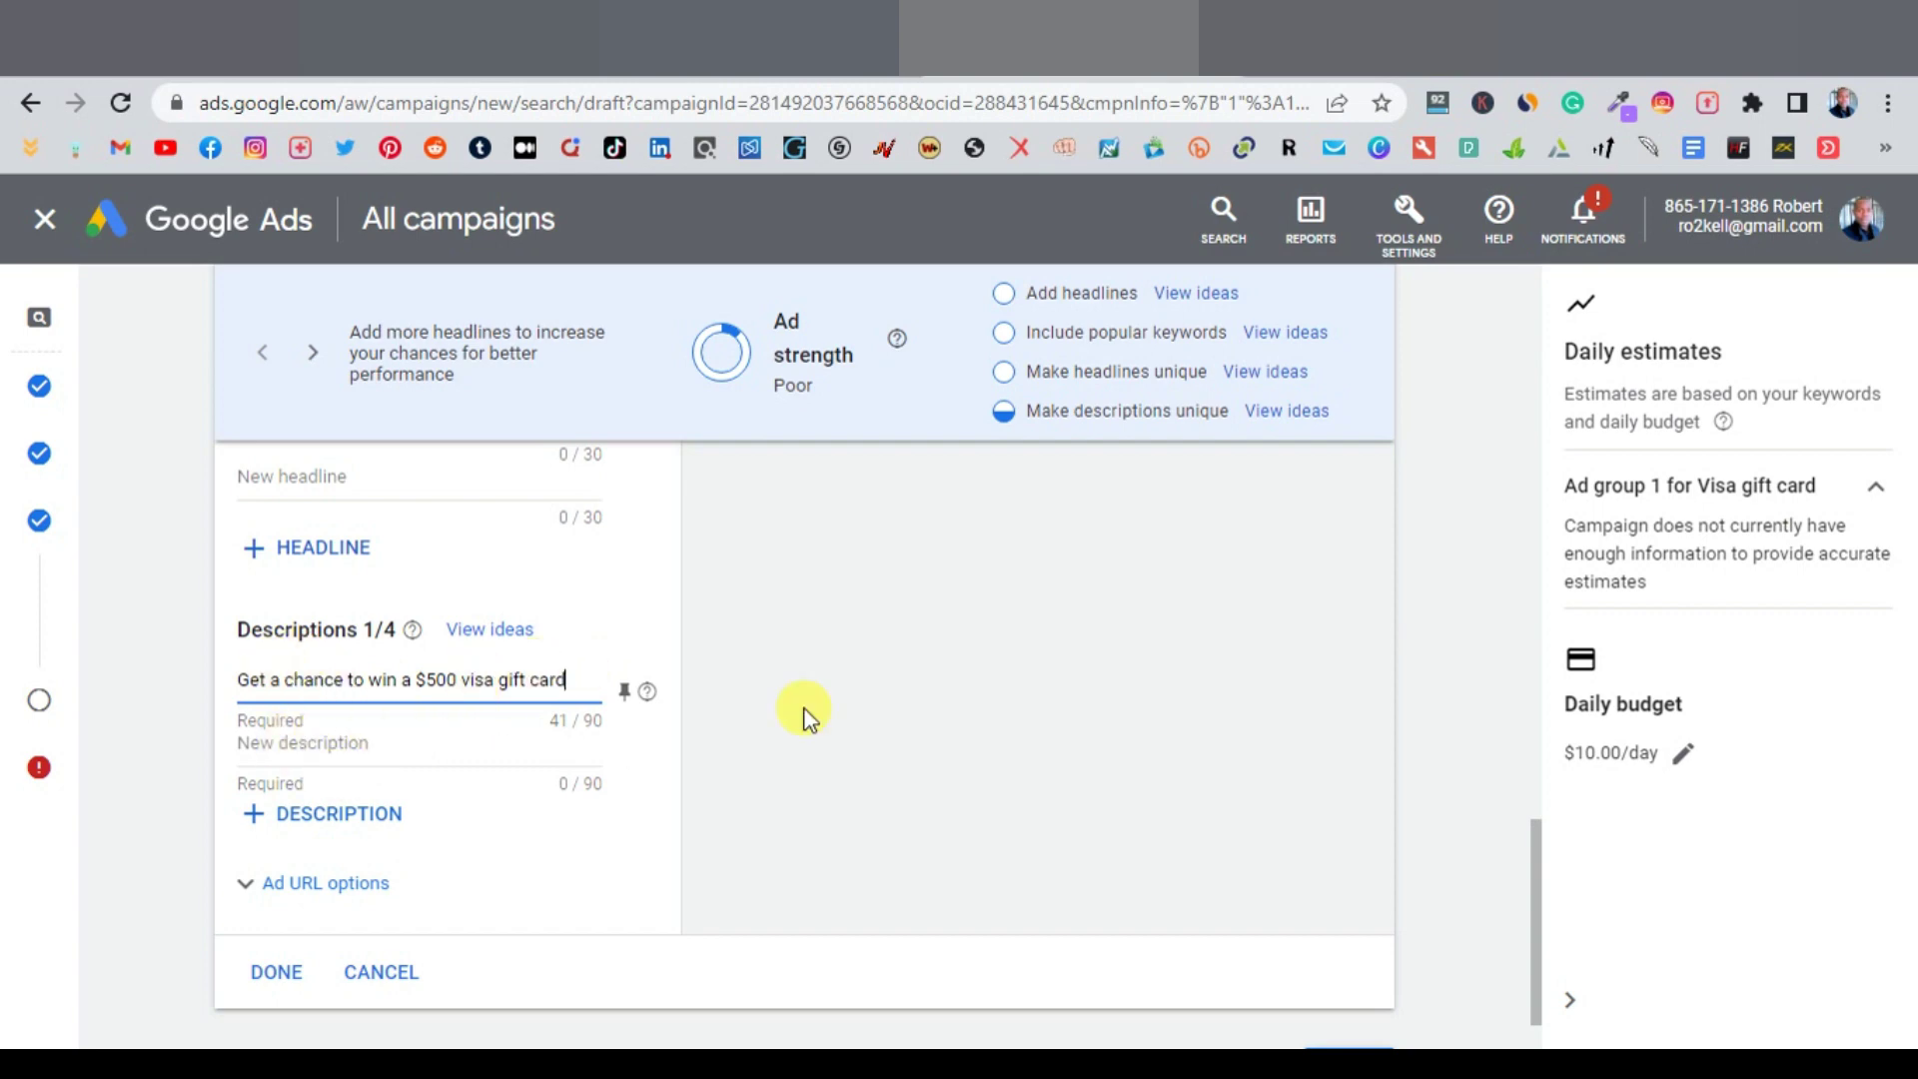
Check the description in the ad preview and finish the ad, leaving the second description empty
{"action": "scroll", "coordinate": [849, 739], "scroll_direction": "up", "scroll_amount": 3}
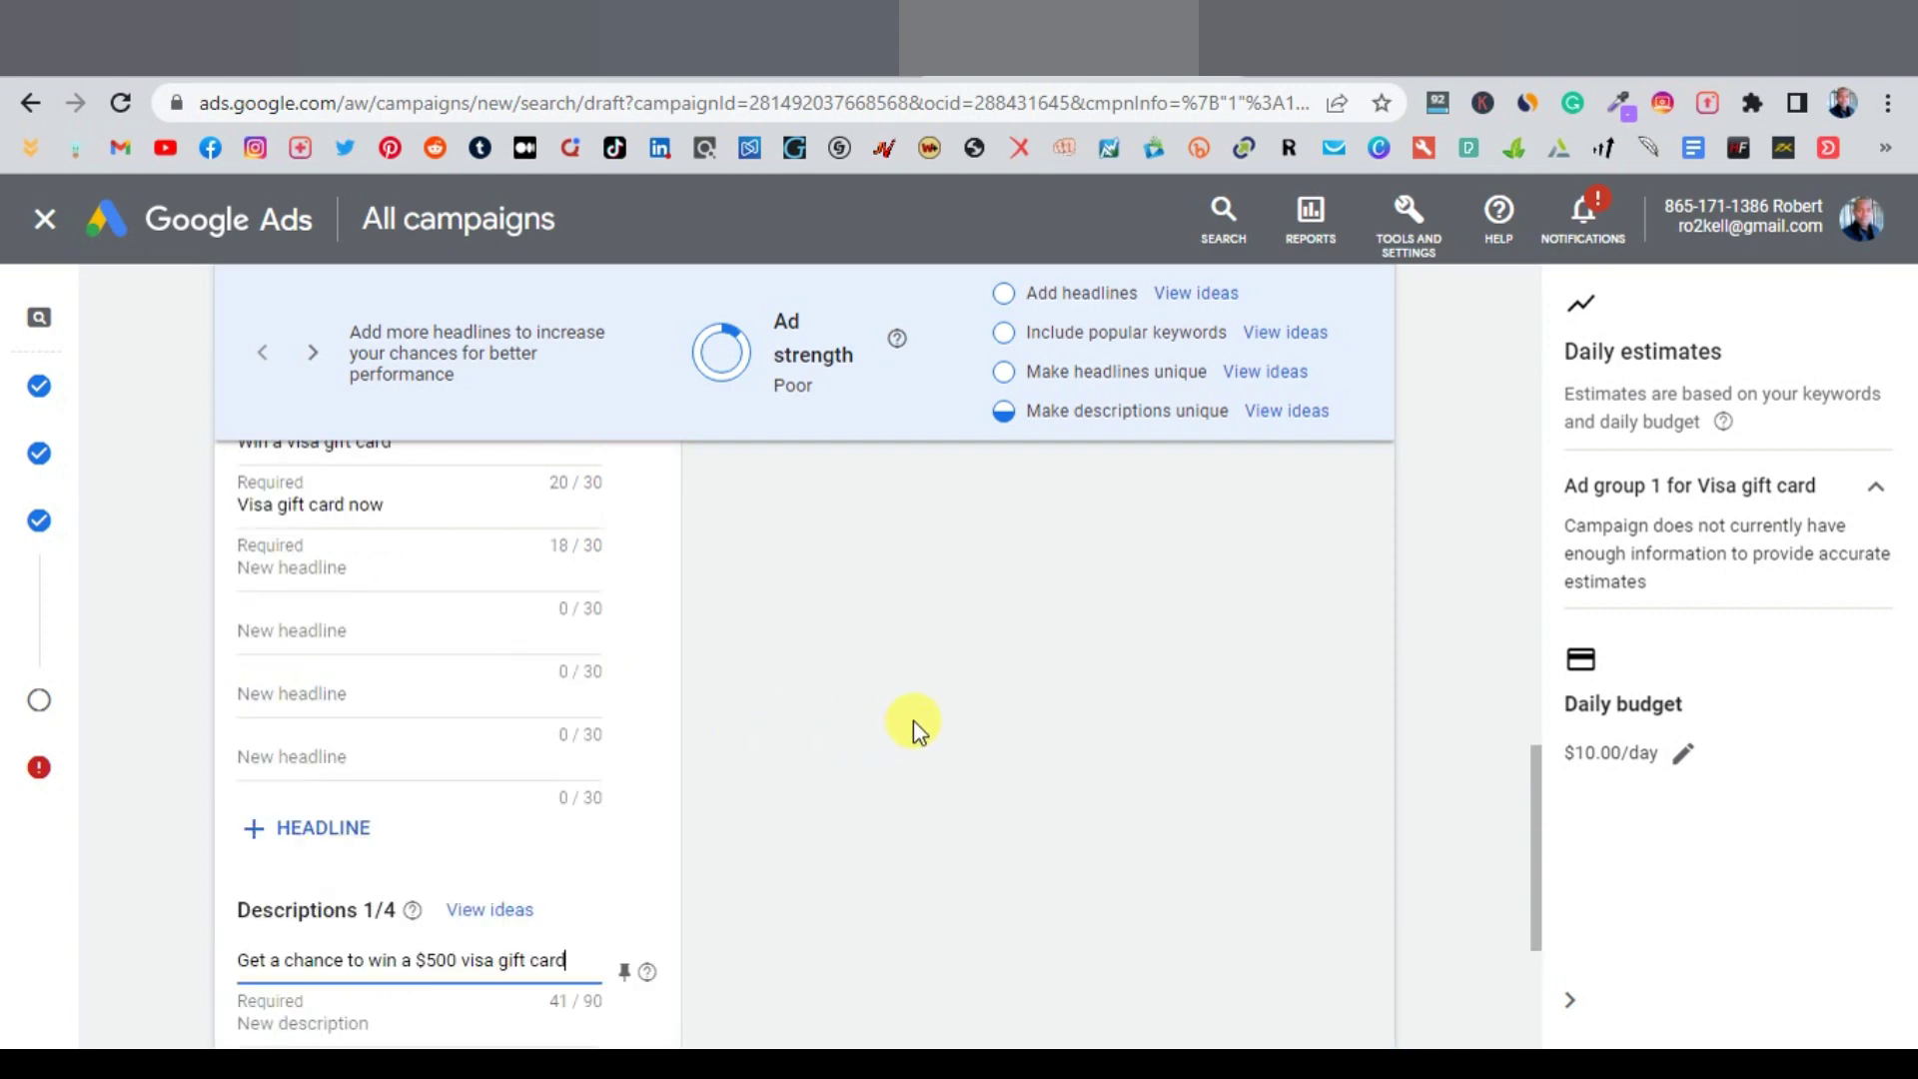
{"action": "scroll", "coordinate": [913, 722], "scroll_direction": "up", "scroll_amount": 7}
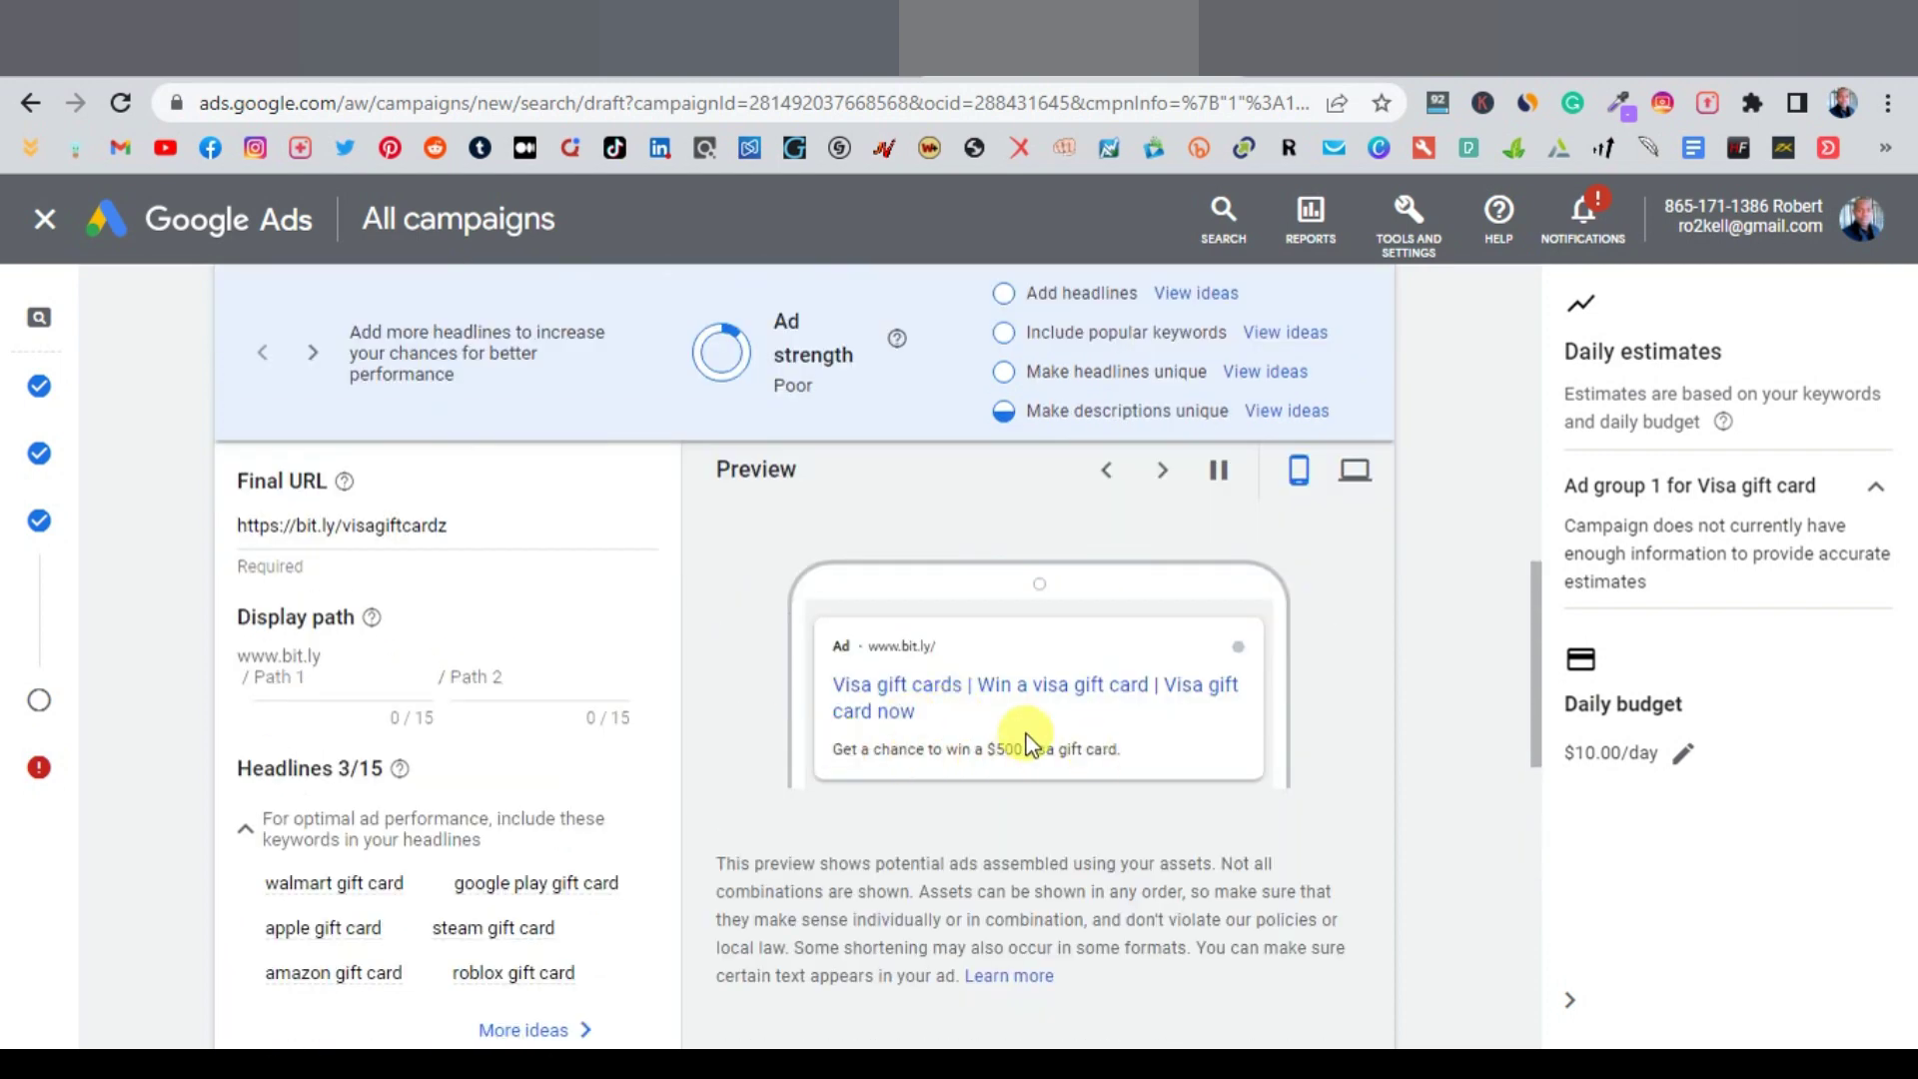
{"action": "scroll", "coordinate": [1029, 745], "scroll_direction": "down", "scroll_amount": 2}
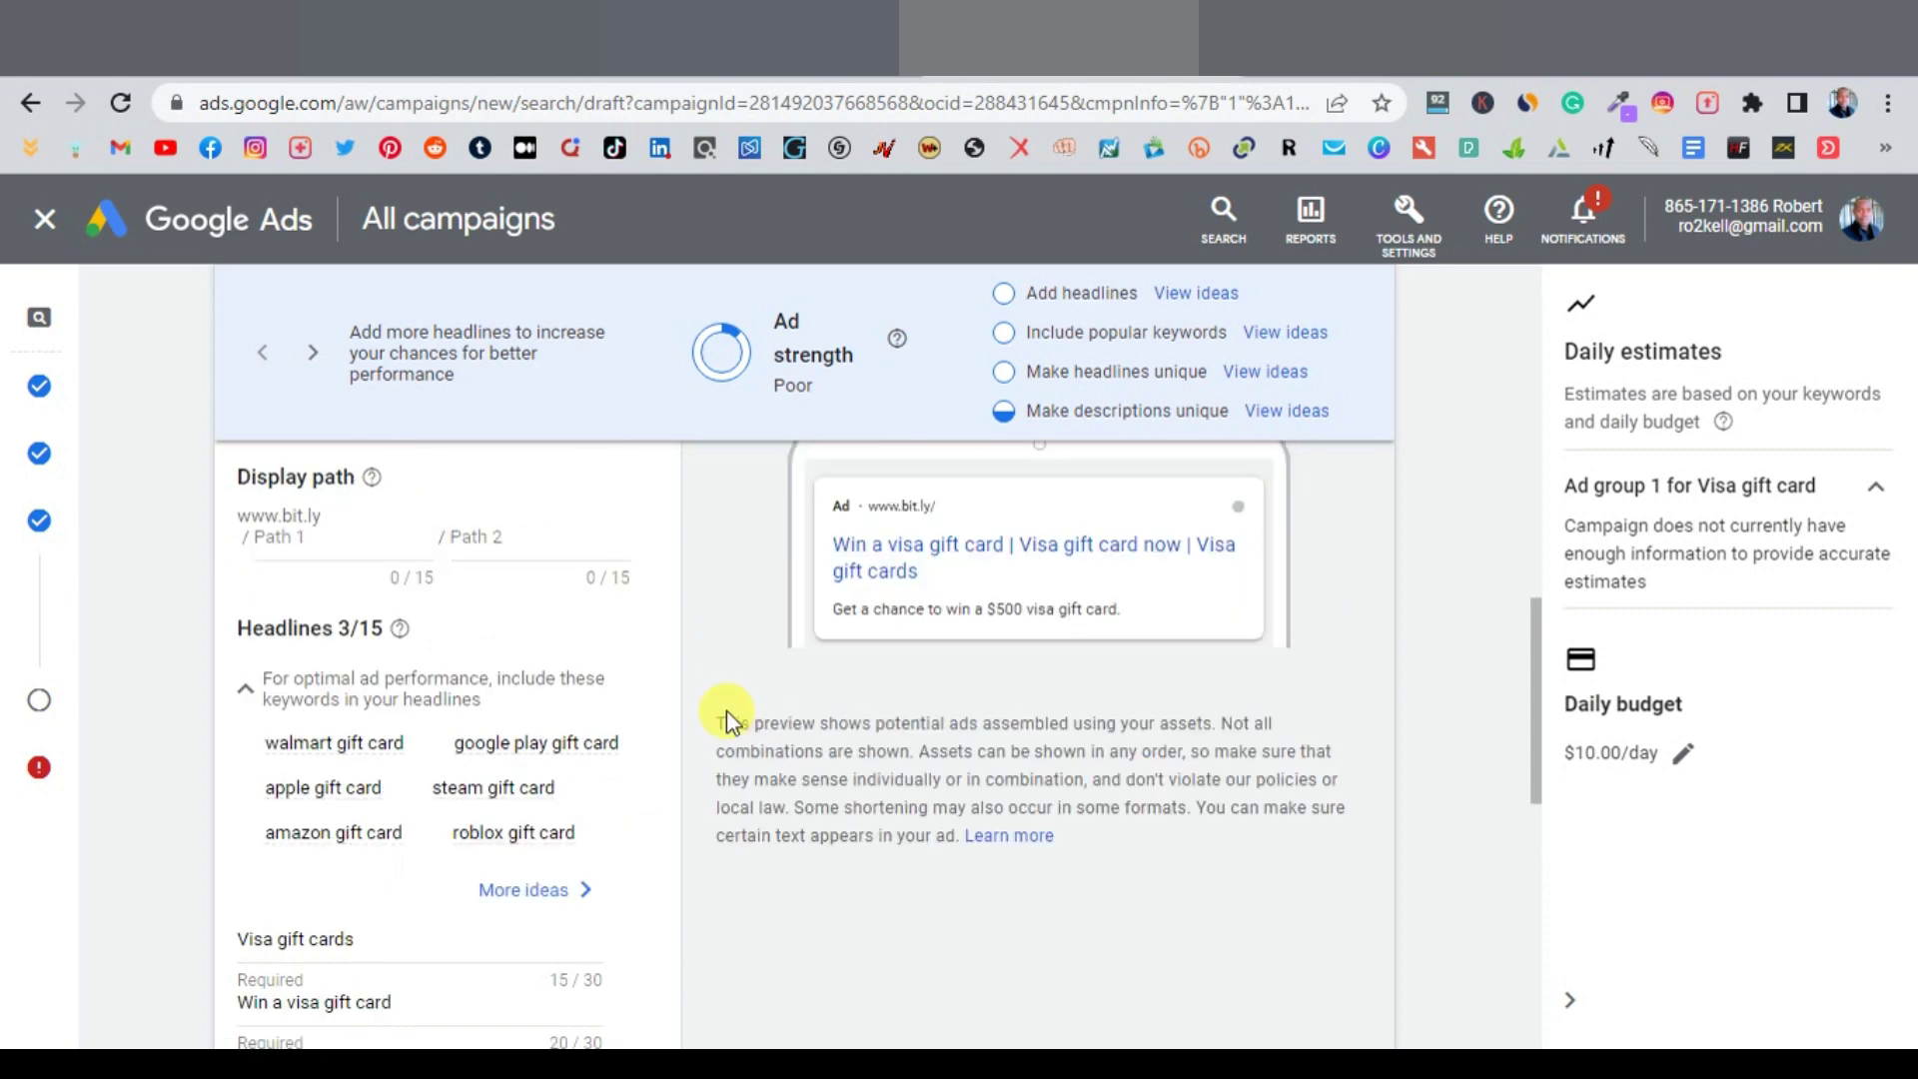
{"action": "scroll", "coordinate": [826, 750], "scroll_direction": "down", "scroll_amount": 6}
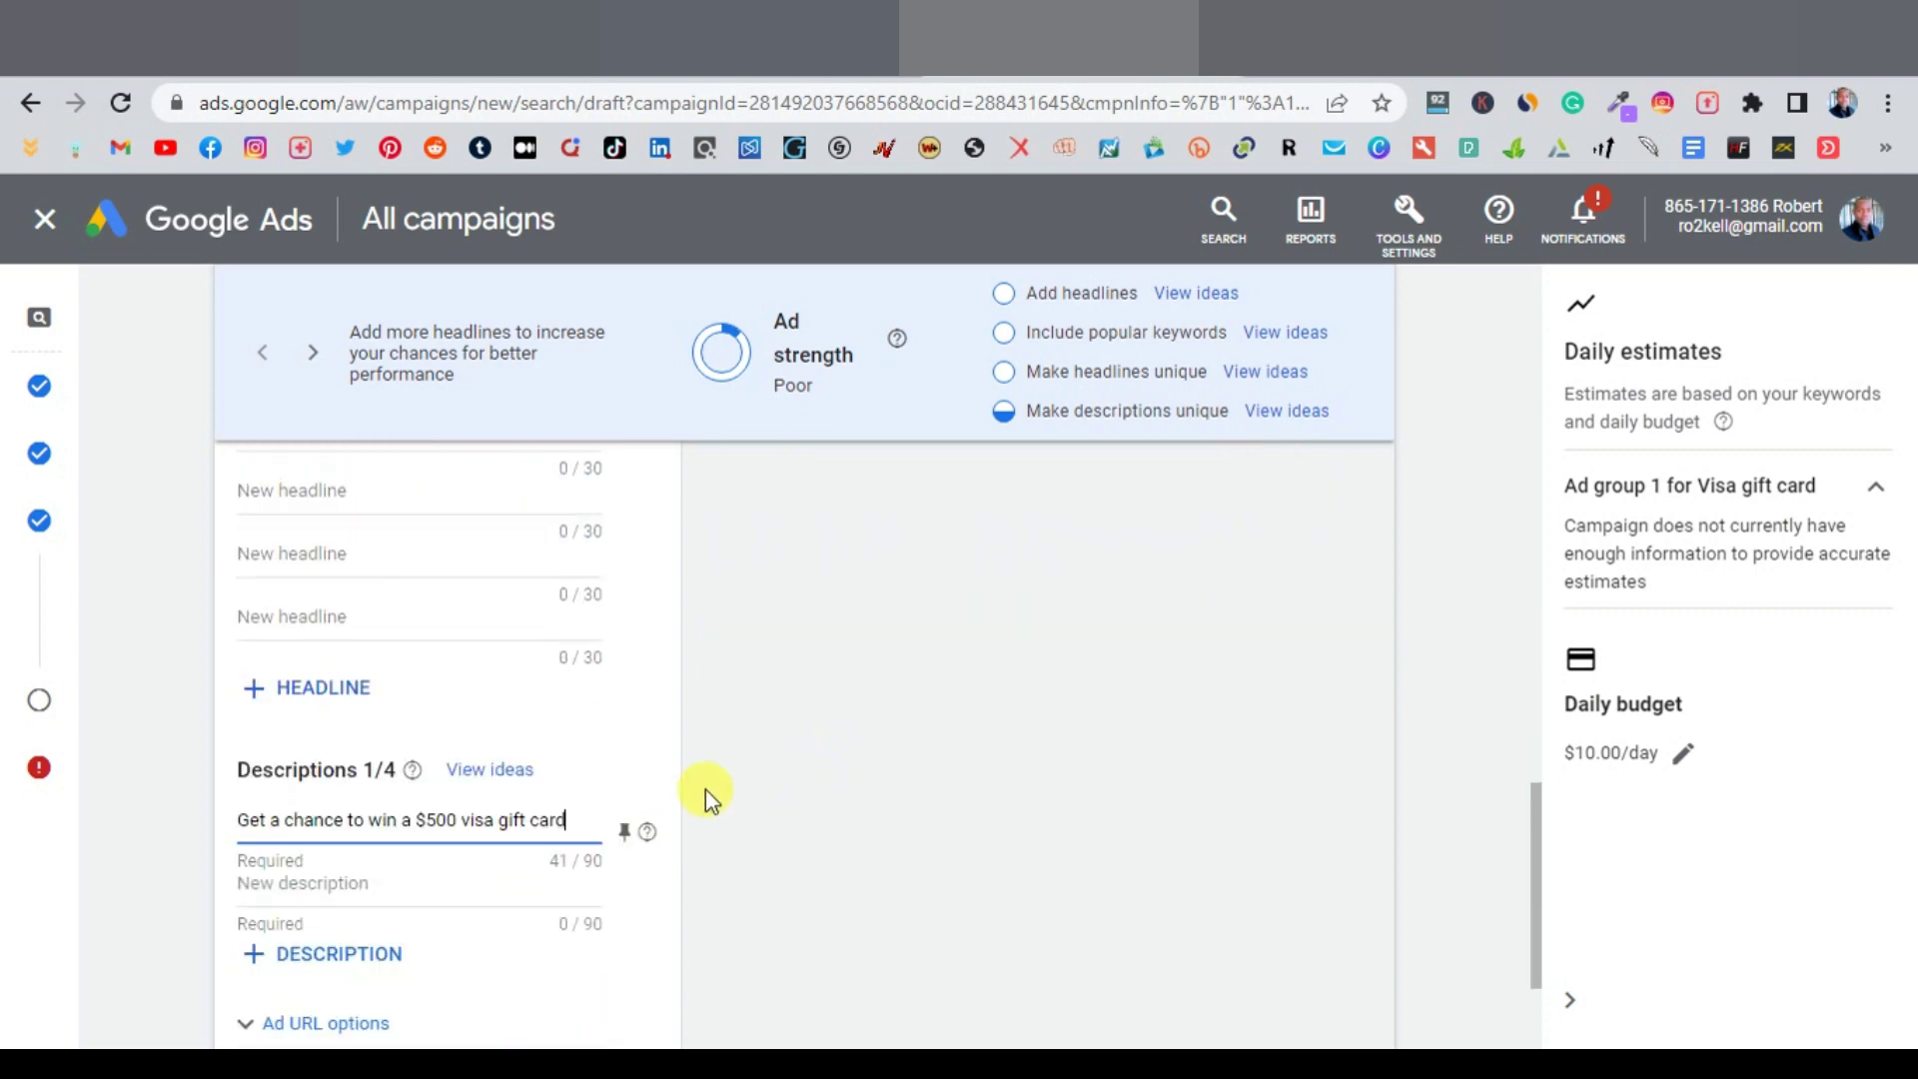
{"action": "scroll", "coordinate": [705, 794], "scroll_direction": "down", "scroll_amount": 2}
{"action": "scroll", "coordinate": [906, 839], "scroll_direction": "down", "scroll_amount": 1}
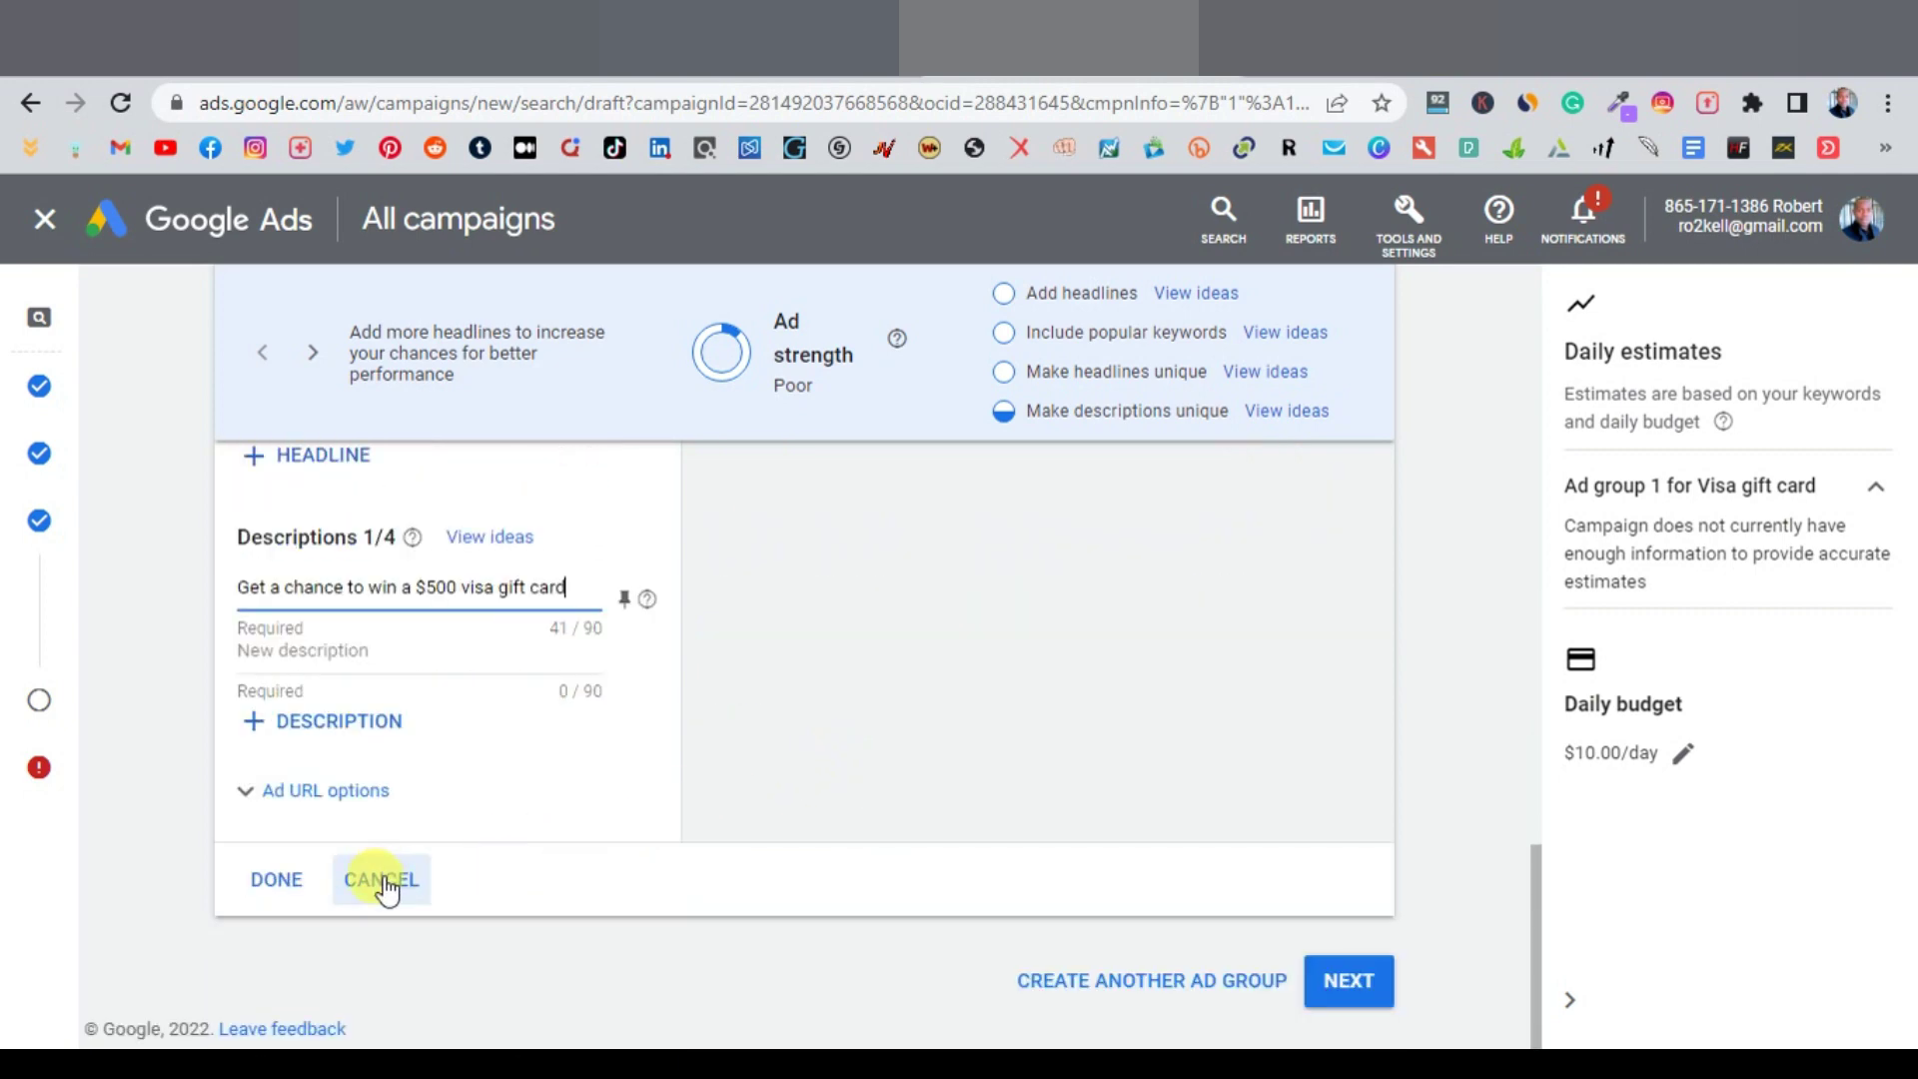
{"action": "left_click", "coordinate": [275, 884]}
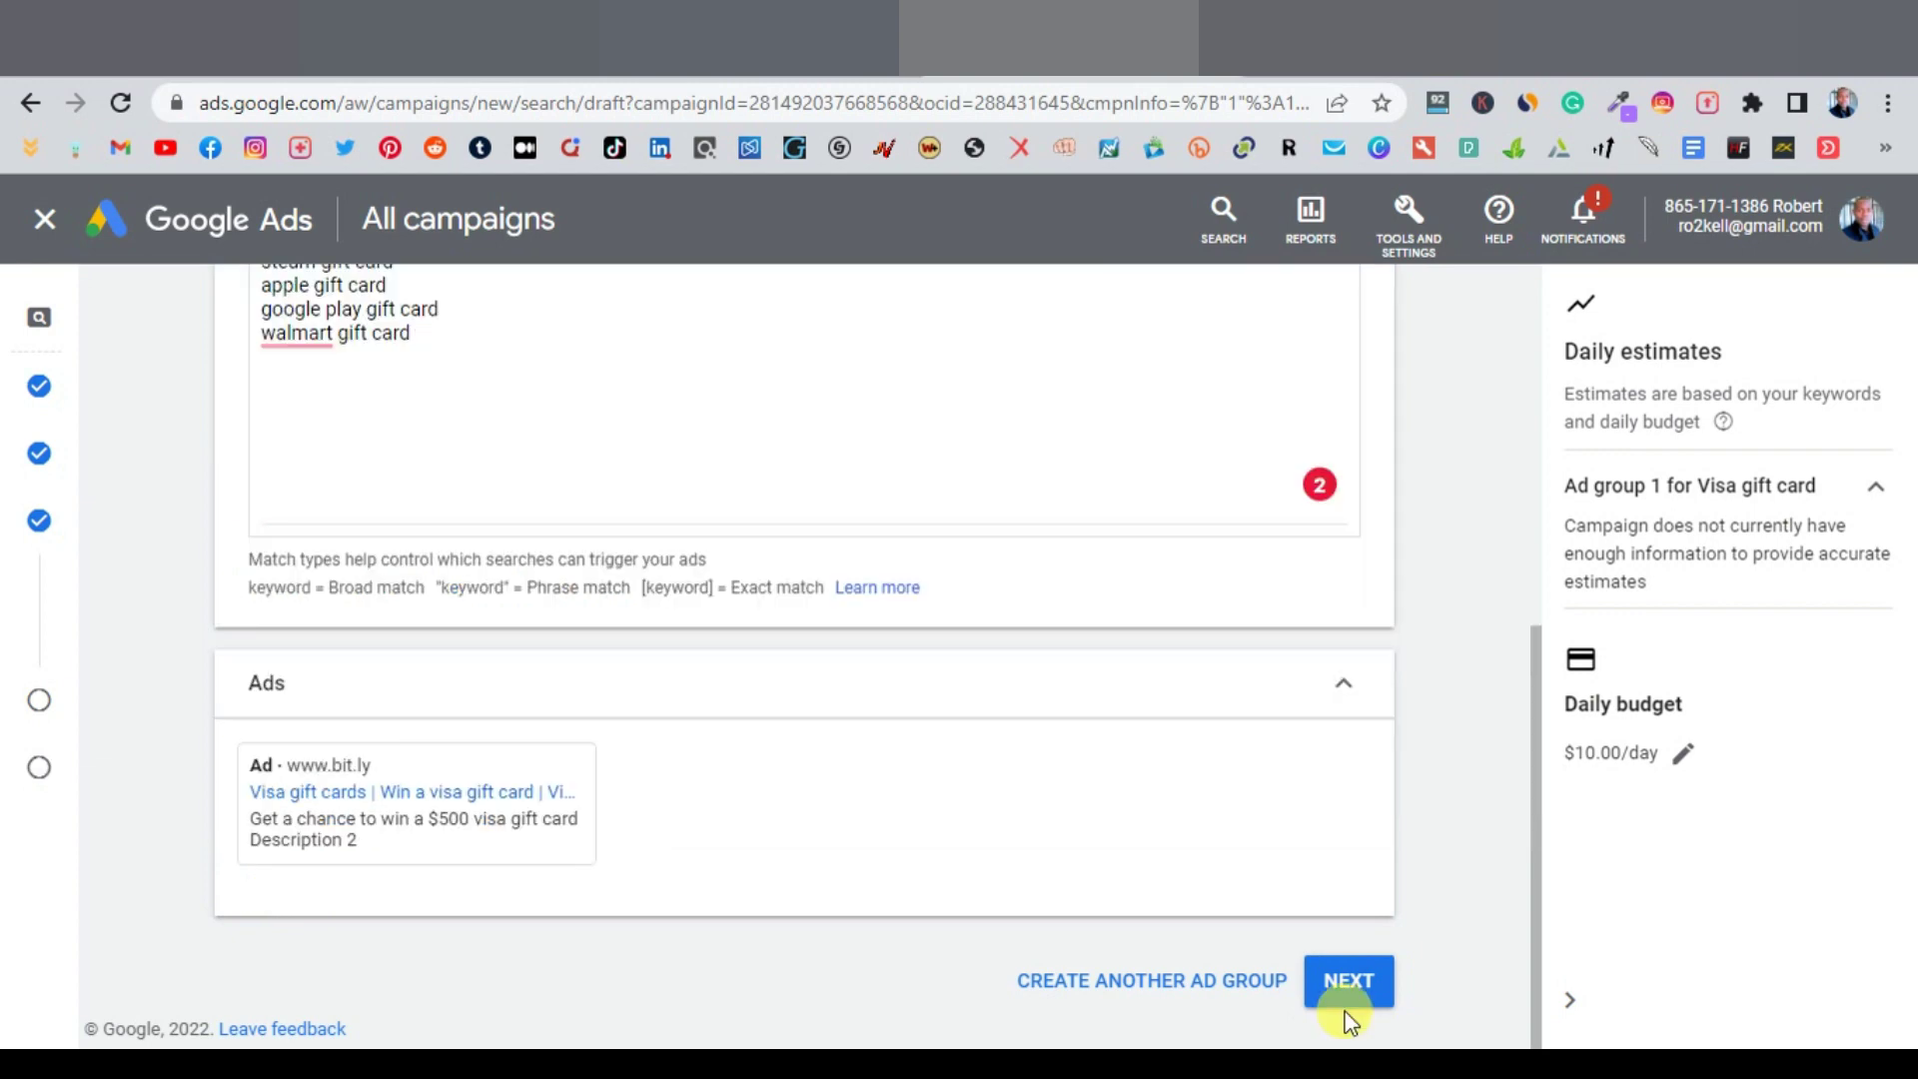
Proceed from the ad group through Extensions without adding any, and review the campaign summary down to its keywords and ads
{"action": "left_click", "coordinate": [1347, 1007]}
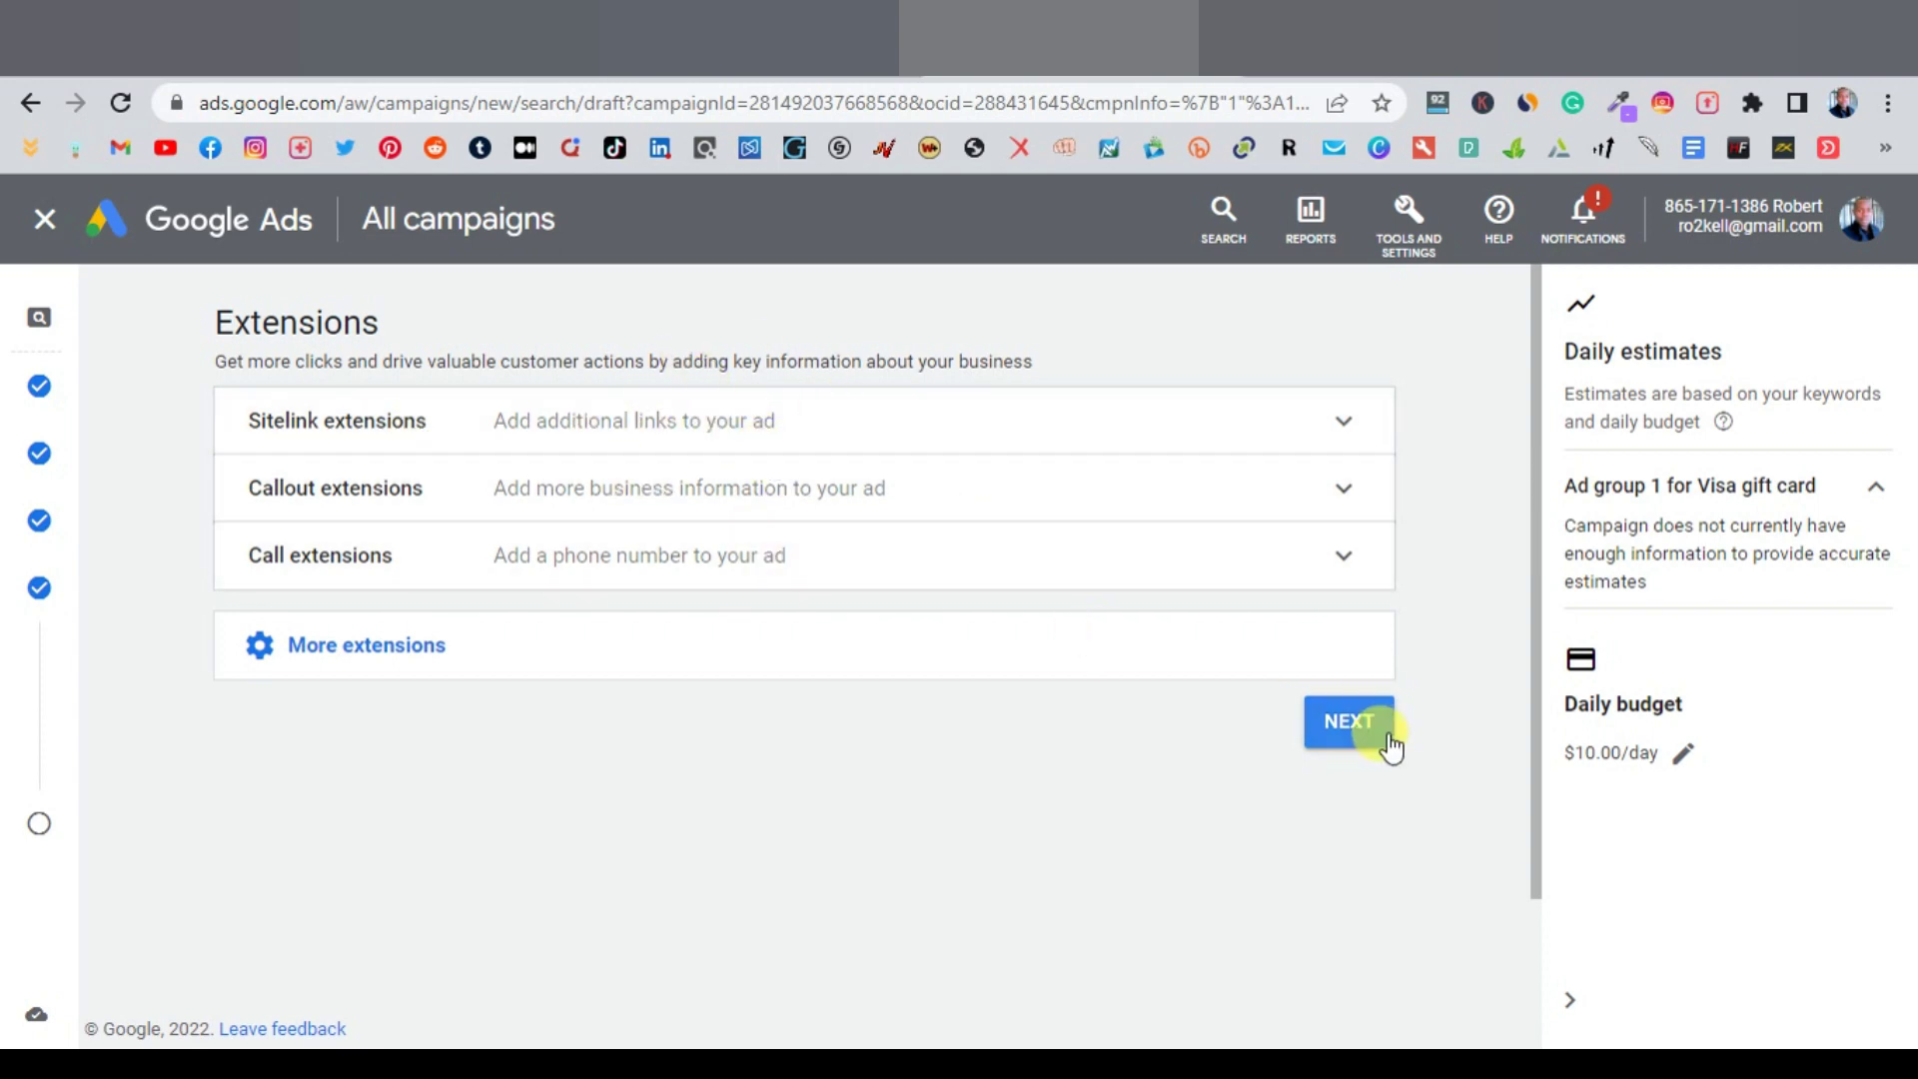
{"action": "left_click", "coordinate": [1349, 730]}
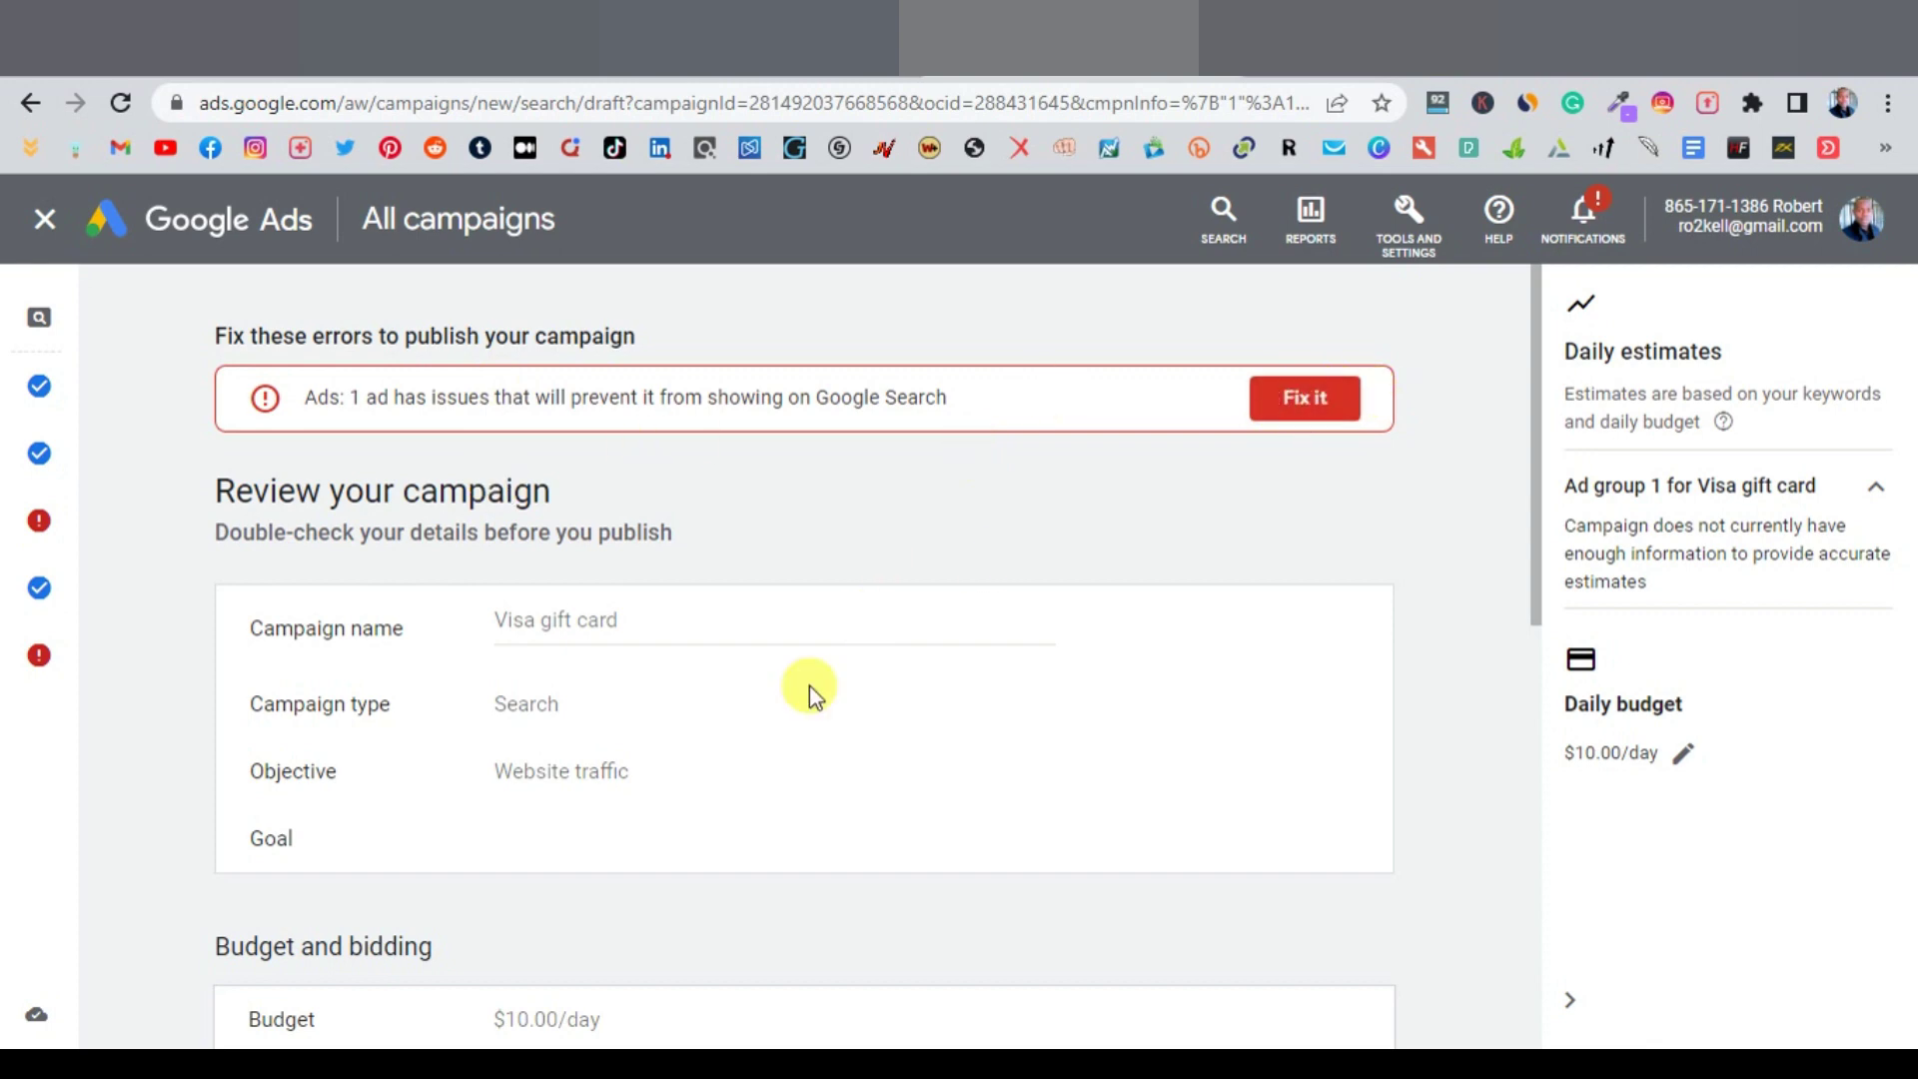
{"action": "scroll", "coordinate": [809, 689], "scroll_direction": "down", "scroll_amount": 9}
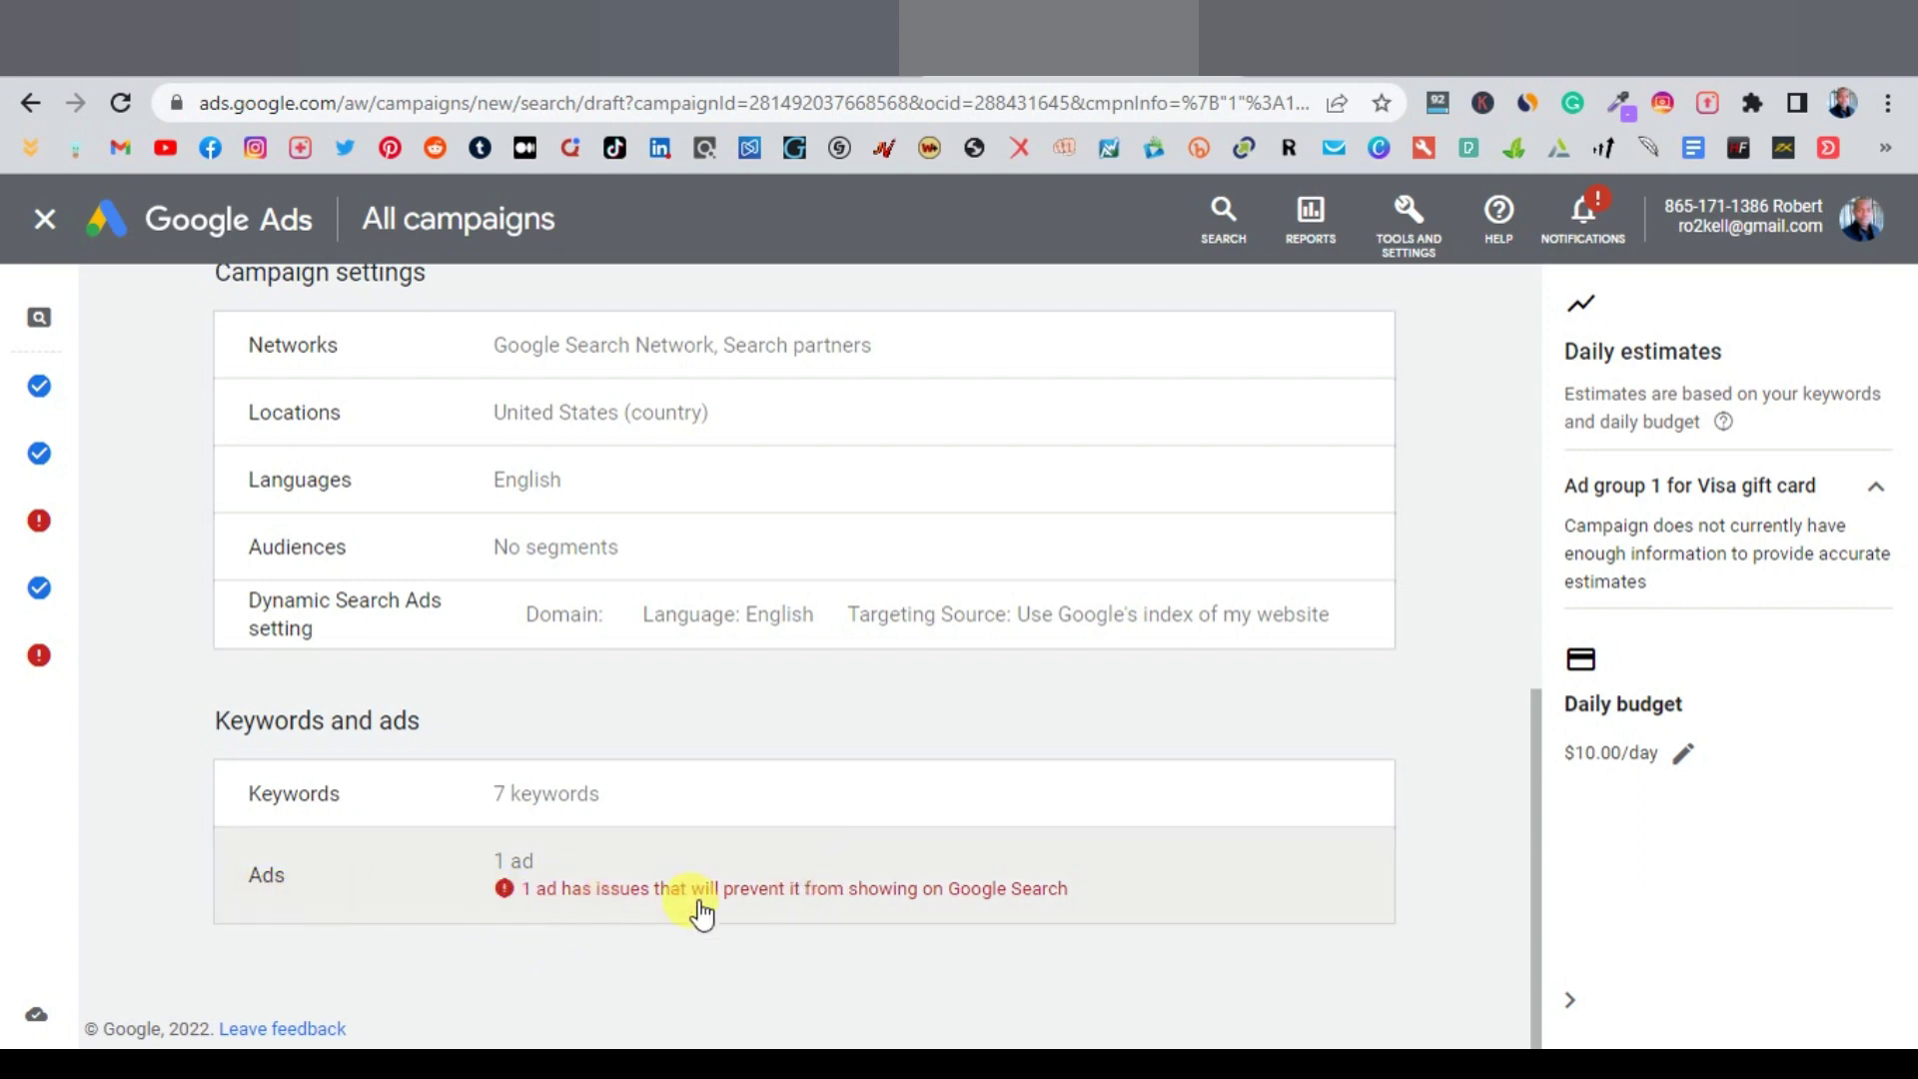
{"action": "scroll", "coordinate": [873, 470], "scroll_direction": "up", "scroll_amount": 9}
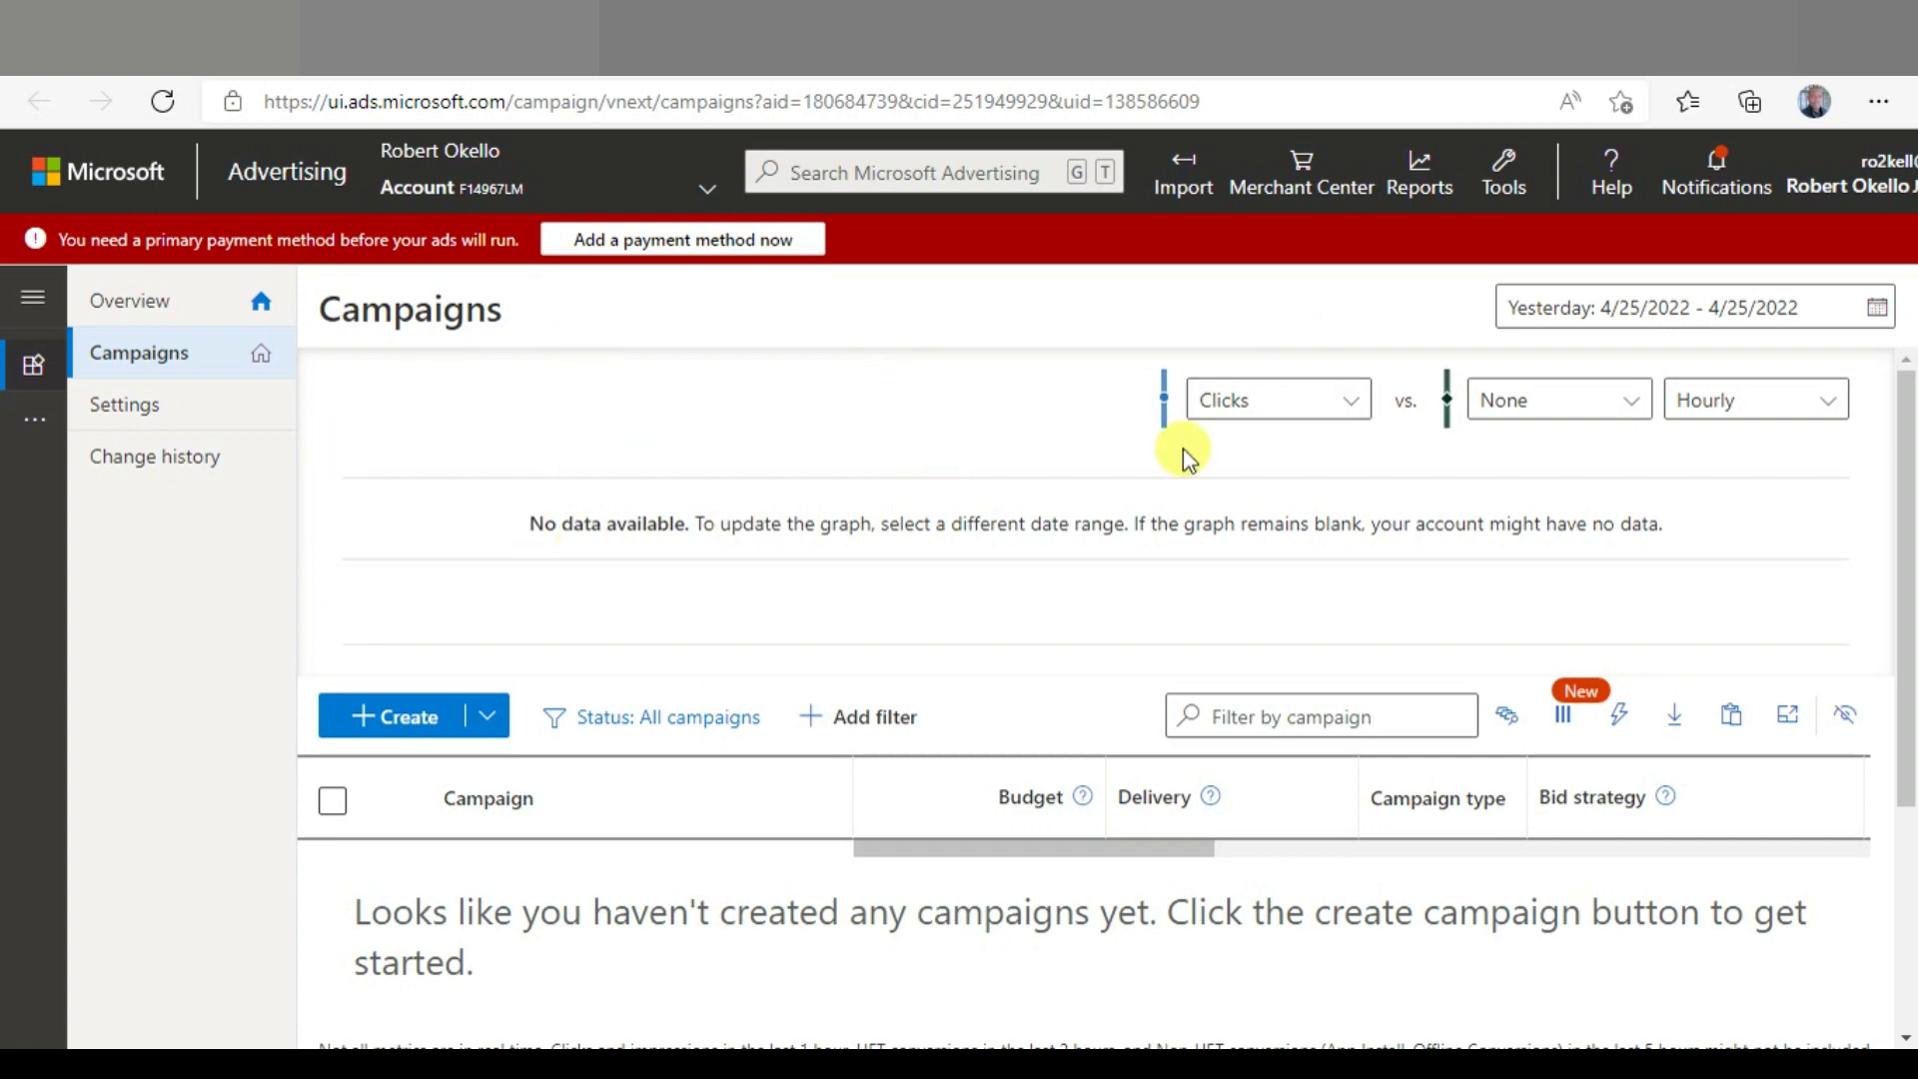
In Microsoft Advertising, create a campaign with the goal "Conversions in my website" and the Audience ads type
{"action": "left_click", "coordinate": [396, 716]}
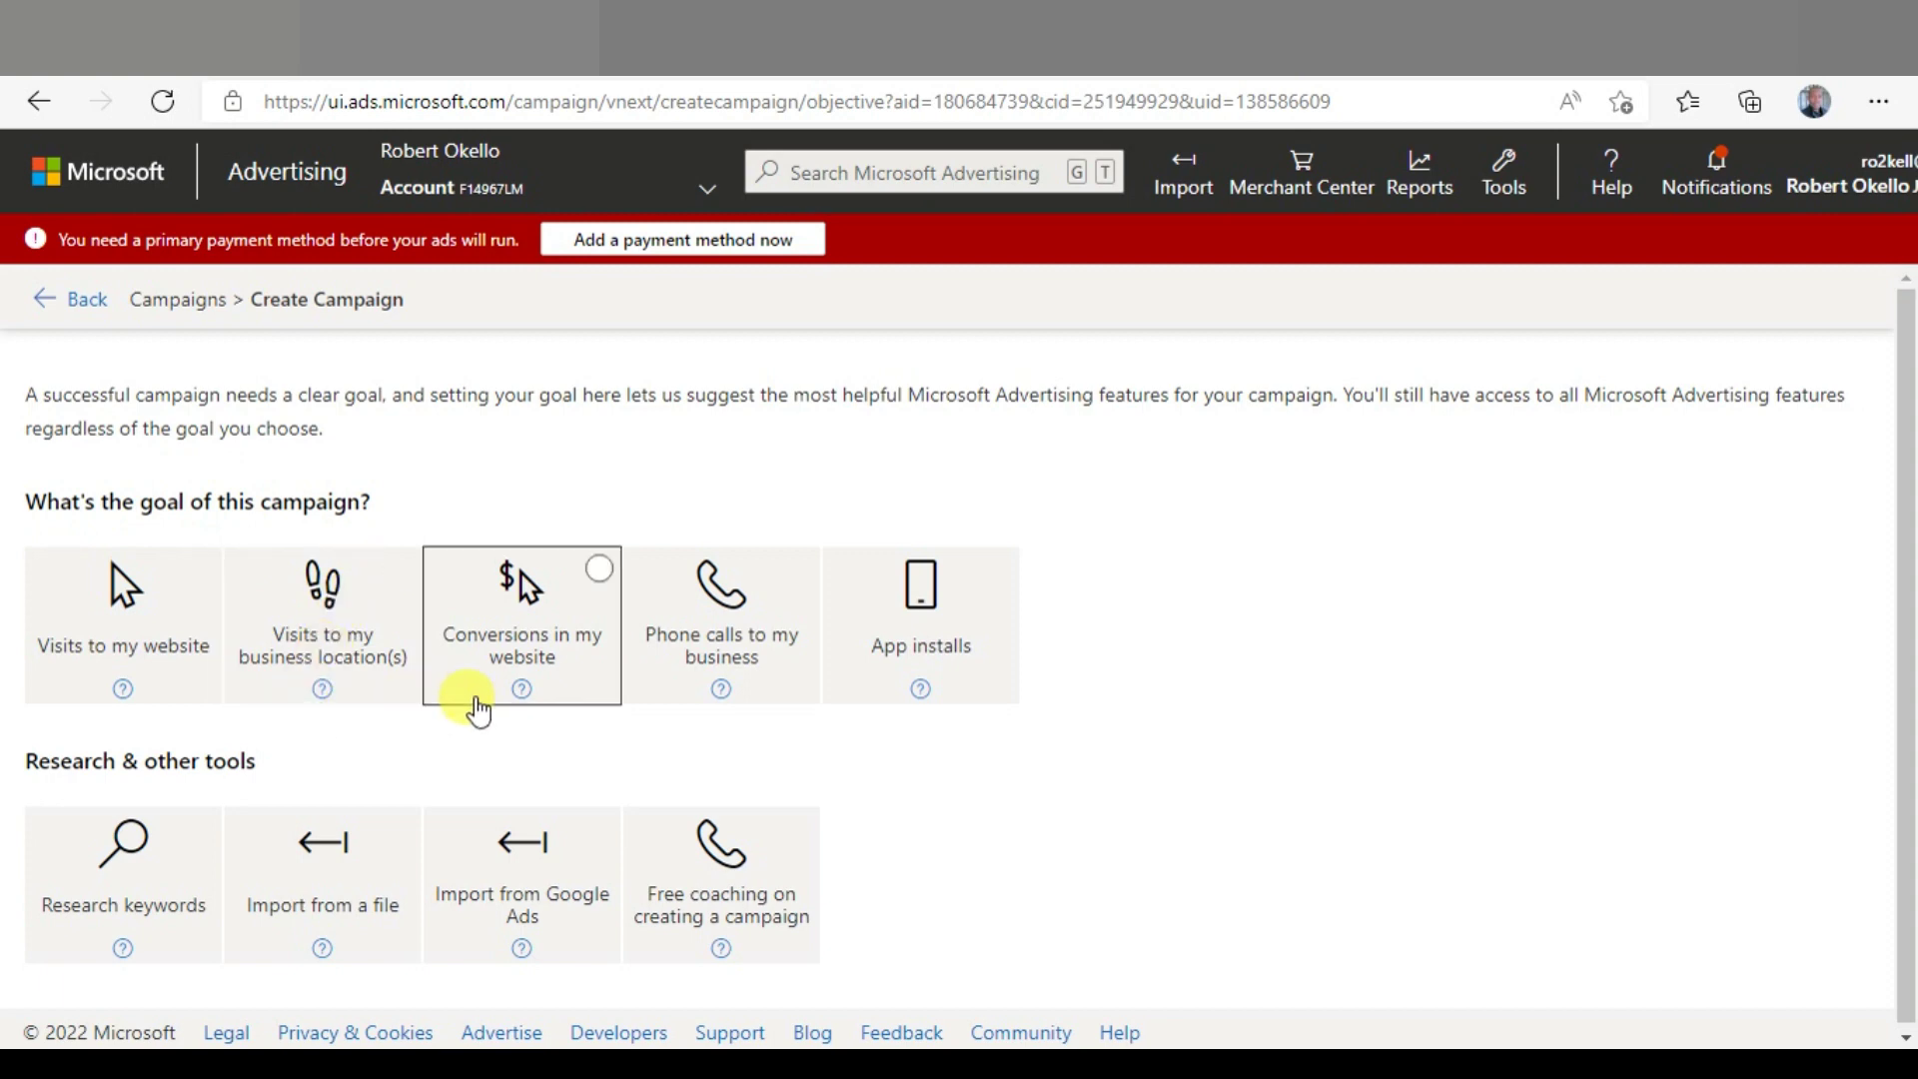
{"action": "left_click", "coordinate": [535, 599]}
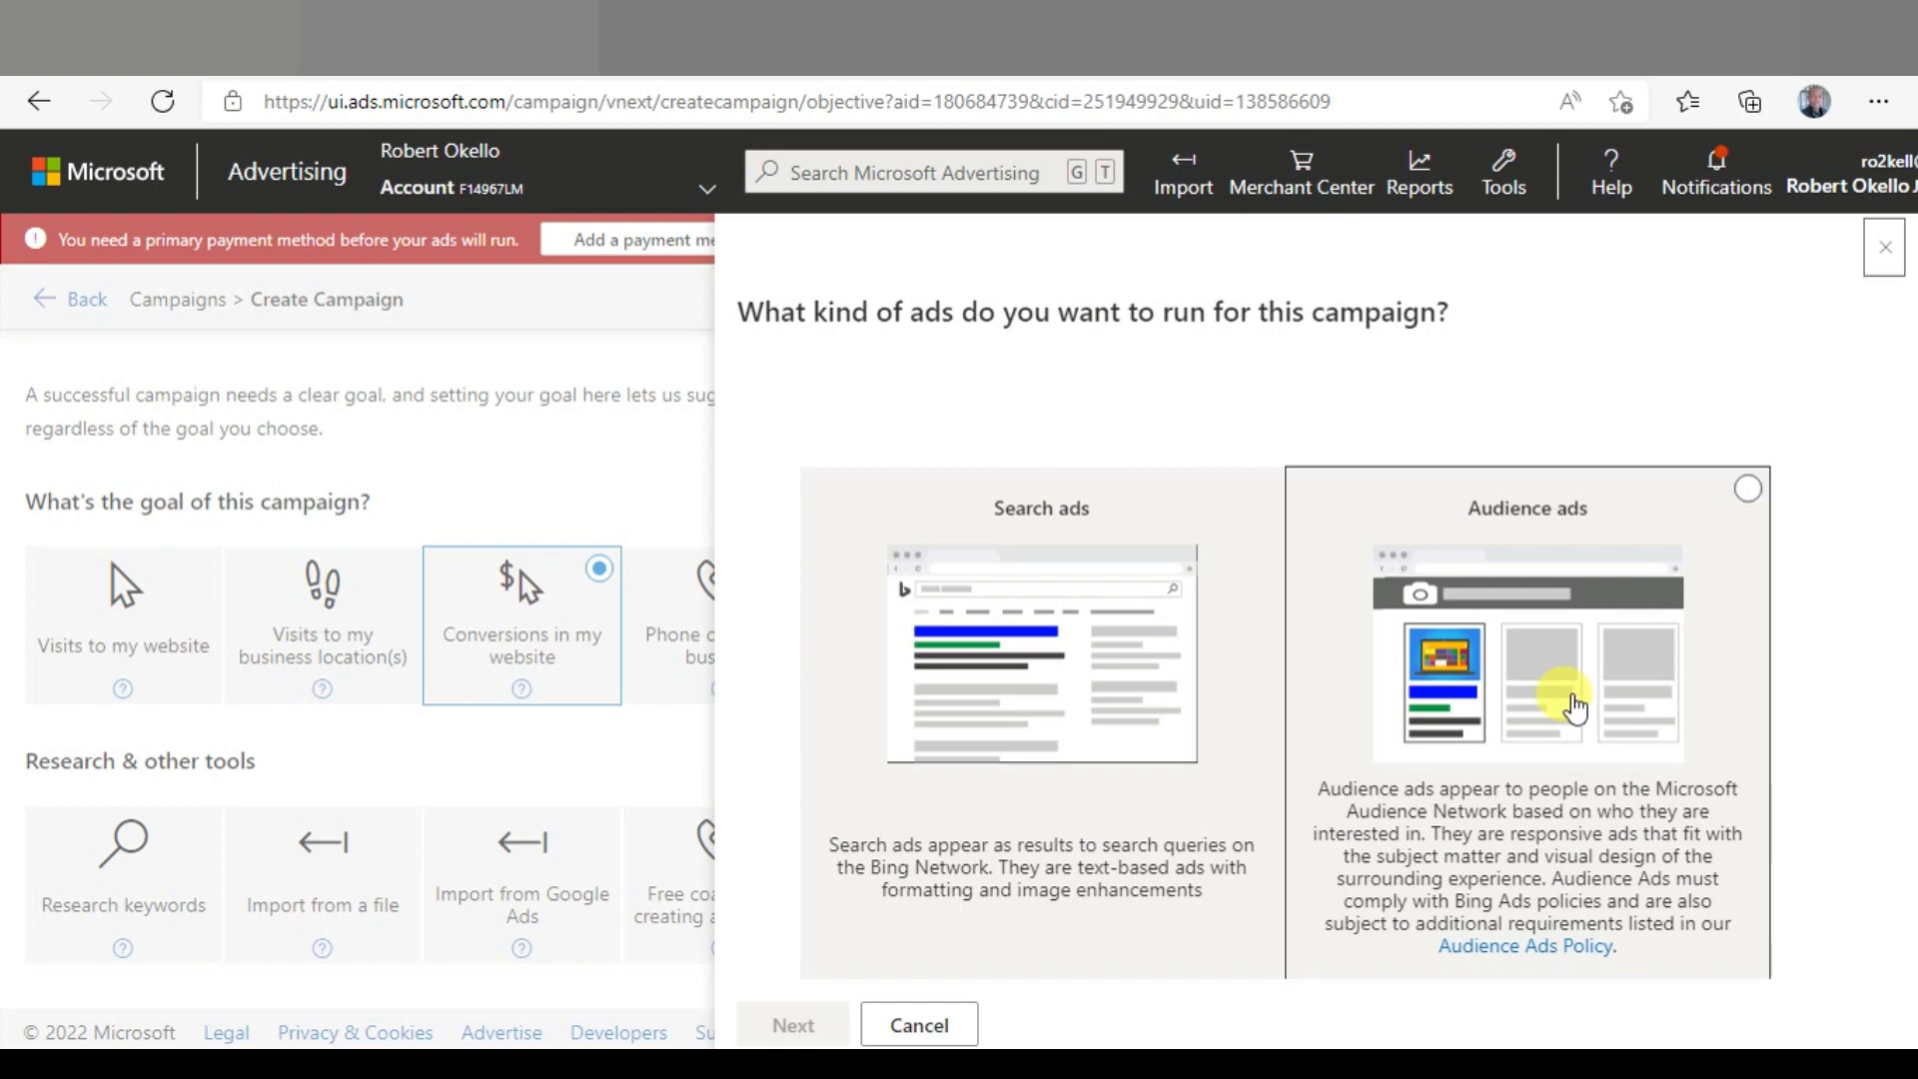
{"action": "left_click", "coordinate": [1748, 489]}
{"action": "left_click", "coordinate": [794, 1019]}
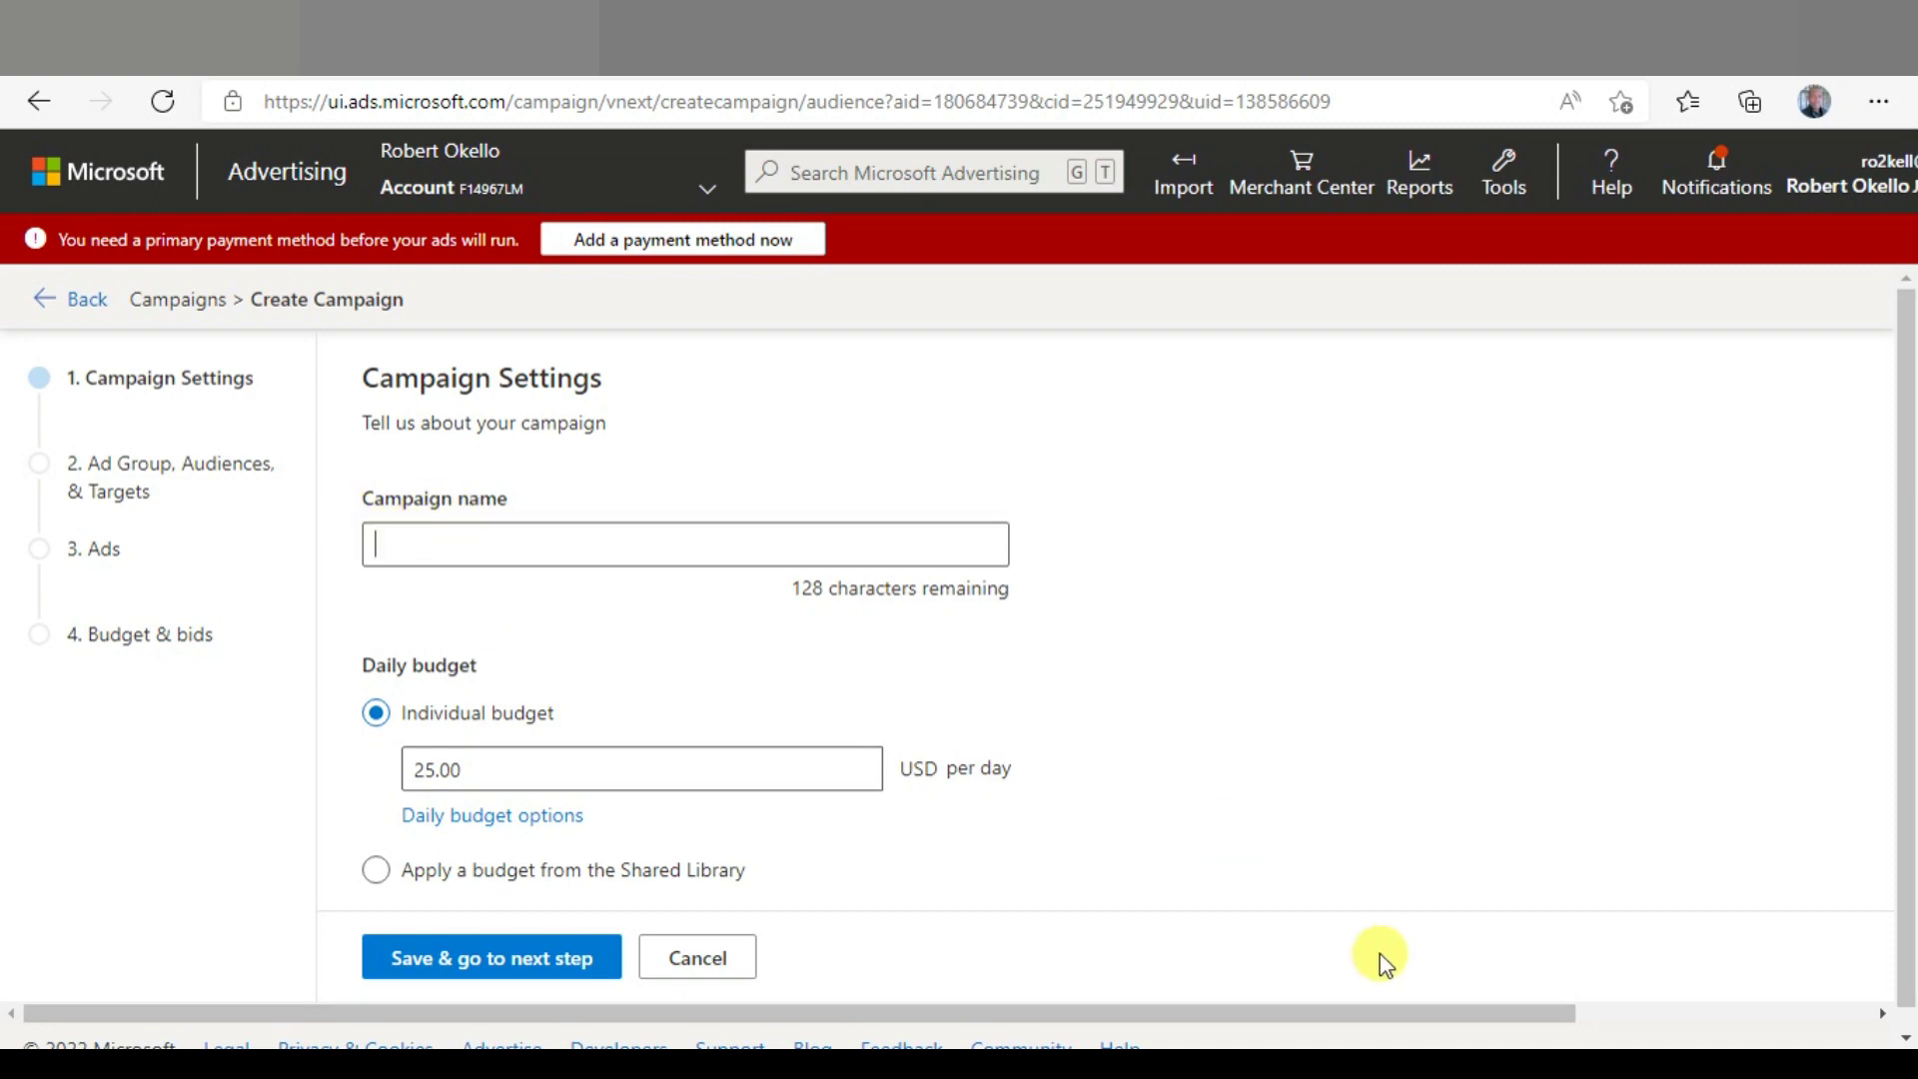
Name the new campaign "Visa gift card" using the on-screen keyboard
{"action": "left_click", "coordinate": [1322, 1064]}
{"action": "left_click", "coordinate": [495, 550]}
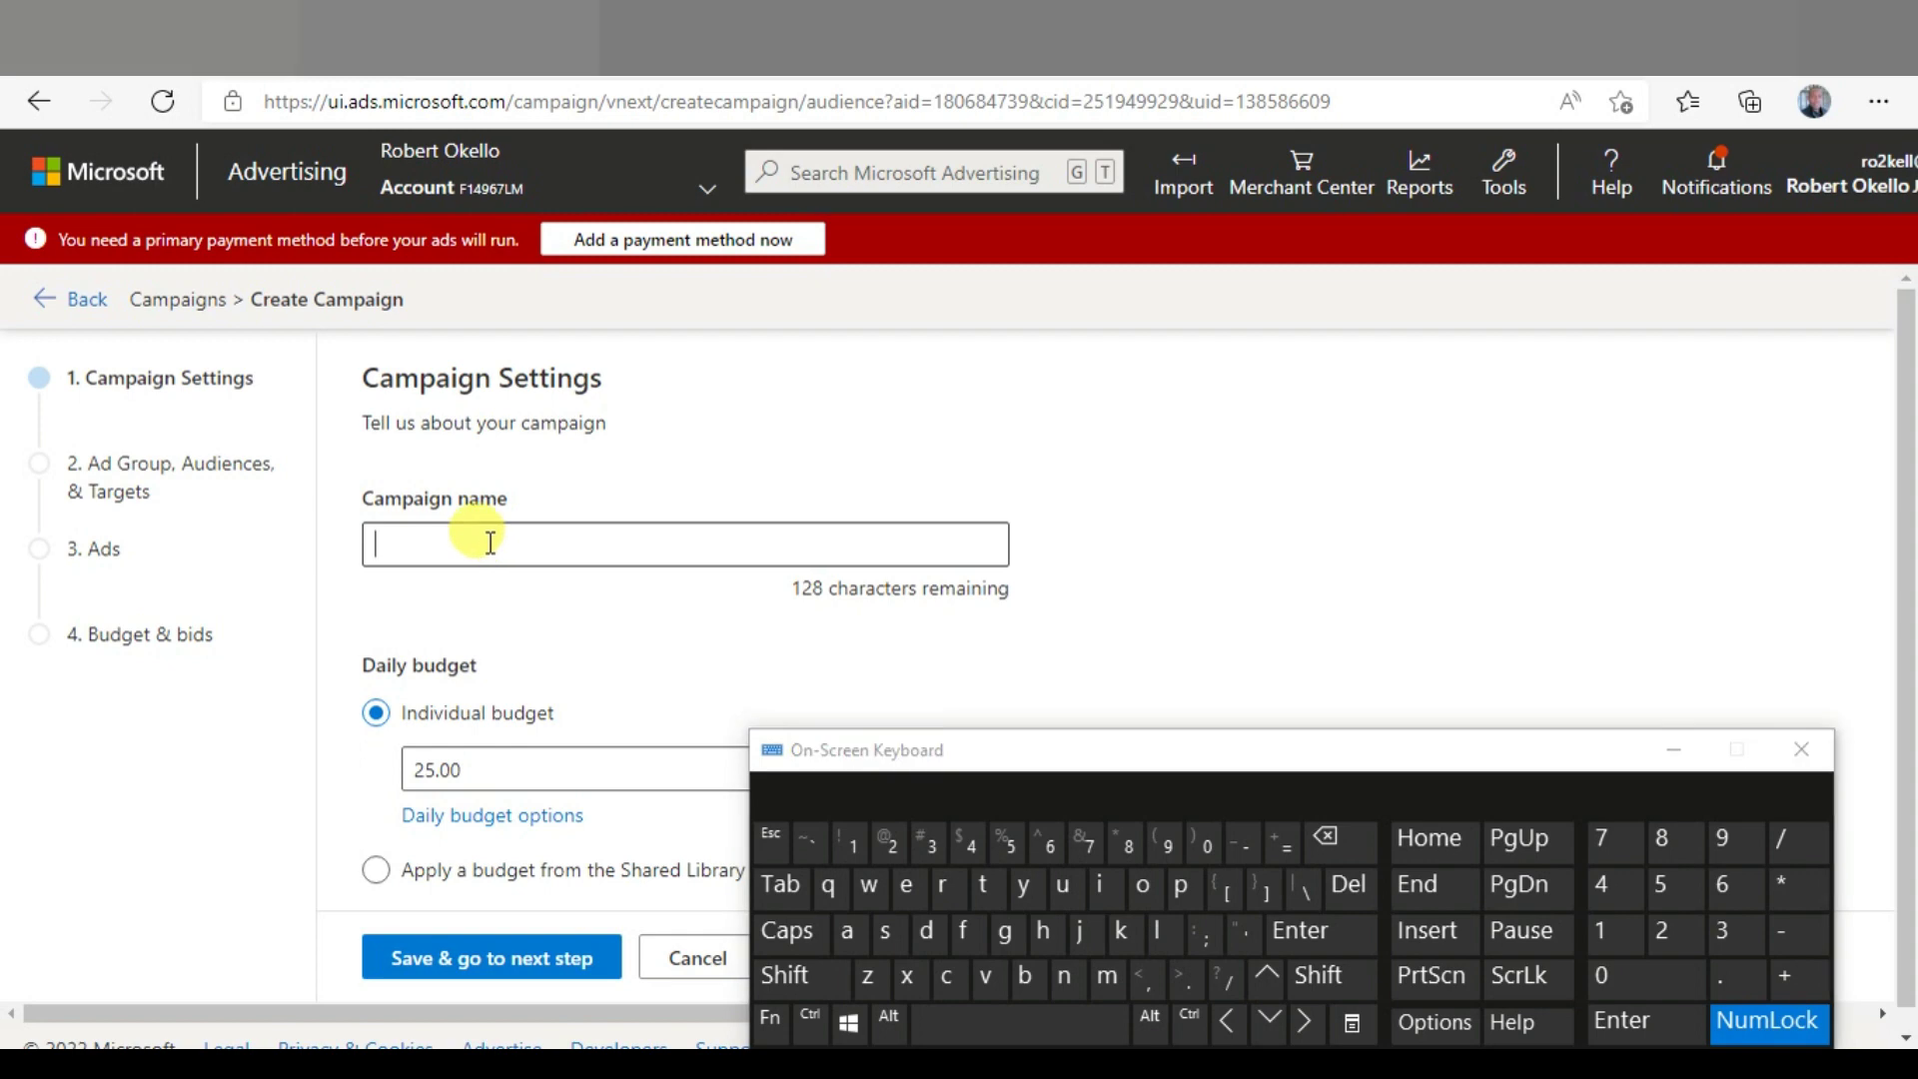
{"action": "left_click", "coordinate": [786, 975]}
{"action": "type", "text": "Visa gift card"}
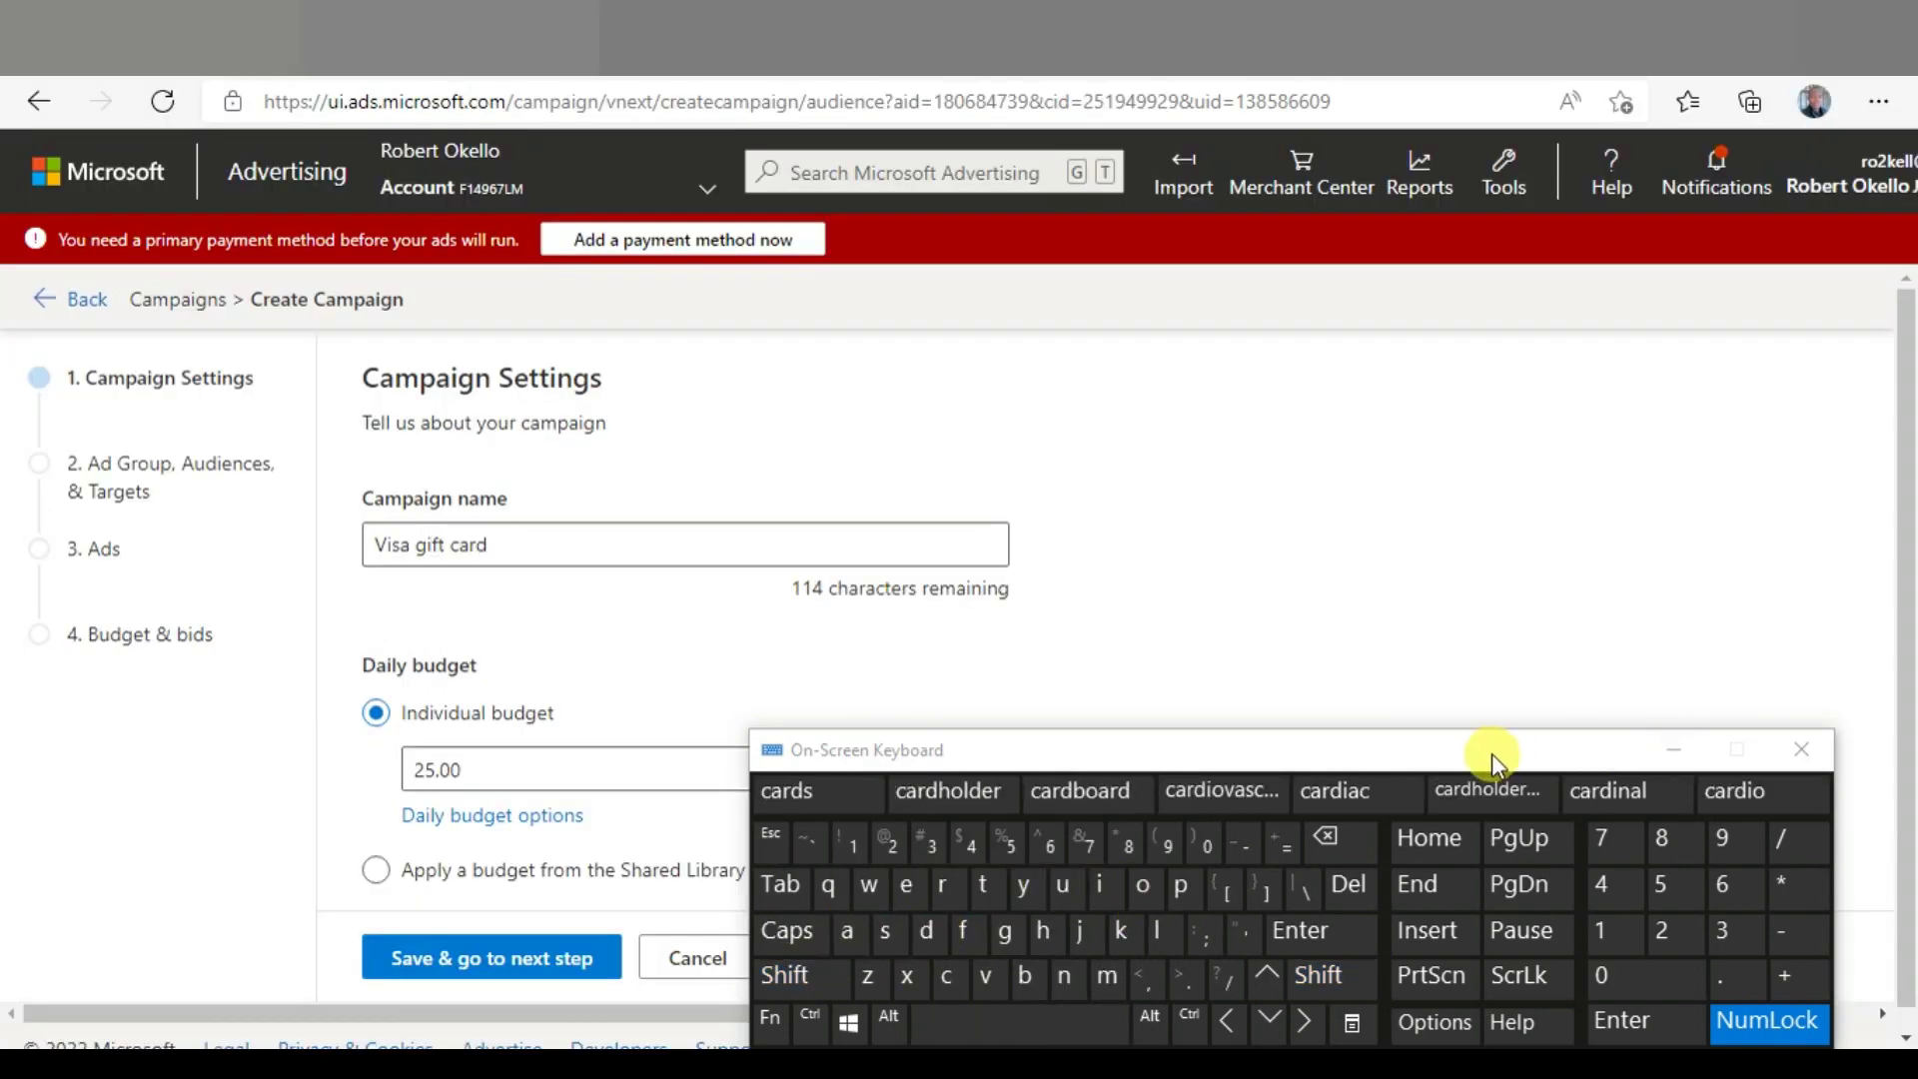
Set the individual daily budget to 10.00 USD and save the campaign settings to continue to the ad group
{"action": "left_click_drag", "start_coordinate": [1491, 754], "coordinate": [1588, 215]}
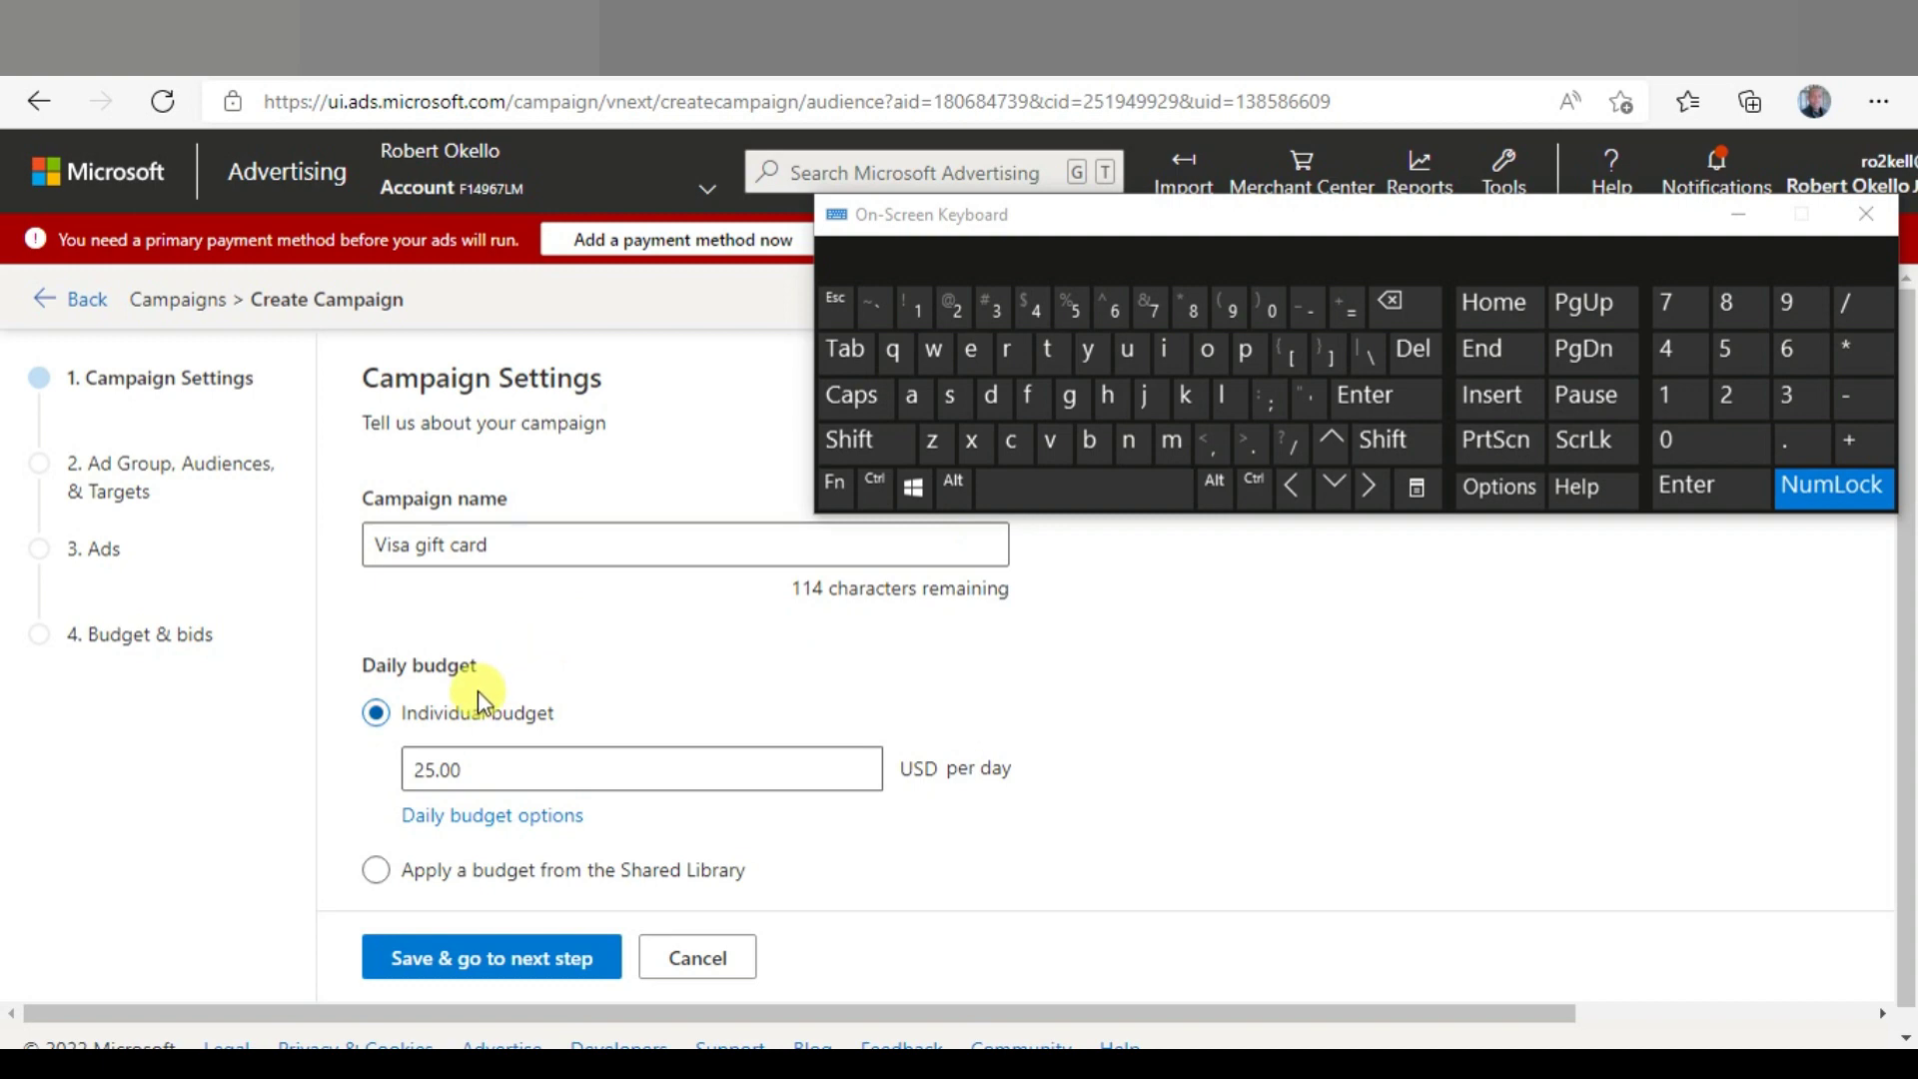
{"action": "double_click", "coordinate": [430, 765]}
{"action": "type", "text": "10"}
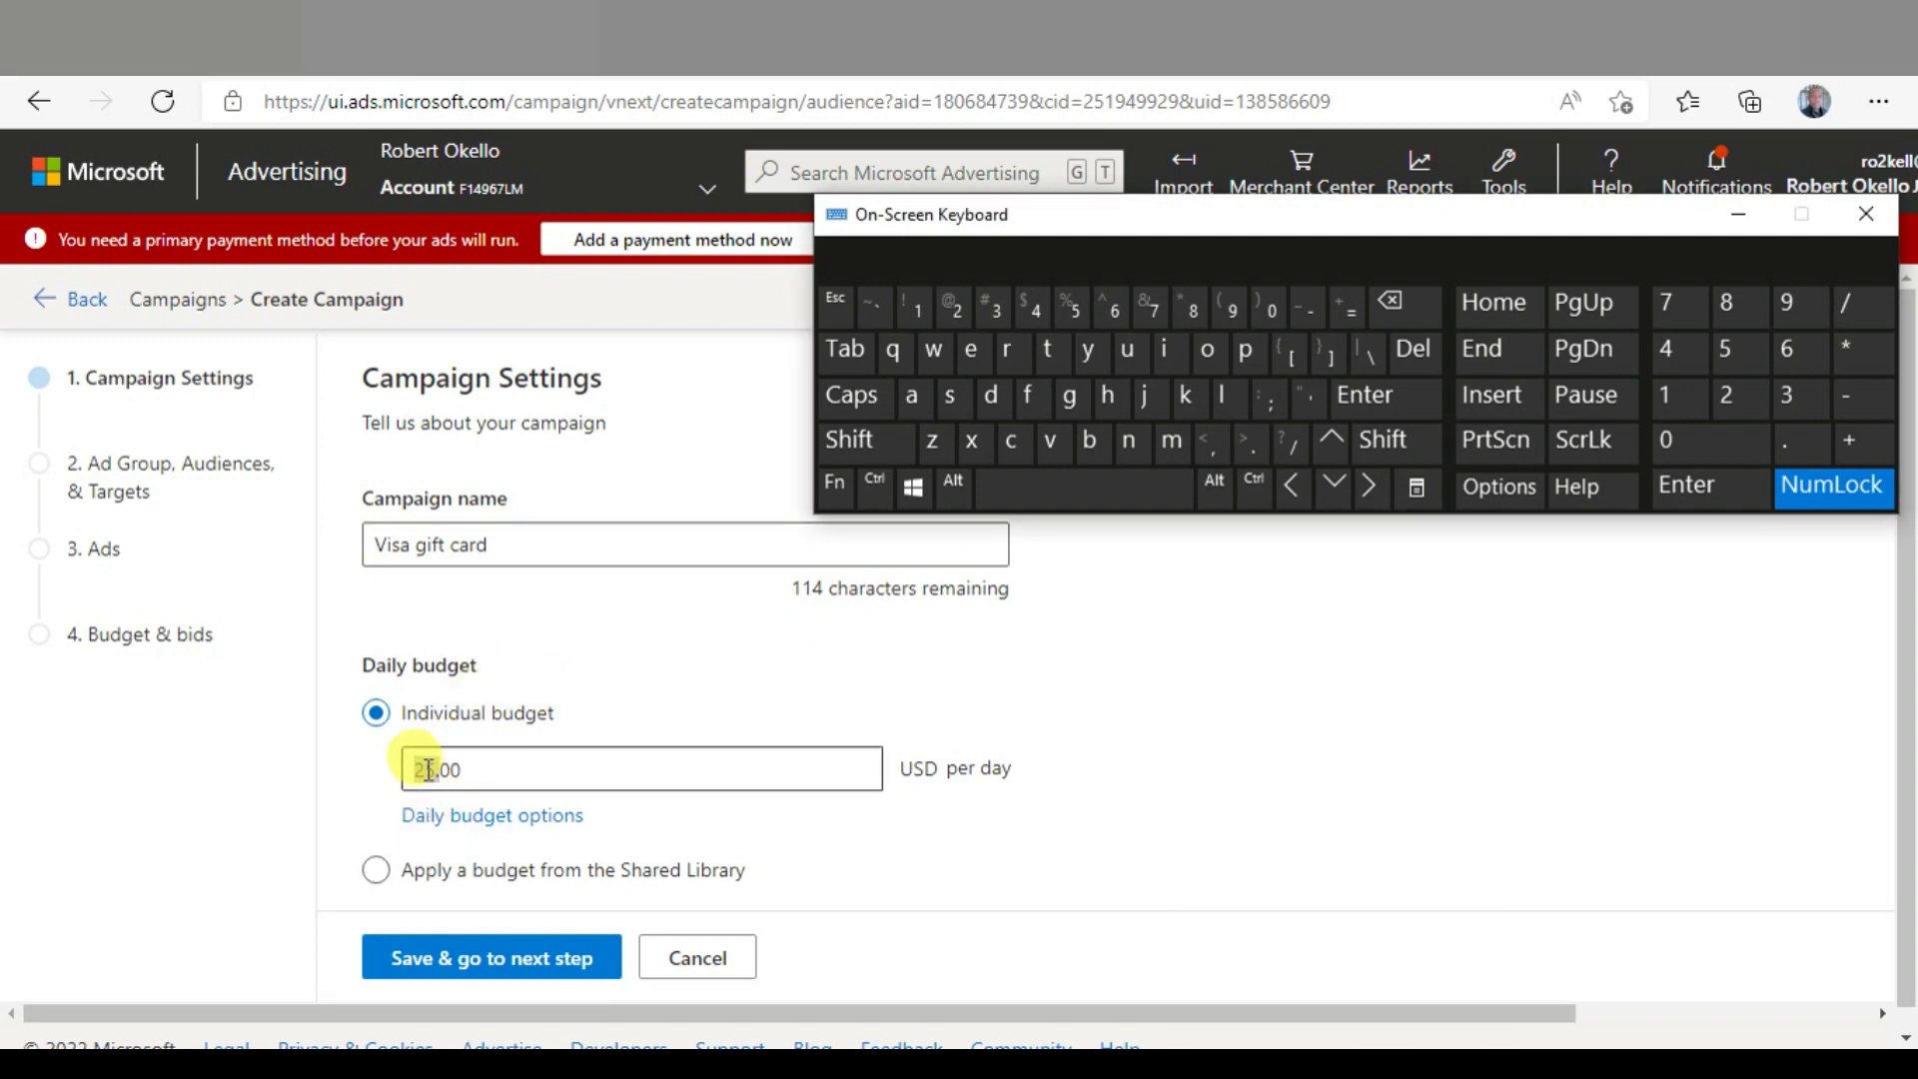
{"action": "scroll", "coordinate": [530, 699], "scroll_direction": "down", "scroll_amount": 1}
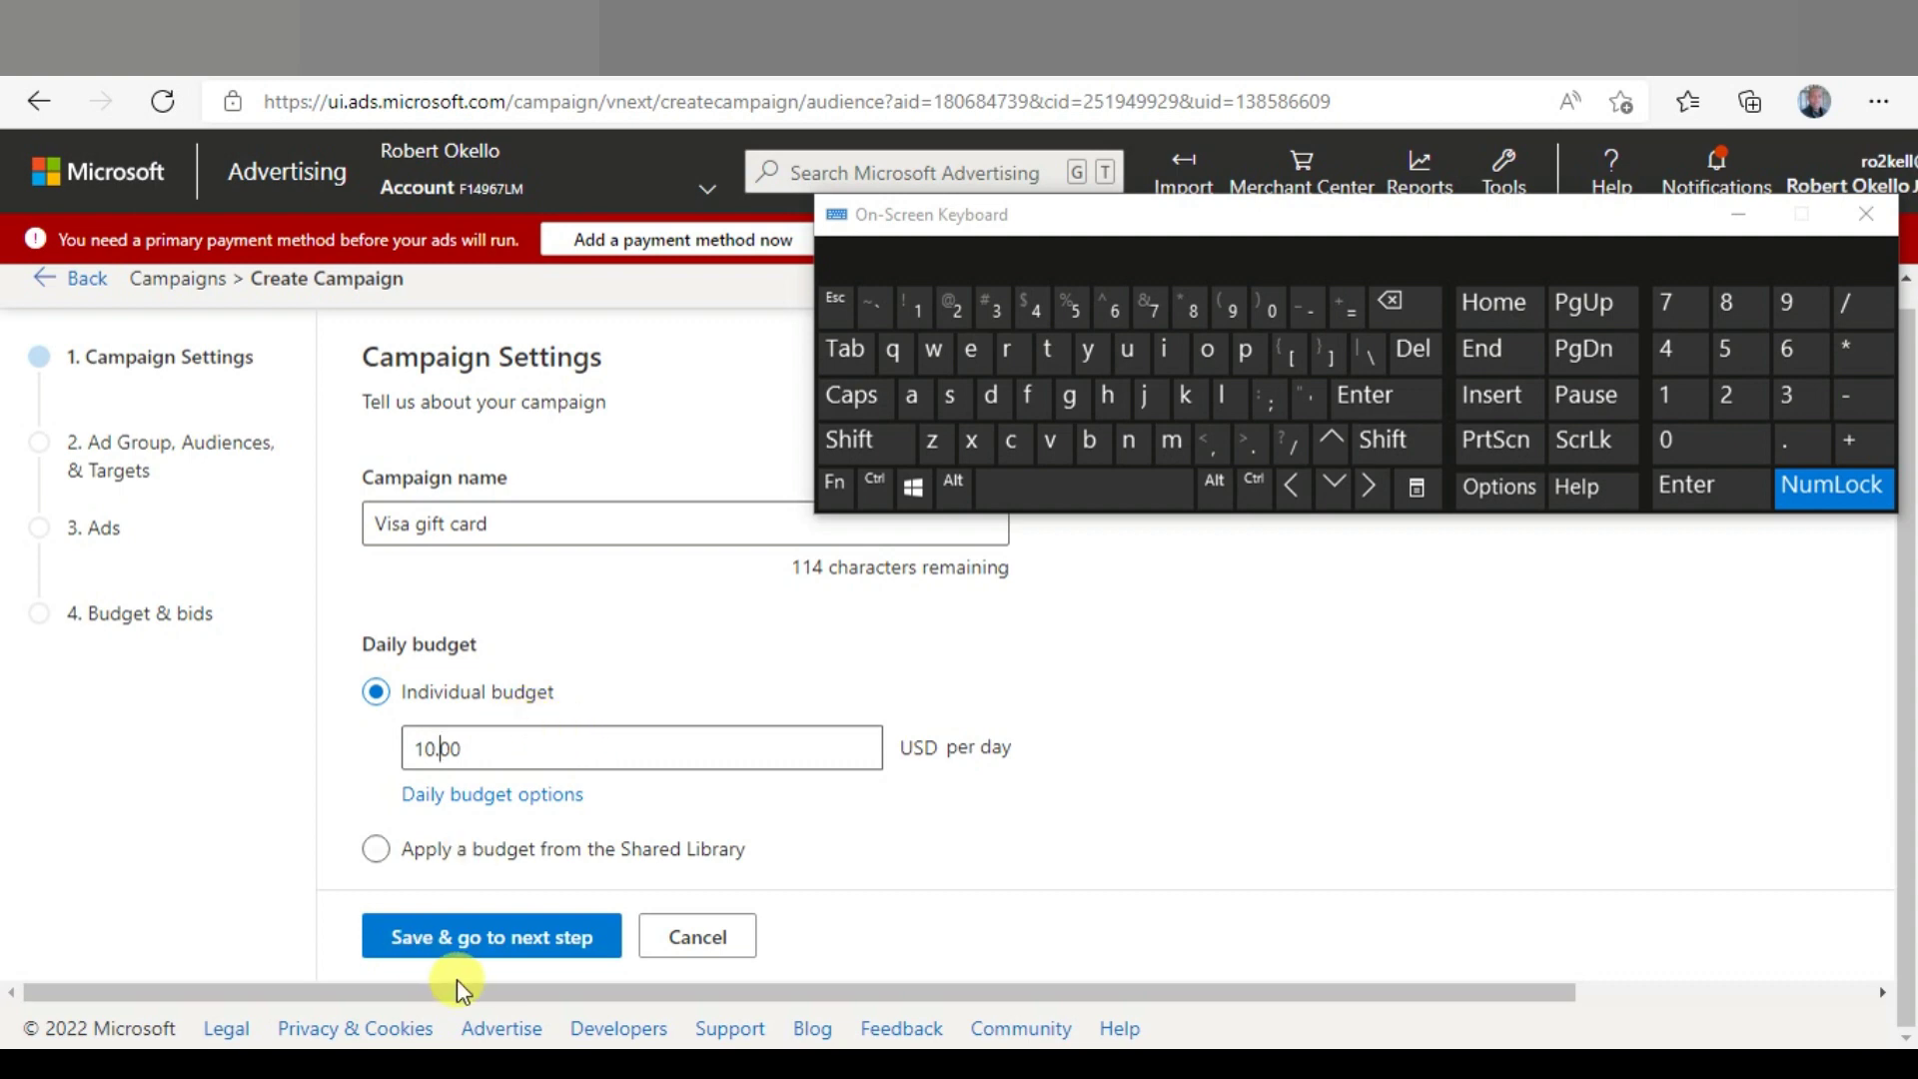
{"action": "left_click", "coordinate": [516, 946]}
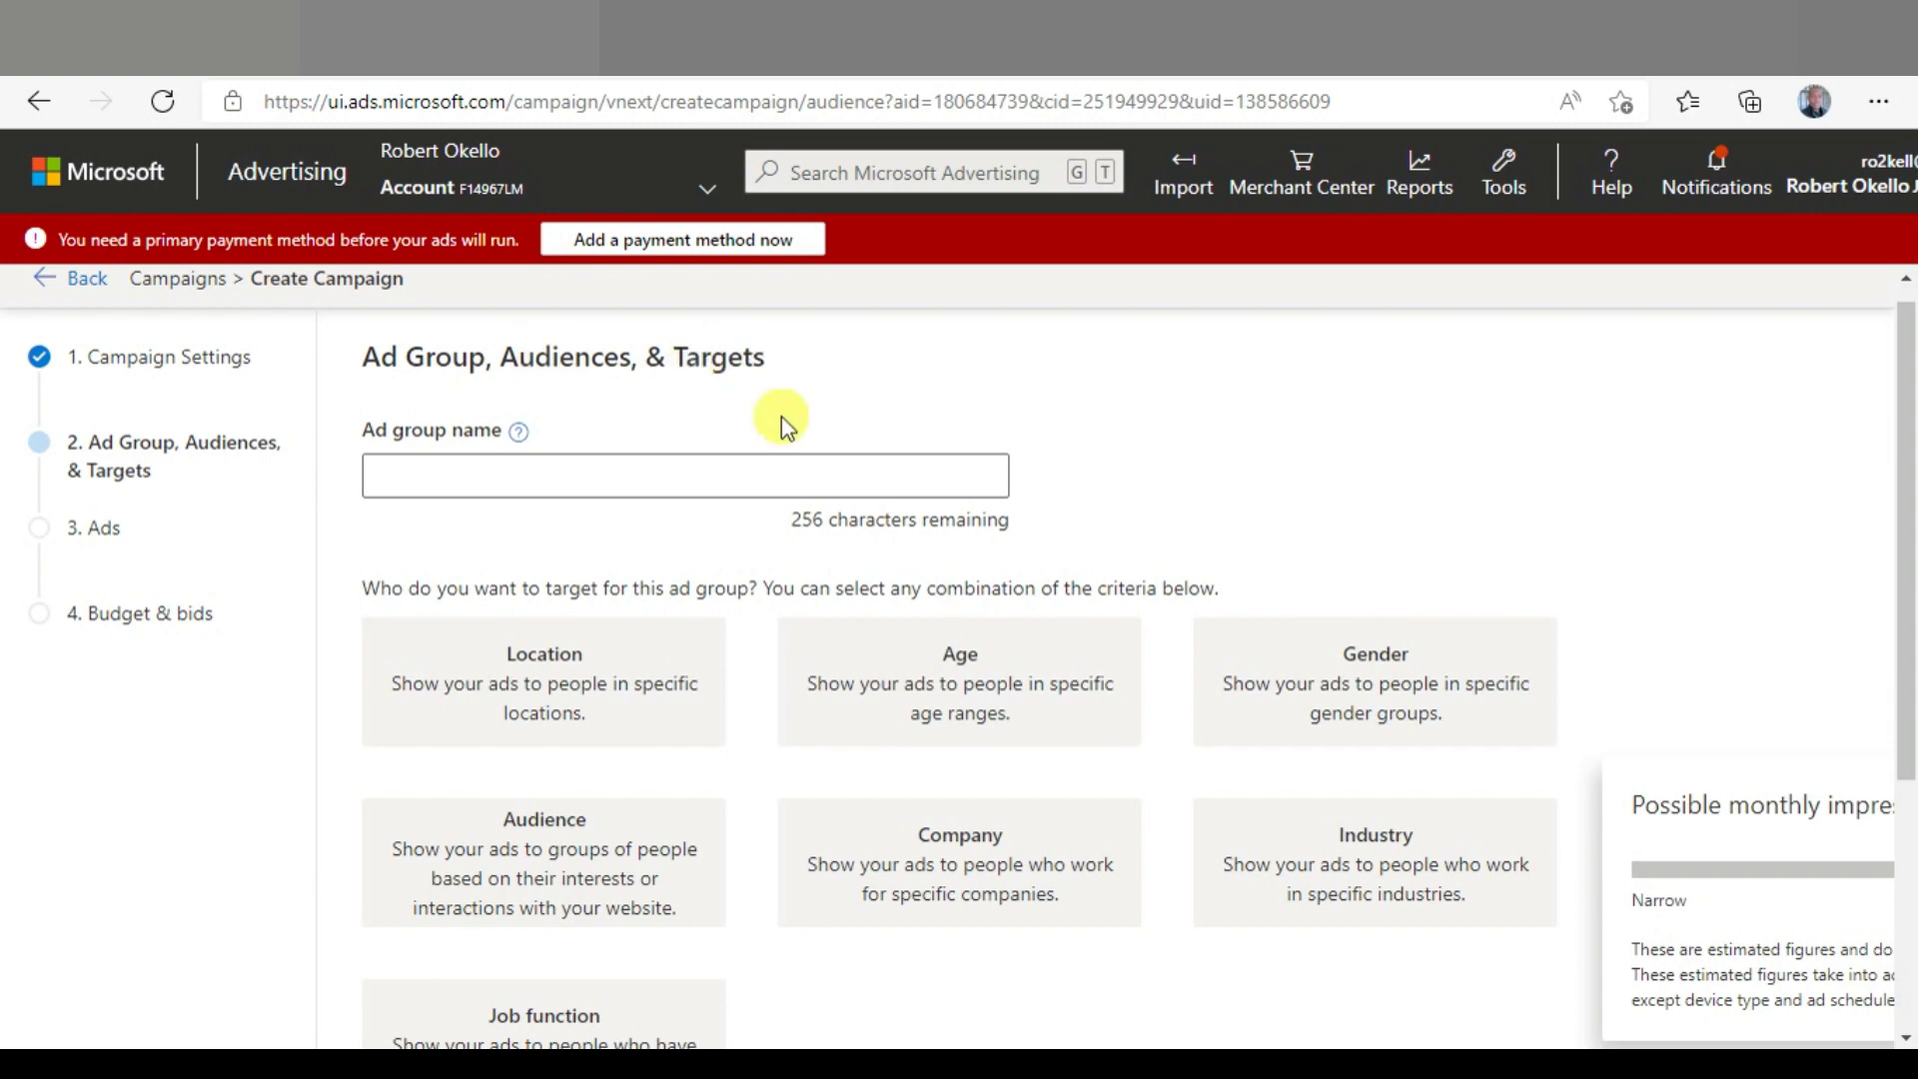
Name the ad group "Visa ad group 1"
{"action": "left_click", "coordinate": [427, 480]}
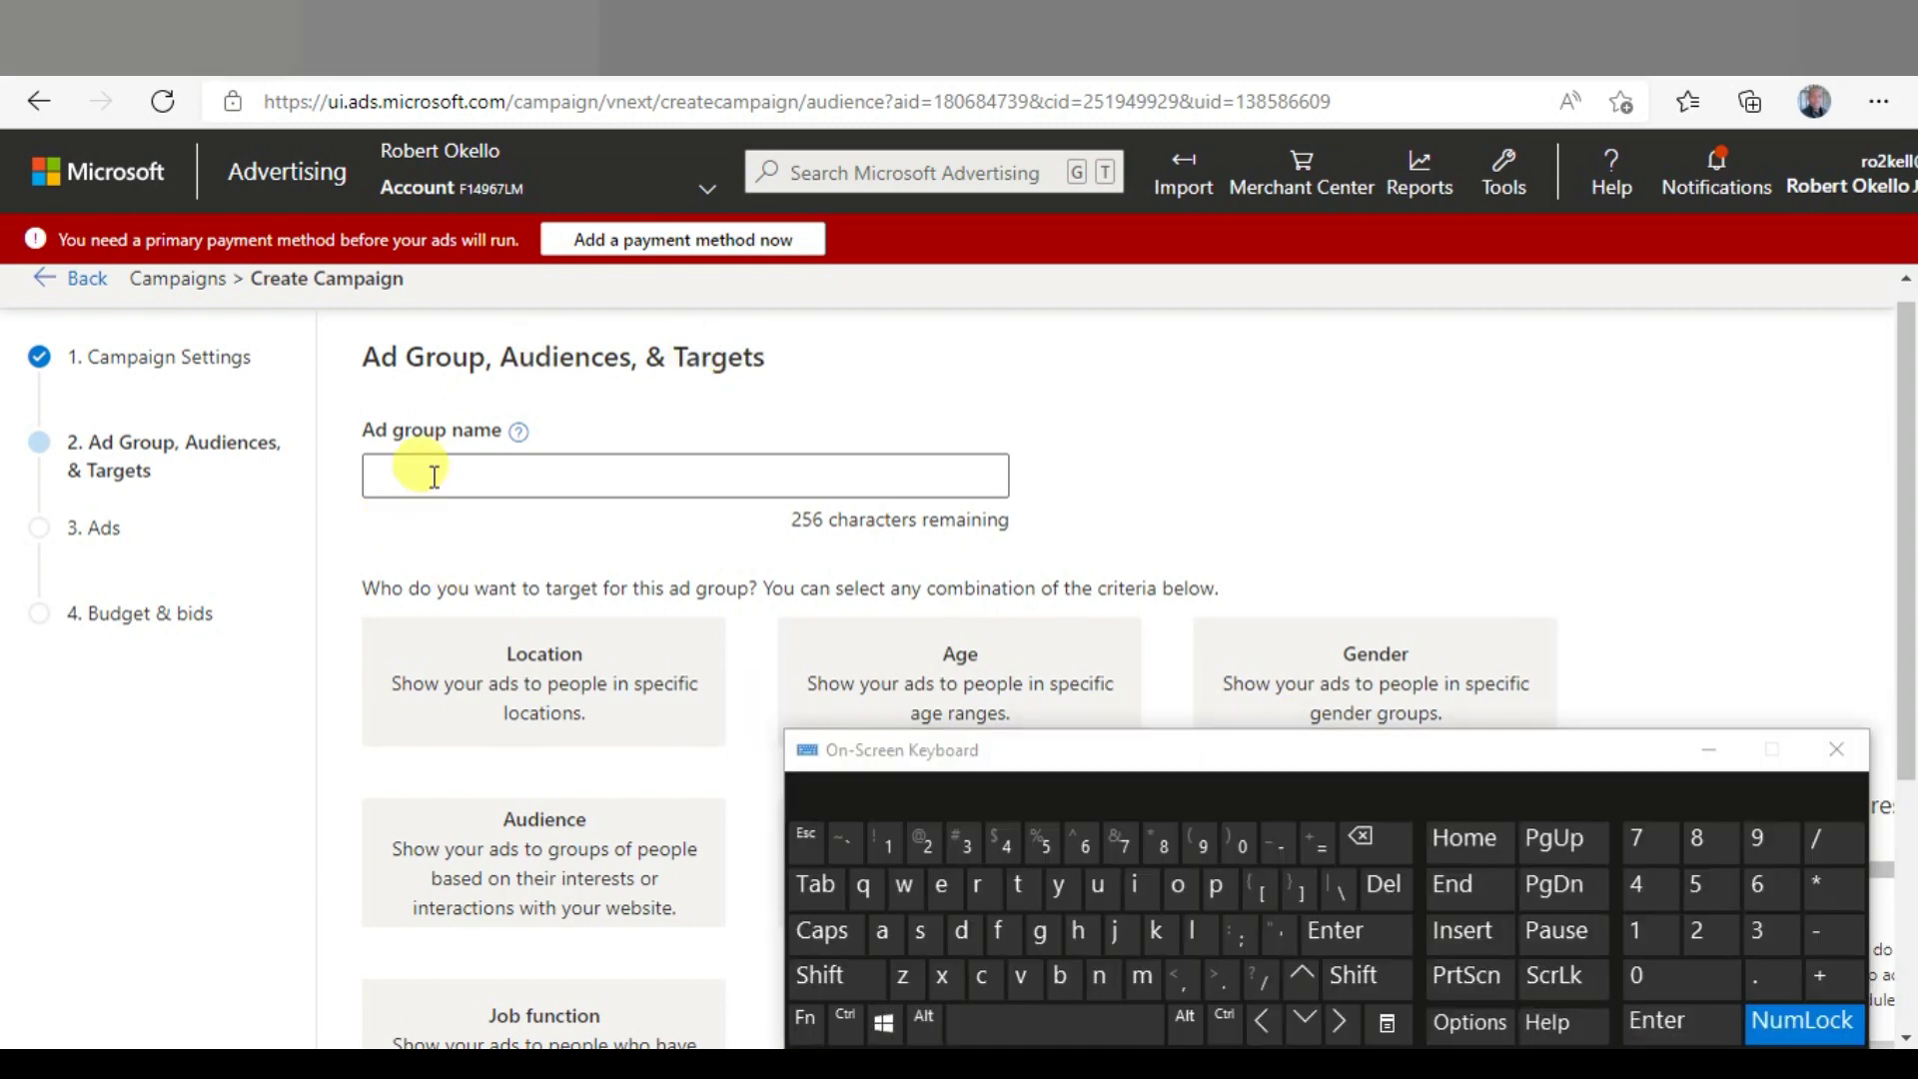
{"action": "left_click", "coordinate": [831, 976]}
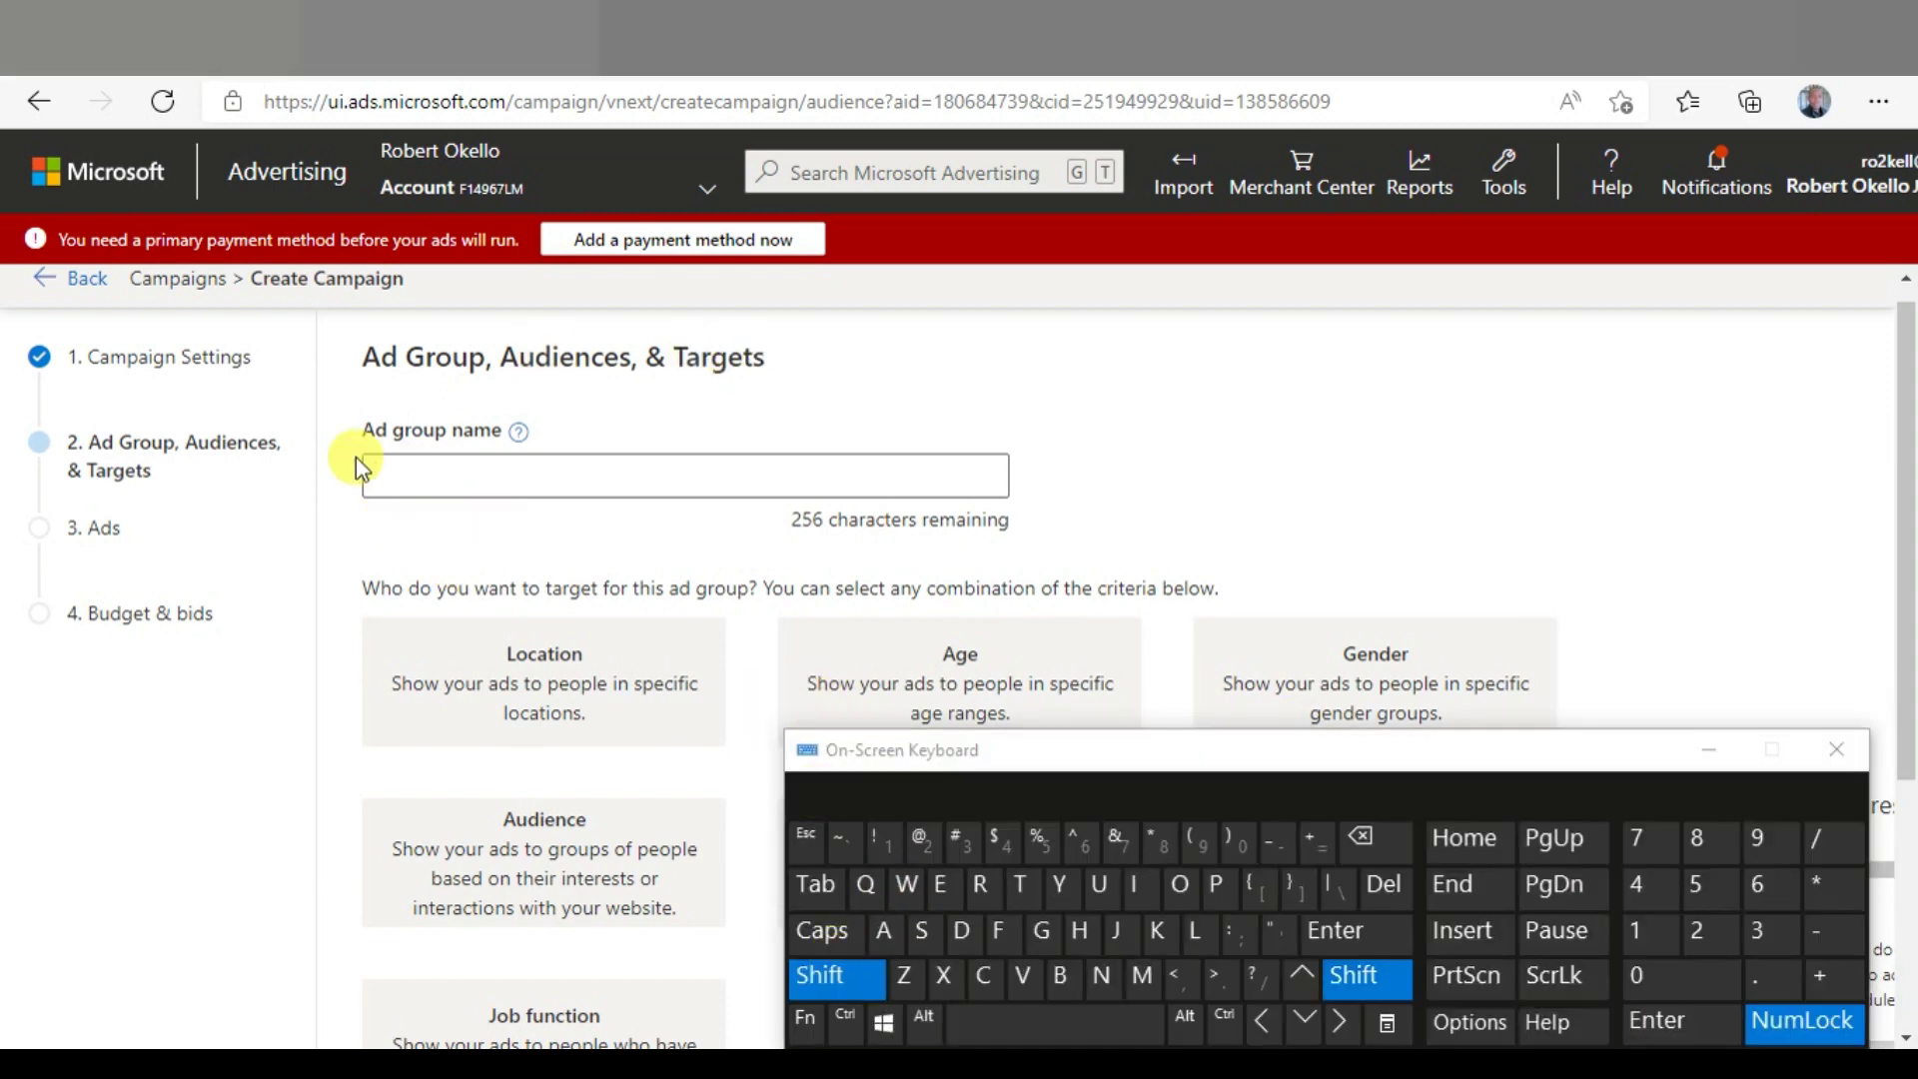
{"action": "type", "text": "Visa ad group 1"}
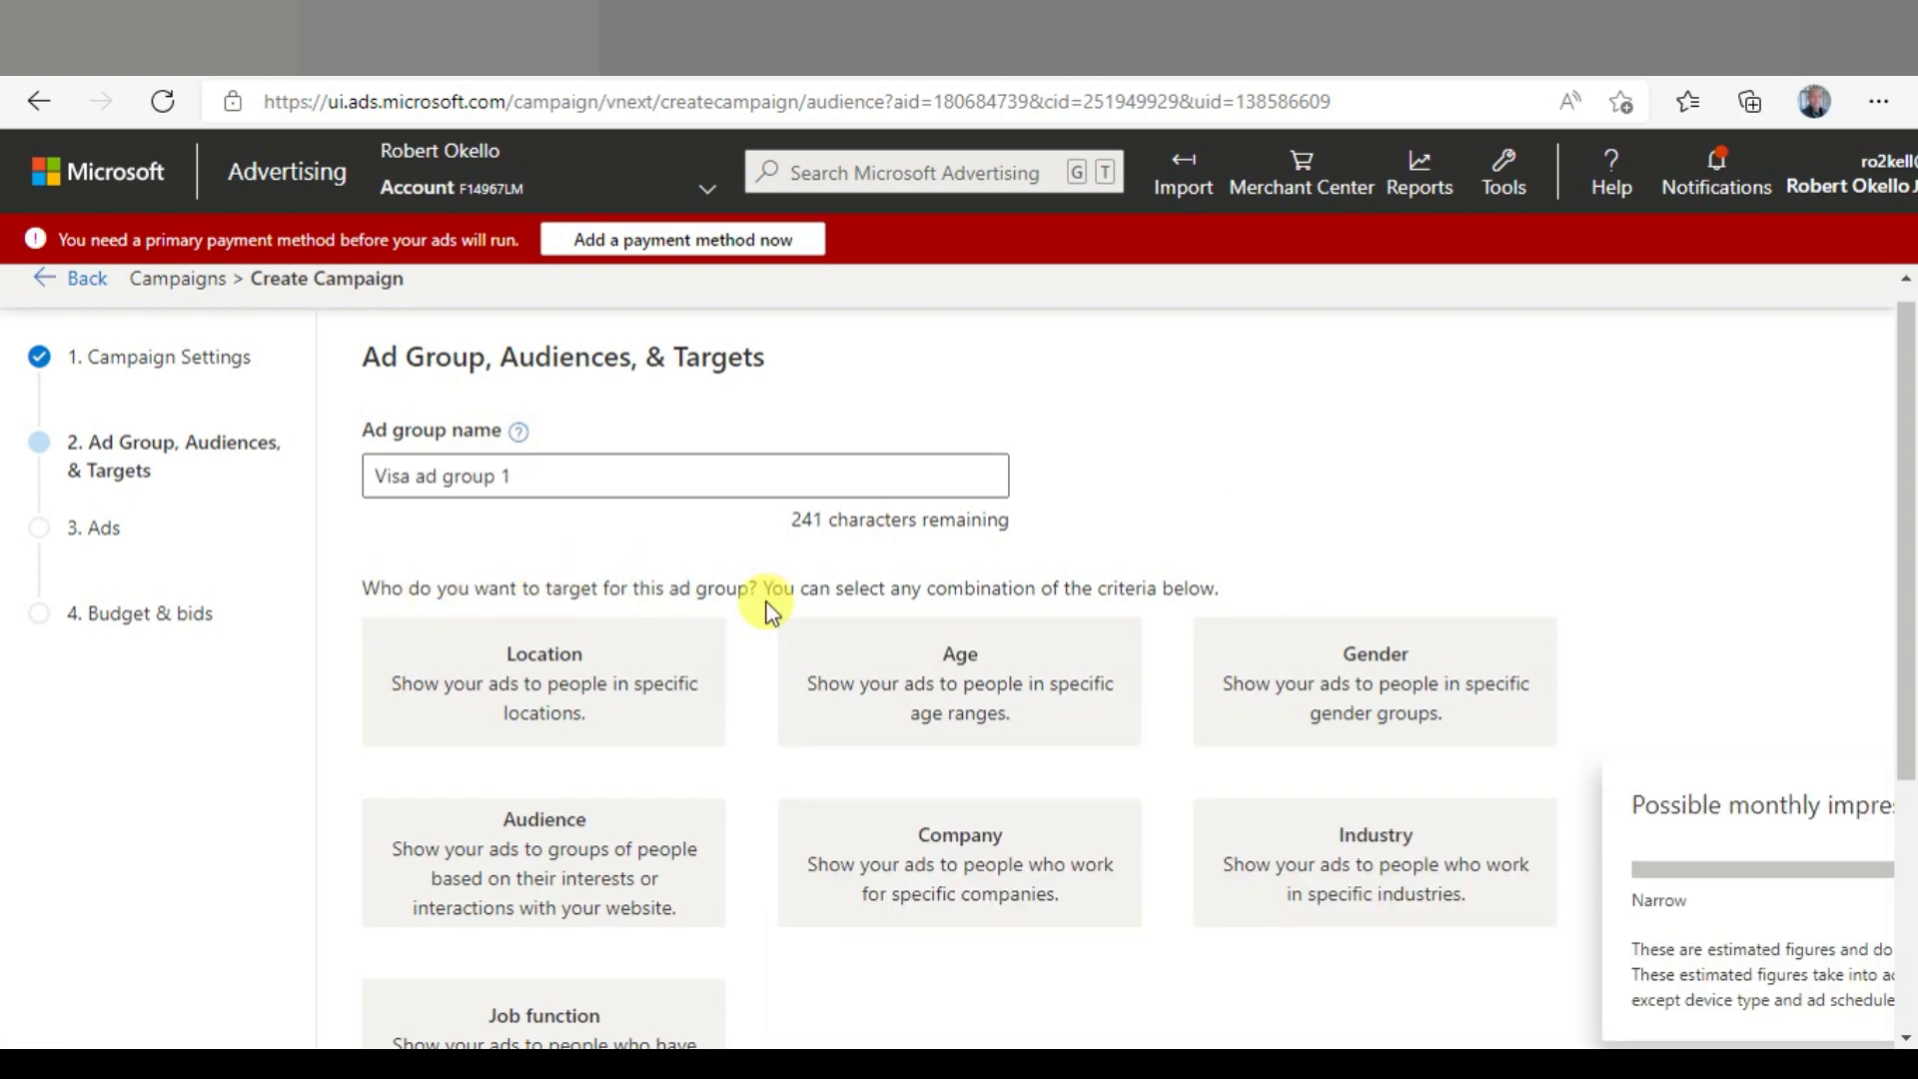
Add location targeting limited to the United States, and save the ad group settings to continue to the Ads step
{"action": "scroll", "coordinate": [769, 612], "scroll_direction": "down", "scroll_amount": 1}
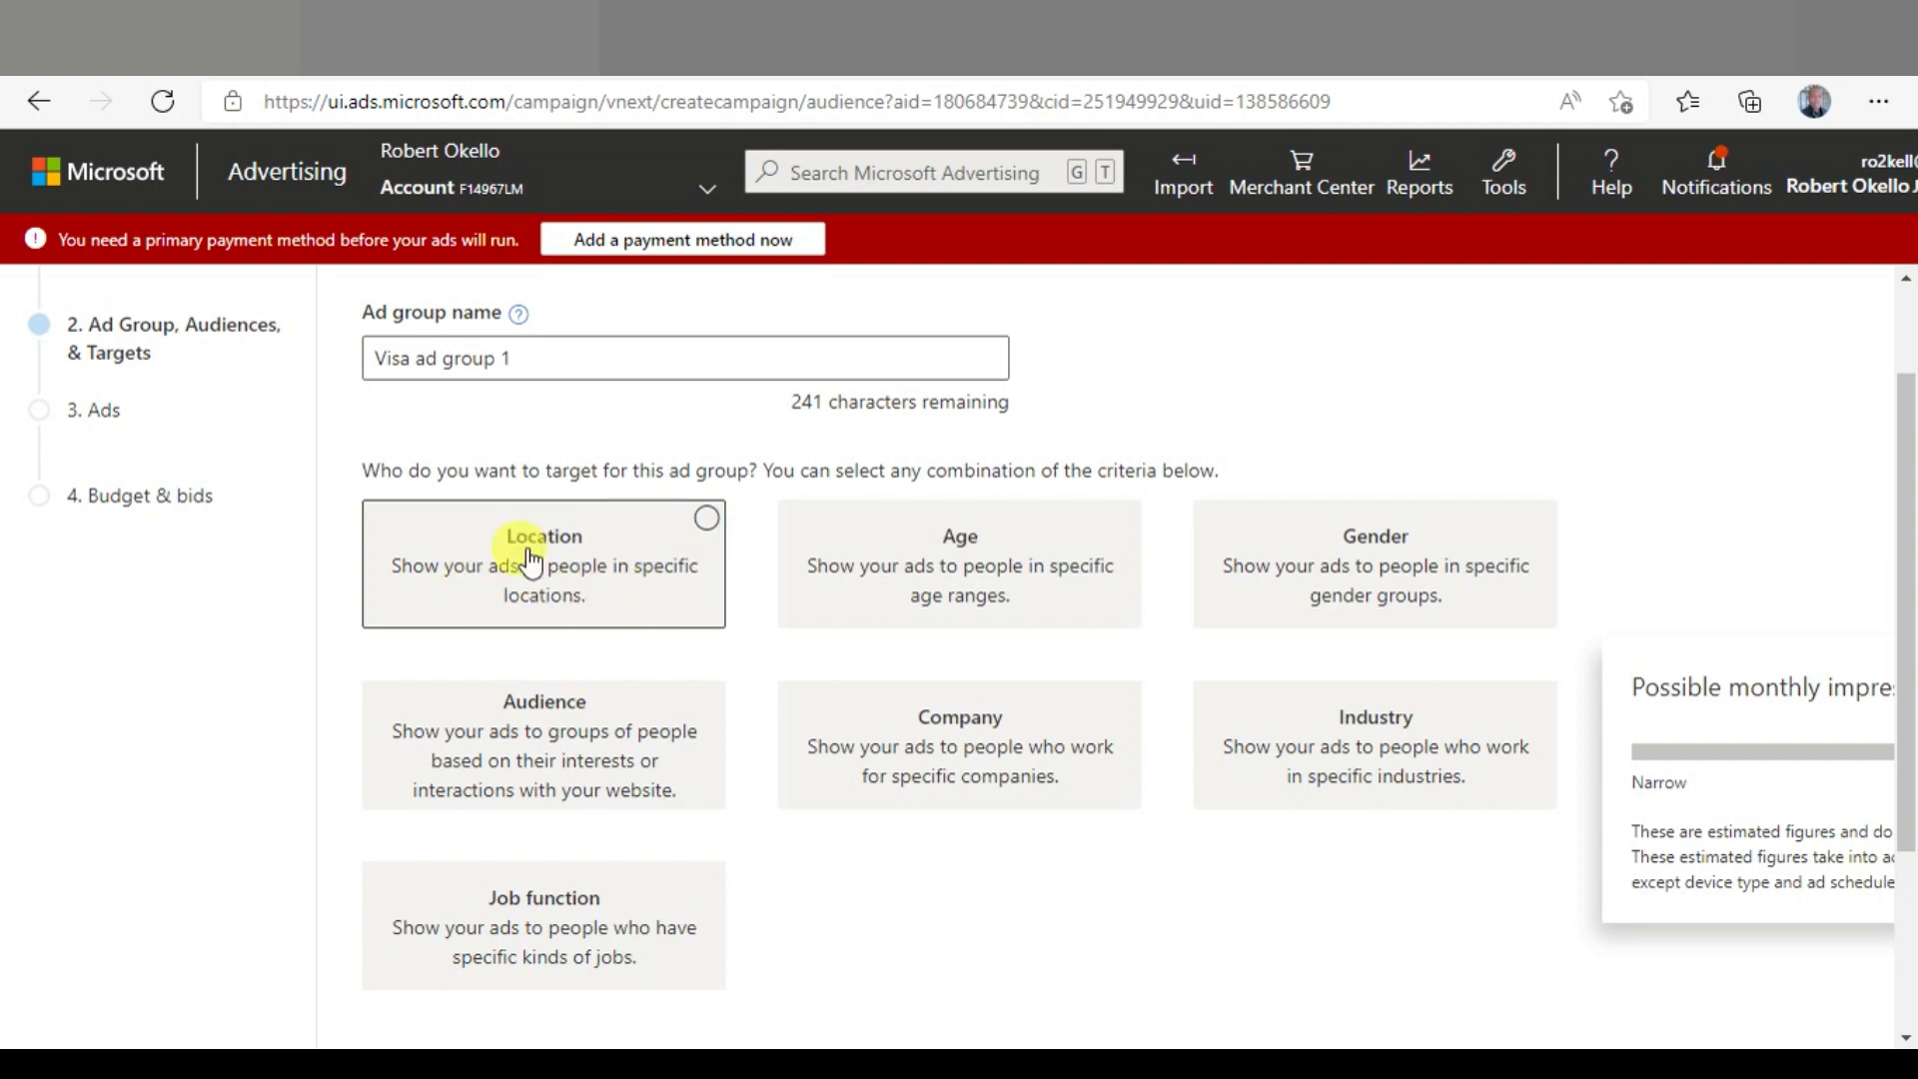
{"action": "left_click", "coordinate": [702, 521]}
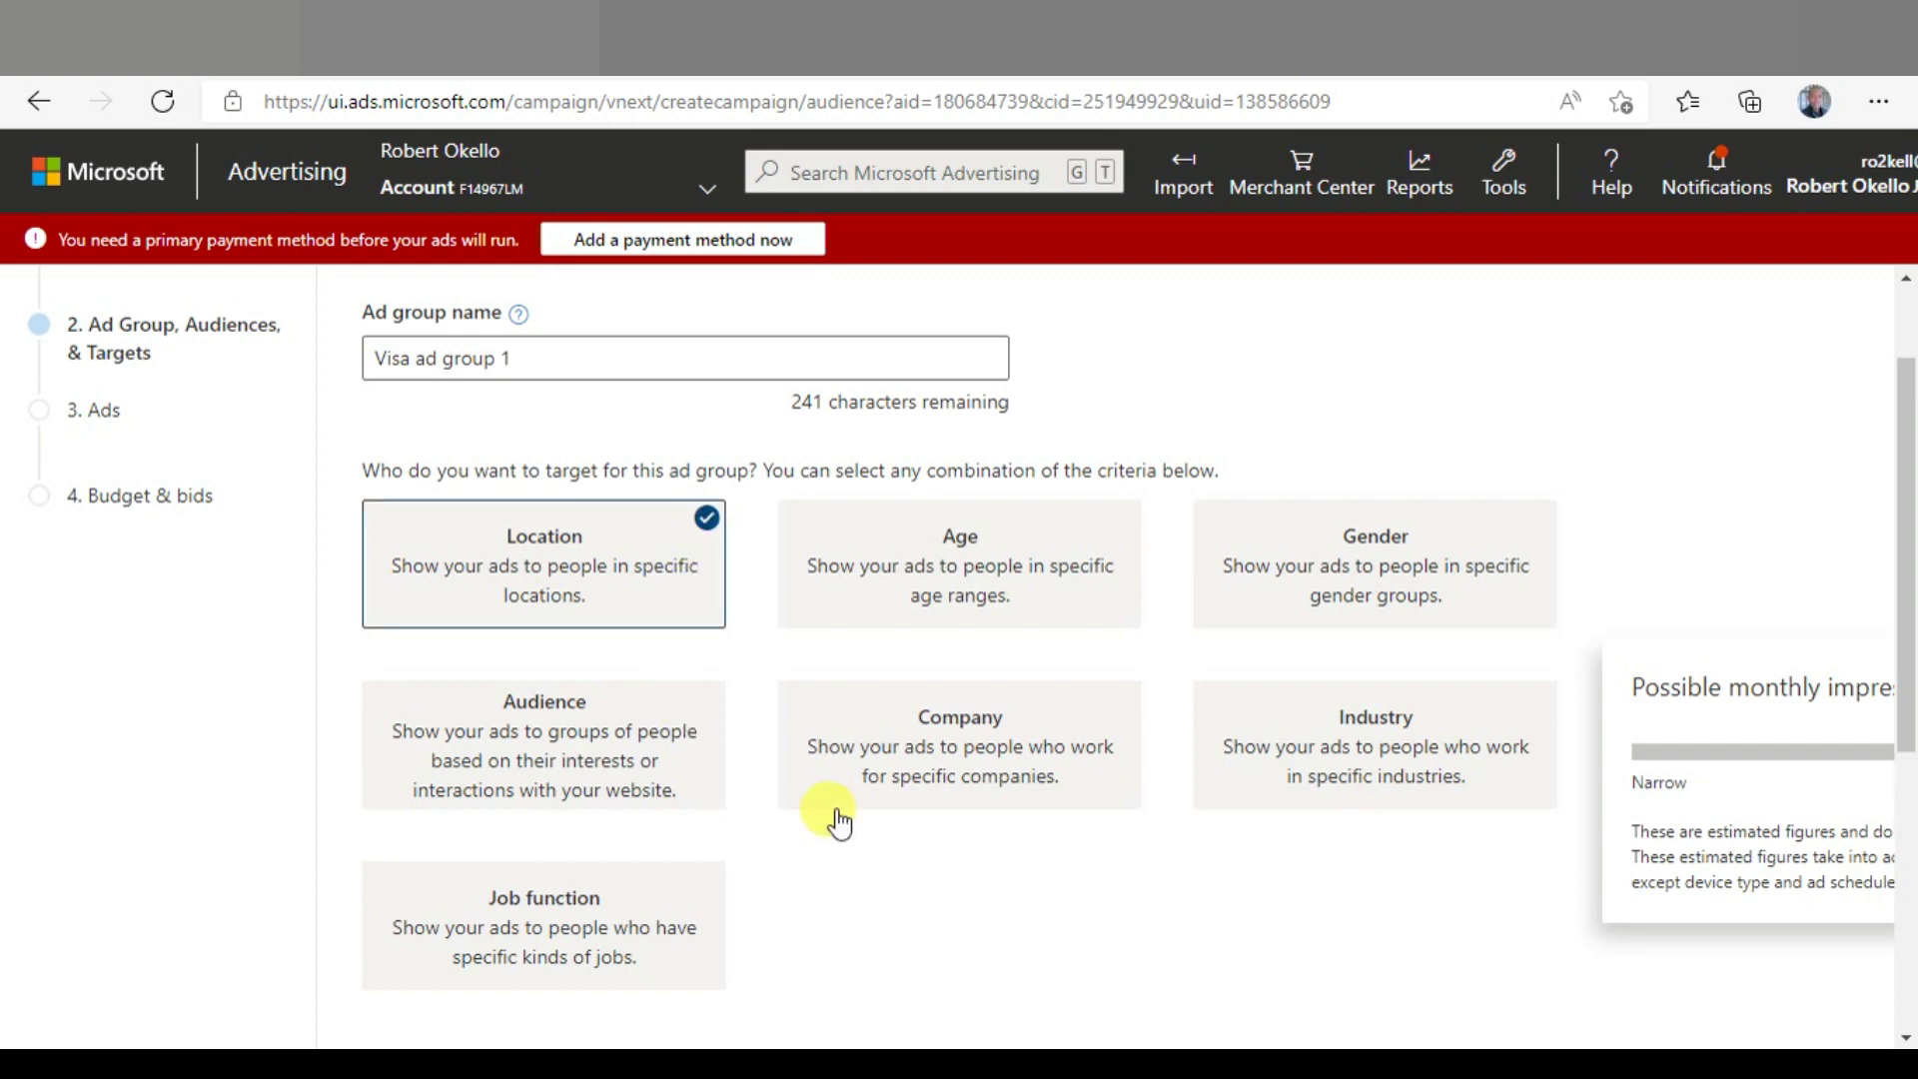
{"action": "scroll", "coordinate": [769, 847], "scroll_direction": "down", "scroll_amount": 1}
{"action": "scroll", "coordinate": [791, 837], "scroll_direction": "down", "scroll_amount": 5}
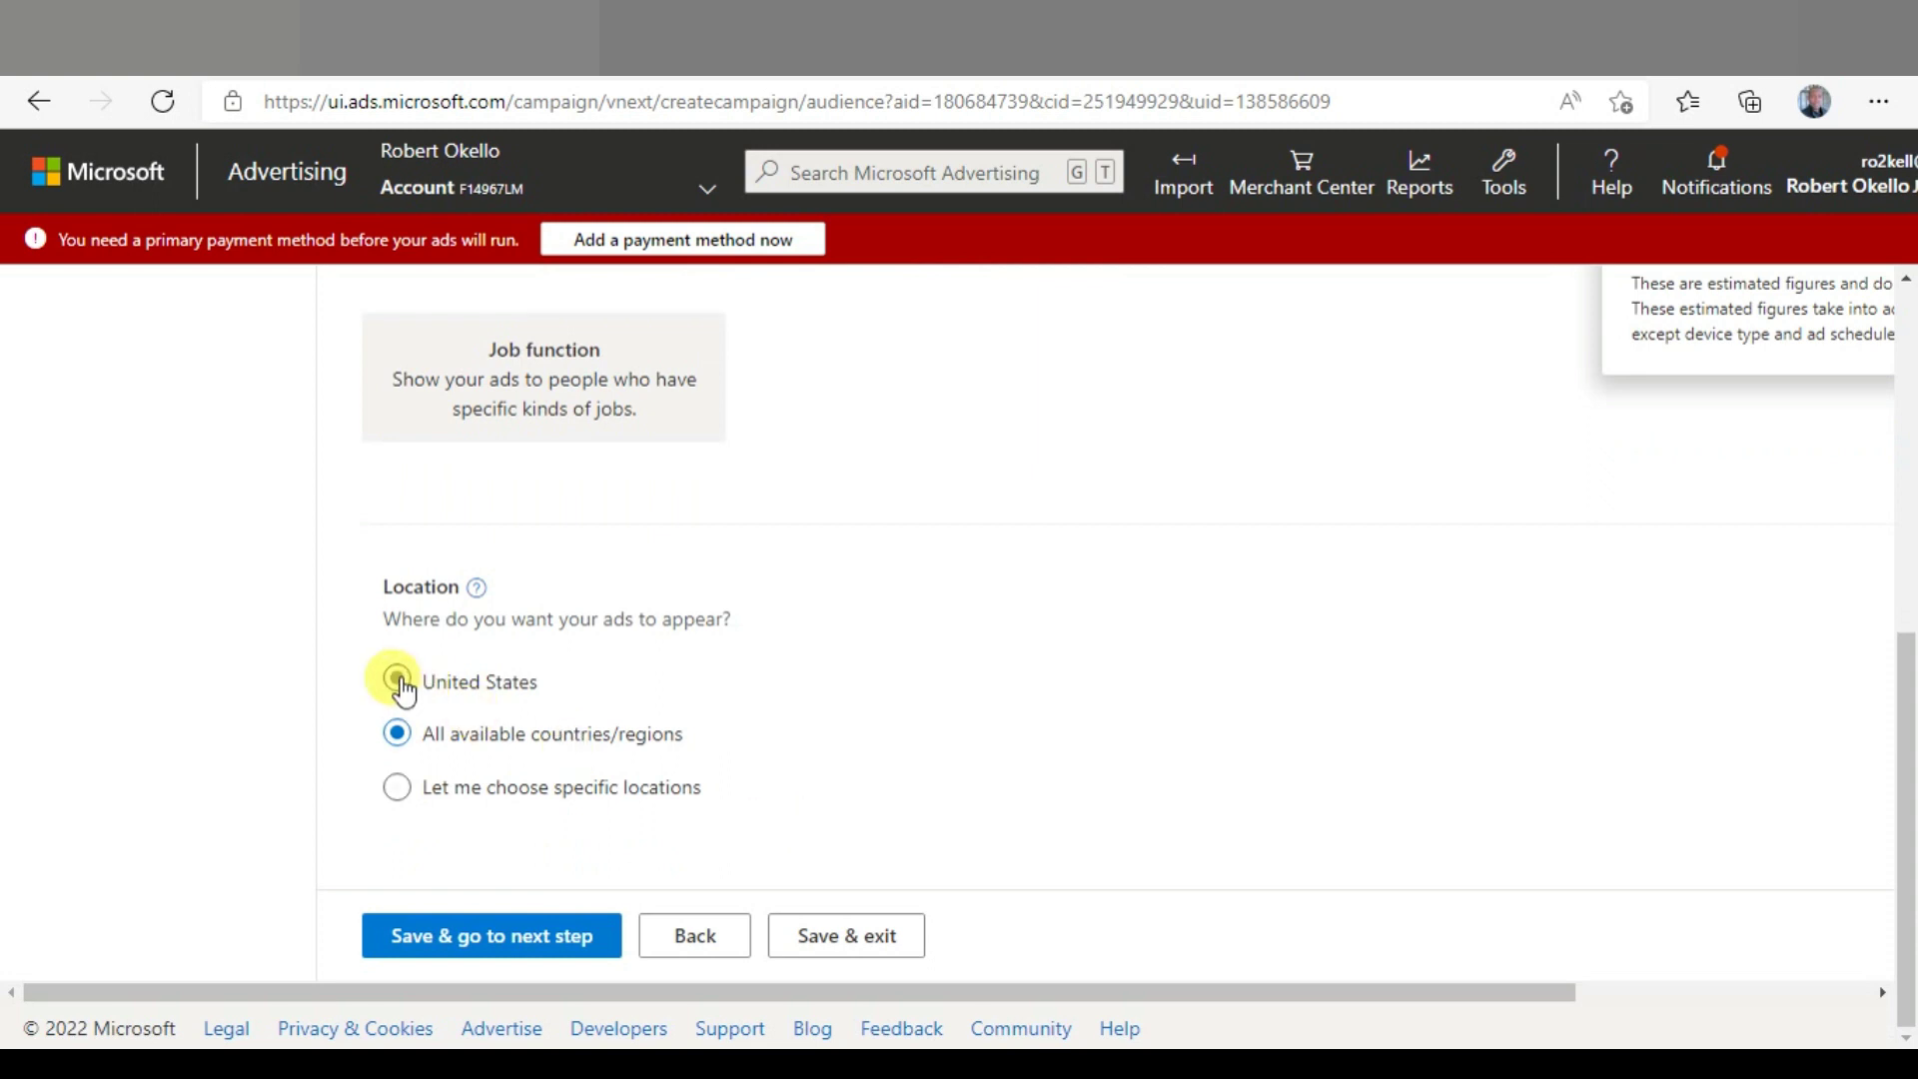
{"action": "left_click", "coordinate": [398, 681]}
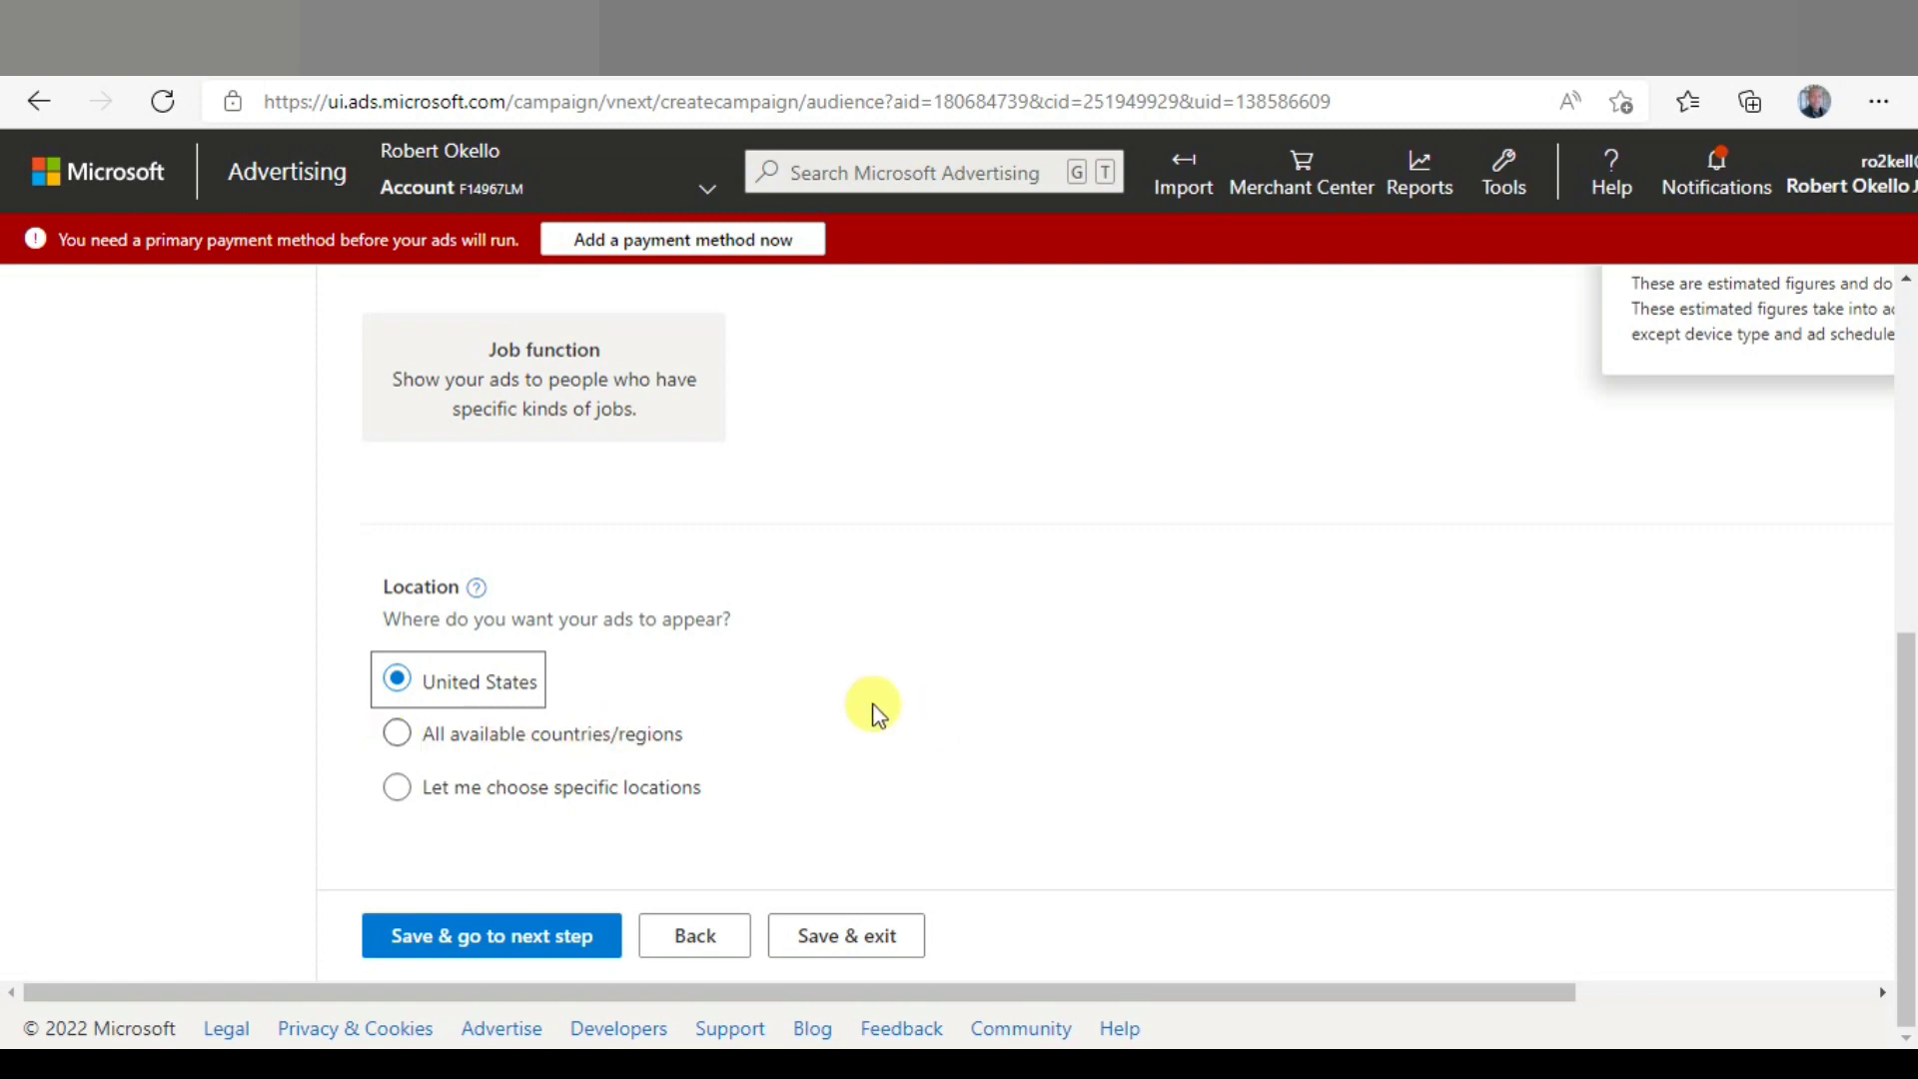
{"action": "left_click", "coordinate": [519, 941]}
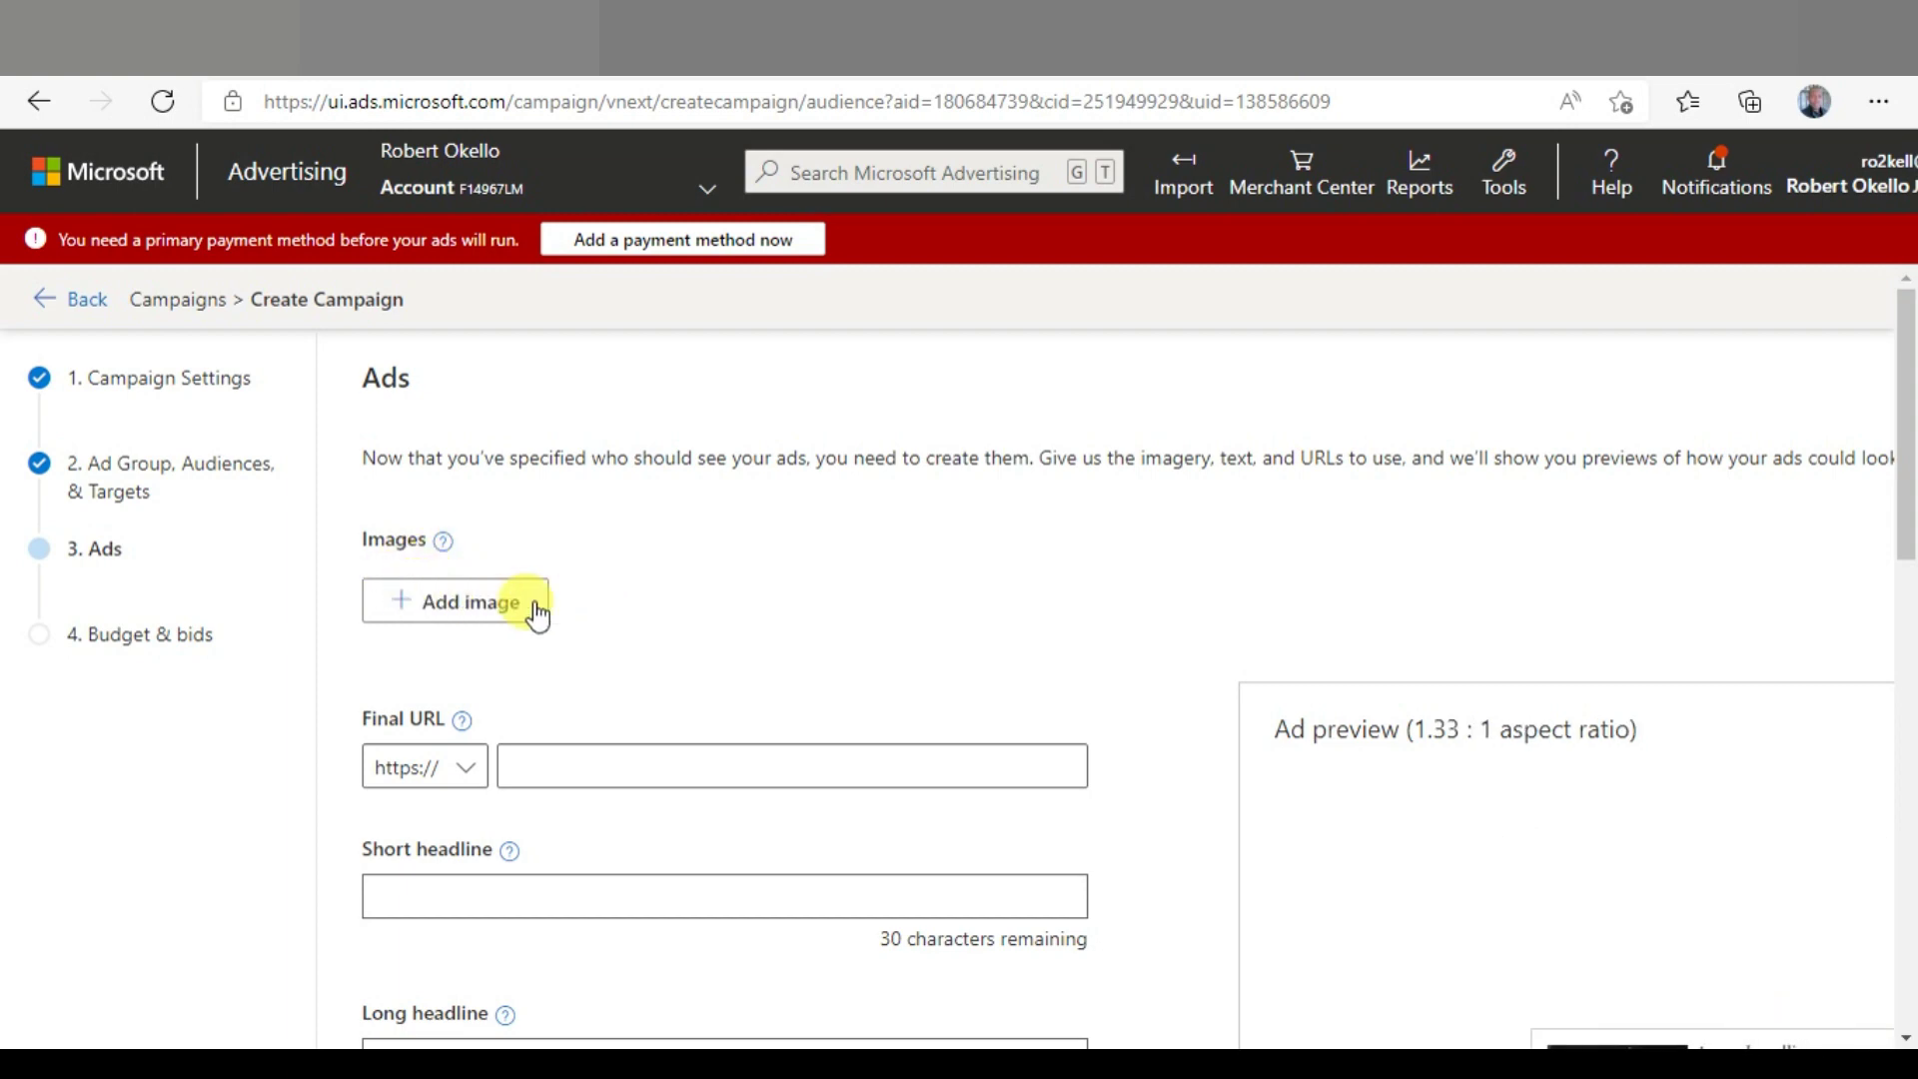
Switch to Chrome and copy the URL of the "Win a $500 Visa Gift Card!" landing page for the ad's Final URL
{"action": "scroll", "coordinate": [585, 589], "scroll_direction": "down", "scroll_amount": 3}
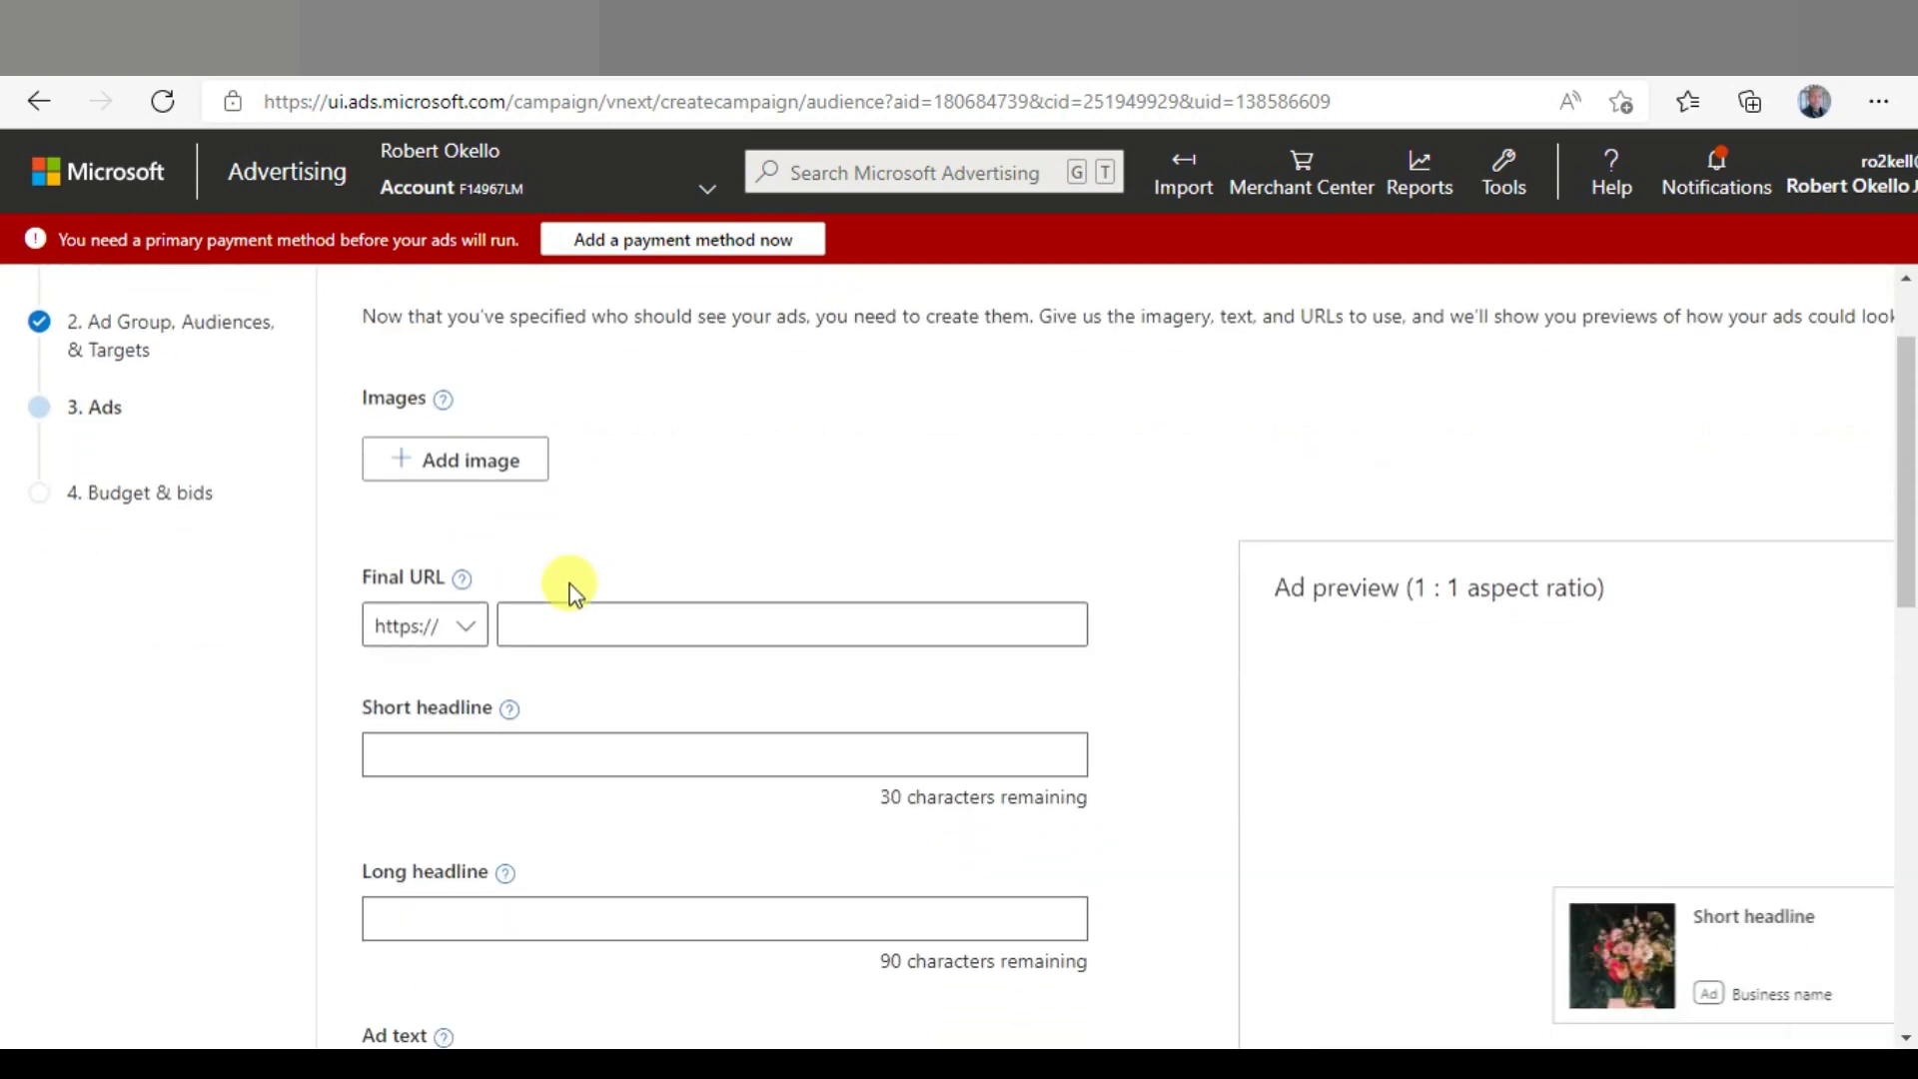
{"action": "left_click", "coordinate": [556, 532]}
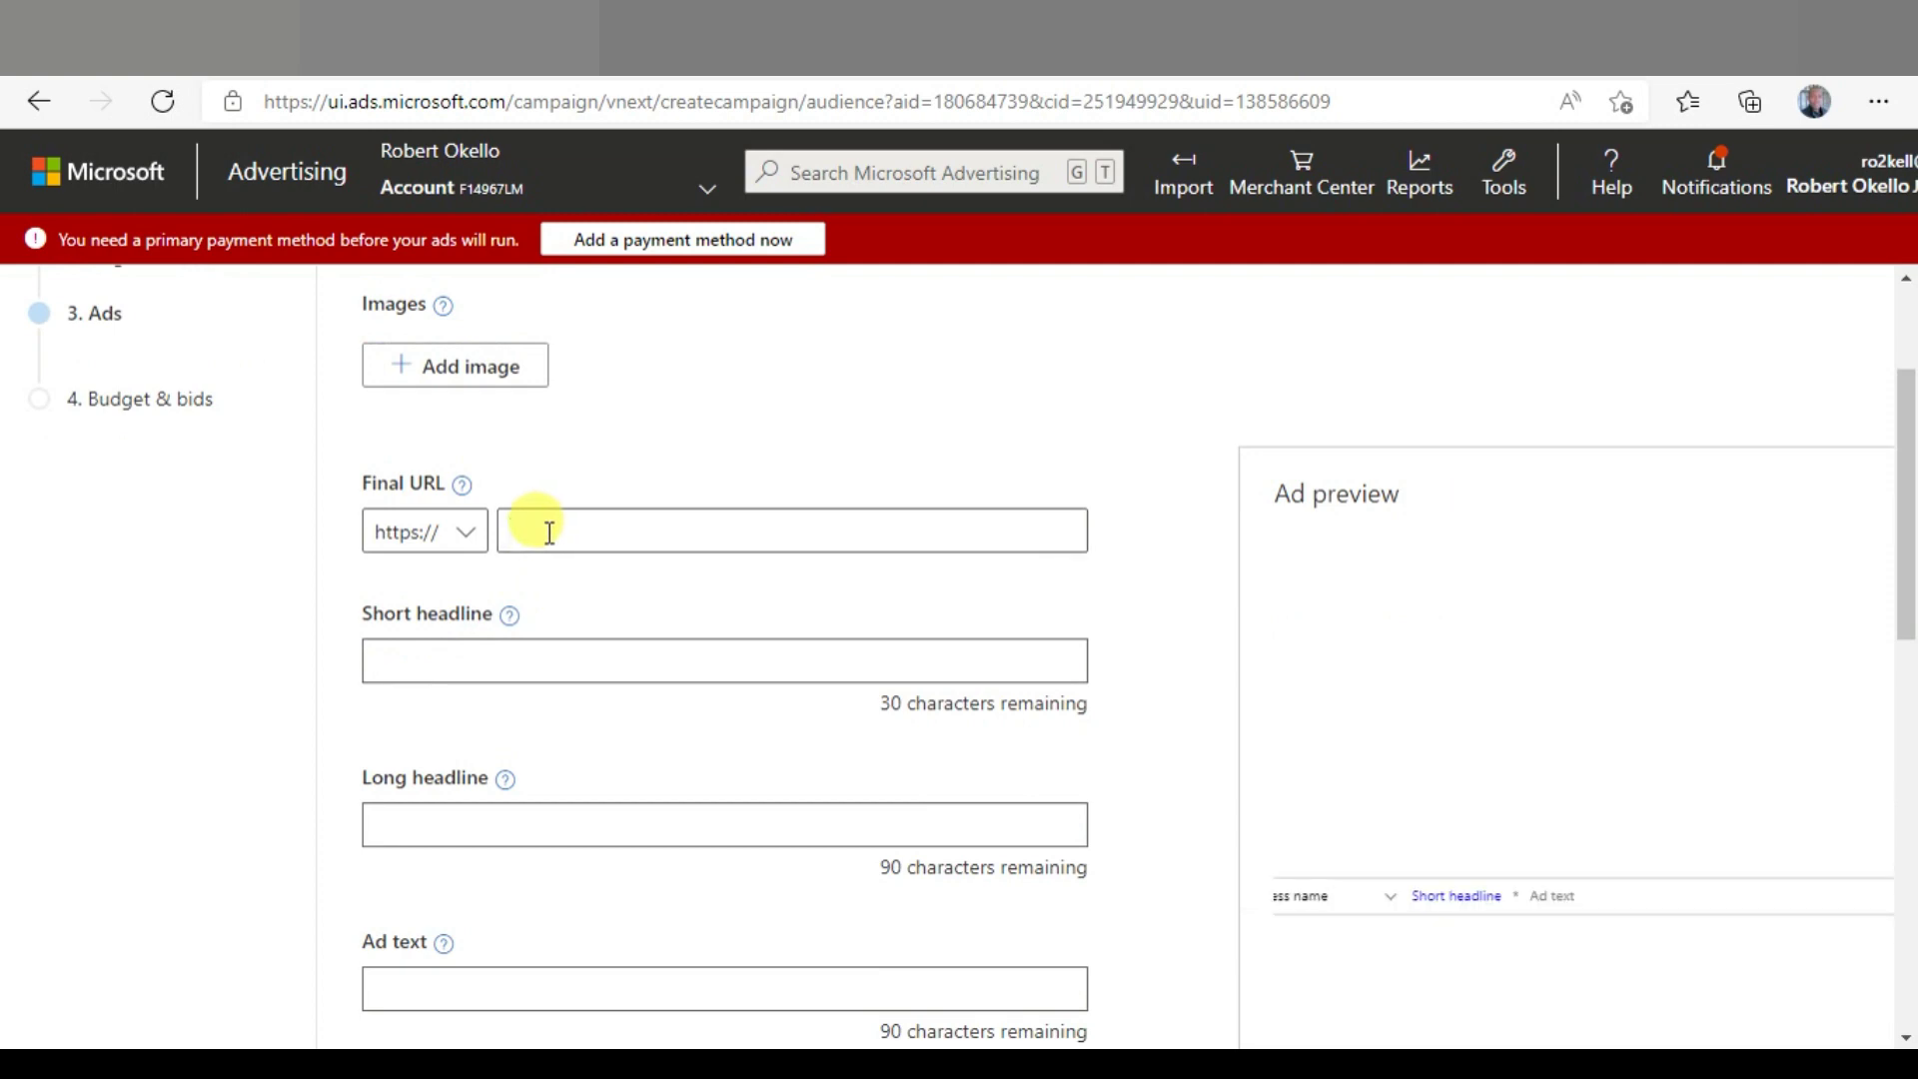
{"action": "left_click", "coordinate": [376, 1064]}
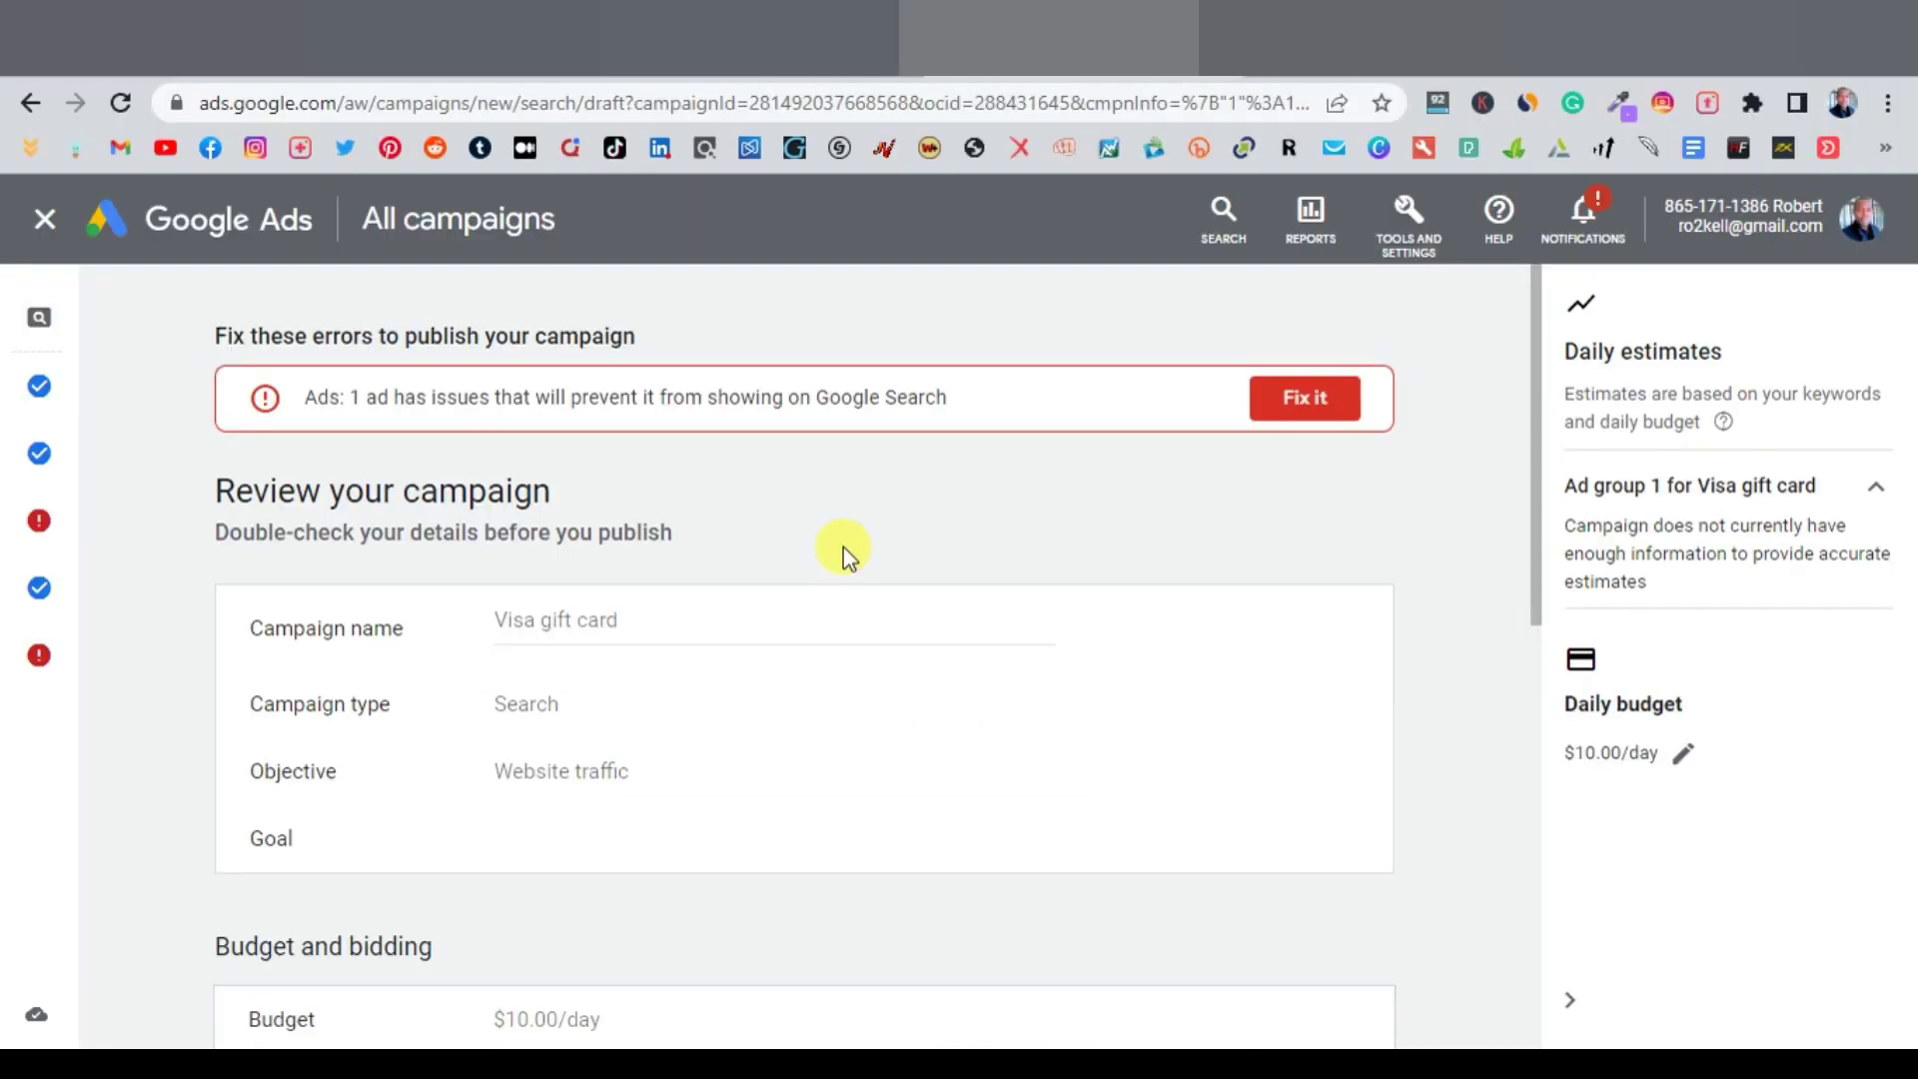
{"action": "left_click", "coordinate": [749, 40]}
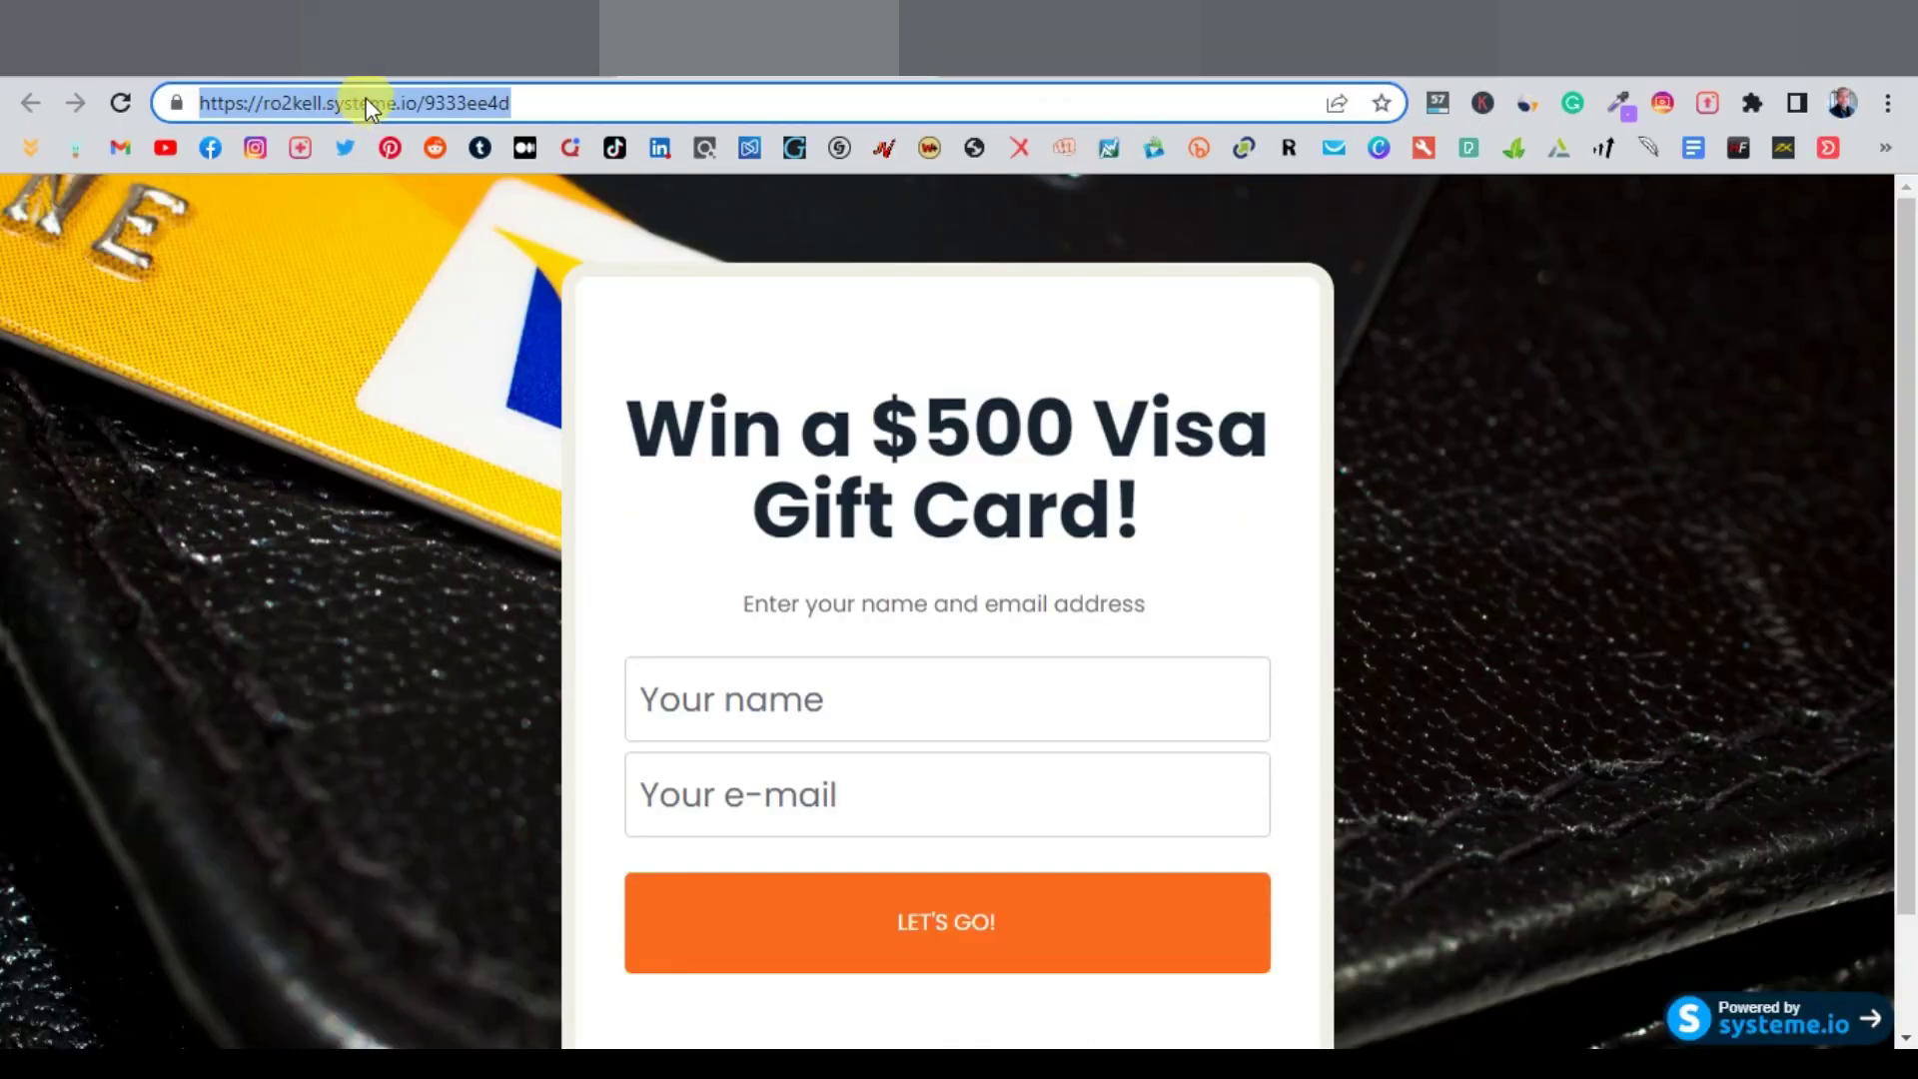
{"action": "right_click", "coordinate": [365, 98]}
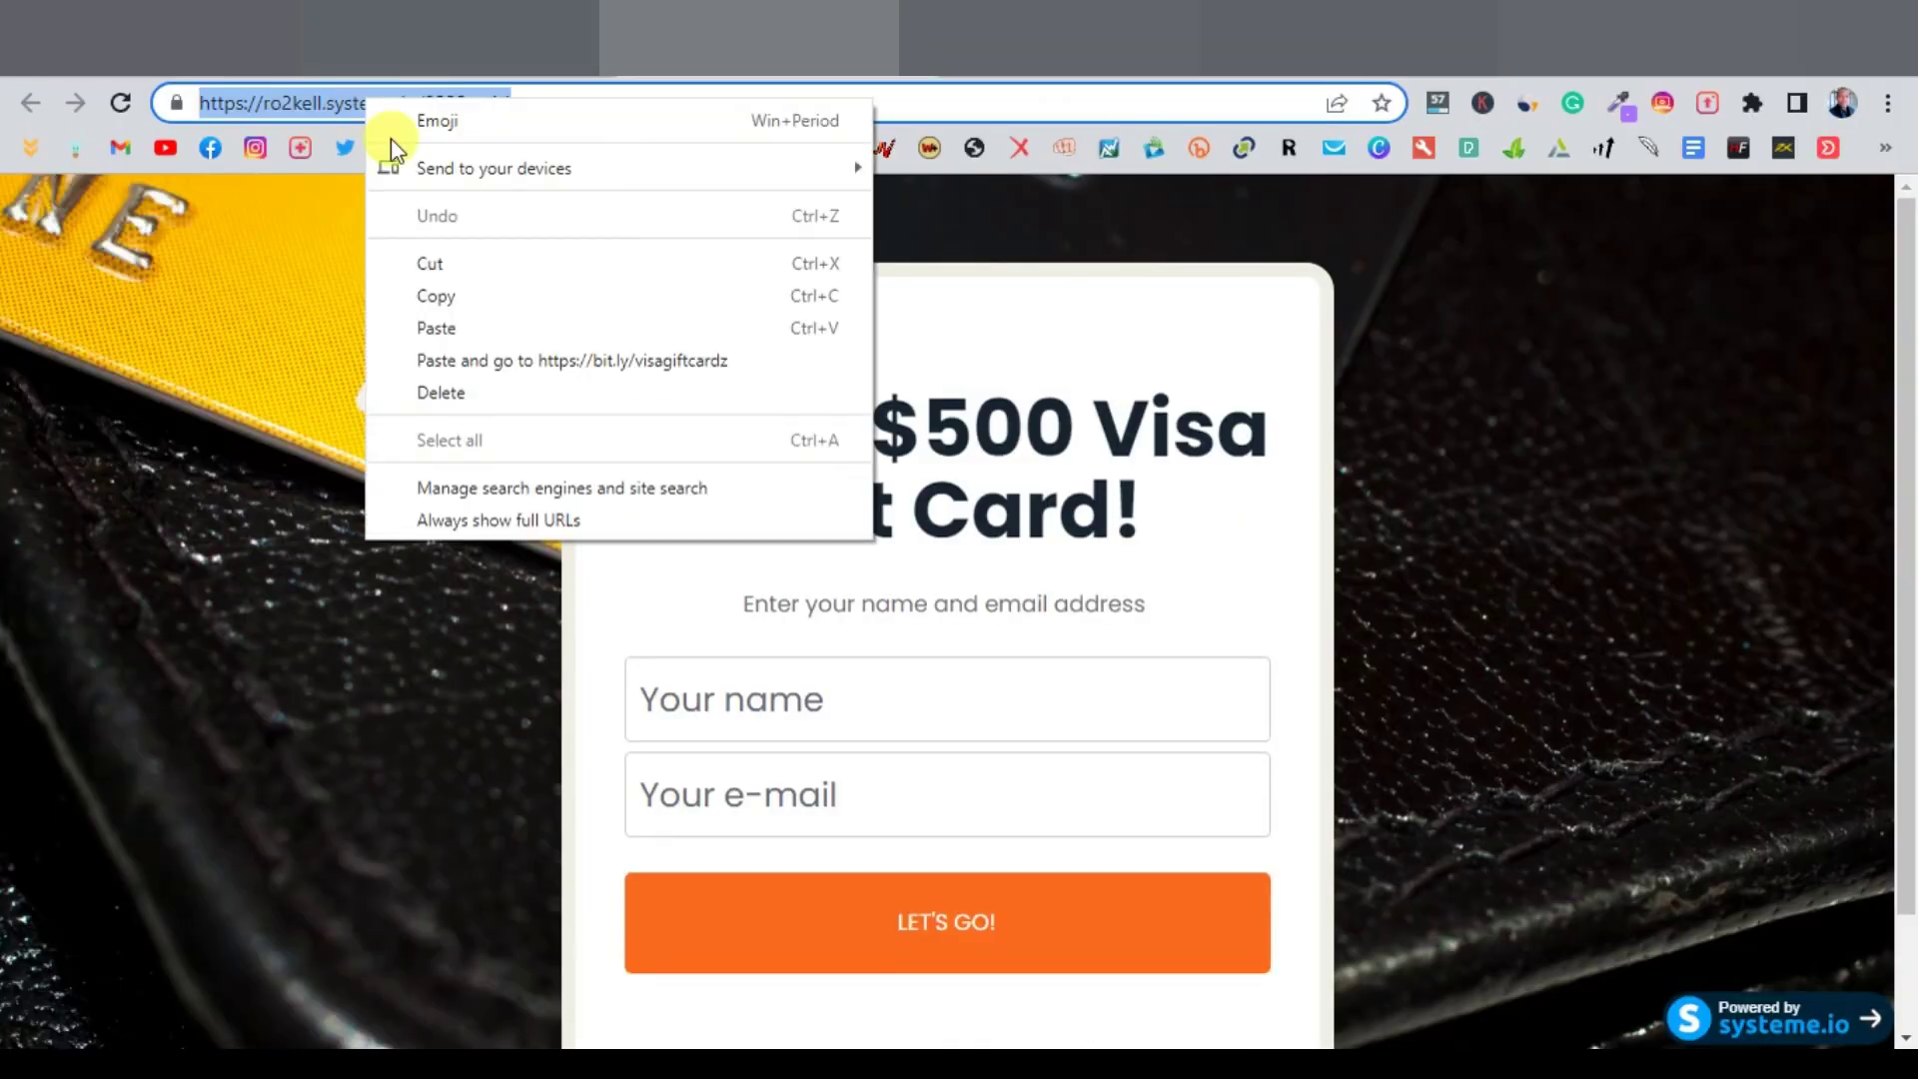
{"action": "left_click", "coordinate": [450, 296]}
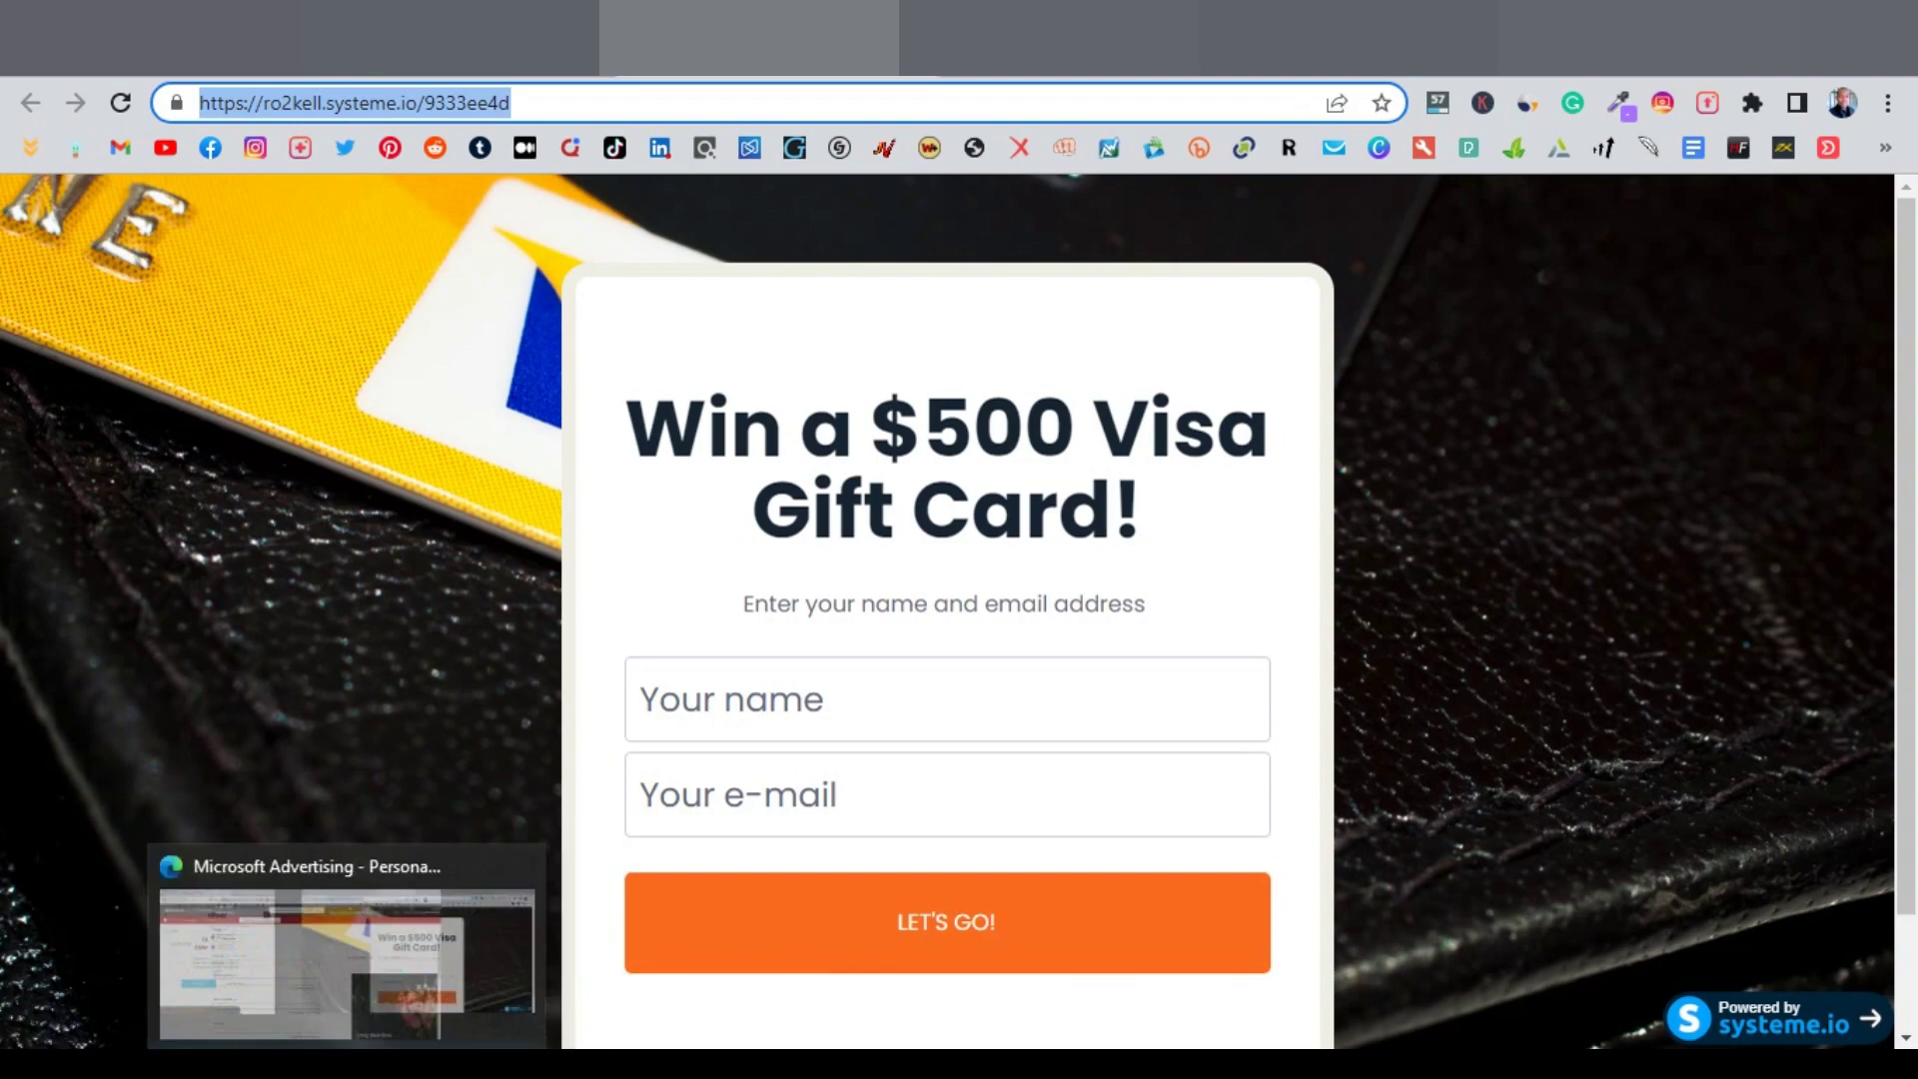
Return to Microsoft Advertising in Edge and paste the copied landing page address as the ad's Final URL
{"action": "left_click", "coordinate": [347, 1064]}
{"action": "left_click", "coordinate": [524, 533]}
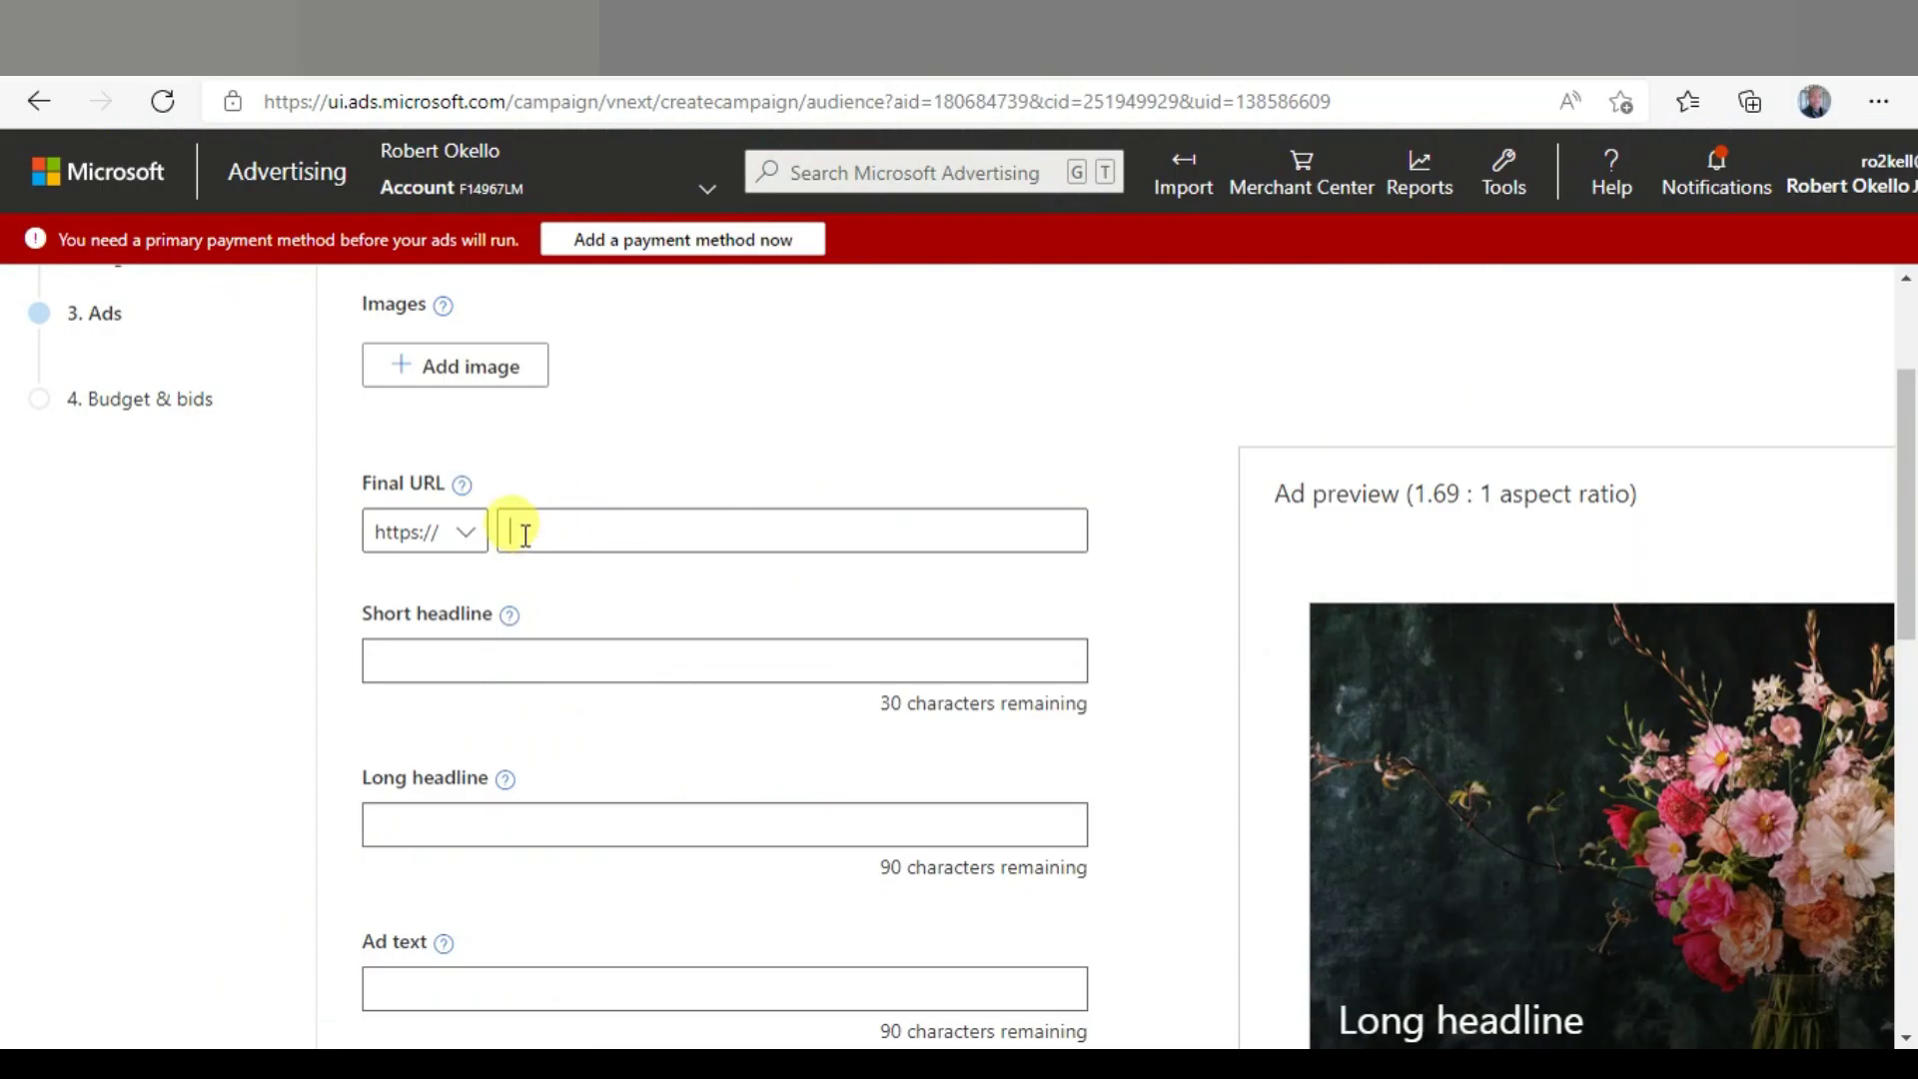
{"action": "right_click", "coordinate": [524, 537]}
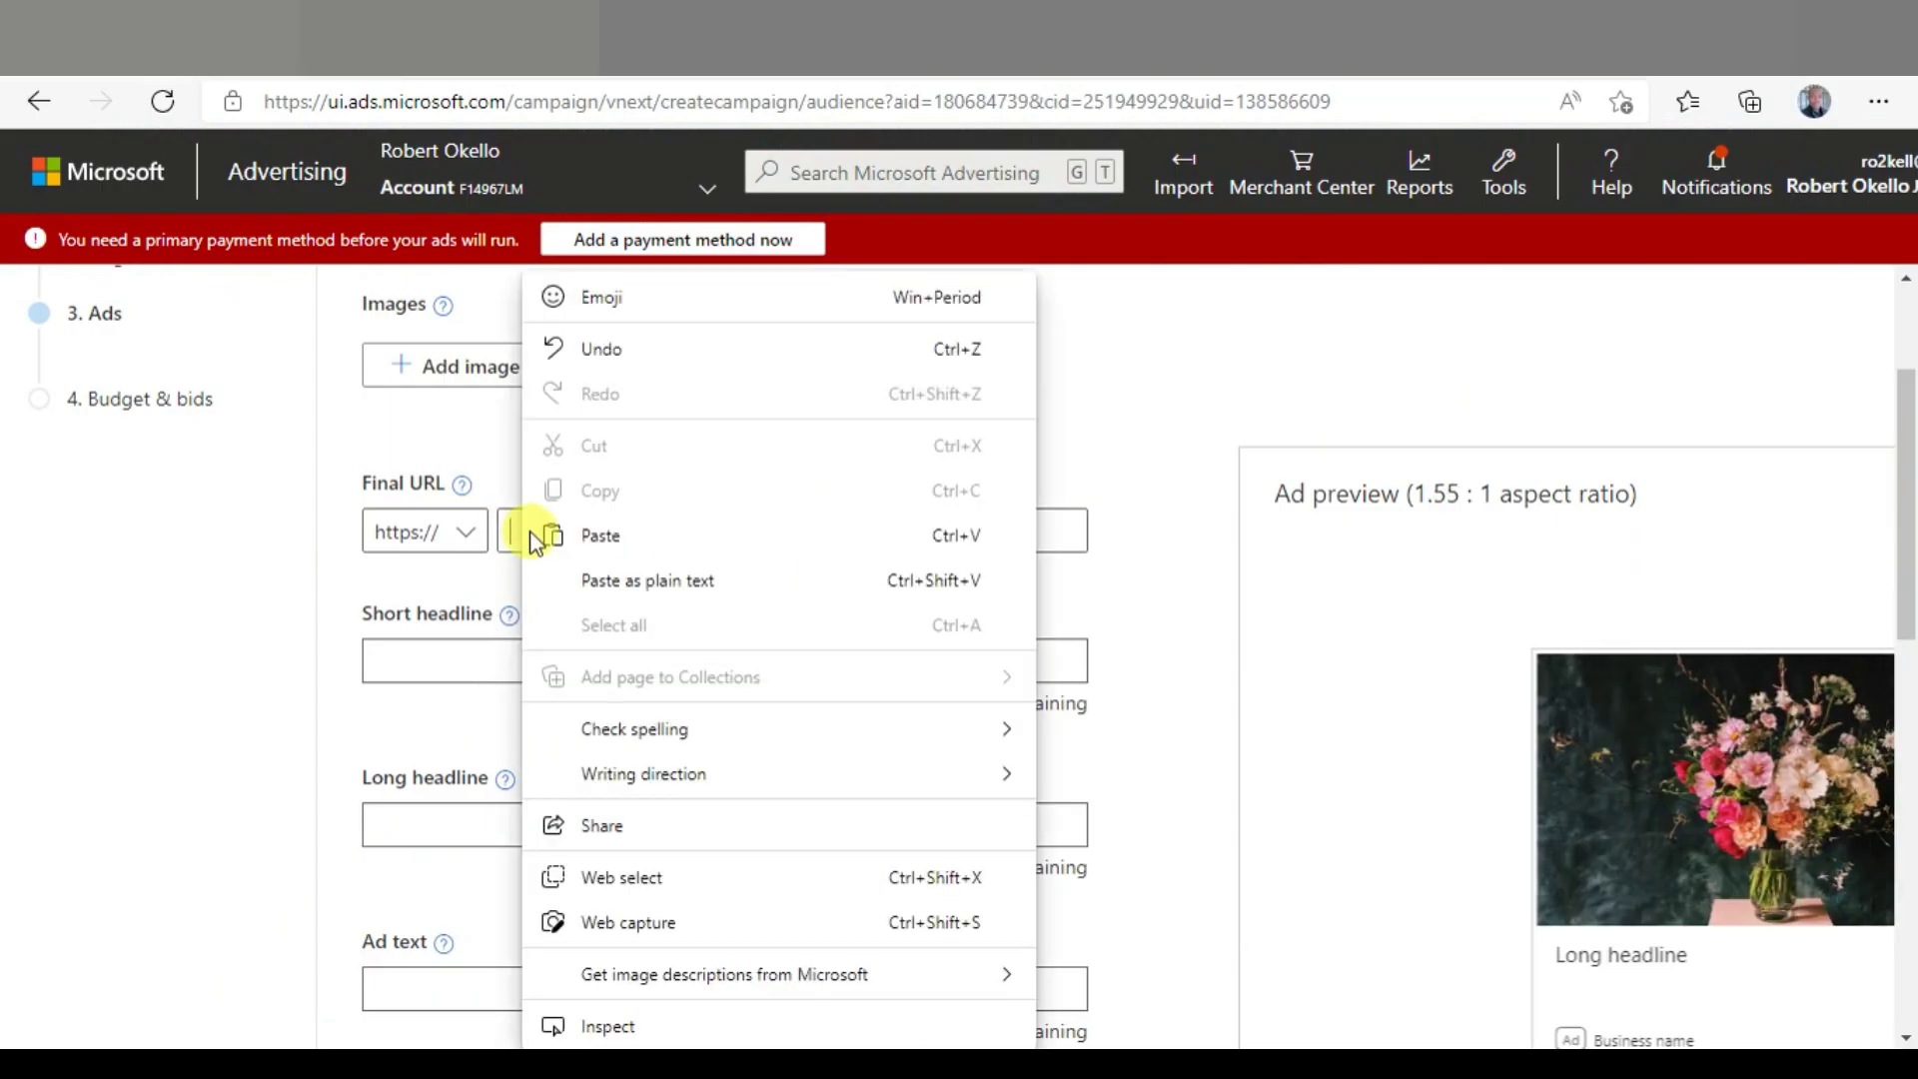
{"action": "left_click", "coordinate": [625, 535]}
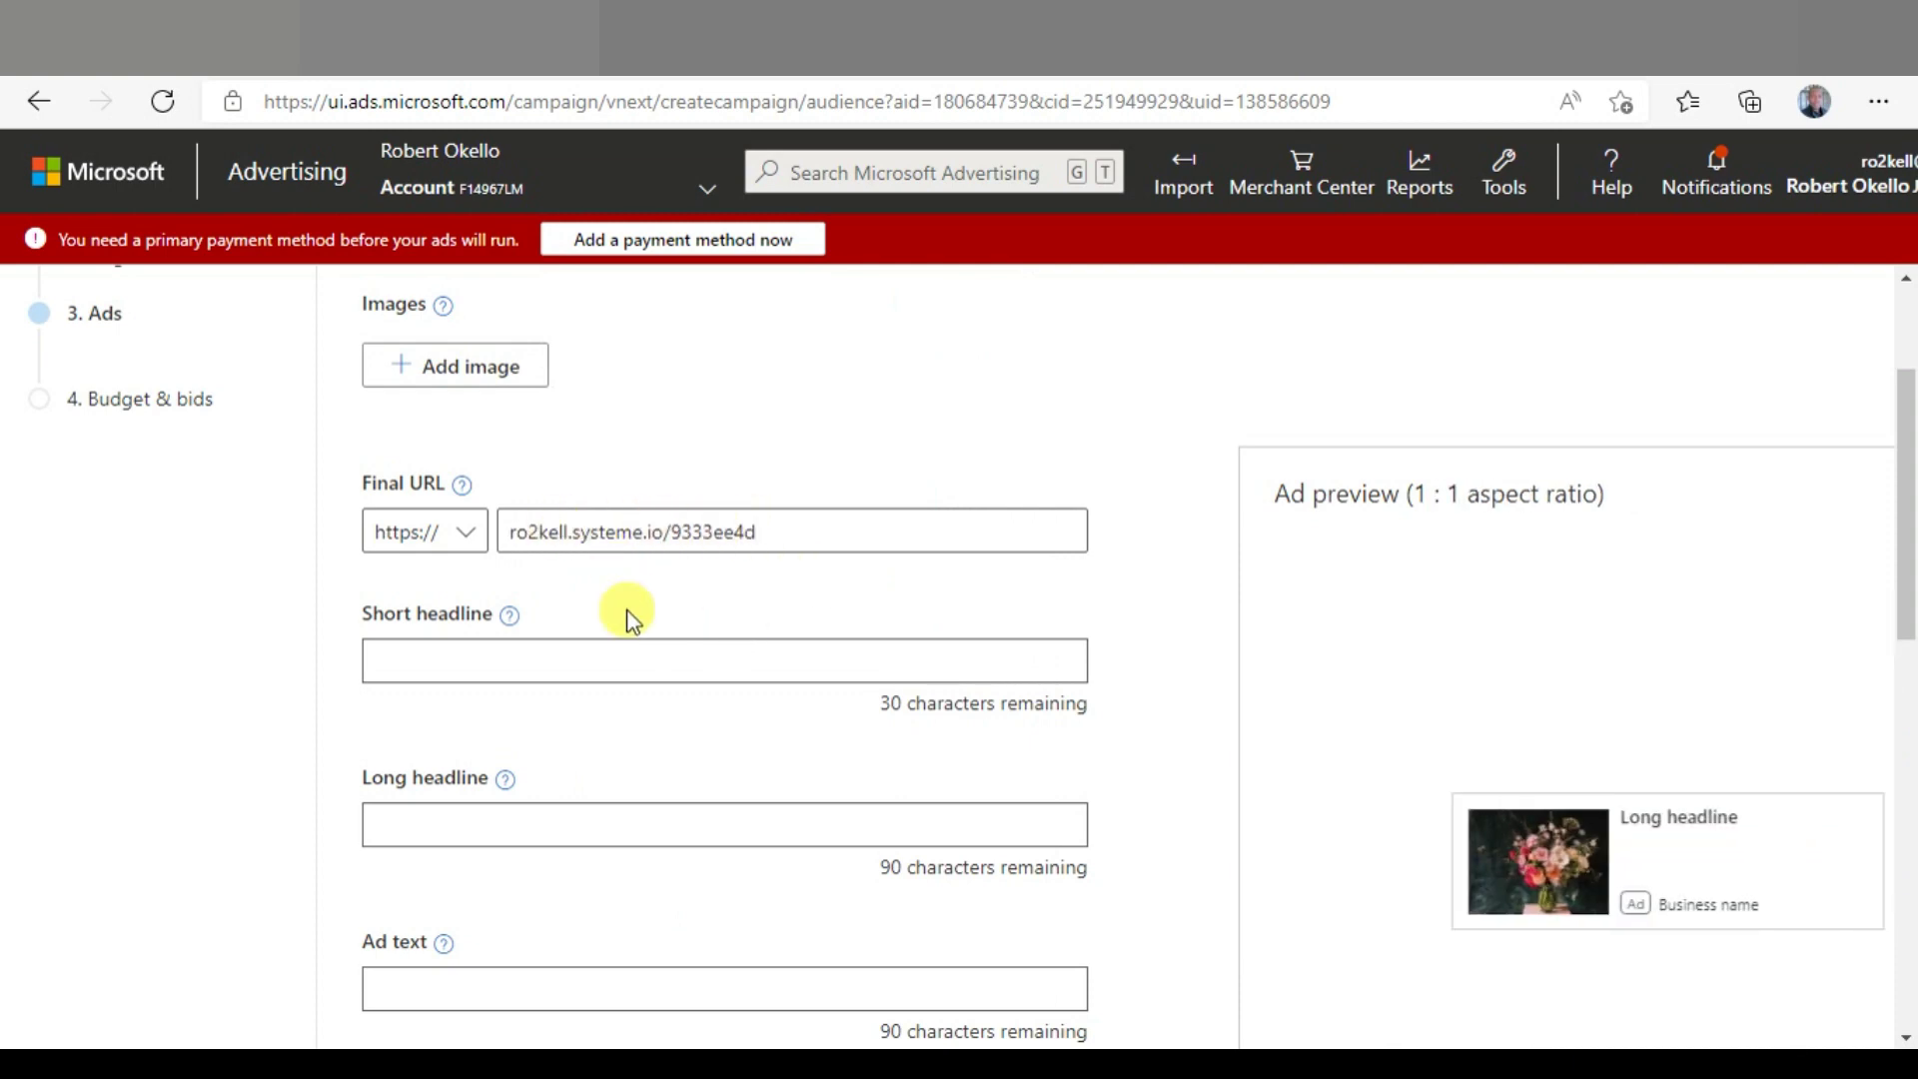
Enter short headline "Win a $500 visa gift card", long headline "Get a chance to win a $500 Visa Gift Card", and ad text about this limited opportunity
{"action": "scroll", "coordinate": [476, 573], "scroll_direction": "down", "scroll_amount": 1}
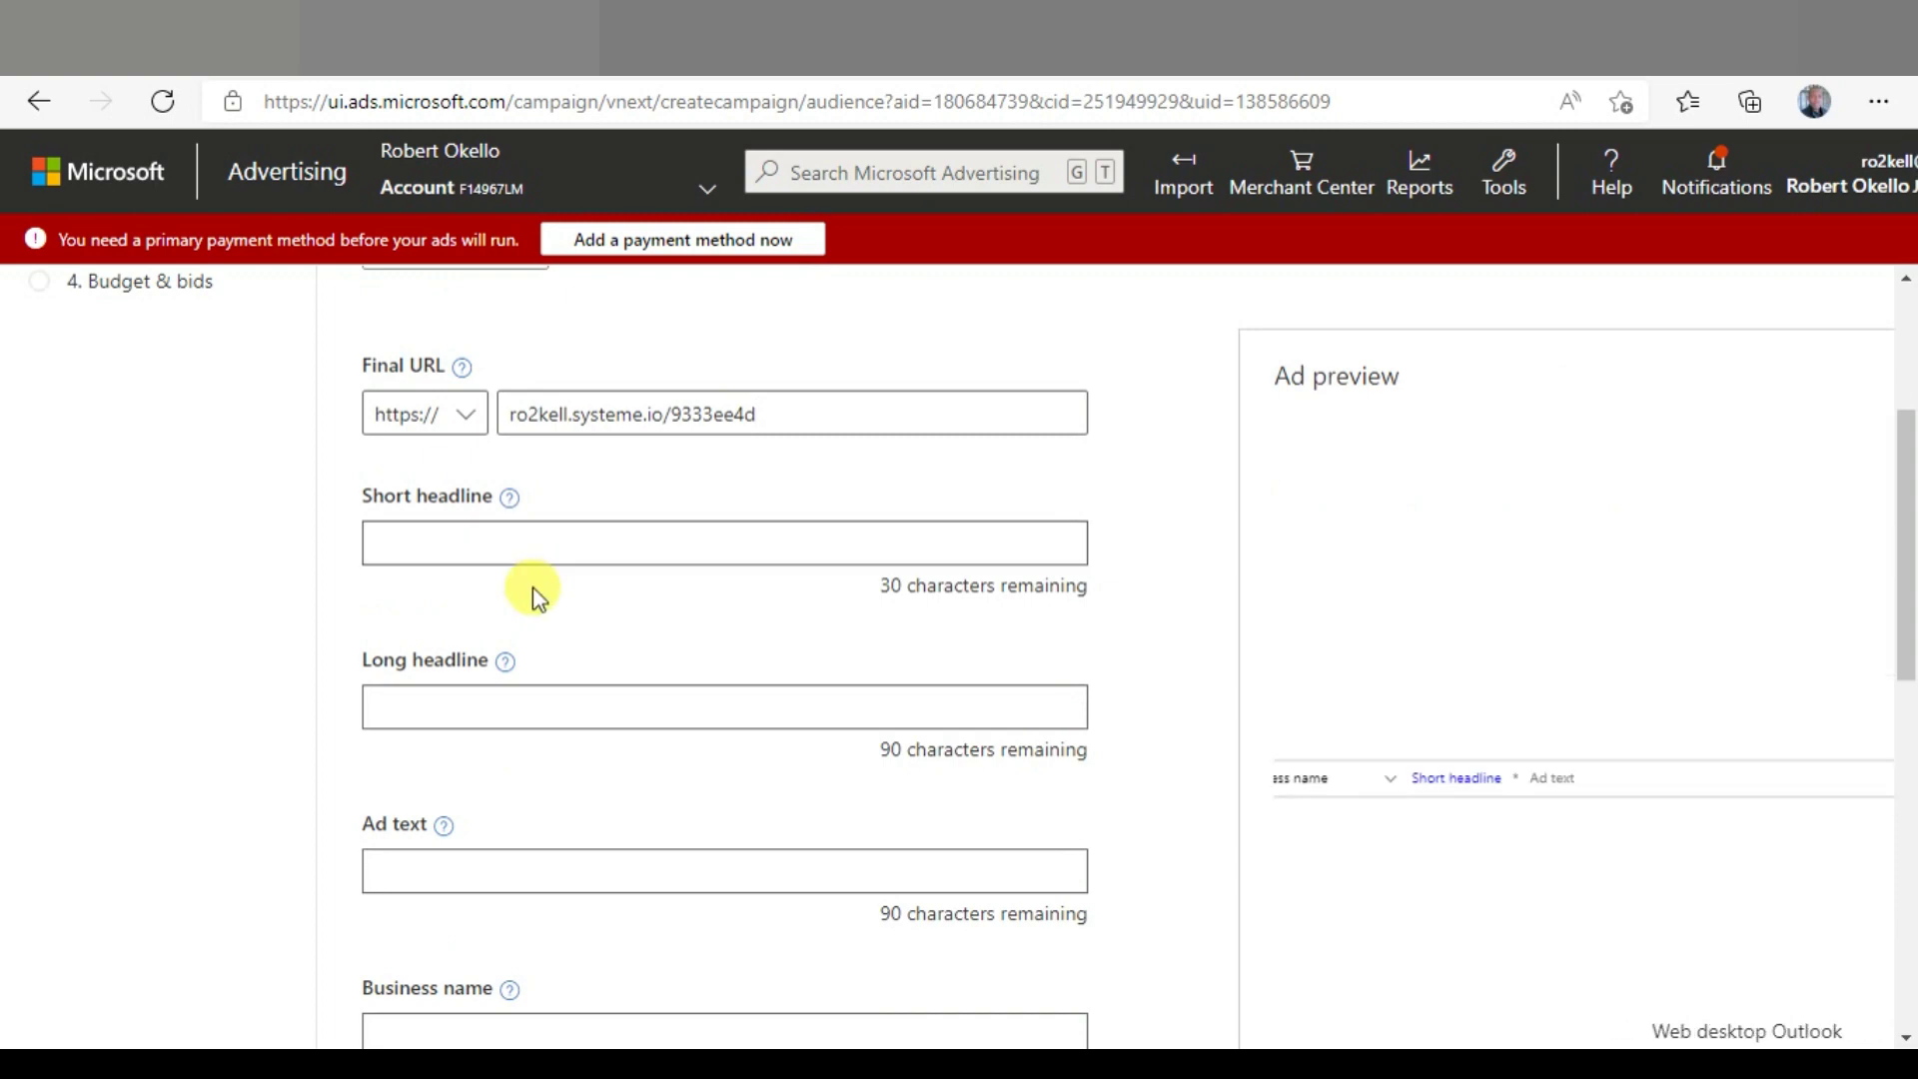
{"action": "left_click", "coordinate": [504, 537]}
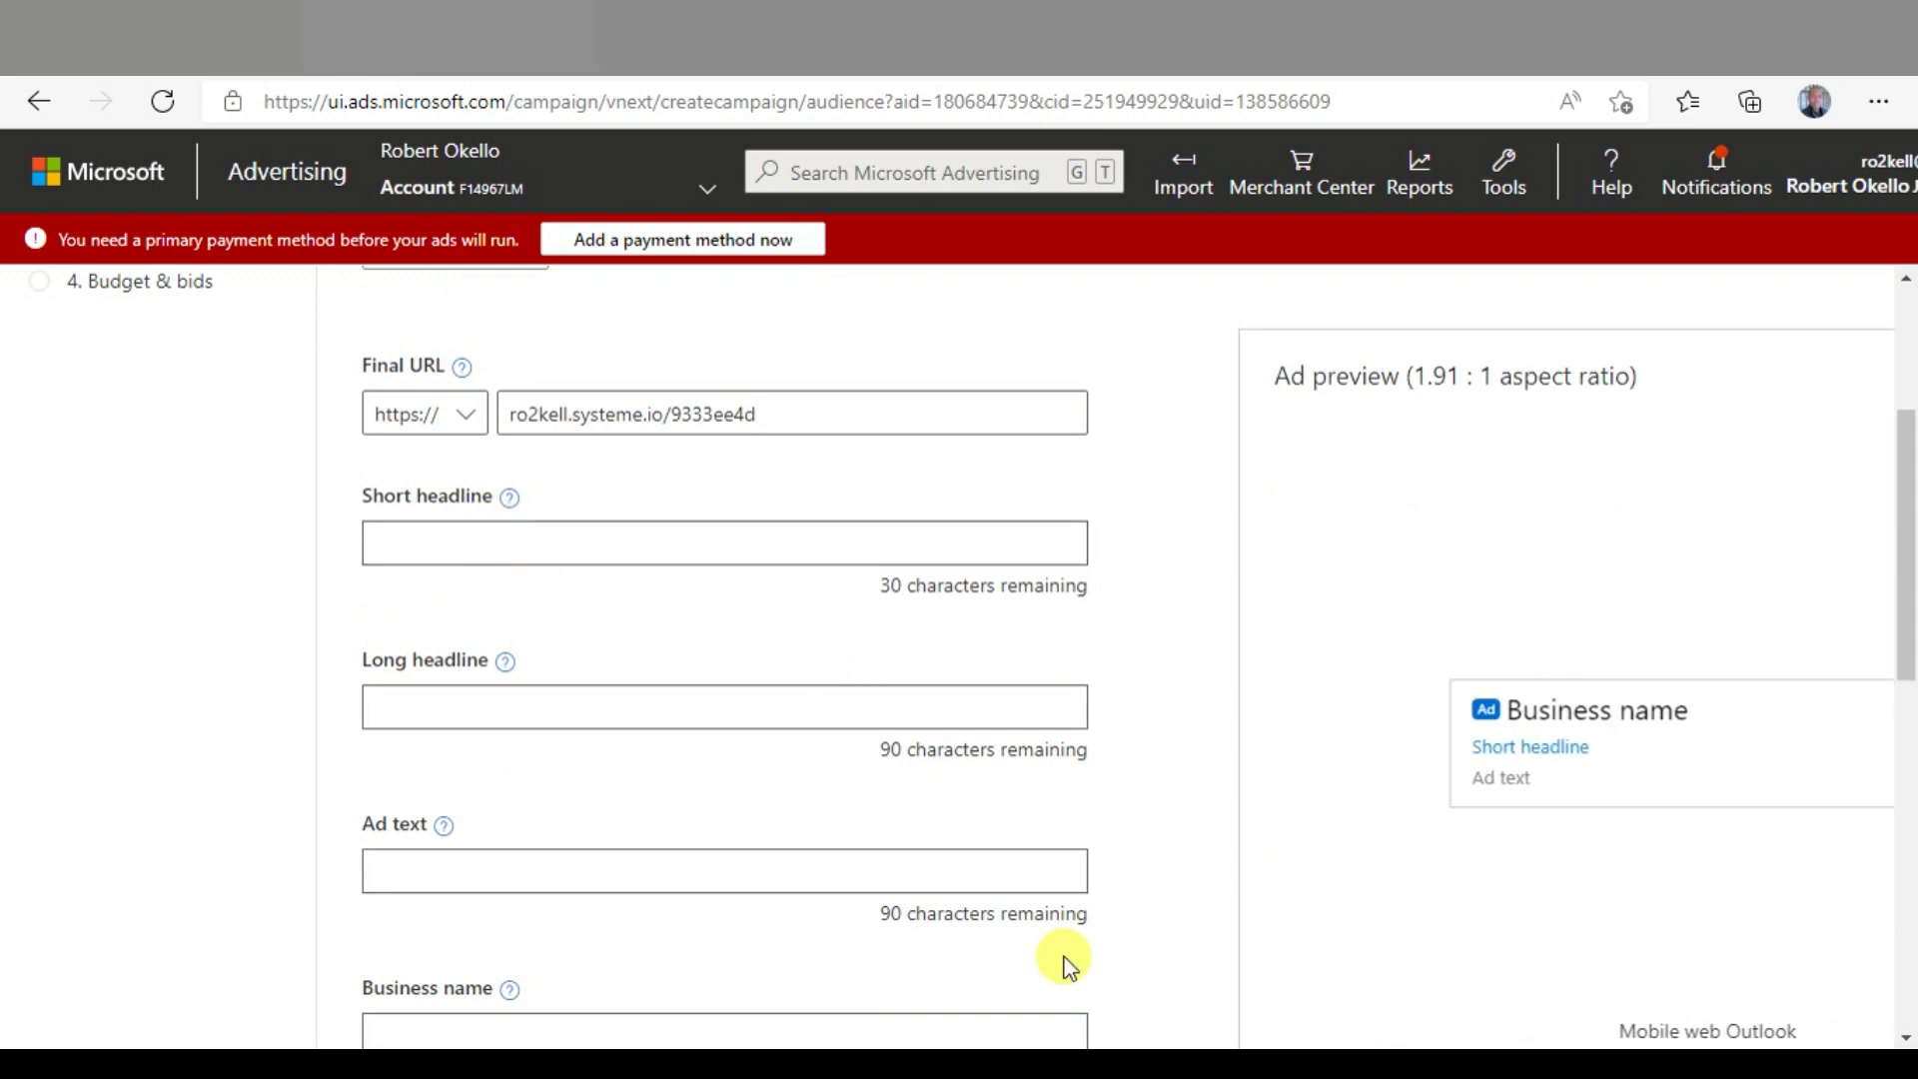
{"action": "key", "text": "super+ctrl+o"}
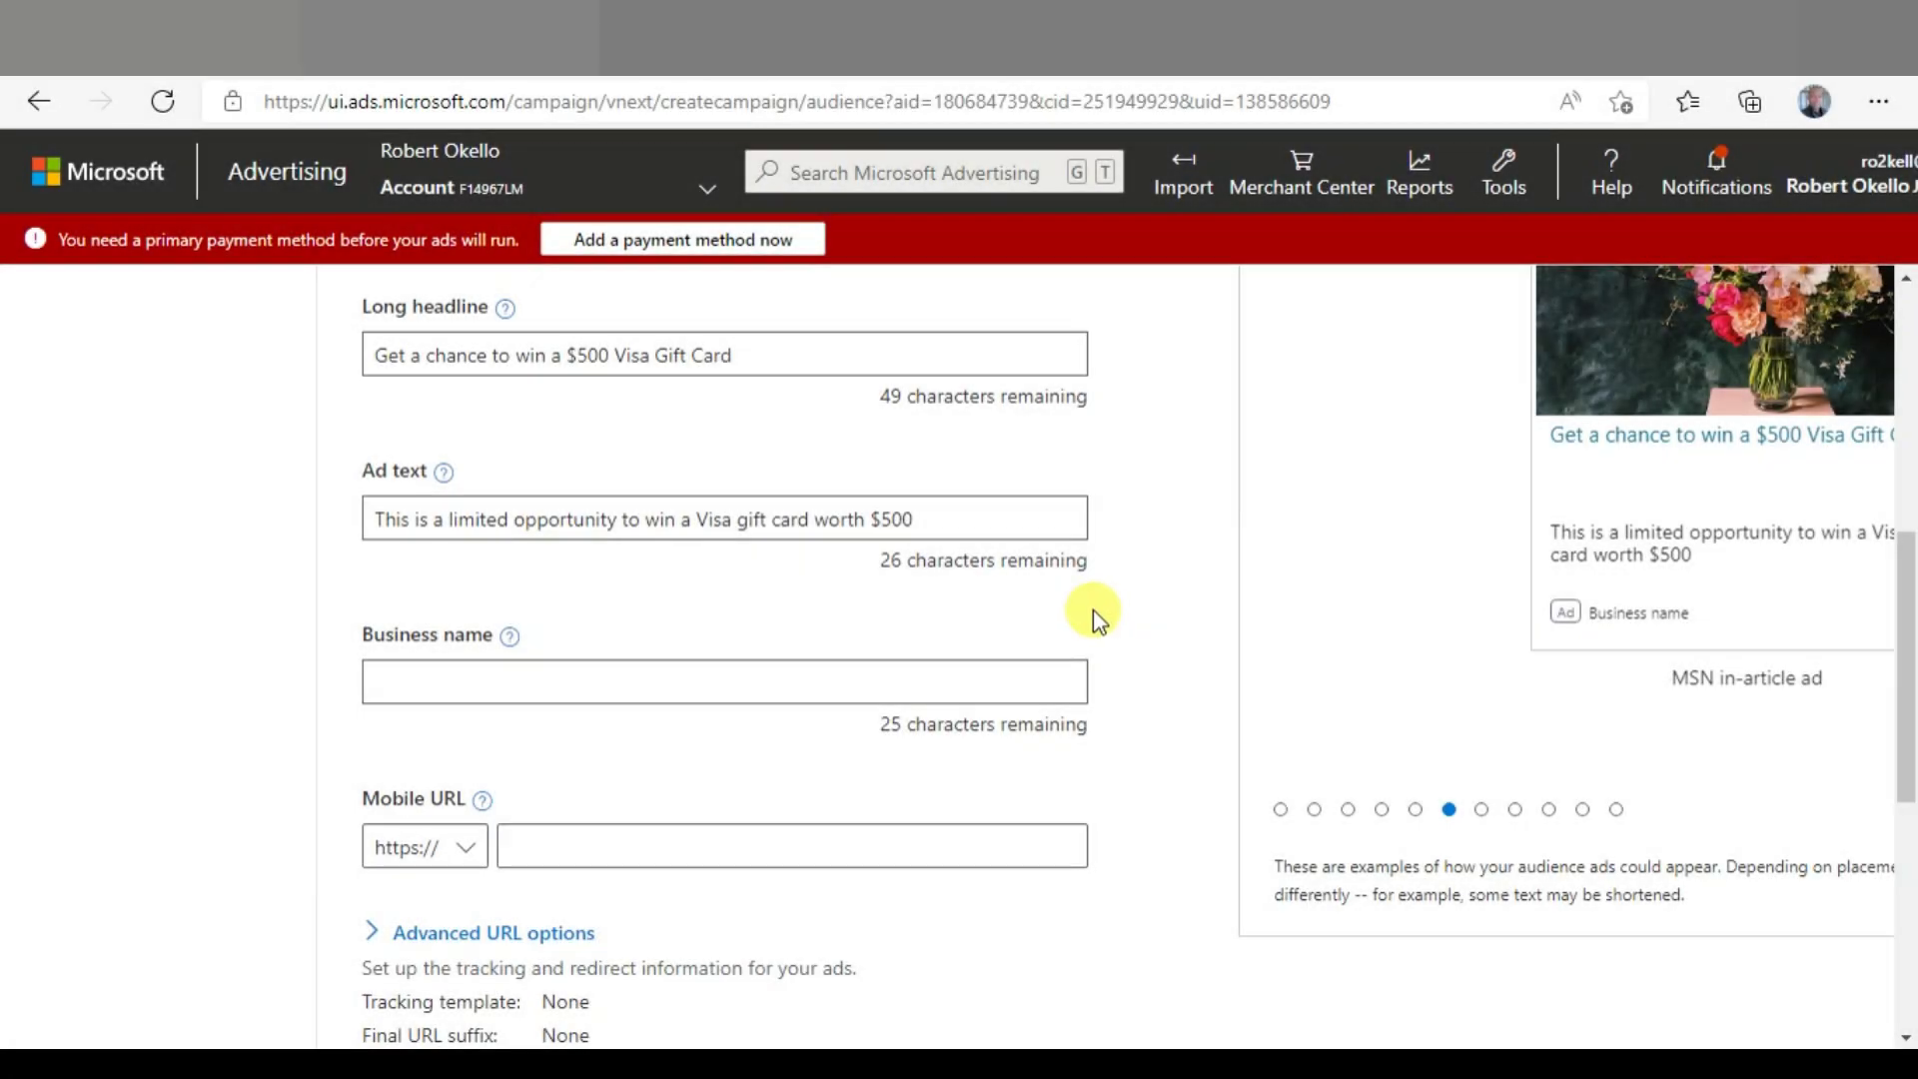
{"action": "scroll", "coordinate": [1093, 612], "scroll_direction": "up", "scroll_amount": 2}
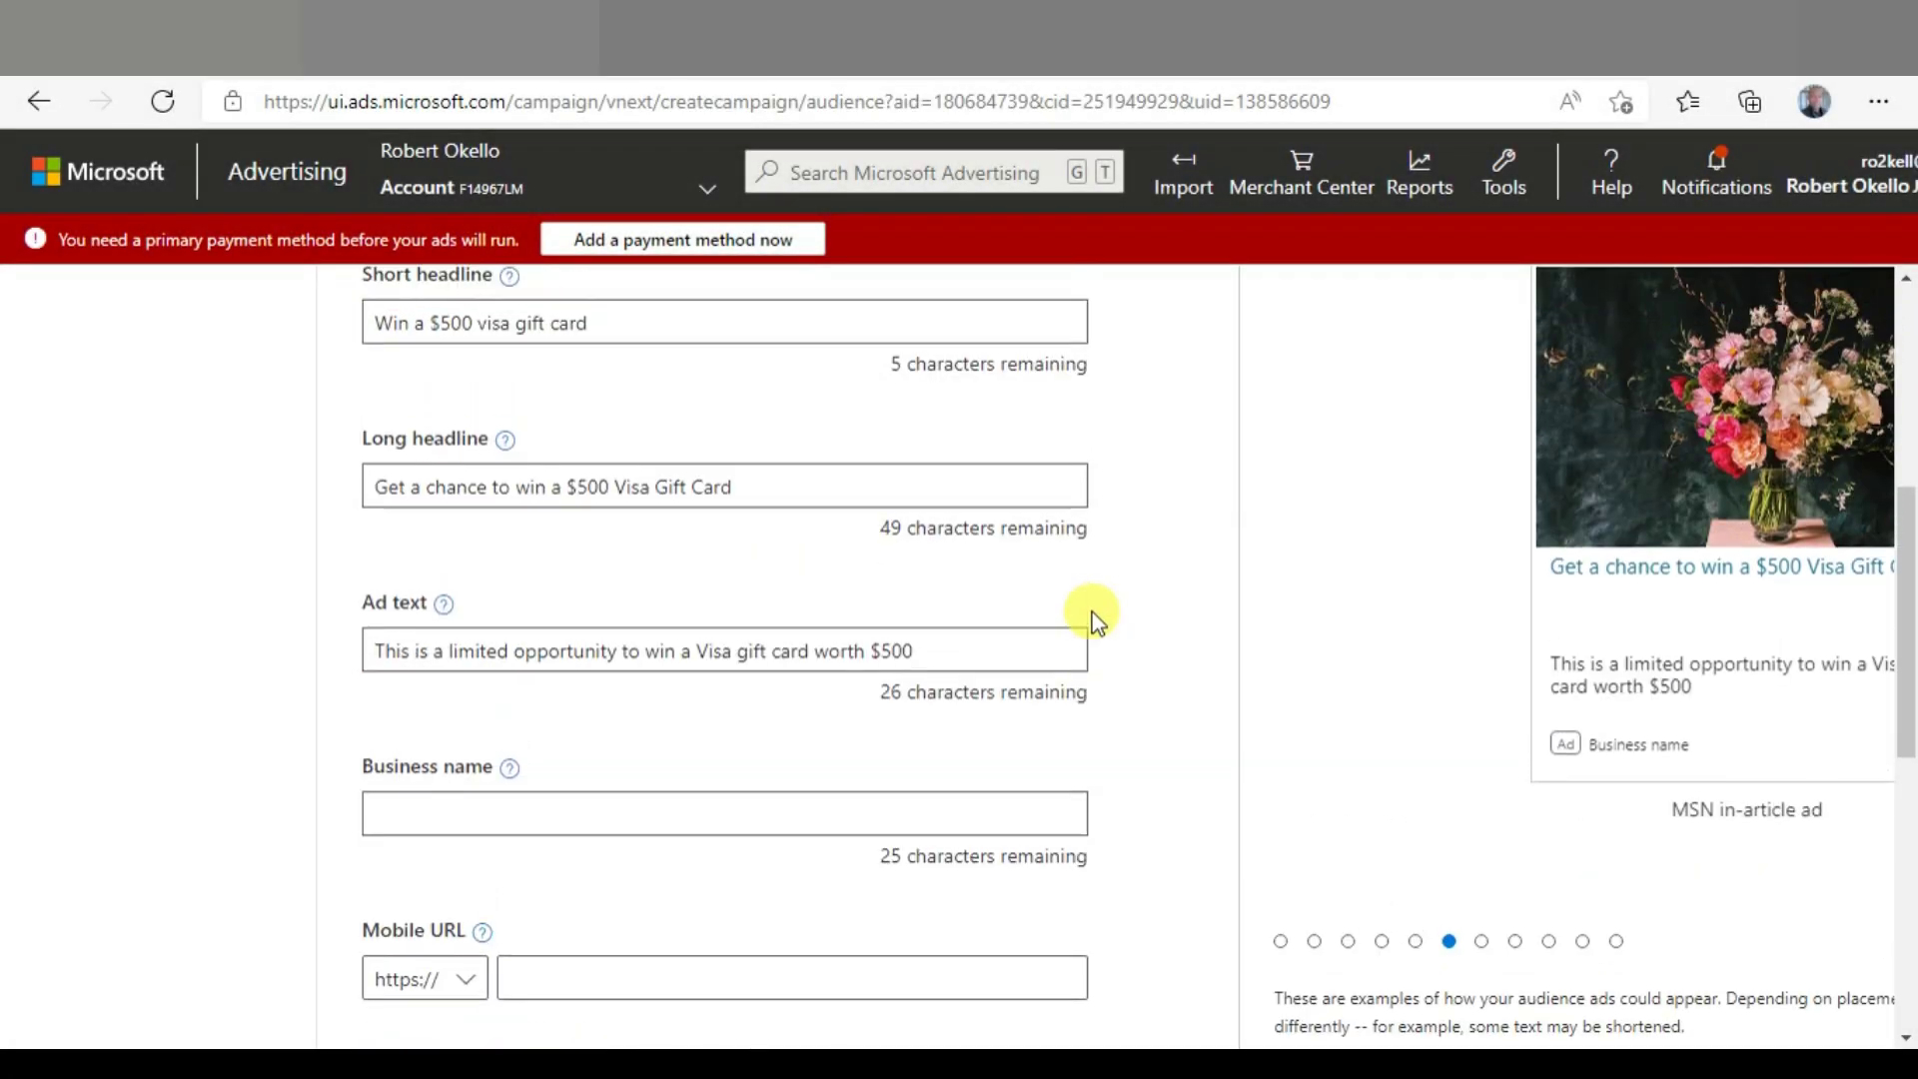
{"action": "scroll", "coordinate": [1093, 617], "scroll_direction": "up", "scroll_amount": 1}
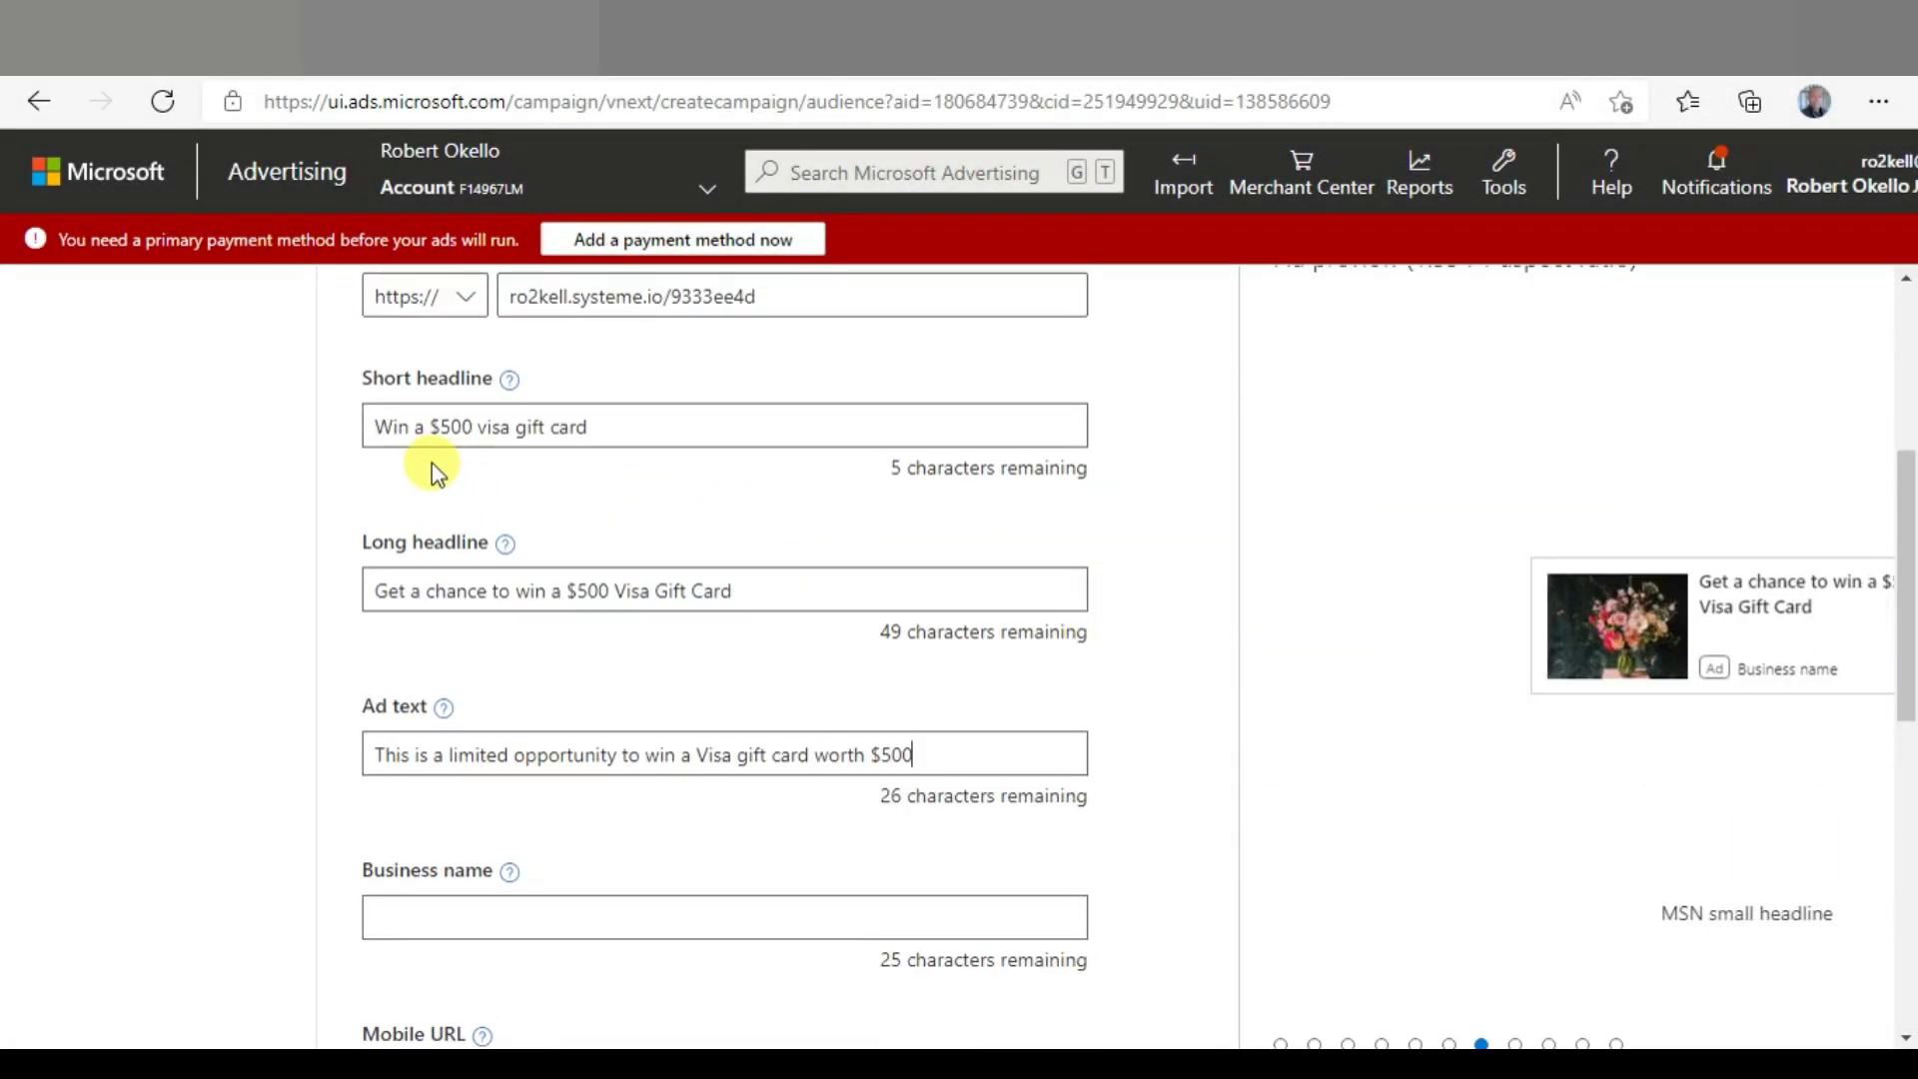
{"action": "scroll", "coordinate": [431, 462], "scroll_direction": "down", "scroll_amount": 1}
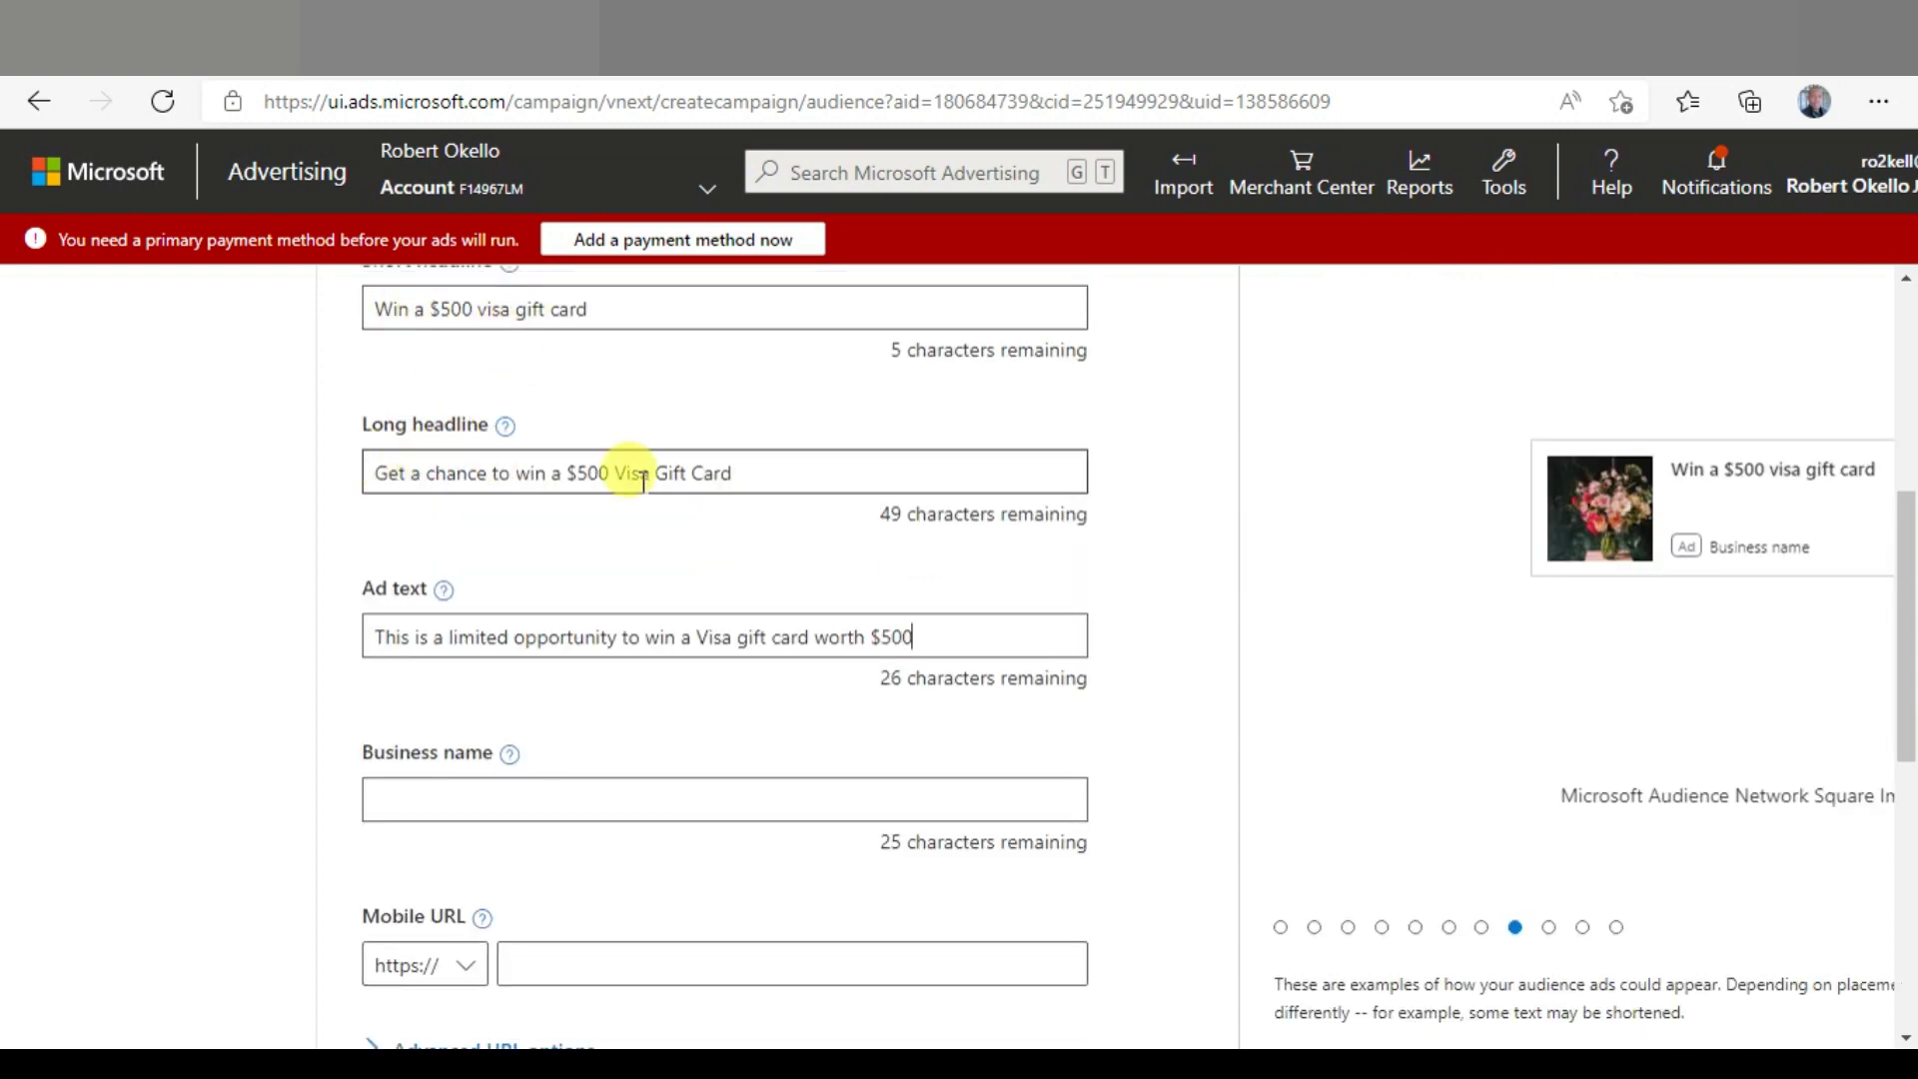
{"action": "scroll", "coordinate": [642, 480], "scroll_direction": "down", "scroll_amount": 1}
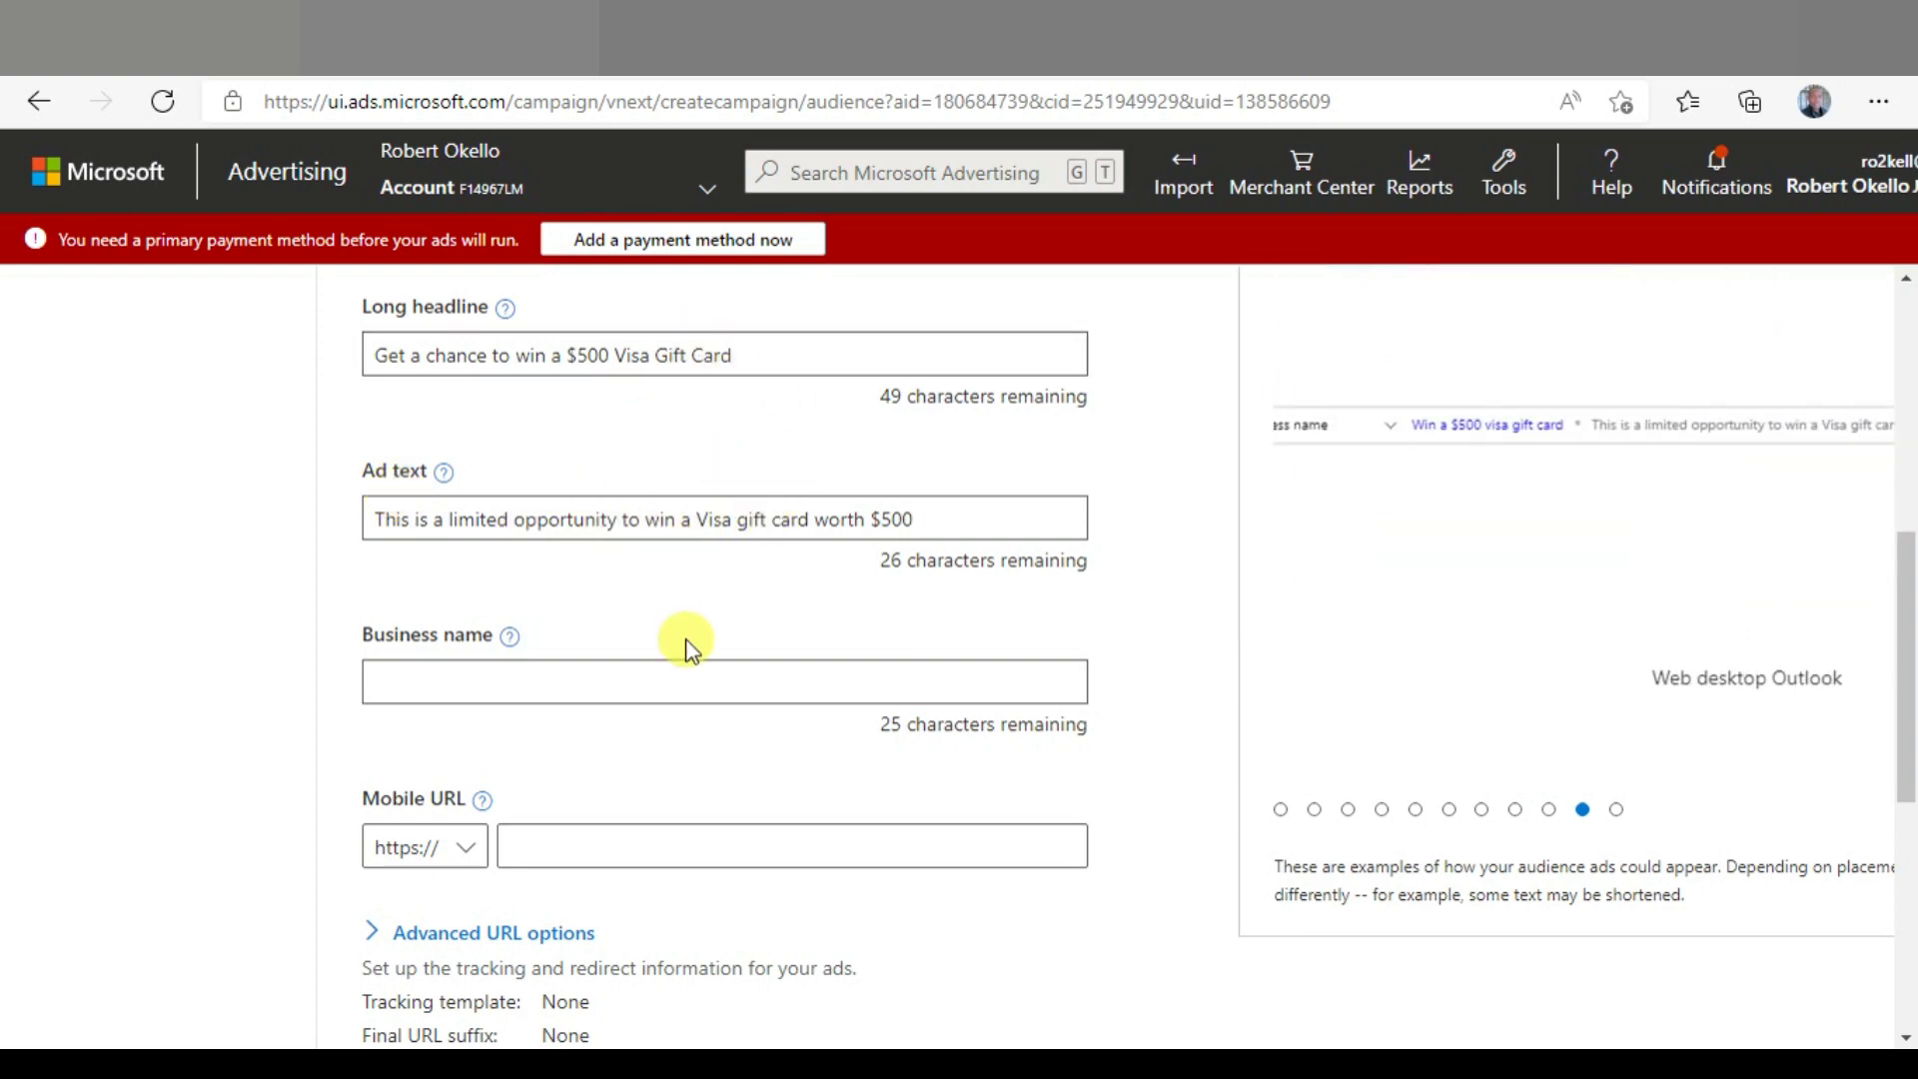
{"action": "scroll", "coordinate": [686, 644], "scroll_direction": "down", "scroll_amount": 1}
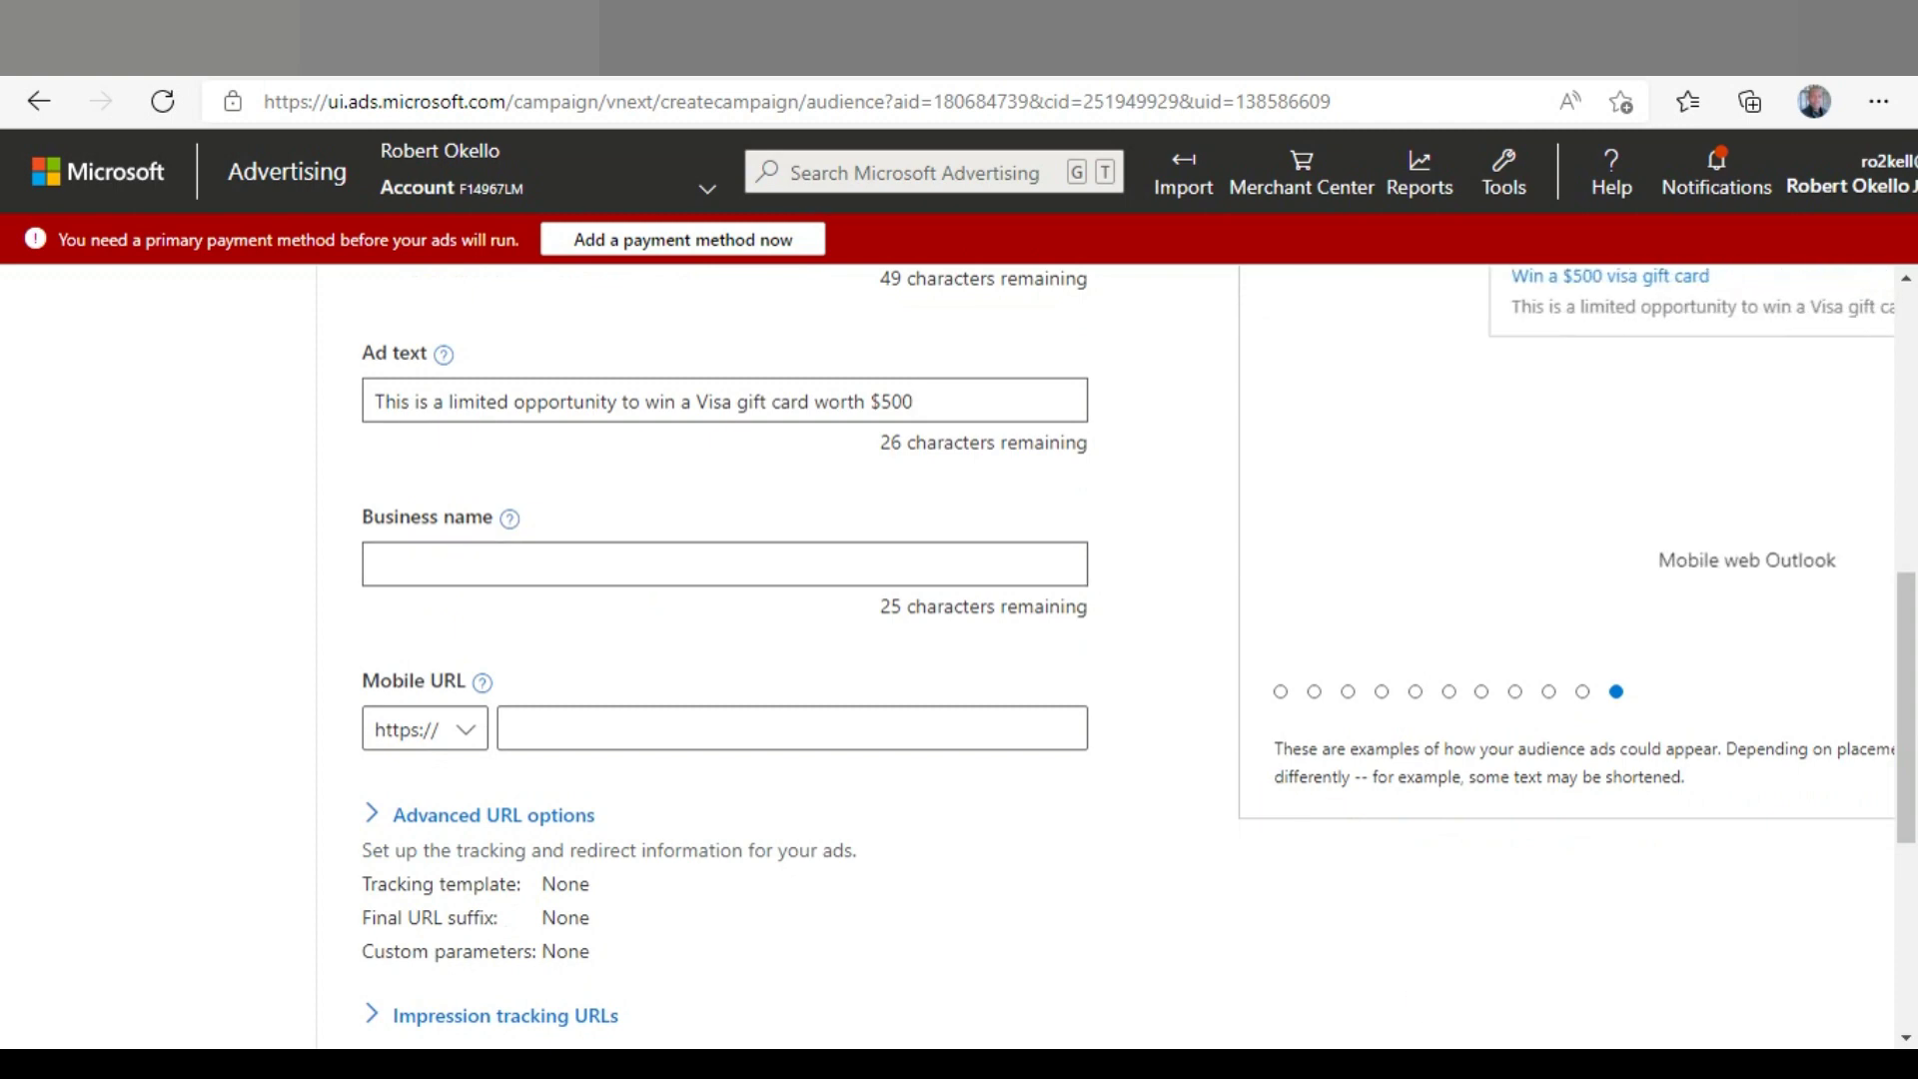
Set the ad's business name to "Visa Squeeze page" using the on-screen keyboard, and put the keyboard away
{"action": "left_click", "coordinate": [523, 565]}
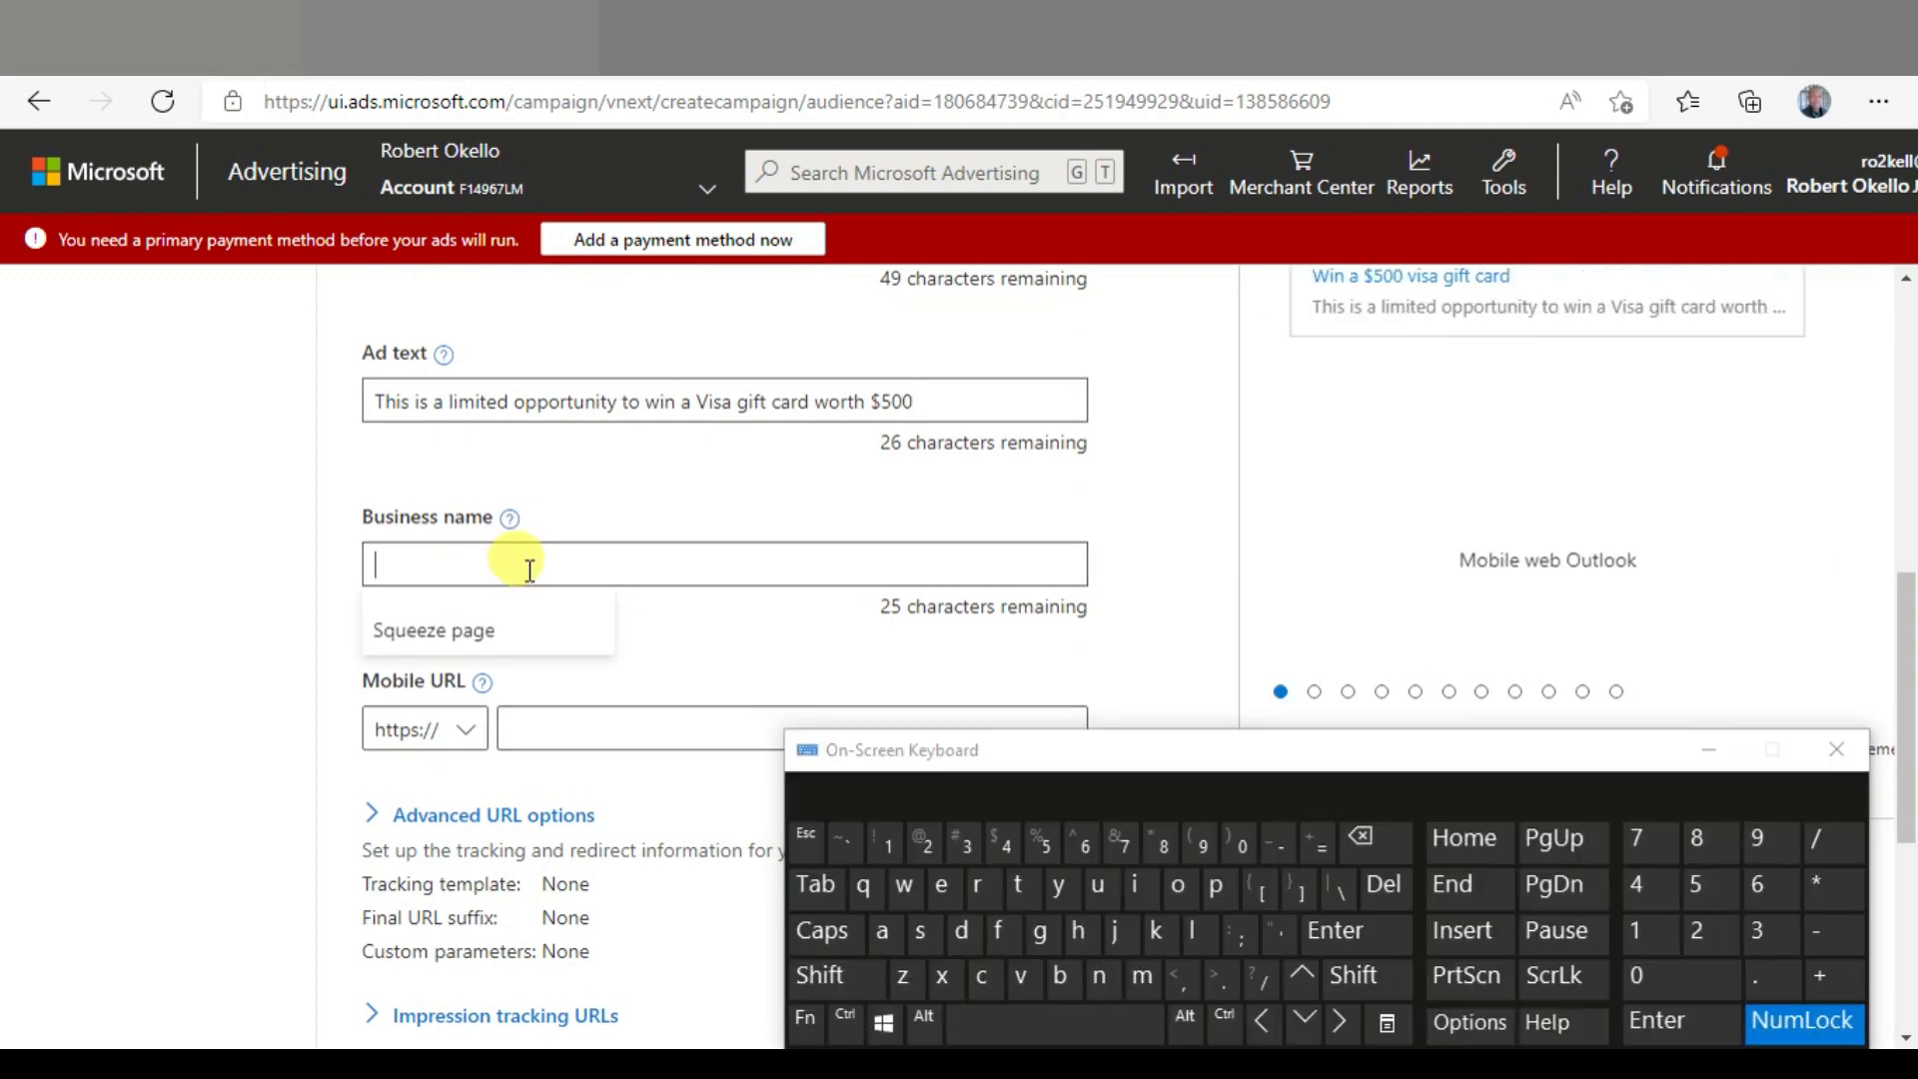
{"action": "key", "text": "shift"}
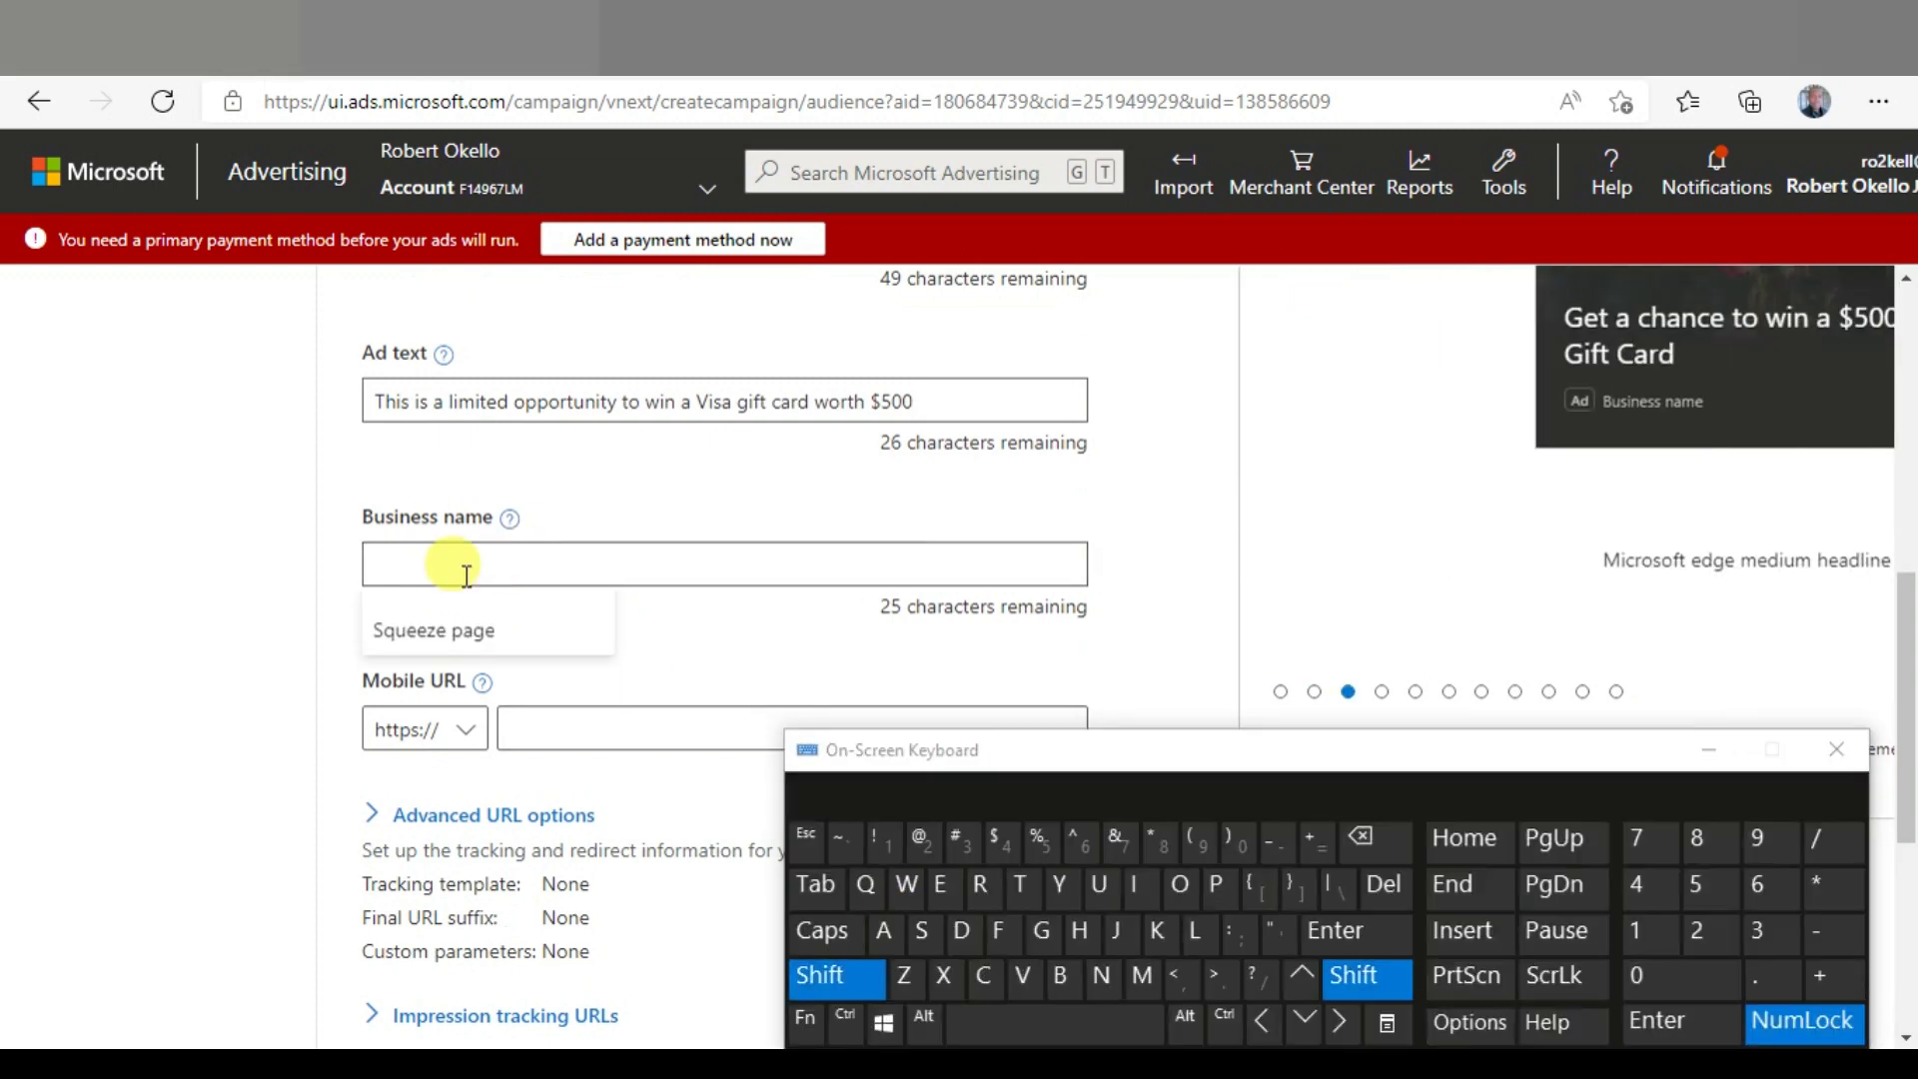
{"action": "type", "text": "Visa Squeeze page"}
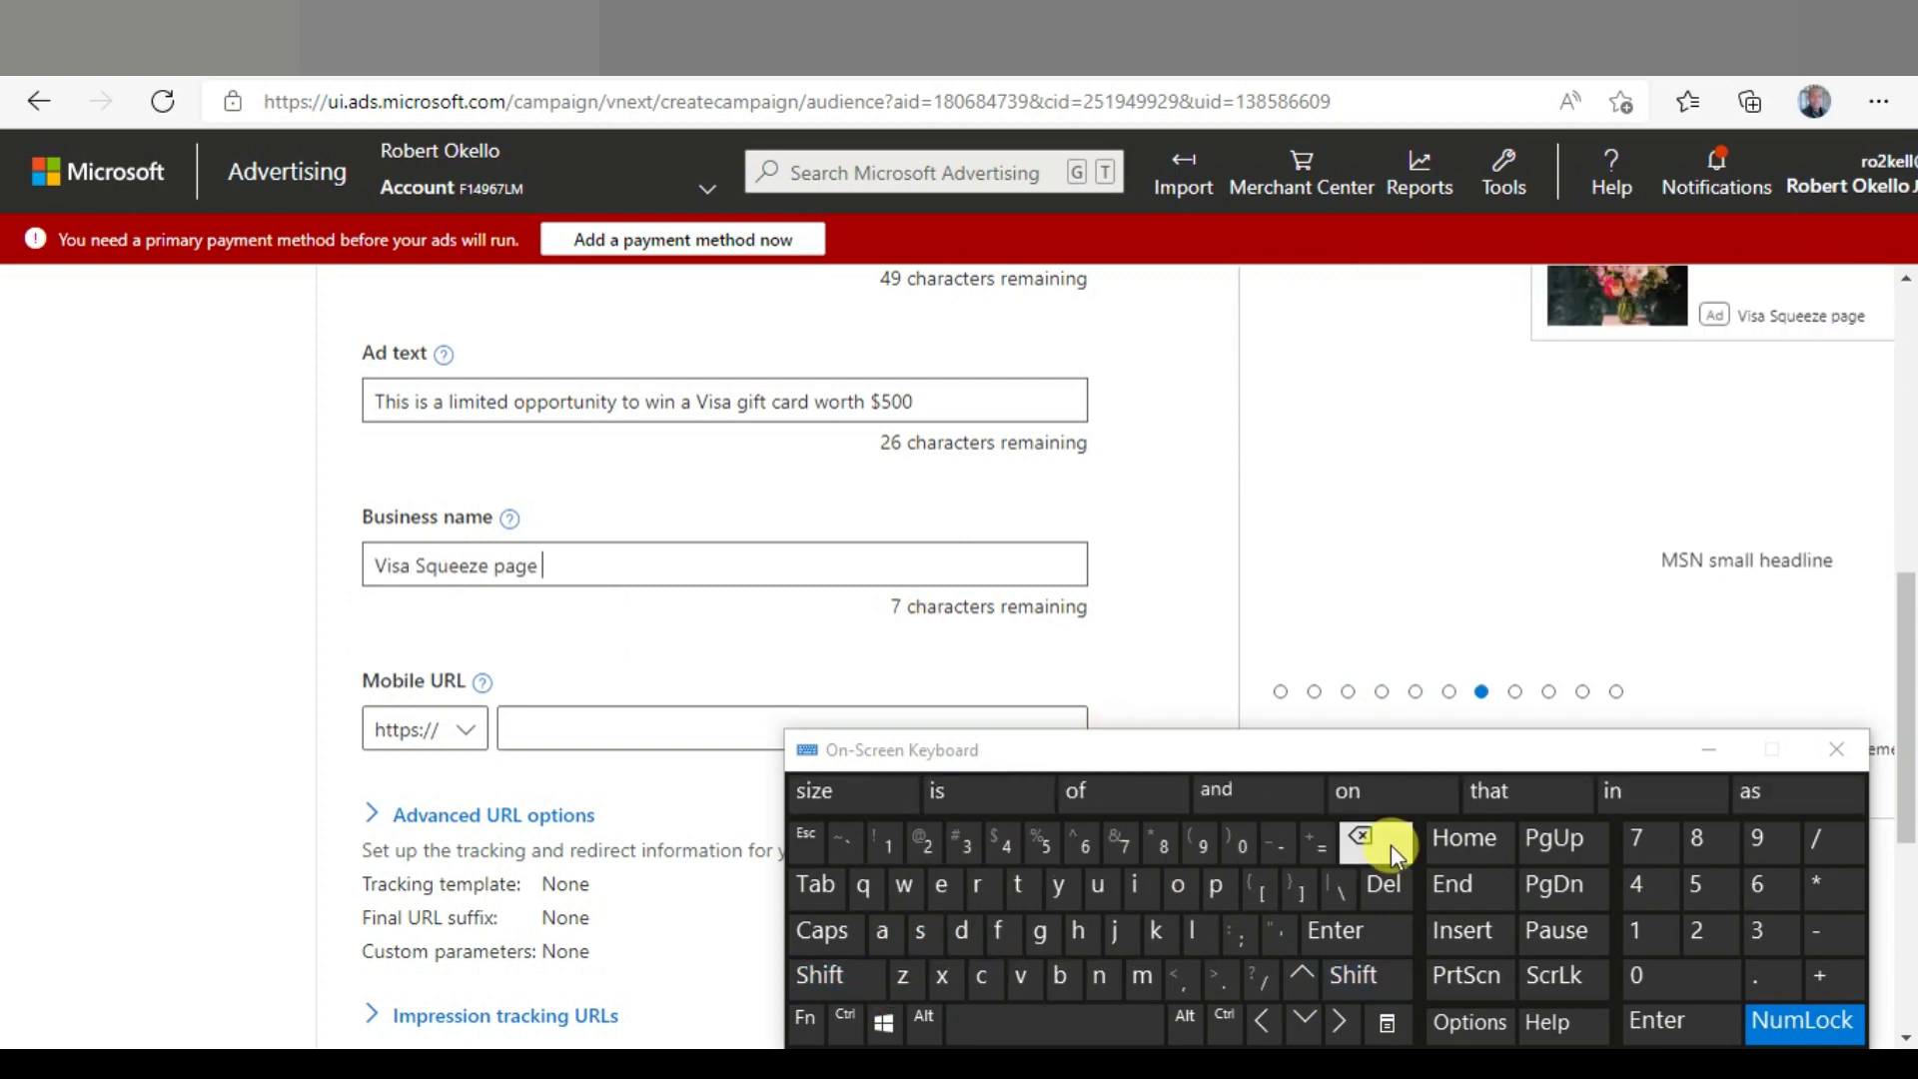
{"action": "key", "text": "BackSpace"}
{"action": "left_click", "coordinate": [1708, 752]}
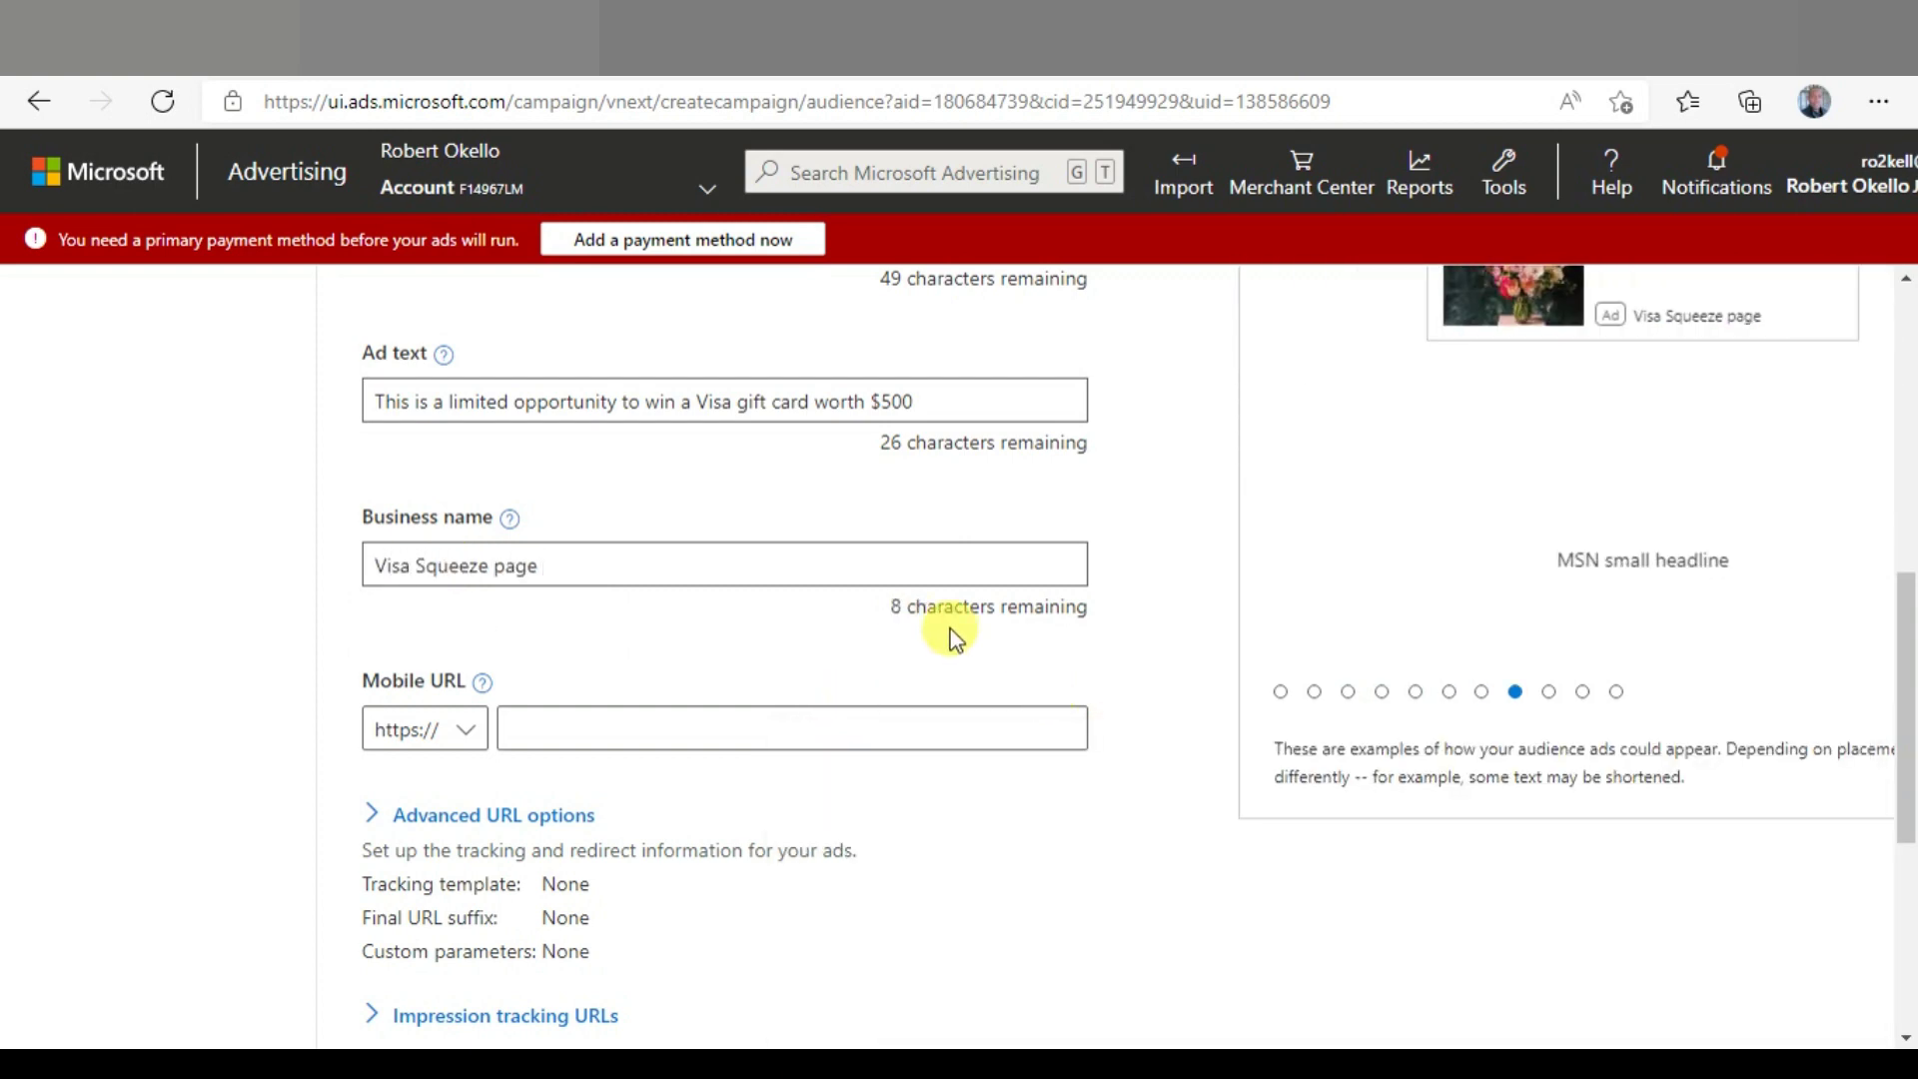
Try to save the ad and proceed to the budget and bids step, leaving the mobile and tracking URLs empty
{"action": "scroll", "coordinate": [655, 648], "scroll_direction": "down", "scroll_amount": 2}
{"action": "scroll", "coordinate": [682, 611], "scroll_direction": "down", "scroll_amount": 2}
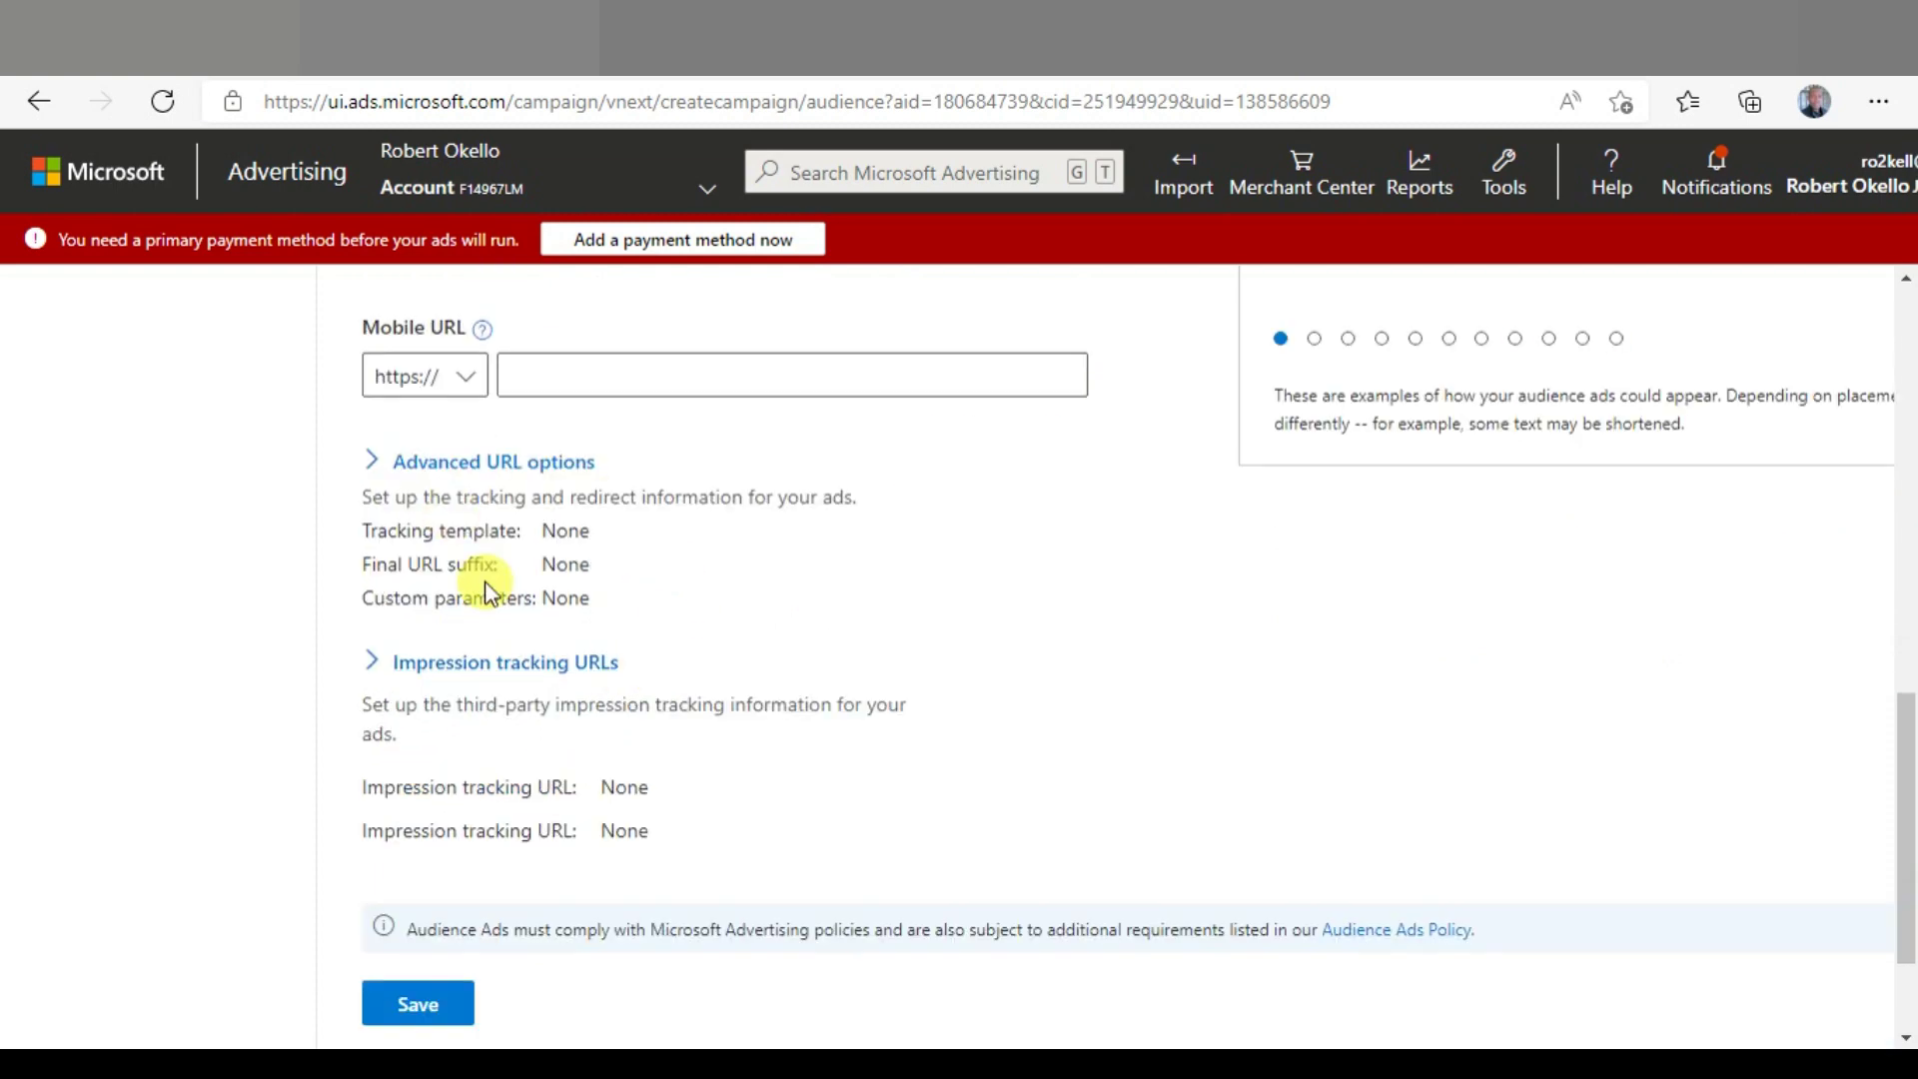
{"action": "scroll", "coordinate": [559, 580], "scroll_direction": "down", "scroll_amount": 1}
{"action": "scroll", "coordinate": [478, 845], "scroll_direction": "down", "scroll_amount": 1}
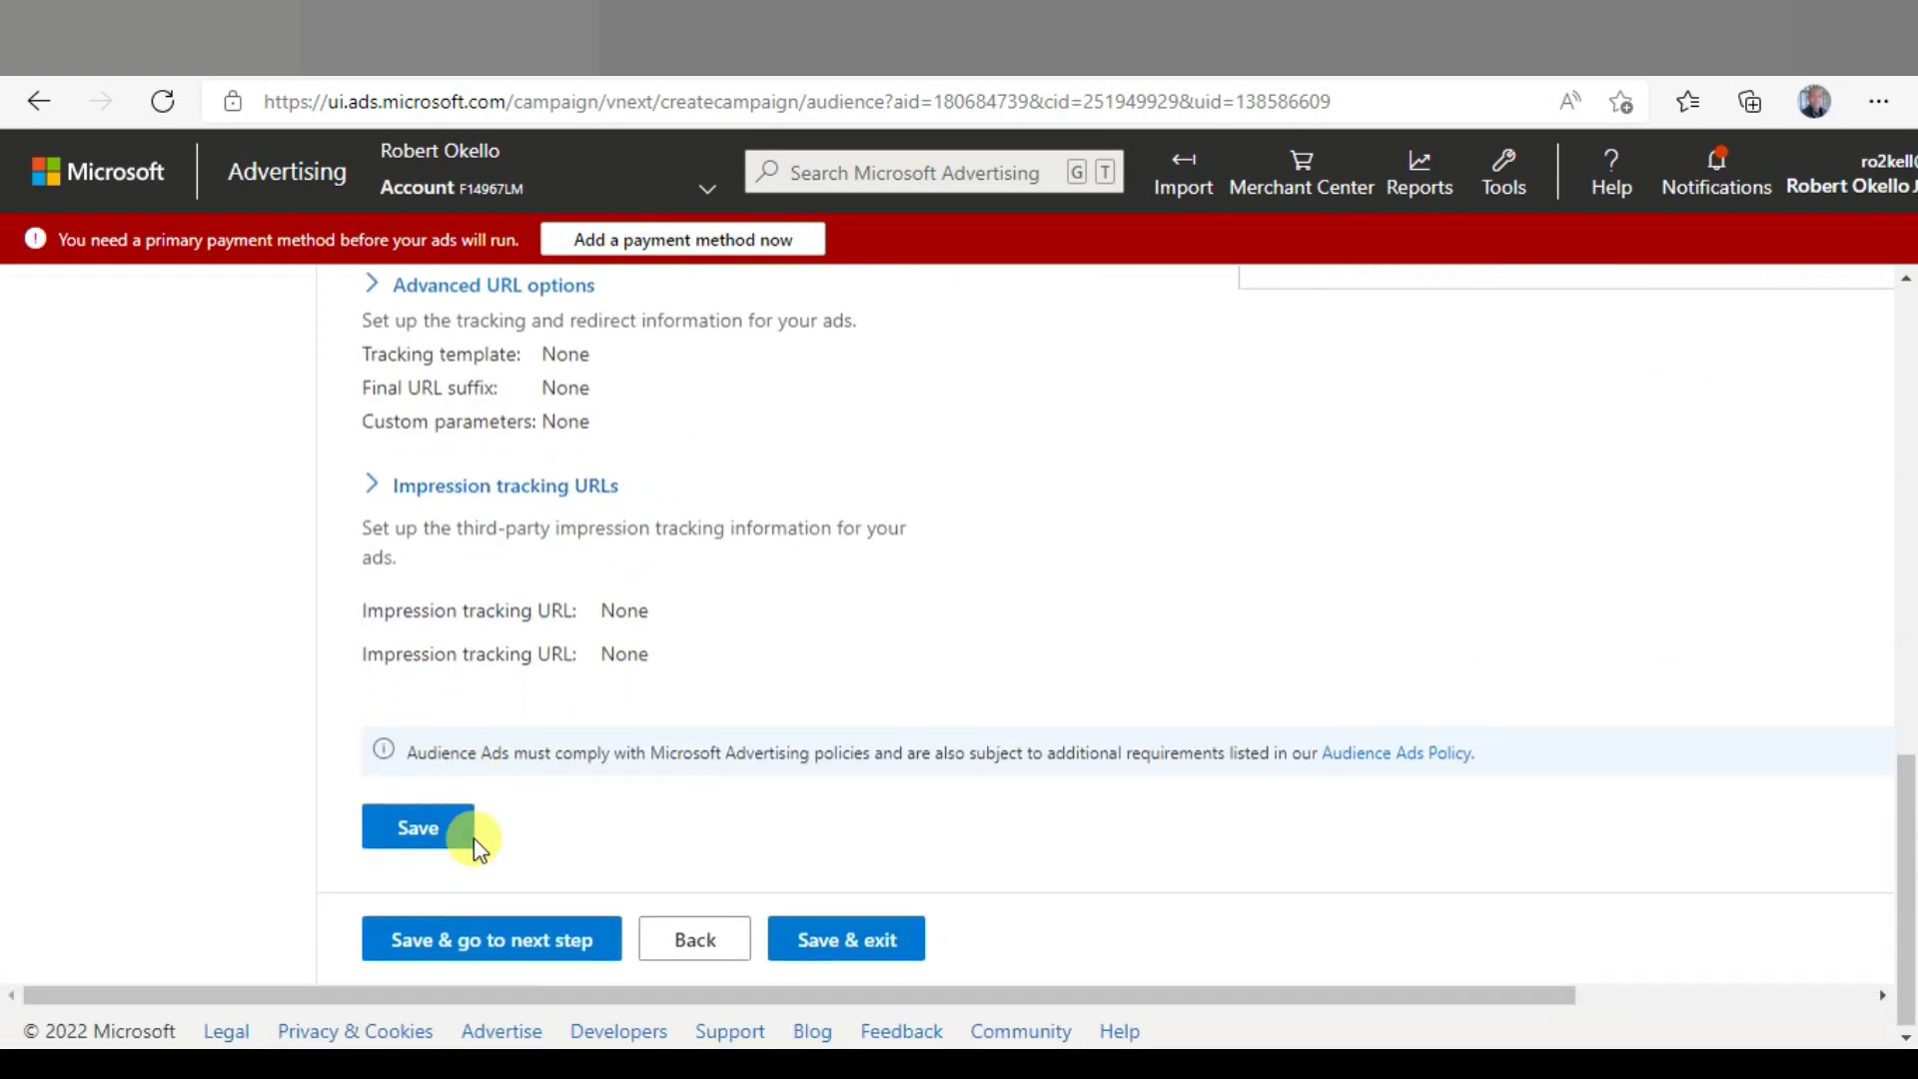
{"action": "left_click", "coordinate": [497, 945]}
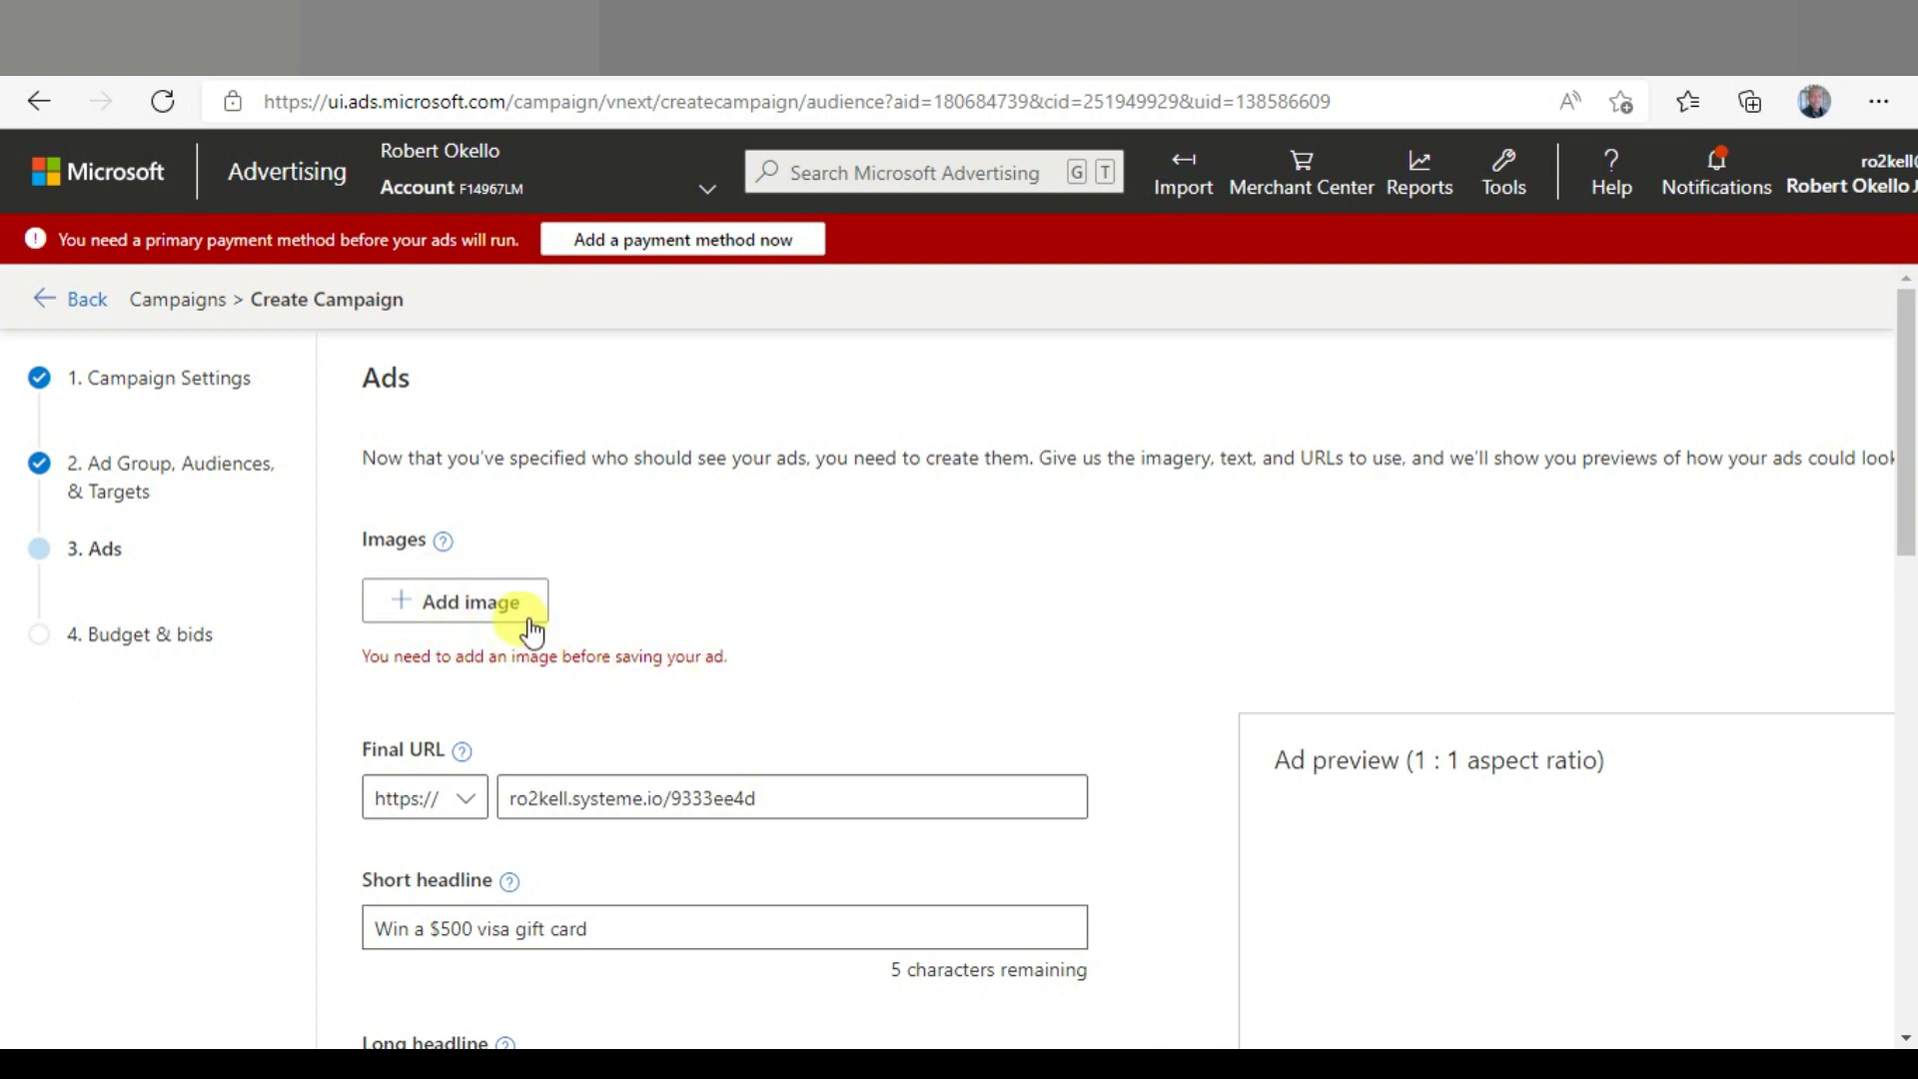
Upload the Visa card picture from the computer as the ad's image
{"action": "left_click", "coordinate": [457, 607]}
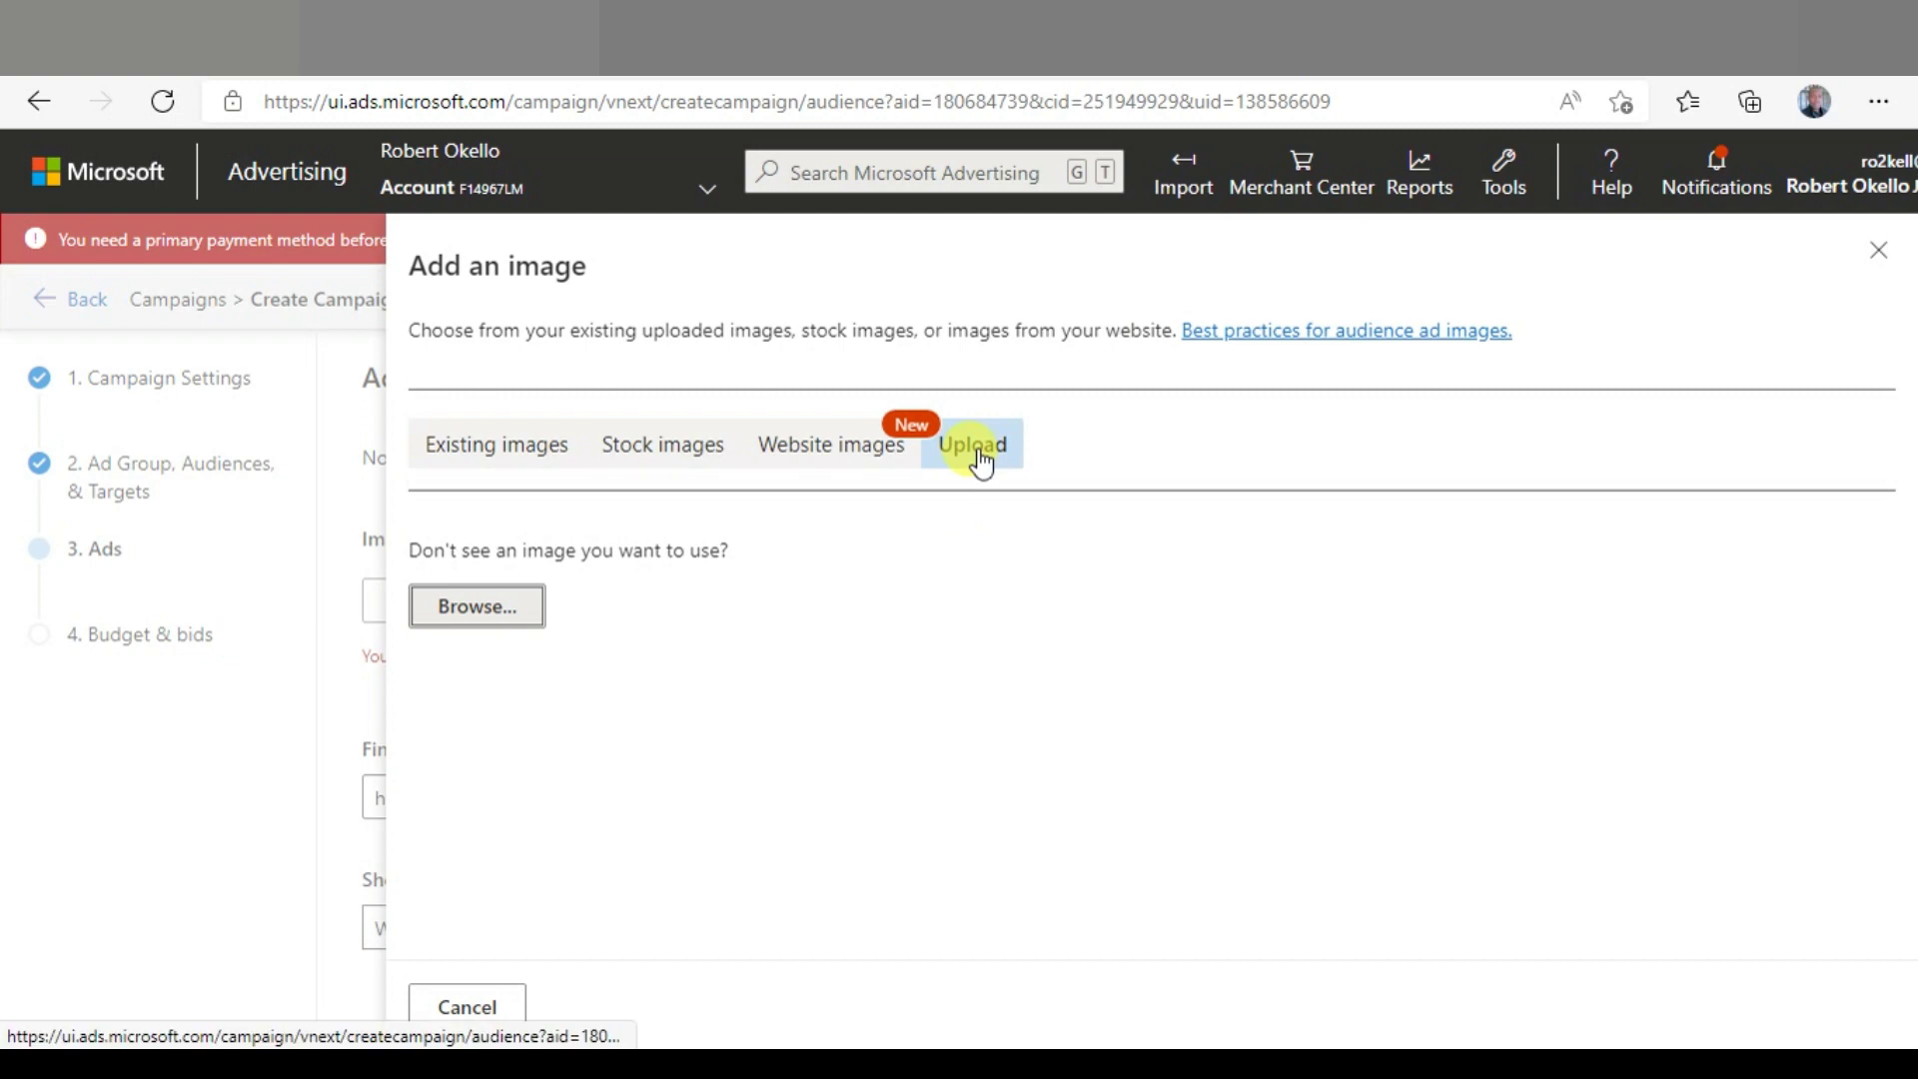
{"action": "left_click", "coordinate": [499, 614]}
{"action": "double_click", "coordinate": [445, 274]}
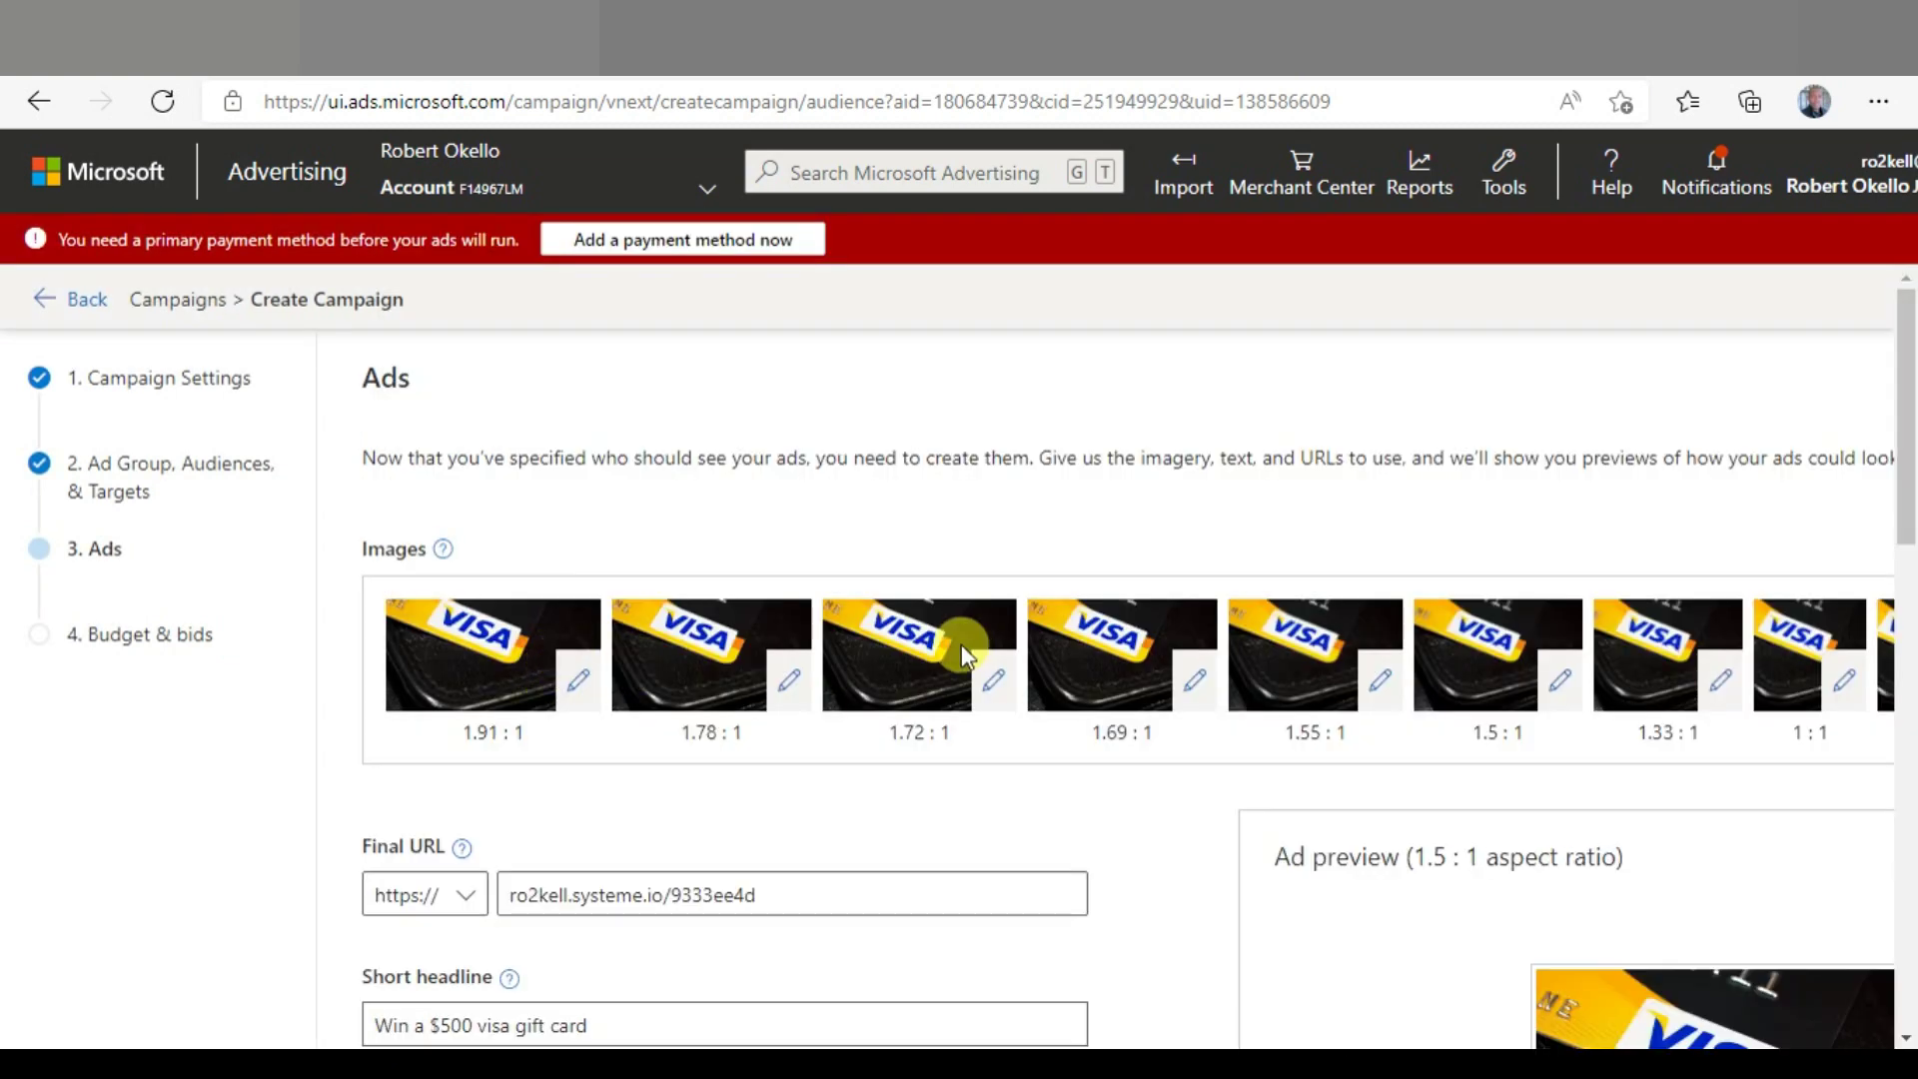
{"action": "scroll", "coordinate": [848, 644], "scroll_direction": "down", "scroll_amount": 4}
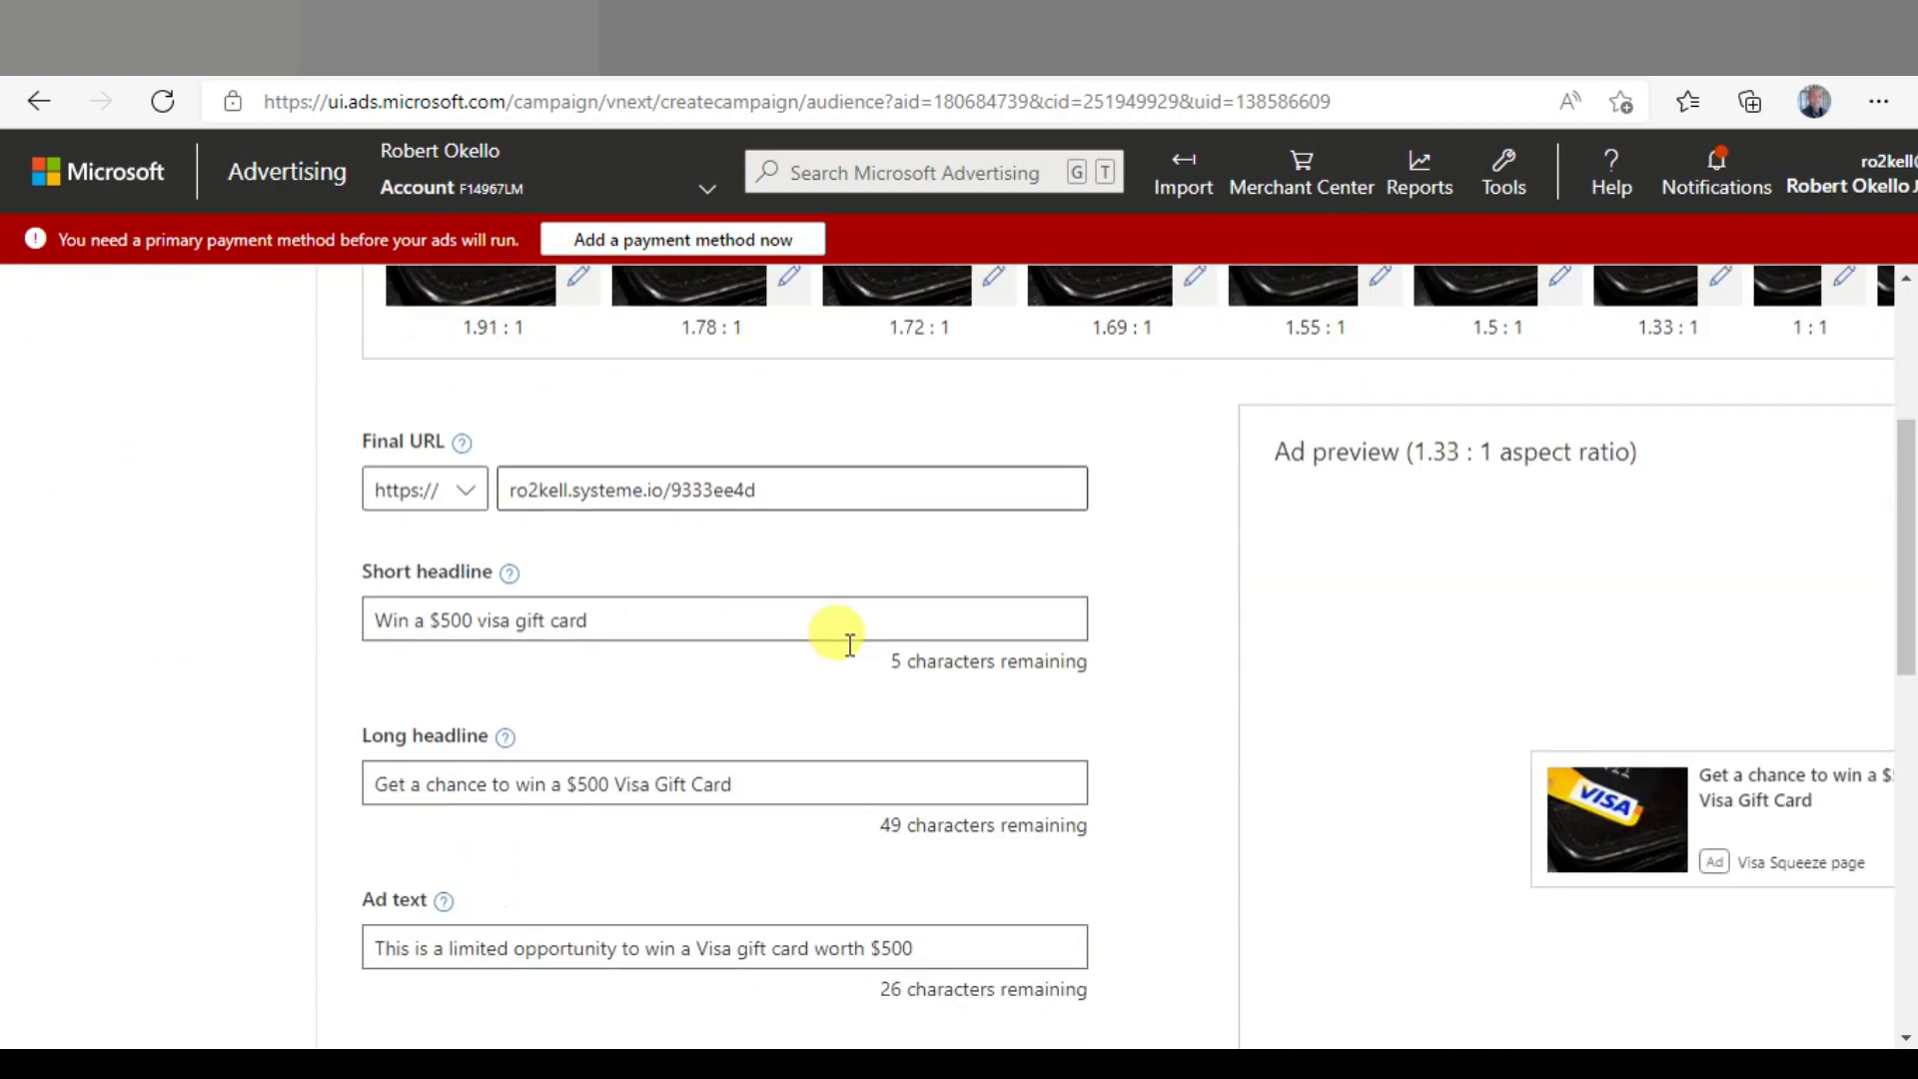
Save the ad and finish creating the audience campaign, keeping the 10.00 USD daily budget and the suggested default bid of 1.58 USD
{"action": "scroll", "coordinate": [848, 644], "scroll_direction": "down", "scroll_amount": 10}
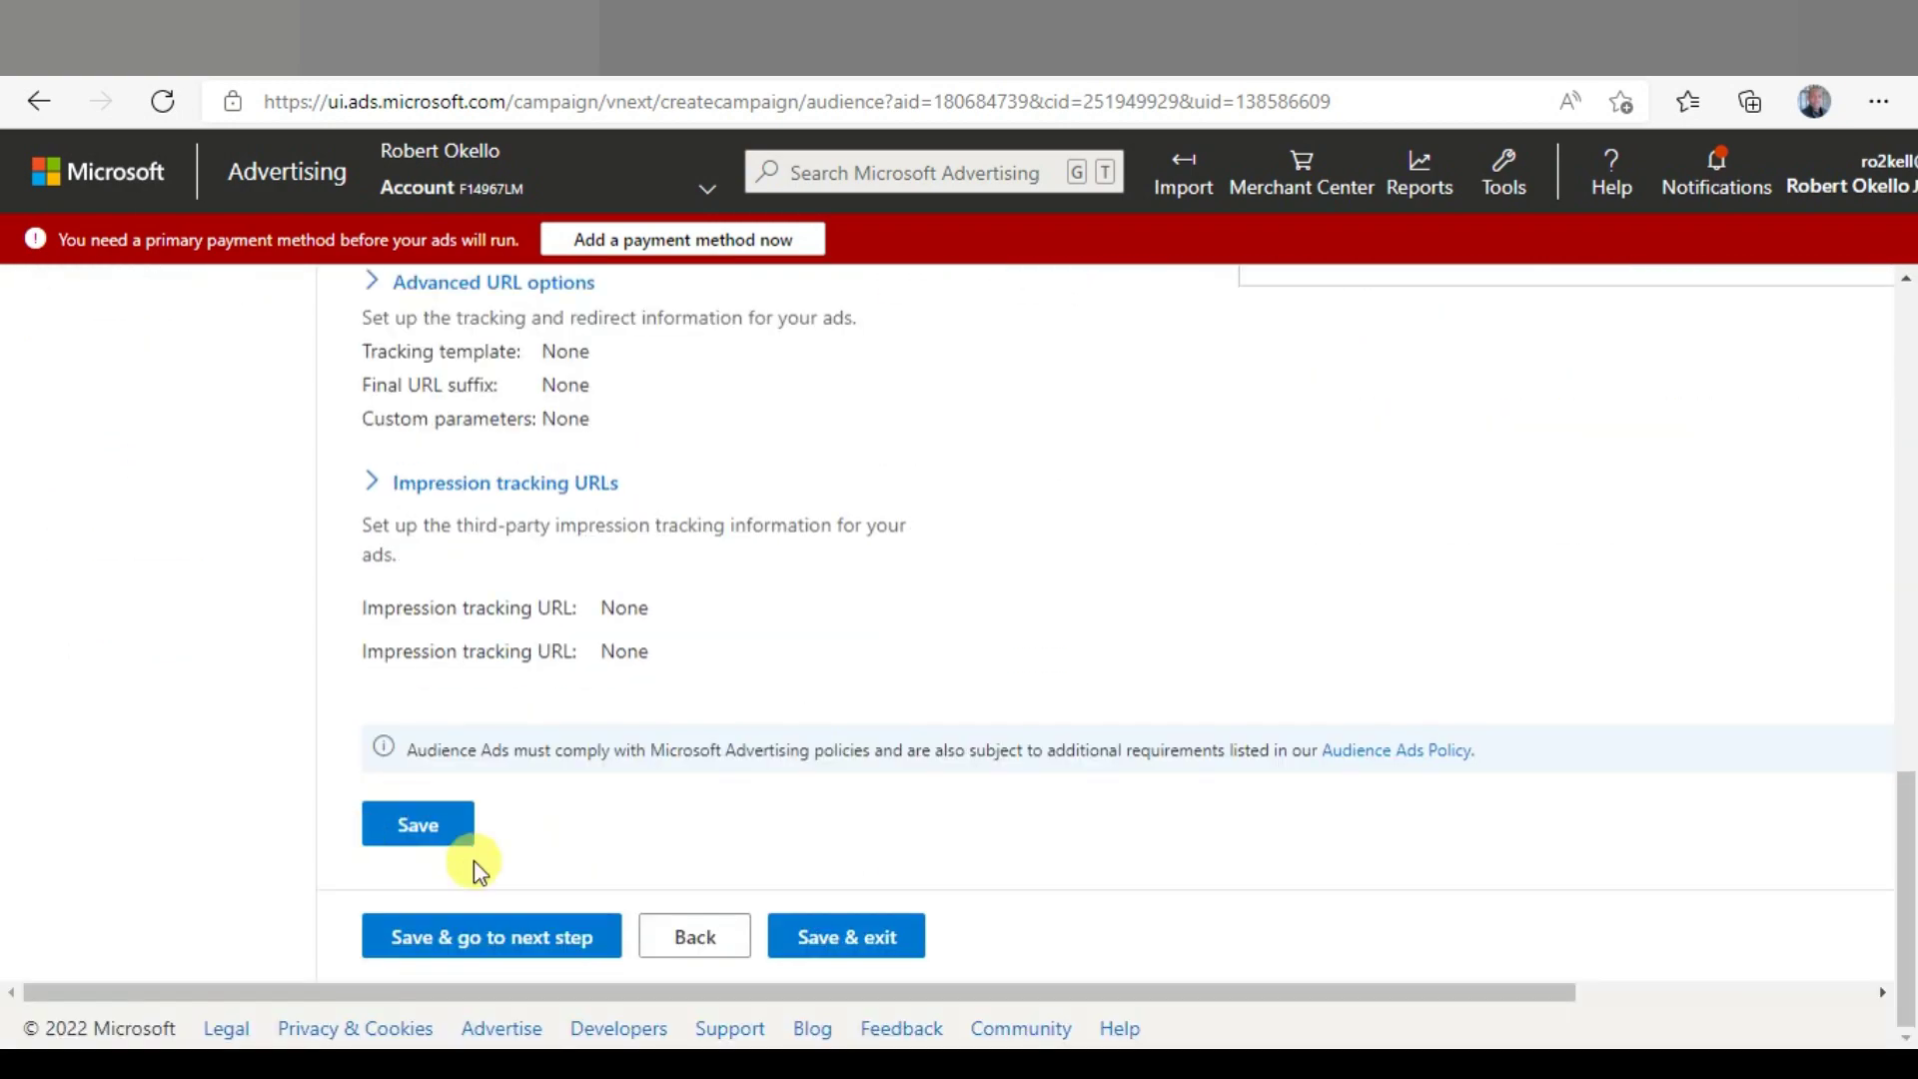
{"action": "left_click", "coordinate": [537, 939]}
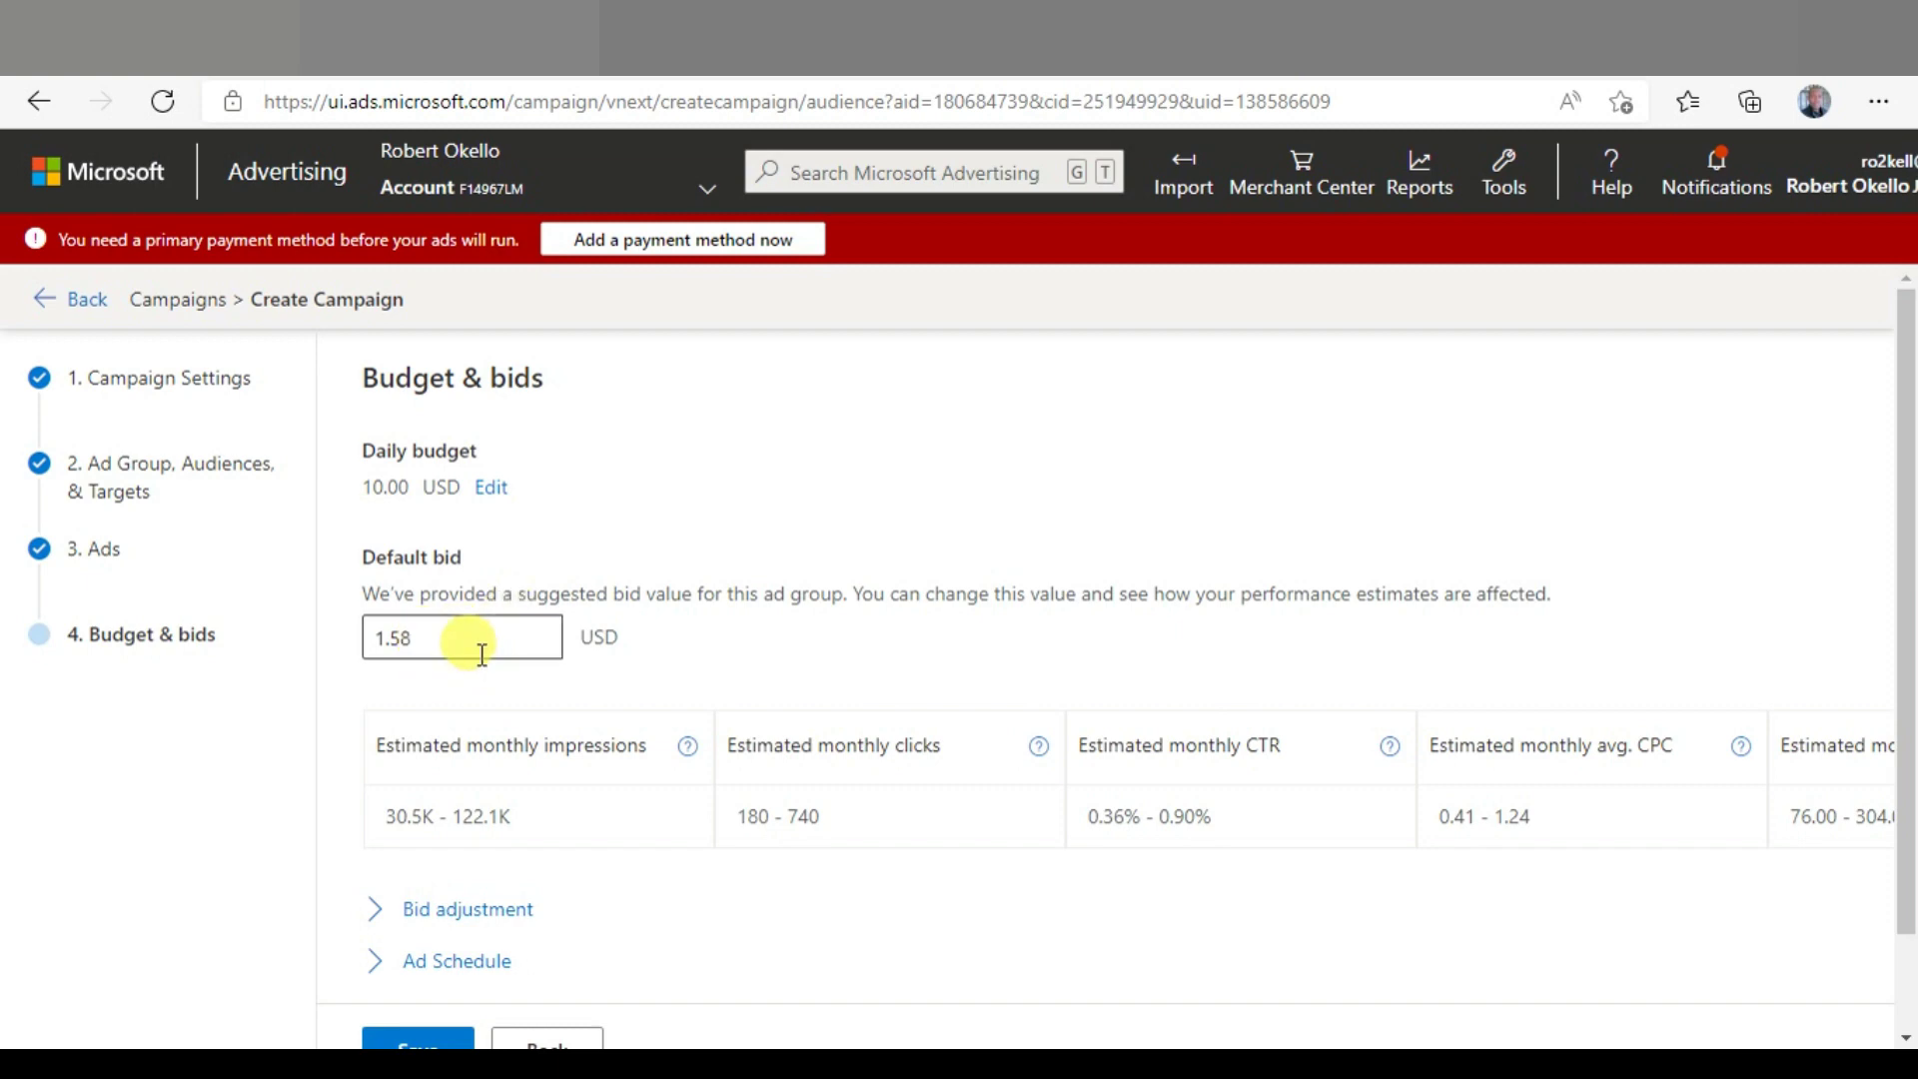
{"action": "scroll", "coordinate": [480, 655], "scroll_direction": "down", "scroll_amount": 2}
{"action": "left_click", "coordinate": [430, 940]}
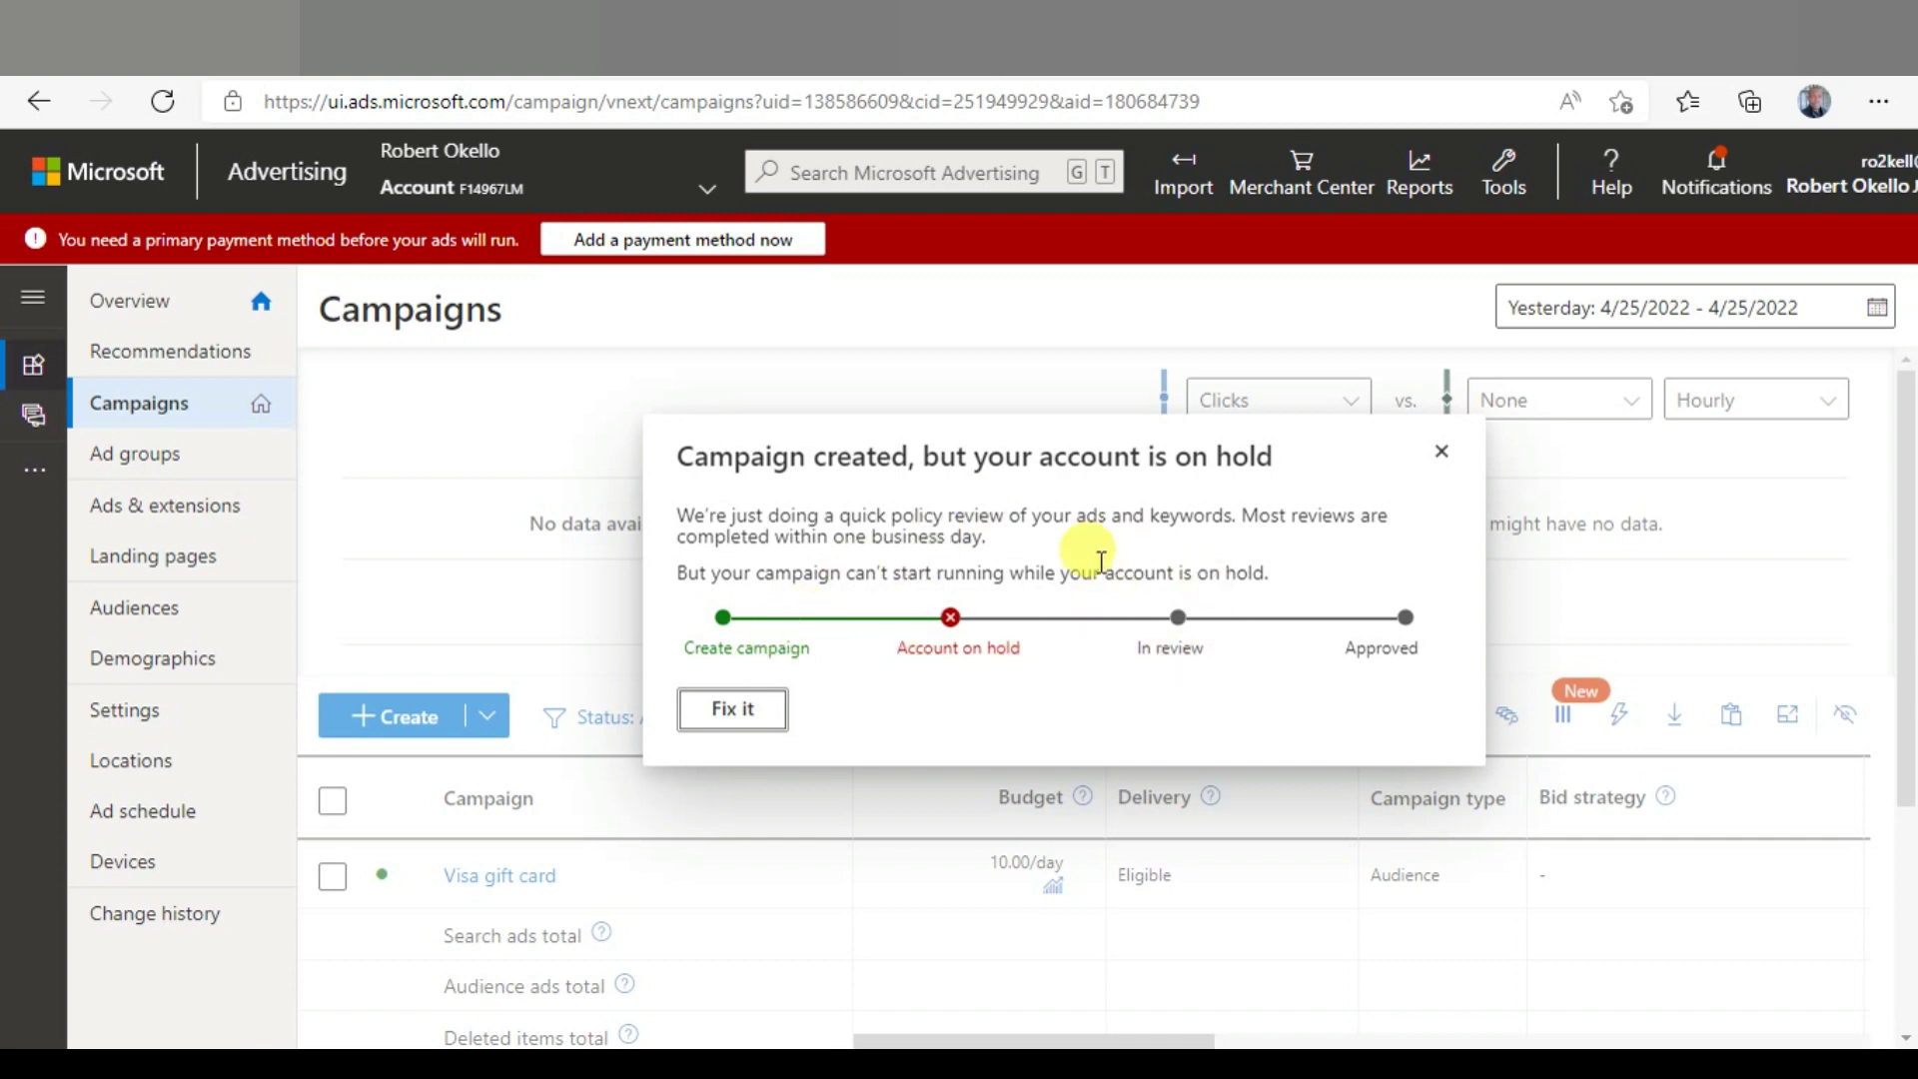
Examine the reasons for the account hold on the new campaign's fix page, and return to the Visa gift card squeeze page in Chrome
{"action": "left_click", "coordinate": [725, 714]}
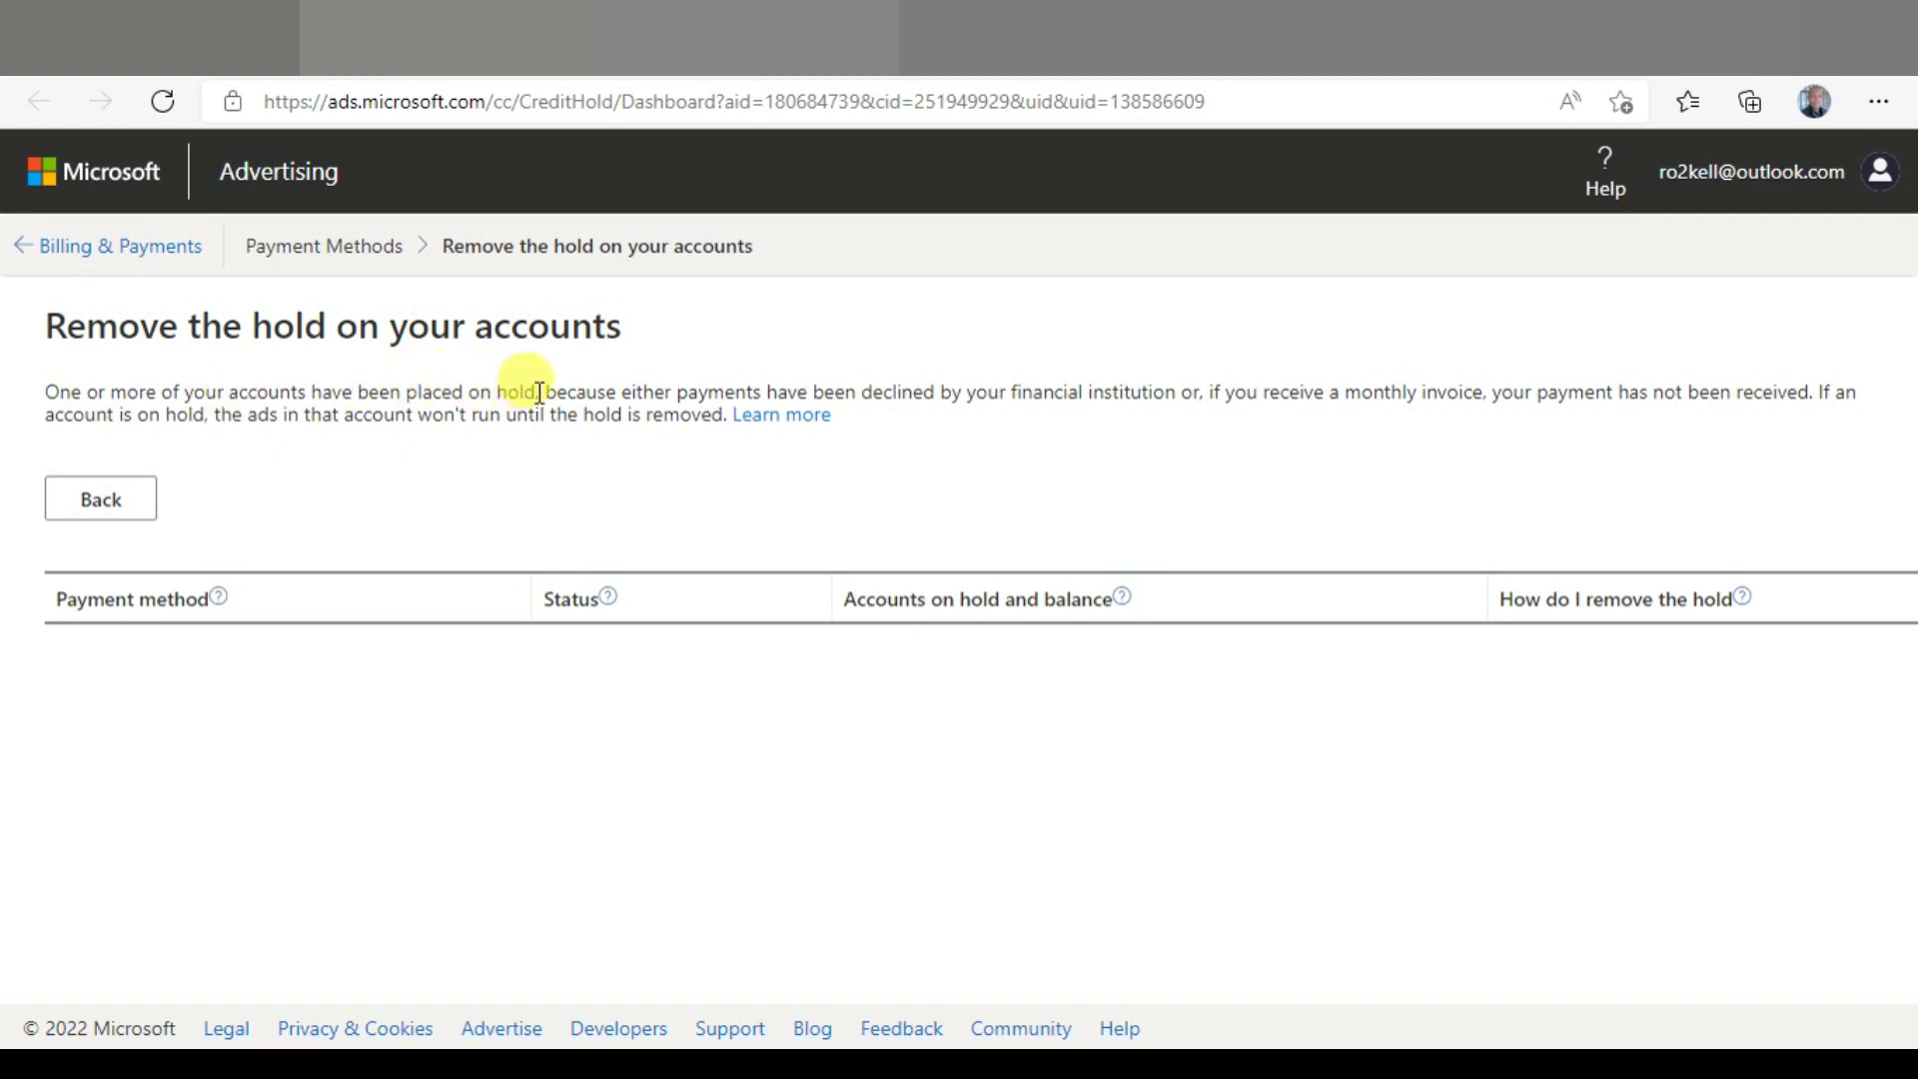
{"action": "left_click_drag", "start_coordinate": [543, 391], "coordinate": [700, 408]}
{"action": "mouse_move", "coordinate": [1192, 392]}
{"action": "left_mouse_down"}
{"action": "mouse_move", "coordinate": [751, 383]}
{"action": "mouse_move", "coordinate": [977, 386]}
{"action": "mouse_move", "coordinate": [1134, 417]}
{"action": "mouse_move", "coordinate": [1156, 394]}
{"action": "mouse_move", "coordinate": [1182, 405]}
{"action": "left_mouse_up"}
{"action": "left_click", "coordinate": [751, 383]}
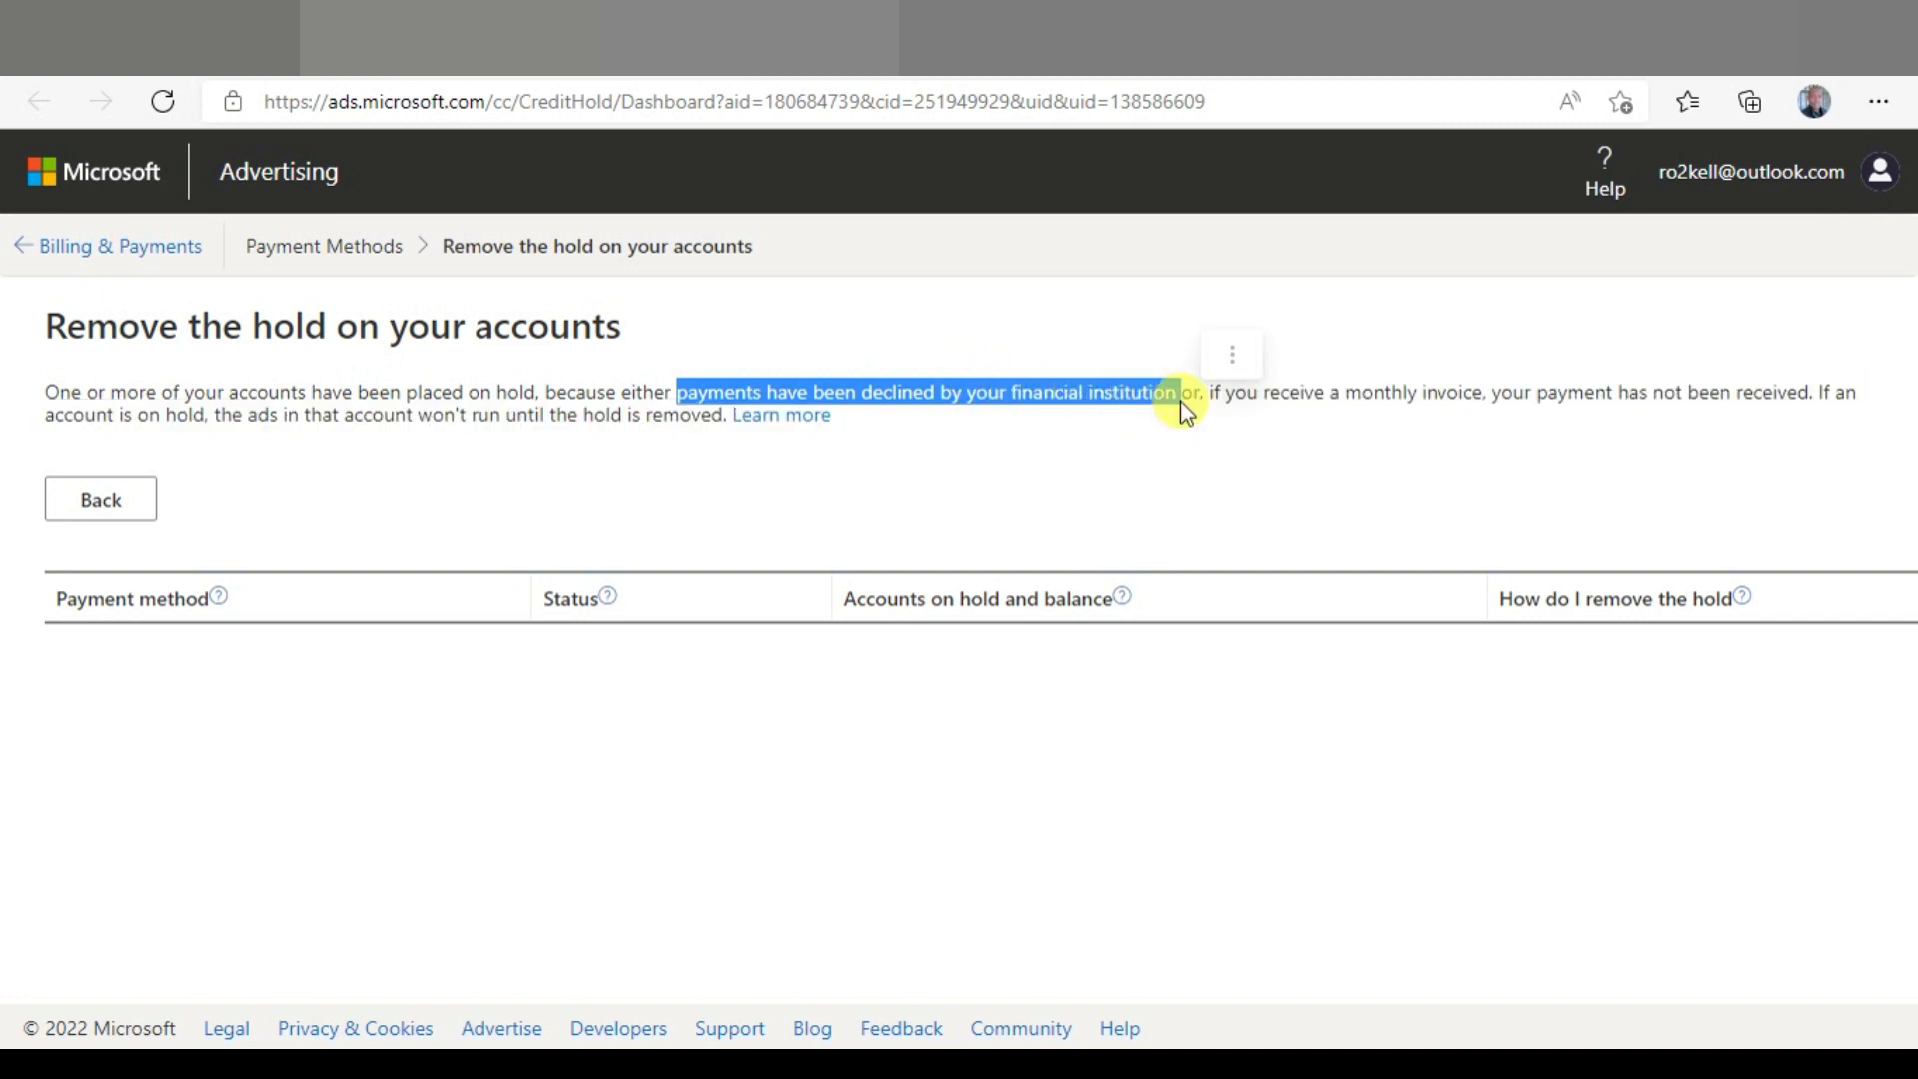
{"action": "left_click", "coordinate": [975, 457]}
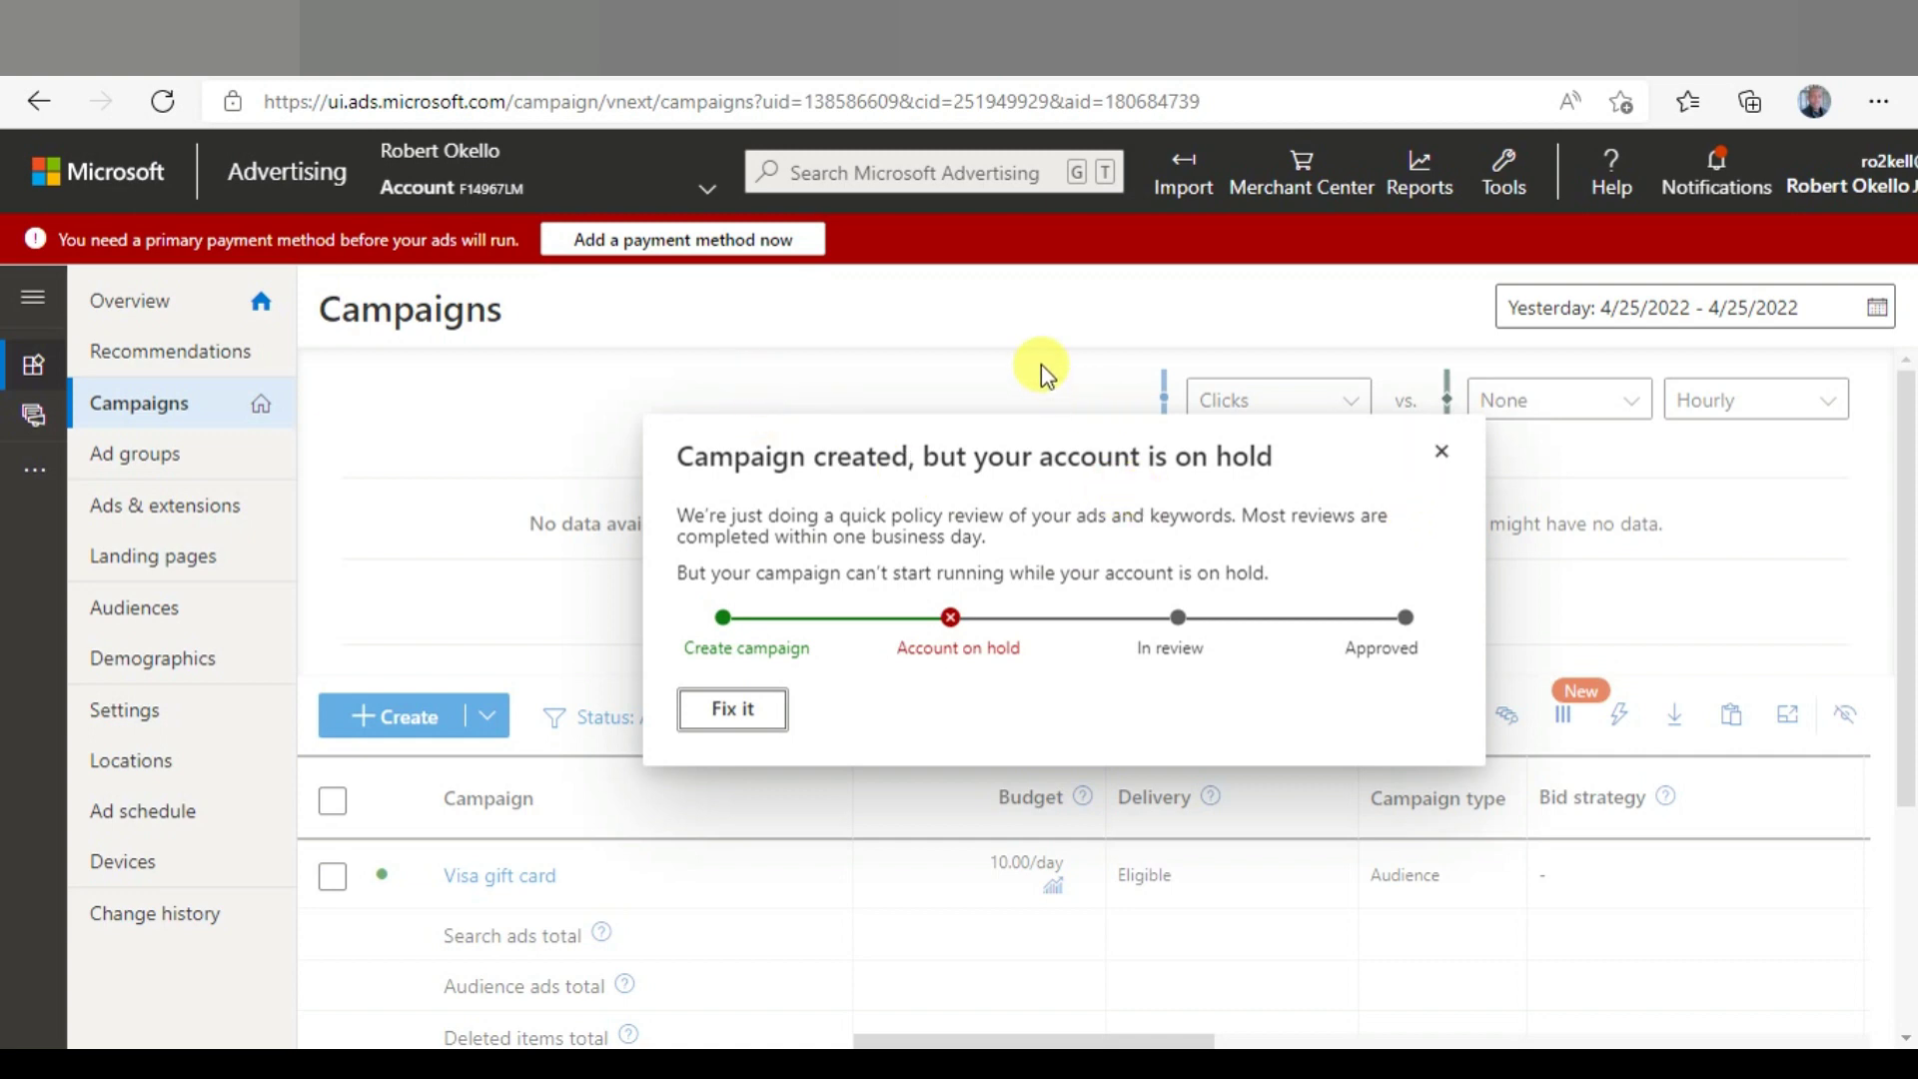
{"action": "left_click", "coordinate": [398, 1000]}
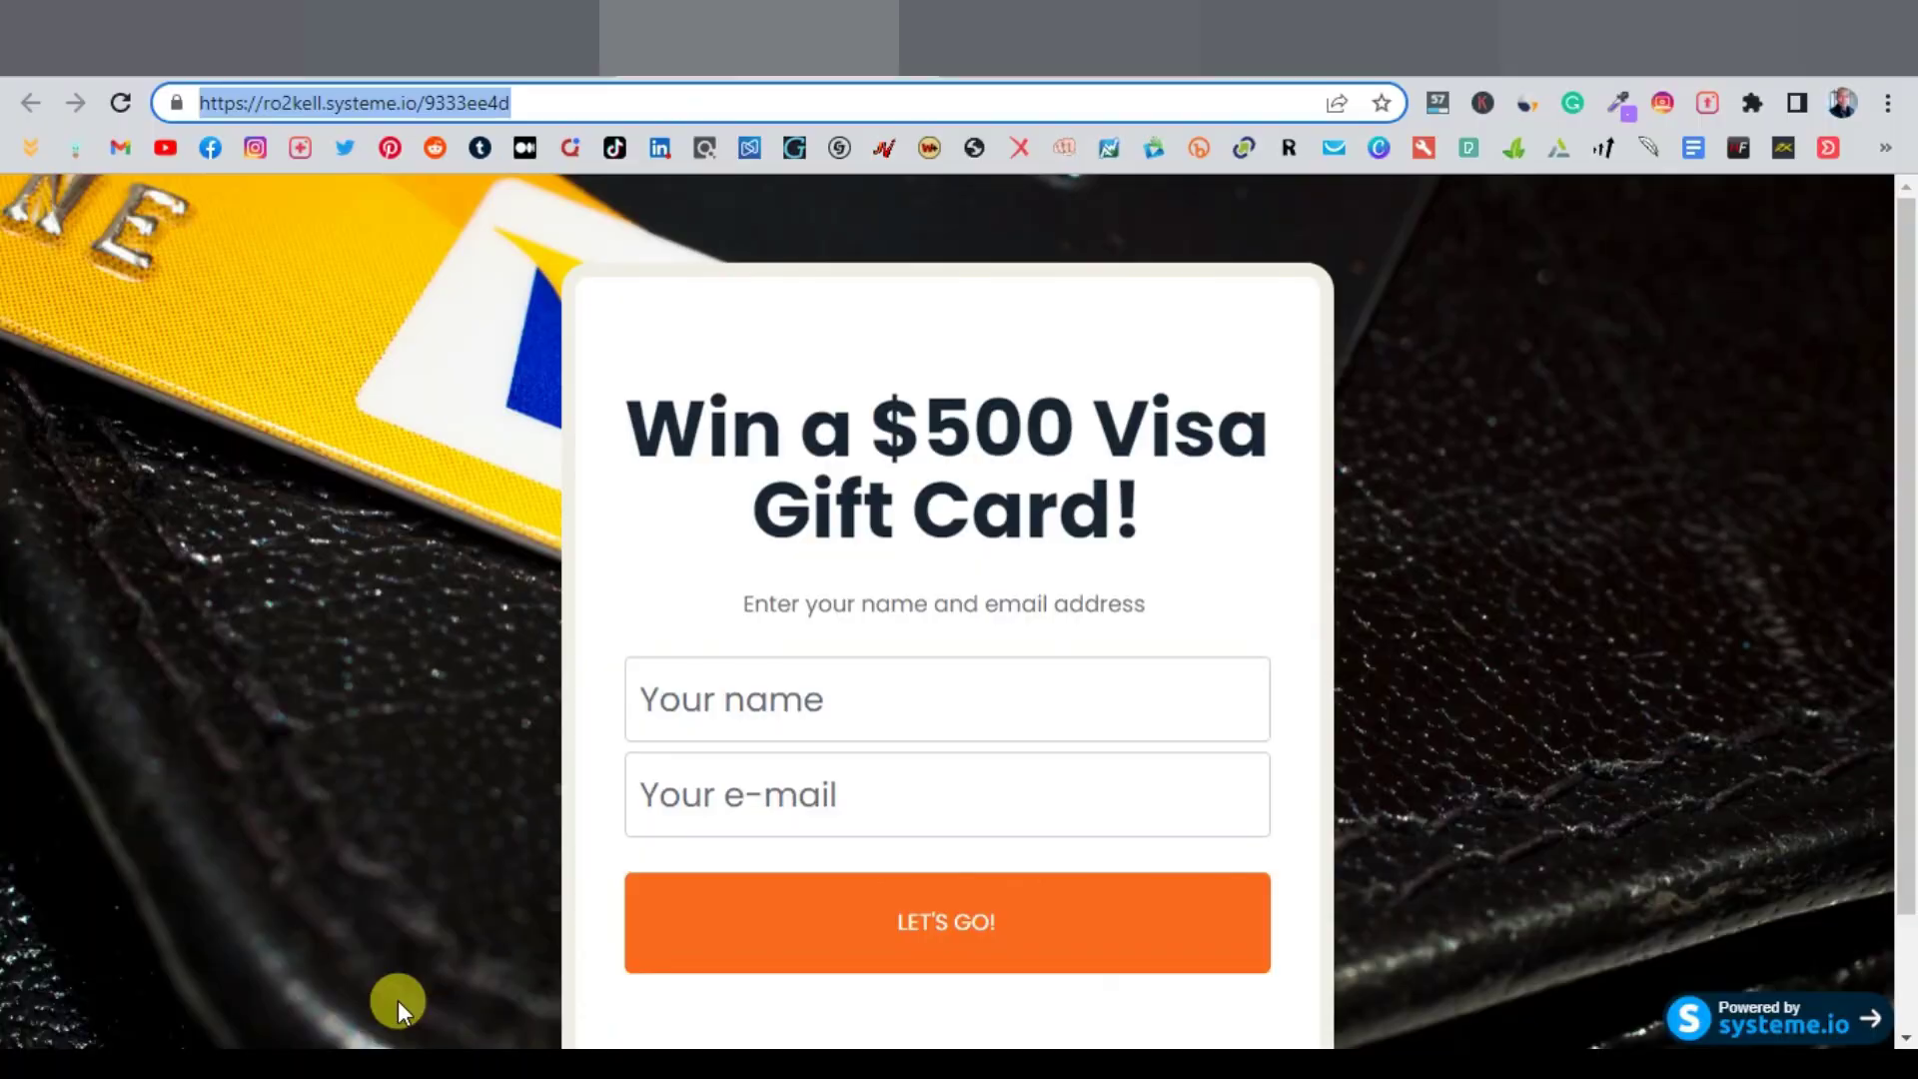